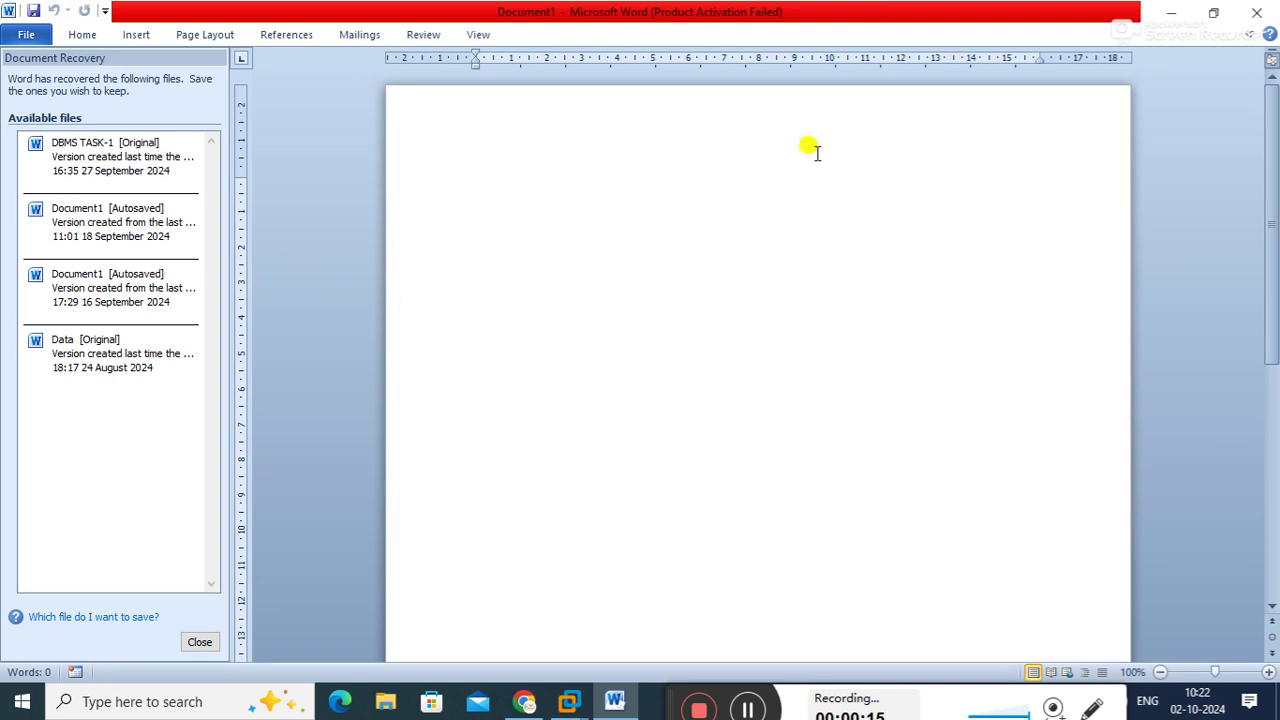
Close the Document Recovery pane and remove the unopened recovered files, leaving blank Document1
{"action": "left_click", "coordinate": [192, 638]}
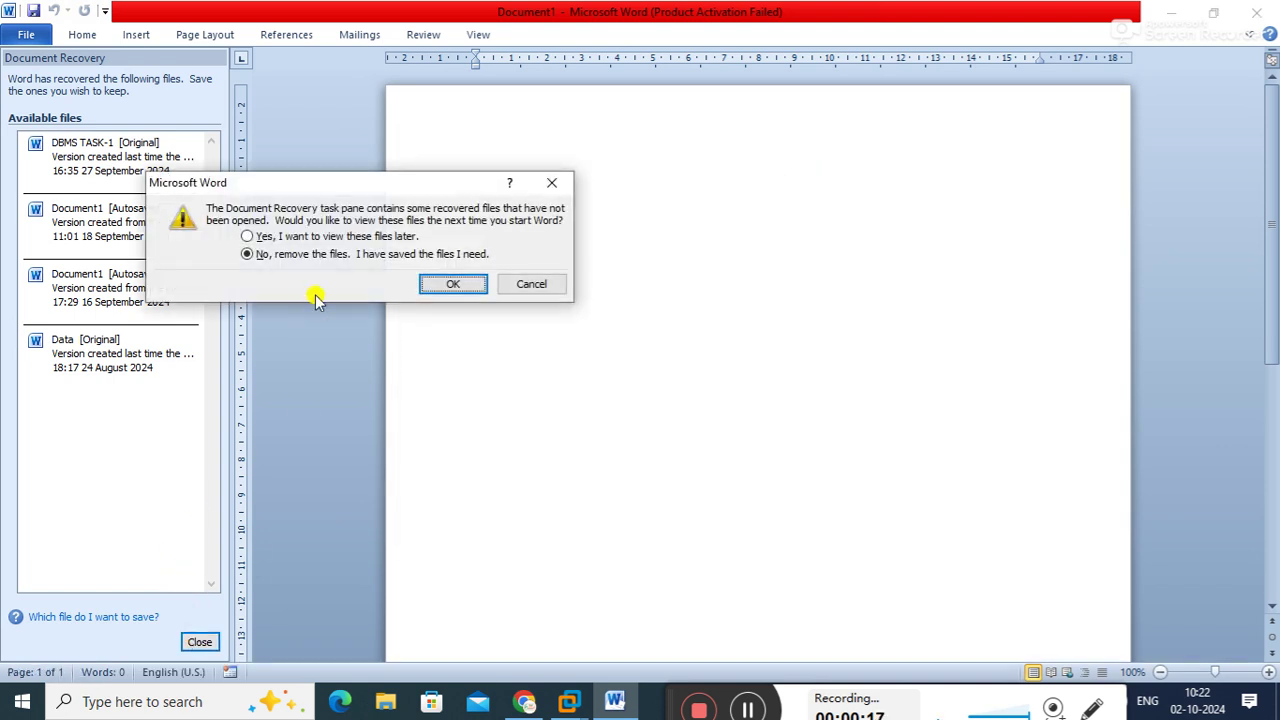
{"action": "left_click", "coordinate": [292, 237]}
{"action": "left_click", "coordinate": [453, 285]}
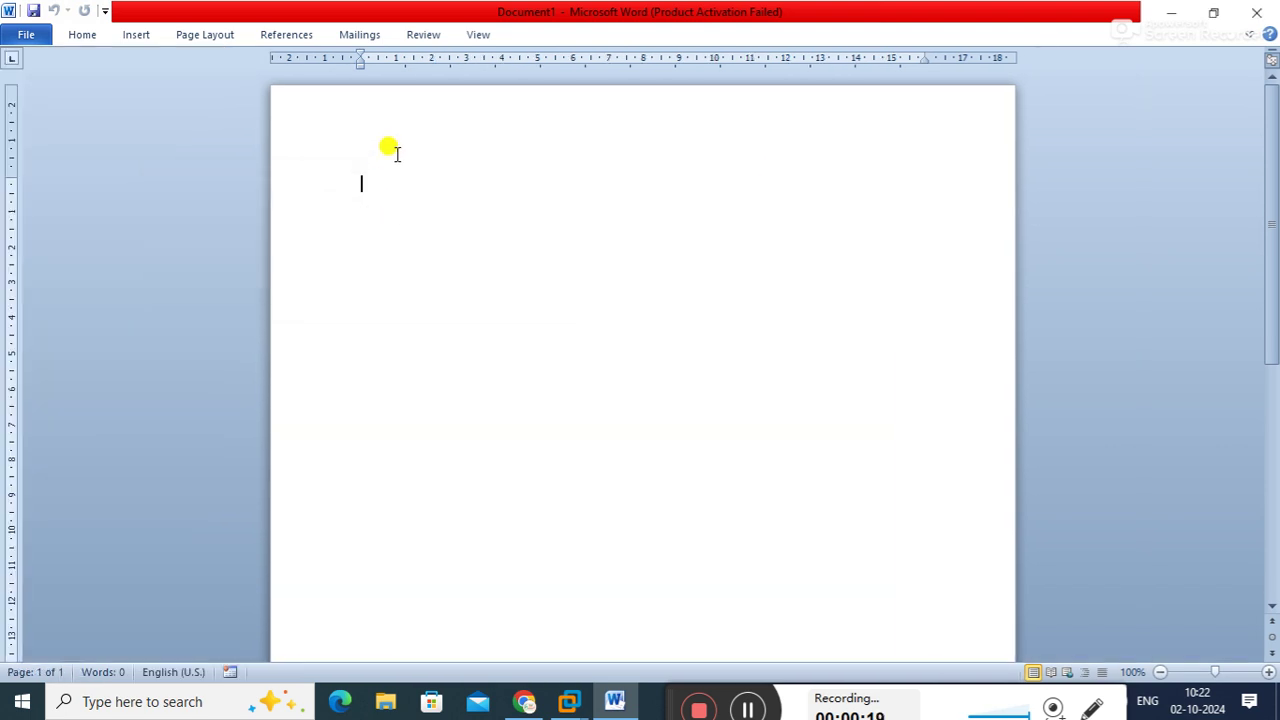
Type the title 'ADI' followed by the numbered heading '1. TERMS :'
{"action": "type", "text": "ADI"}
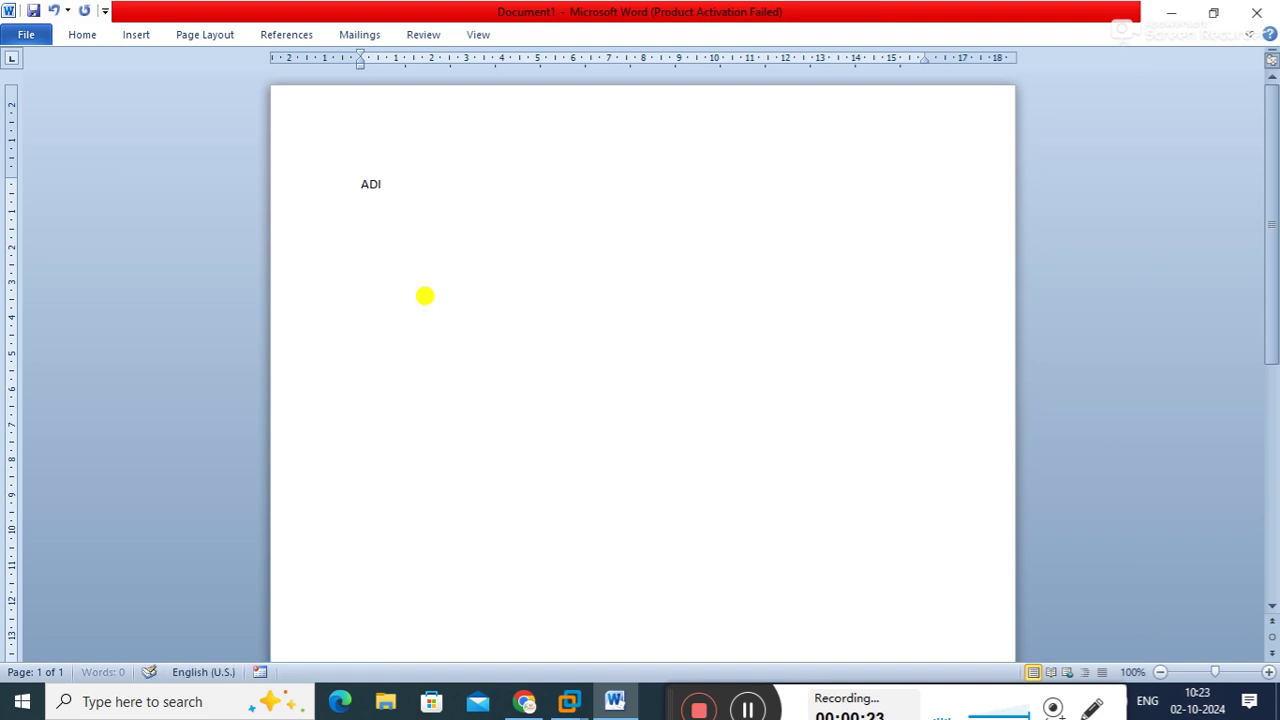
{"action": "key", "text": "Return"}
{"action": "type", "text": "1. "}
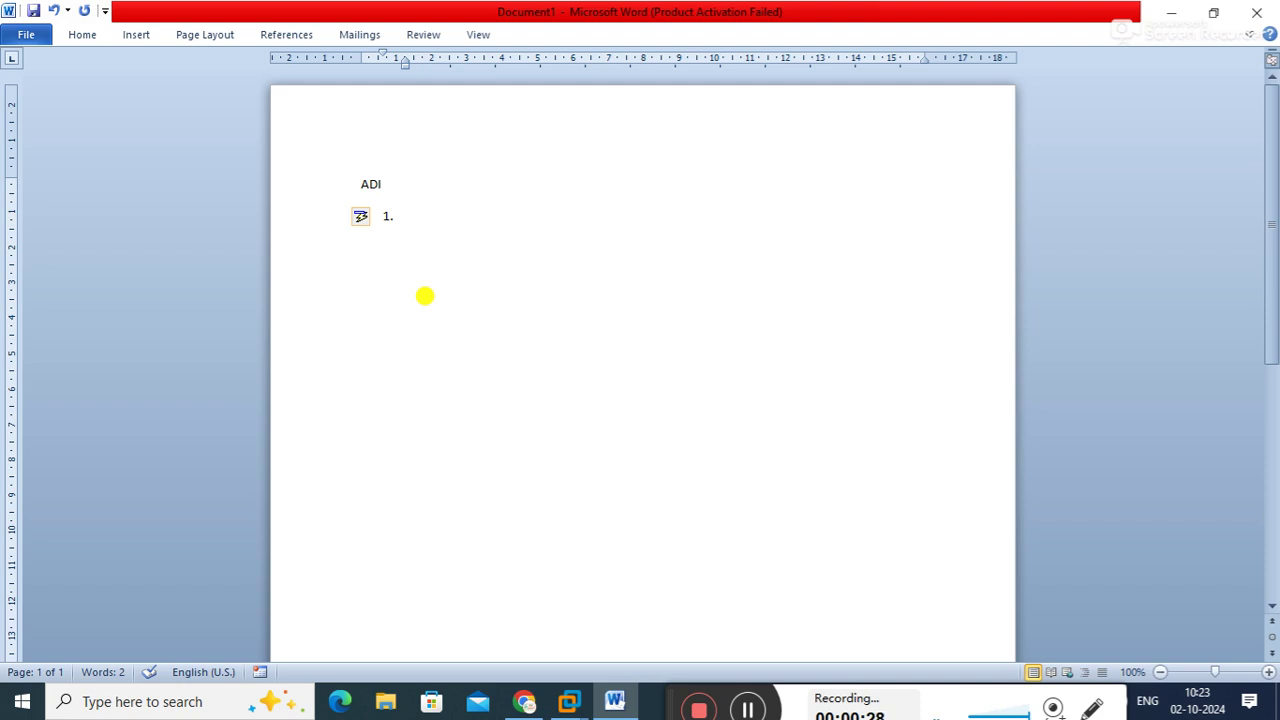
{"action": "type", "text": "TERMS :"}
{"action": "key", "text": "Return"}
List DOMAIN, AD, DOMAIN CONTROLLER, ADDS and COMPONENT OF AD as lettered sub-items
{"action": "key", "text": "Tab"}
{"action": "type", "text": "DOMAIN"}
{"action": "key", "text": "Return"}
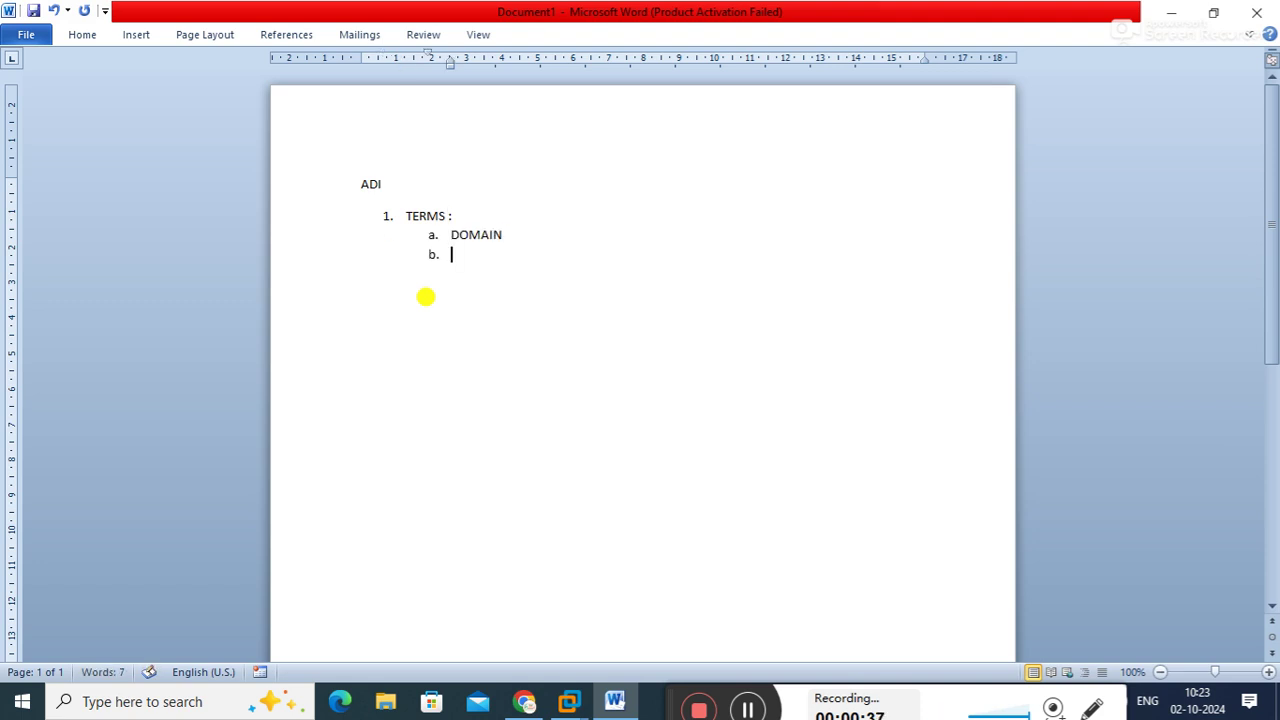
{"action": "type", "text": "AD"}
{"action": "key", "text": "Return"}
{"action": "type", "text": "DOMCAI"}
{"action": "key", "text": "BackSpace"}
{"action": "key", "text": "BackSpace"}
{"action": "key", "text": "BackSpace"}
{"action": "type", "text": "AIN"}
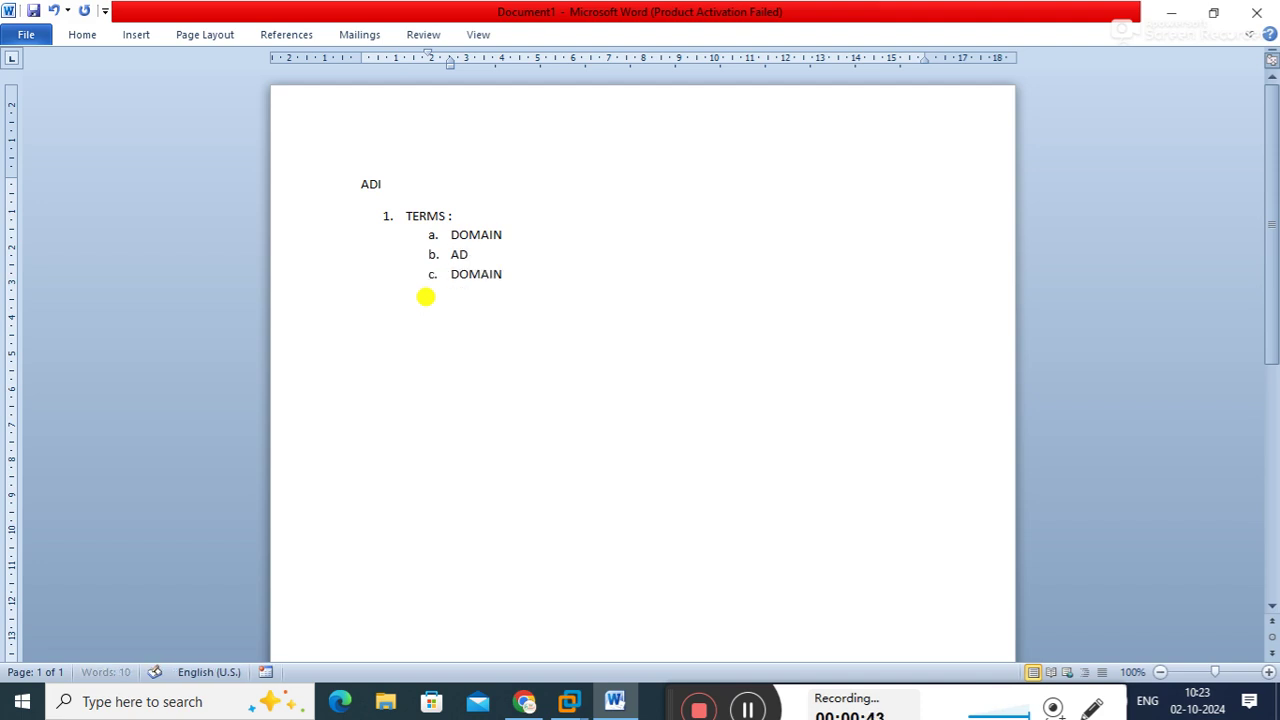
{"action": "type", "text": " CONTROLLER"}
{"action": "key", "text": "Return"}
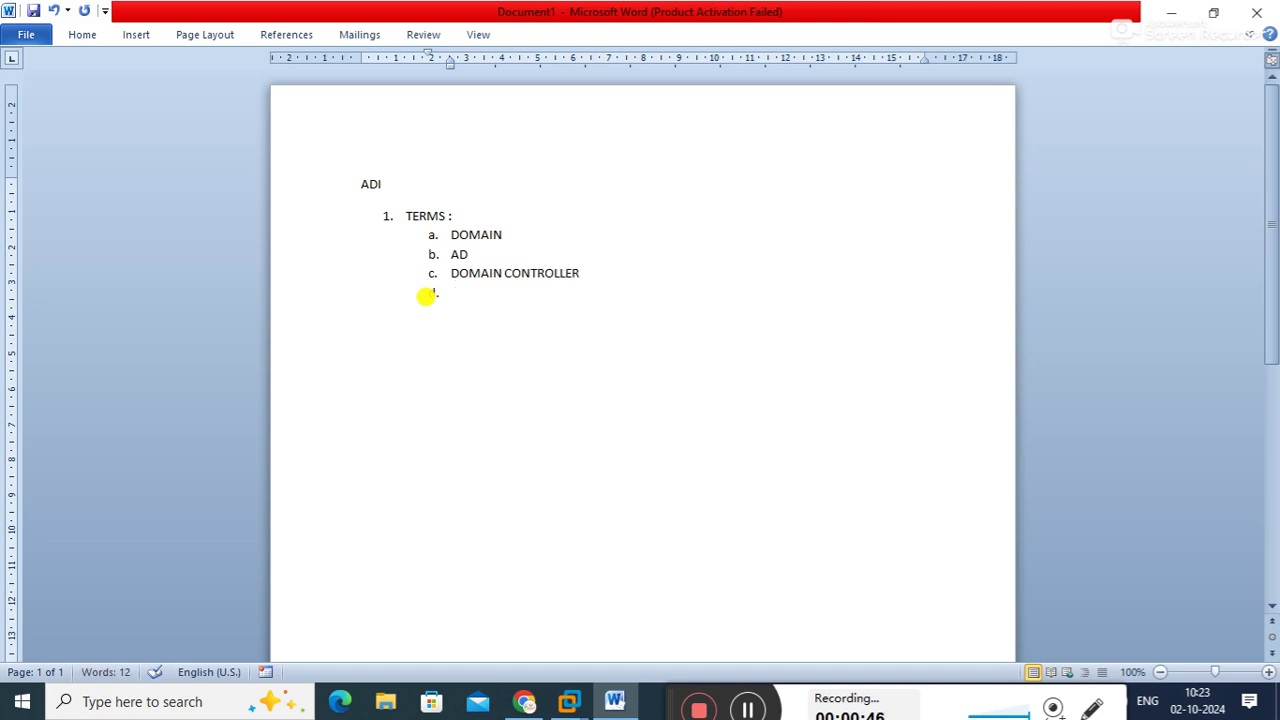
{"action": "type", "text": "AAD"}
{"action": "key", "text": "BackSpace"}
{"action": "key", "text": "BackSpace"}
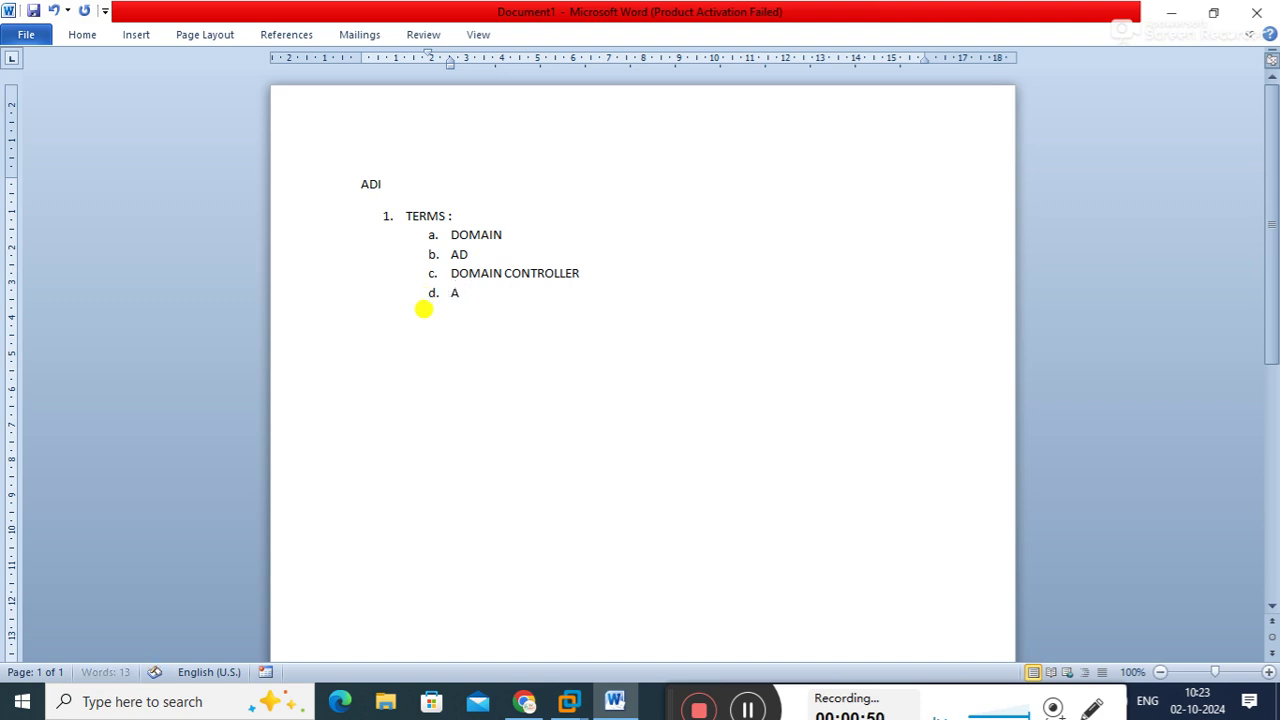
{"action": "type", "text": "DDS"}
{"action": "key", "text": "Return"}
{"action": "type", "text": "COMPONENT OF AD"}
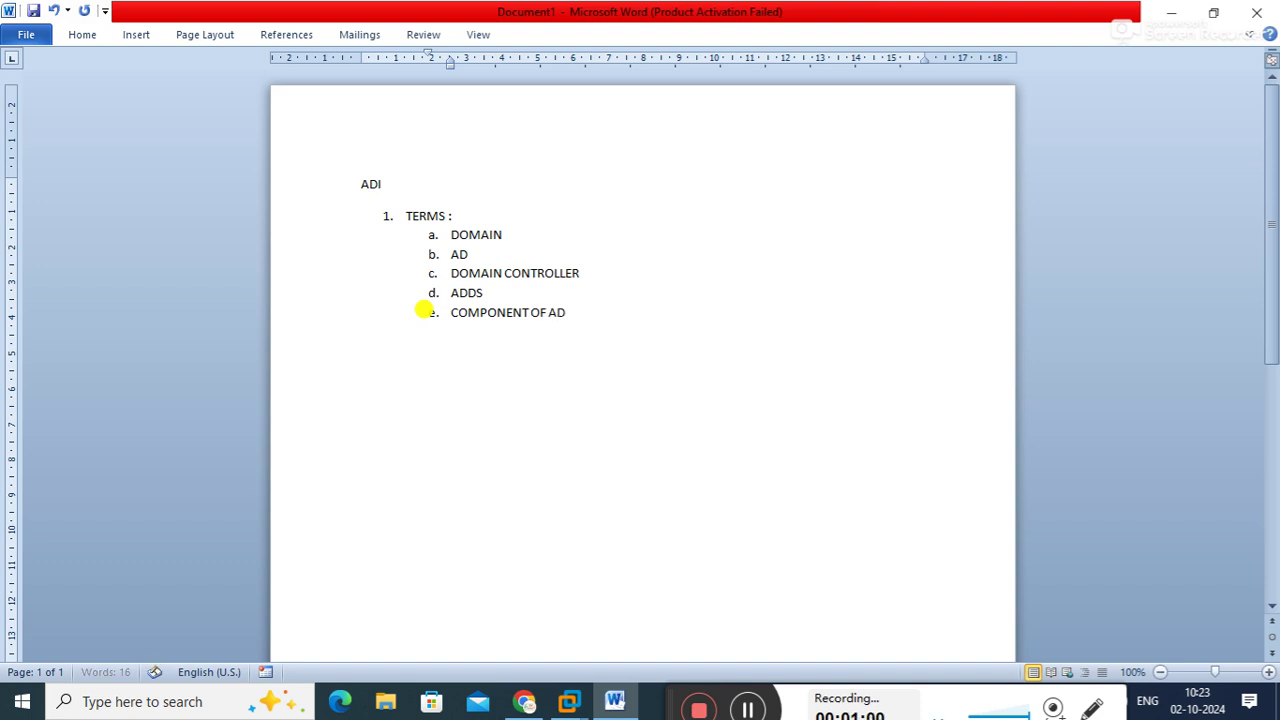
{"action": "key", "text": "Return"}
{"action": "key", "text": "Return"}
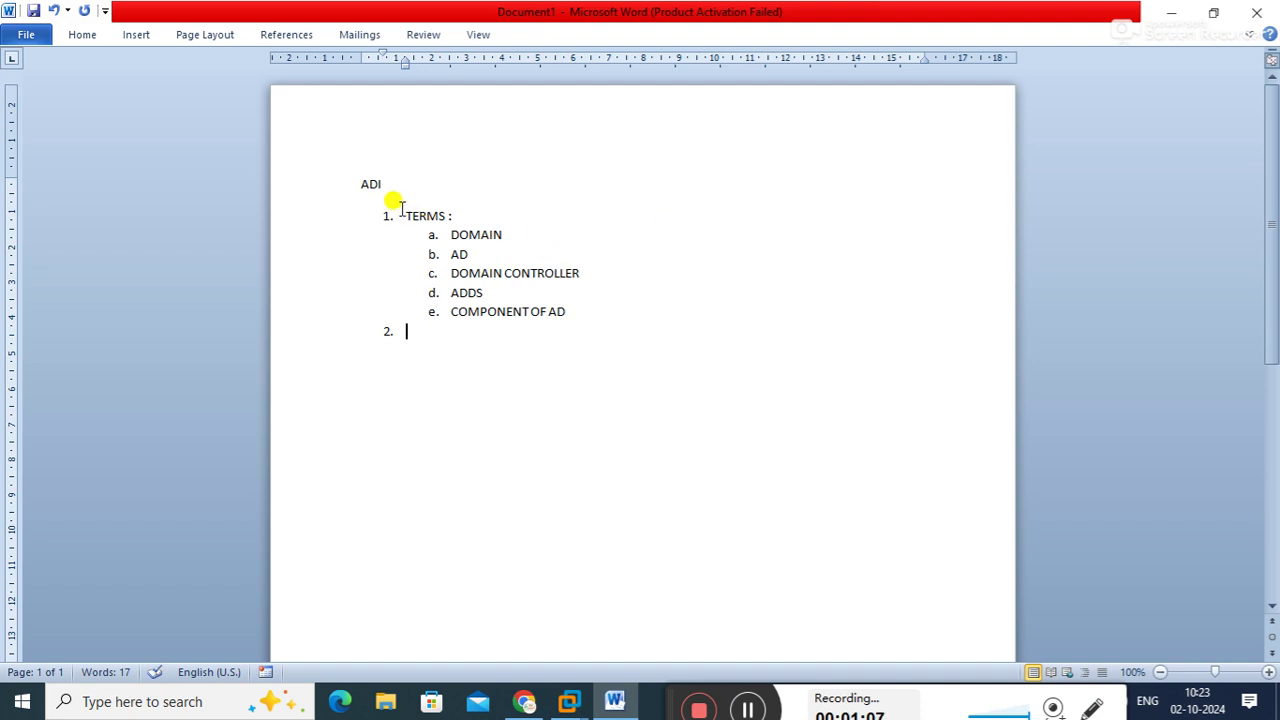
Add item 2 'LAB SETUP' with sub-item 'IN A DOMAIN MODEL NETWORK A SYSTEM MAY BE'
{"action": "left_click_drag", "start_coordinate": [402, 212], "coordinate": [508, 236]}
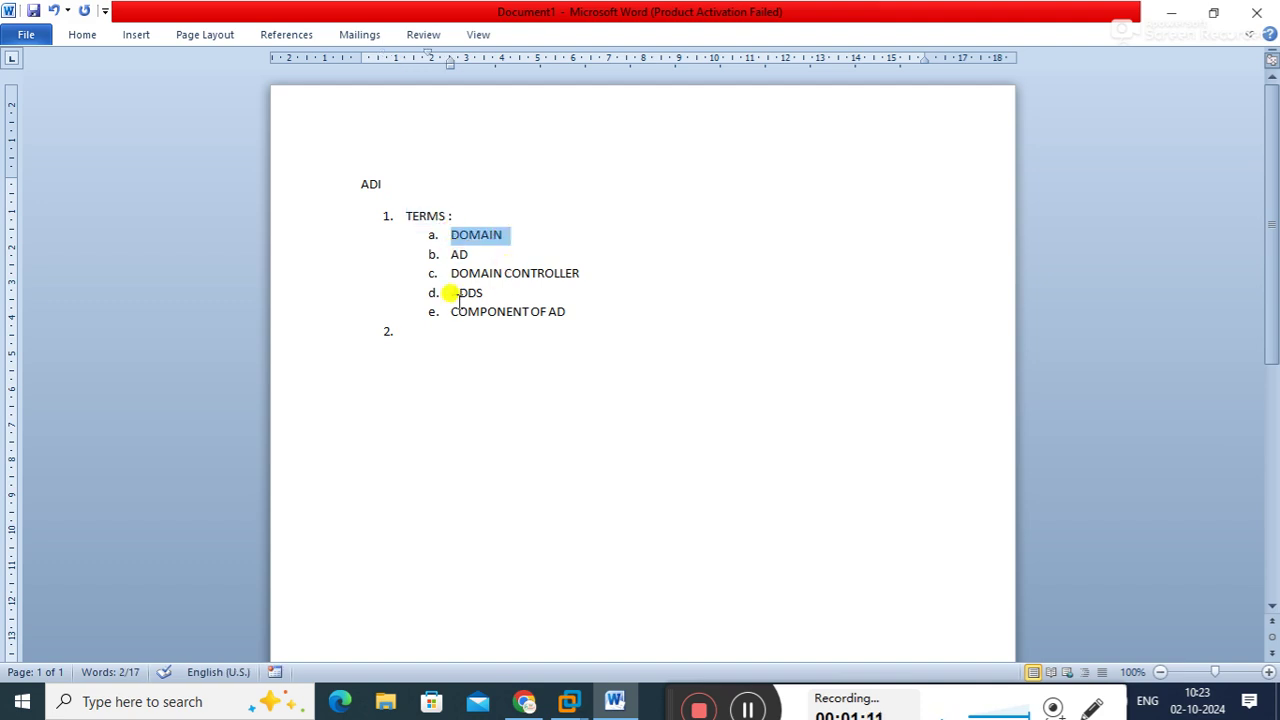
{"action": "left_click", "coordinate": [418, 336]}
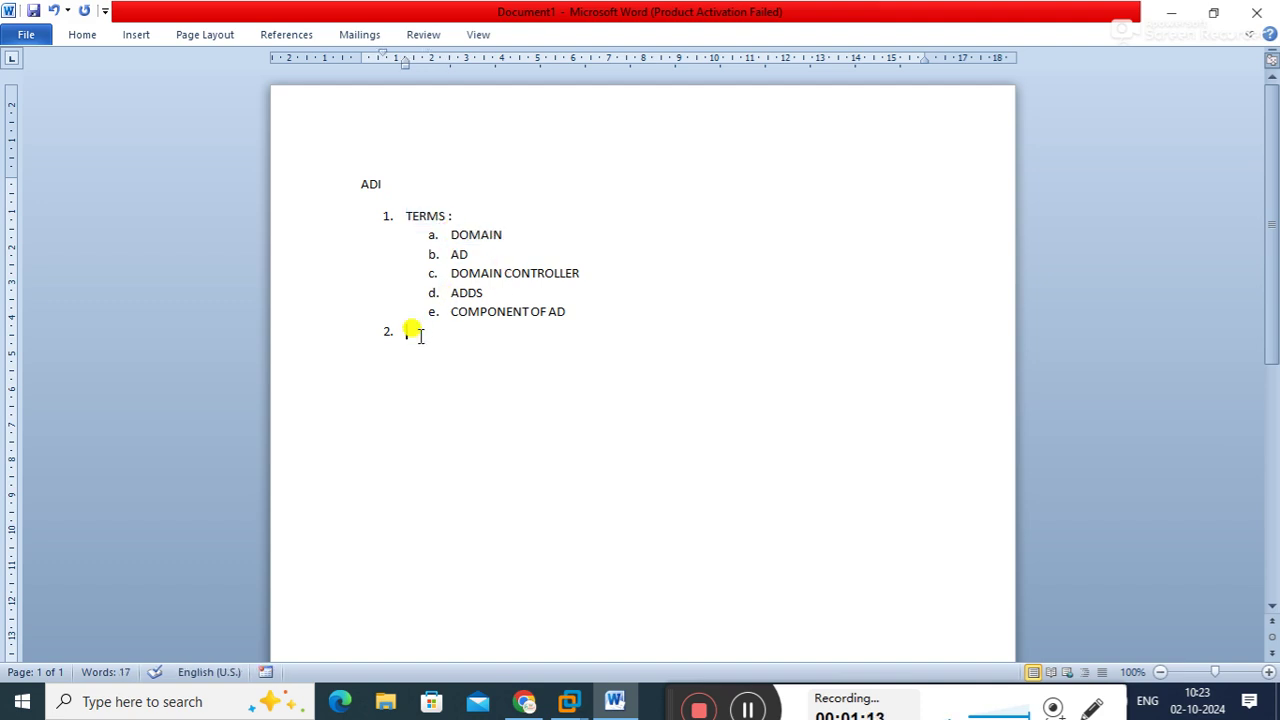
{"action": "type", "text": "LAB SETUP"}
{"action": "key", "text": "Return"}
{"action": "key", "text": "Tab"}
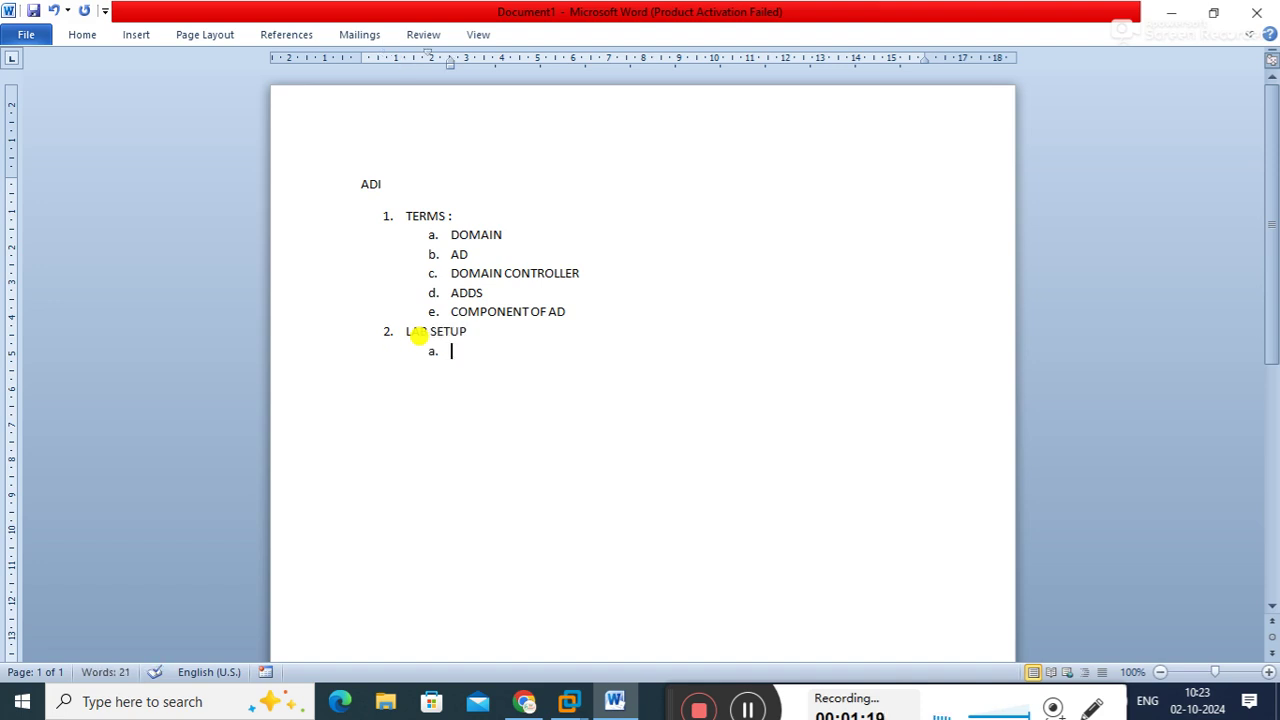
{"action": "type", "text": "IN A DOMAIN MODEL NETWORK A SYSTEM MAY BE"}
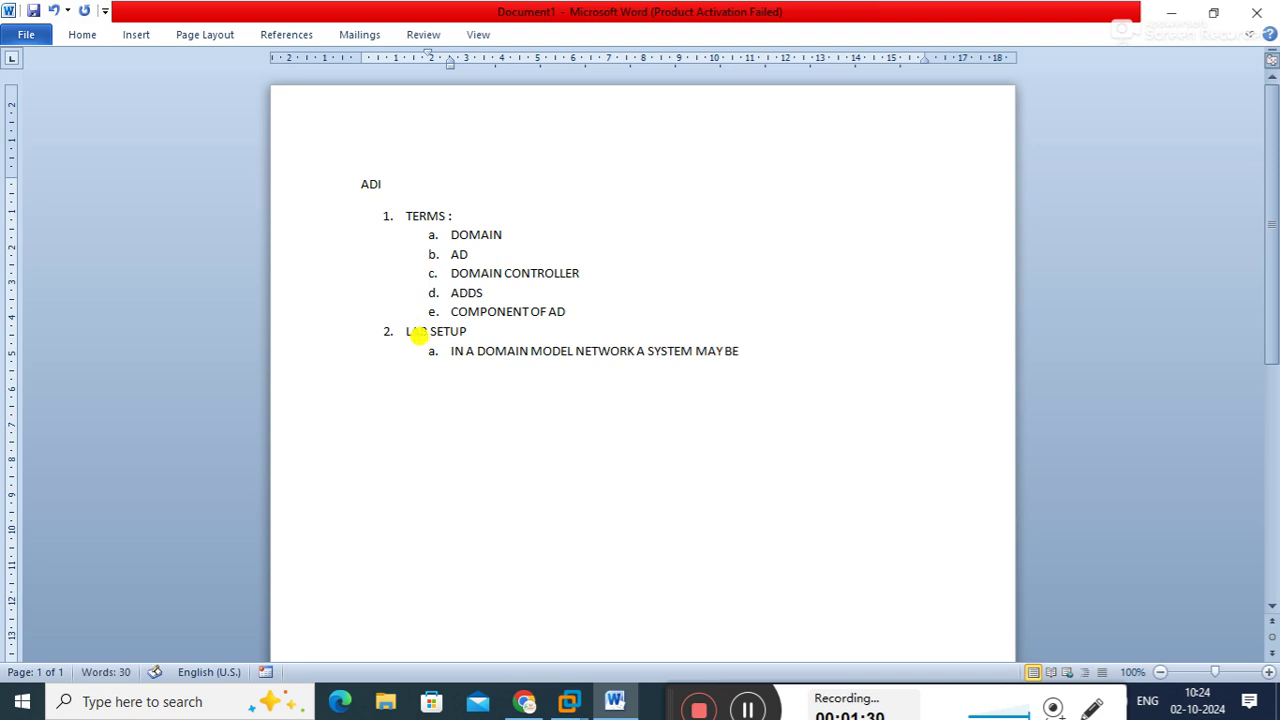
Add DC at the roman-numeral level with numbered sub-items PDC, ADC and CDC
{"action": "key", "text": "Return"}
{"action": "key", "text": "Tab"}
{"action": "type", "text": "d"}
{"action": "key", "text": "BackSpace"}
{"action": "type", "text": "DC"}
{"action": "key", "text": "Return"}
{"action": "key", "text": "Tab"}
{"action": "type", "text": "PDC"}
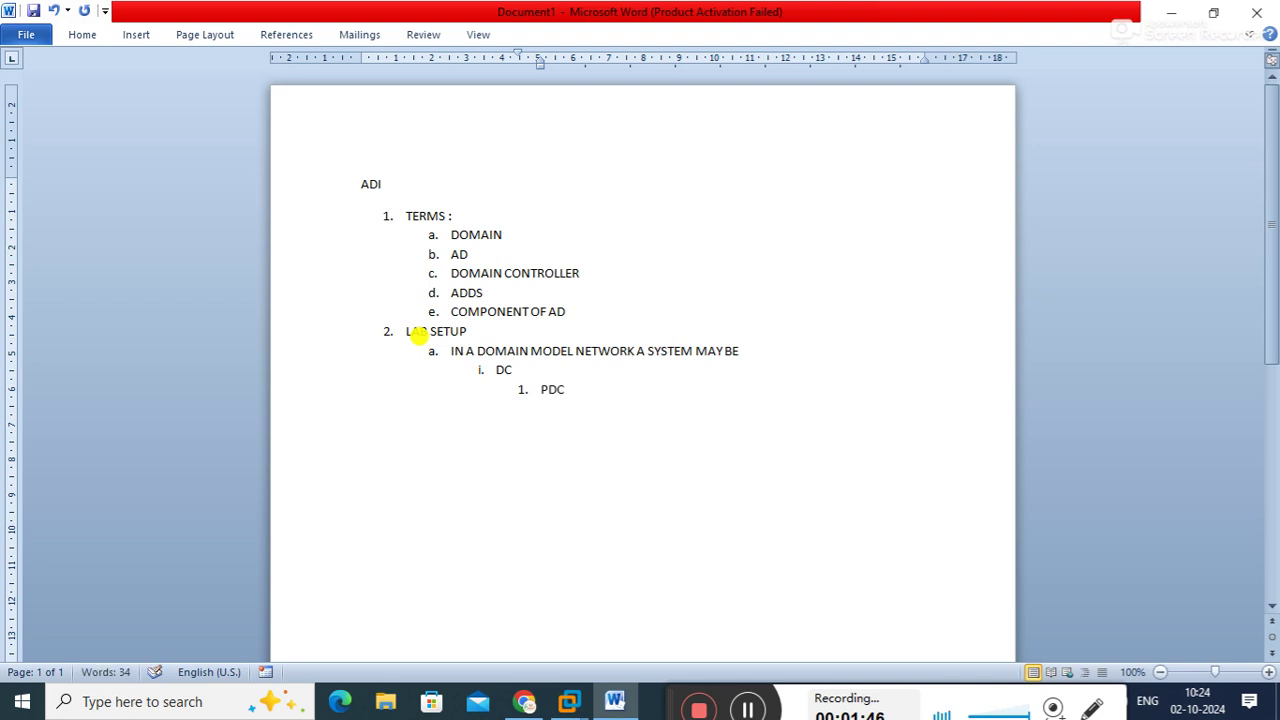
{"action": "key", "text": "Return"}
{"action": "type", "text": "ADC"}
{"action": "key", "text": "Return"}
{"action": "type", "text": "CDC"}
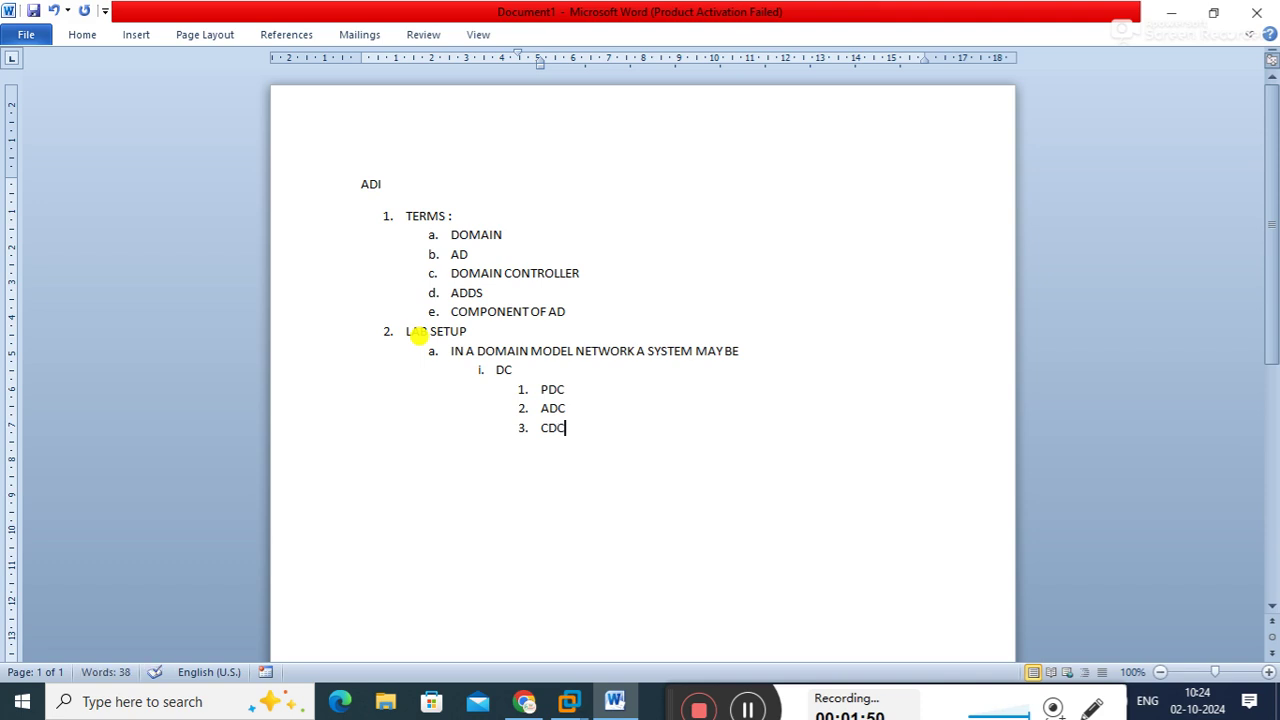
Add MS and CLIENT as further roman-numeral items after DC
{"action": "key", "text": "Return"}
{"action": "key", "text": "shift+Tab"}
{"action": "type", "text": "MS"}
{"action": "key", "text": "Return"}
{"action": "type", "text": "CLIENT"}
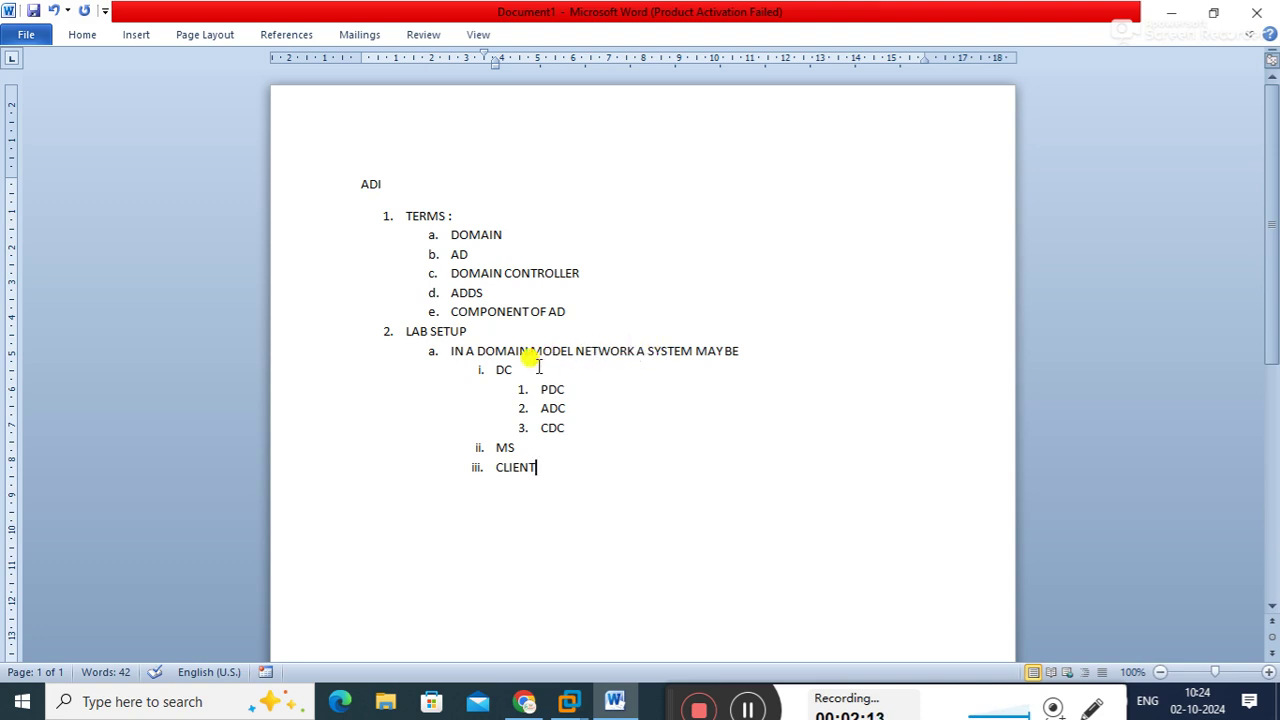
Append ':-' to the PDC, ADC and CDC labels
{"action": "left_click_drag", "start_coordinate": [488, 369], "coordinate": [515, 373]}
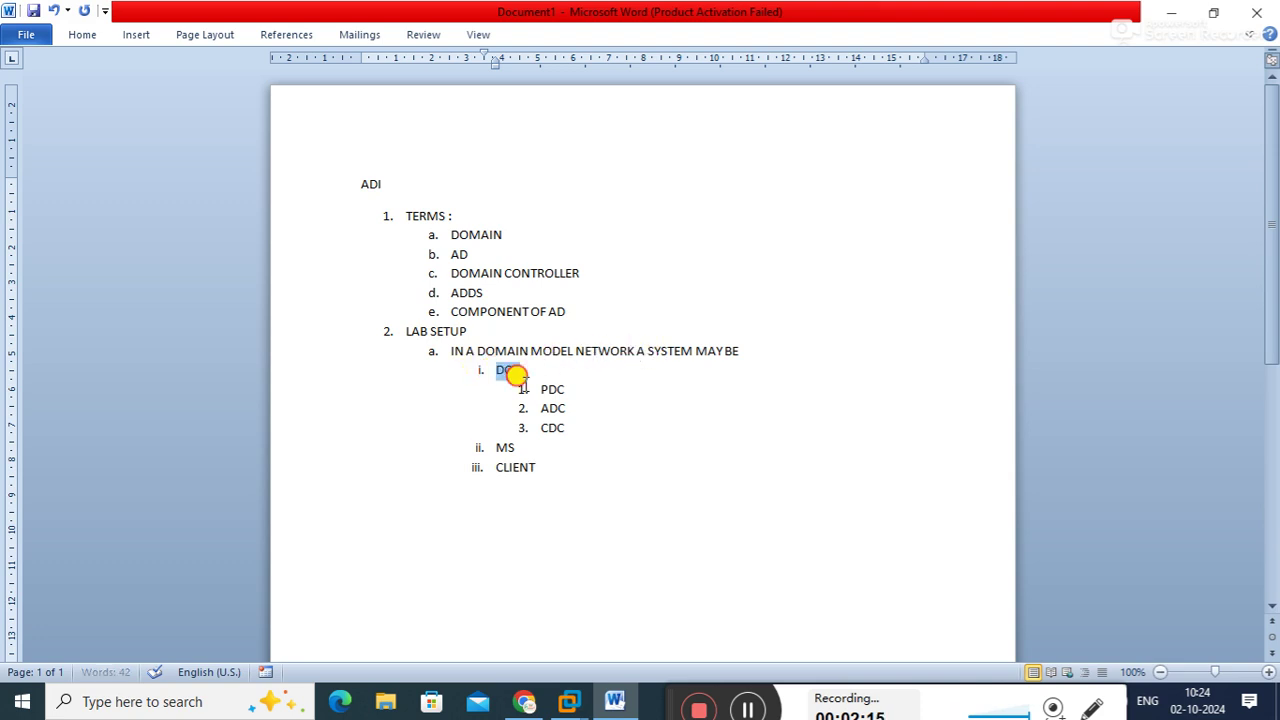
{"action": "left_click", "coordinate": [521, 372]}
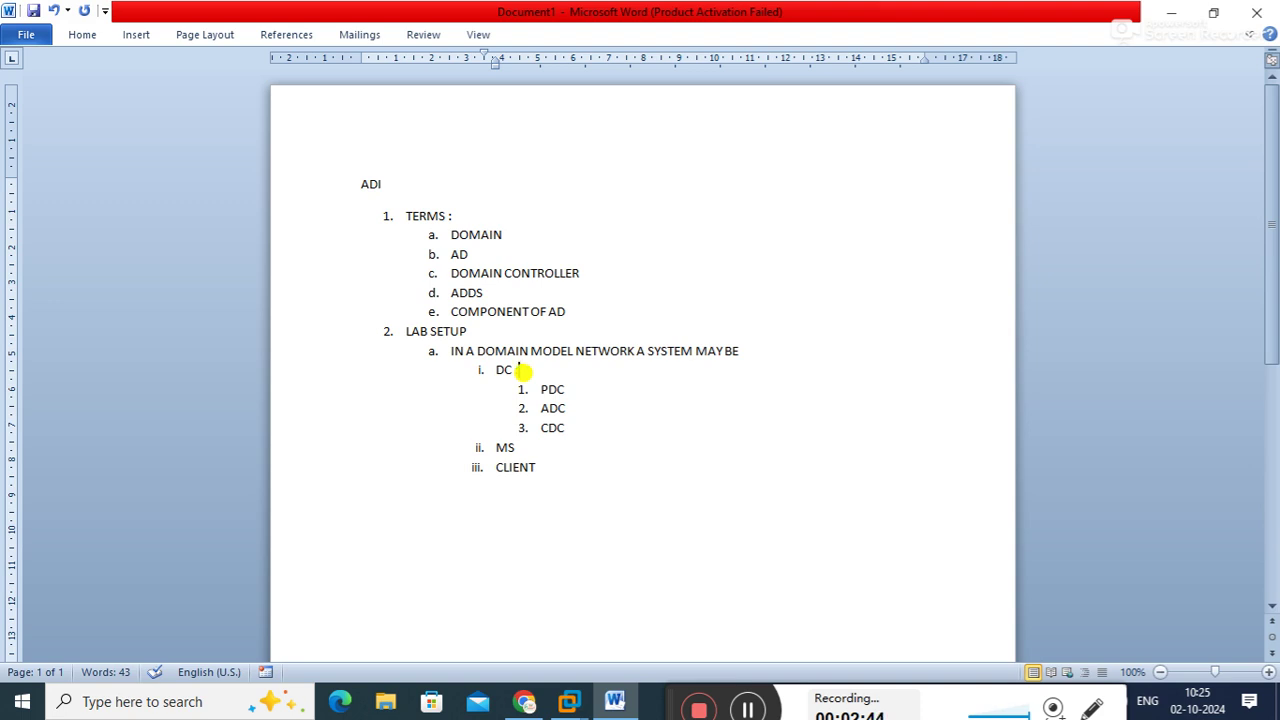
{"action": "left_click", "coordinate": [560, 388]}
{"action": "type", "text": ":-"}
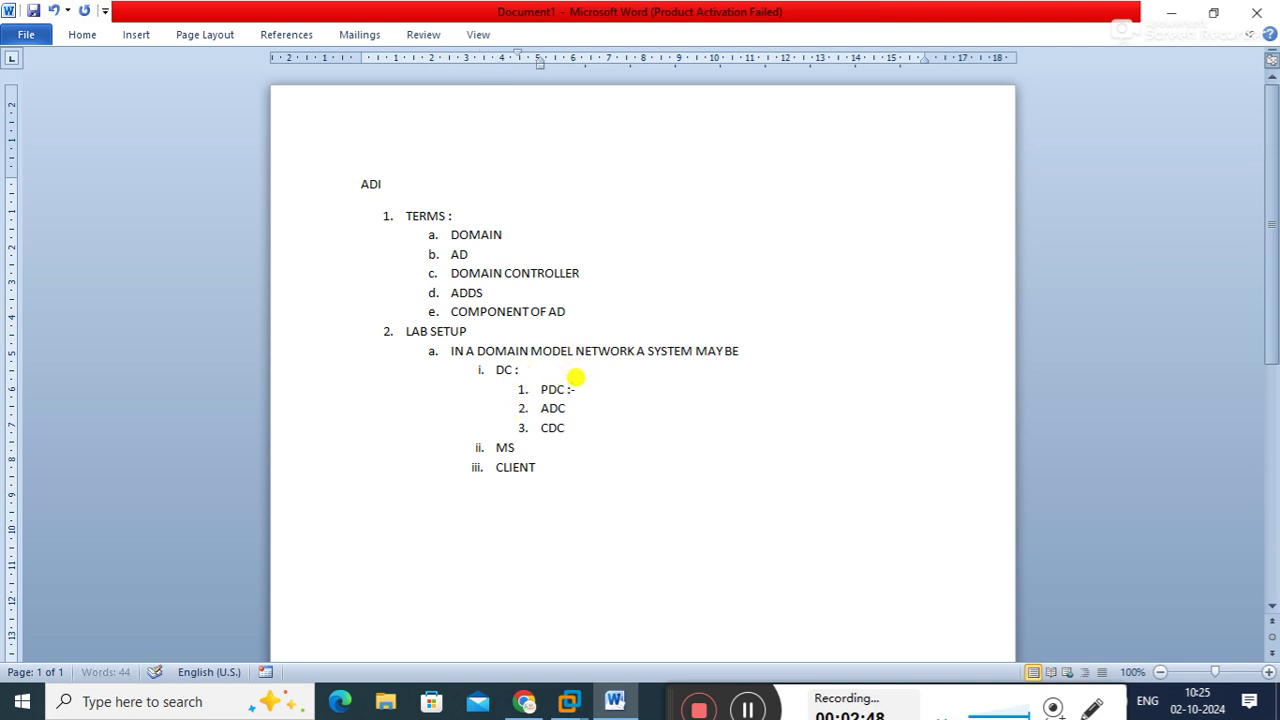
{"action": "key", "text": "Down"}
{"action": "type", "text": ":-"}
{"action": "key", "text": "Down"}
{"action": "type", "text": ":-"}
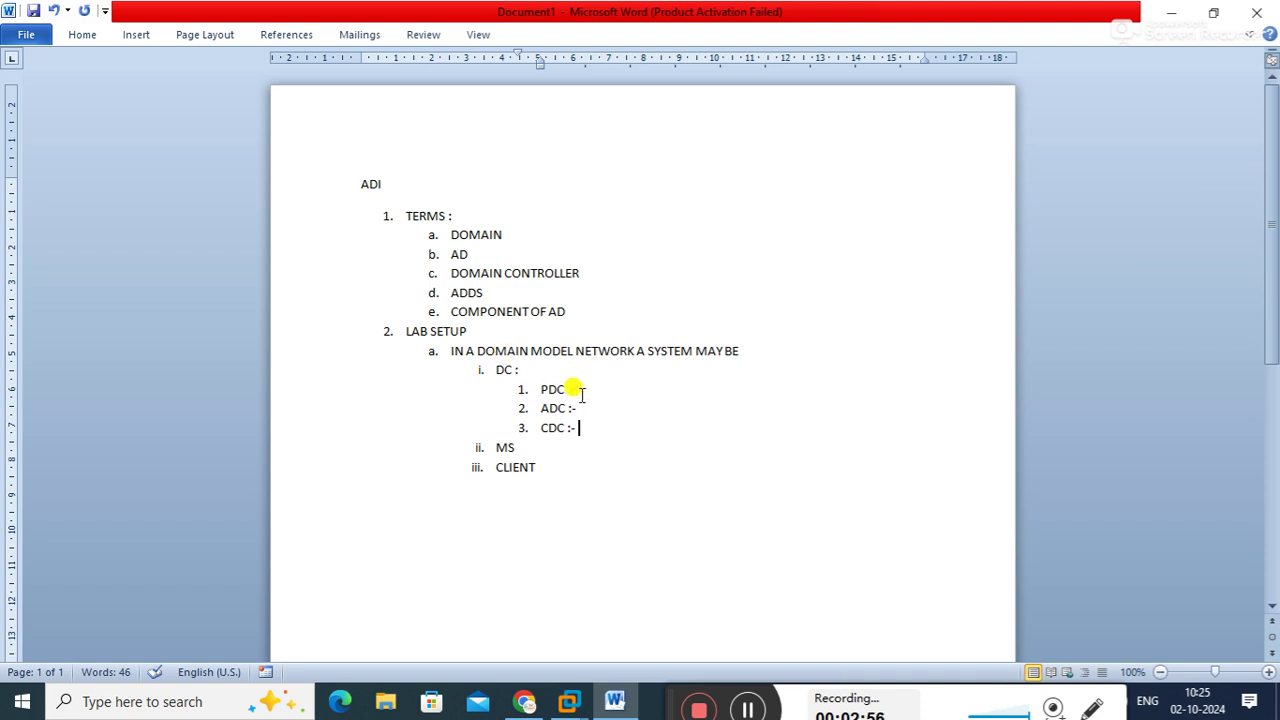
Define PDC as 'FIRST DOMAIN CONTROLLER ON WHICH ALL FSMO ROLES HAS BEEN RUNNING.'
{"action": "left_click_drag", "start_coordinate": [533, 383], "coordinate": [590, 392]}
{"action": "left_click", "coordinate": [590, 392]}
{"action": "type", "text": "P"}
{"action": "type", "text": "IRST DOM"}
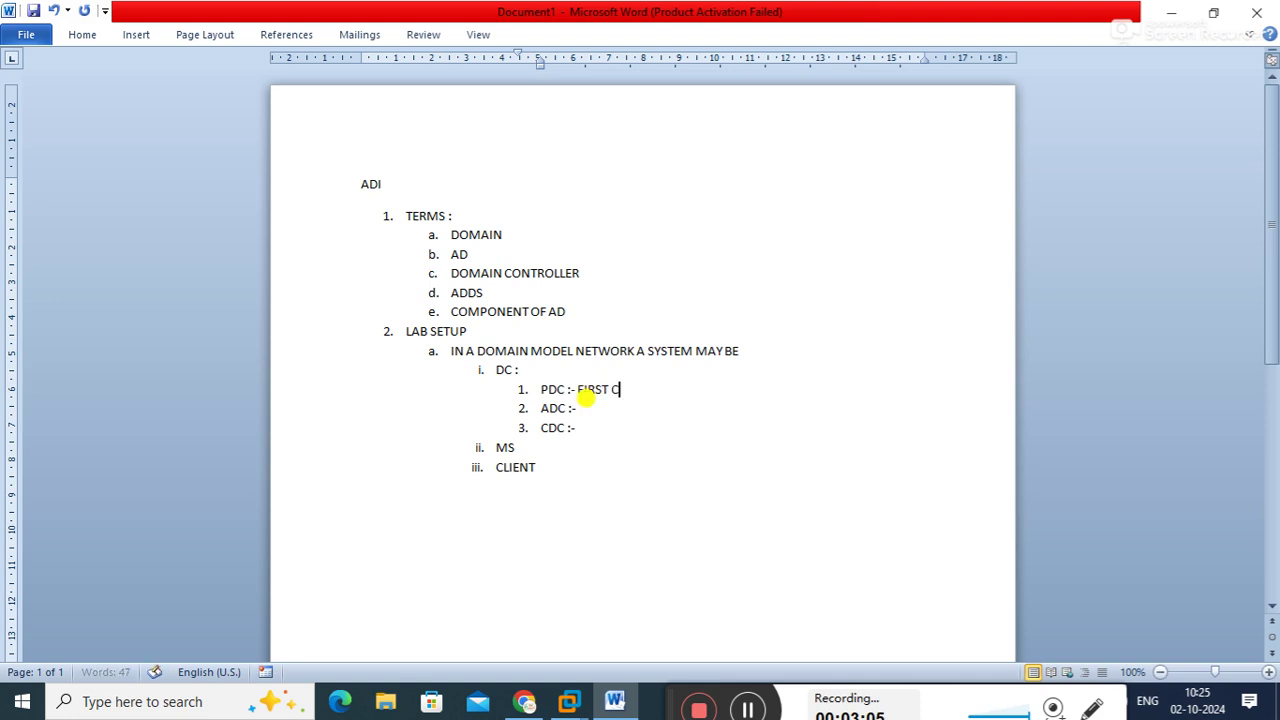
{"action": "type", "text": "AIN CONTROLLER O"}
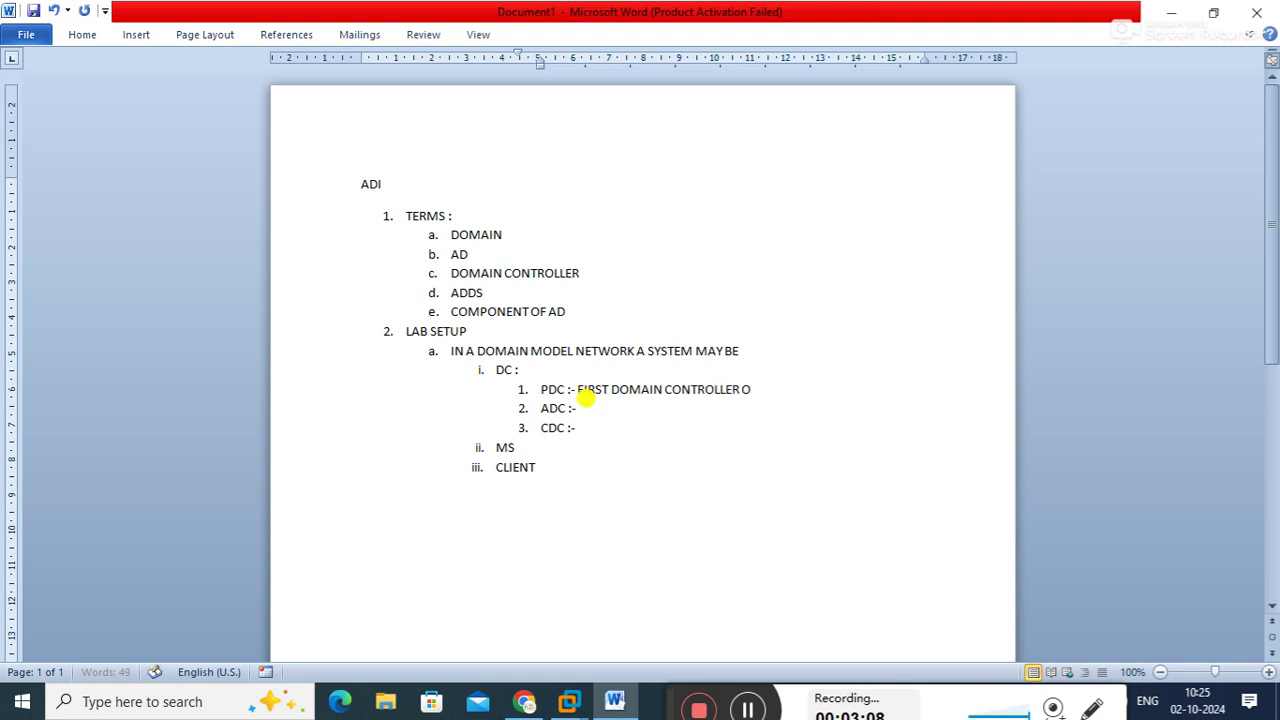
{"action": "type", "text": "N WHICH ALL FSMO ROLES HAS BE"}
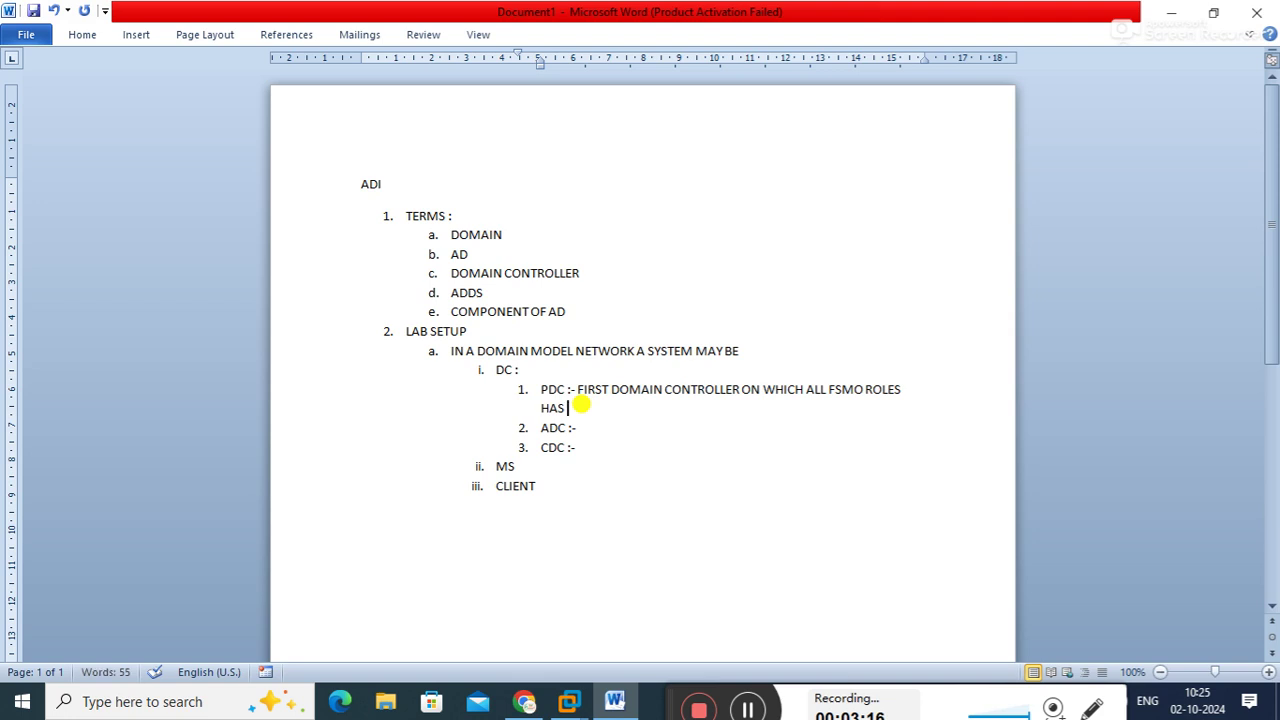
{"action": "type", "text": "EN RUNNING."}
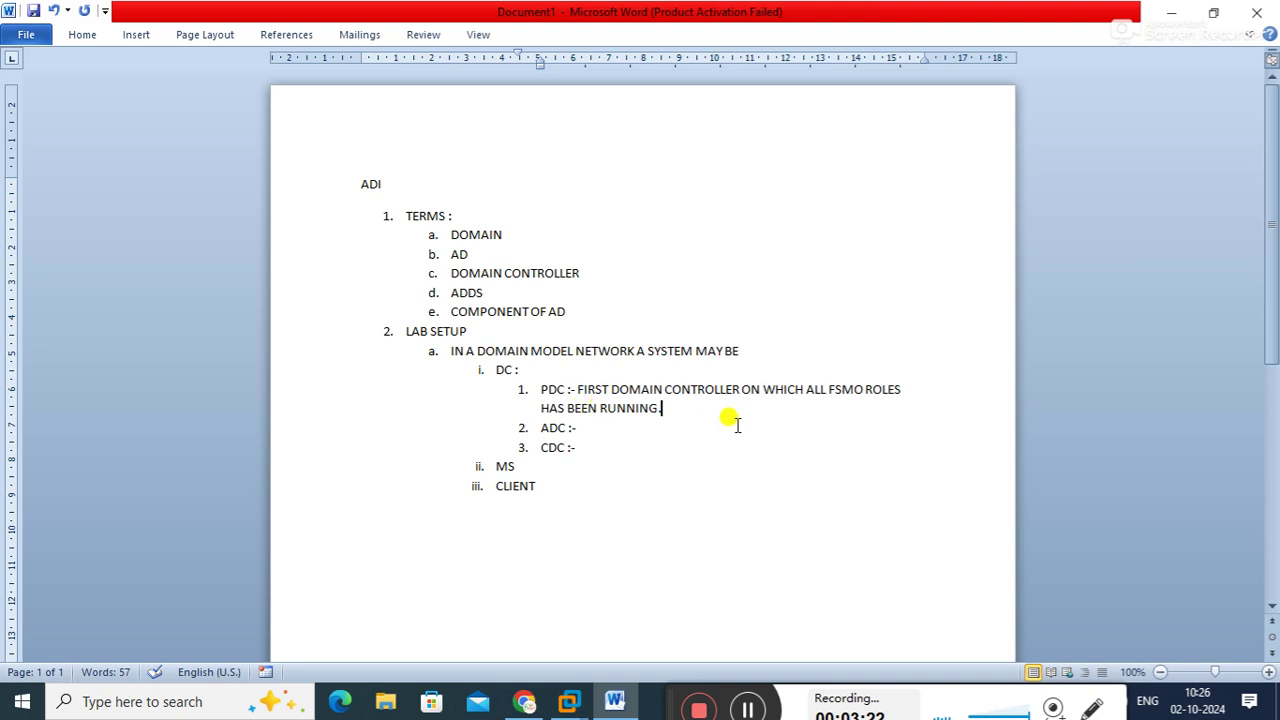
Make the word FSMO in the PDC definition bold
{"action": "left_click_drag", "start_coordinate": [828, 389], "coordinate": [862, 395]}
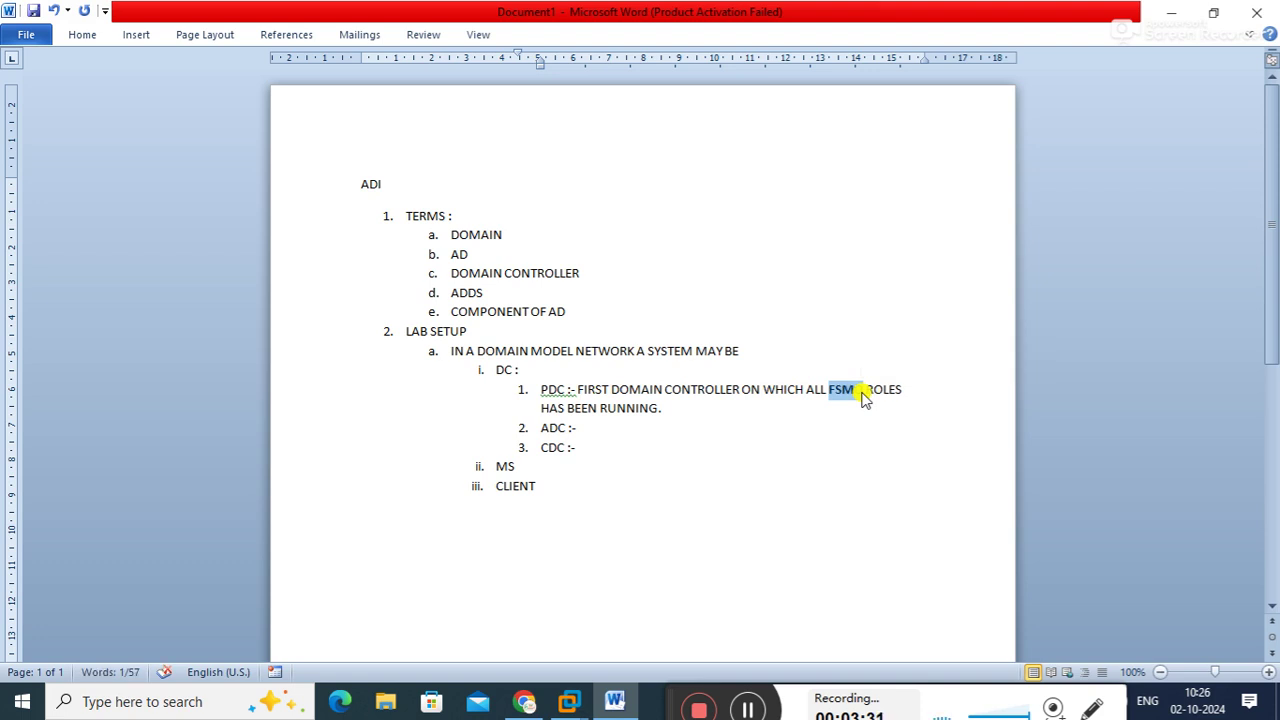
{"action": "key", "text": "ctrl+b"}
{"action": "left_click", "coordinate": [796, 396]}
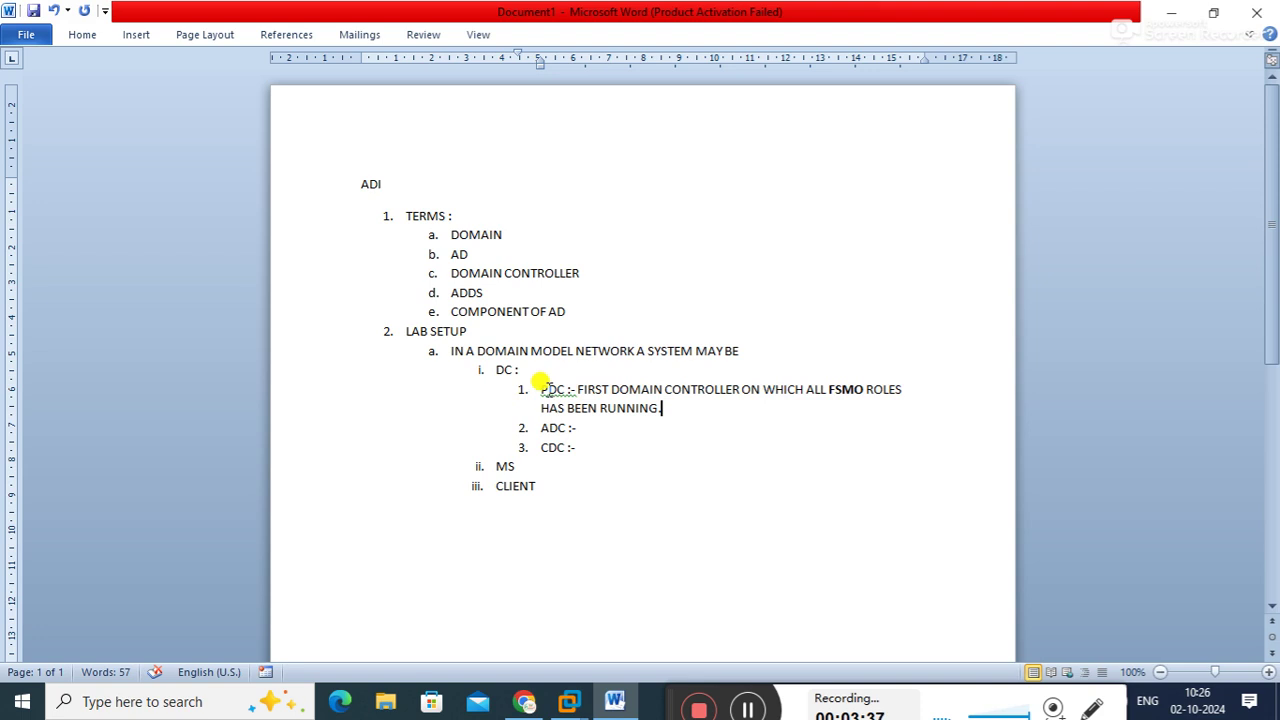
Bold the 'PDC :-' and 'ADC :-' labels
{"action": "left_click_drag", "start_coordinate": [537, 389], "coordinate": [568, 393]}
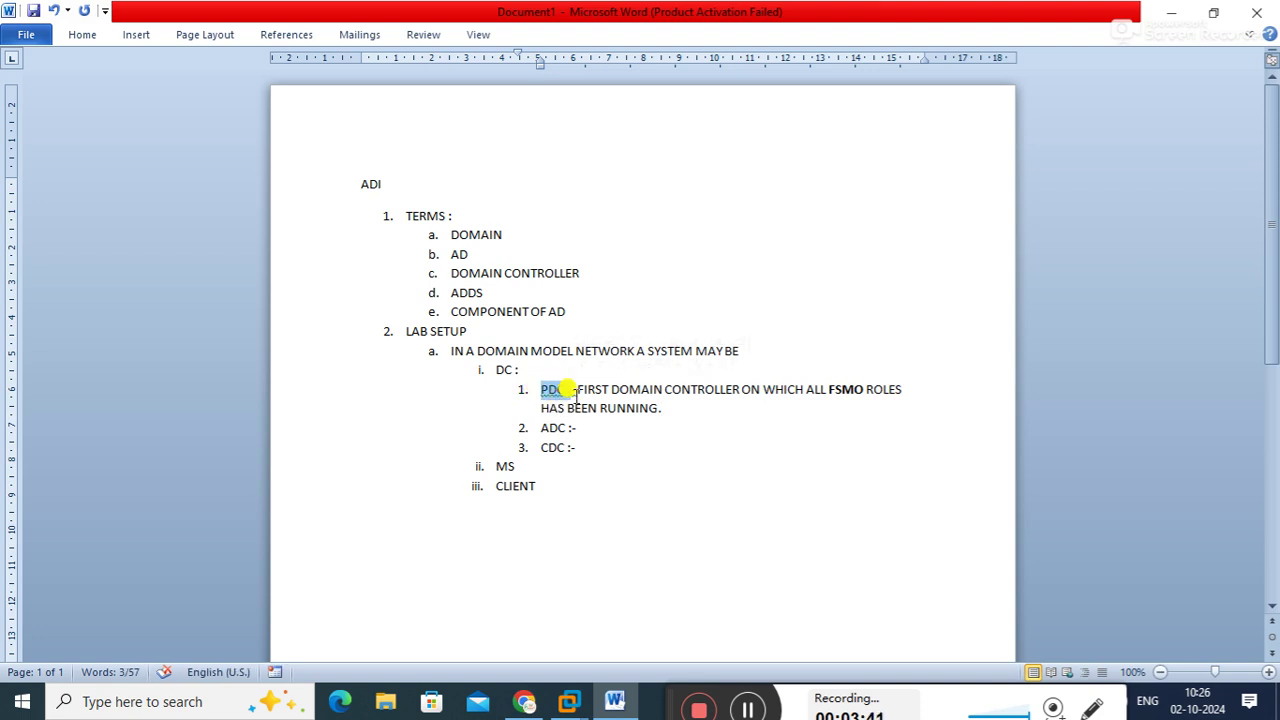
{"action": "left_click", "coordinate": [648, 408]}
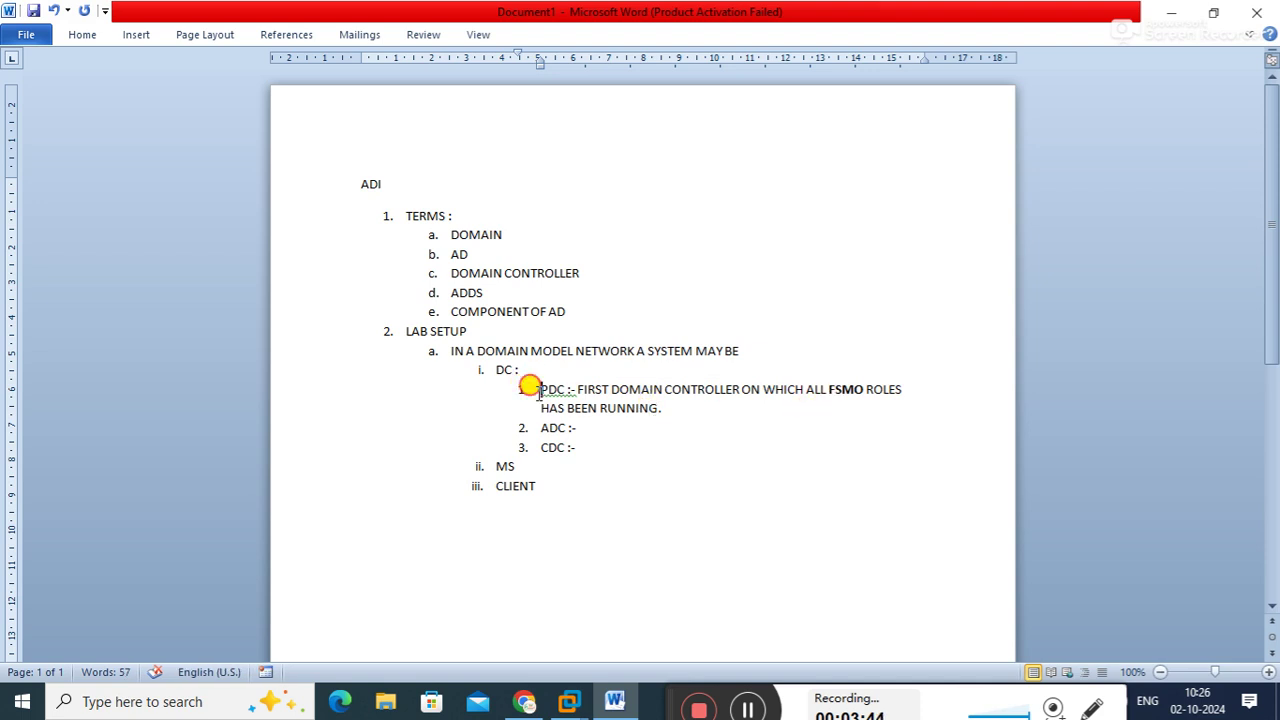
{"action": "left_click_drag", "start_coordinate": [537, 392], "coordinate": [575, 392]}
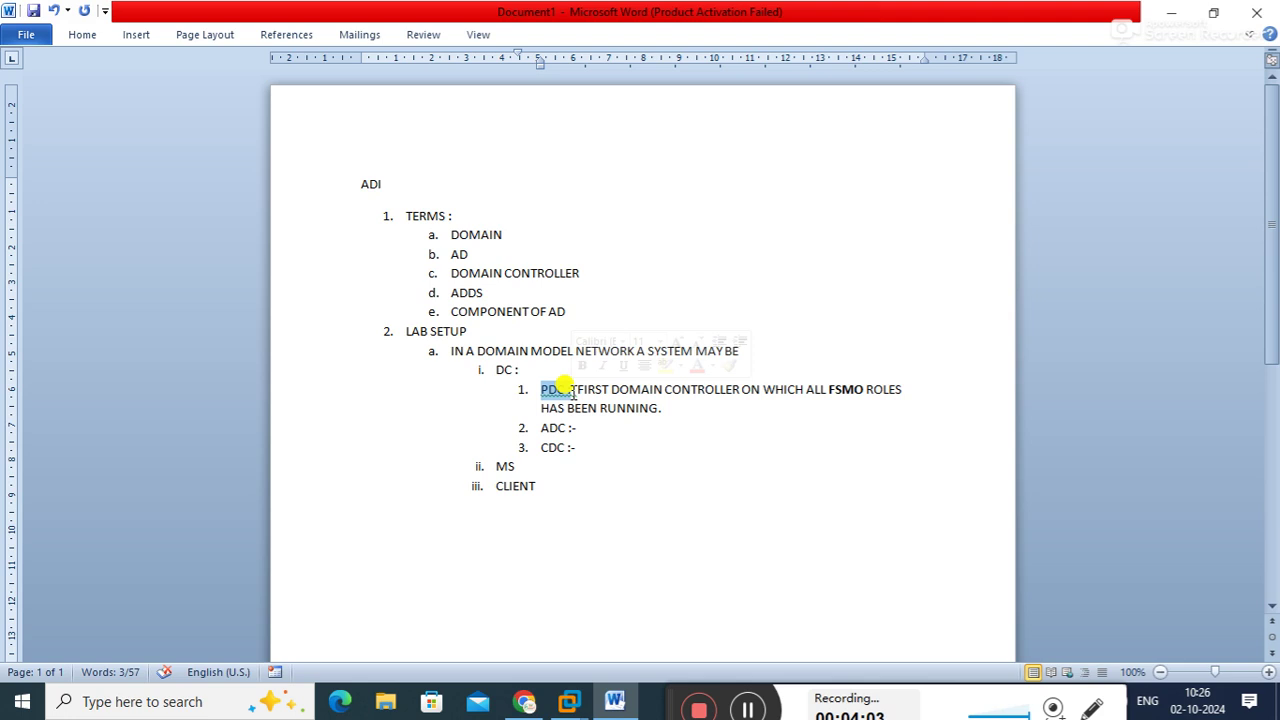
{"action": "left_click", "coordinate": [531, 428]}
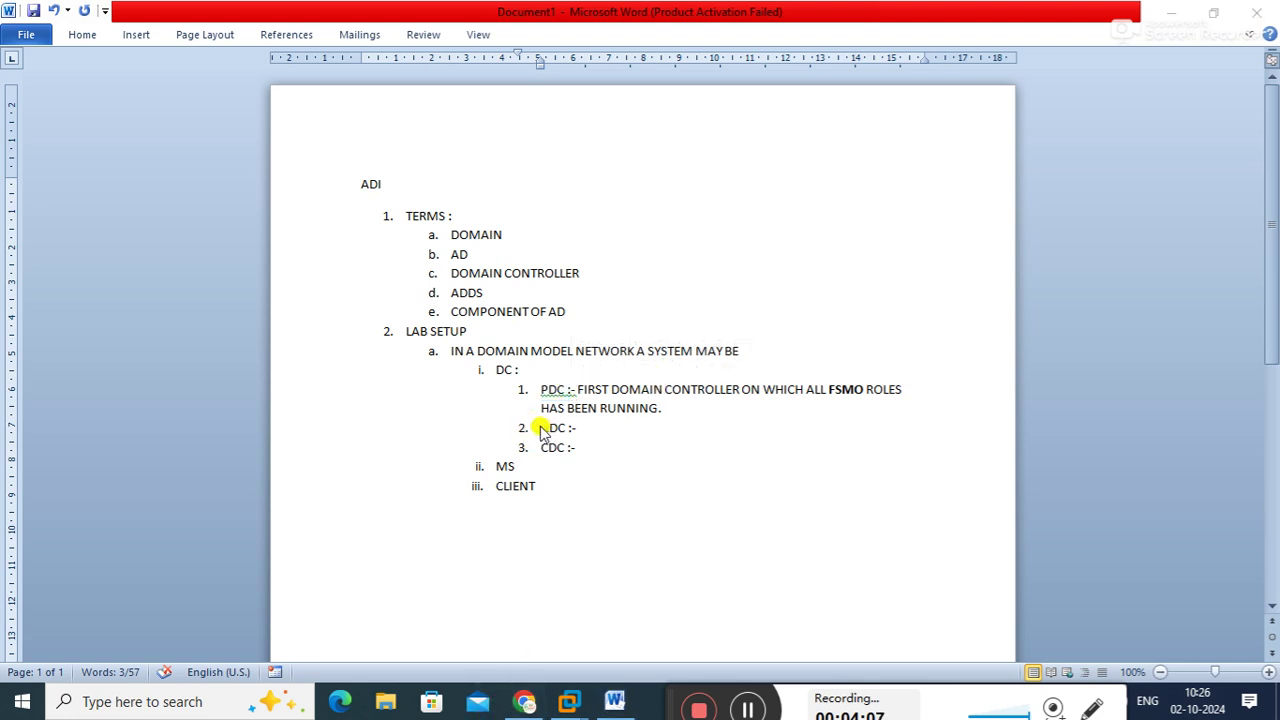
{"action": "left_click_drag", "start_coordinate": [540, 428], "coordinate": [578, 430]}
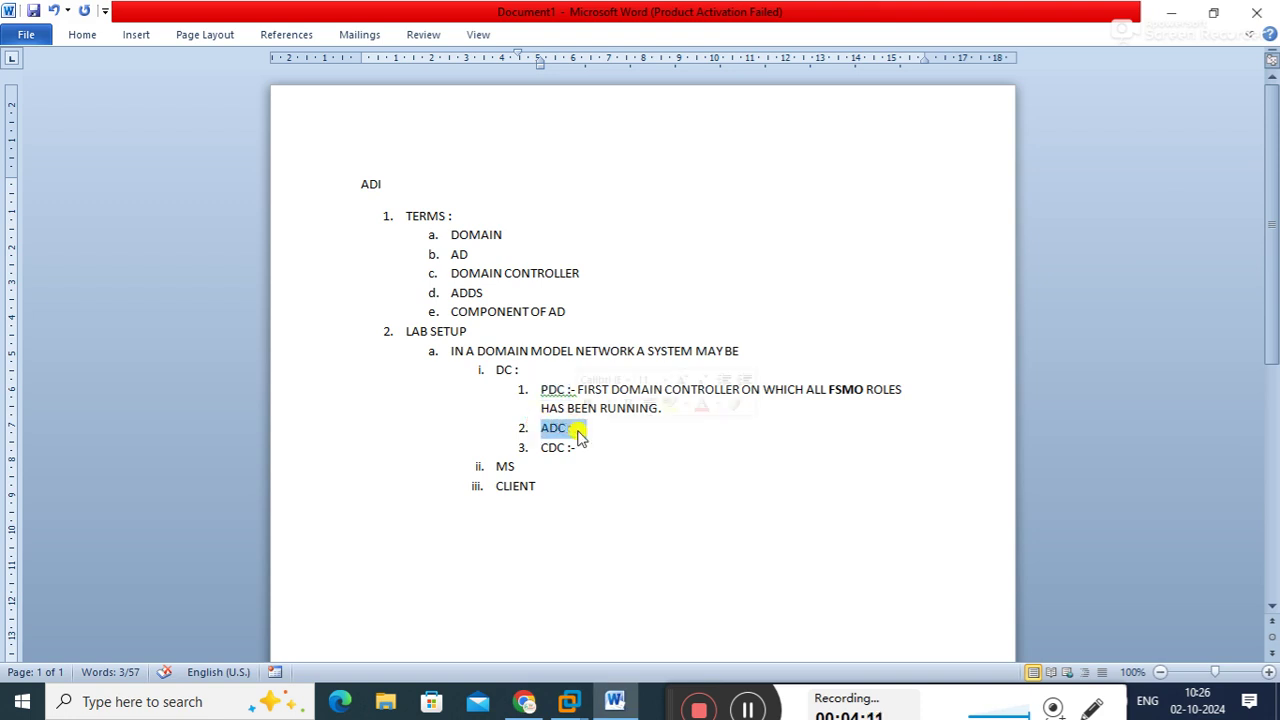
{"action": "left_click", "coordinate": [588, 432]}
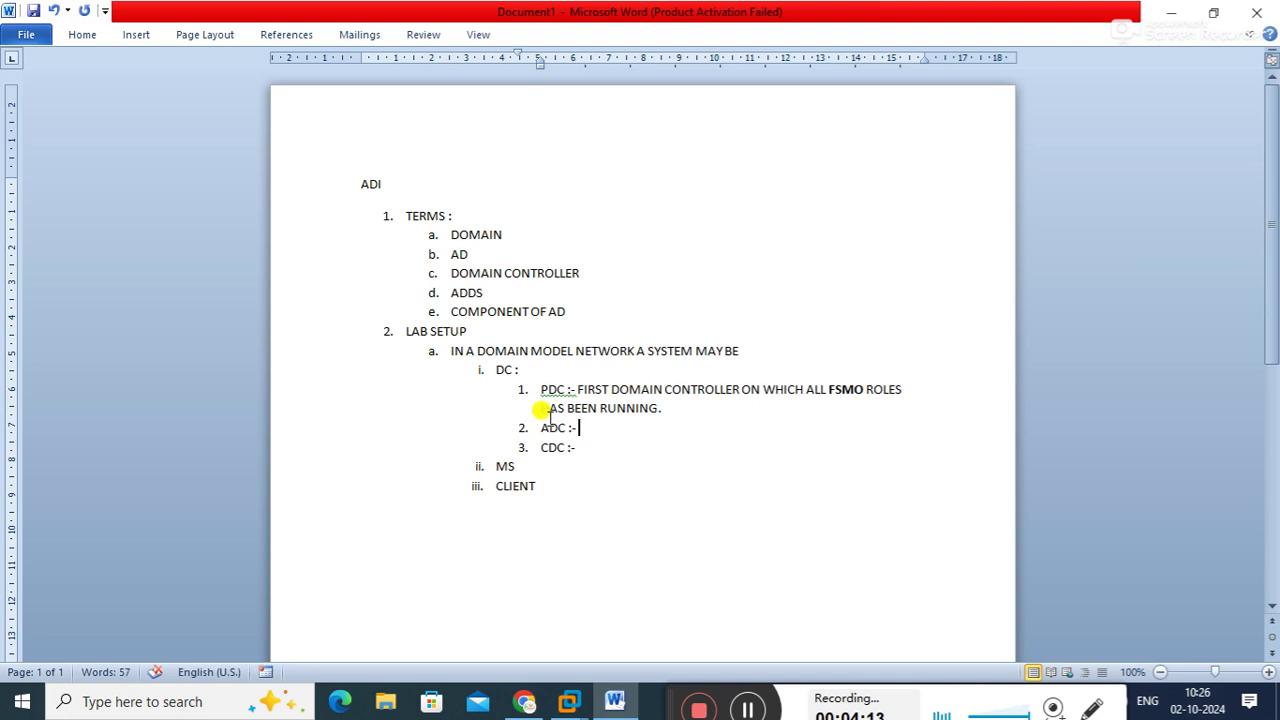
{"action": "left_click_drag", "start_coordinate": [538, 428], "coordinate": [584, 430]}
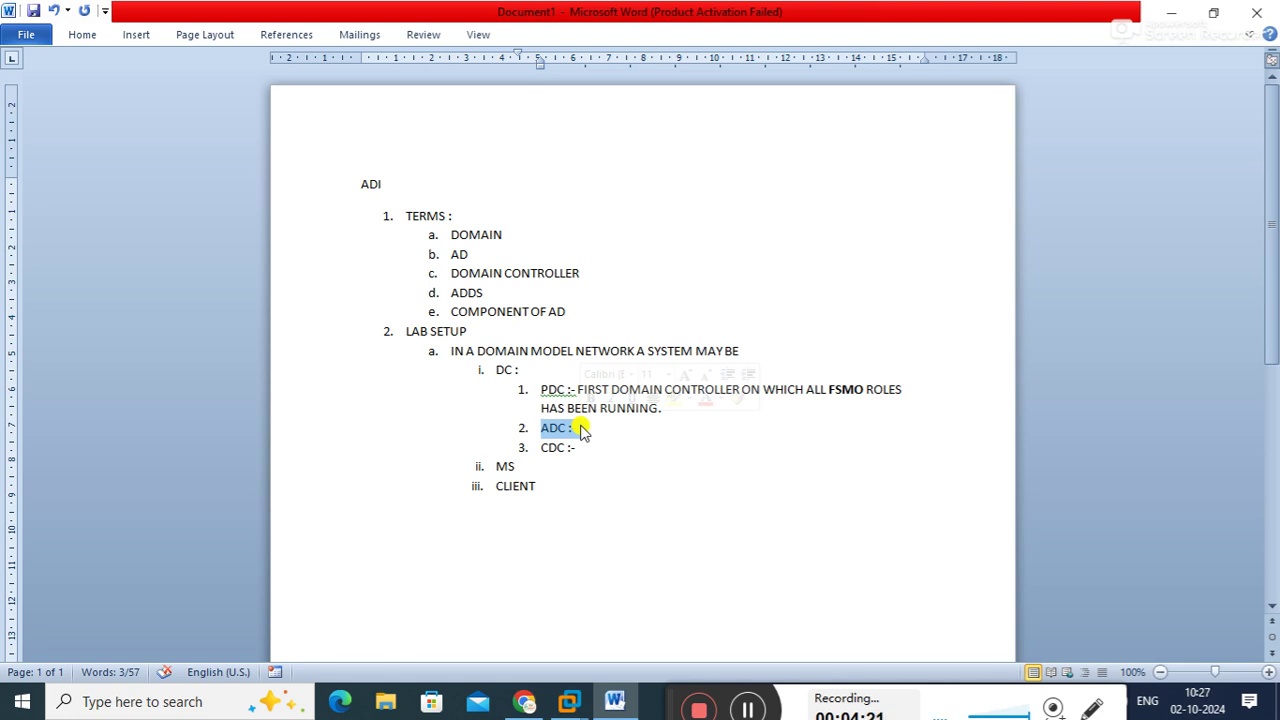
{"action": "left_click", "coordinate": [596, 431]}
{"action": "left_click_drag", "start_coordinate": [541, 428], "coordinate": [587, 433]}
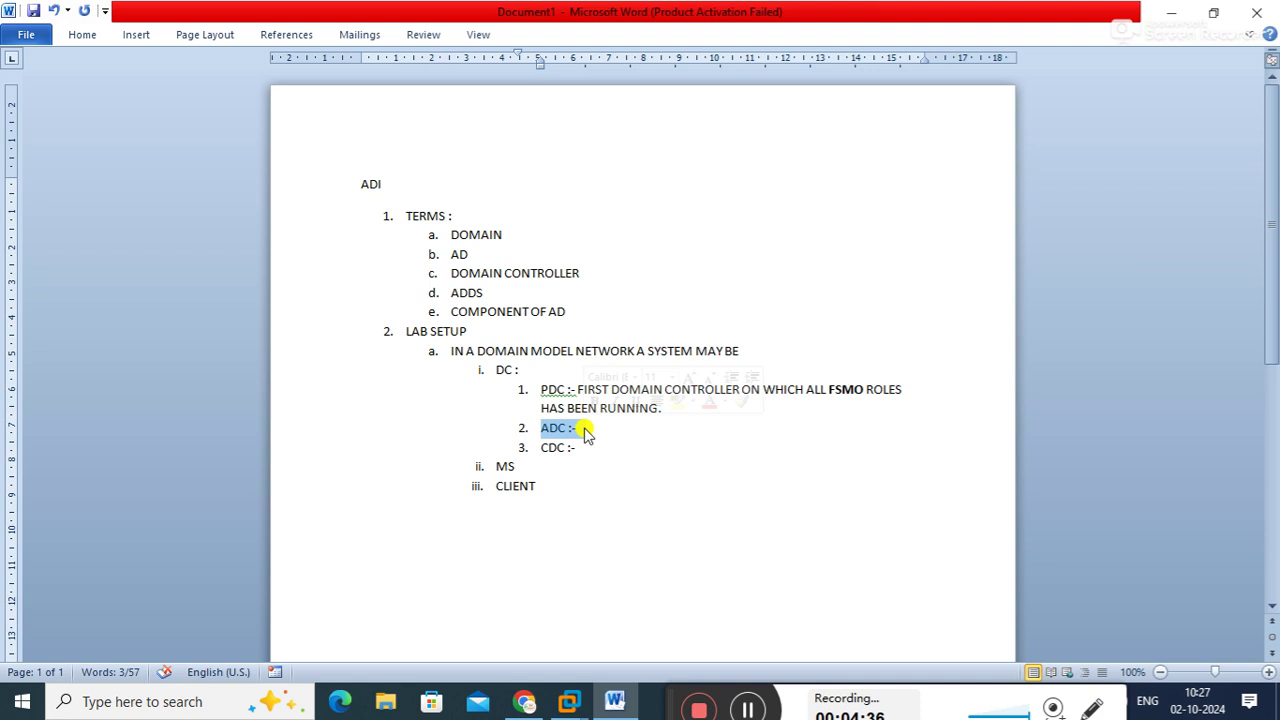
{"action": "left_click", "coordinate": [584, 432]}
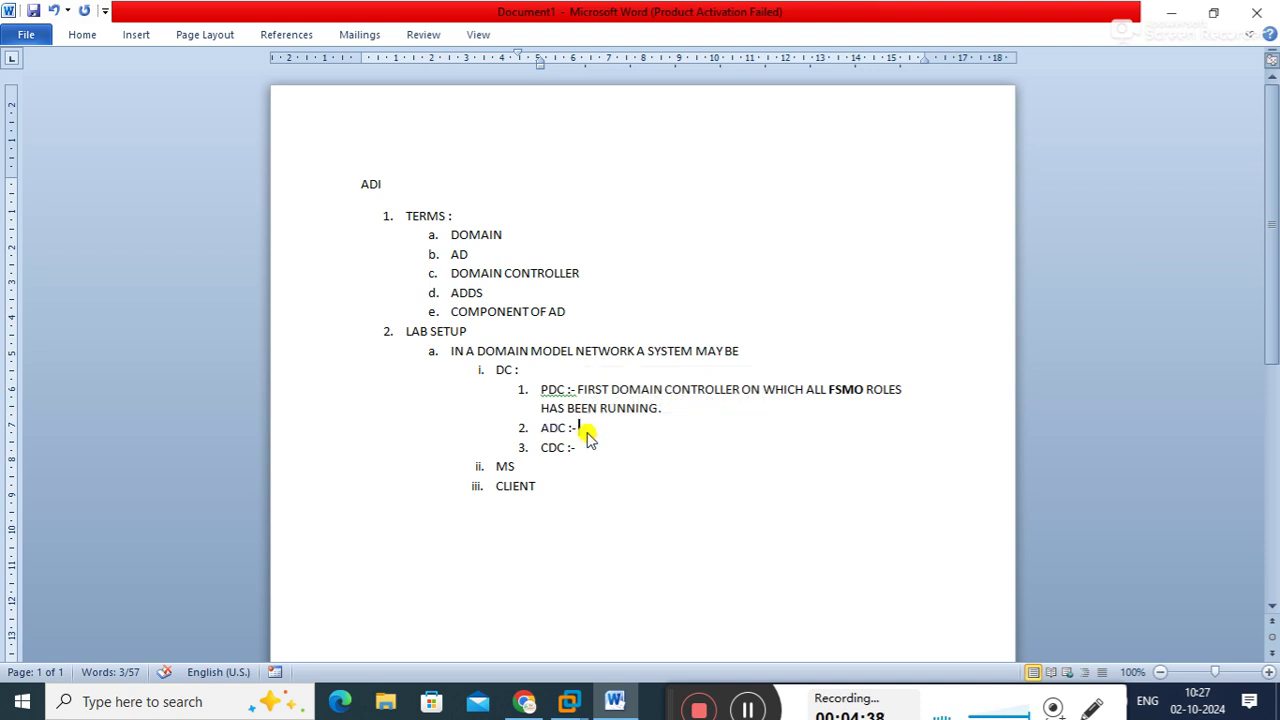
{"action": "left_click_drag", "start_coordinate": [540, 390], "coordinate": [571, 420]}
{"action": "key", "text": "ctrl+b"}
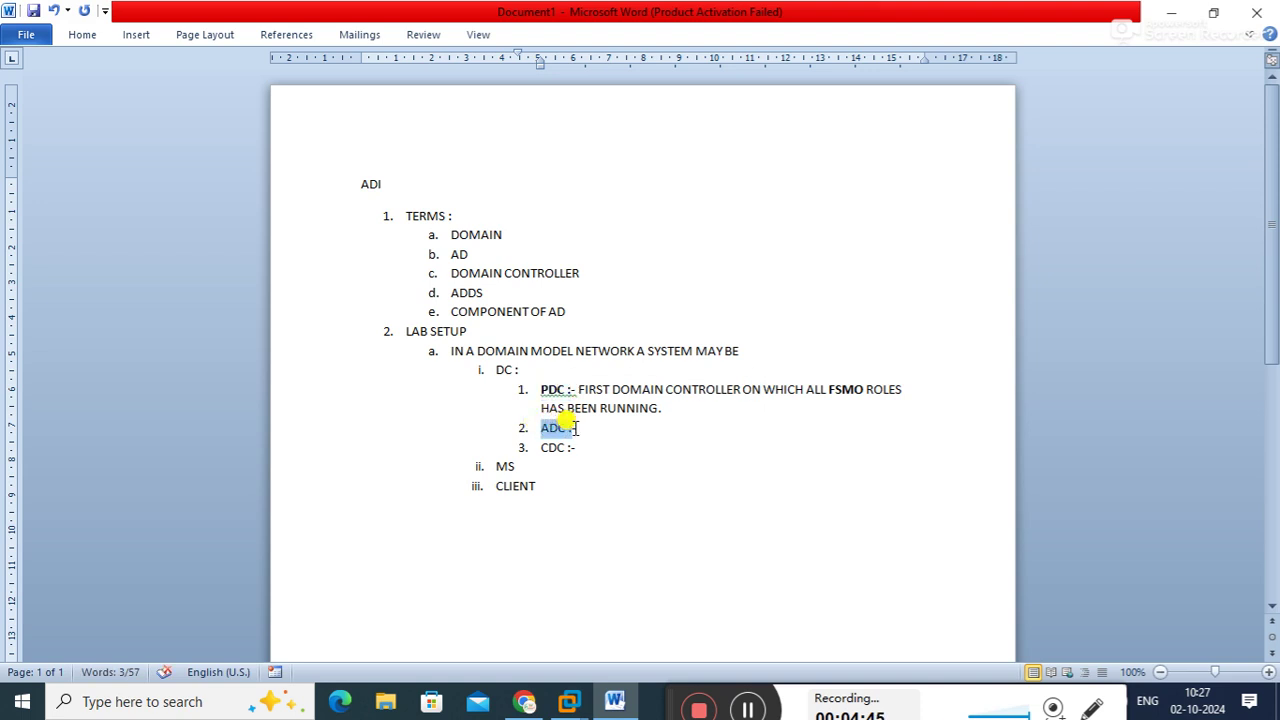
{"action": "key", "text": "ctrl+b"}
{"action": "left_click", "coordinate": [597, 431]}
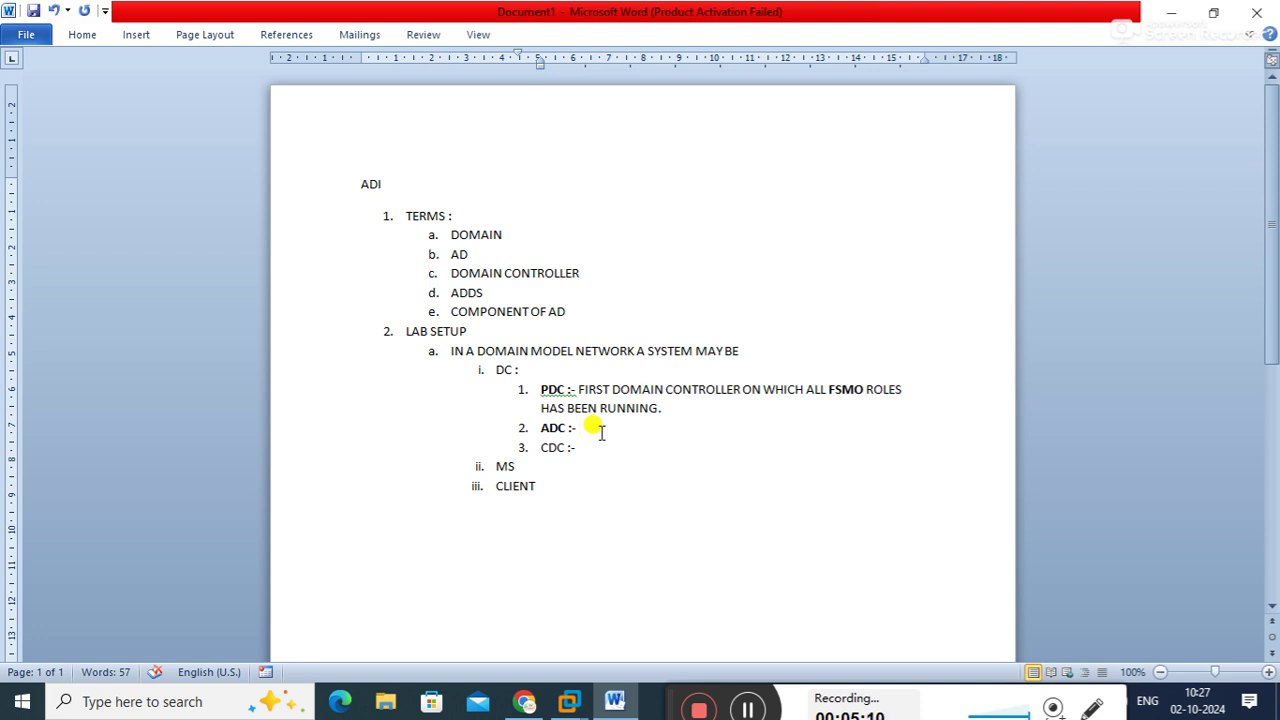
Type 'BACKUP COPY OF THE PDC.' after the ADC :- label
{"action": "type", "text": "BACKUP COPY OF THE M"}
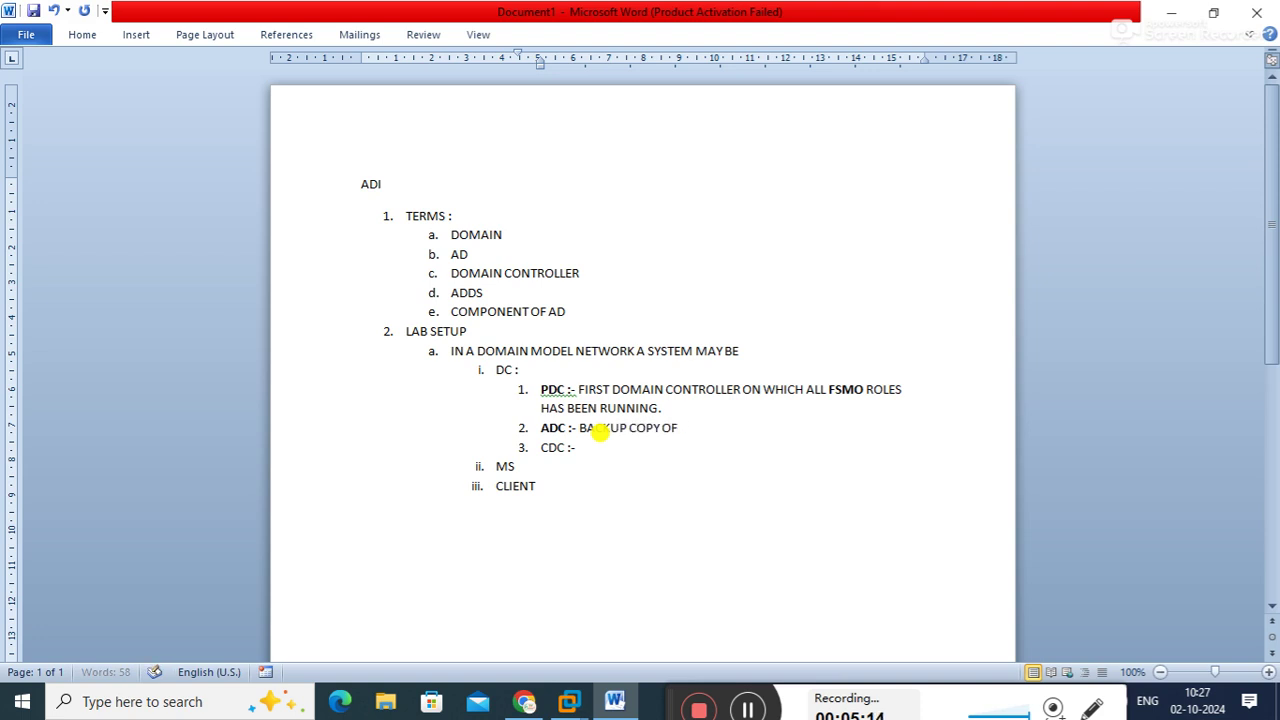
{"action": "key", "text": "BackSpace"}
{"action": "type", "text": "PRIM"}
{"action": "key", "text": "BackSpace"}
{"action": "key", "text": "BackSpace"}
{"action": "key", "text": "BackSpace"}
{"action": "type", "text": "DC."}
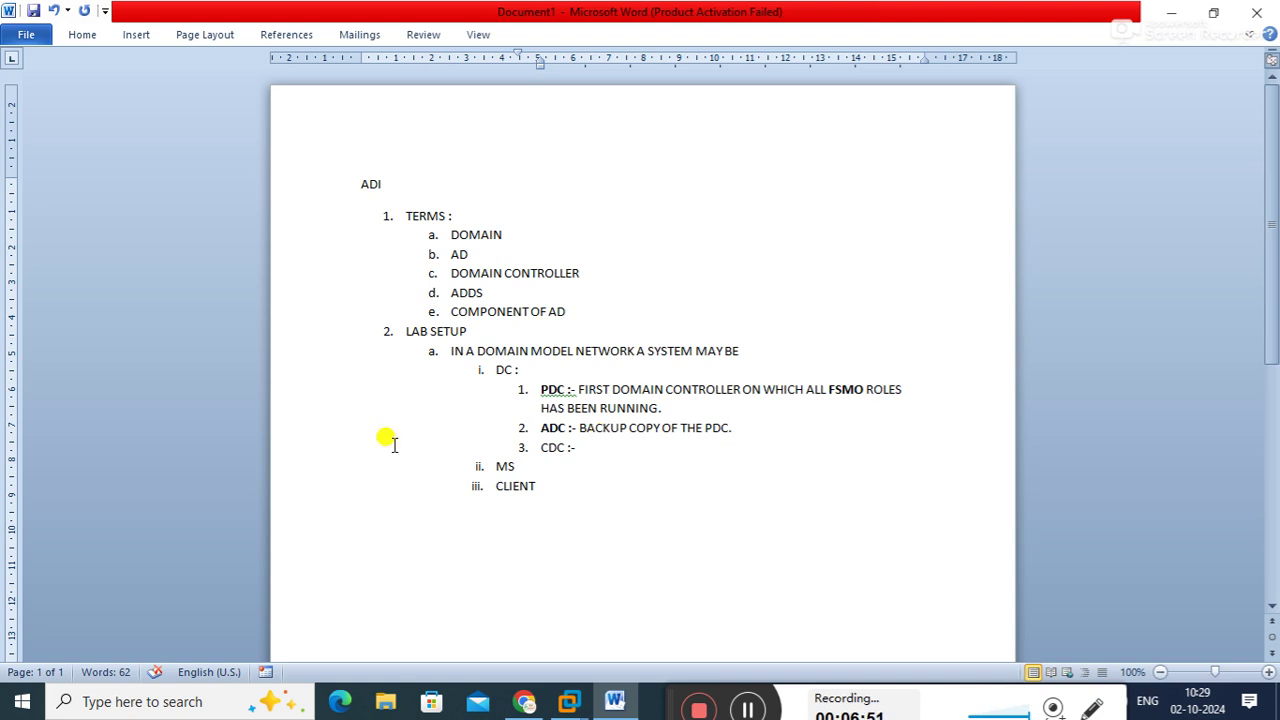
Select the CDC :- label and place the caret at the end of the CDC line
{"action": "left_click_drag", "start_coordinate": [541, 449], "coordinate": [567, 458]}
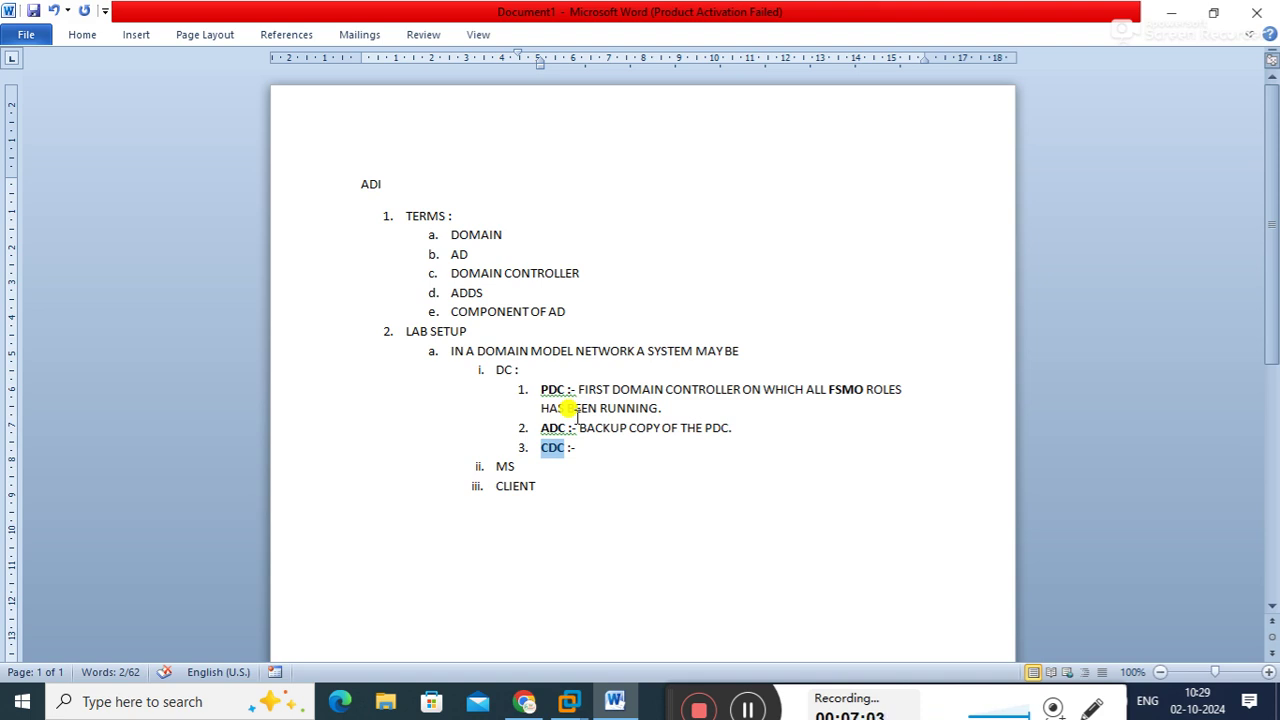
{"action": "left_click_drag", "start_coordinate": [540, 390], "coordinate": [568, 393]}
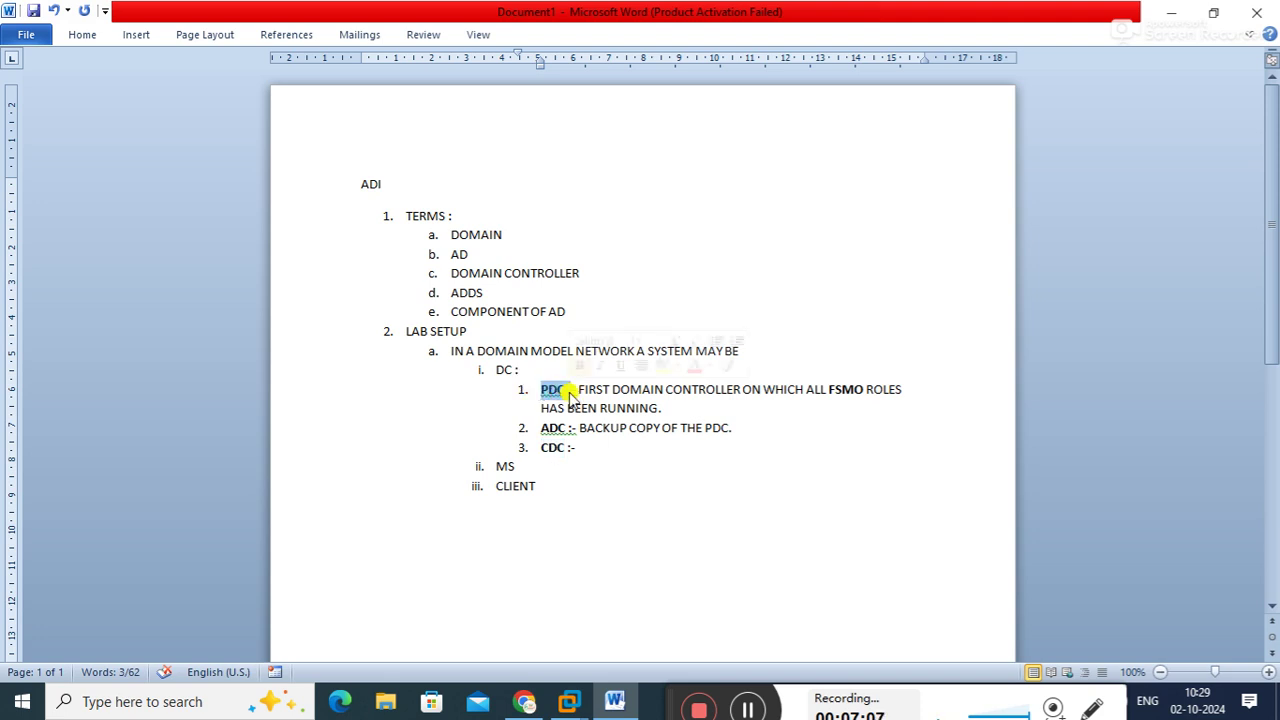
{"action": "left_click", "coordinate": [540, 420]}
{"action": "left_click_drag", "start_coordinate": [540, 418], "coordinate": [565, 430]}
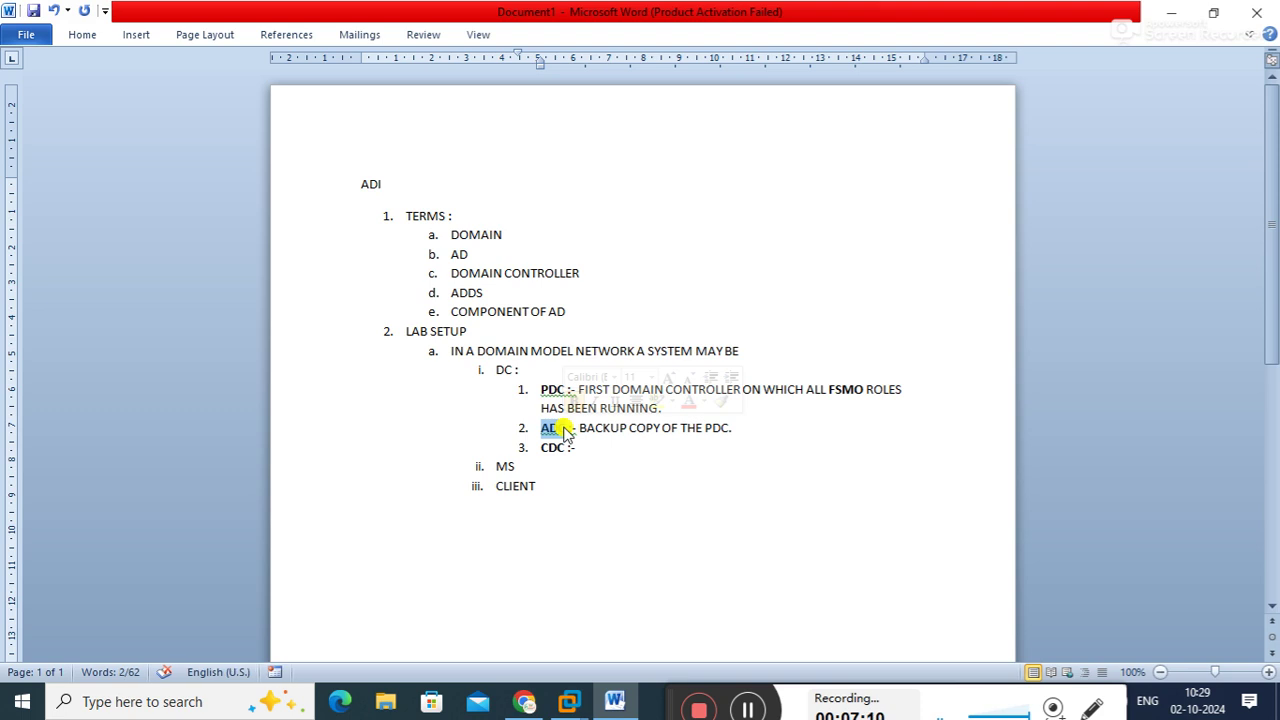
{"action": "left_click", "coordinate": [568, 447]}
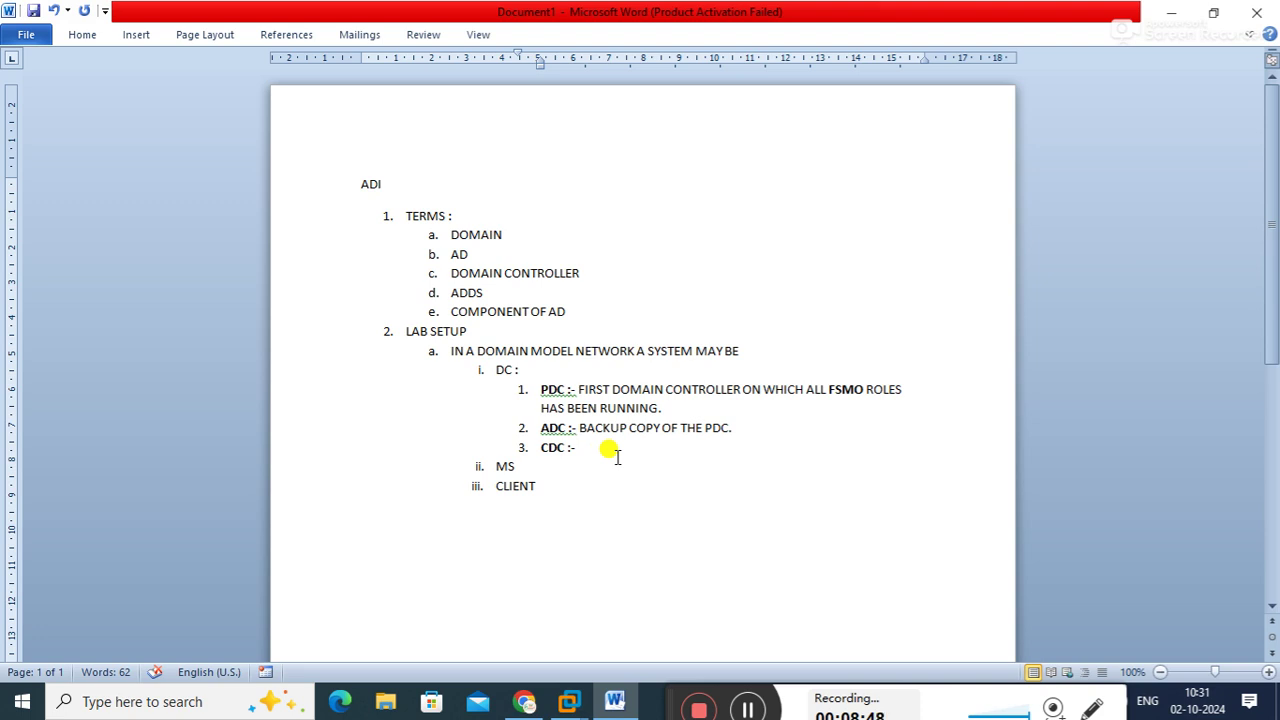
Type 'CHILD OF PDC THAT IS SUITABLE FOR BRANCH OFFICES.' after the CDC :- label
{"action": "type", "text": "CHILD OF "}
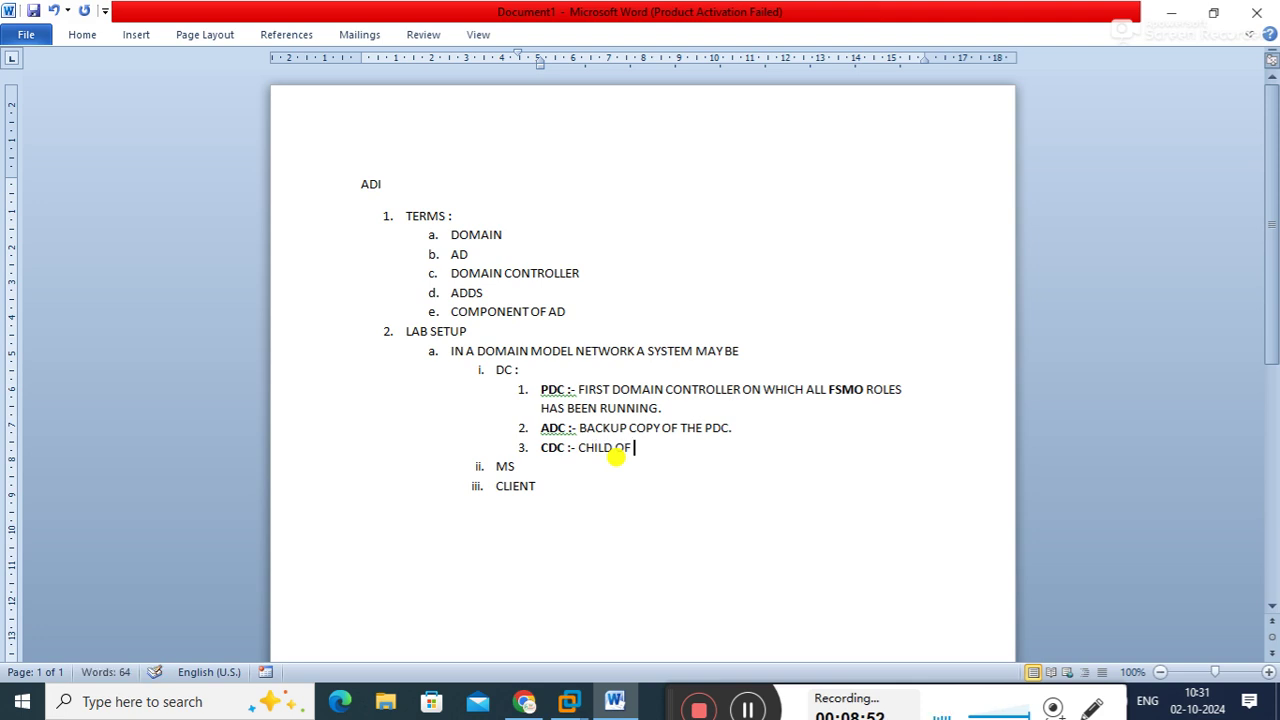
{"action": "type", "text": "PDC THAT IS SUI"}
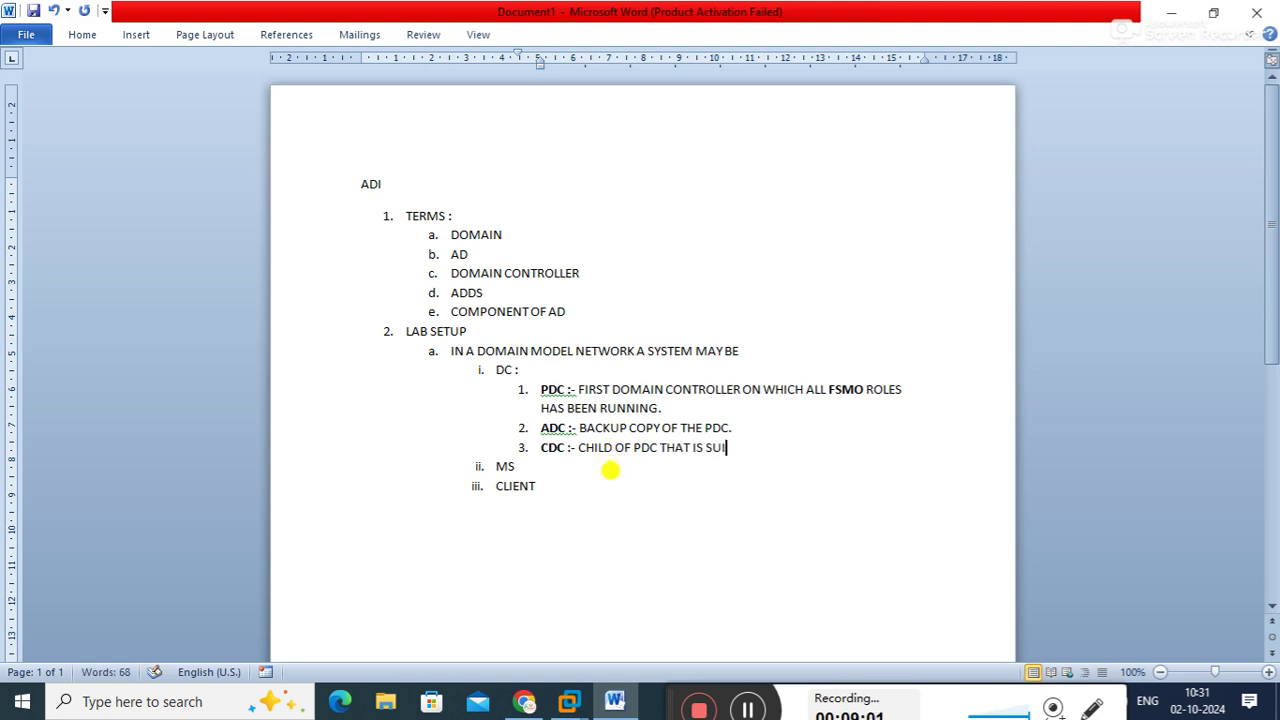
{"action": "type", "text": "TABLE FOR B"}
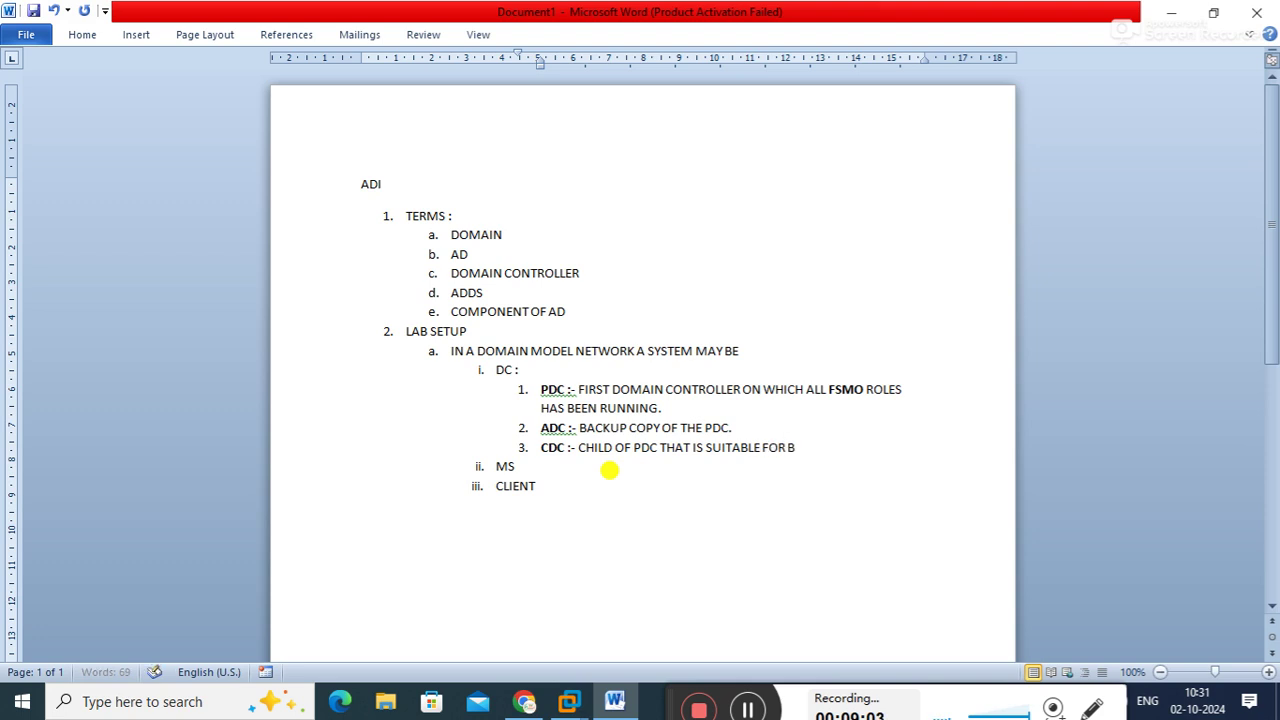
{"action": "type", "text": "RANCH OFFICES."}
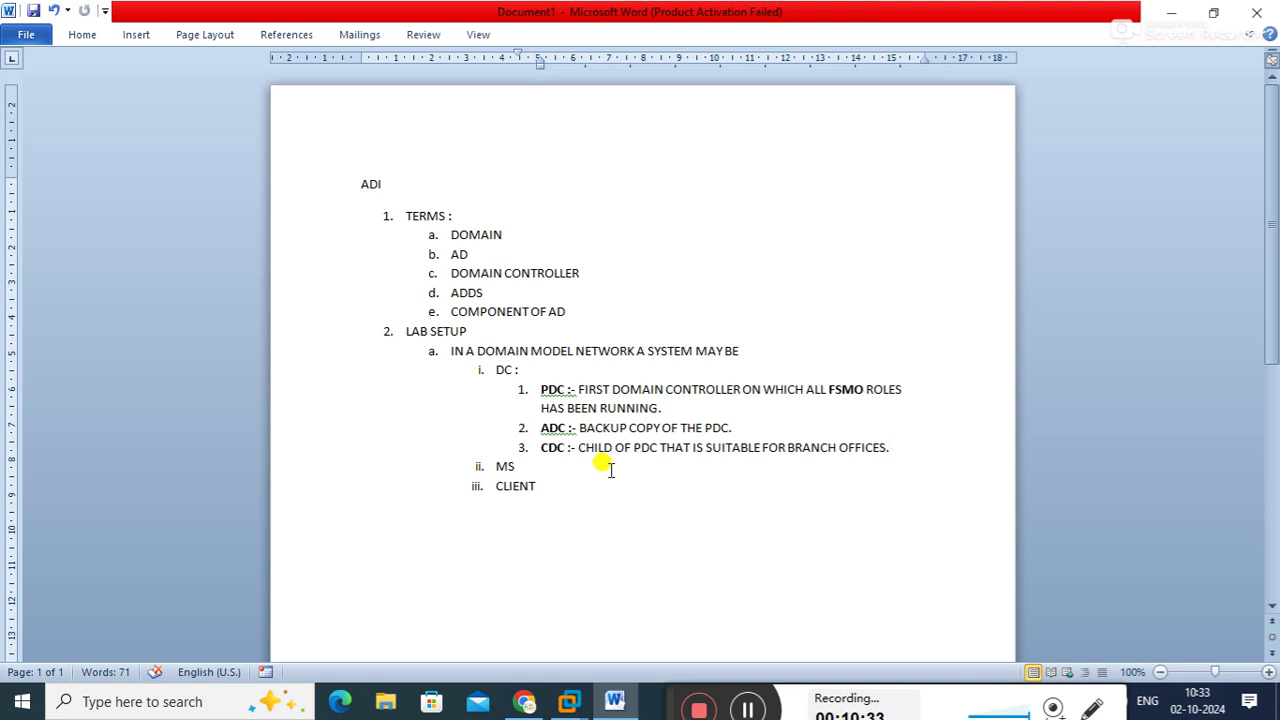
Make the DC heading in item i. bold
{"action": "double_click", "coordinate": [548, 428]}
{"action": "double_click", "coordinate": [550, 390]}
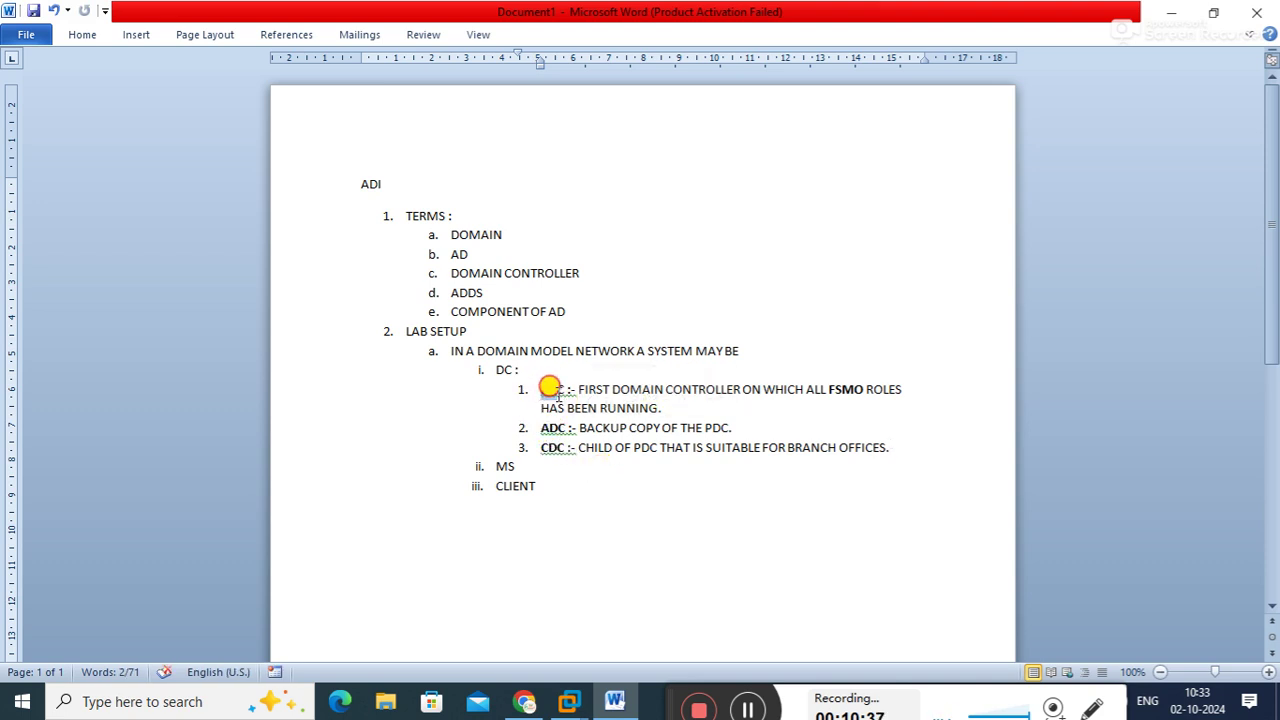
{"action": "left_click_drag", "start_coordinate": [541, 428], "coordinate": [573, 428]}
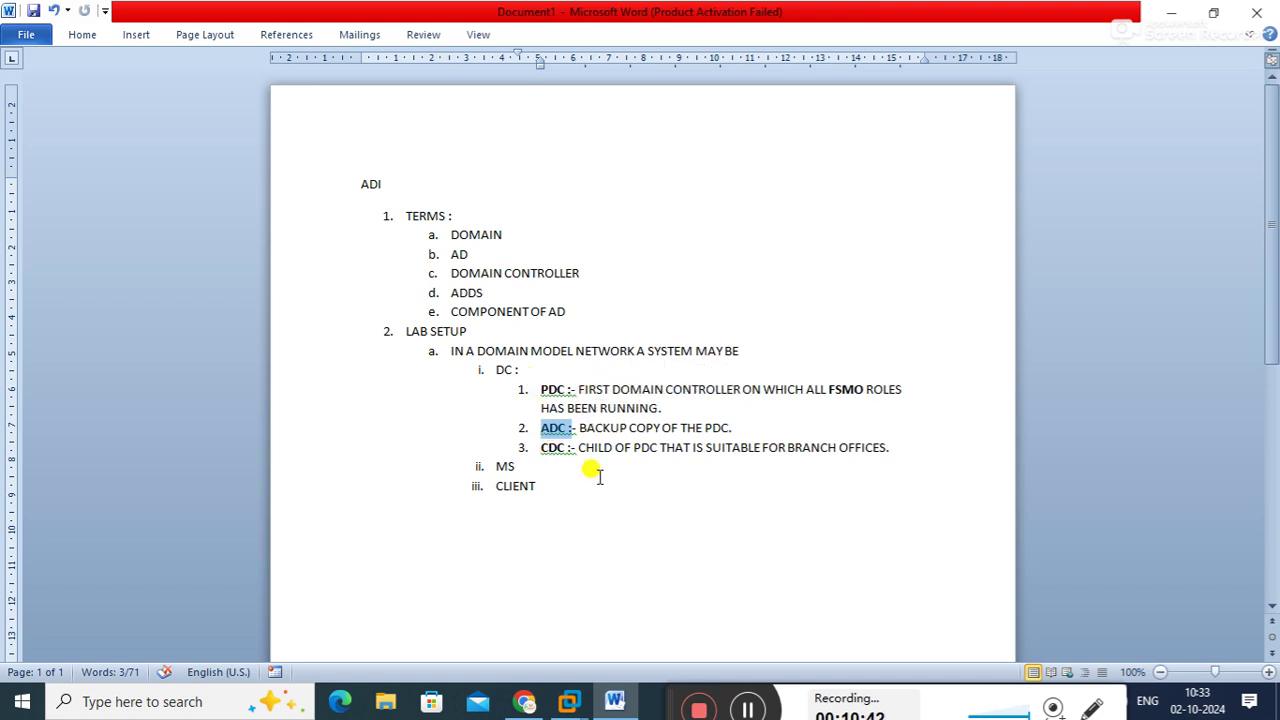
{"action": "left_click_drag", "start_coordinate": [543, 390], "coordinate": [566, 423]}
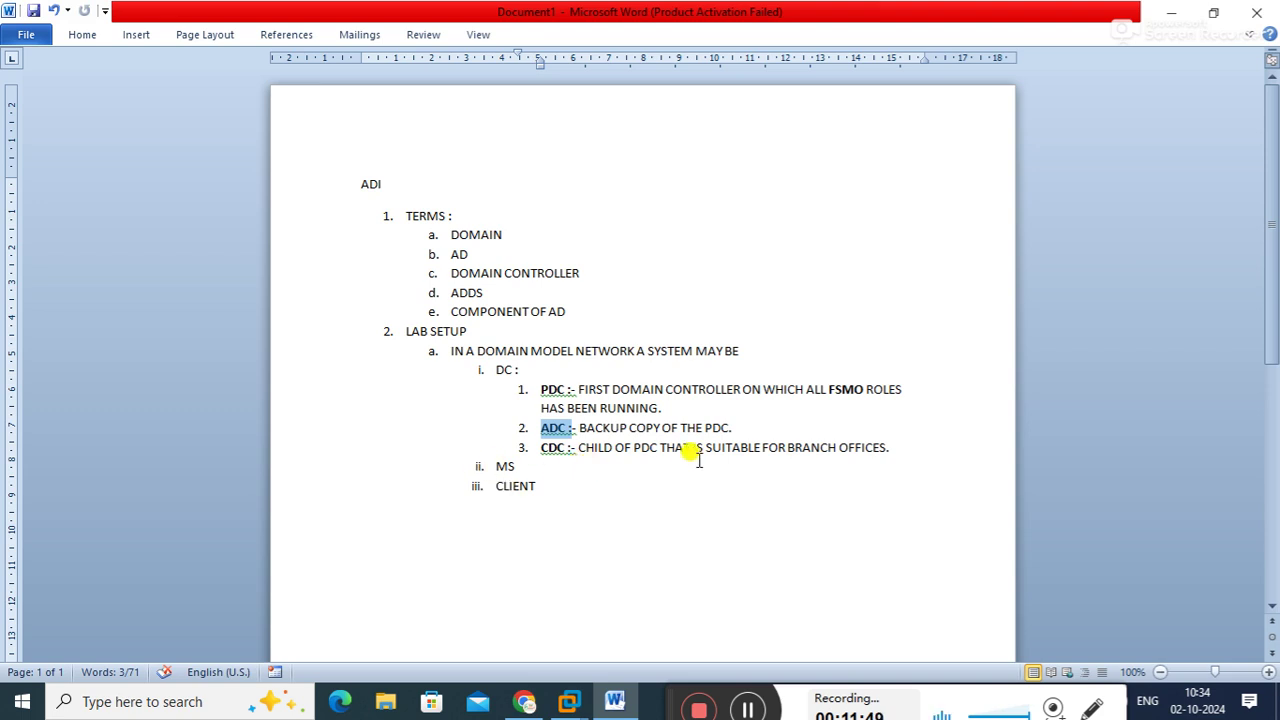
{"action": "left_click", "coordinate": [925, 428]}
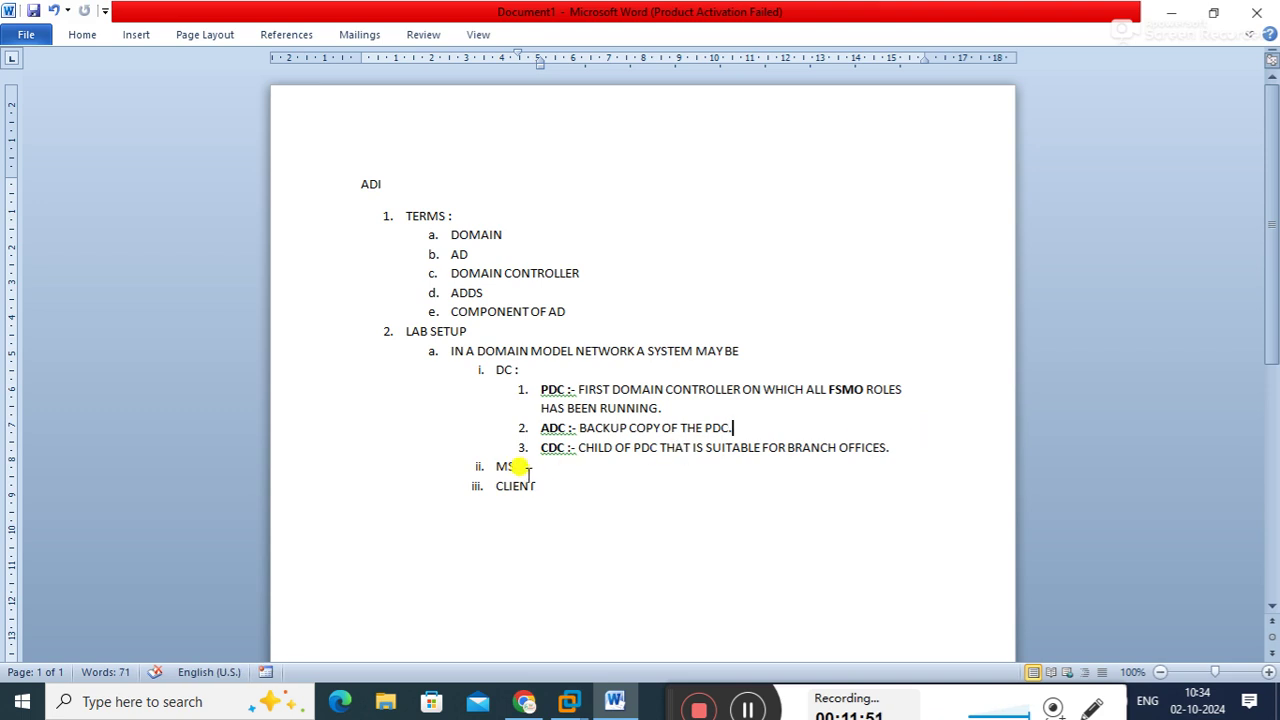
{"action": "double_click", "coordinate": [506, 368]}
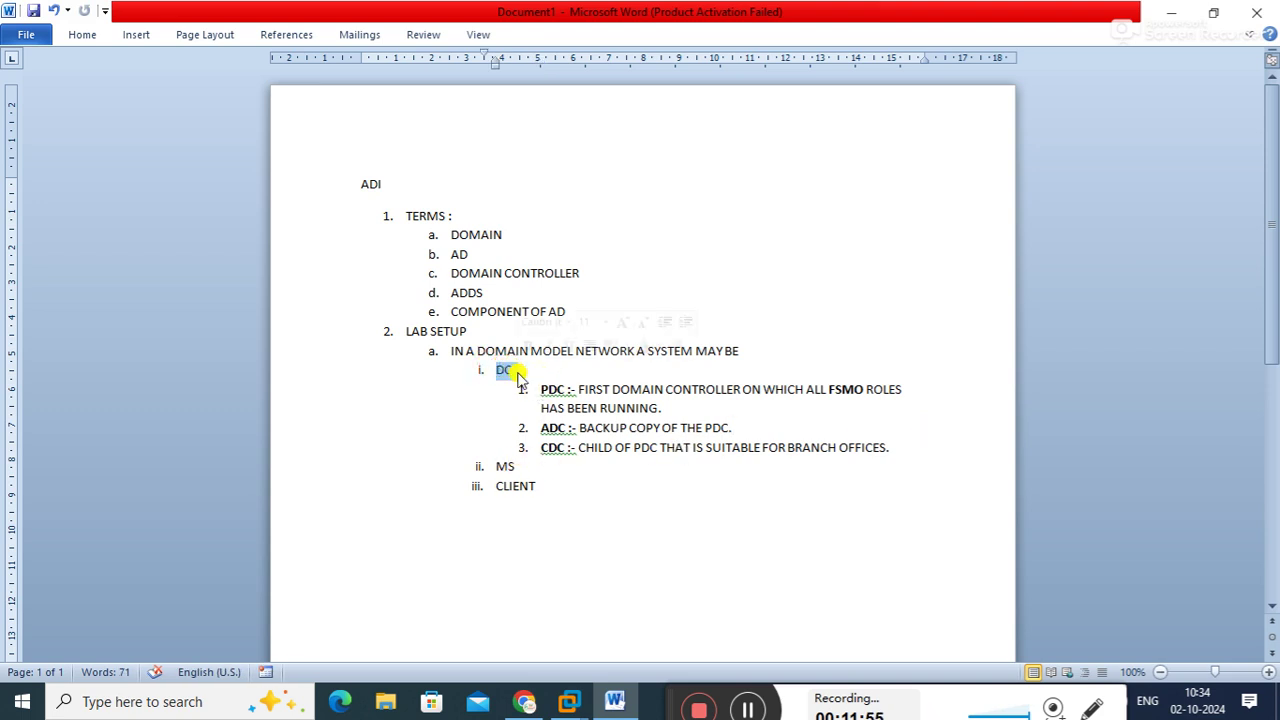
{"action": "key", "text": "ctrl+b"}
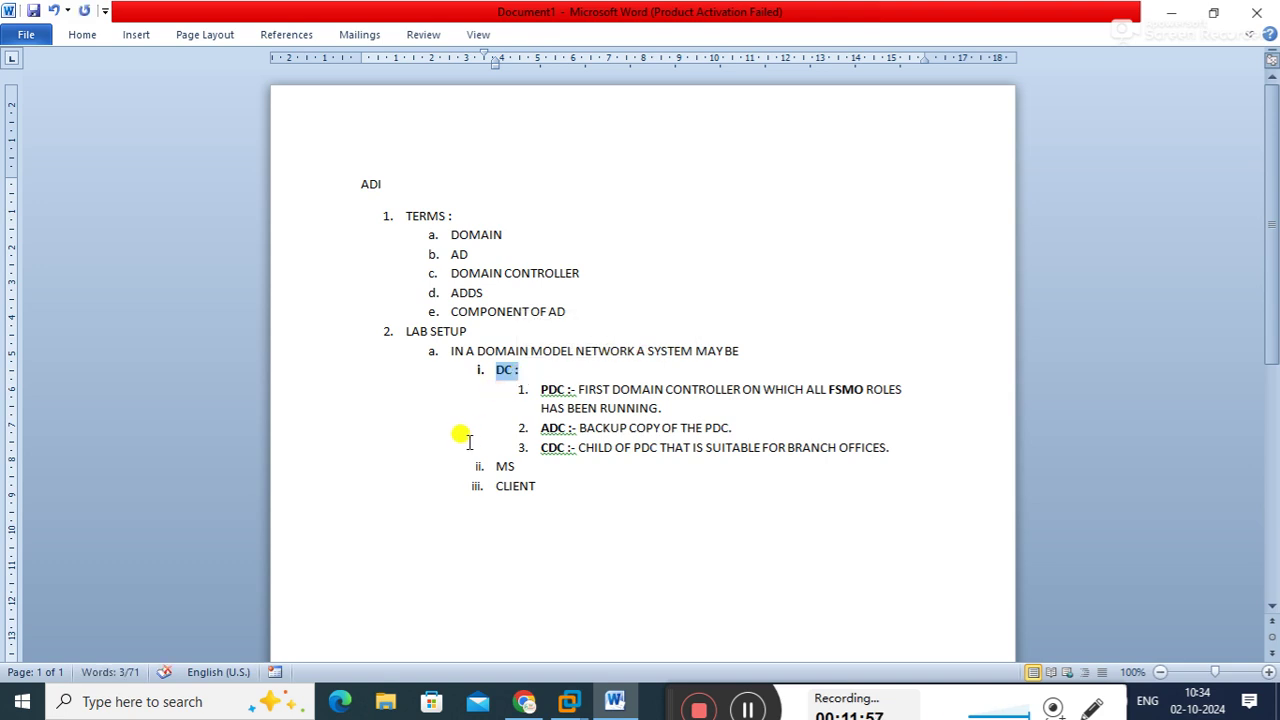
Bold MS in item ii. and add ':- MEMBER SERVER' after it
{"action": "mouse_move", "coordinate": [502, 470]}
{"action": "left_mouse_down"}
{"action": "mouse_move", "coordinate": [528, 467]}
{"action": "mouse_move", "coordinate": [520, 452]}
{"action": "mouse_move", "coordinate": [523, 466]}
{"action": "left_mouse_up"}
{"action": "double_click", "coordinate": [514, 463]}
{"action": "left_click", "coordinate": [516, 460]}
{"action": "key", "text": "ctrl+b"}
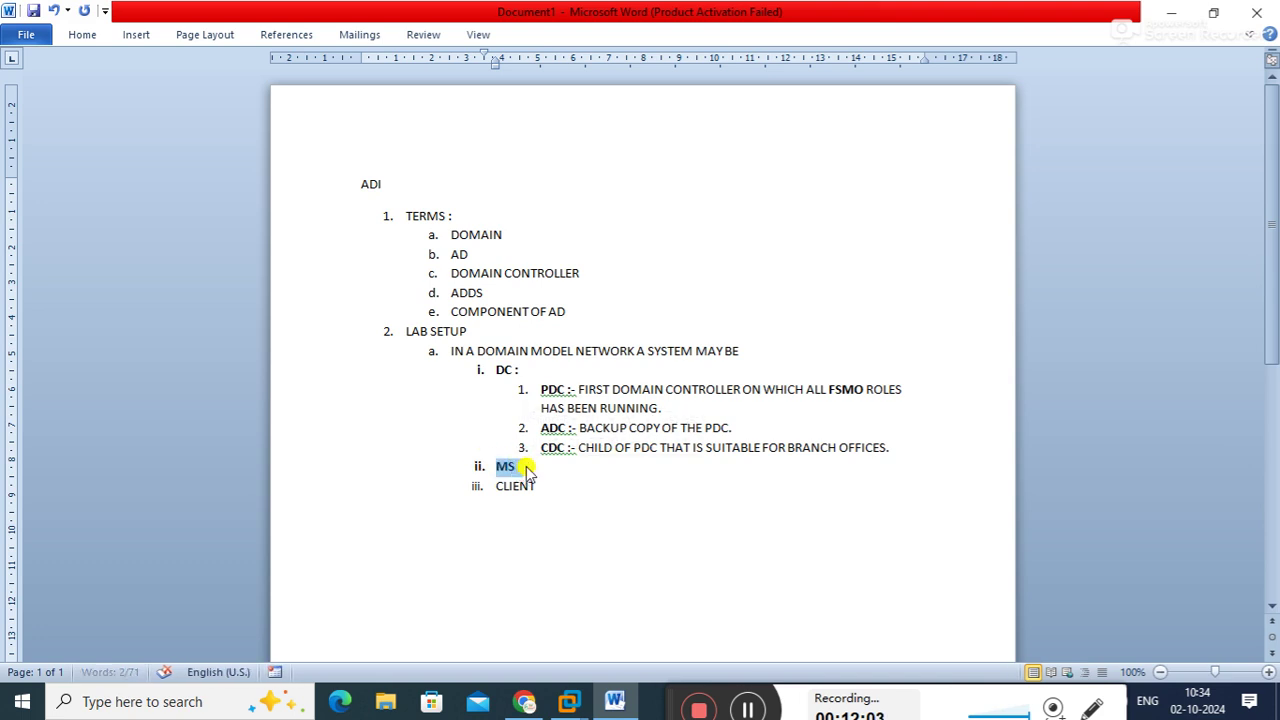
{"action": "left_click", "coordinate": [521, 467]}
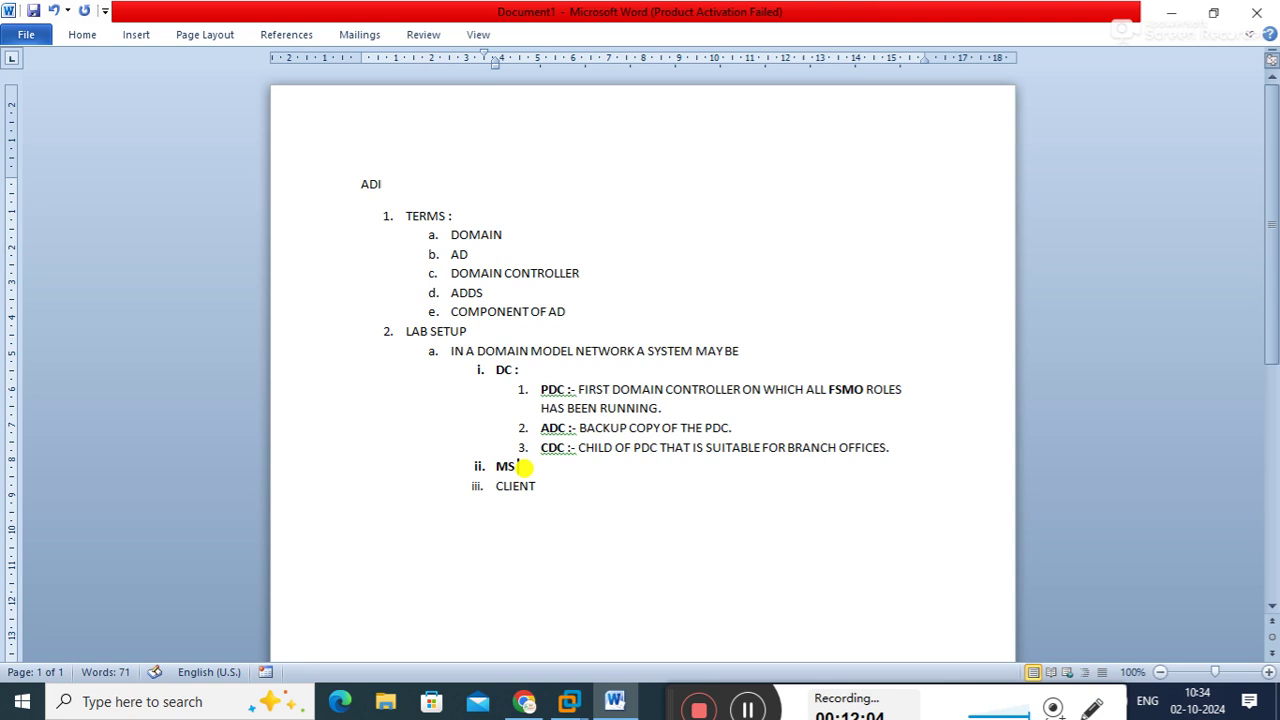
{"action": "type", "text": ":- MEMBER SERVER"}
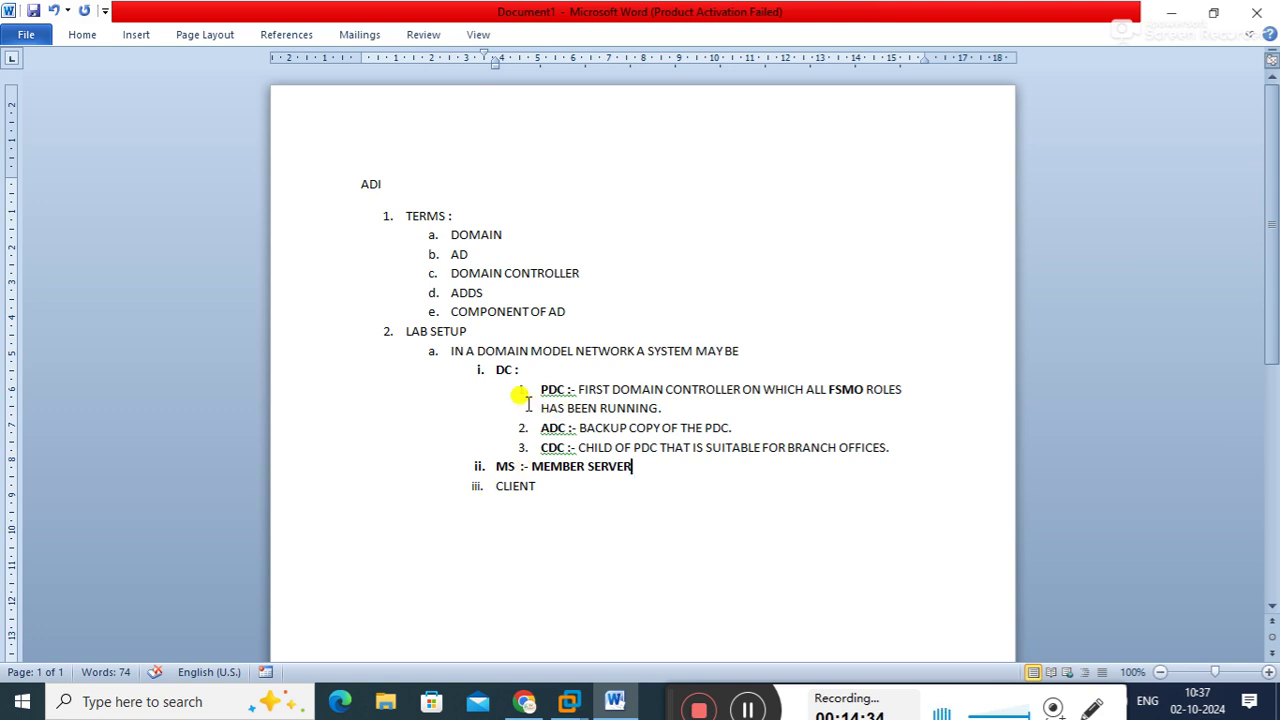
Define MS as a domain system with only a server OS installed, able to serve services
{"action": "left_click_drag", "start_coordinate": [528, 392], "coordinate": [571, 430]}
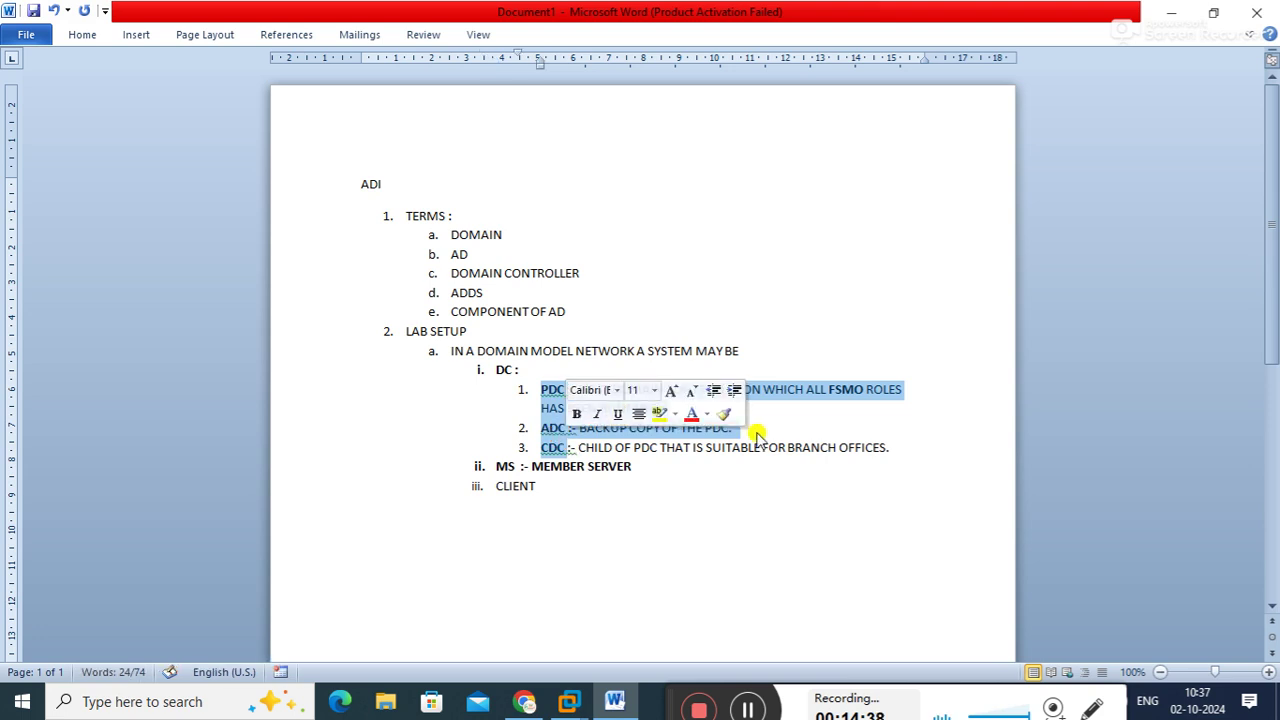
{"action": "left_click", "coordinate": [912, 437]}
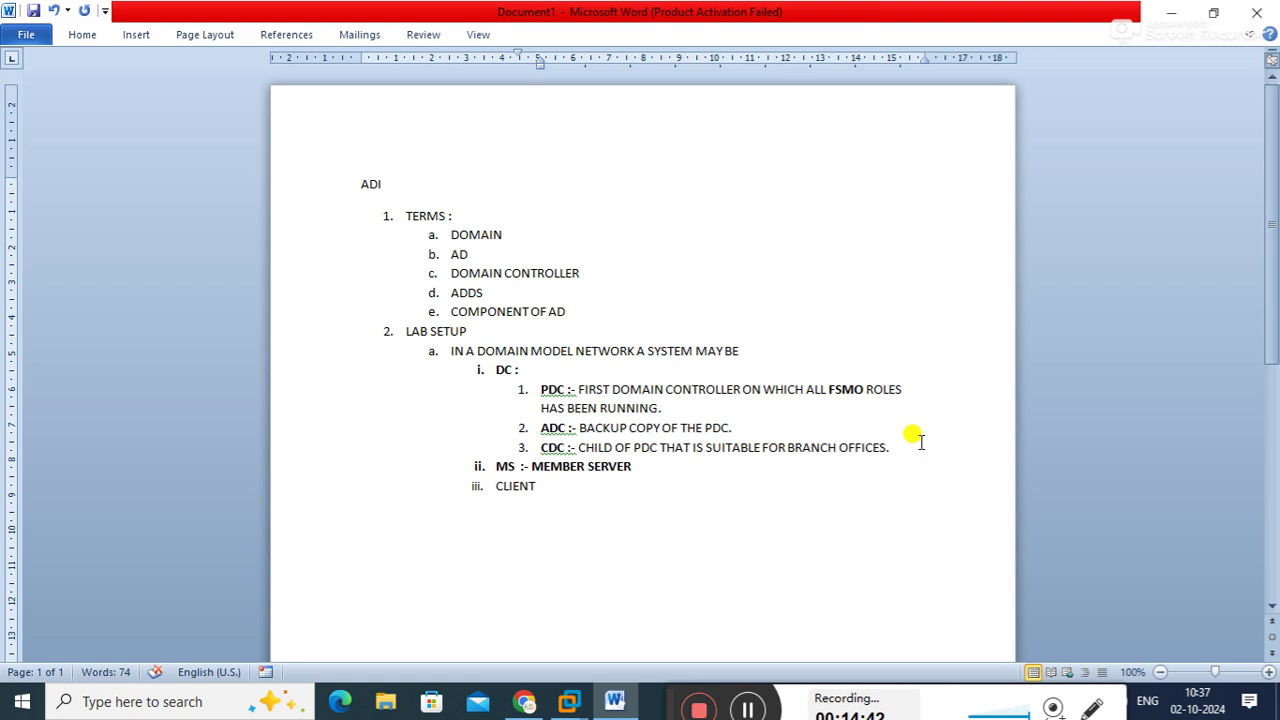
{"action": "left_click", "coordinate": [656, 474]}
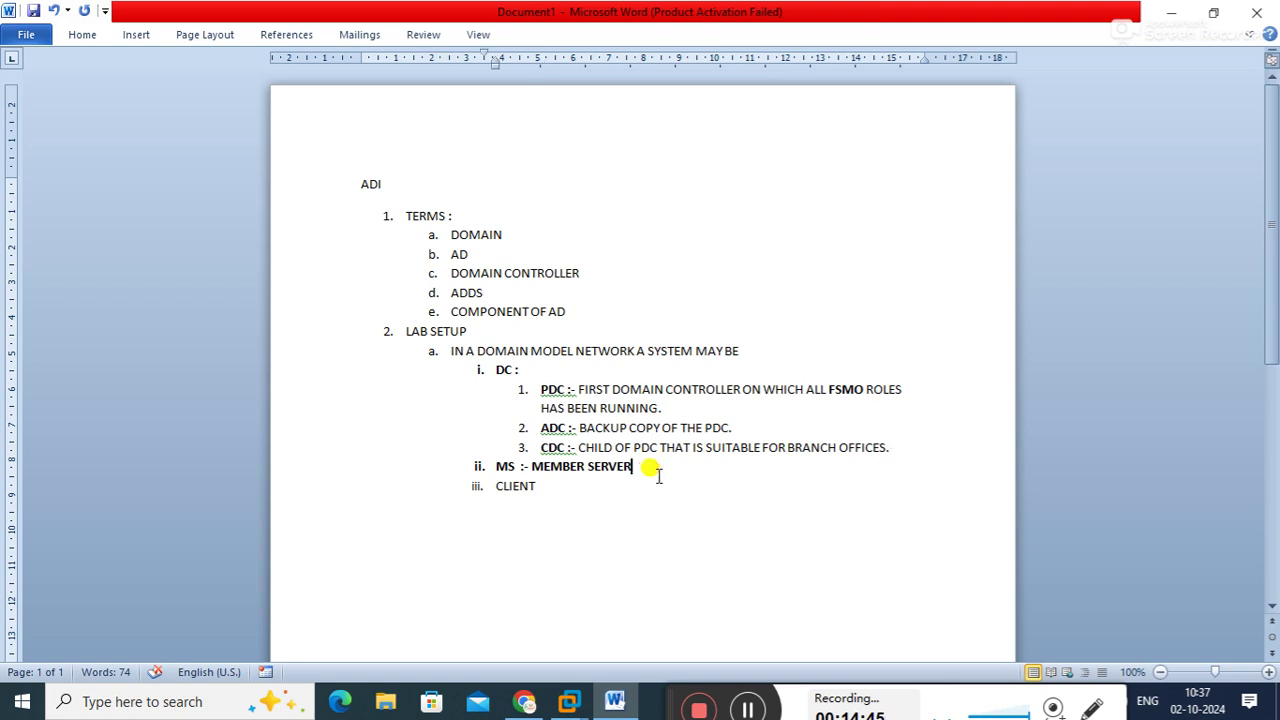
{"action": "type", "text": "IS SYSTEM"}
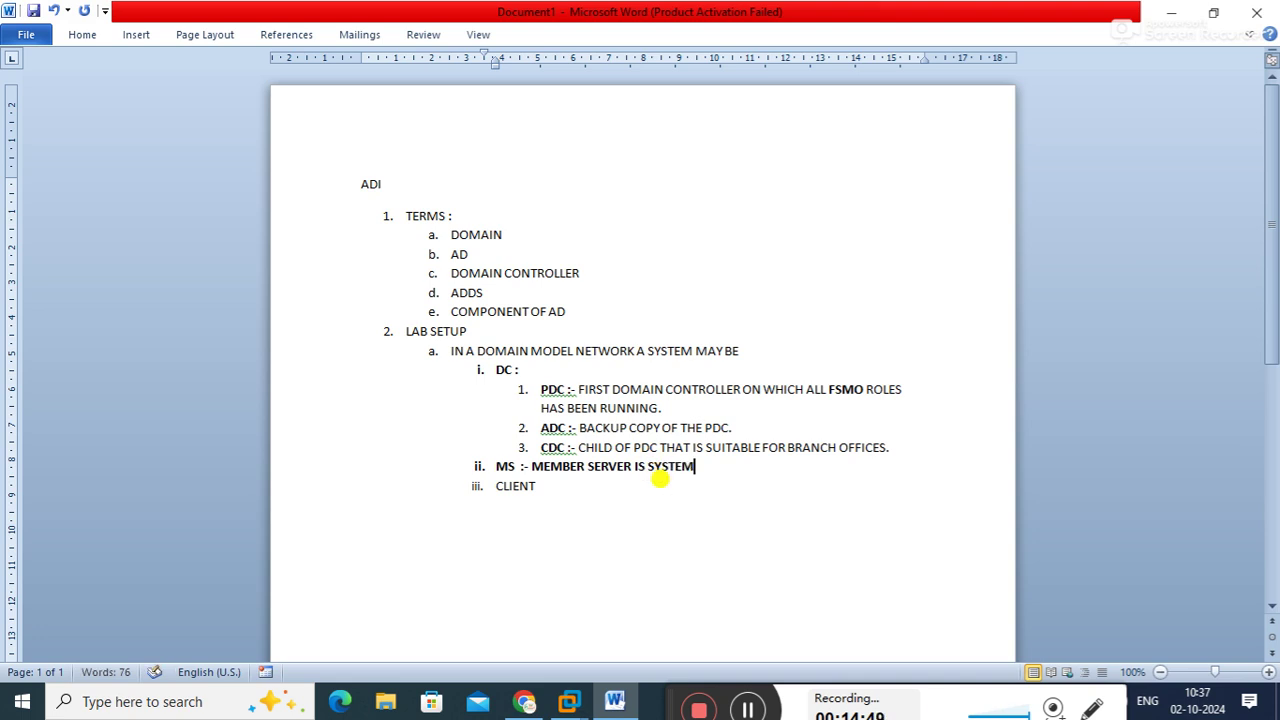
{"action": "type", "text": " IN A DOMAIN"}
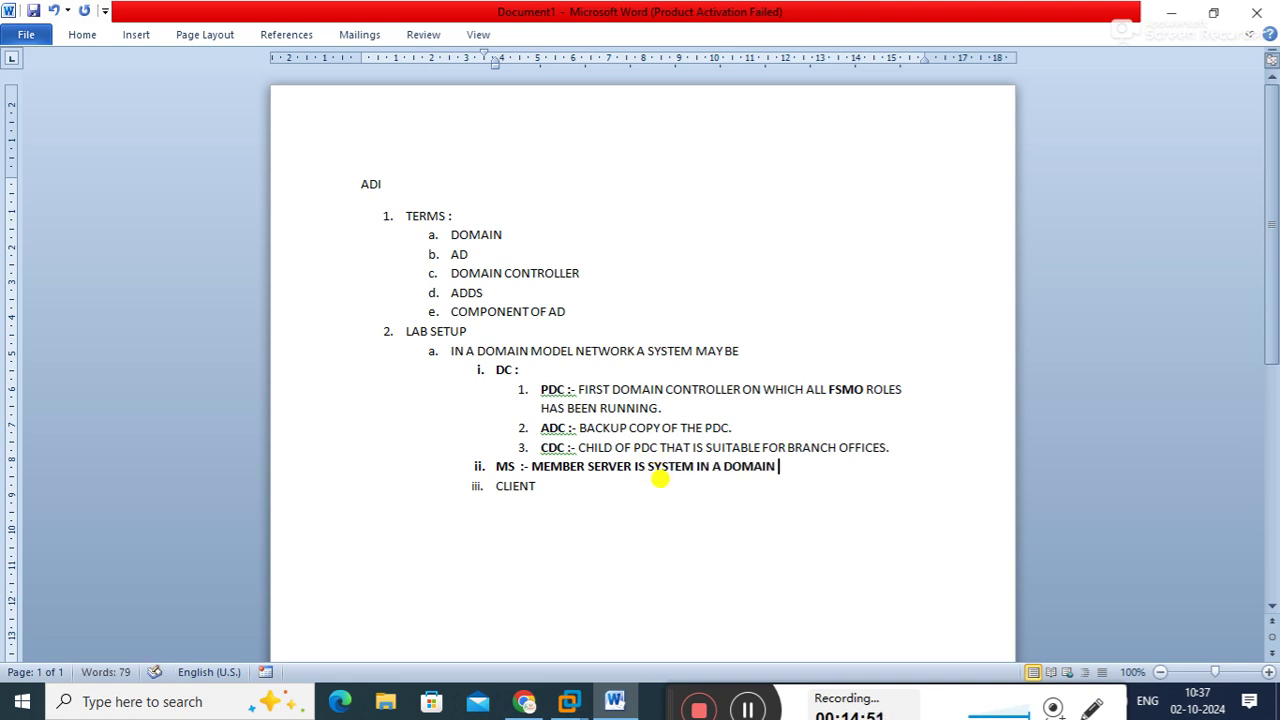
{"action": "type", "text": " ON WHICH ONLY SERVER OS HAV"}
{"action": "key", "text": "BackSpace"}
{"action": "type", "text": "S BEEN INSTALLED "}
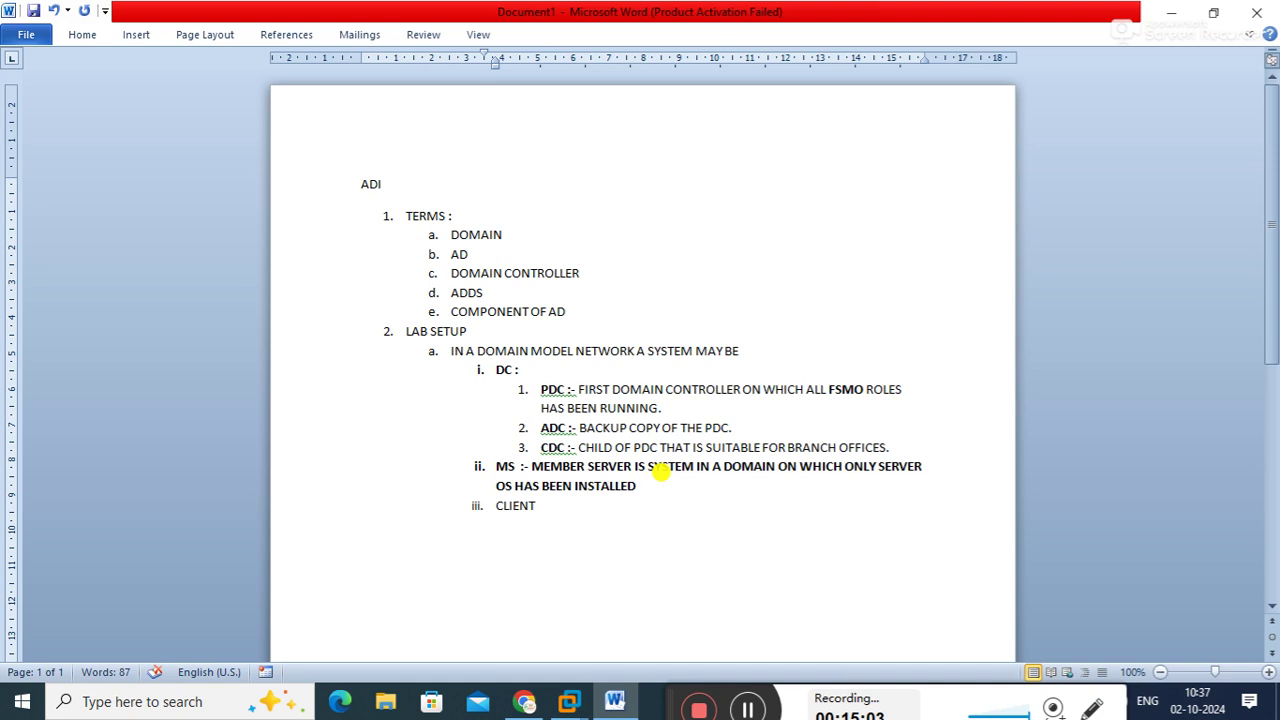
{"action": "type", "text": "AND AB"}
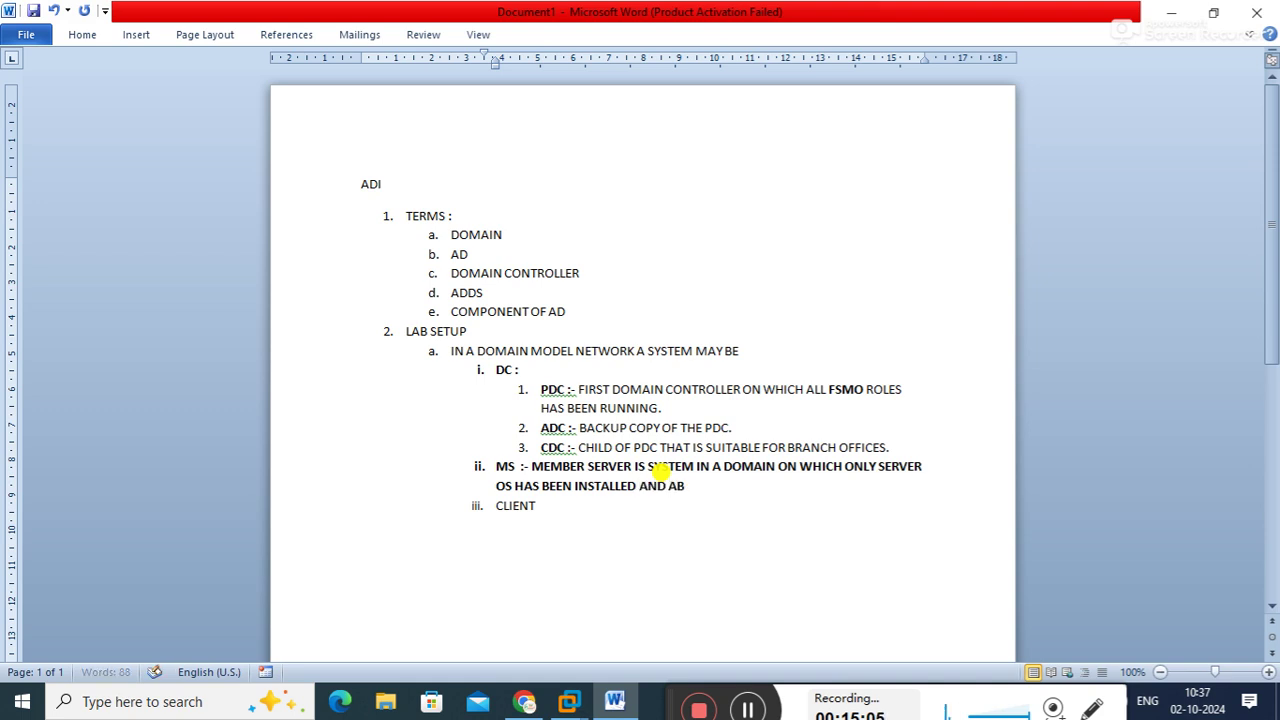
{"action": "type", "text": "LE TO SERV"}
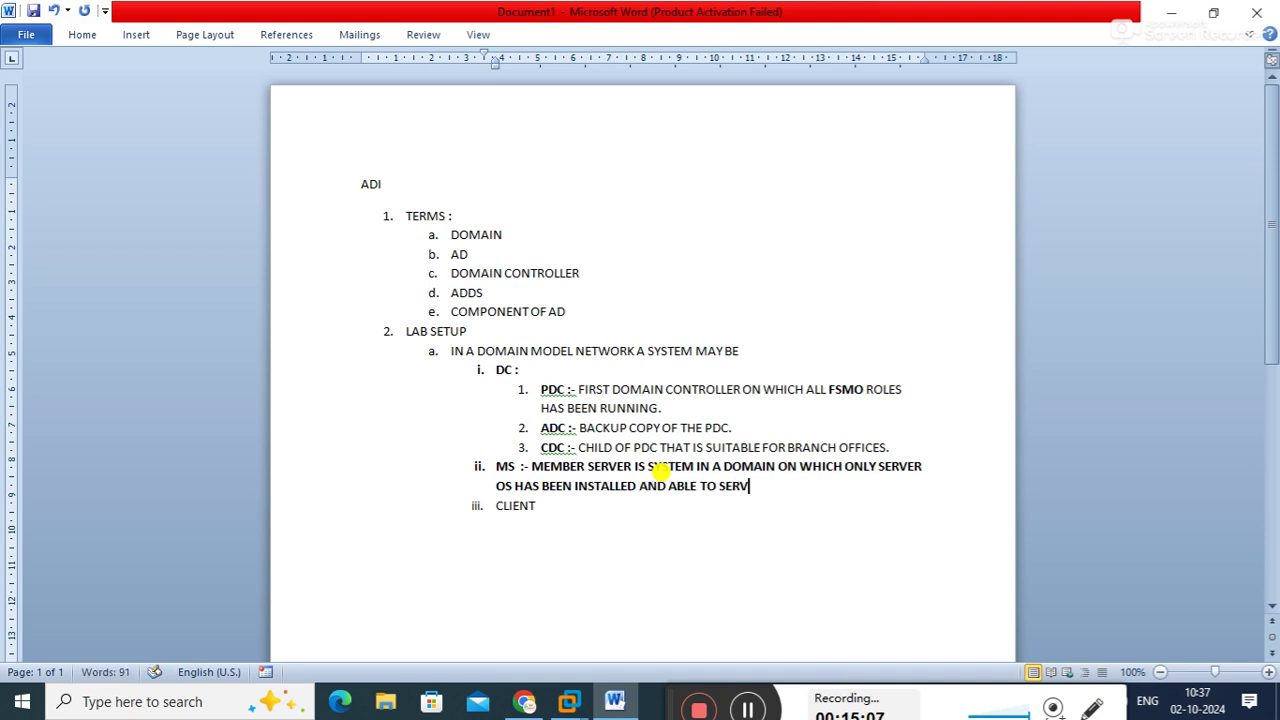
{"action": "type", "text": "E SERVICE IN THE DOMAIN"}
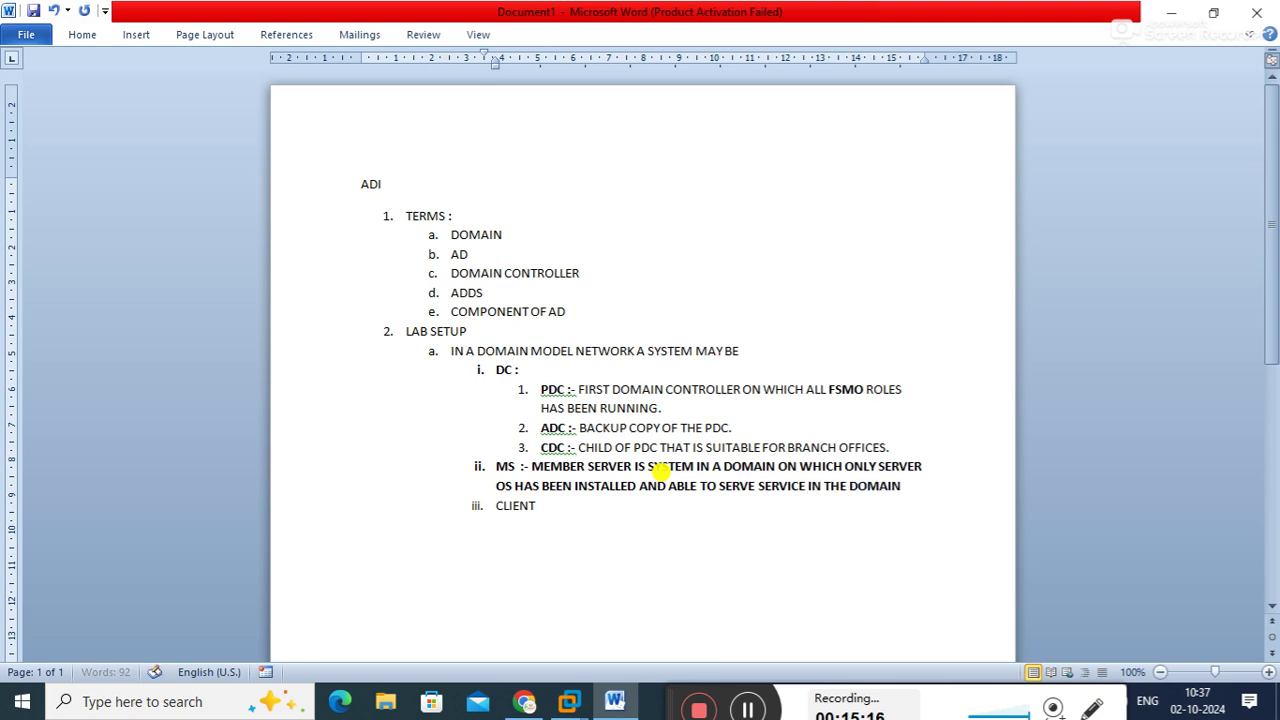
Add a line stating ADDS is not available on the MS, then bold CLIENT
{"action": "key", "text": "shift+Return"}
{"action": "type", "text": "BUT ADDS NOT AVAILABLE"}
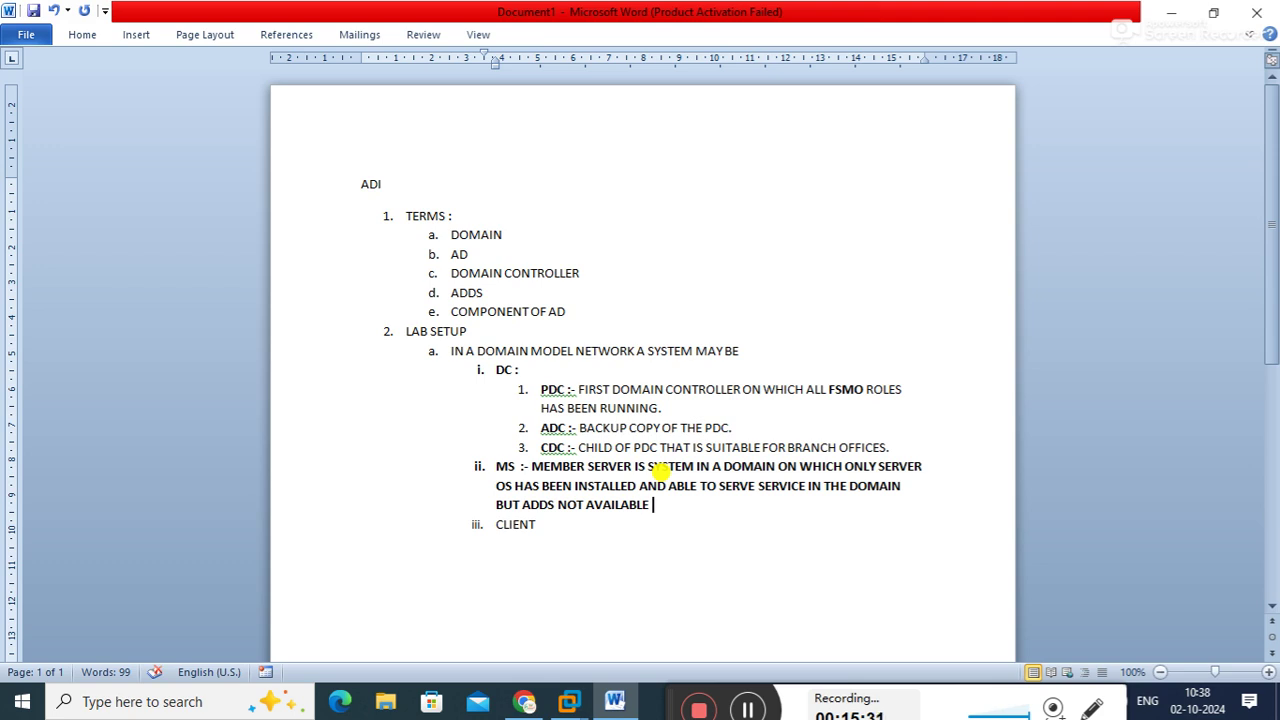
{"action": "type", "text": "ON THE MS."}
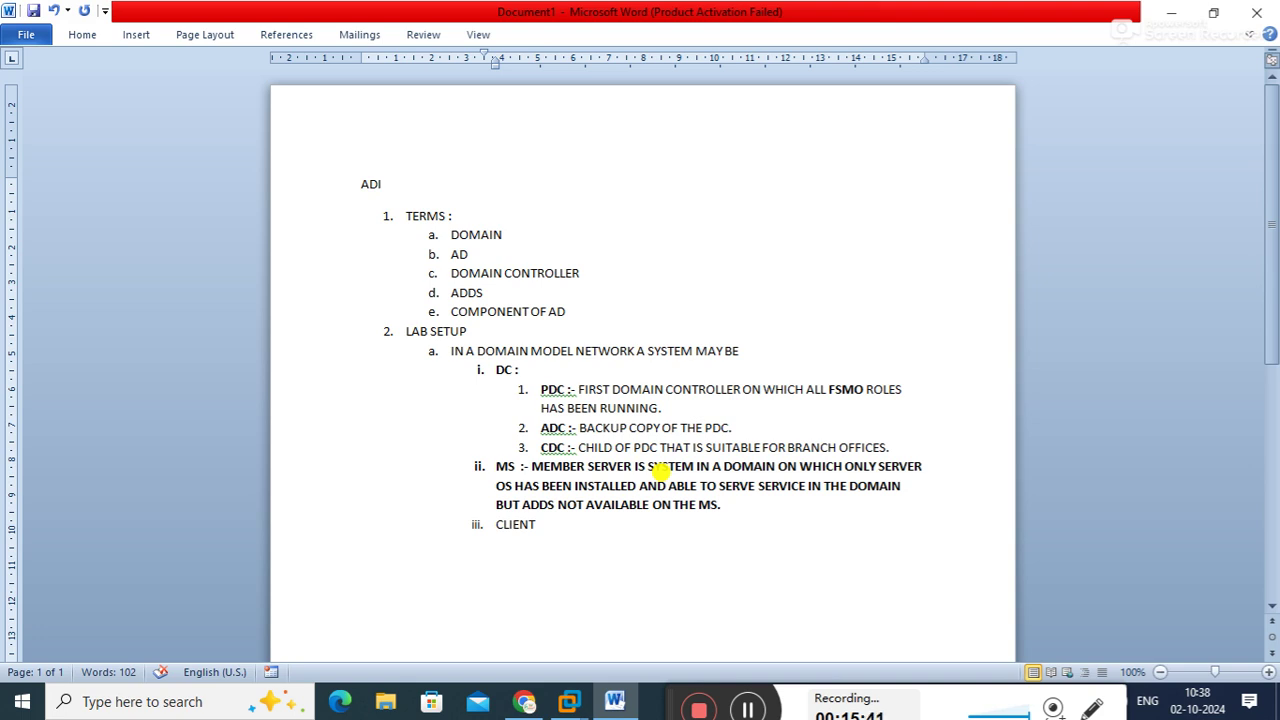
{"action": "left_click_drag", "start_coordinate": [488, 524], "coordinate": [540, 535]}
{"action": "key", "text": "ctrl+b"}
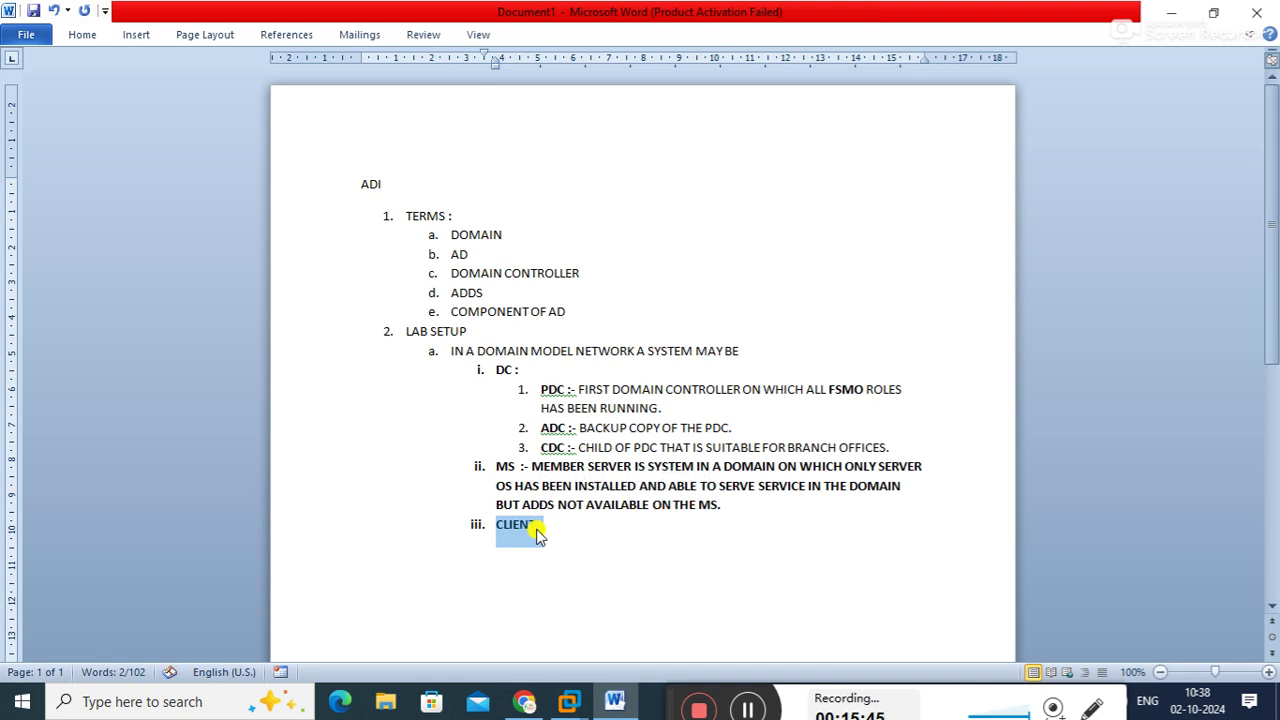
After CLIENT, add ':- SYSTEM IN A DOMAIN ON WHICH CLIENT OS HAS BEEN INSTALLED AND ONLY ABLE TO AVAIL A SERVICE…'
{"action": "left_click", "coordinate": [537, 530]}
{"action": "type", "text": ":-"}
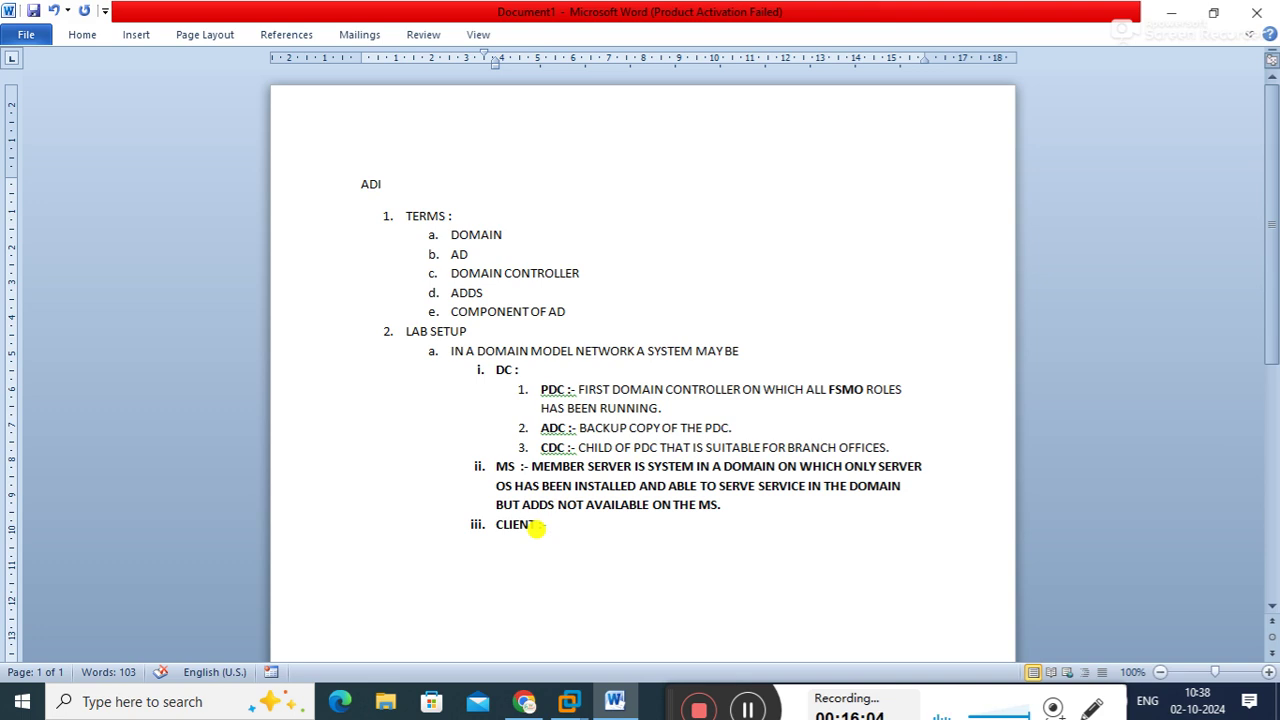
{"action": "type", "text": "SYSTEM"}
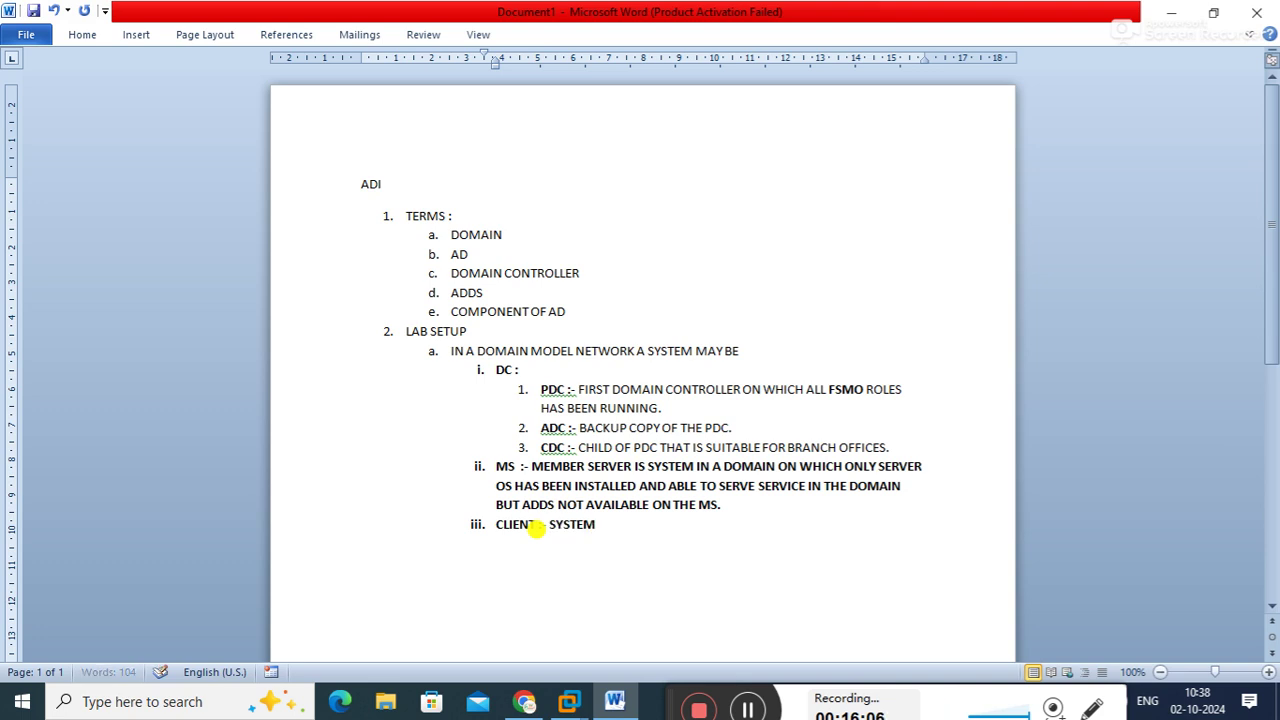
{"action": "type", "text": " IN A DOMAIN ON WHICH CLIENT OS HAS BEE"}
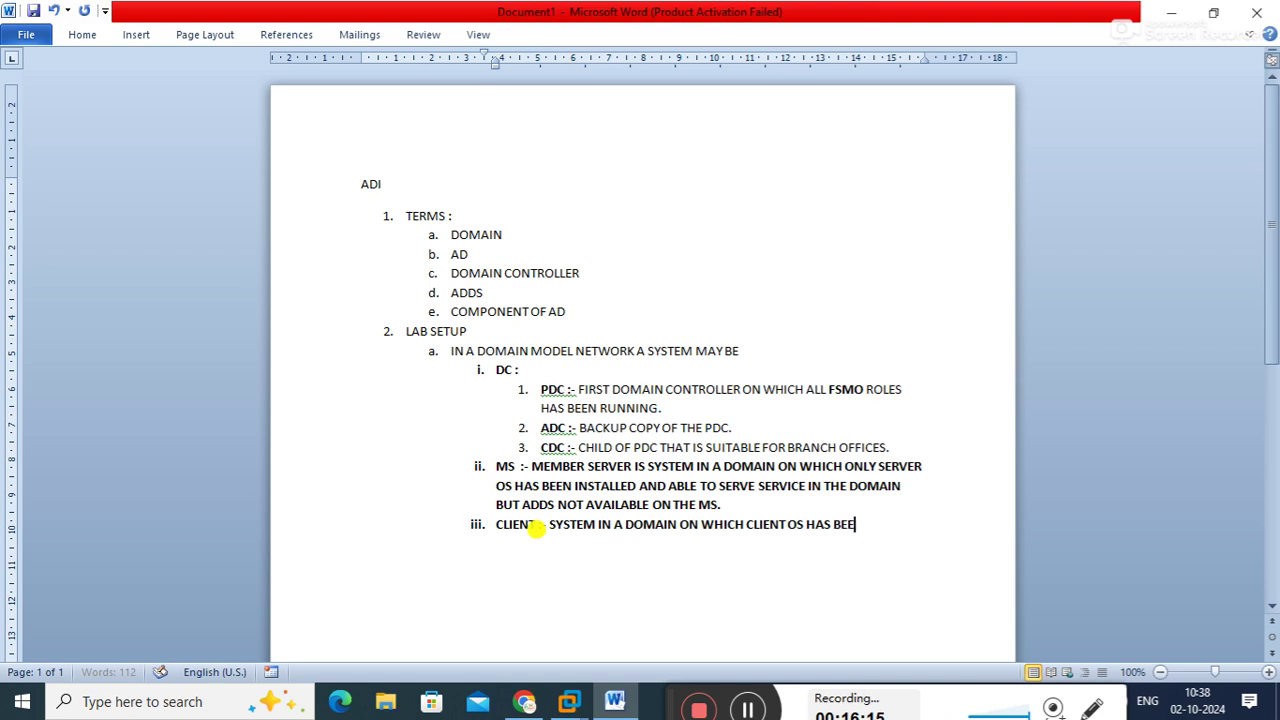
{"action": "type", "text": "N INSTALLED"}
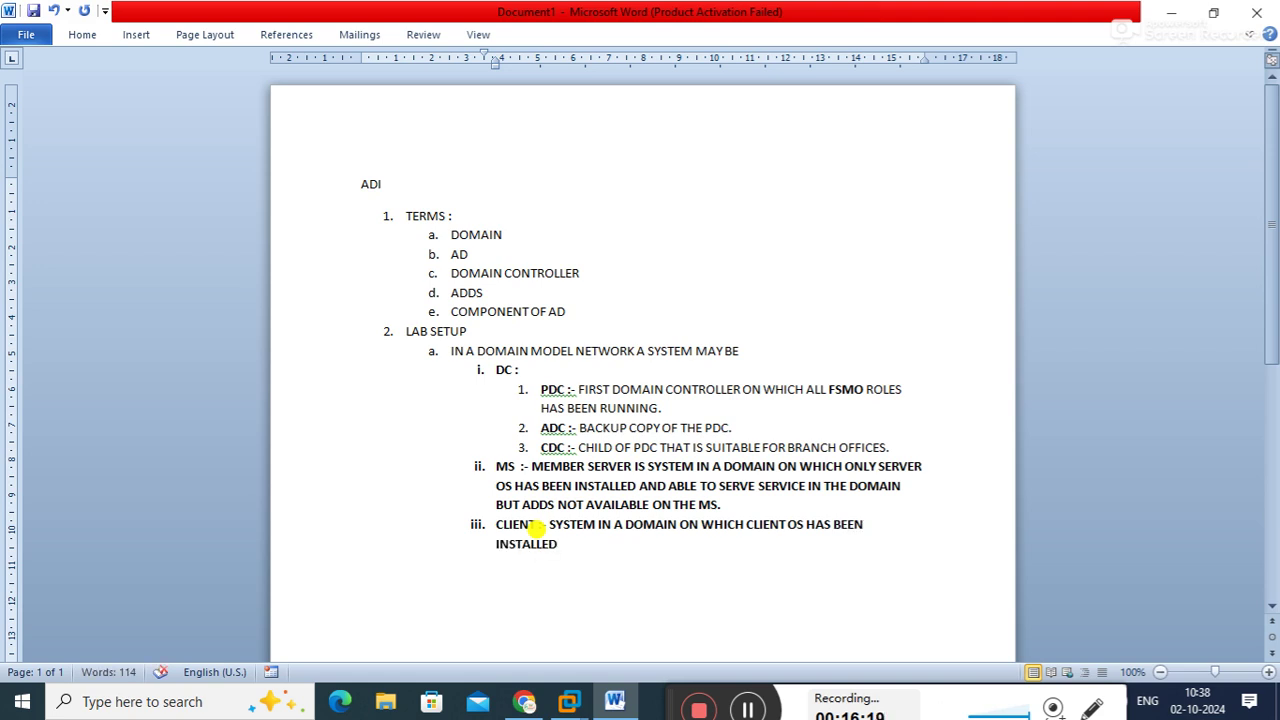
{"action": "type", "text": " AND ONLY ABLE"}
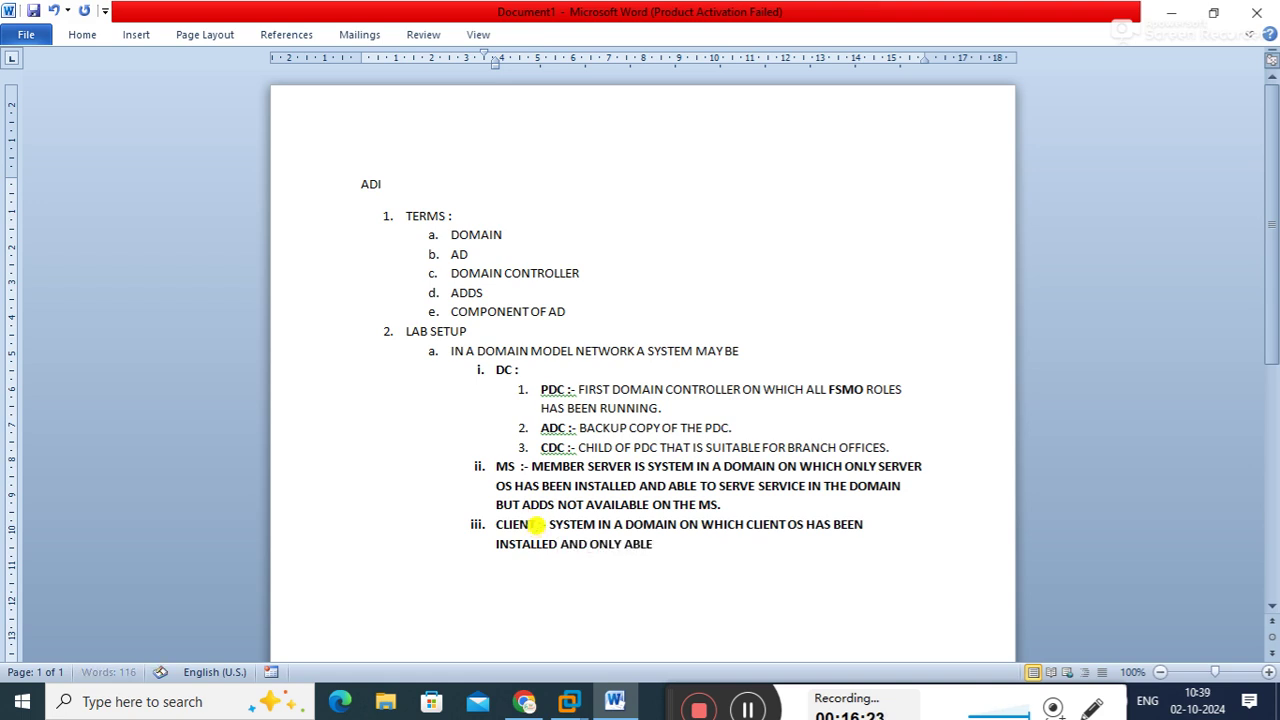
{"action": "type", "text": " TO AVAIL A SERV"}
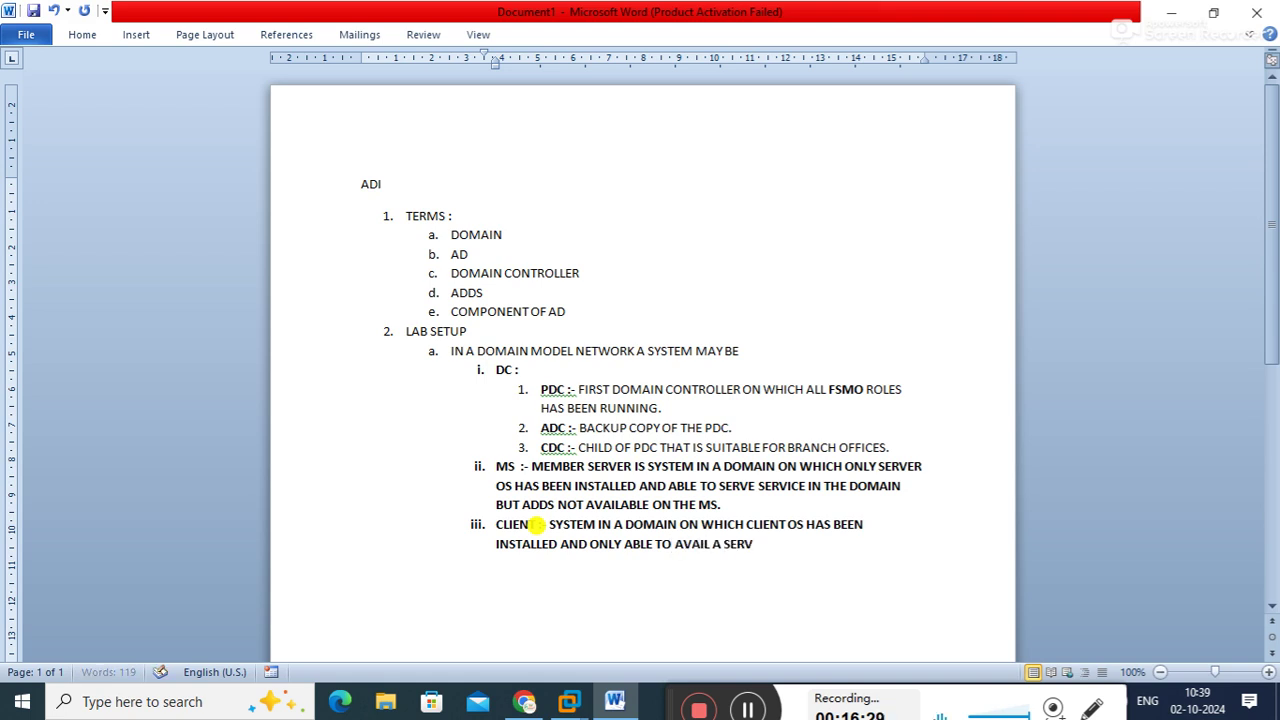
{"action": "type", "text": "ICE FROM"}
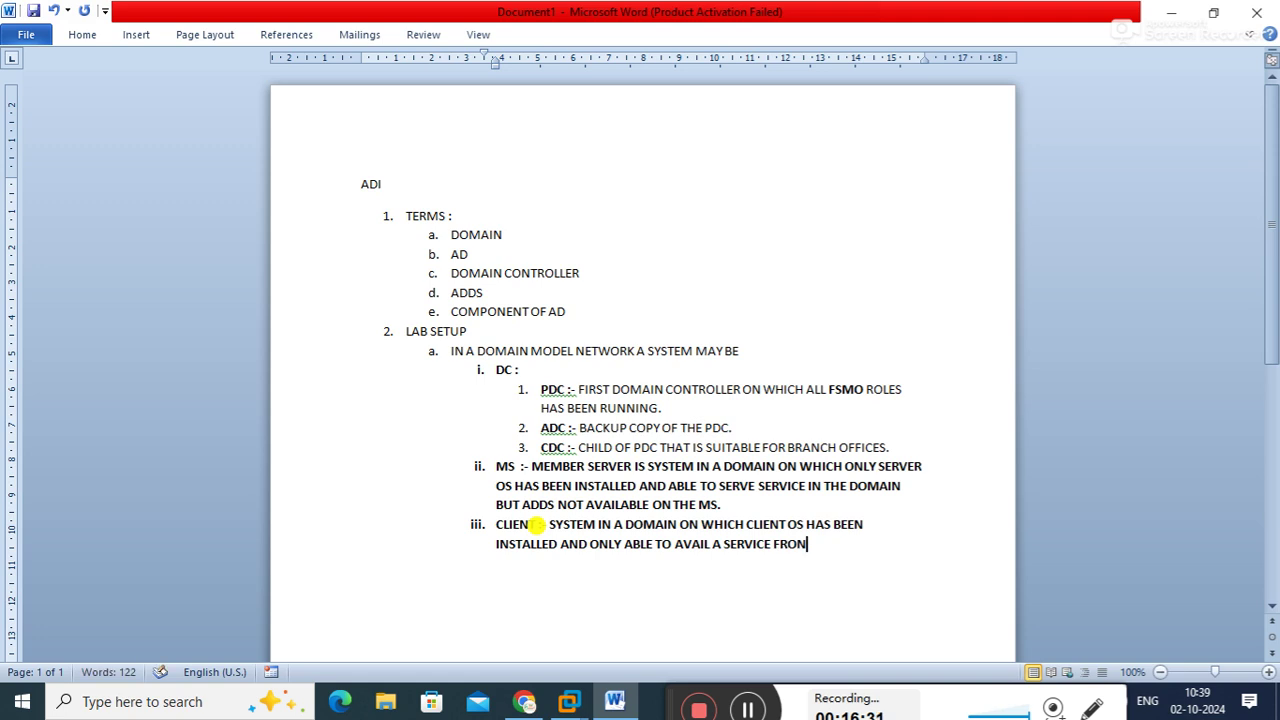
{"action": "type", "text": " THE SERV"}
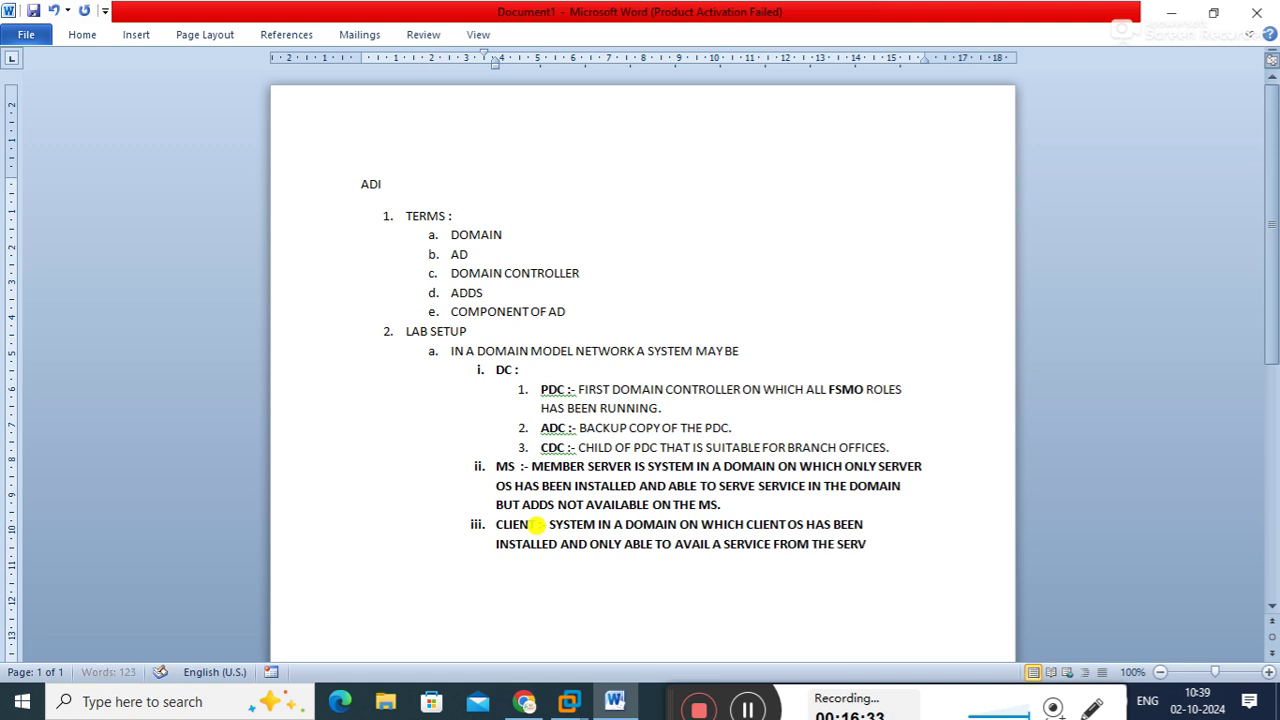
{"action": "type", "text": "ER SIDE."}
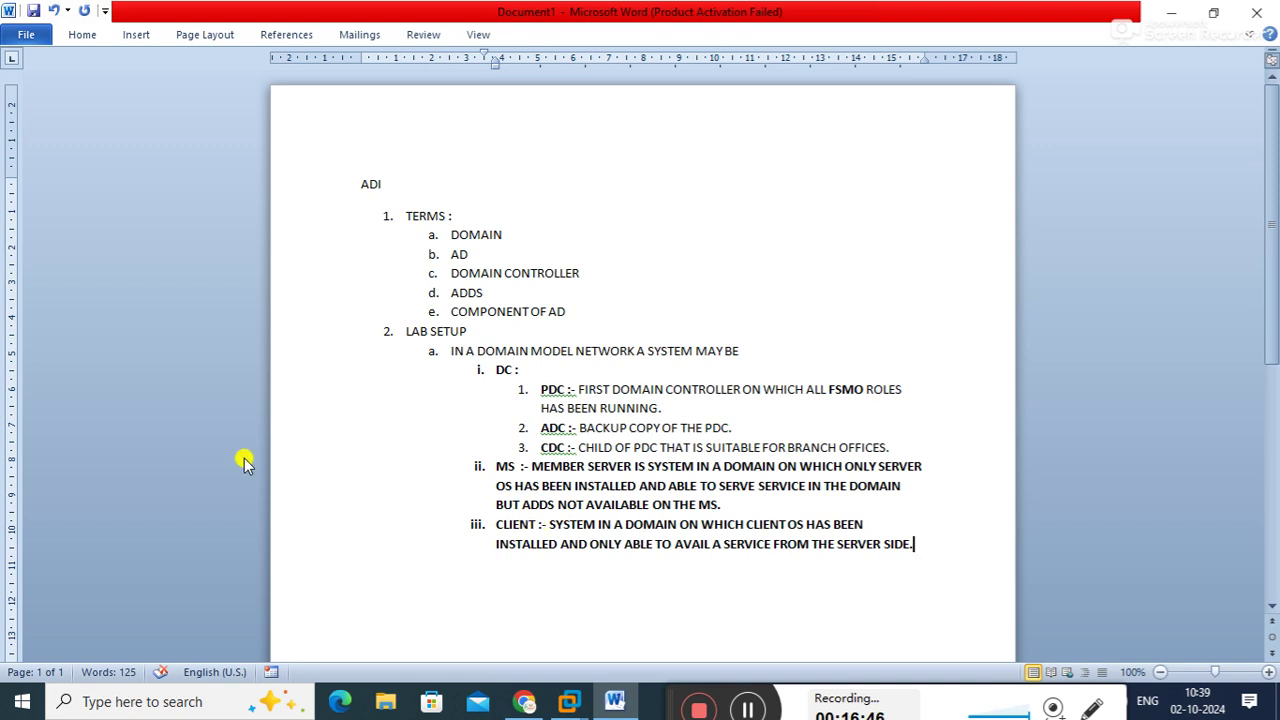
{"action": "left_click", "coordinate": [441, 343]}
{"action": "left_click_drag", "start_coordinate": [445, 348], "coordinate": [751, 355]}
{"action": "key", "text": "ctrl+b"}
{"action": "key", "text": "ctrl+i"}
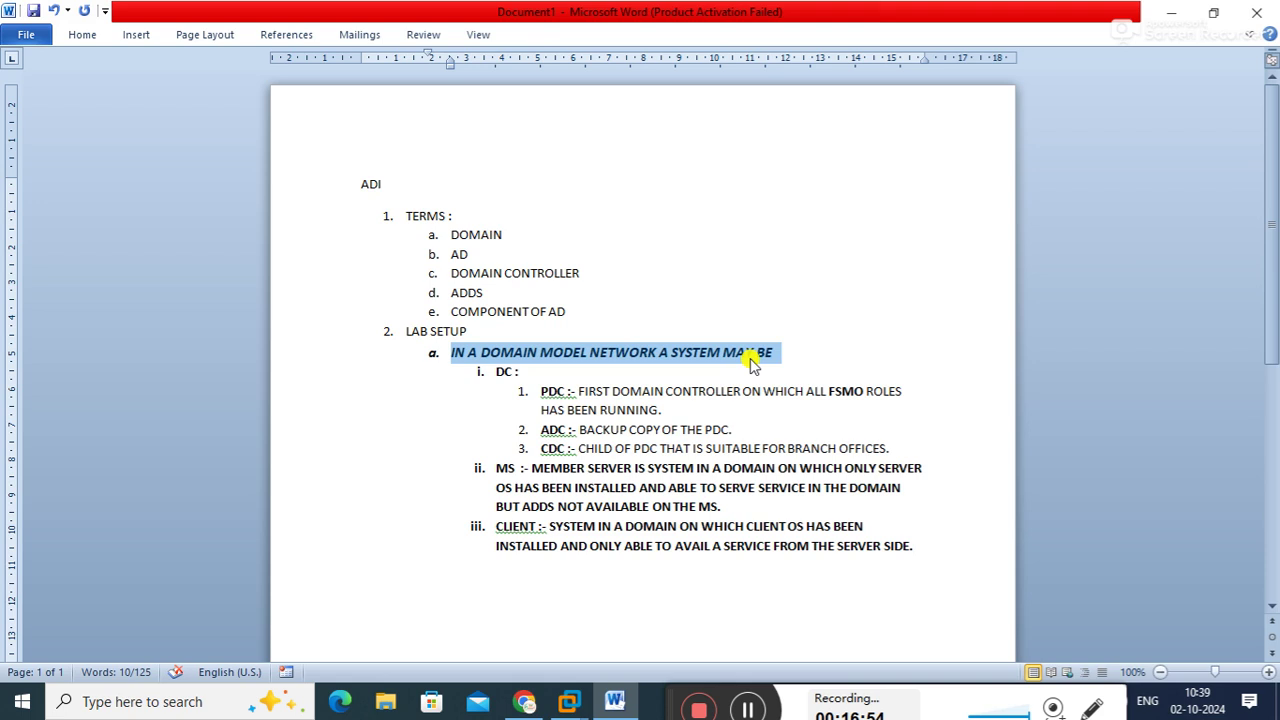
{"action": "left_click", "coordinate": [842, 371]}
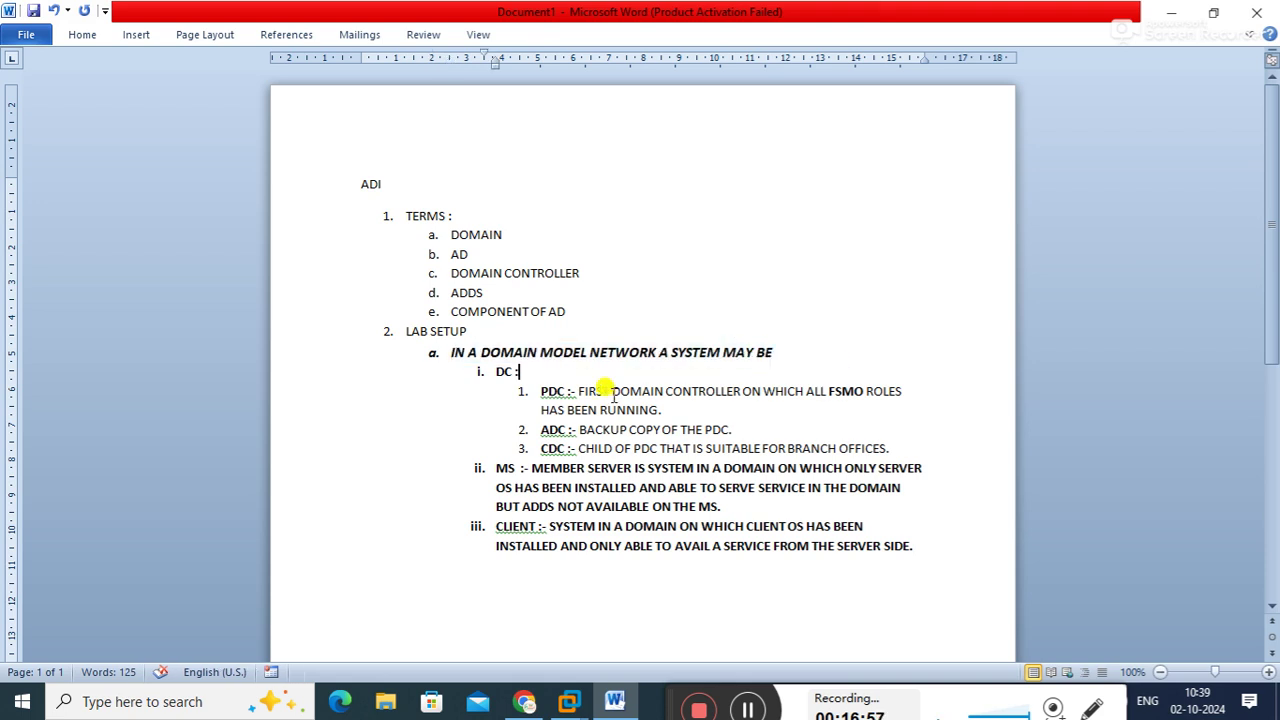
{"action": "left_click_drag", "start_coordinate": [489, 369], "coordinate": [523, 393]}
{"action": "left_click_drag", "start_coordinate": [484, 464], "coordinate": [514, 468]}
{"action": "left_click_drag", "start_coordinate": [492, 526], "coordinate": [538, 537]}
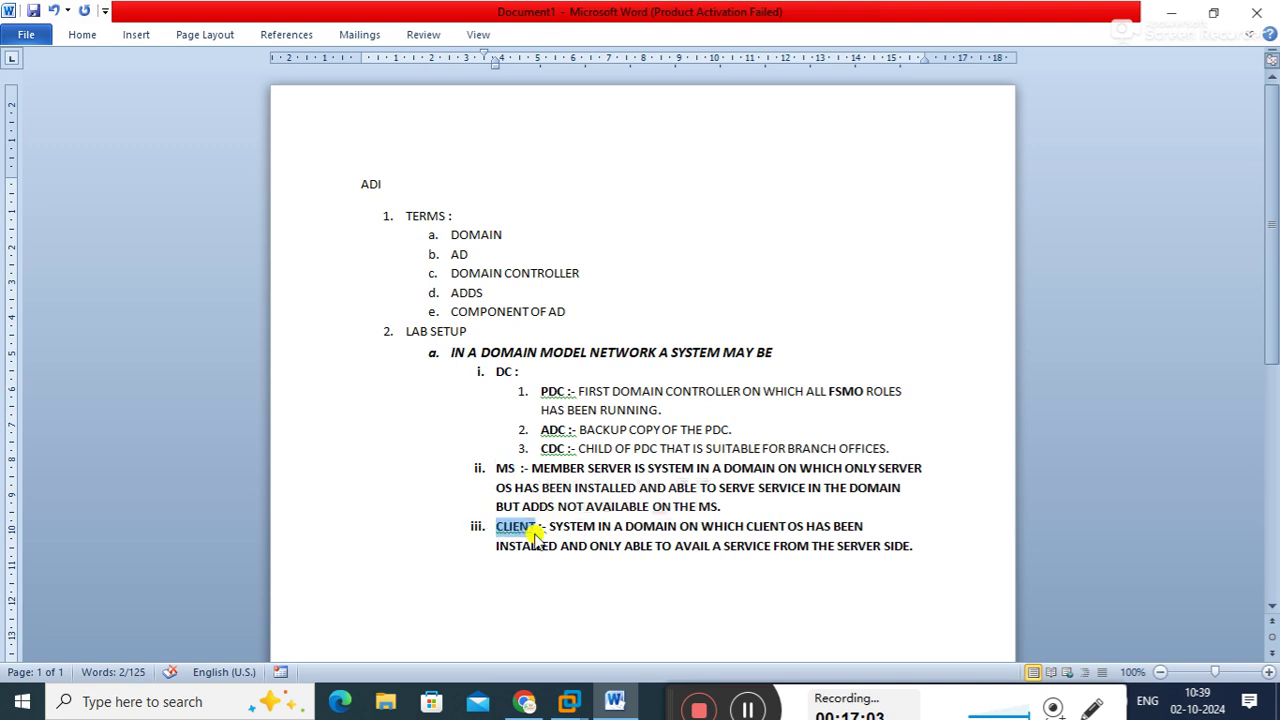
{"action": "left_click", "coordinate": [708, 389]}
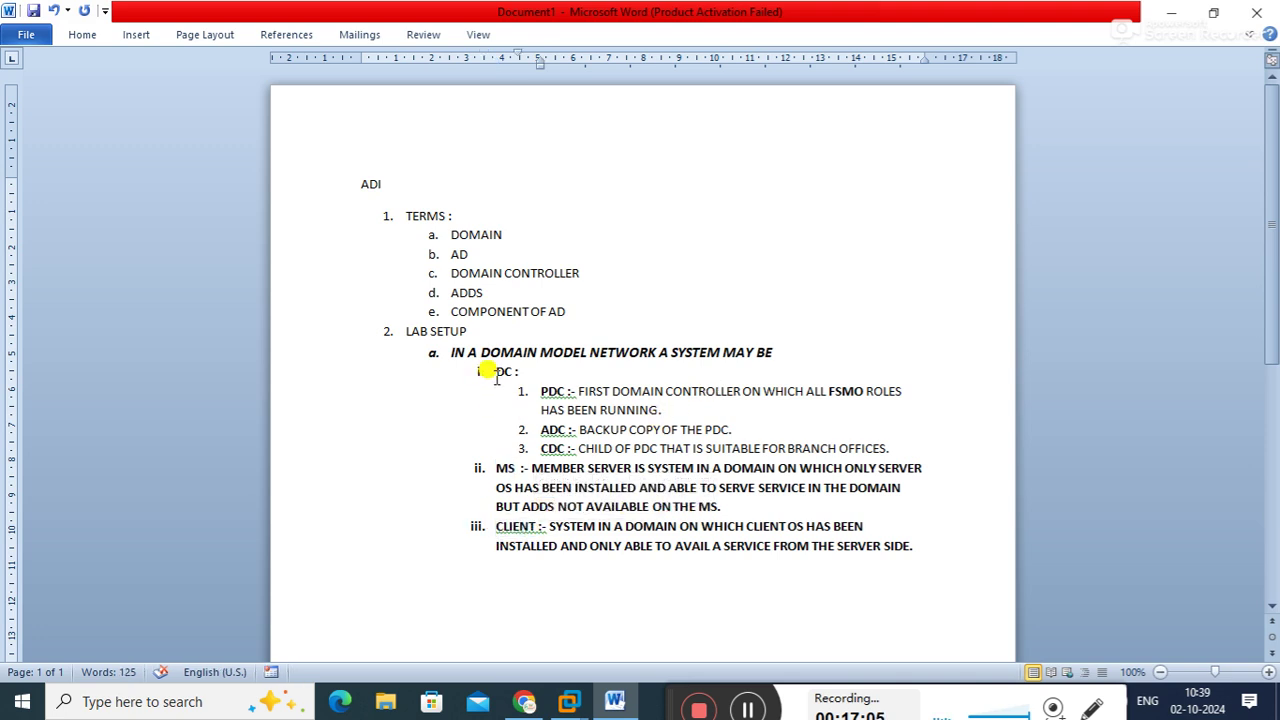
{"action": "left_click_drag", "start_coordinate": [495, 371], "coordinate": [523, 381]}
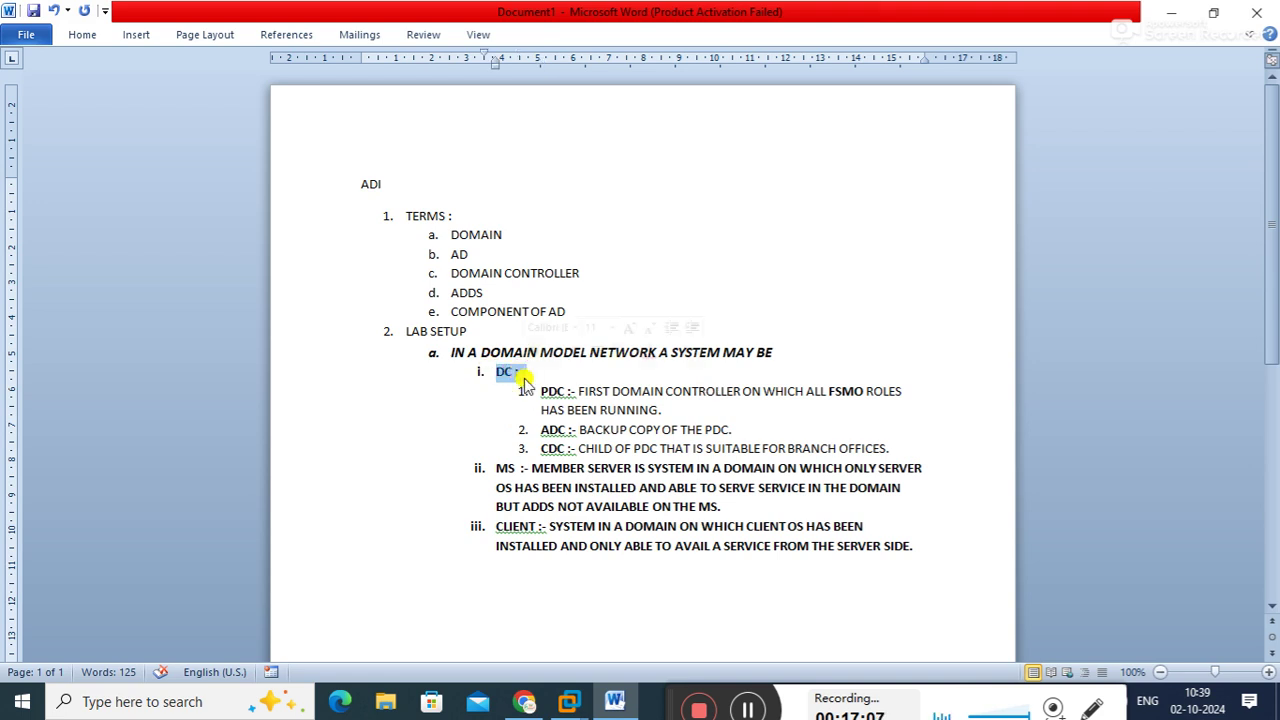
{"action": "left_click", "coordinate": [600, 372]}
{"action": "left_click_drag", "start_coordinate": [488, 467], "coordinate": [516, 463]}
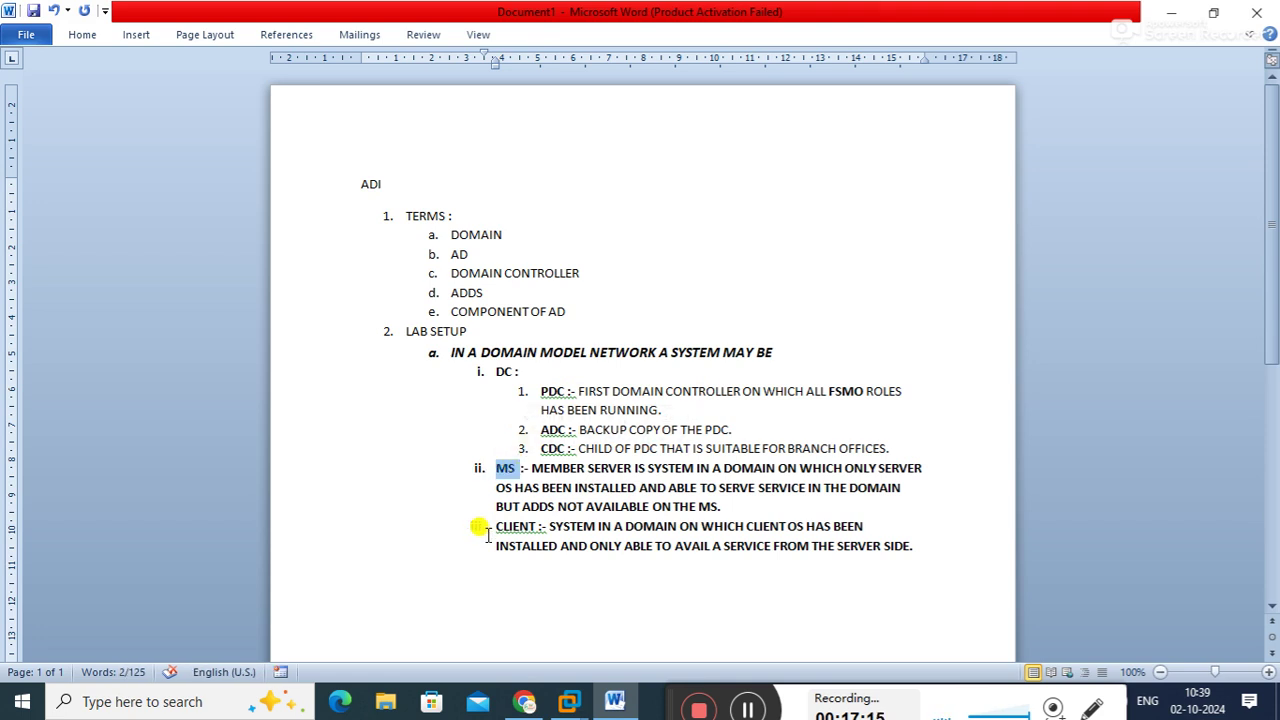
{"action": "left_click_drag", "start_coordinate": [495, 526], "coordinate": [541, 529]}
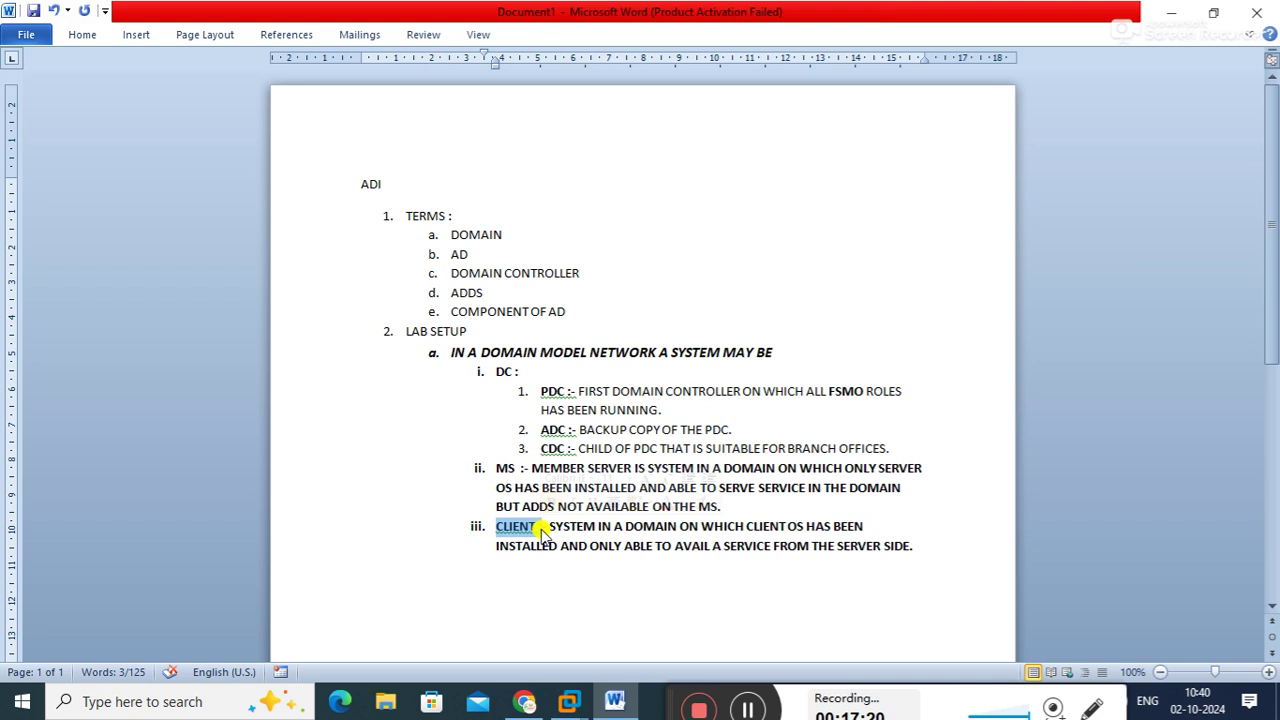
{"action": "left_click", "coordinate": [675, 408]}
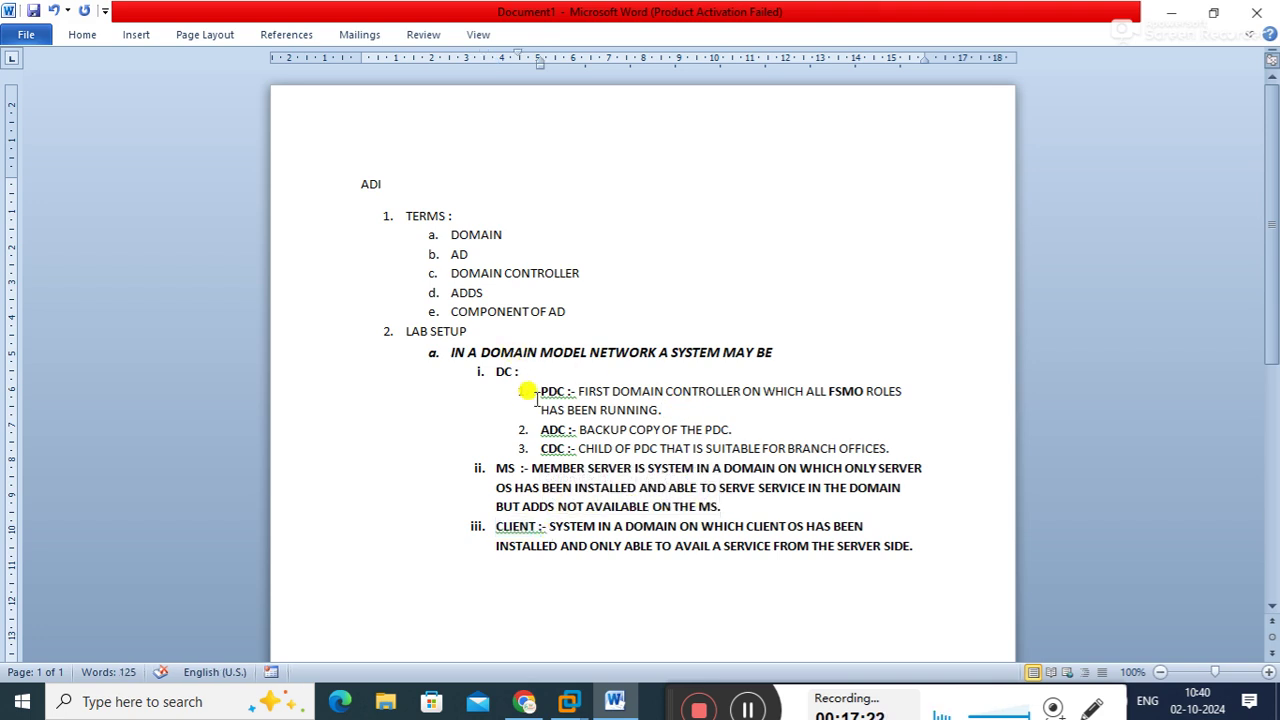
{"action": "left_click_drag", "start_coordinate": [533, 392], "coordinate": [568, 449]}
{"action": "left_click", "coordinate": [543, 430]}
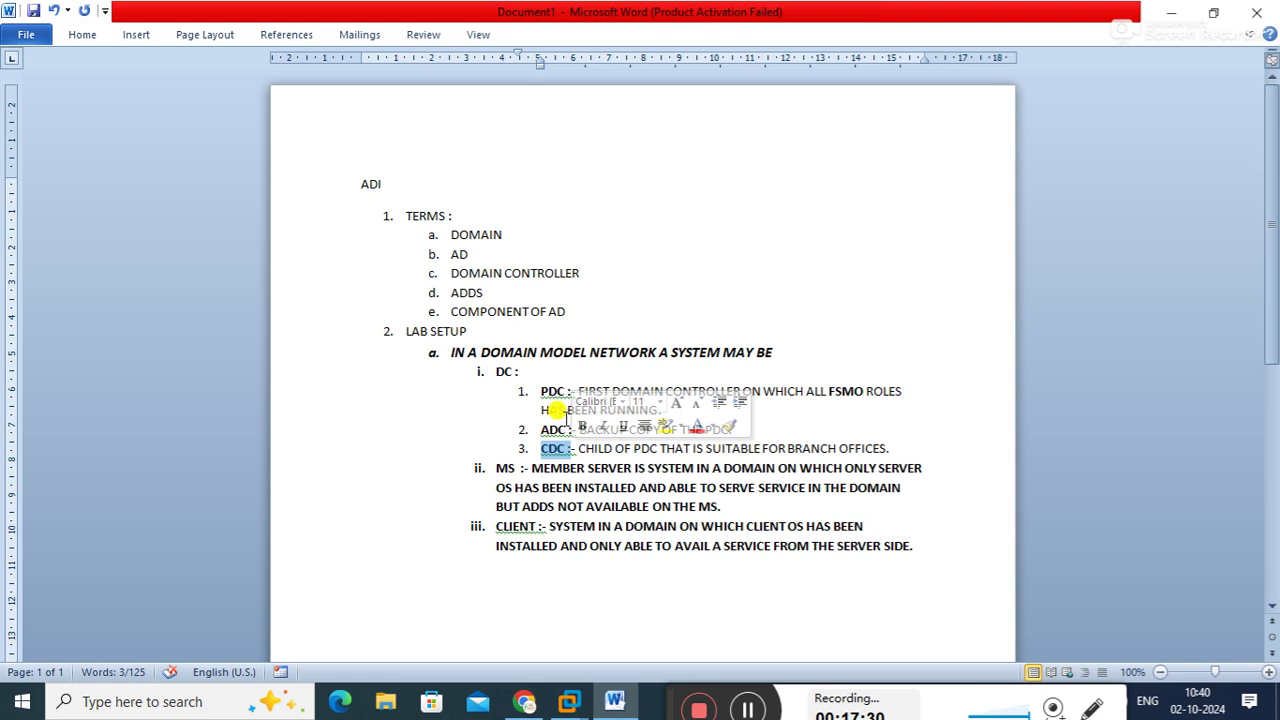
{"action": "left_click_drag", "start_coordinate": [543, 391], "coordinate": [570, 392]}
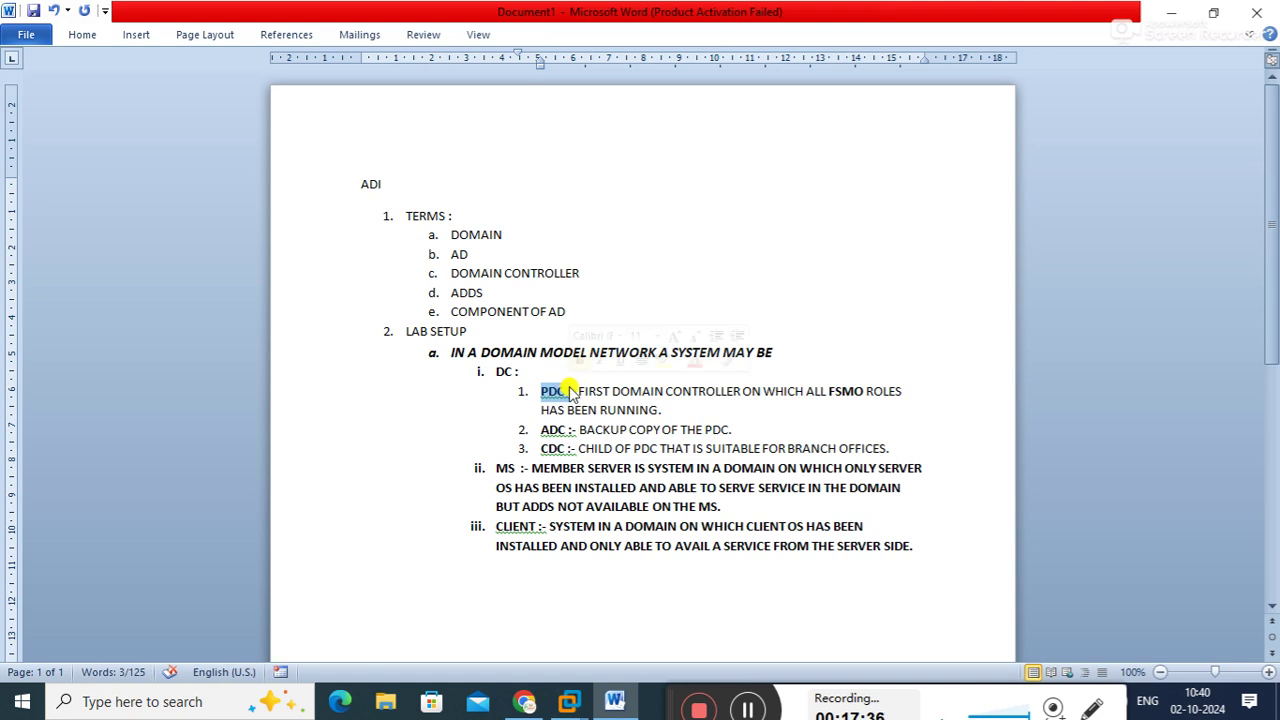
{"action": "left_click", "coordinate": [572, 391]}
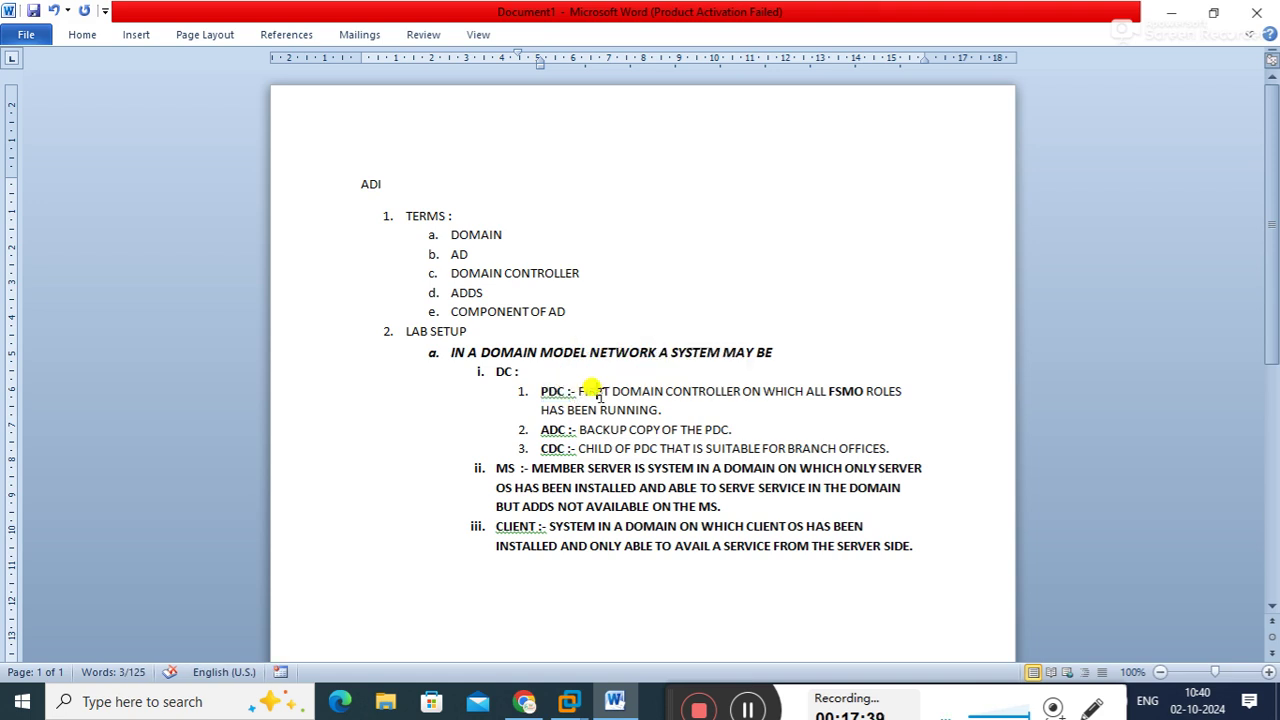
{"action": "left_click_drag", "start_coordinate": [543, 397], "coordinate": [567, 400]}
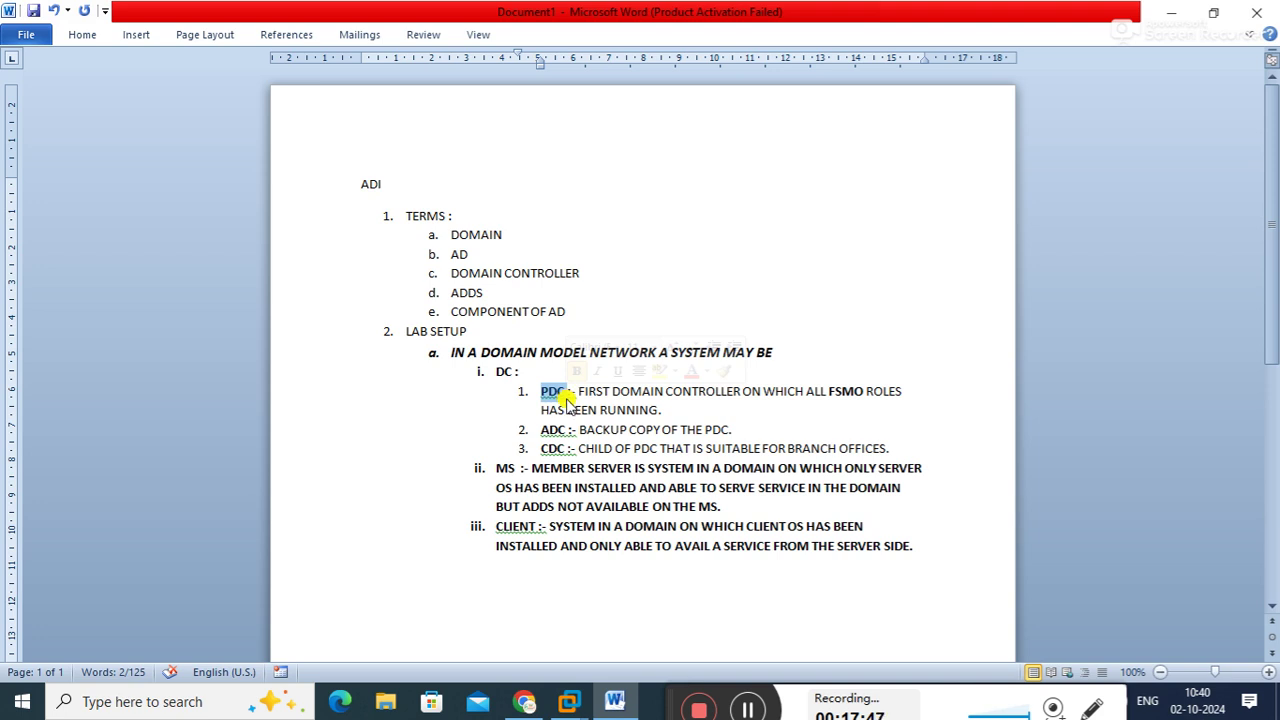
{"action": "left_click", "coordinate": [538, 428]}
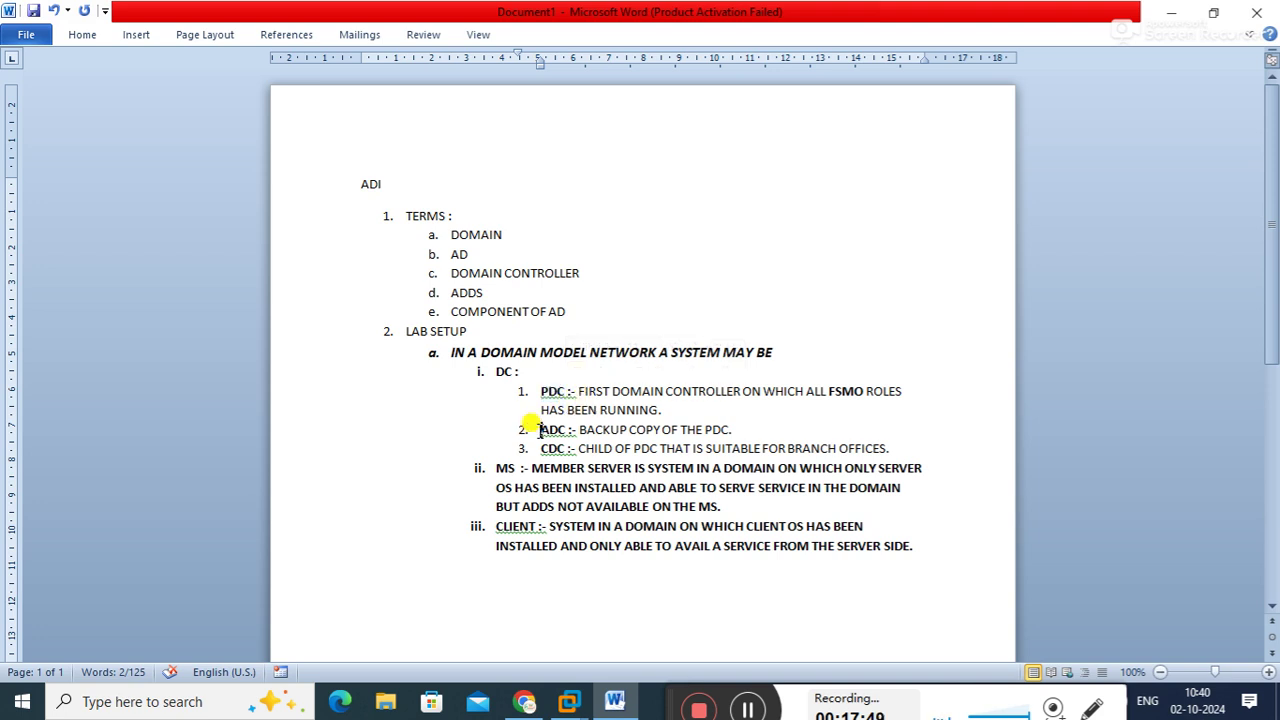
{"action": "left_click_drag", "start_coordinate": [826, 386], "coordinate": [900, 386]}
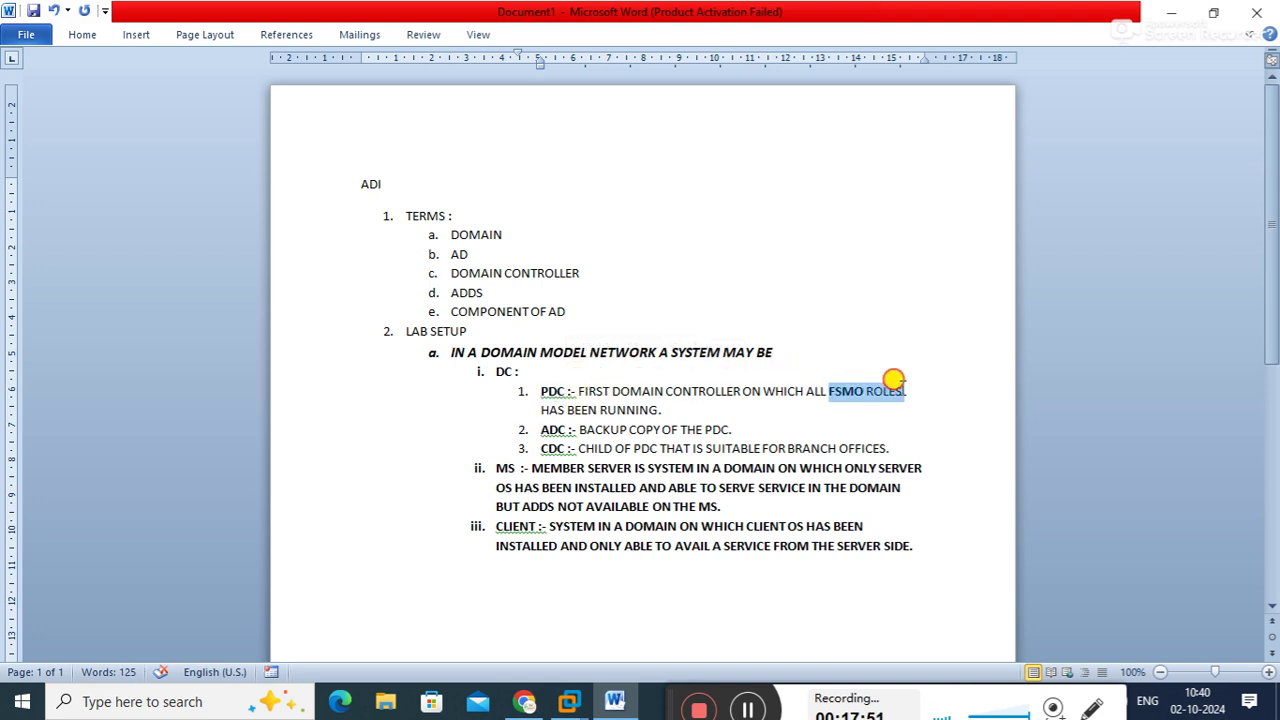
{"action": "left_click_drag", "start_coordinate": [538, 428], "coordinate": [567, 450]}
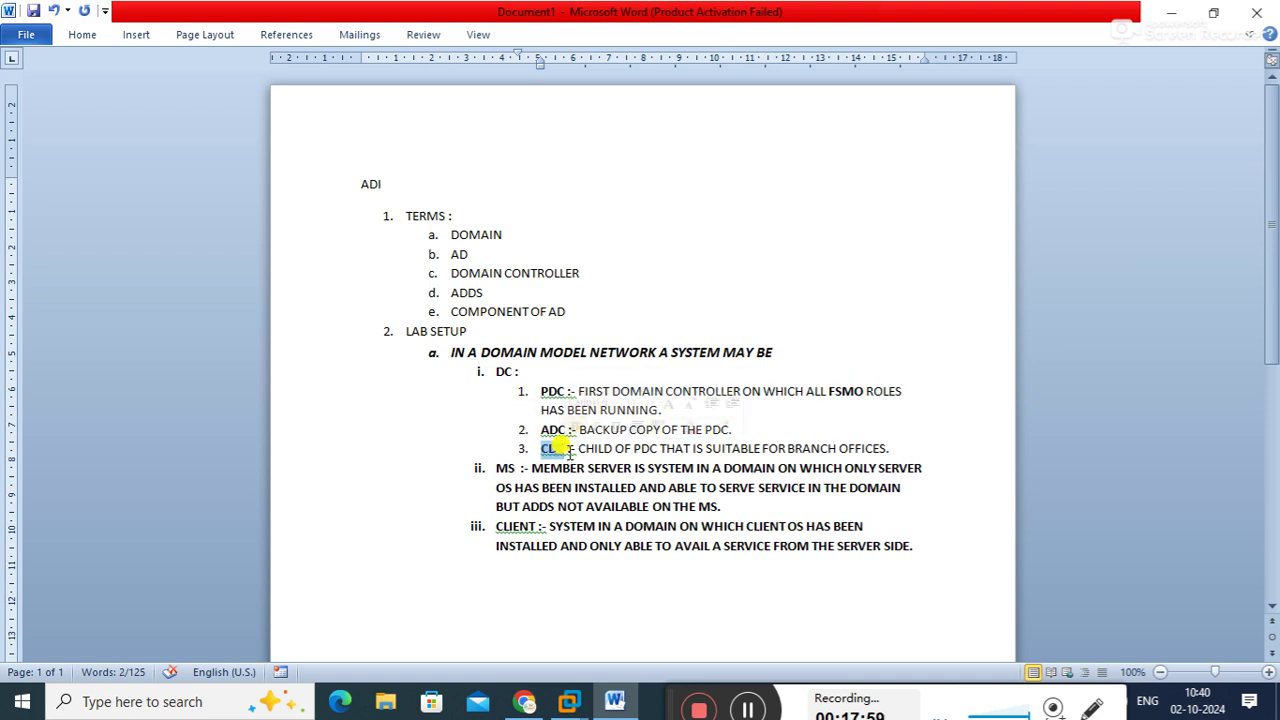
{"action": "left_click", "coordinate": [928, 548]}
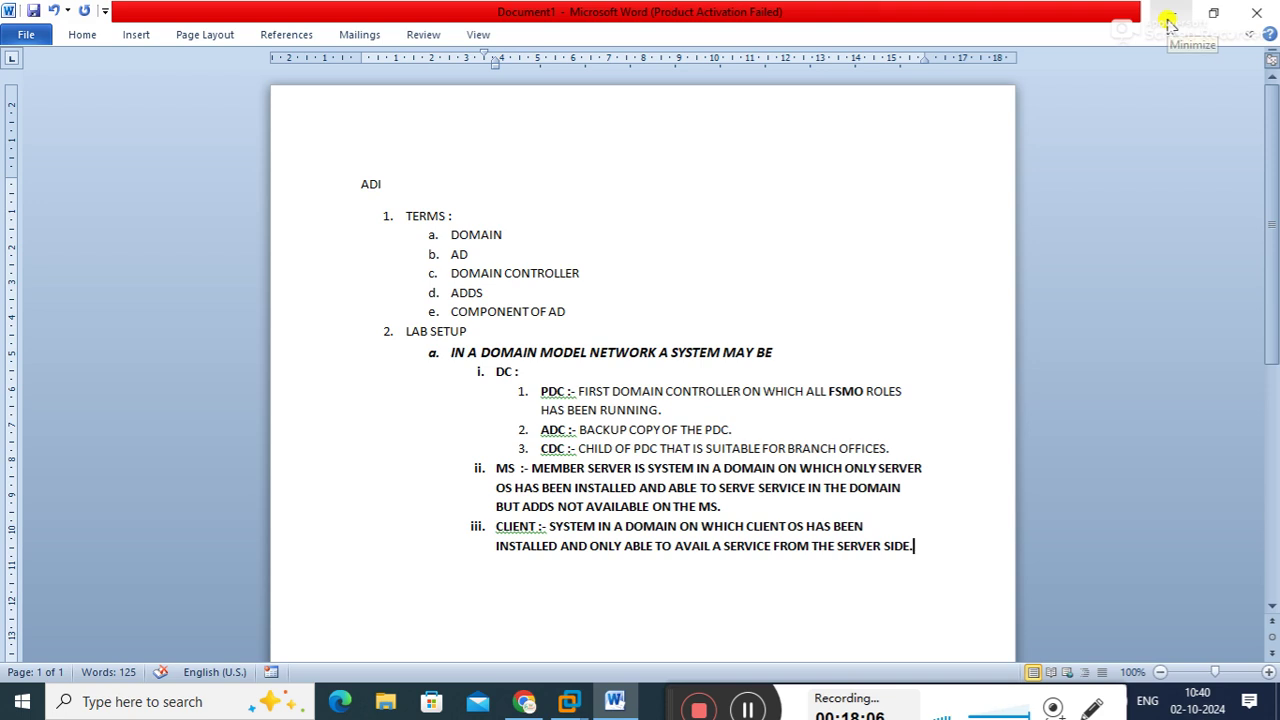
Add item 3 'AD MANAGEMENT :- TO MANAGE AD THERE ARE 3 GUI BASED TOOLS LIKE :' with empty sub-item a
{"action": "key", "text": "Return"}
{"action": "key", "text": "shift+Tab"}
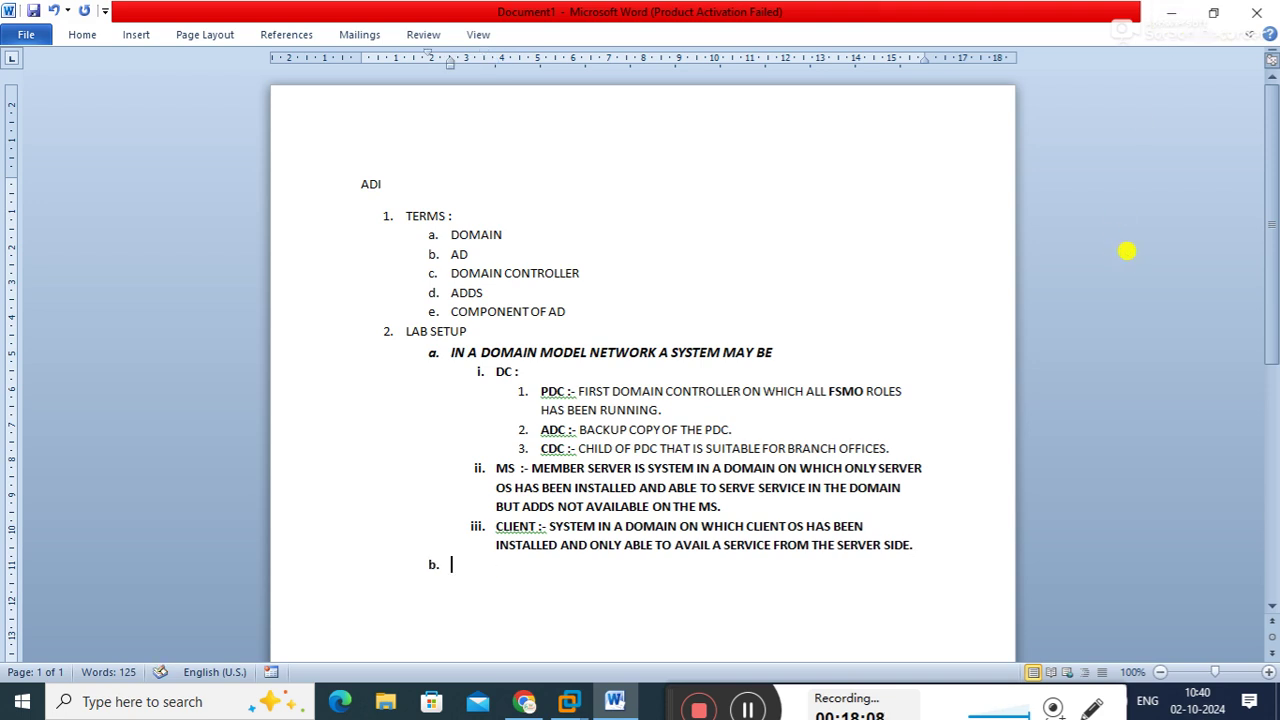
{"action": "key", "text": "shift+Tab"}
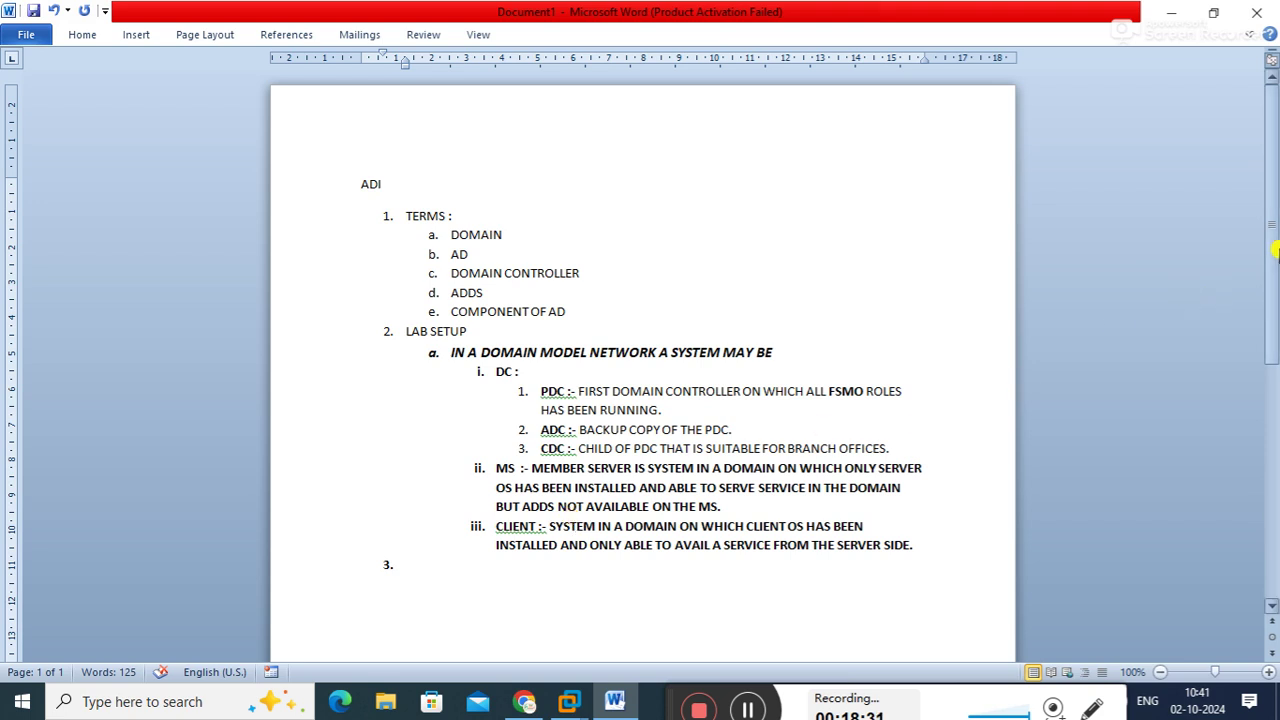
{"action": "type", "text": "AD MANAGEMENT"}
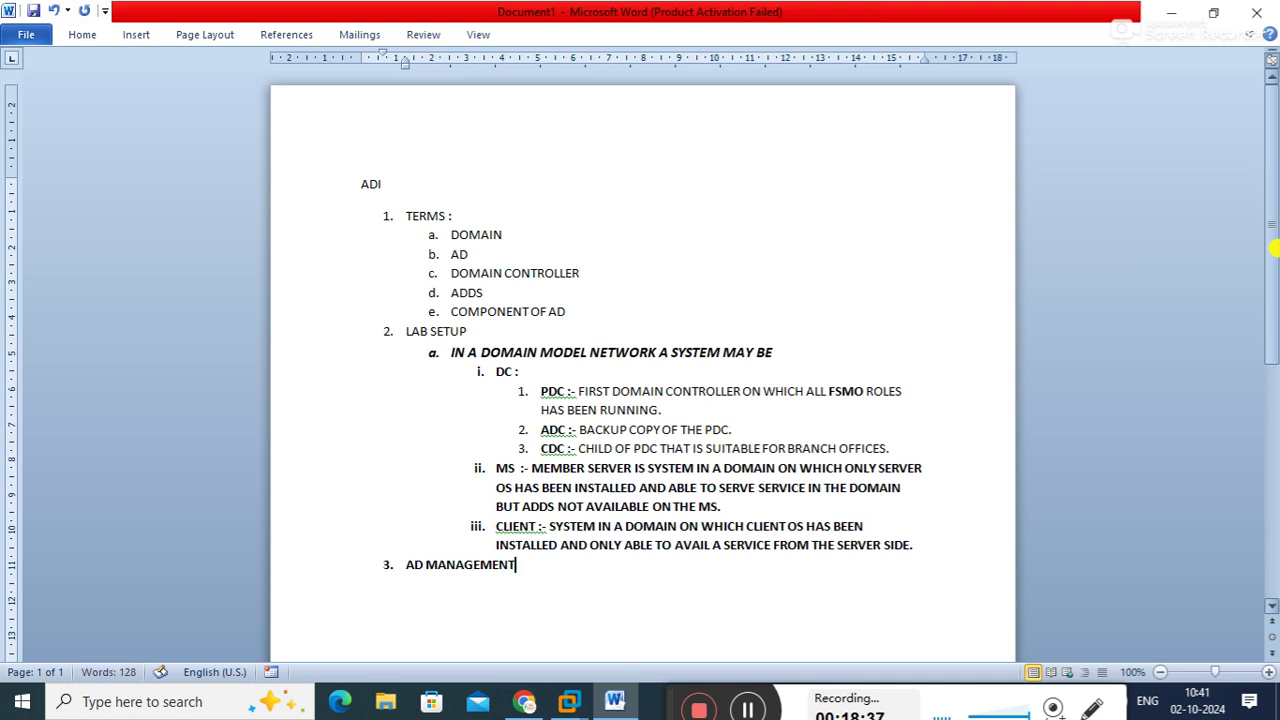
{"action": "type", "text": " :- TO MANAGE AD THERE ARE "}
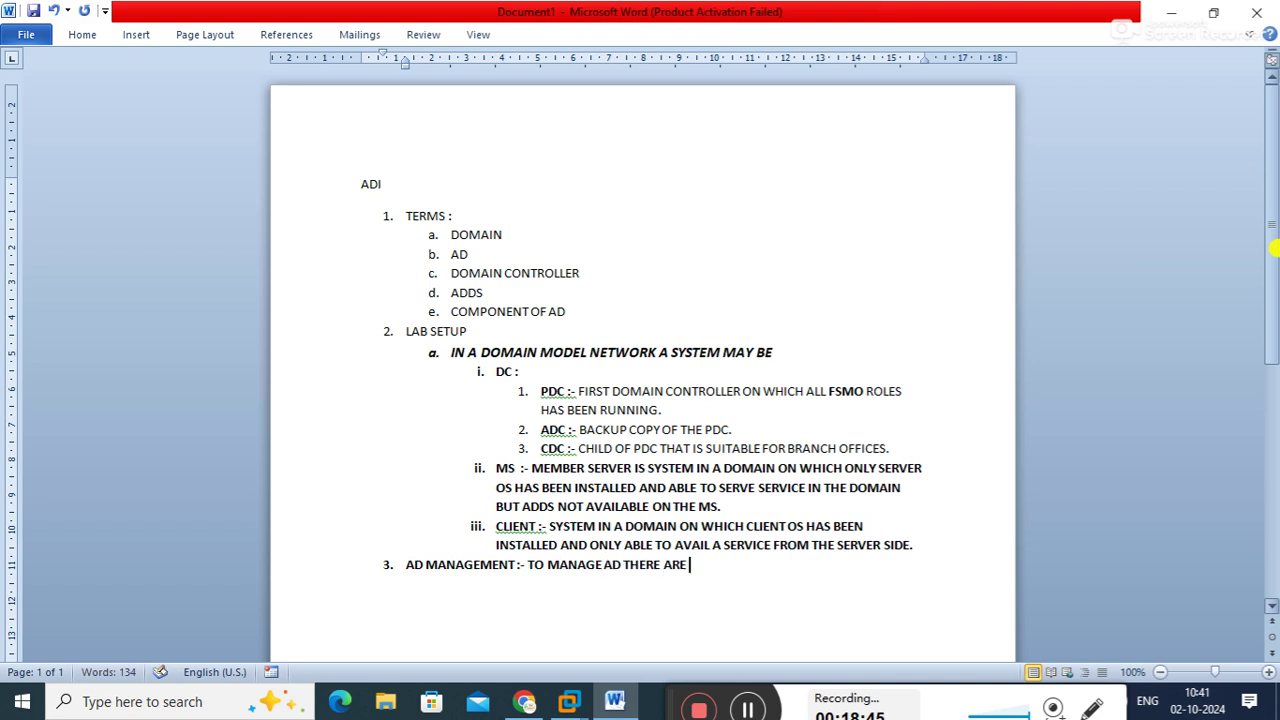
{"action": "type", "text": "3 GUI BASED TOOLS LIKE :"}
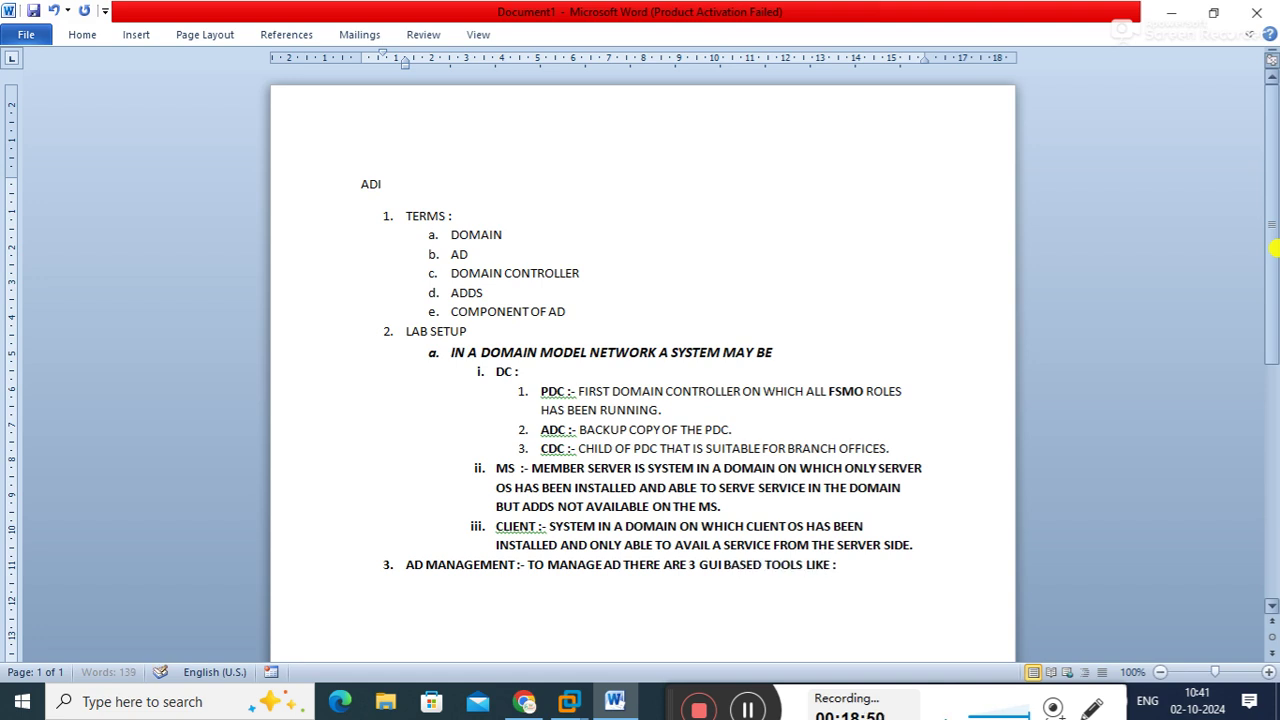
{"action": "key", "text": "Return"}
{"action": "key", "text": "Tab"}
{"action": "left_click_drag", "start_coordinate": [1266, 110], "coordinate": [1271, 143]}
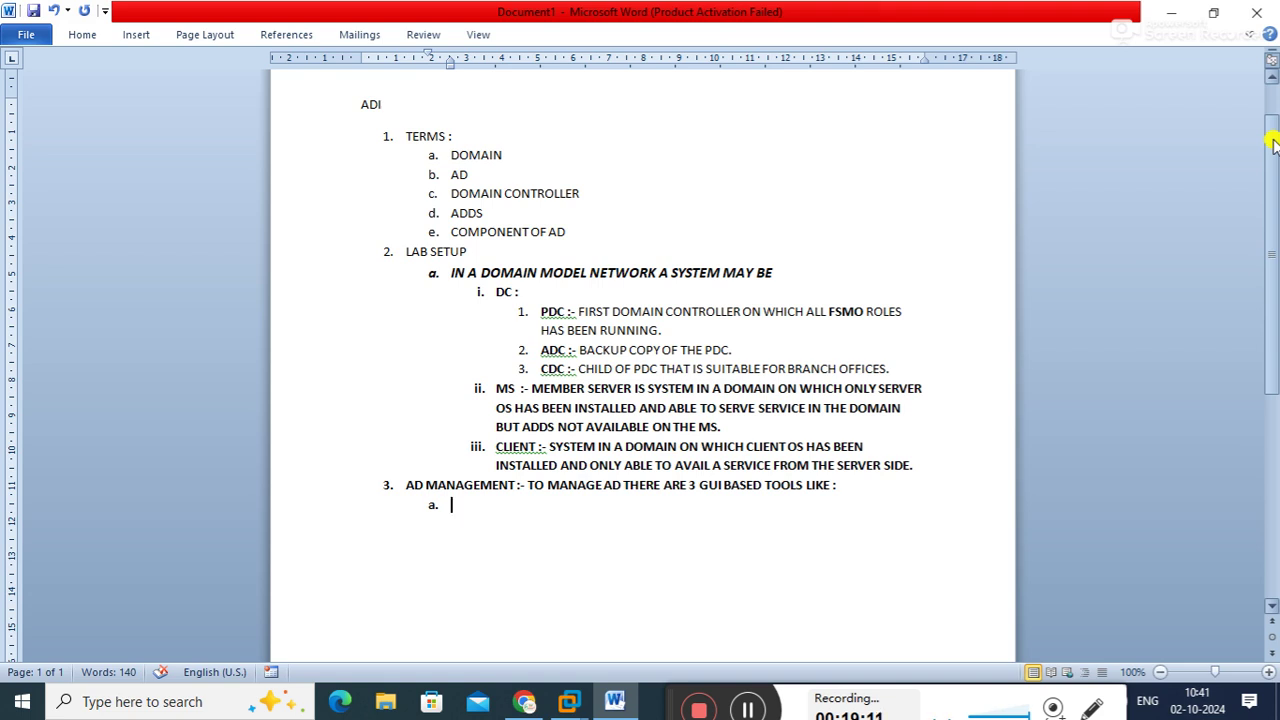
Fill sub-item a. with 'active directory users and computer [dsa.msc]', used to manage users, groups and more
{"action": "type", "text": "ACTIVE"}
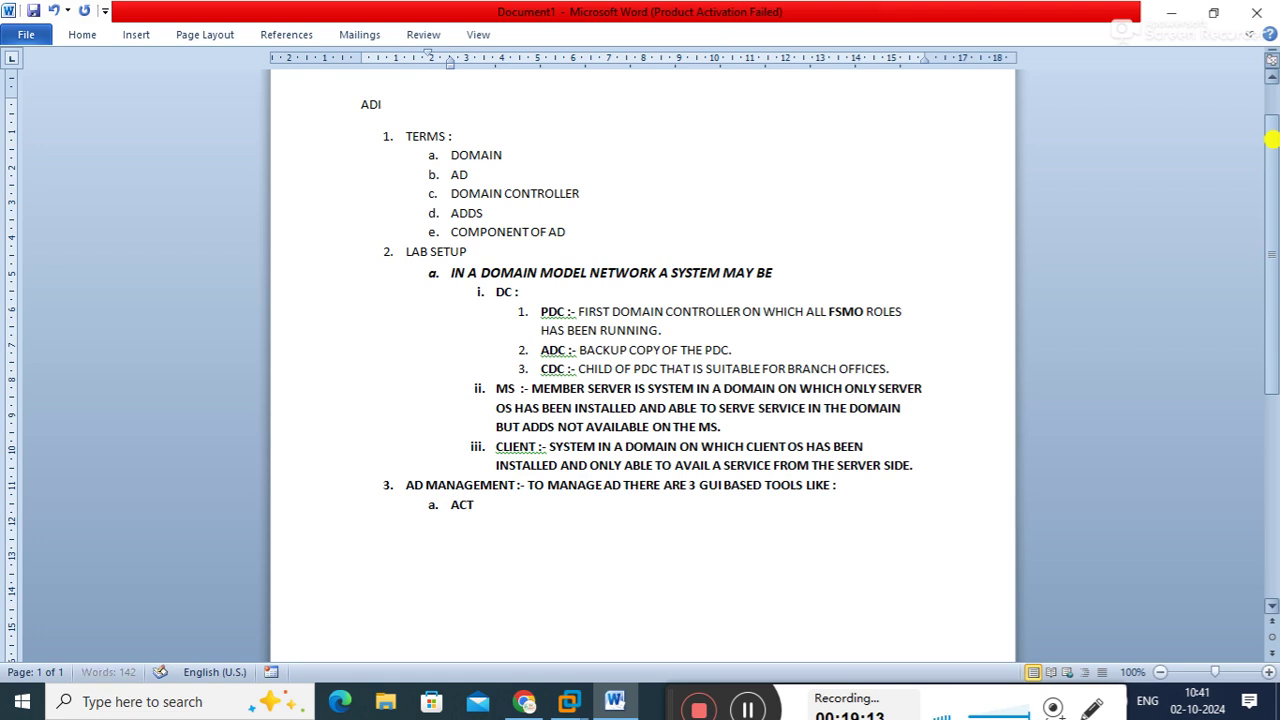
{"action": "key", "text": "BackSpace"}
{"action": "key", "text": "BackSpace"}
{"action": "key", "text": "BackSpace"}
{"action": "key", "text": "BackSpace"}
{"action": "key", "text": "BackSpace"}
{"action": "key", "text": "BackSpace"}
{"action": "type", "text": "active directory users and computer"}
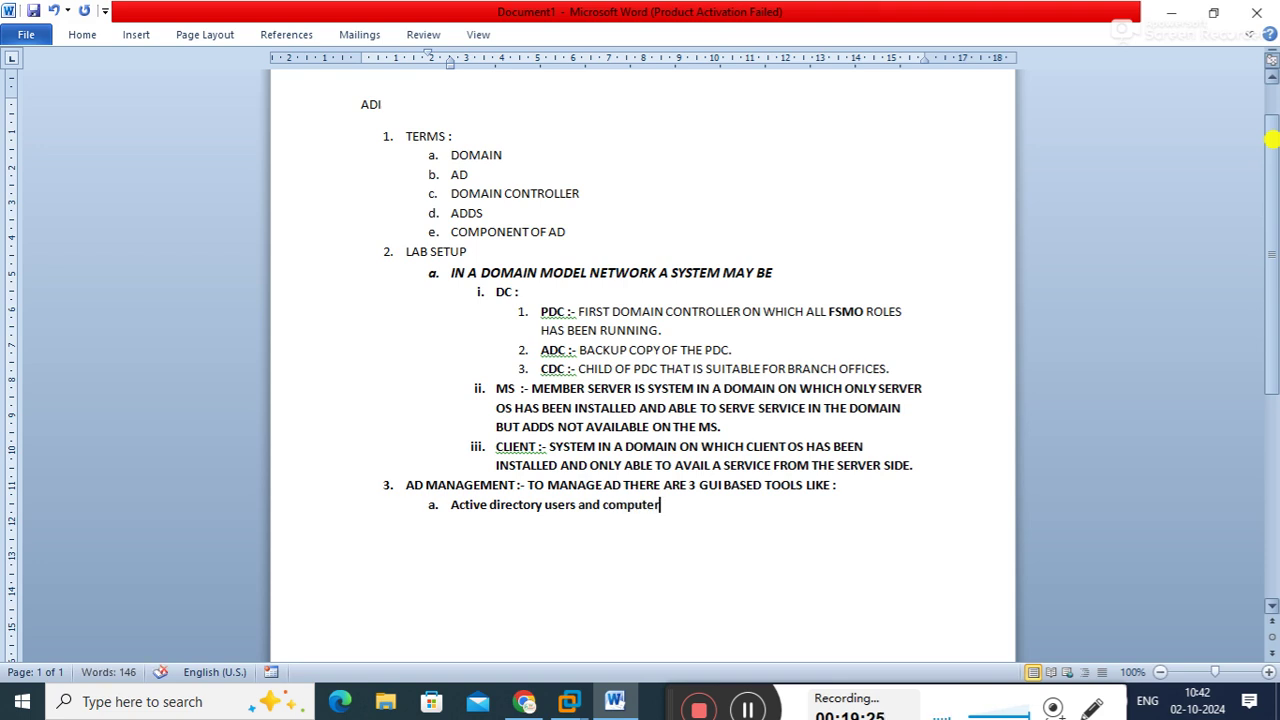
{"action": "type", "text": "("}
{"action": "type", "text": "dsa.msc"}
{"action": "type", "text": "] :-"}
{"action": "type", "text": " it can be u"}
{"action": "type", "text": "sed to "}
{"action": "type", "text": "manage us"}
{"action": "type", "text": "er, group, "}
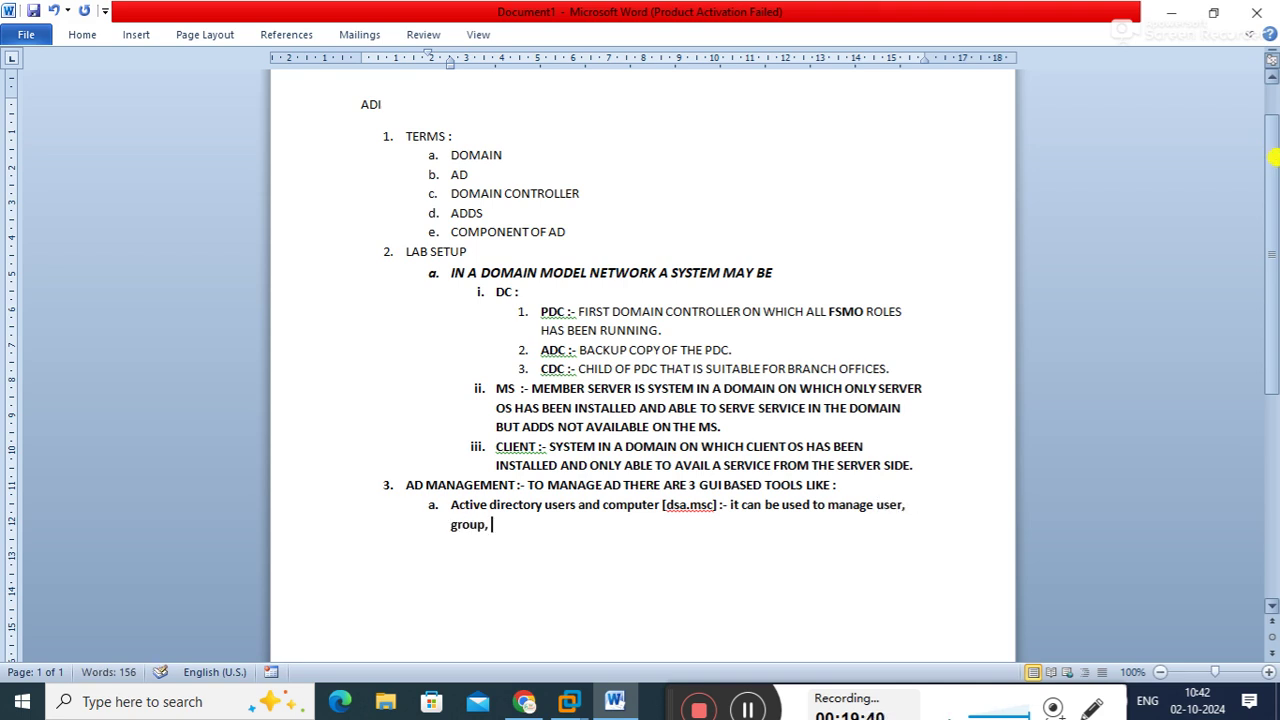
{"action": "type", "text": "dc, client, func"}
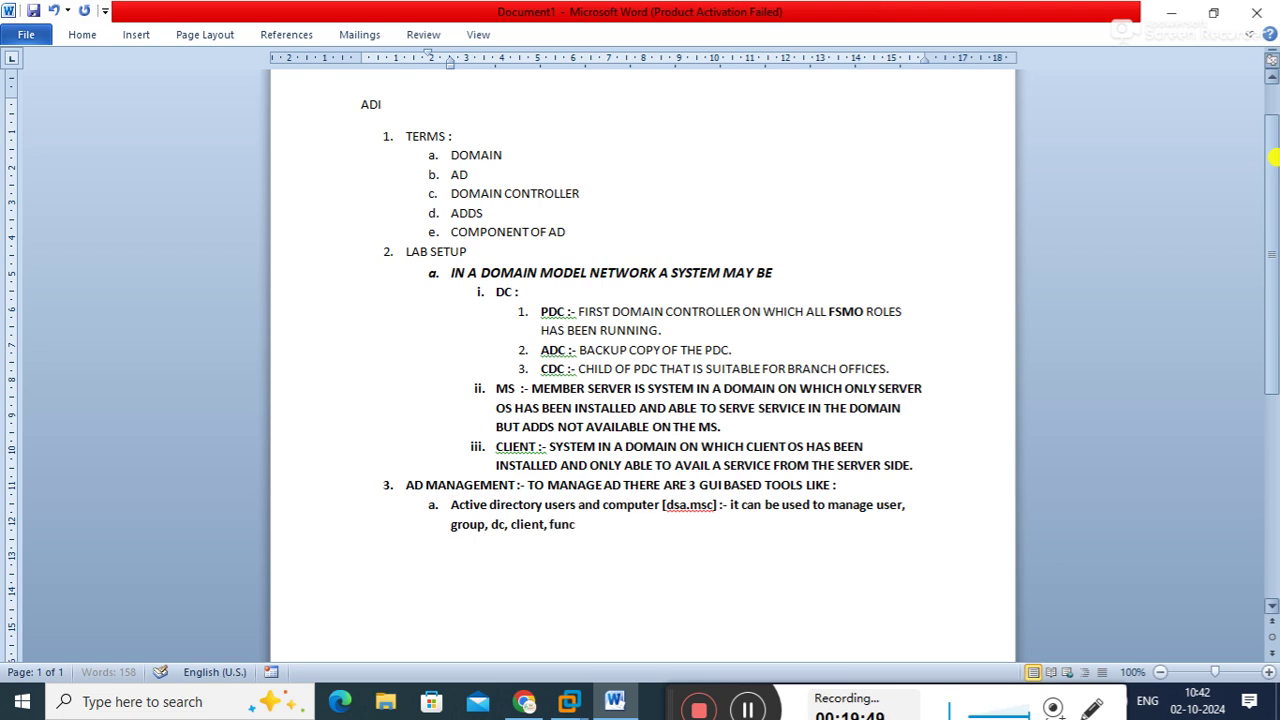
{"action": "type", "text": "tional ellevel"}
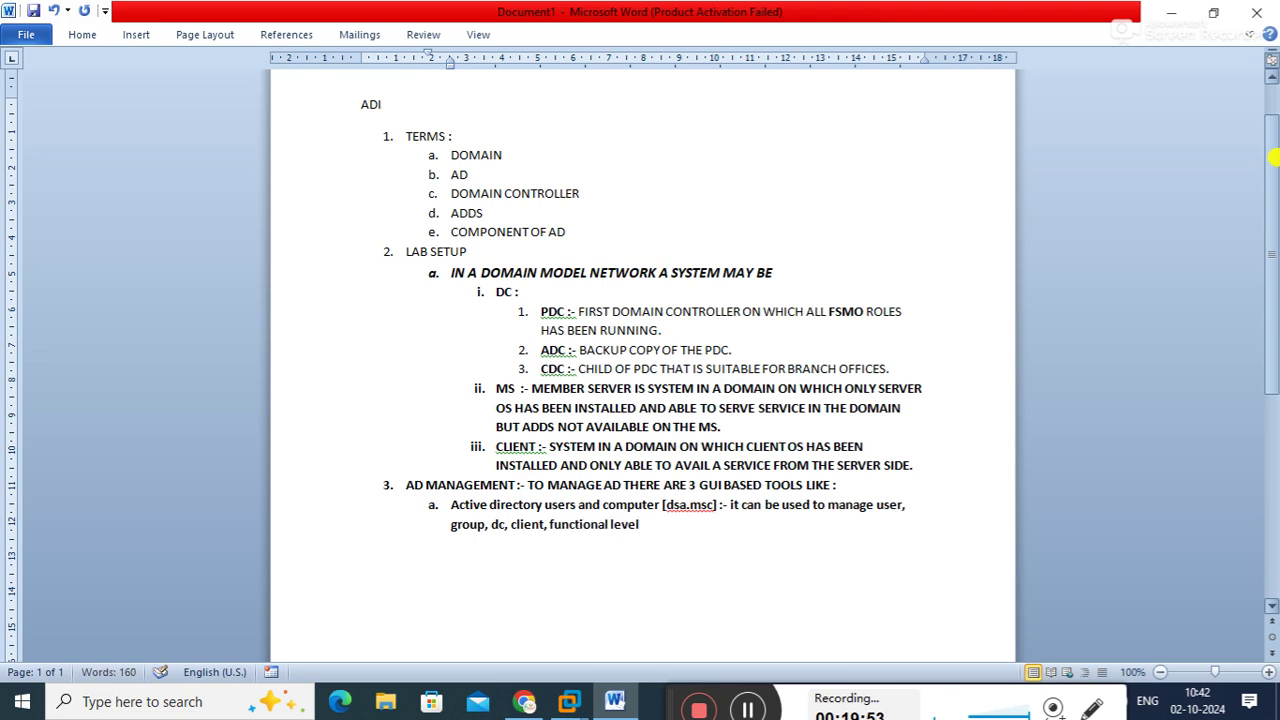
{"action": "type", "text": " etc."}
{"action": "key", "text": "Return"}
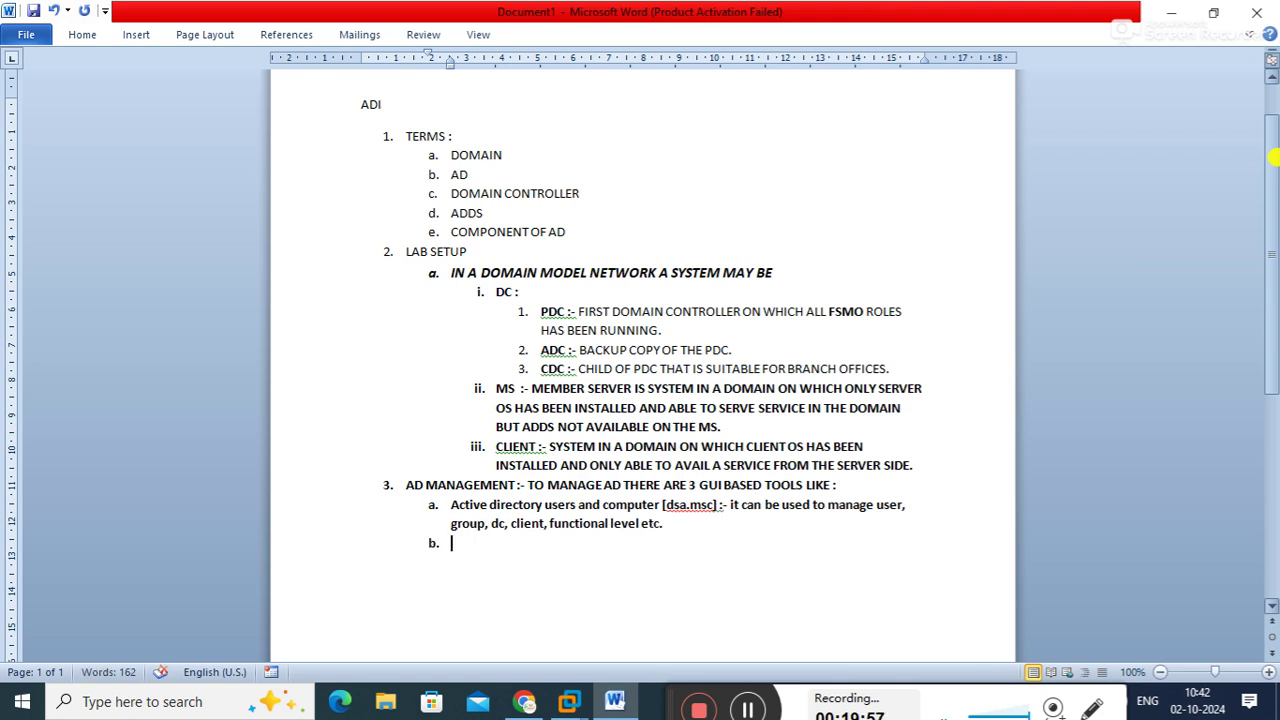
Write item b: 'Active domain and trust [domain.msc]' manages trust relationship, functional level, and fsmo roles
{"action": "type", "text": "Active doma"}
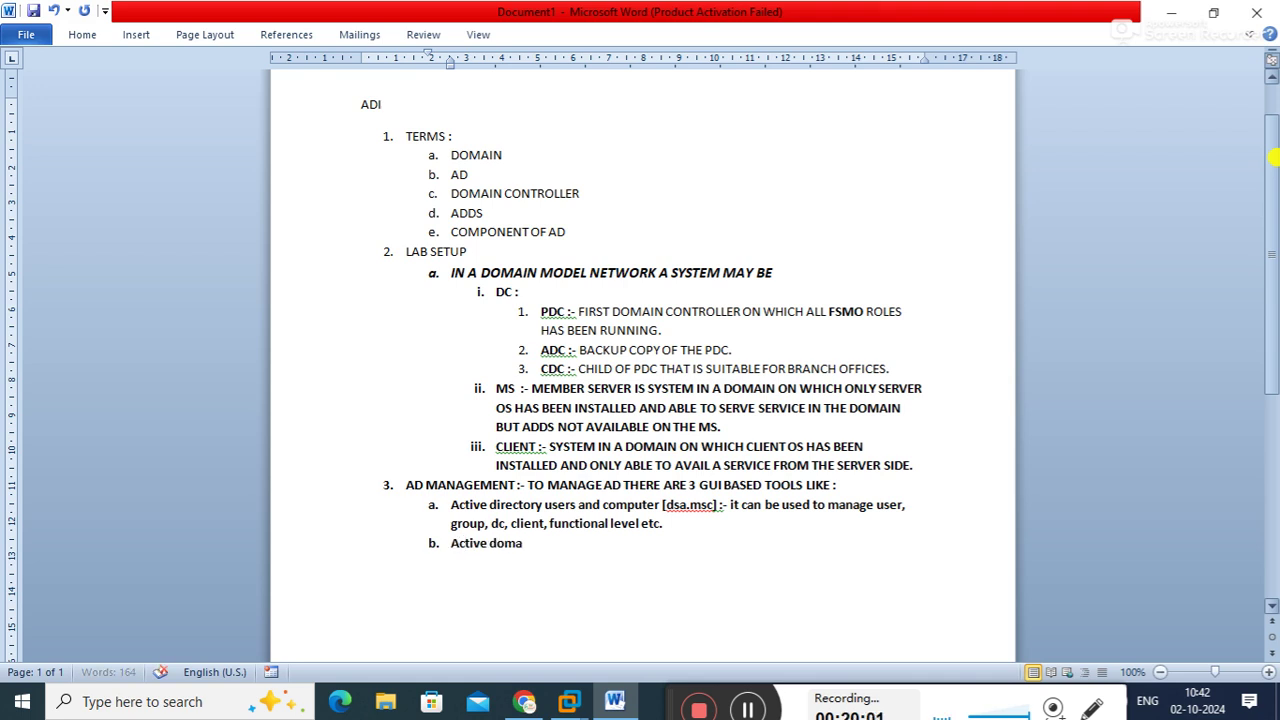
{"action": "type", "text": "in and "}
{"action": "type", "text": "trust :-"}
{"action": "type", "text": "[d"}
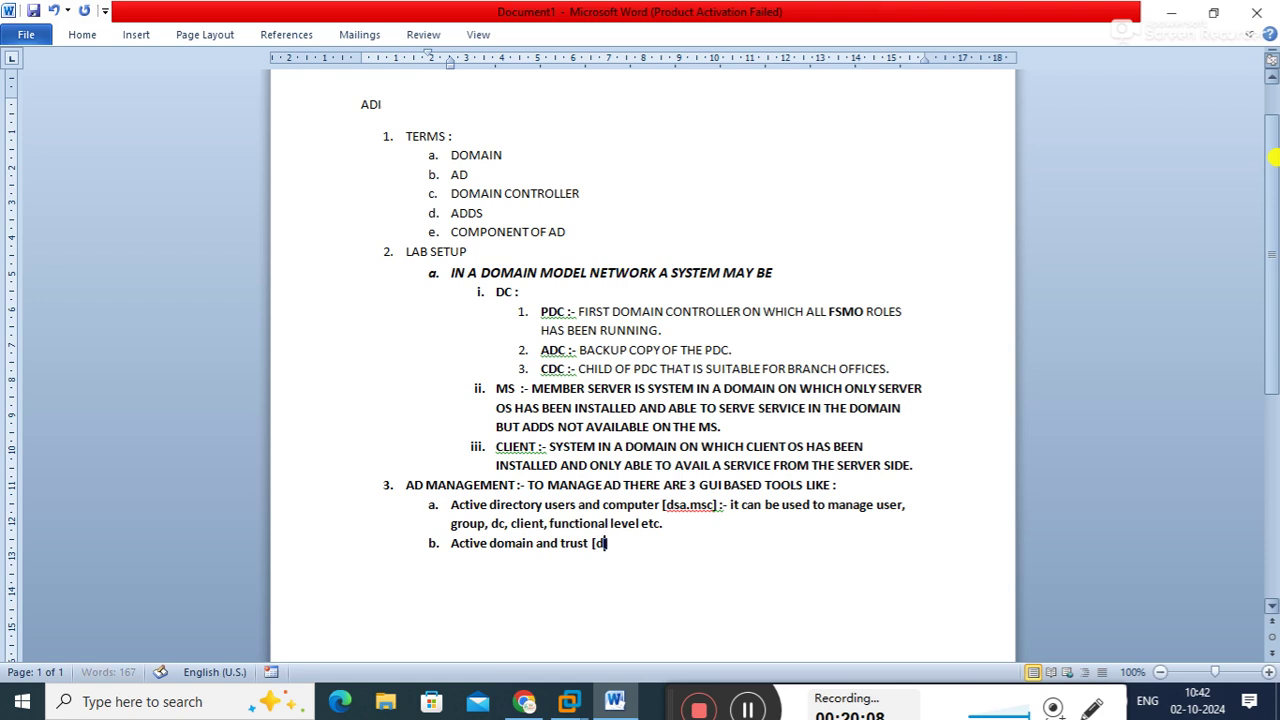
{"action": "type", "text": "omain.]msc"}
{"action": "type", "text": " :-"}
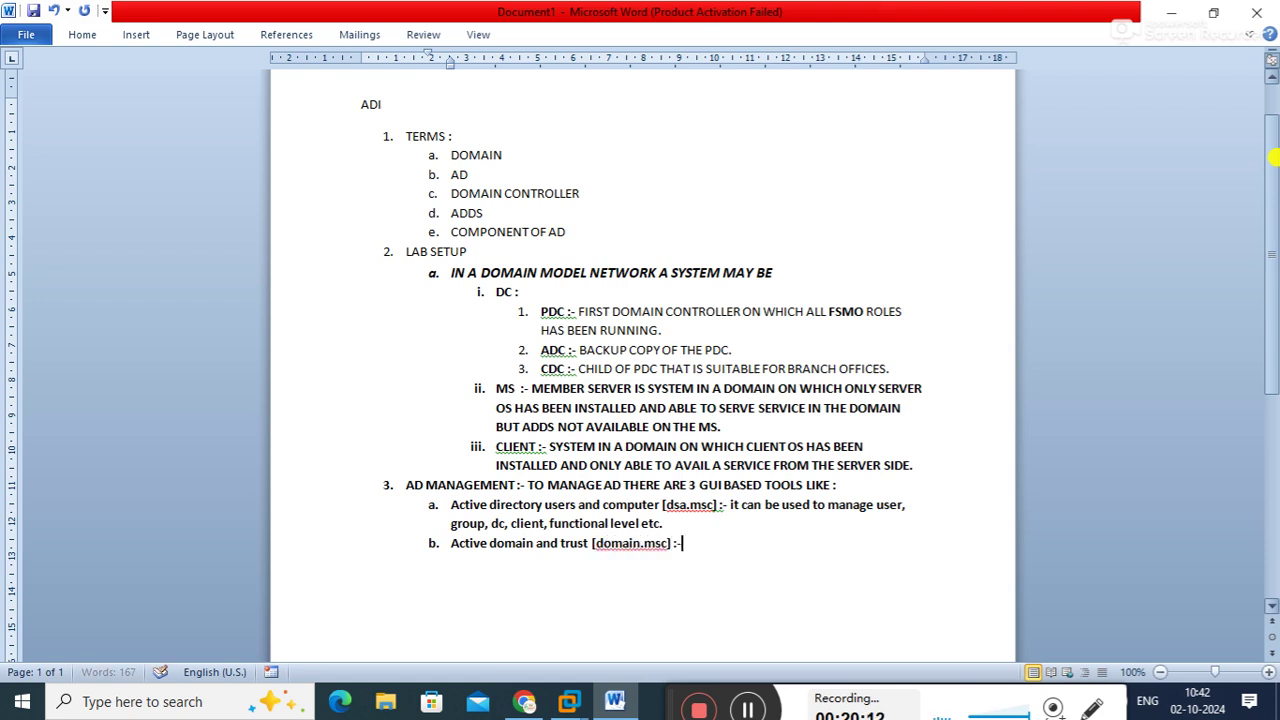
{"action": "type", "text": "be used to manage t"}
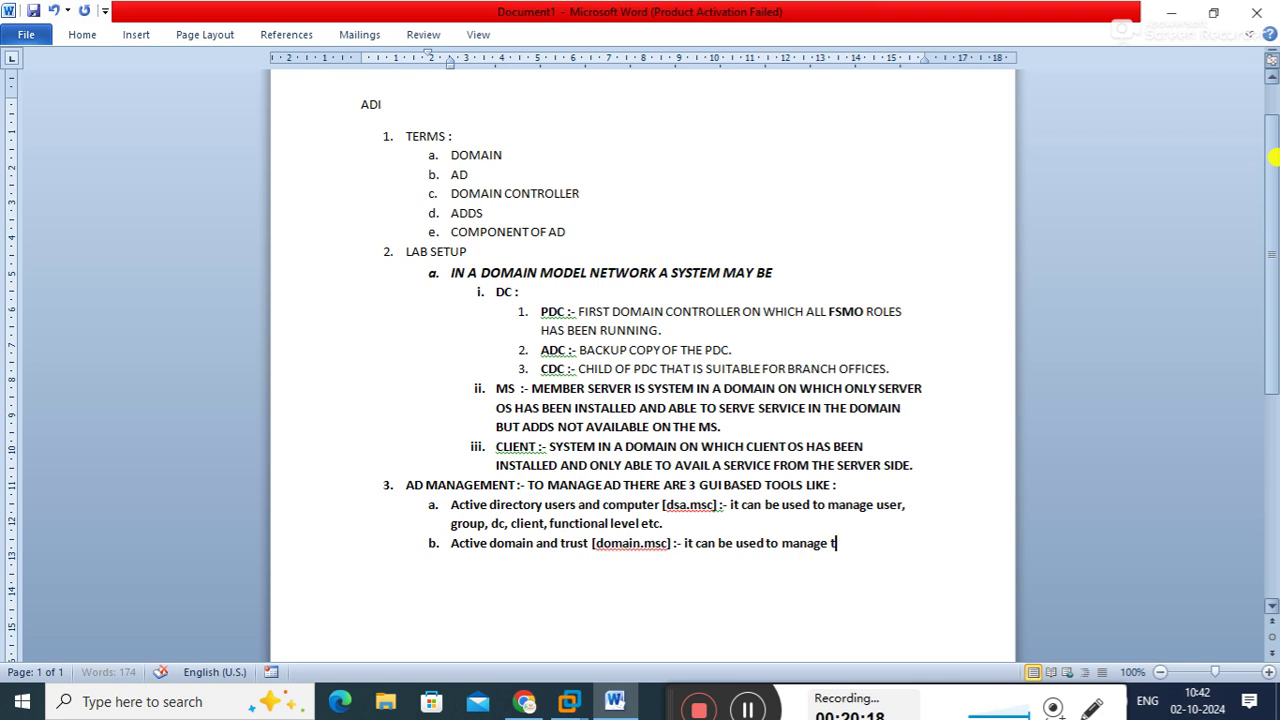
{"action": "type", "text": "rust relationship,"}
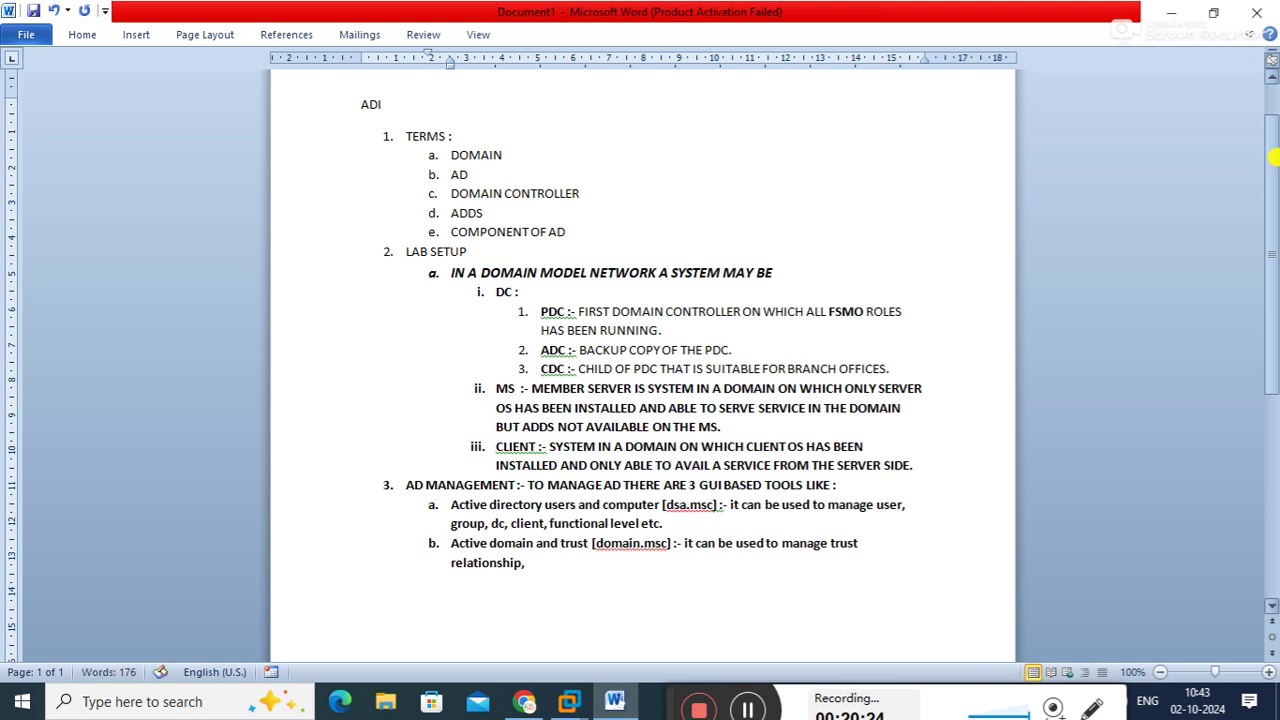
{"action": "type", "text": " functional level"}
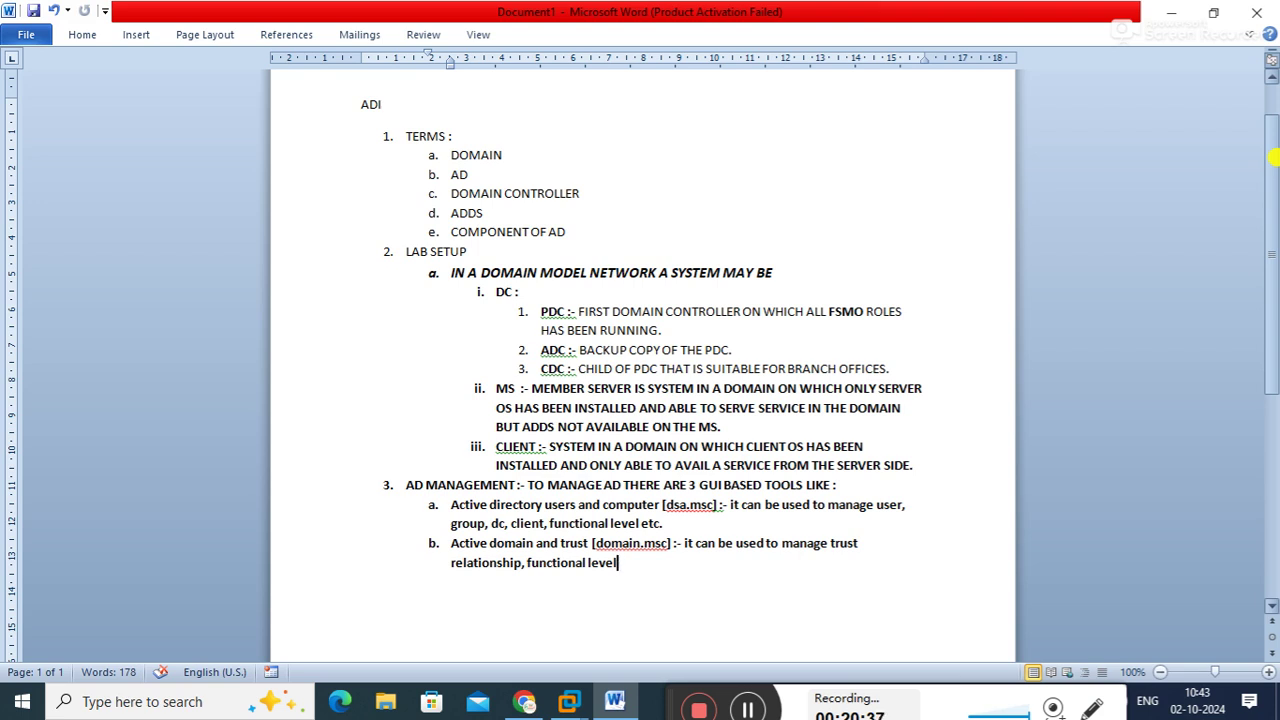
{"action": "type", "text": ", and fsmo"}
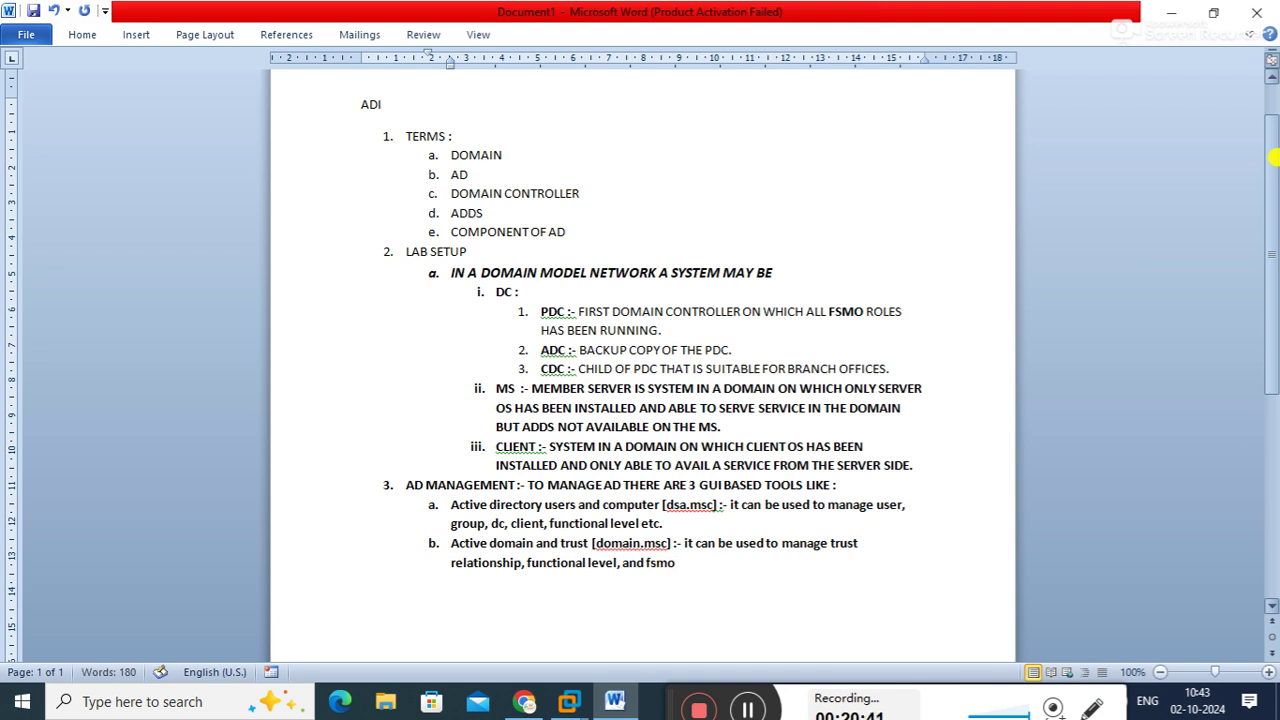
{"action": "type", "text": " roles."}
Add item c titled 'active directory sites and services [dssite.msc] :-', correcting typos along the way
{"action": "key", "text": "Return"}
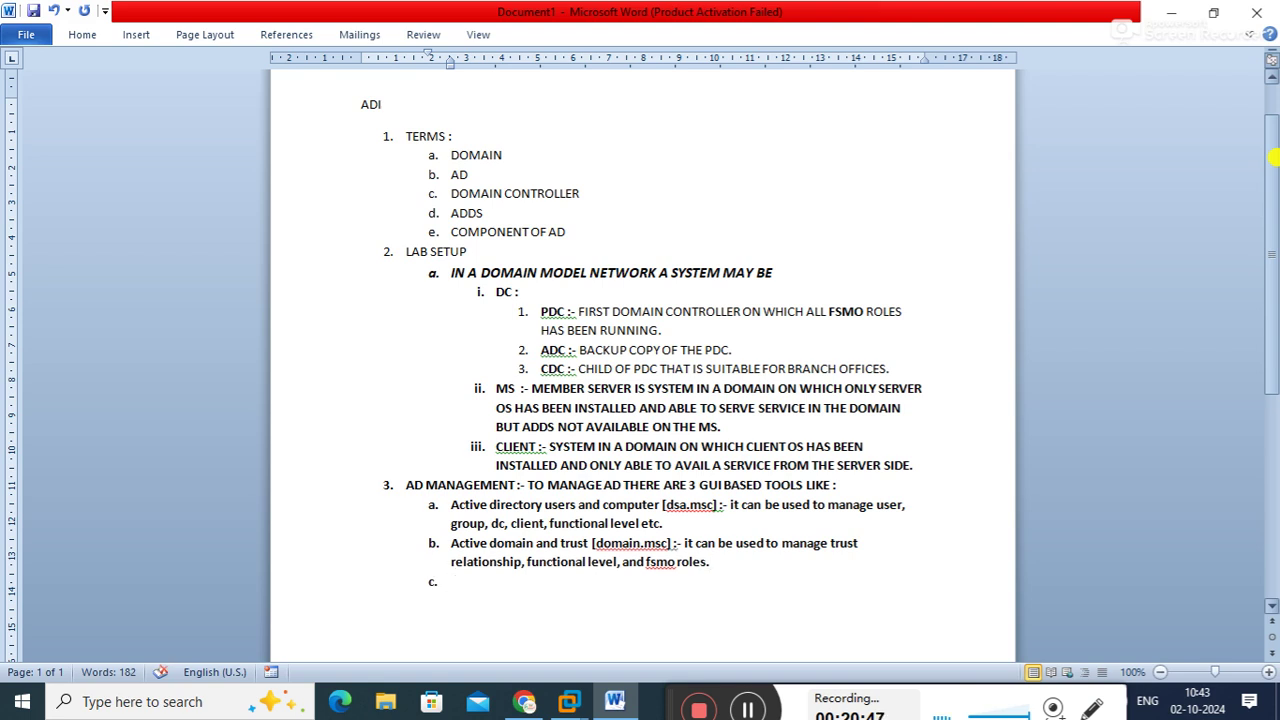
{"action": "type", "text": "active di"}
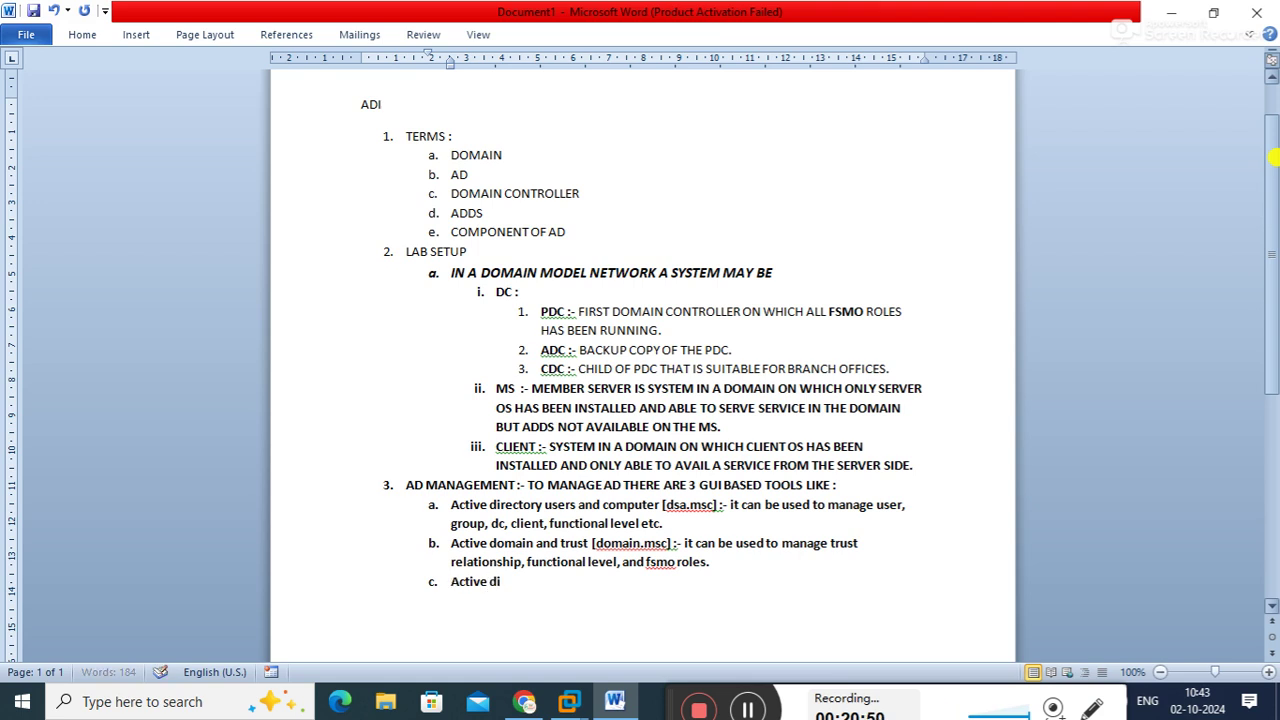
{"action": "type", "text": "recotry"}
{"action": "key", "text": "BackSpace"}
{"action": "key", "text": "BackSpace"}
{"action": "key", "text": "BackSpace"}
{"action": "key", "text": "BackSpace"}
{"action": "type", "text": "totry"}
{"action": "key", "text": "BackSpace"}
{"action": "key", "text": "BackSpace"}
{"action": "type", "text": "ry si"}
{"action": "key", "text": "BackSpace"}
{"action": "key", "text": "BackSpace"}
{"action": "key", "text": "BackSpace"}
{"action": "key", "text": "BackSpace"}
{"action": "key", "text": "BackSpace"}
{"action": "key", "text": "BackSpace"}
{"action": "type", "text": "ory sites"}
{"action": "key", "text": "BackSpace"}
{"action": "type", "text": "and services"}
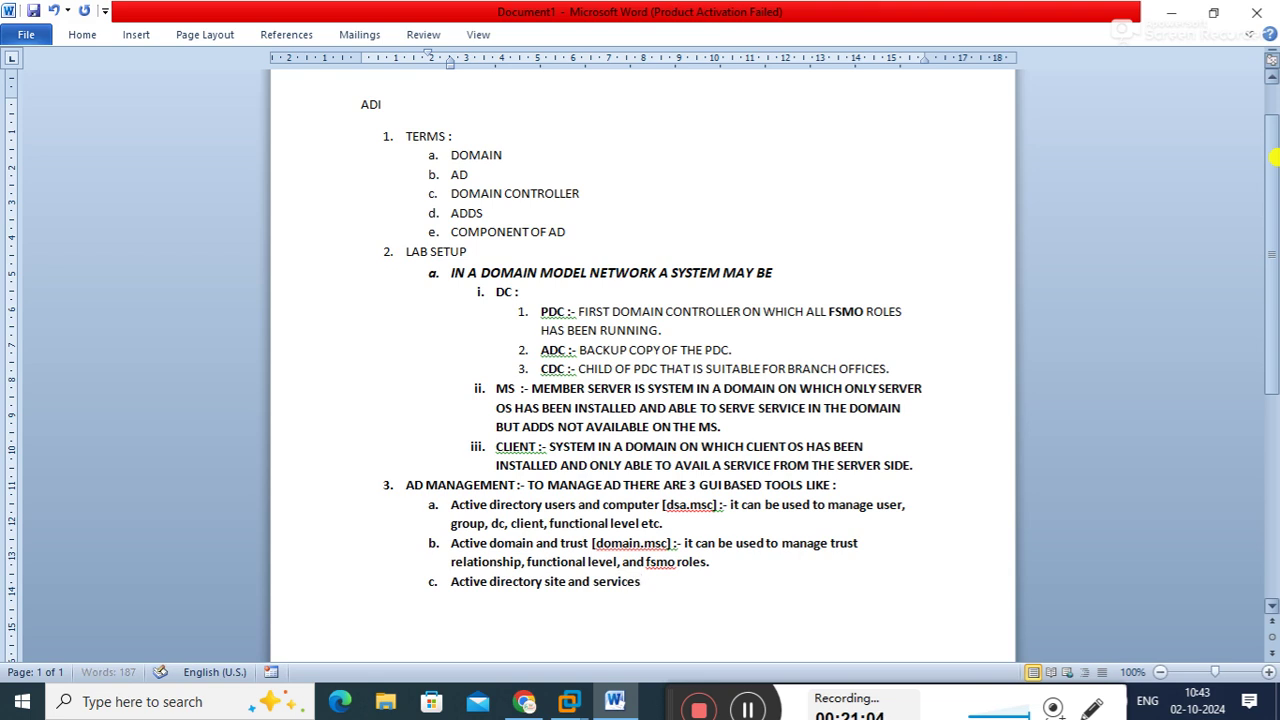
{"action": "type", "text": " [dssite.msc] :-"}
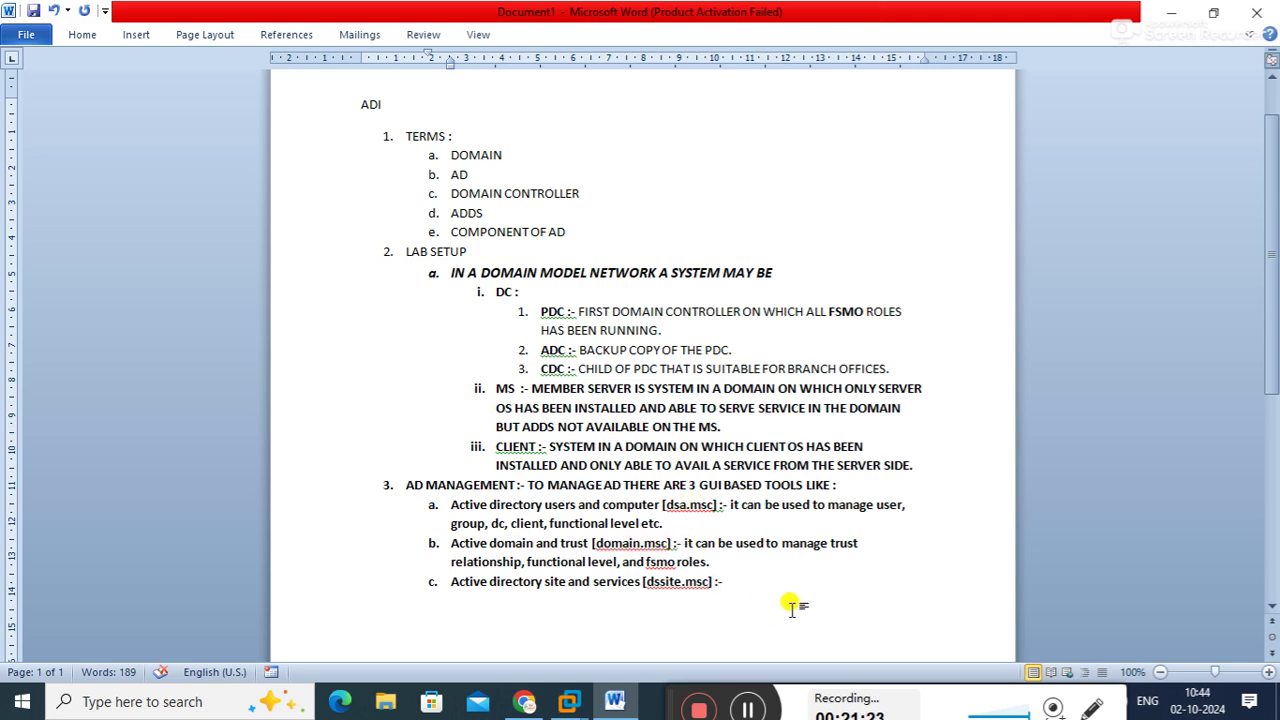
Describe item c as 'it can be used to mange site.' and start top-level item 4
{"action": "left_click_drag", "start_coordinate": [1267, 330], "coordinate": [1272, 360]}
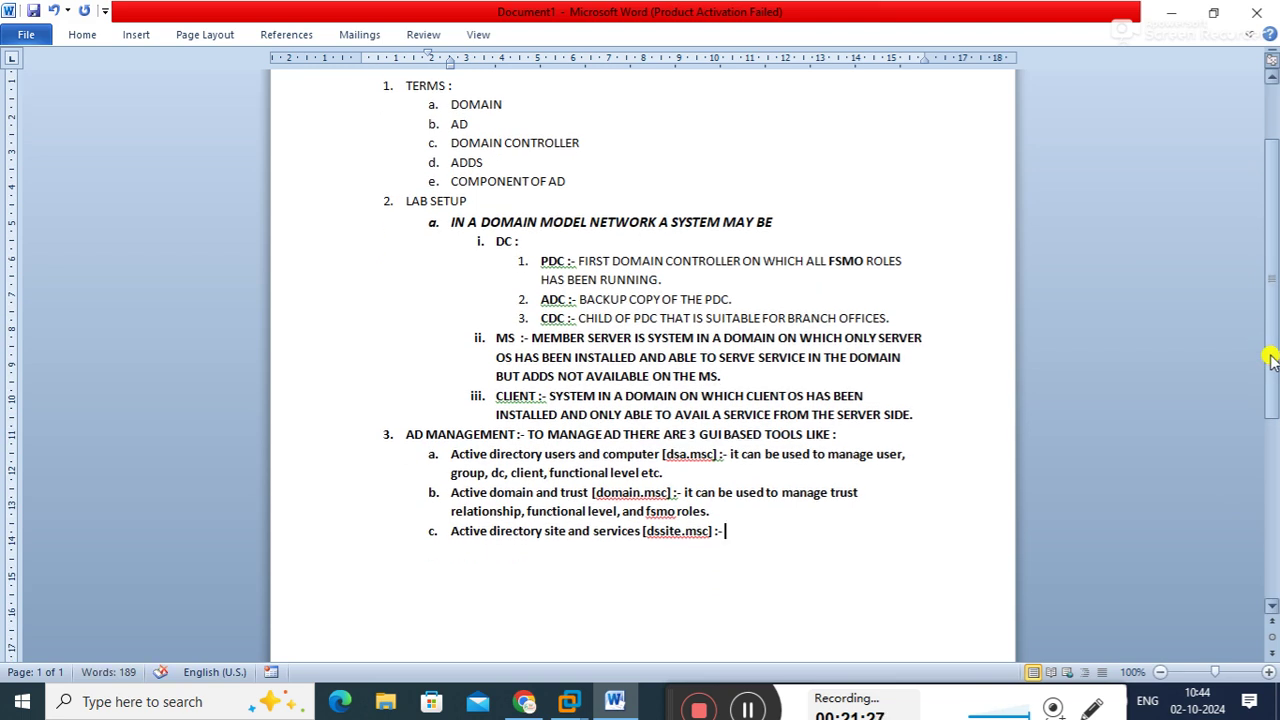
{"action": "type", "text": "active directory"}
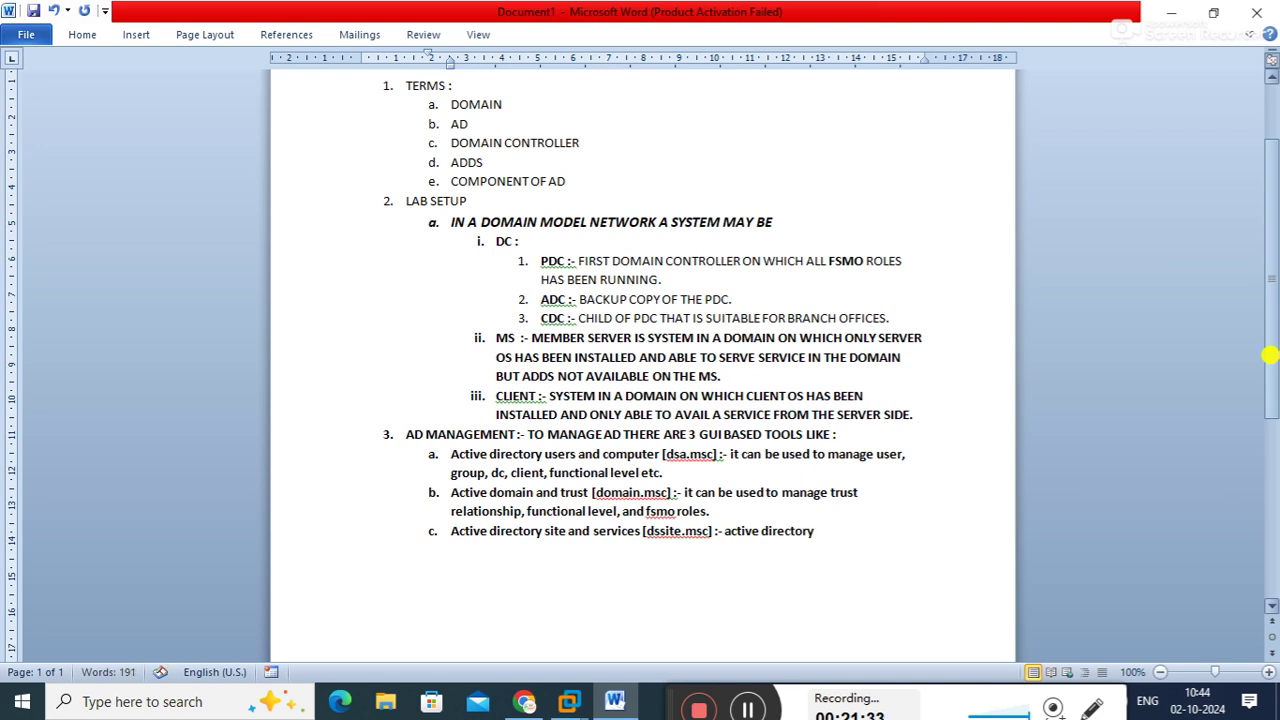
{"action": "key", "text": "BackSpace"}
{"action": "key", "text": "BackSpace"}
{"action": "key", "text": "BackSpace"}
{"action": "key", "text": "BackSpace"}
{"action": "key", "text": "BackSpace"}
{"action": "key", "text": "BackSpace"}
{"action": "key", "text": "BackSpace"}
{"action": "key", "text": "BackSpace"}
{"action": "key", "text": "BackSpace"}
{"action": "key", "text": "BackSpace"}
{"action": "key", "text": "BackSpace"}
{"action": "key", "text": "BackSpace"}
{"action": "key", "text": "BackSpace"}
{"action": "key", "text": "BackSpace"}
{"action": "key", "text": "BackSpace"}
{"action": "key", "text": "BackSpace"}
{"action": "type", "text": "it can be used to mange "}
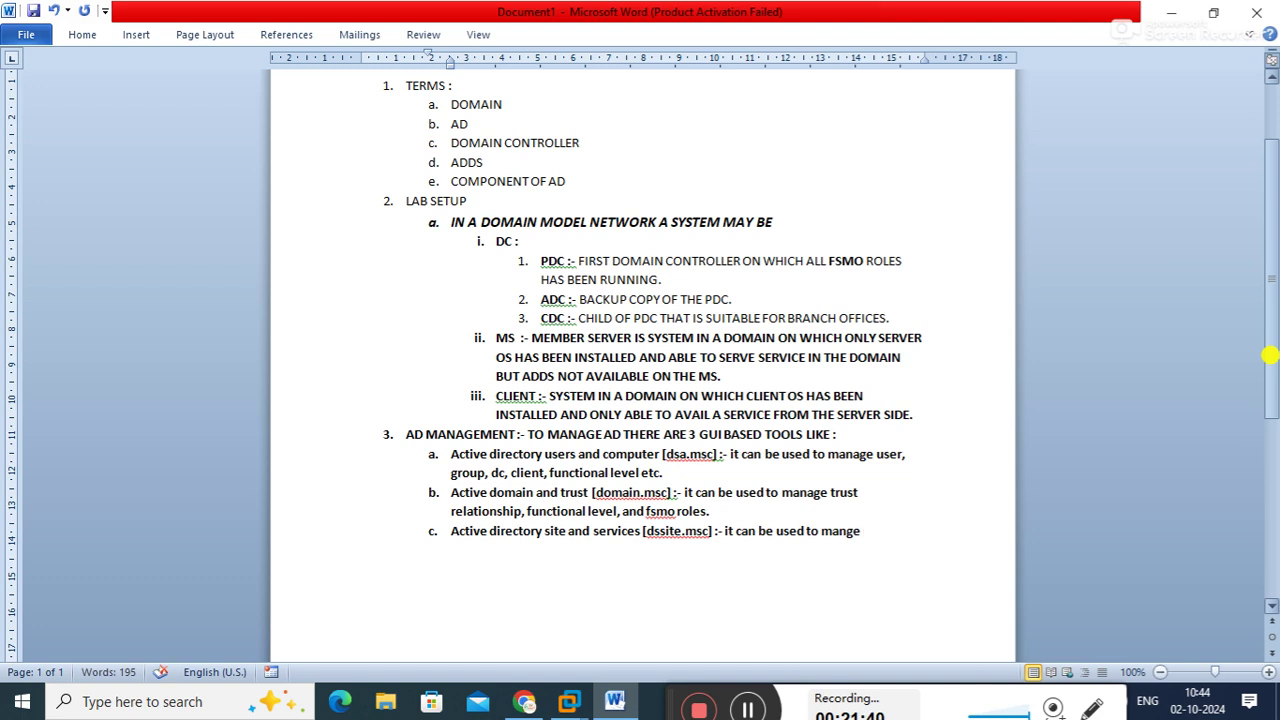
{"action": "type", "text": "site"}
{"action": "type", "text": "."}
{"action": "key", "text": "Return"}
{"action": "key", "text": "shift+Tab"}
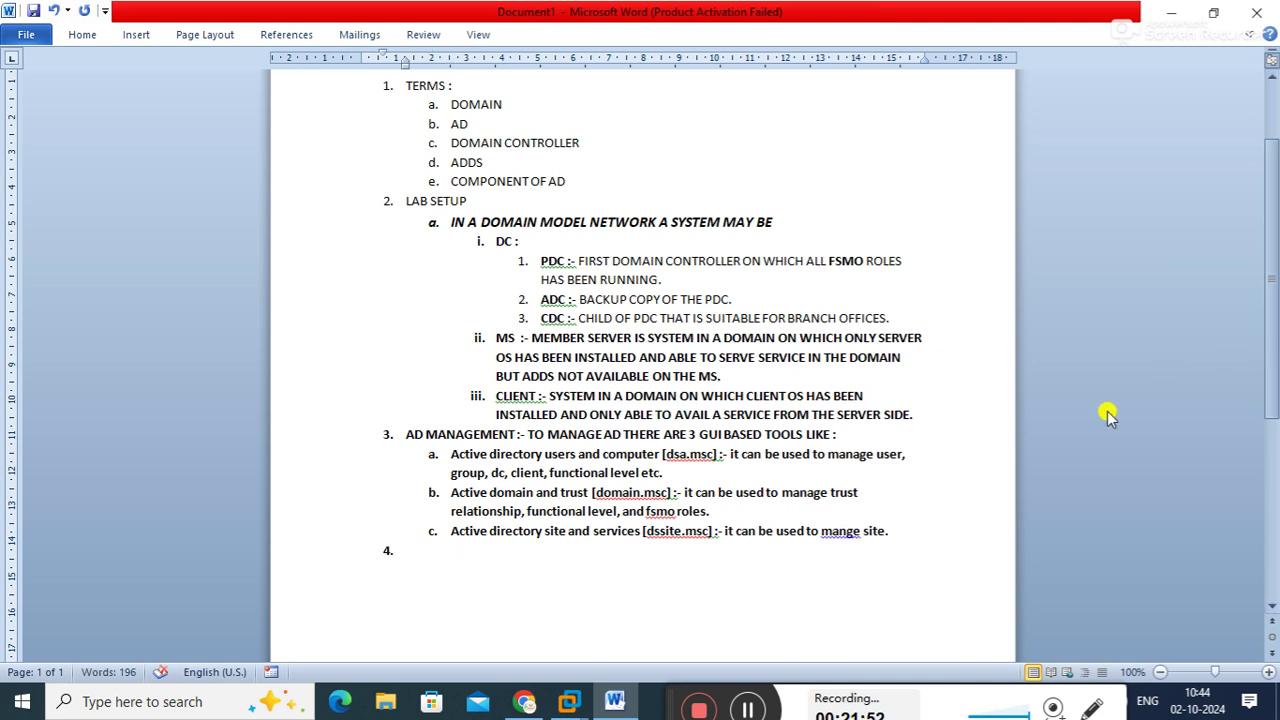
Type 'User management' into empty item 4, highlighting parts of the AD notes while explaining
{"action": "left_click_drag", "start_coordinate": [452, 455], "coordinate": [720, 455]}
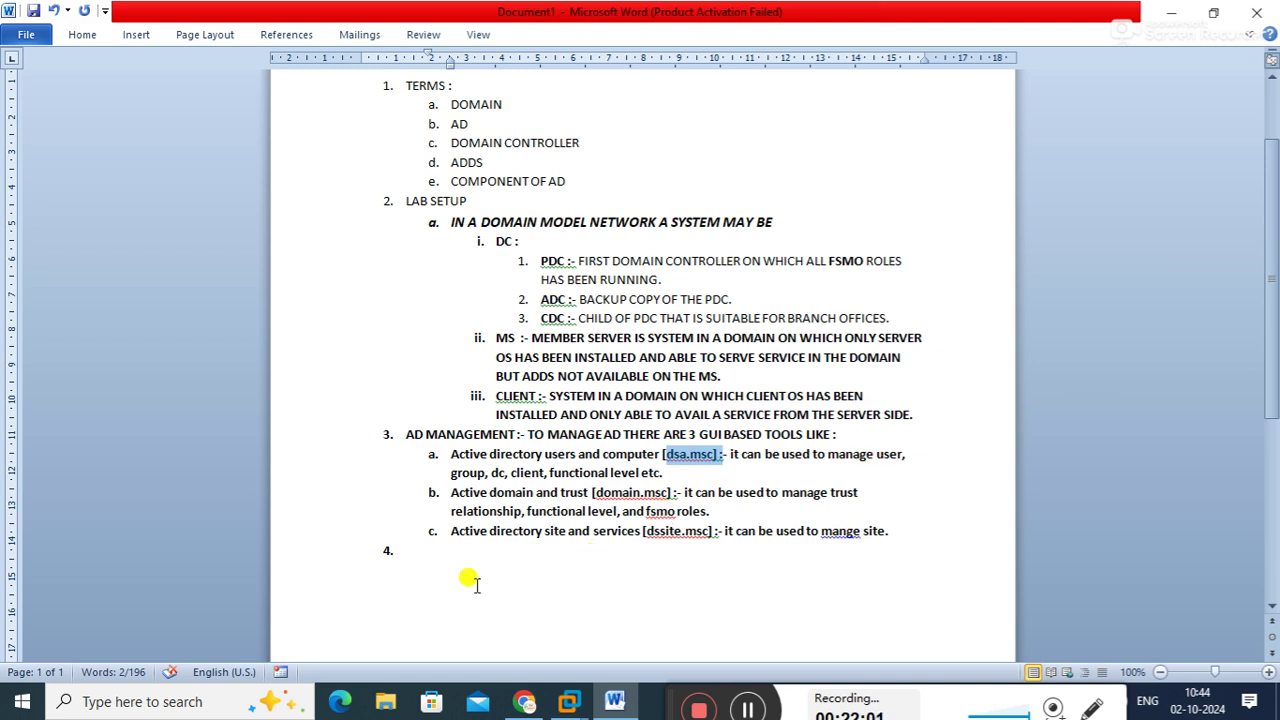
{"action": "left_click", "coordinate": [407, 550]}
{"action": "type", "text": "User manage"}
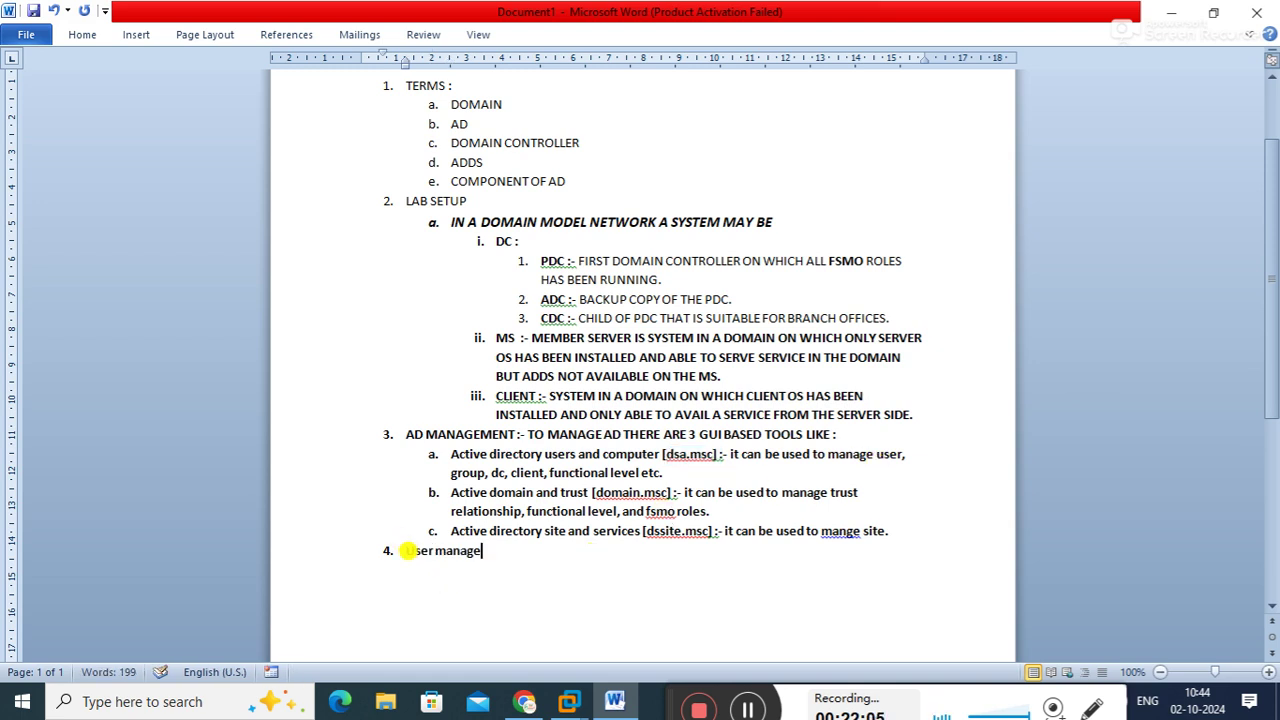
{"action": "type", "text": "ment"}
{"action": "left_click_drag", "start_coordinate": [463, 244], "coordinate": [486, 367]}
{"action": "left_click", "coordinate": [506, 531]}
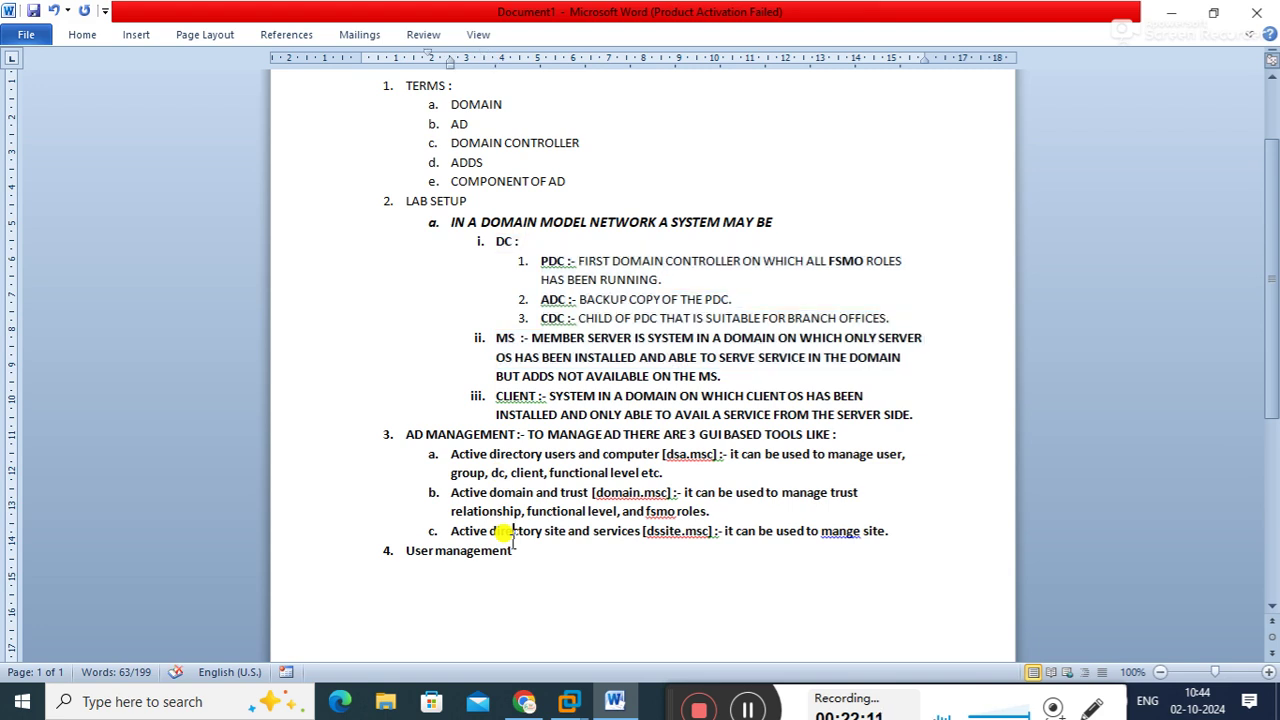
{"action": "left_click_drag", "start_coordinate": [414, 438], "coordinate": [877, 533]}
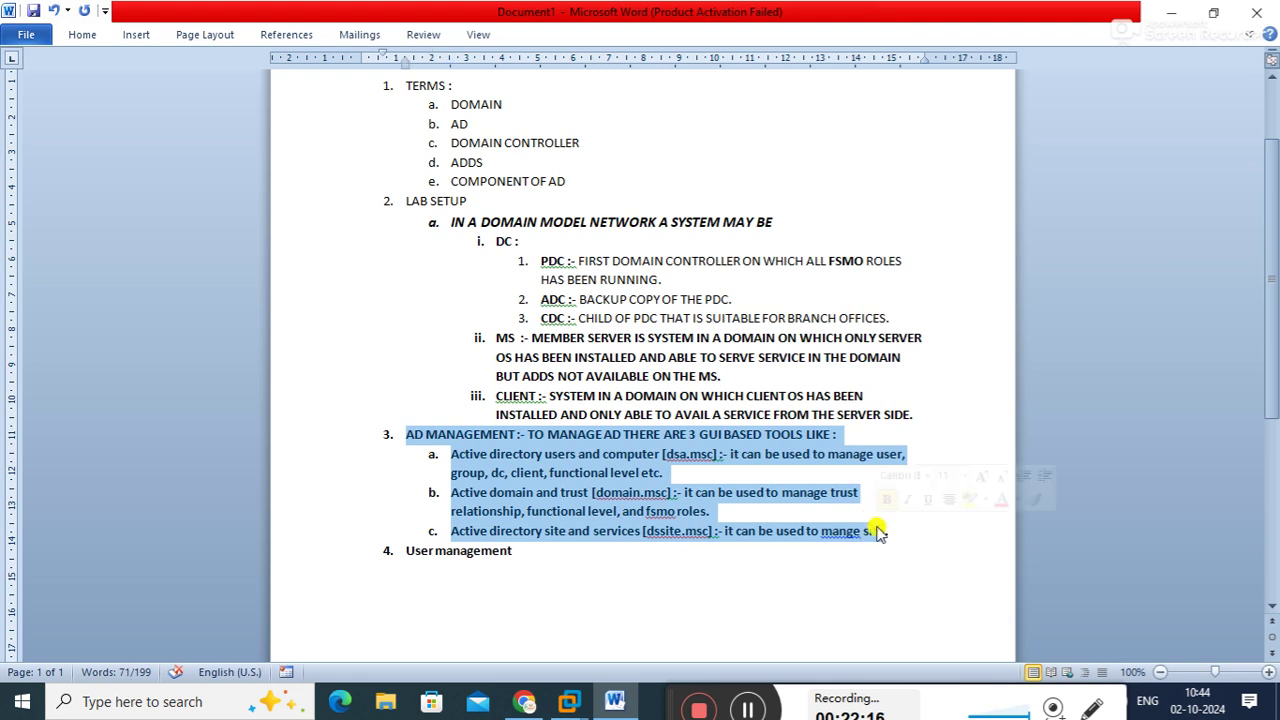
Highlight dsa.msc, the three AD tool names and 'User management' while explaining them
{"action": "left_click", "coordinate": [578, 468]}
{"action": "left_click_drag", "start_coordinate": [664, 453], "coordinate": [712, 455]}
{"action": "left_click_drag", "start_coordinate": [448, 492], "coordinate": [668, 493]}
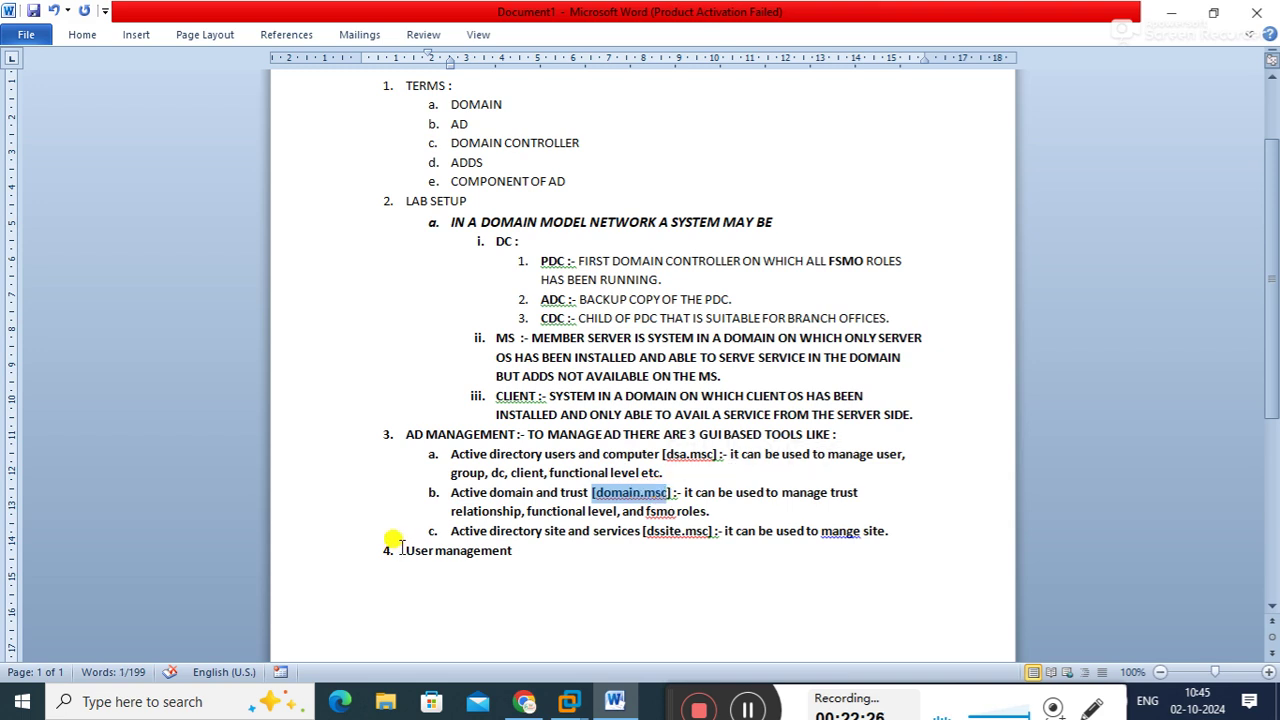
{"action": "left_click", "coordinate": [446, 527]}
{"action": "left_click_drag", "start_coordinate": [446, 527], "coordinate": [714, 538]}
{"action": "left_click", "coordinate": [613, 558]}
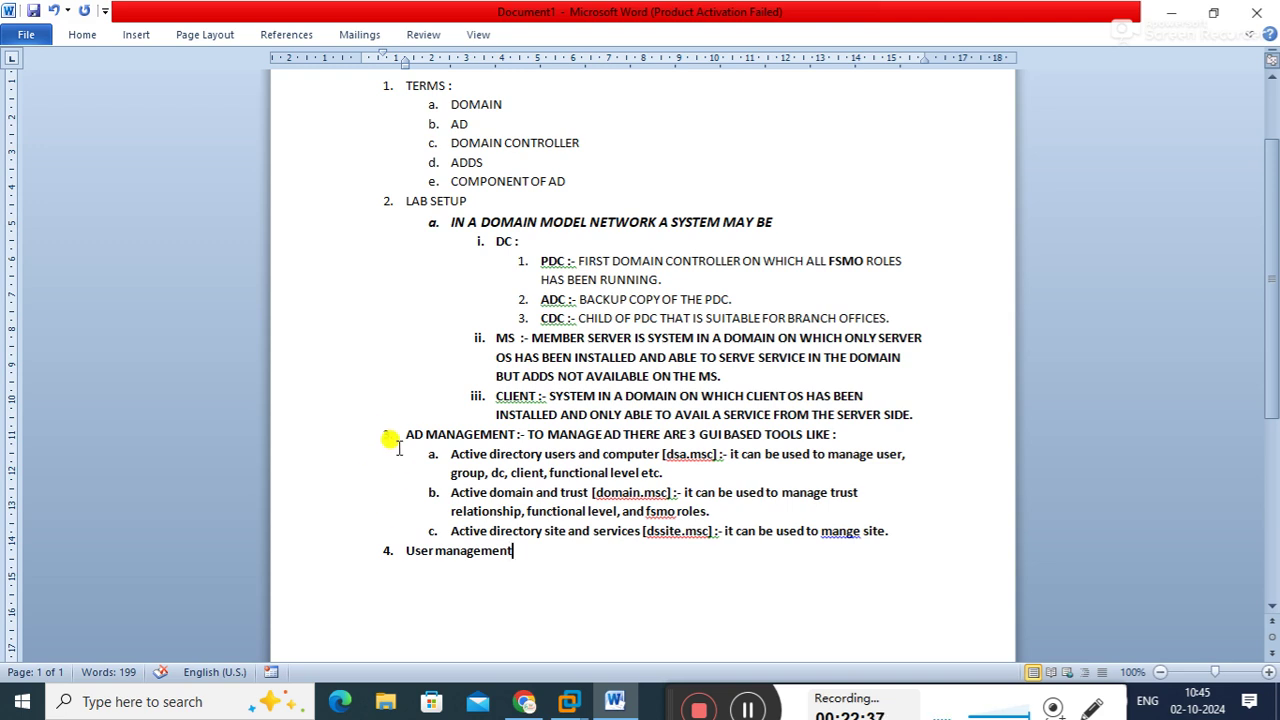
{"action": "left_click_drag", "start_coordinate": [390, 434], "coordinate": [470, 480]}
{"action": "left_click_drag", "start_coordinate": [393, 550], "coordinate": [558, 556]}
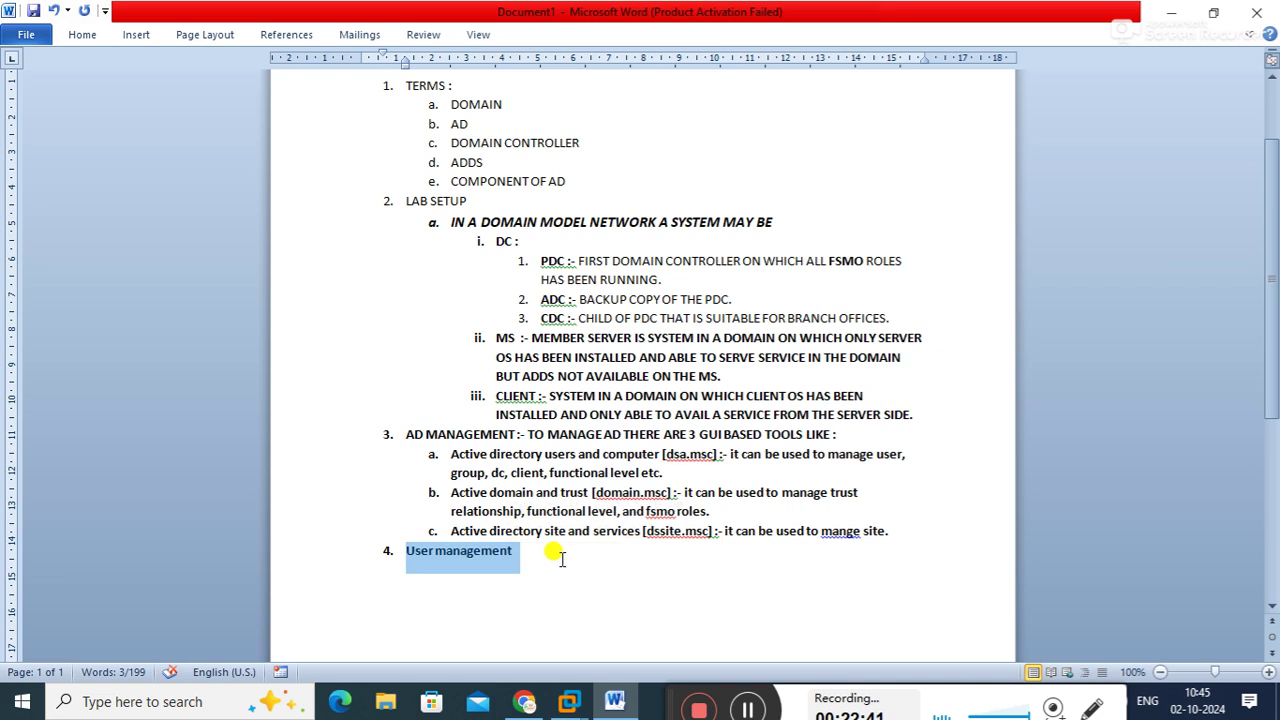
{"action": "left_click", "coordinate": [558, 556]}
{"action": "left_click_drag", "start_coordinate": [397, 548], "coordinate": [510, 562]}
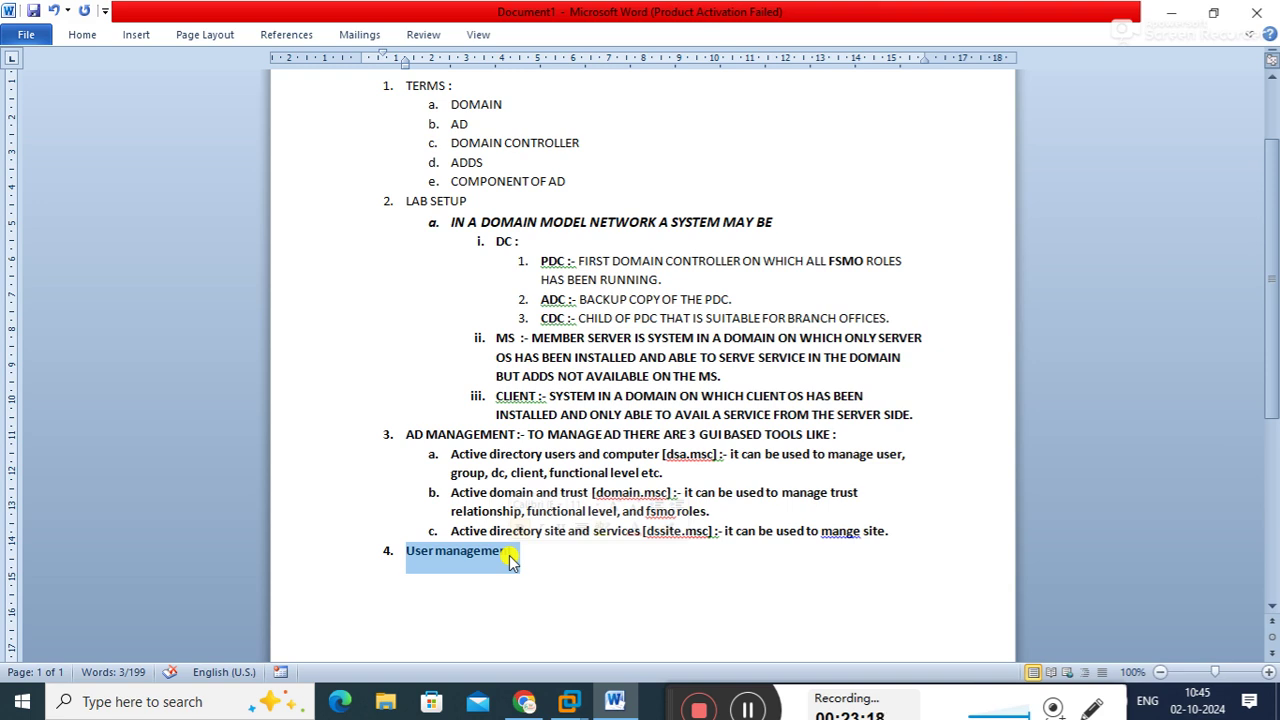
{"action": "left_click", "coordinate": [566, 557]}
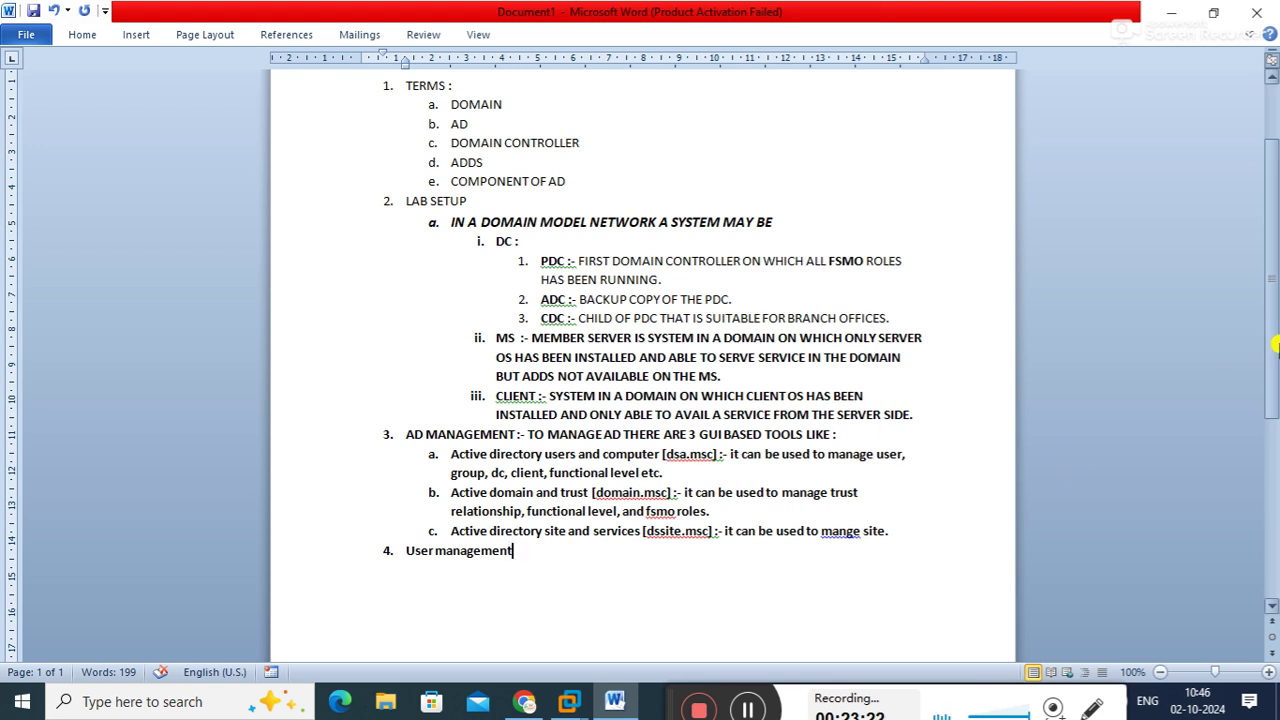
Scroll down the notes and minimize Word to reveal the desktop
{"action": "left_click_drag", "start_coordinate": [1266, 326], "coordinate": [1260, 250]}
{"action": "scroll", "coordinate": [1260, 250], "scroll_direction": "down", "scroll_amount": 4}
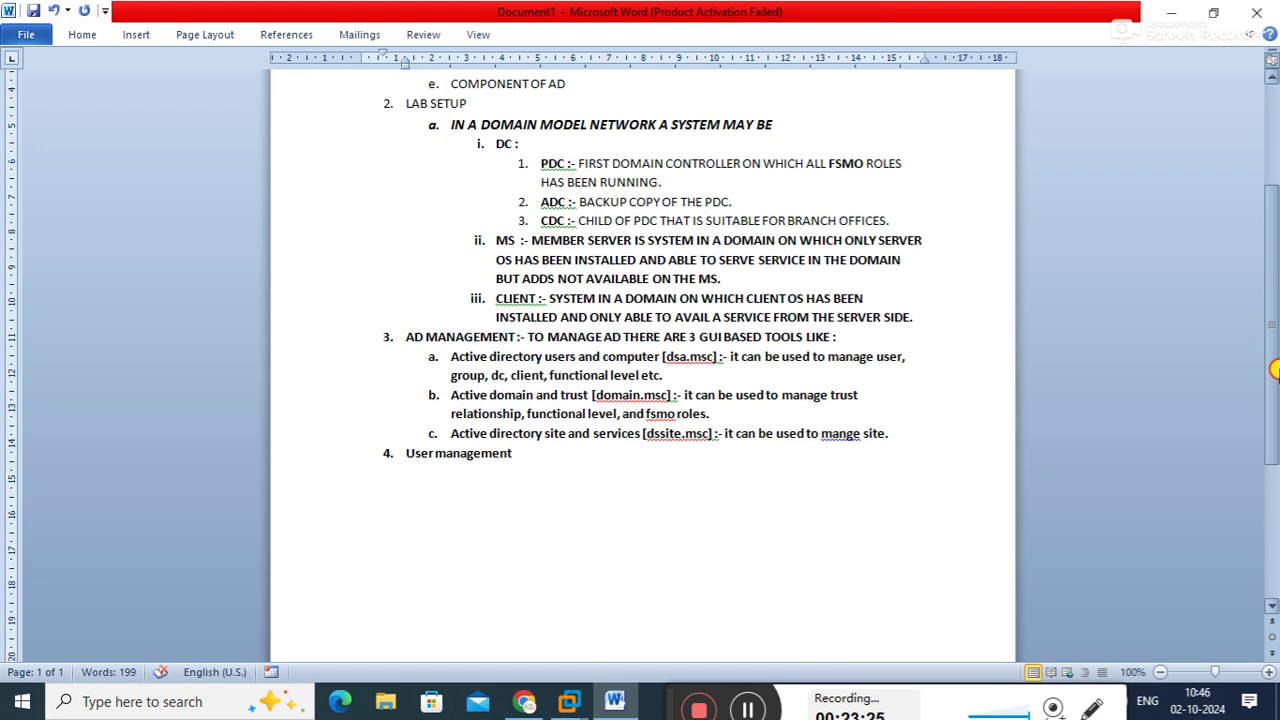
{"action": "left_click", "coordinate": [1171, 12]}
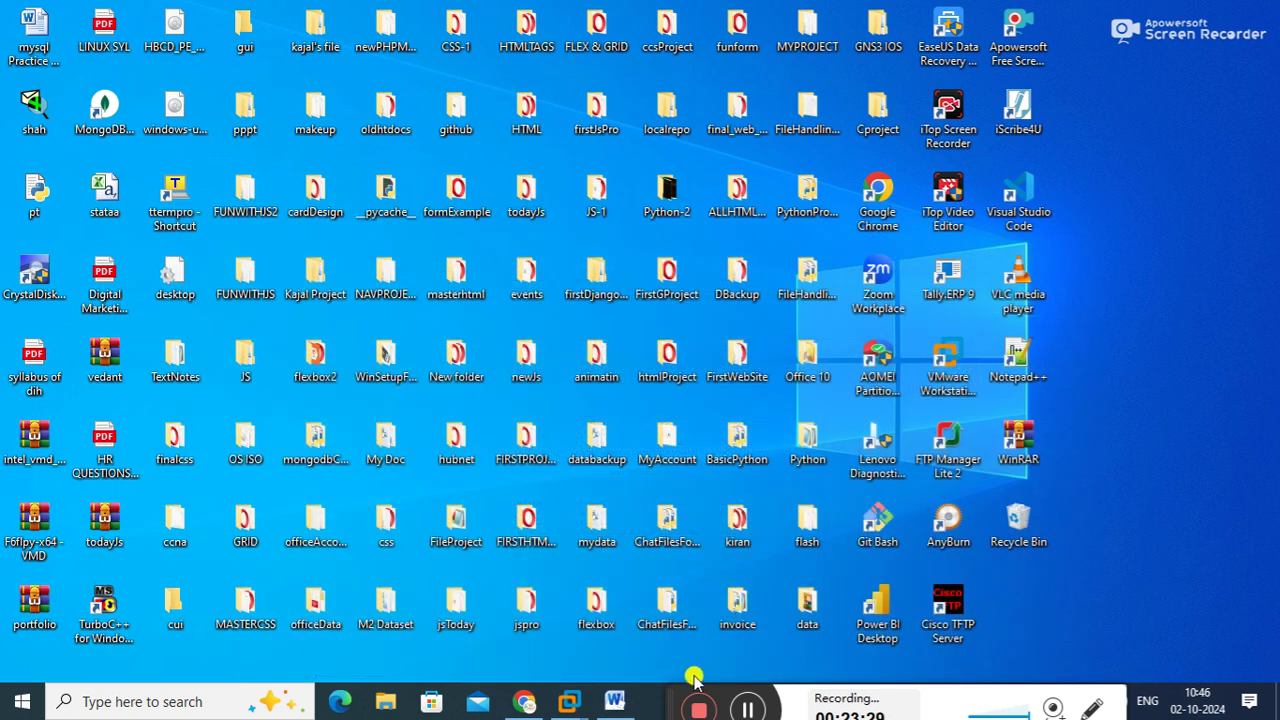
Open the ws-1 VM in VMware, cycle through ws-2, ws-3, ws-4 and wc-1, then return to ws-1
{"action": "left_click_drag", "start_coordinate": [676, 688], "coordinate": [745, 690]}
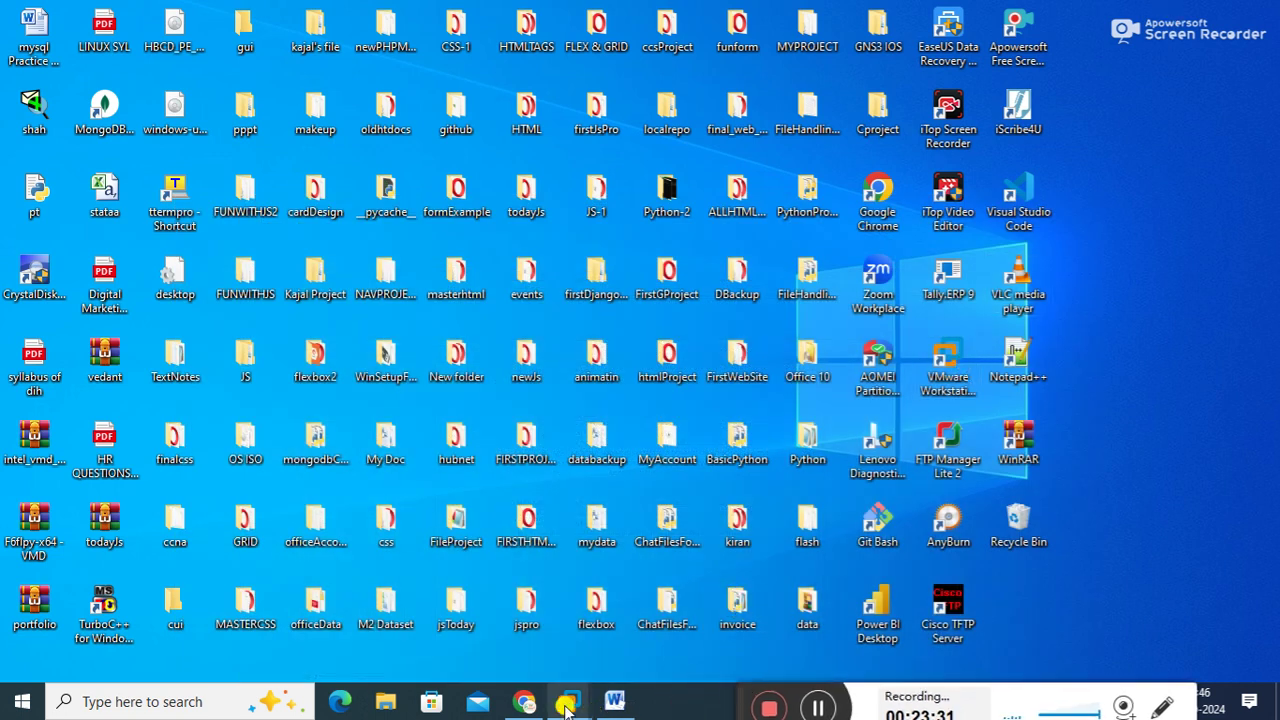
{"action": "mouse_move", "coordinate": [568, 701]}
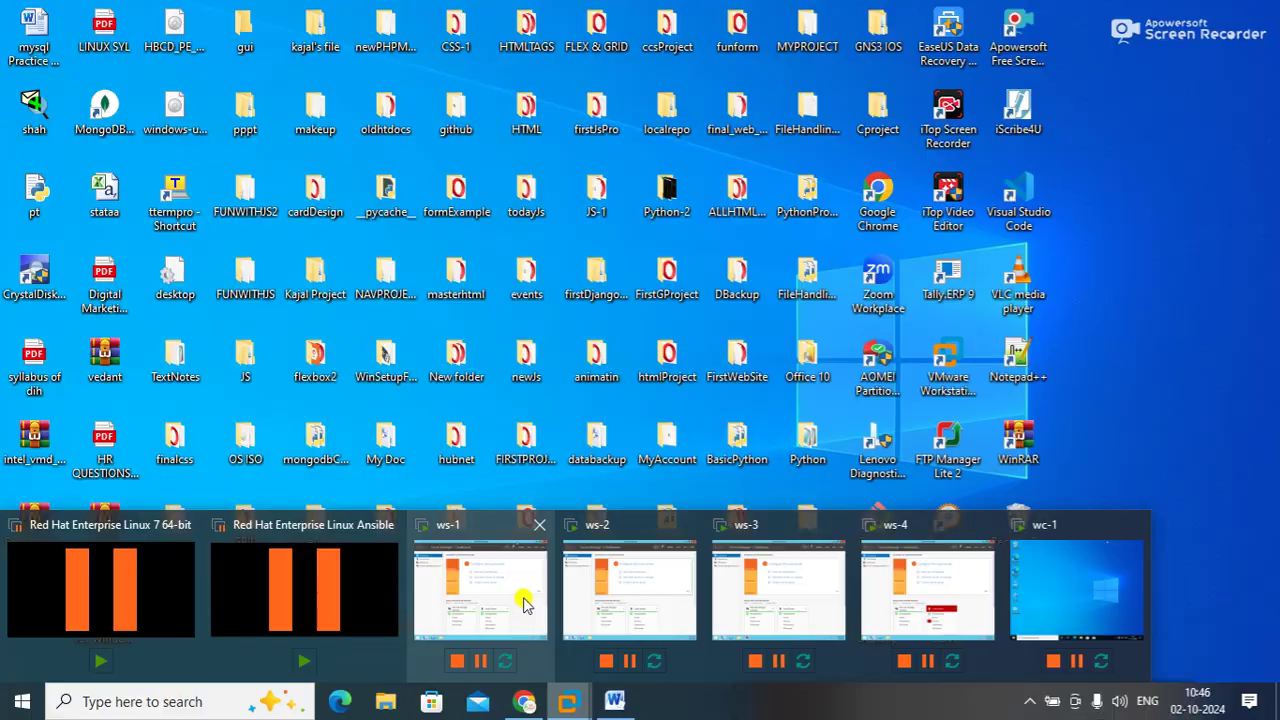
{"action": "left_click", "coordinate": [522, 602]}
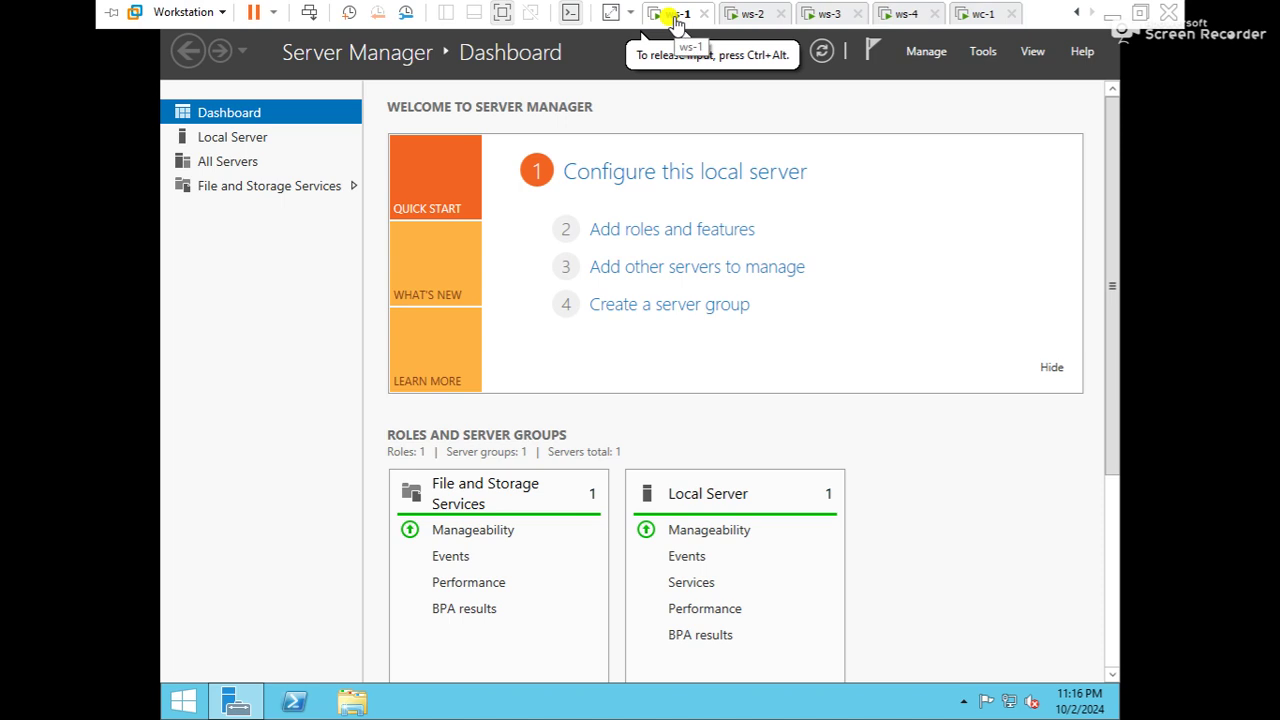
{"action": "left_click", "coordinate": [740, 15]}
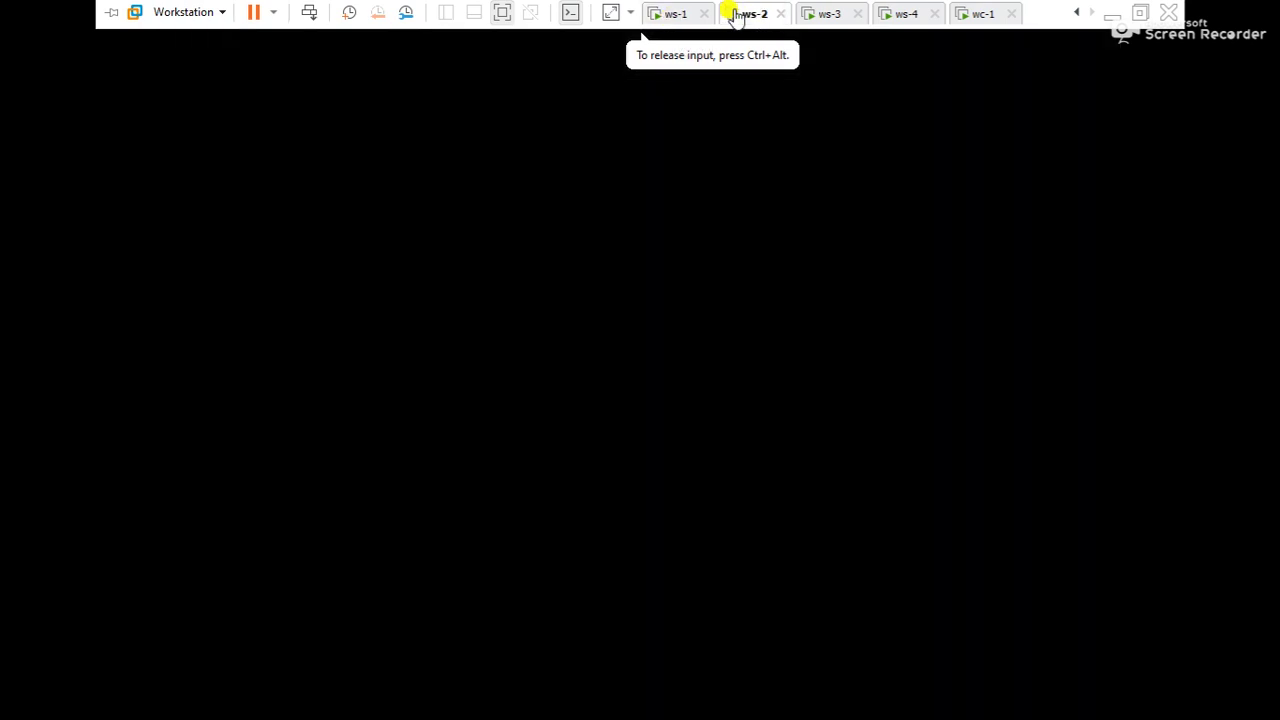
{"action": "left_click", "coordinate": [822, 16]}
{"action": "left_click", "coordinate": [901, 16]}
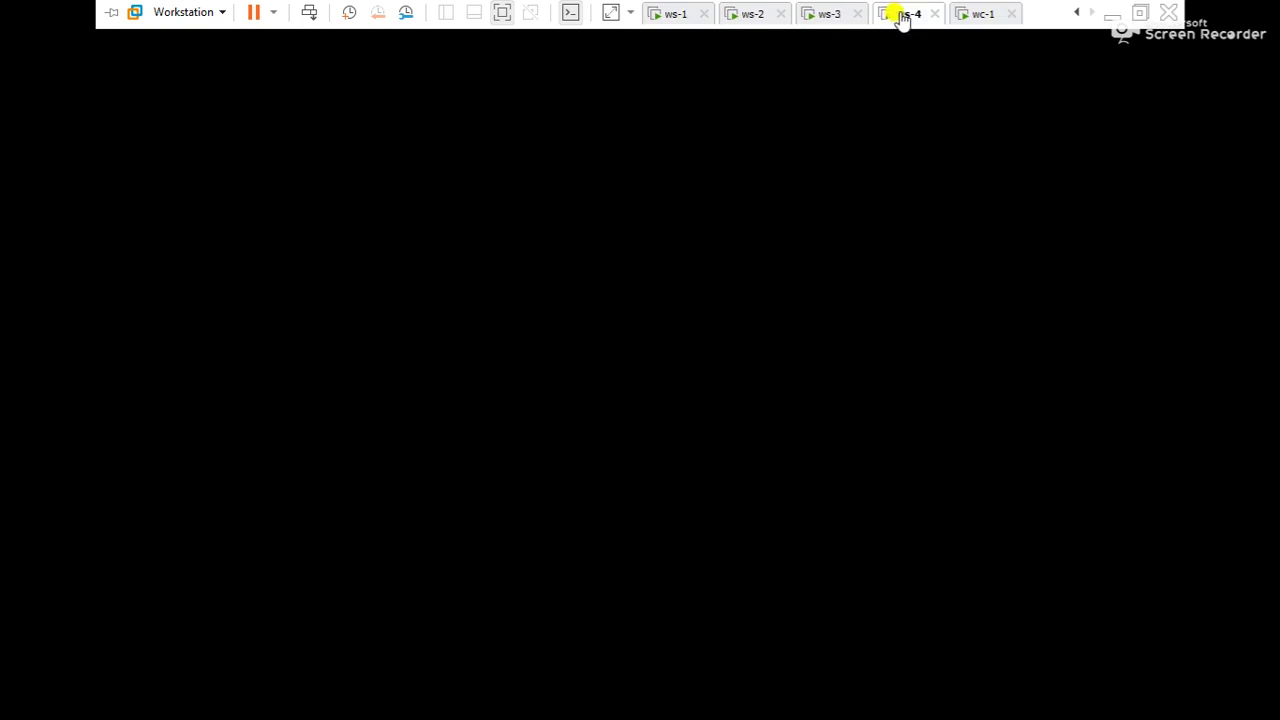
{"action": "left_click", "coordinate": [978, 16]}
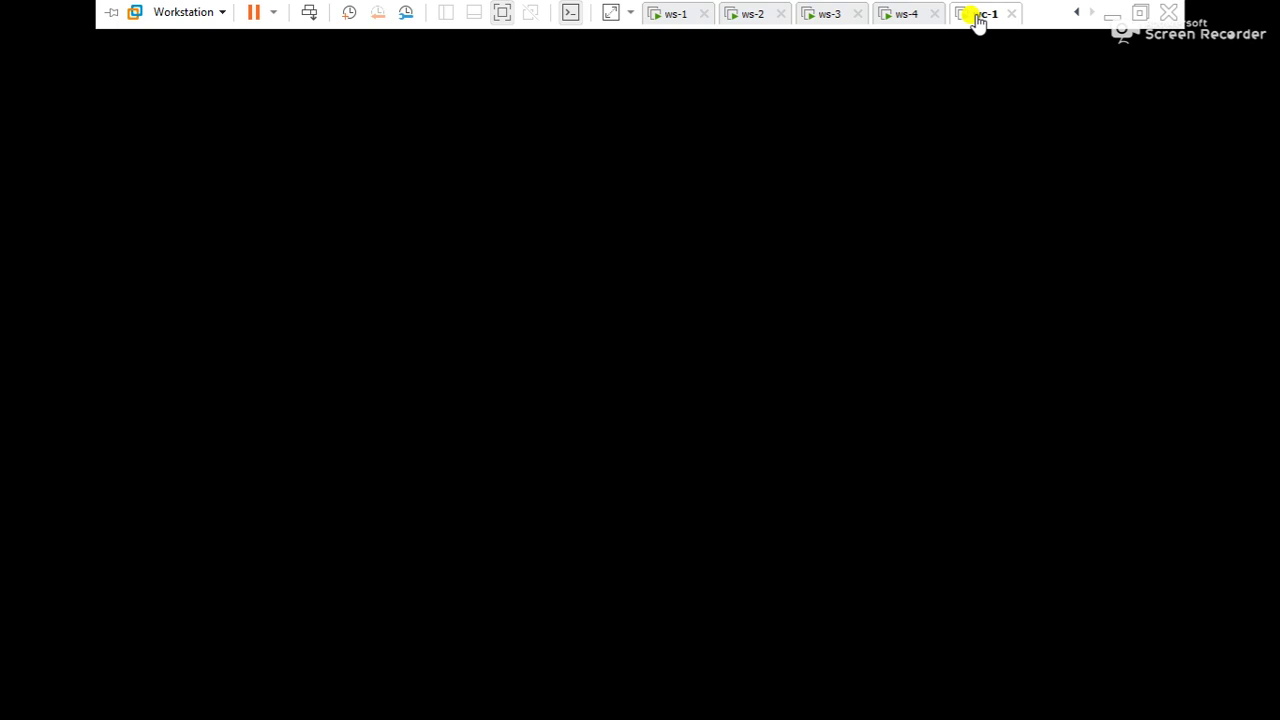
{"action": "left_click", "coordinate": [677, 17]}
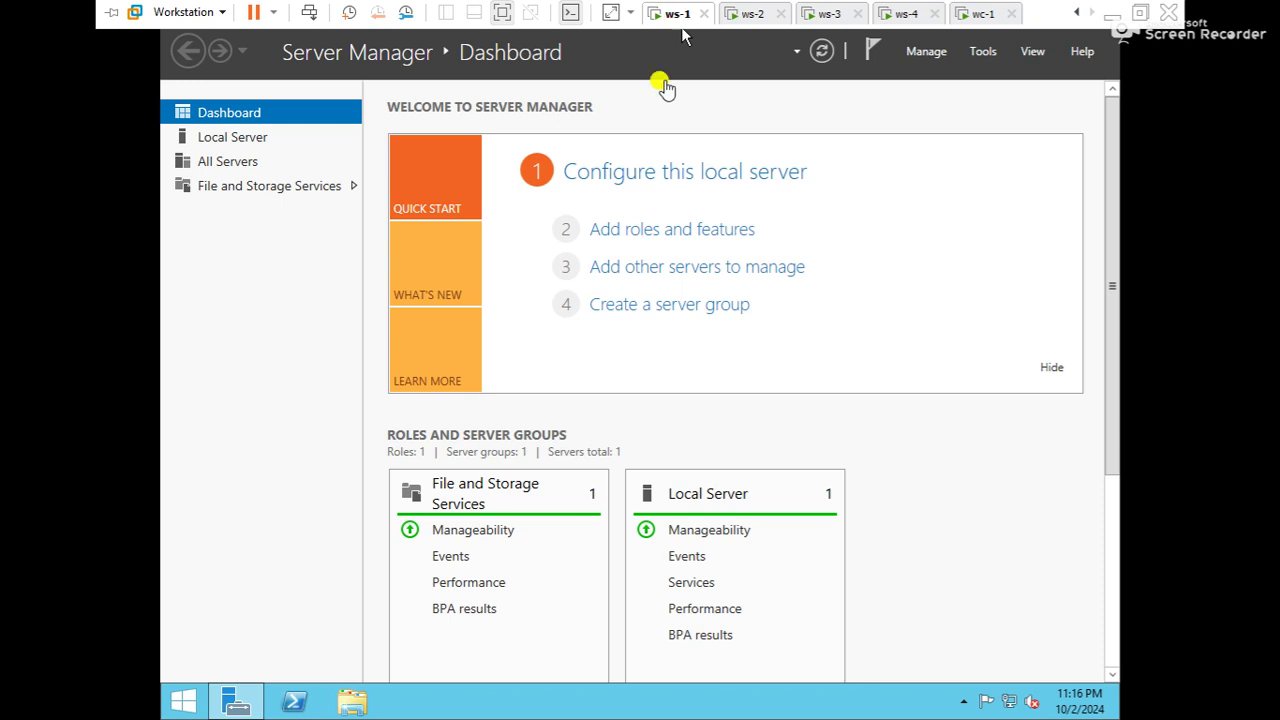
Run sysdm.cpl on ws-1 and confirm the full computer name is WS-1
{"action": "left_click", "coordinate": [1049, 171]}
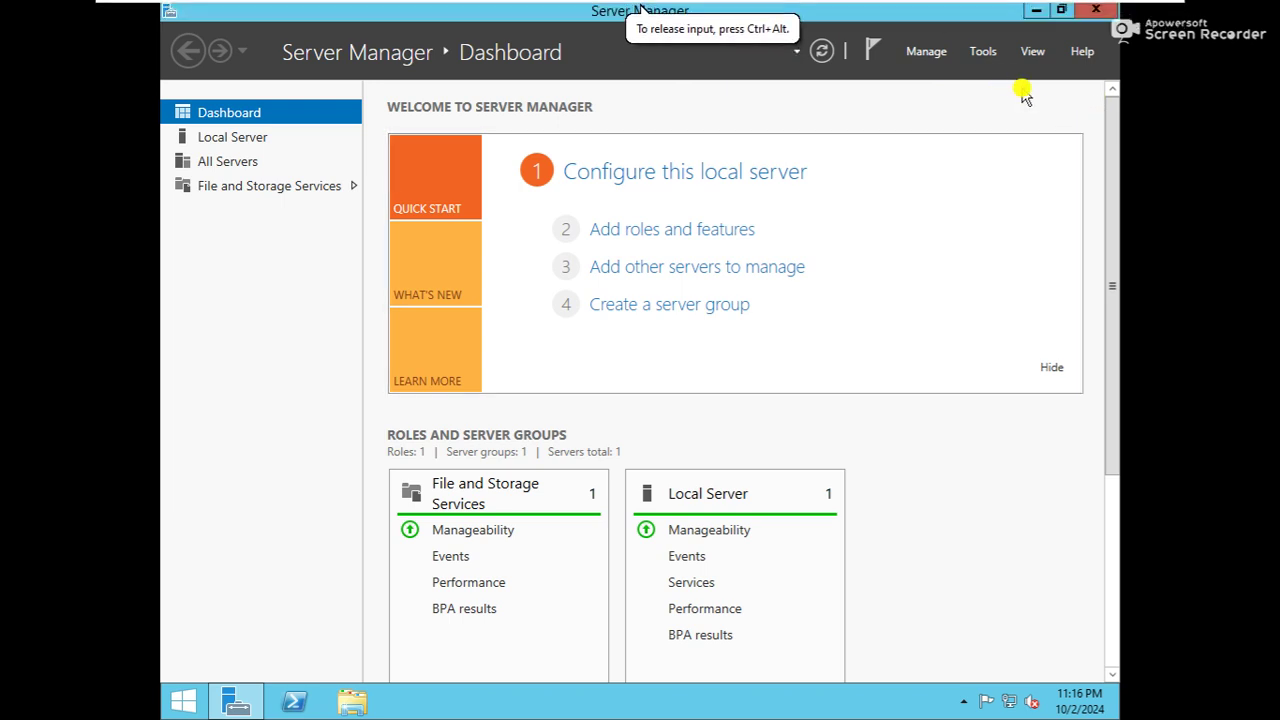
{"action": "key", "text": "super+r"}
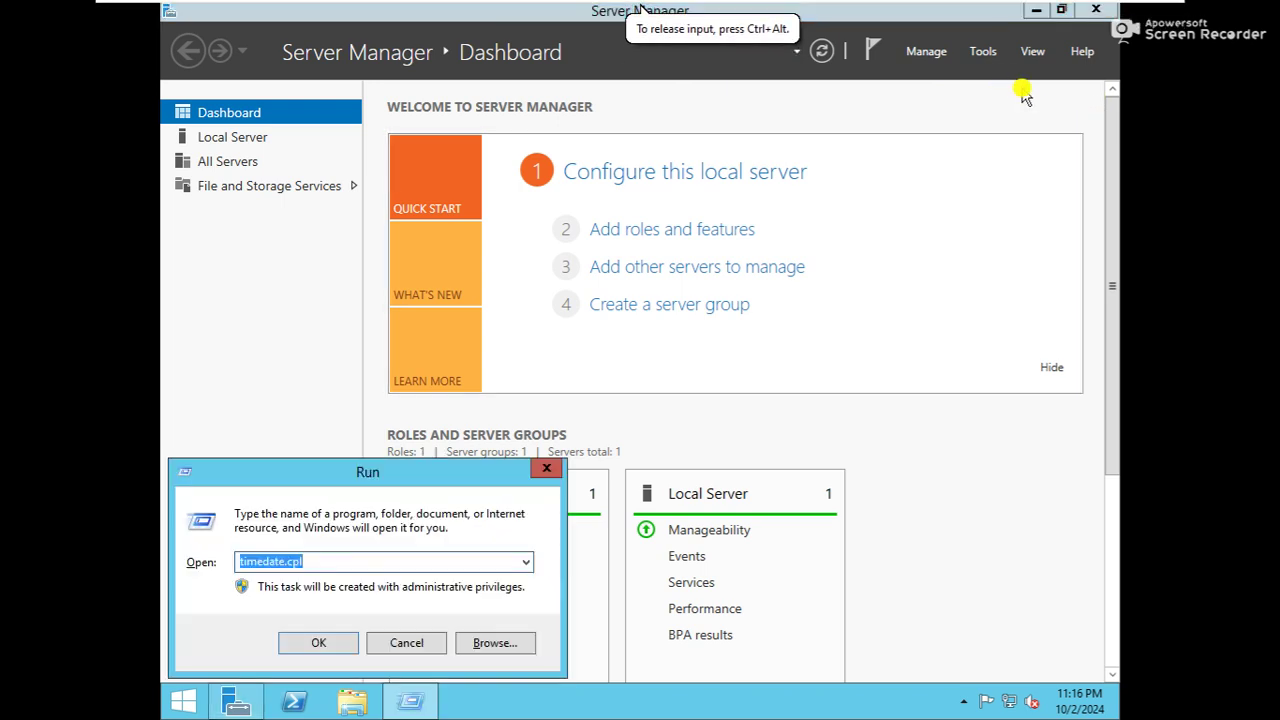
{"action": "type", "text": "syt"}
{"action": "key", "text": "BackSpace"}
{"action": "type", "text": "s"}
{"action": "key", "text": "Down"}
{"action": "key", "text": "Return"}
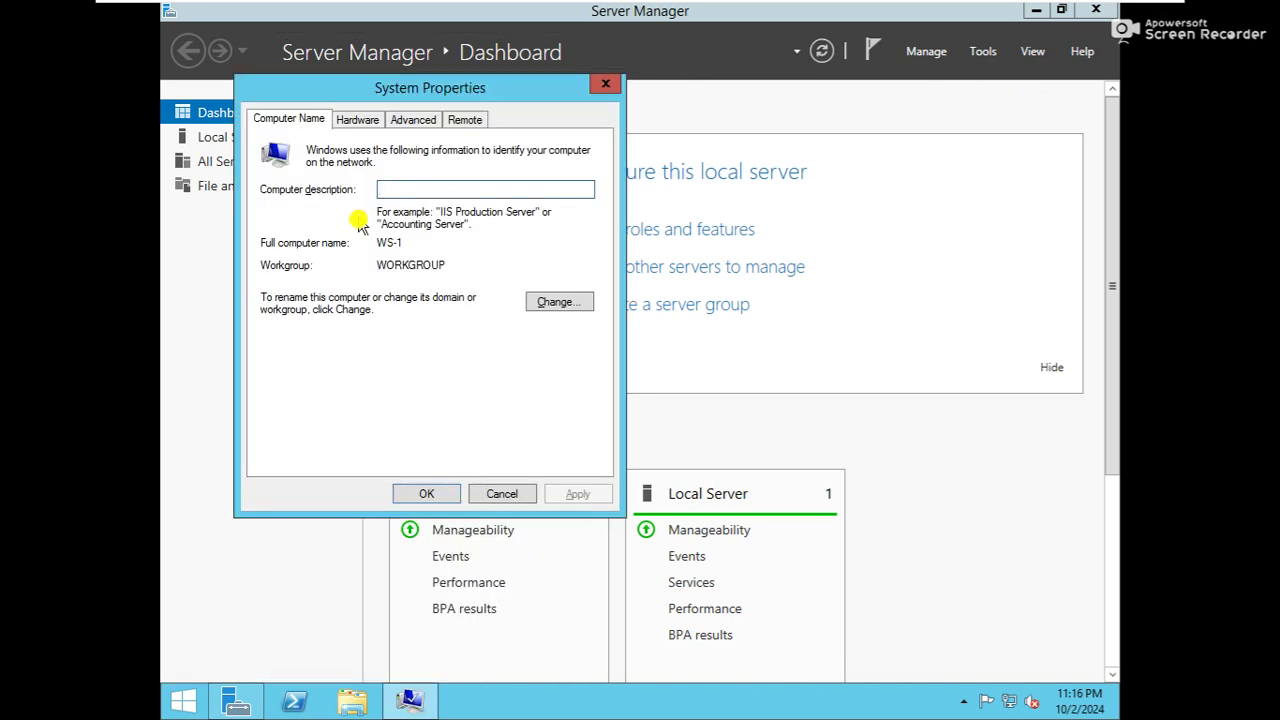
{"action": "left_click_drag", "start_coordinate": [376, 243], "coordinate": [409, 242]}
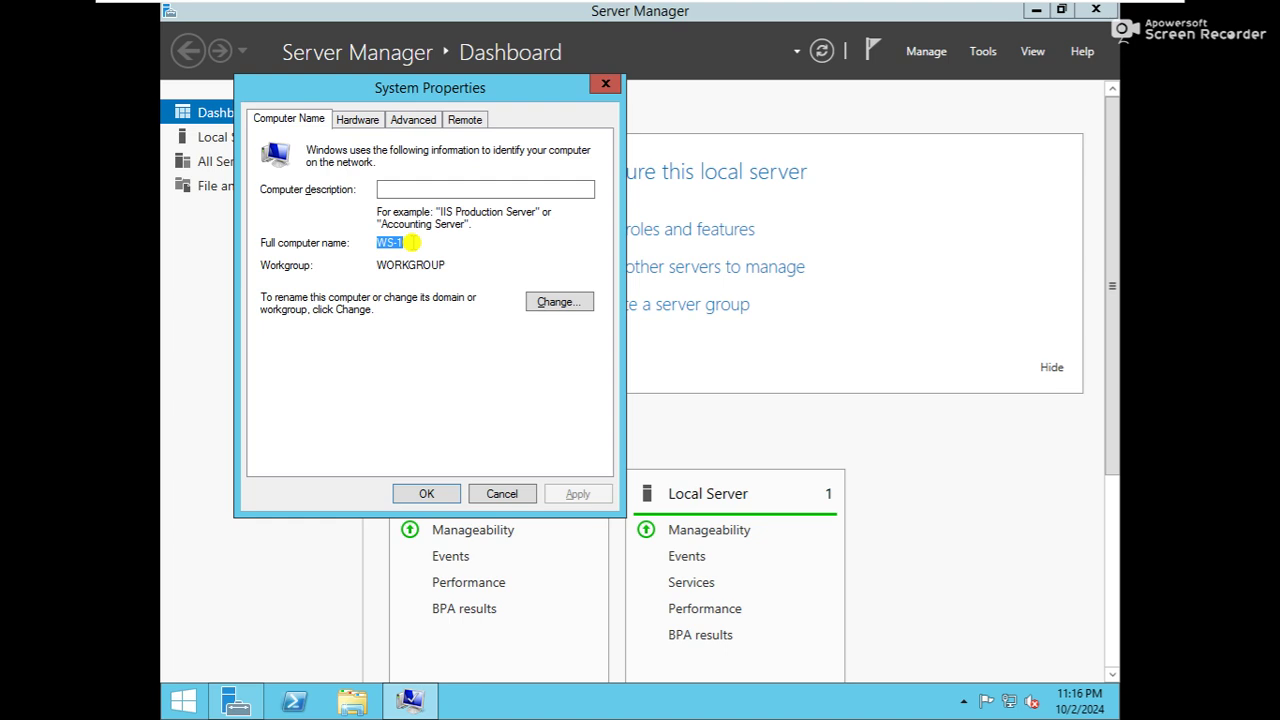
{"action": "left_click", "coordinate": [604, 84]}
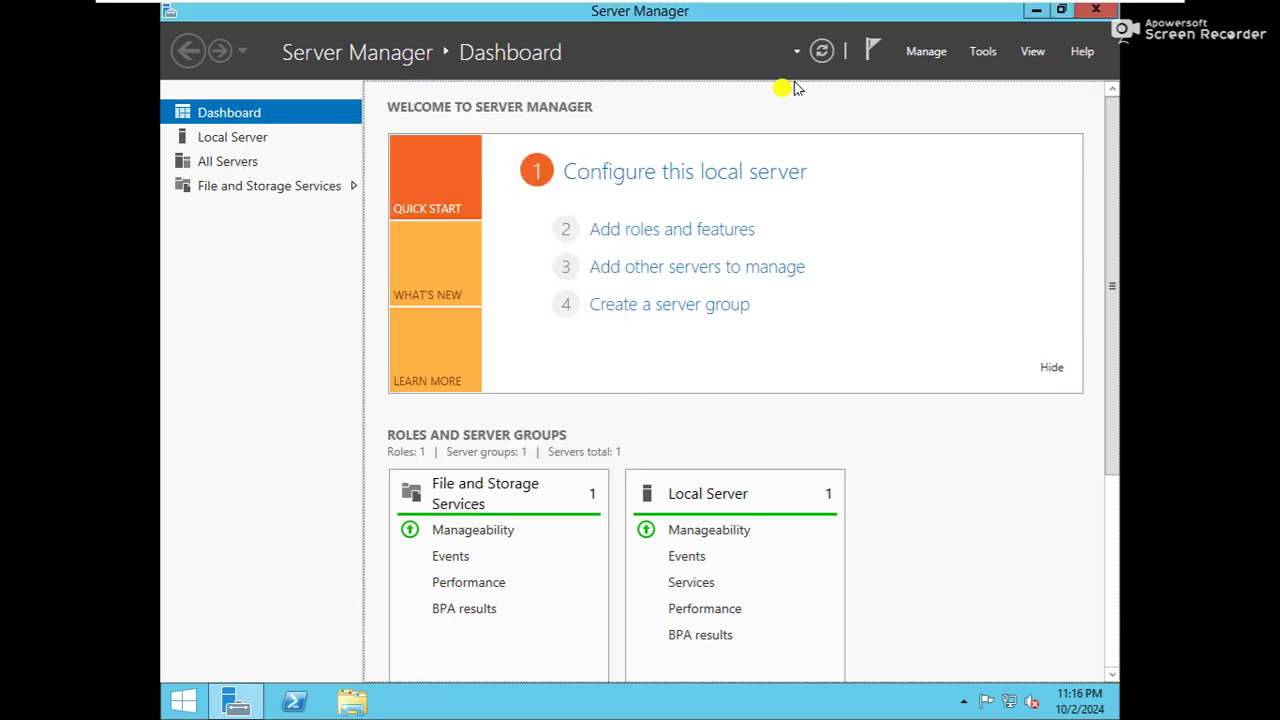
Reopen and close System Properties, then minimize Server Manager to show the desktop
{"action": "key", "text": "super+r"}
{"action": "key", "text": "Return"}
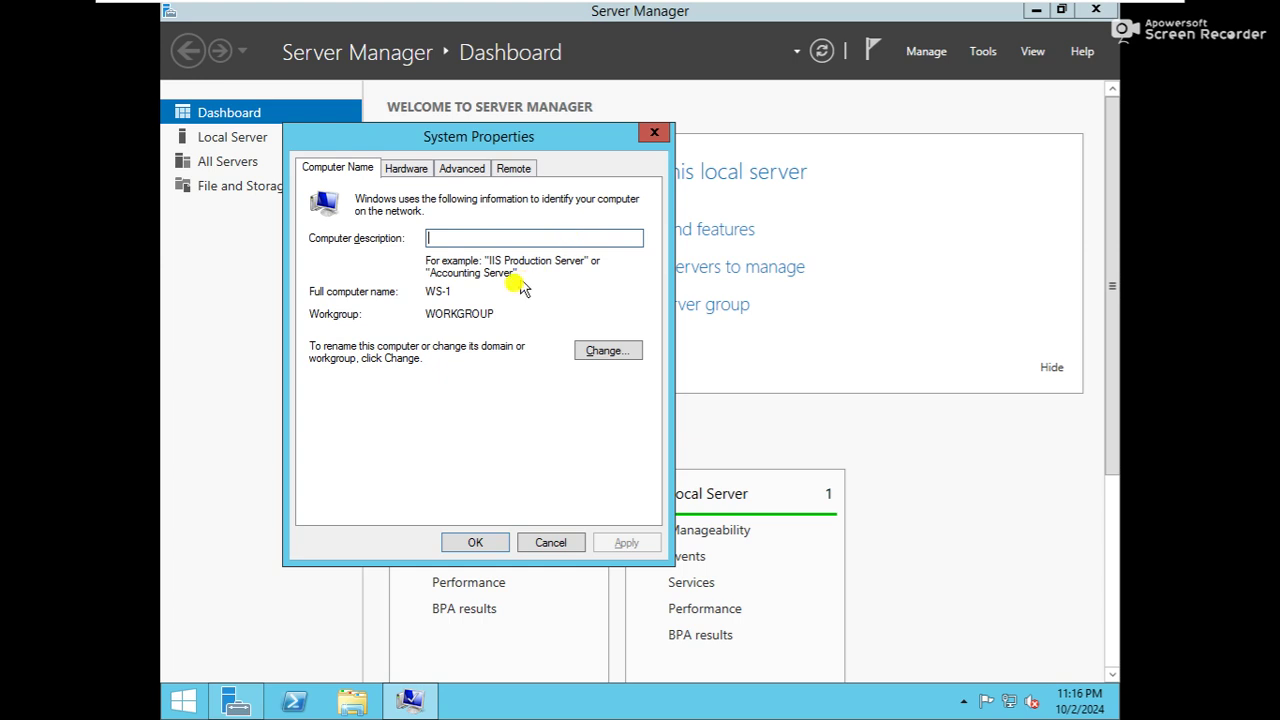
{"action": "left_click", "coordinate": [654, 132]}
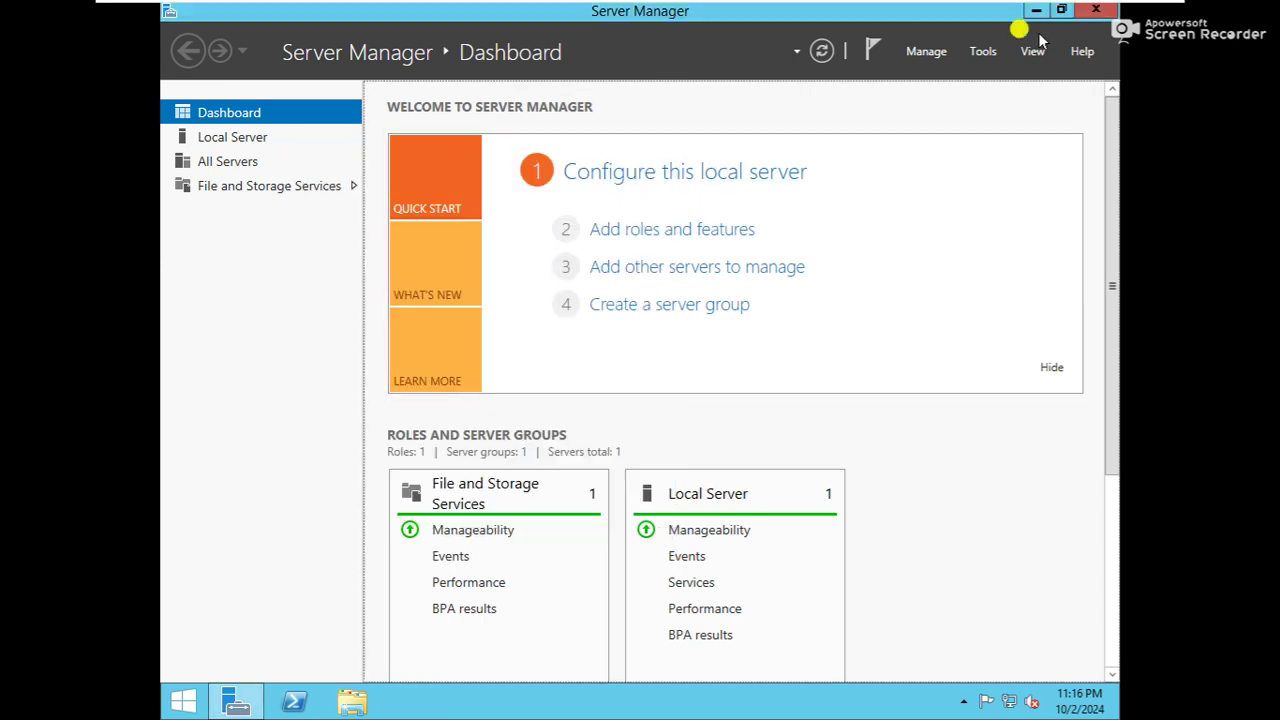
{"action": "left_click", "coordinate": [1036, 10]}
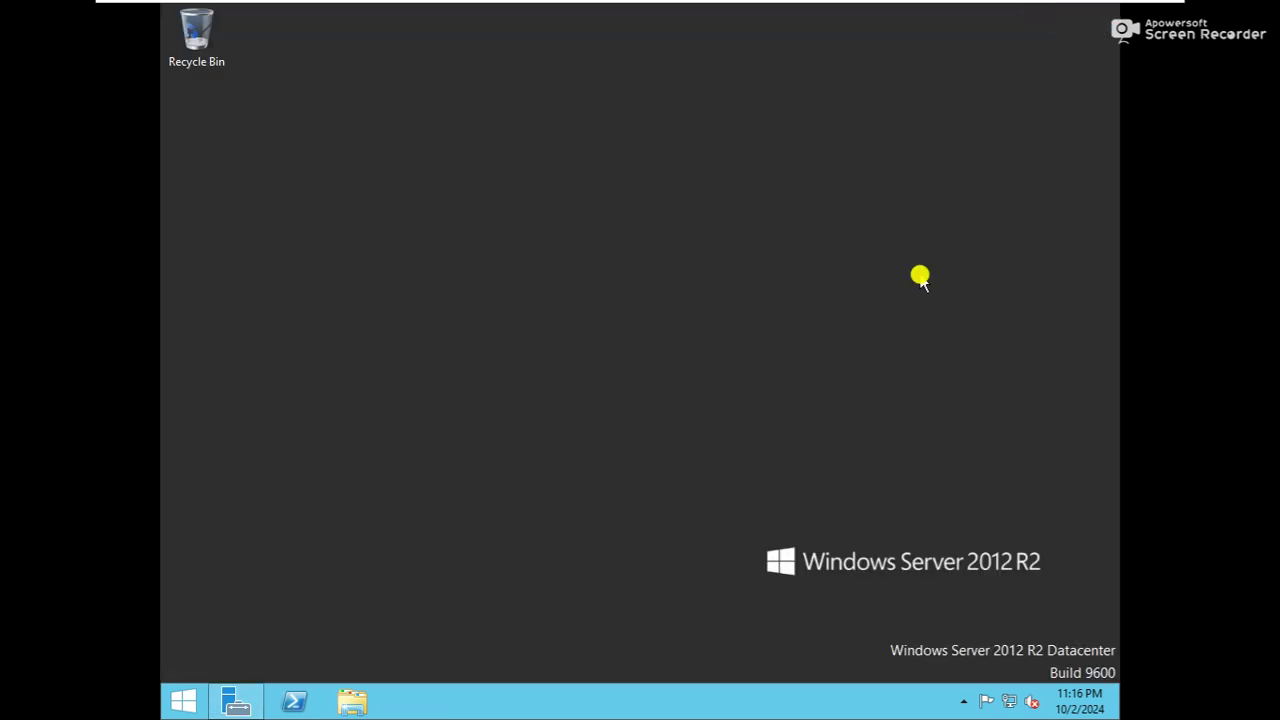
Run timedate.cpl to review the server's date, time and UTC+05:30 time zone
{"action": "key", "text": "super+r"}
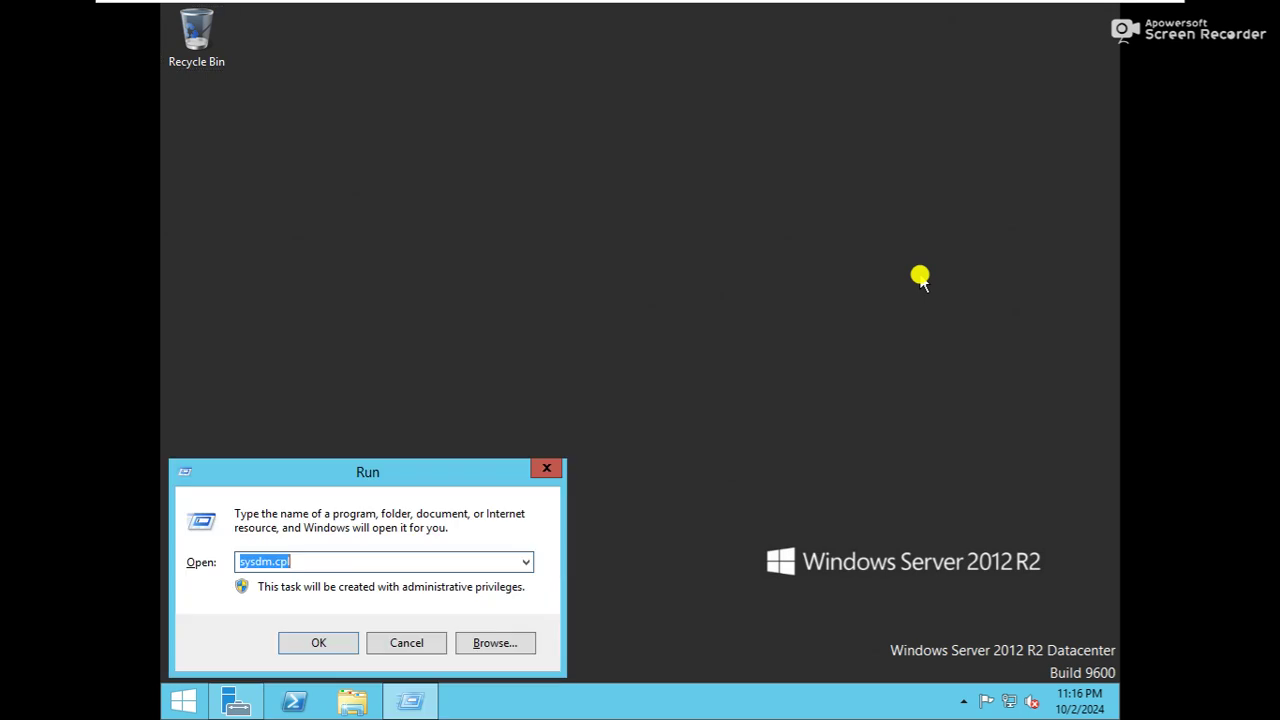
{"action": "type", "text": "tim"}
{"action": "key", "text": "Down"}
{"action": "key", "text": "Return"}
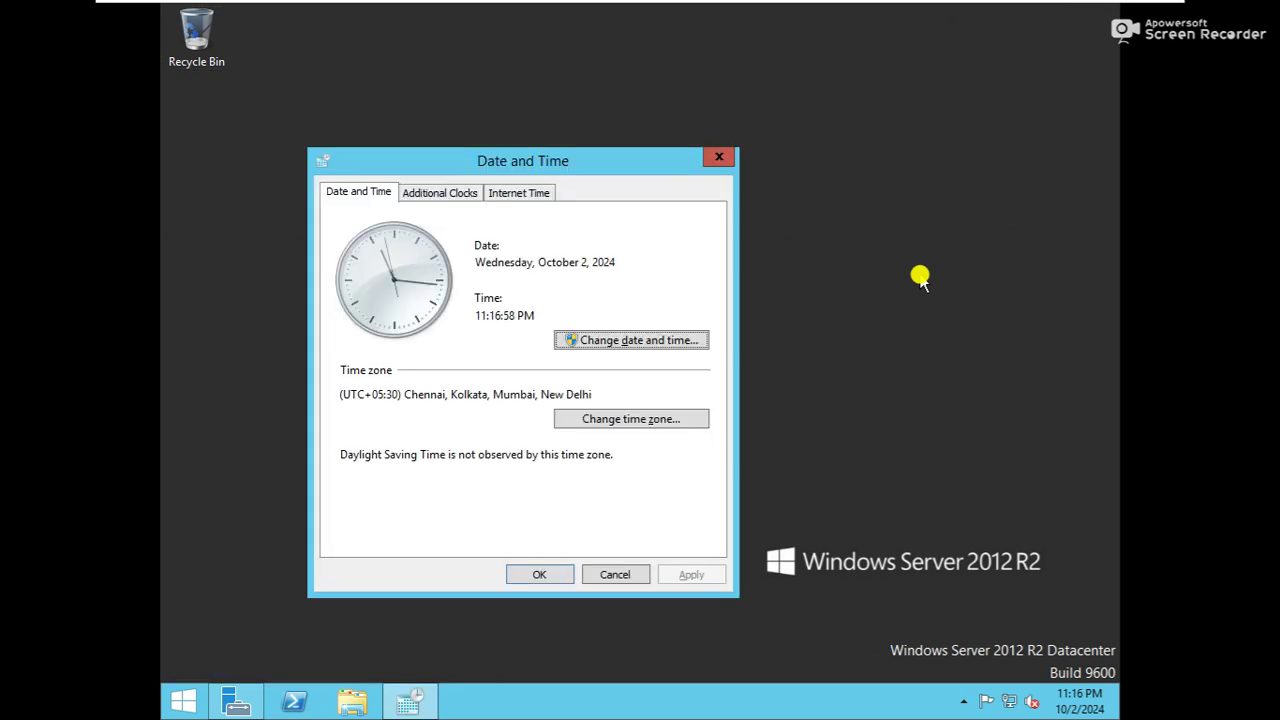
{"action": "left_click", "coordinate": [719, 158]}
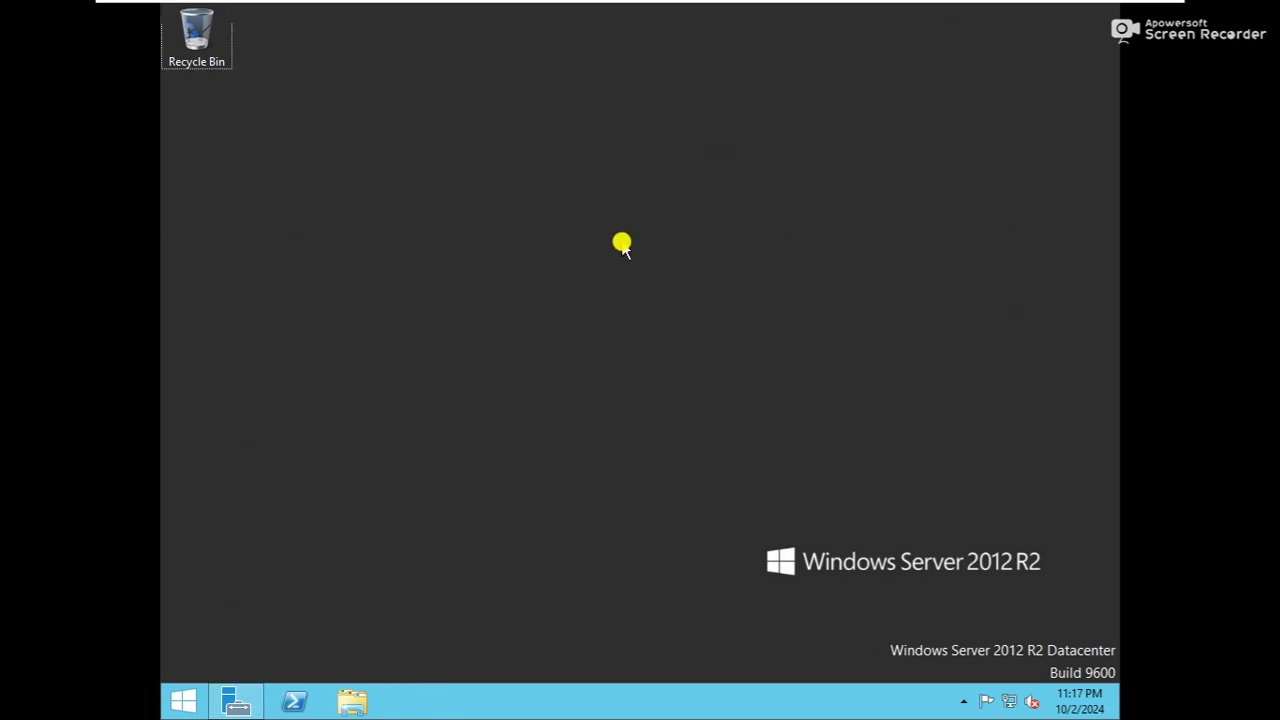
Enter ncpa.cpl in the Run box, refresh the desktop, and move the Run dialog up
{"action": "key", "text": "super+r"}
{"action": "type", "text": "ncp"}
{"action": "key", "text": "Down"}
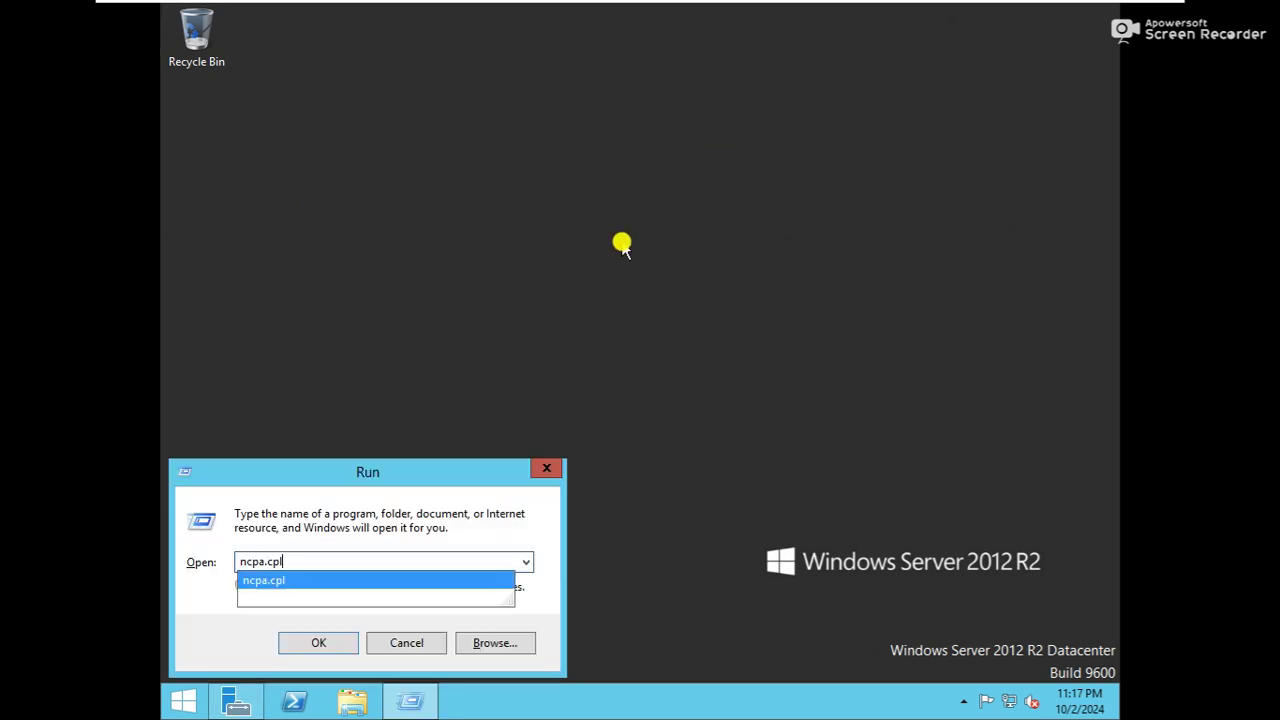
{"action": "key", "text": "Return"}
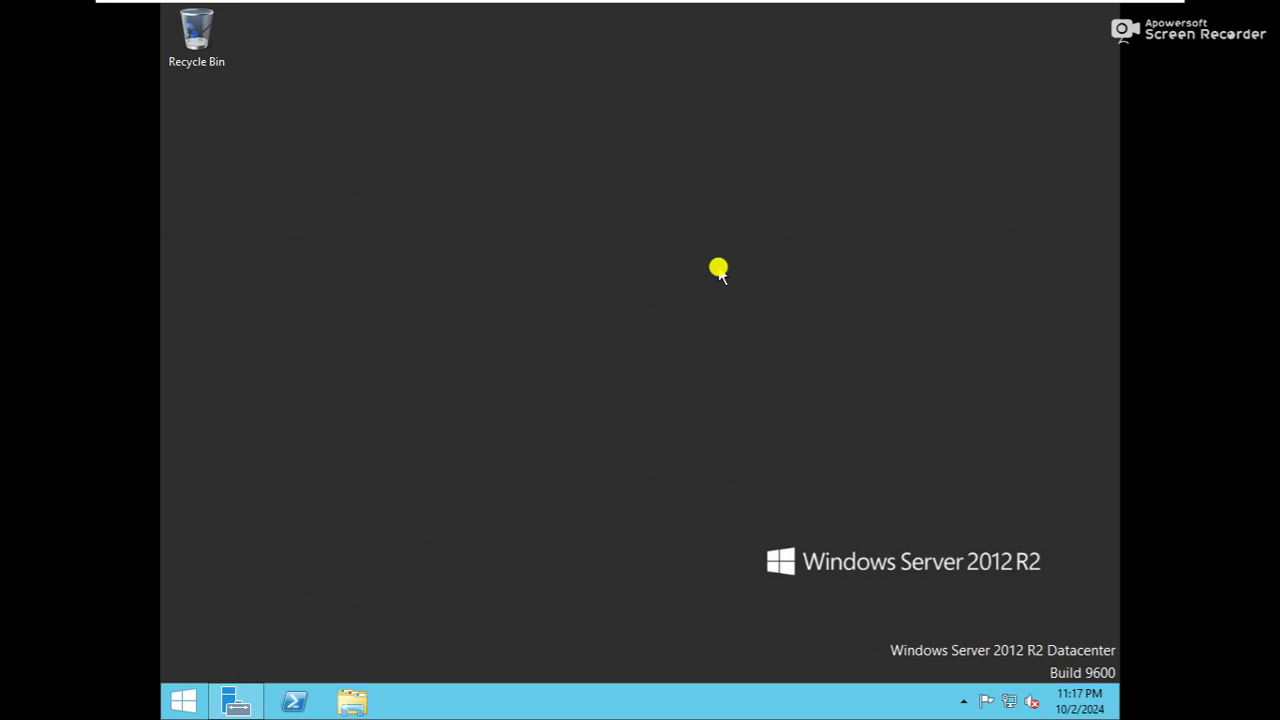
{"action": "right_click", "coordinate": [515, 446]}
{"action": "left_click", "coordinate": [566, 494]}
{"action": "mouse_move", "coordinate": [830, 5]}
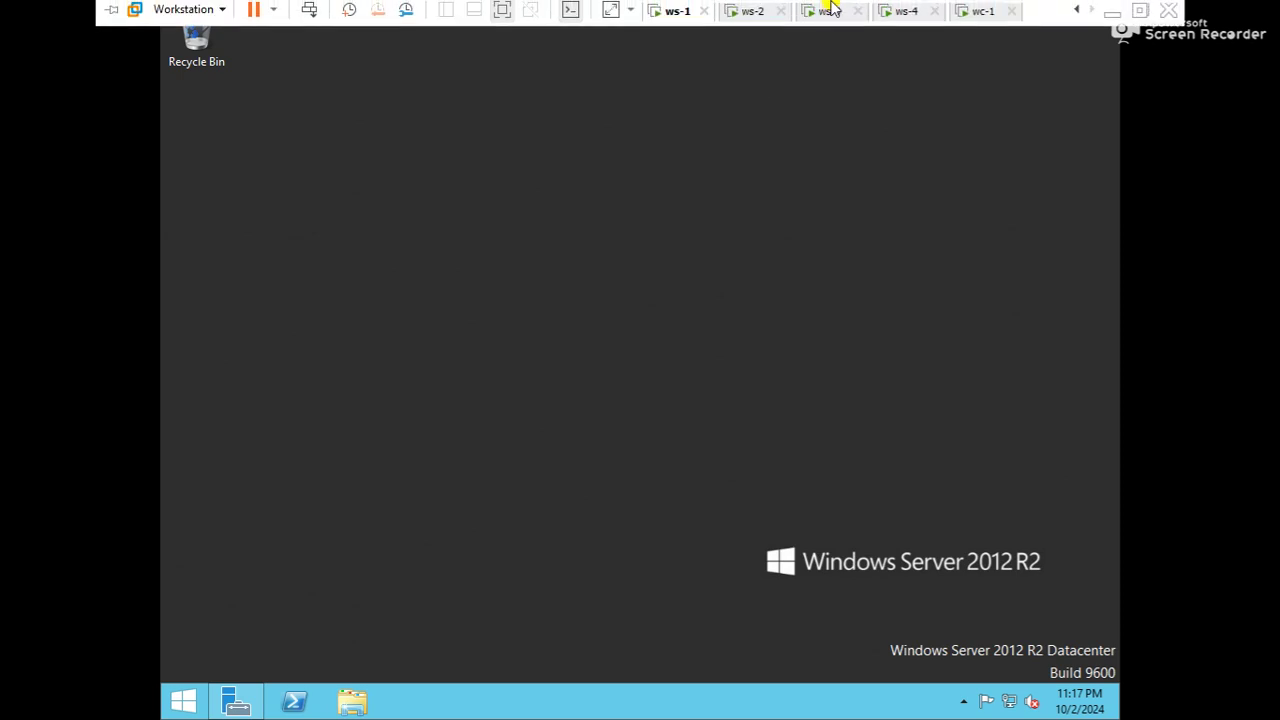
{"action": "right_click", "coordinate": [728, 168]}
{"action": "key", "text": "super+r"}
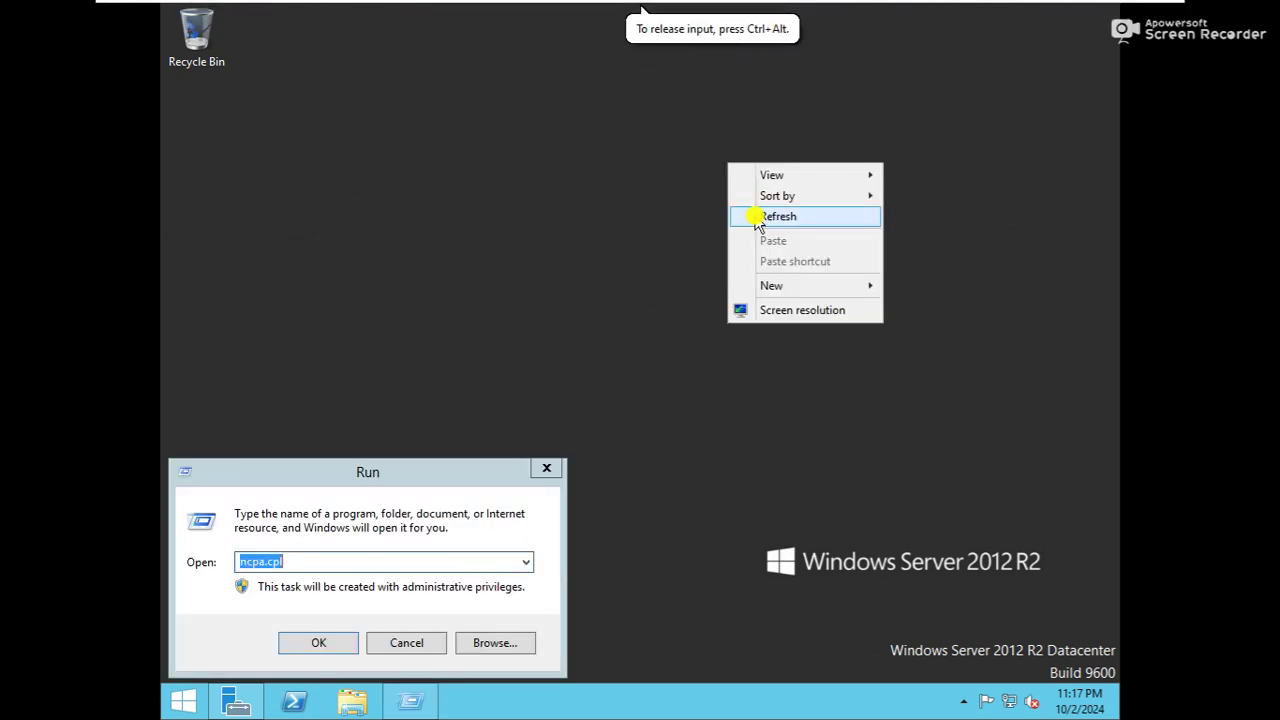
{"action": "left_click", "coordinate": [749, 215]}
{"action": "left_click", "coordinate": [325, 520]}
{"action": "left_click_drag", "start_coordinate": [337, 477], "coordinate": [386, 366]}
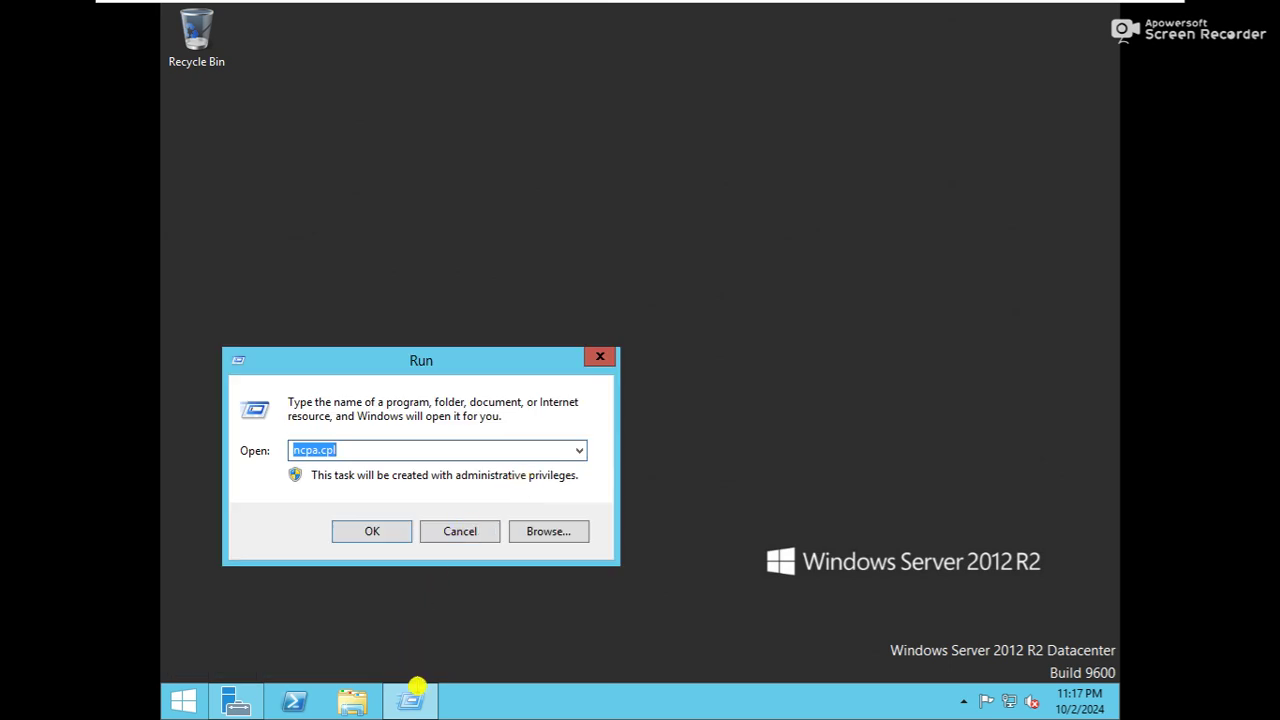
Launch ncpa.cpl and open the IPv4 properties of the Ethernet0 connection
{"action": "left_click", "coordinate": [409, 451]}
{"action": "left_click", "coordinate": [372, 533]}
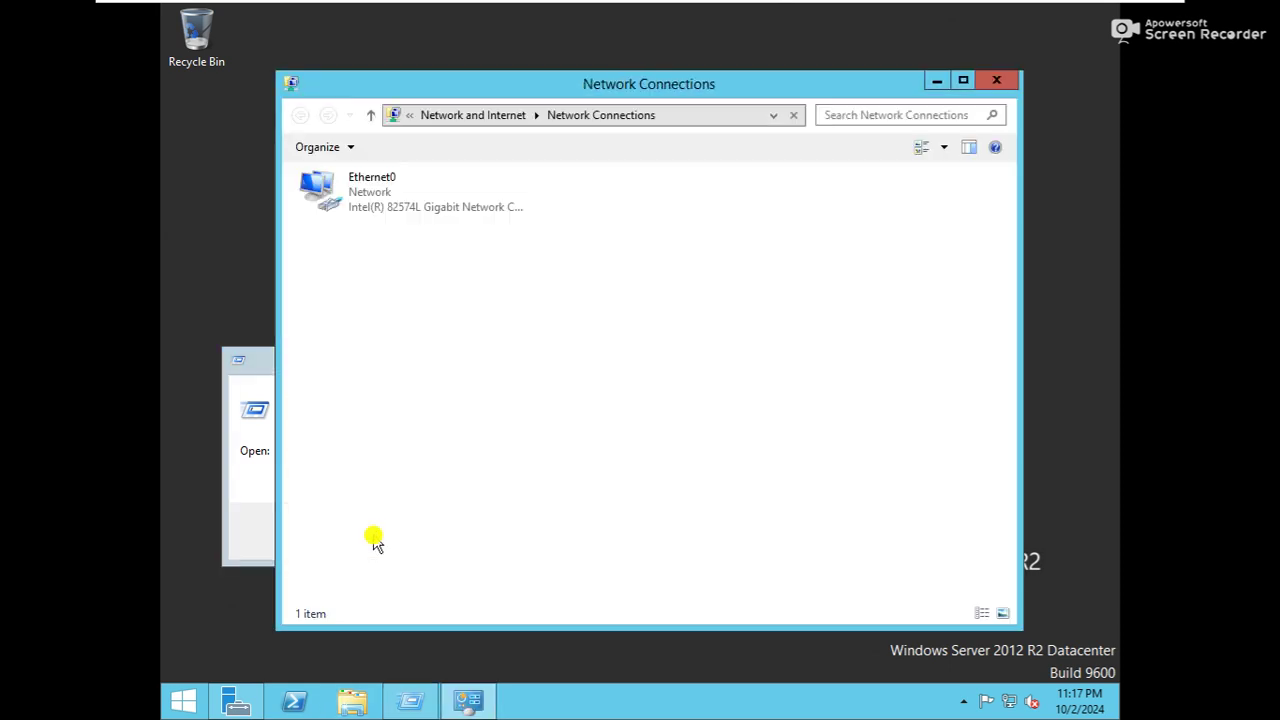
{"action": "left_click", "coordinate": [418, 217]}
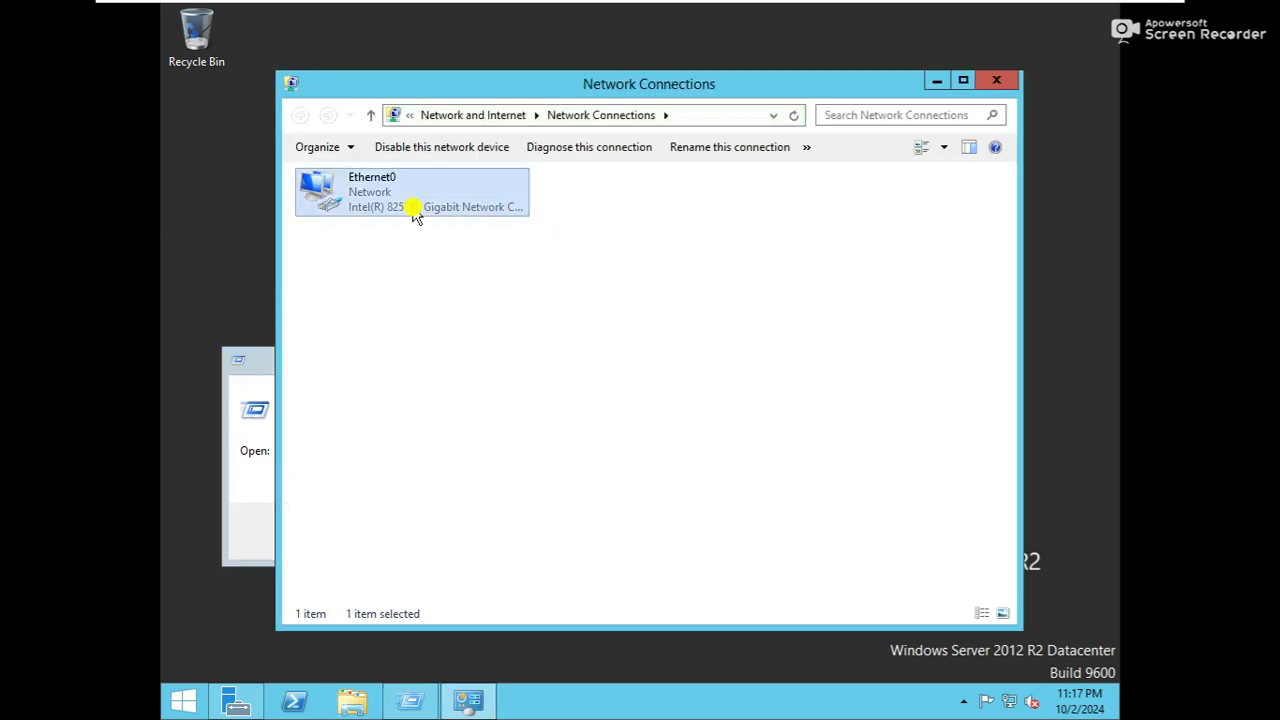
{"action": "double_click", "coordinate": [415, 213]}
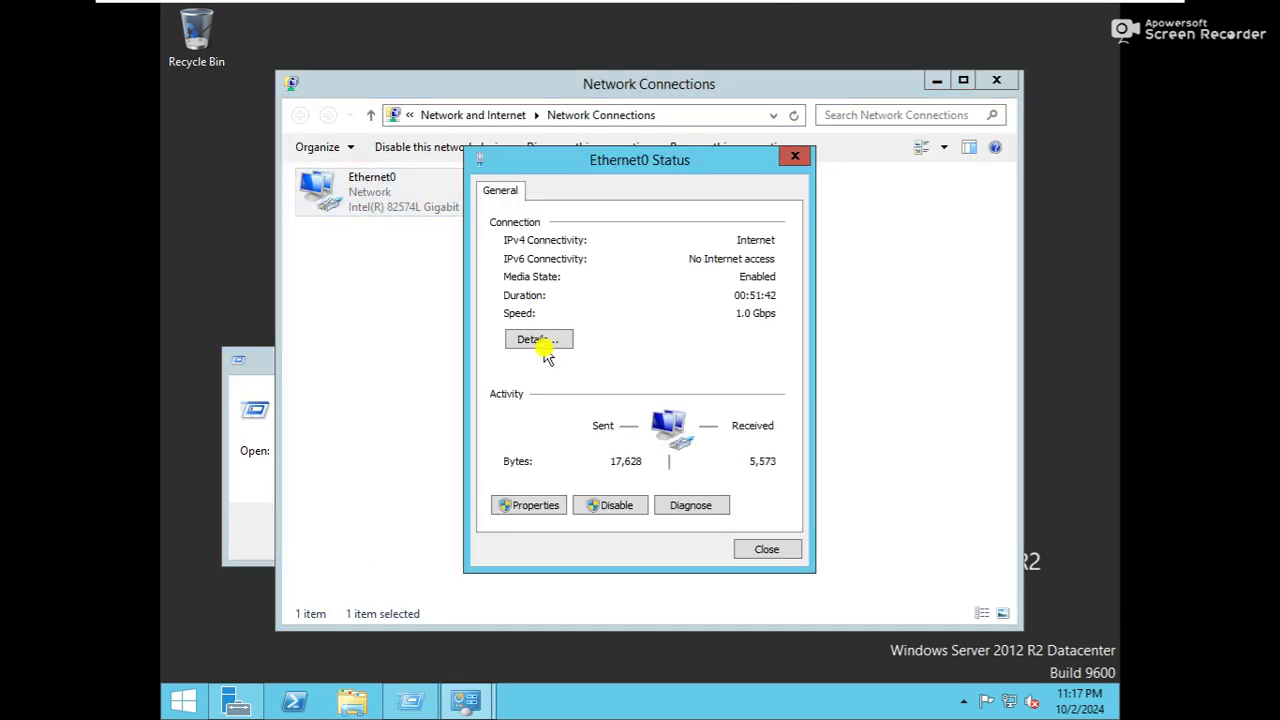
{"action": "left_click", "coordinate": [530, 508]}
{"action": "double_click", "coordinate": [620, 440]}
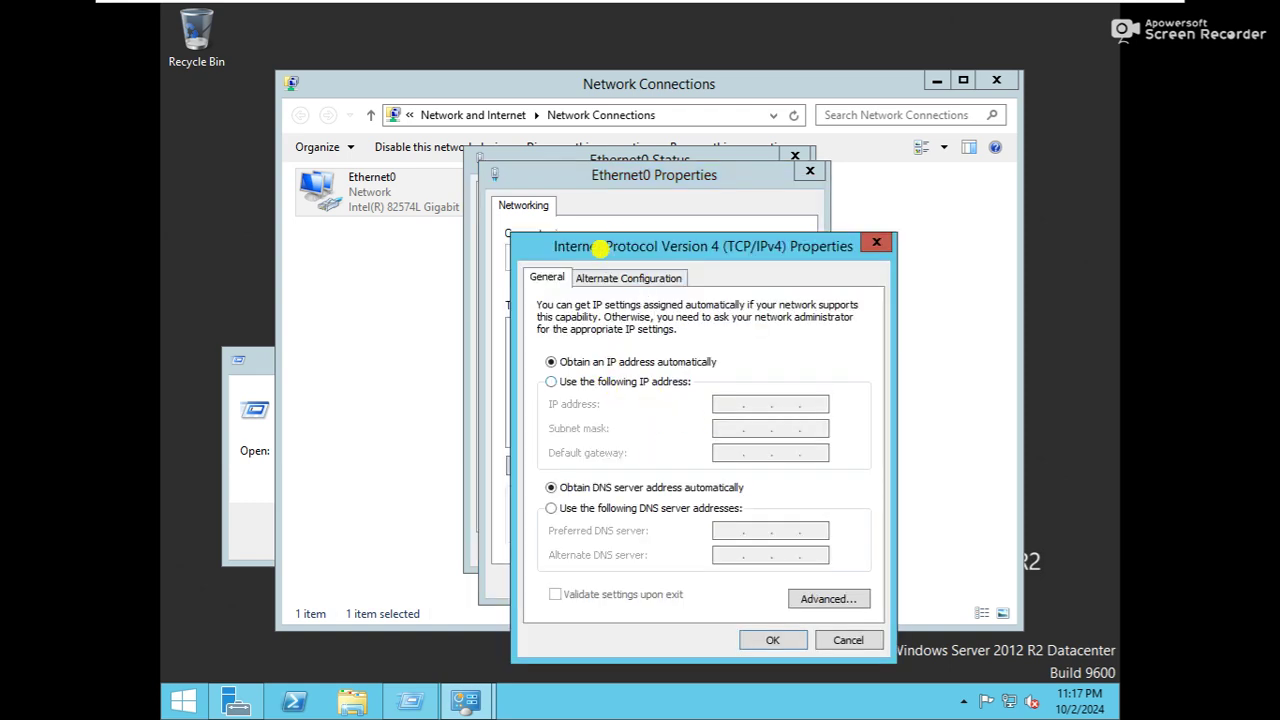
{"action": "left_click_drag", "start_coordinate": [606, 262], "coordinate": [577, 233]}
Set static IP 192.168.100.1, mask 255.255.255.0, preferred DNS 192.168.100.1, then save and recheck
{"action": "left_click", "coordinate": [606, 355]}
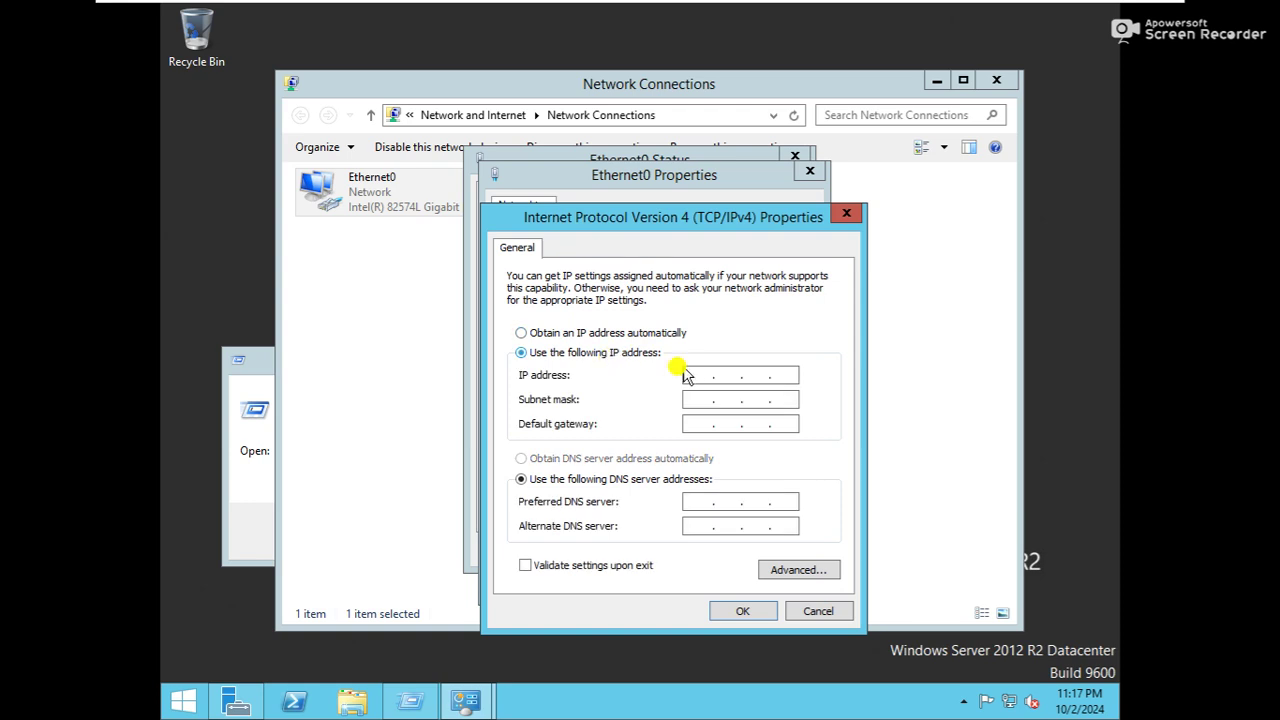
{"action": "left_click", "coordinate": [583, 333]}
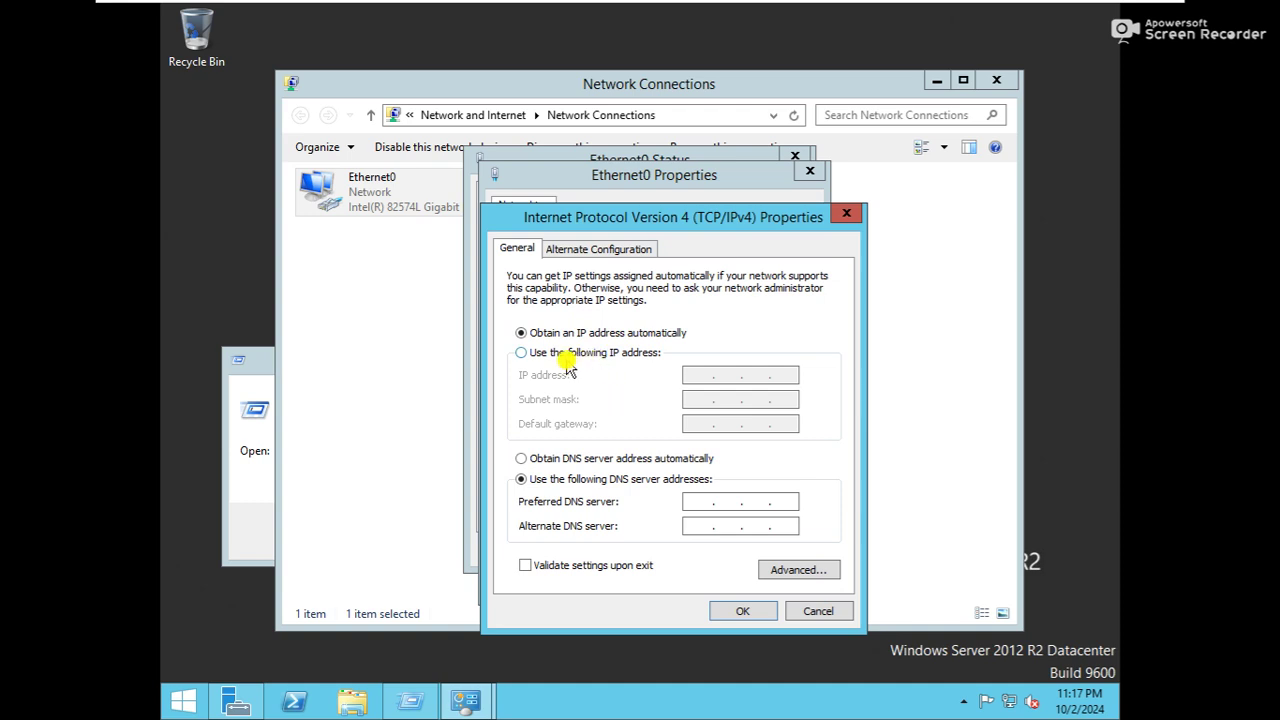
{"action": "left_click", "coordinate": [567, 360]}
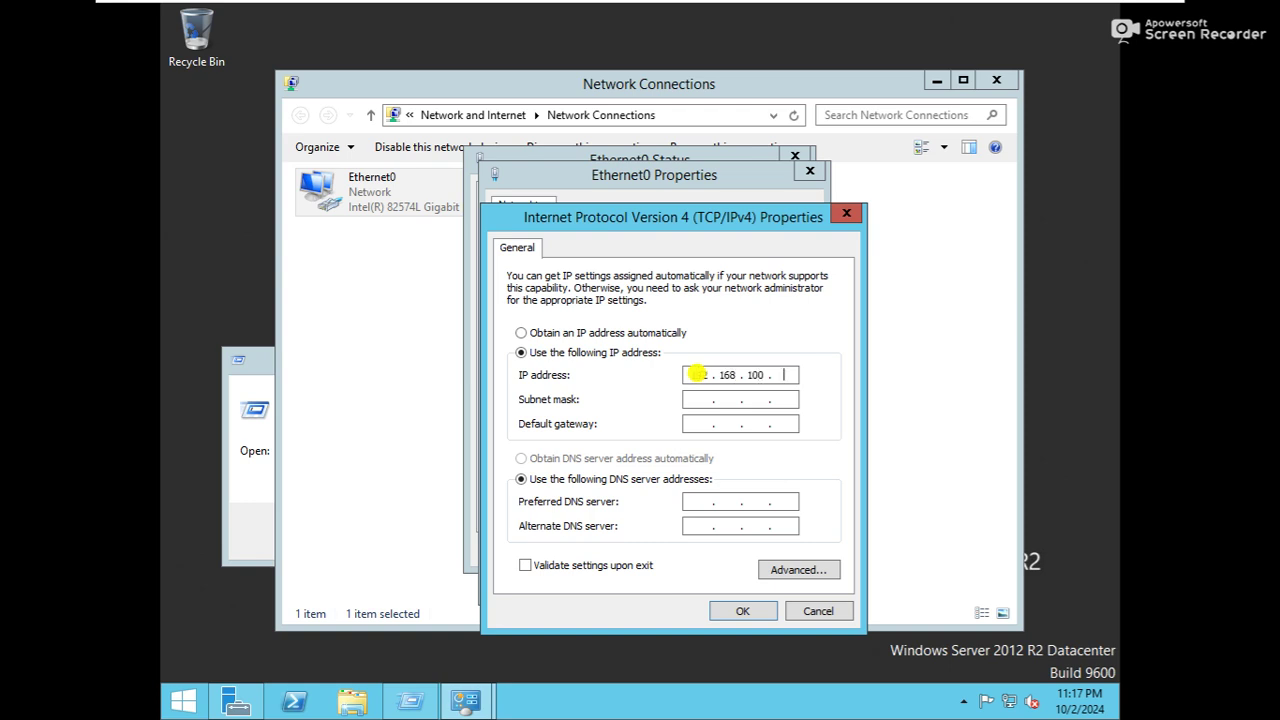
{"action": "key", "text": "Tab"}
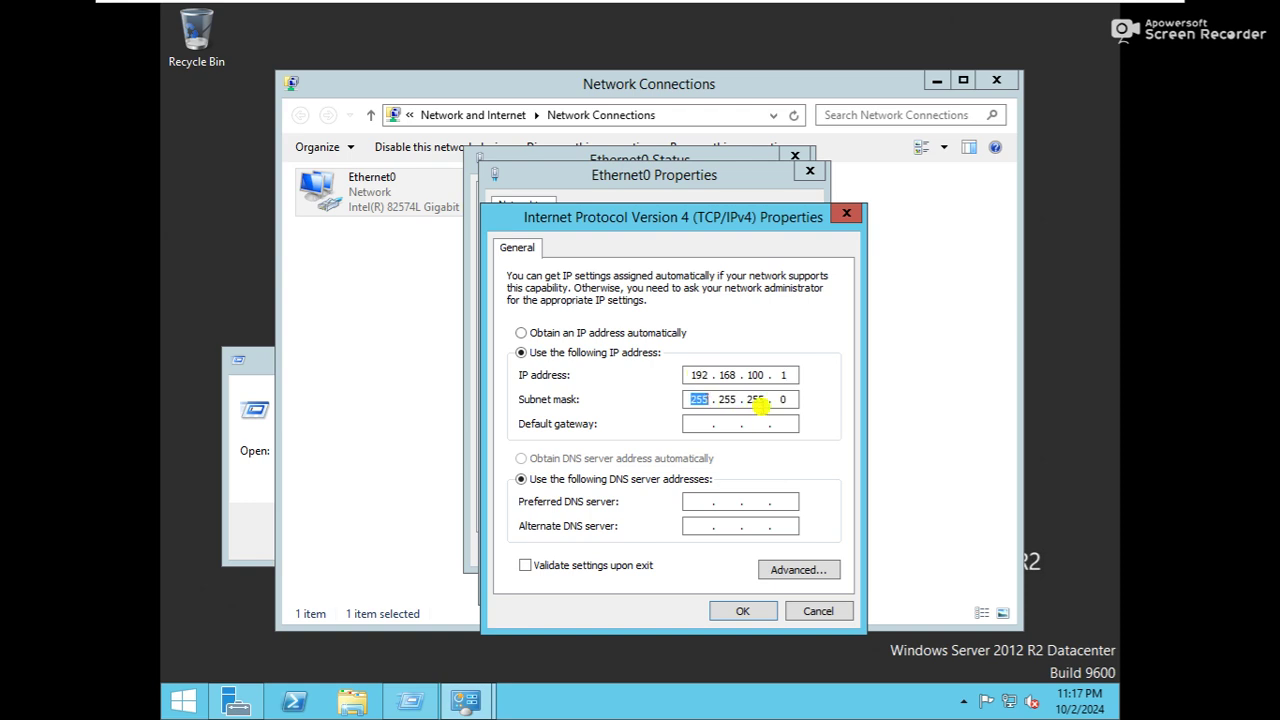
{"action": "left_click", "coordinate": [695, 501]}
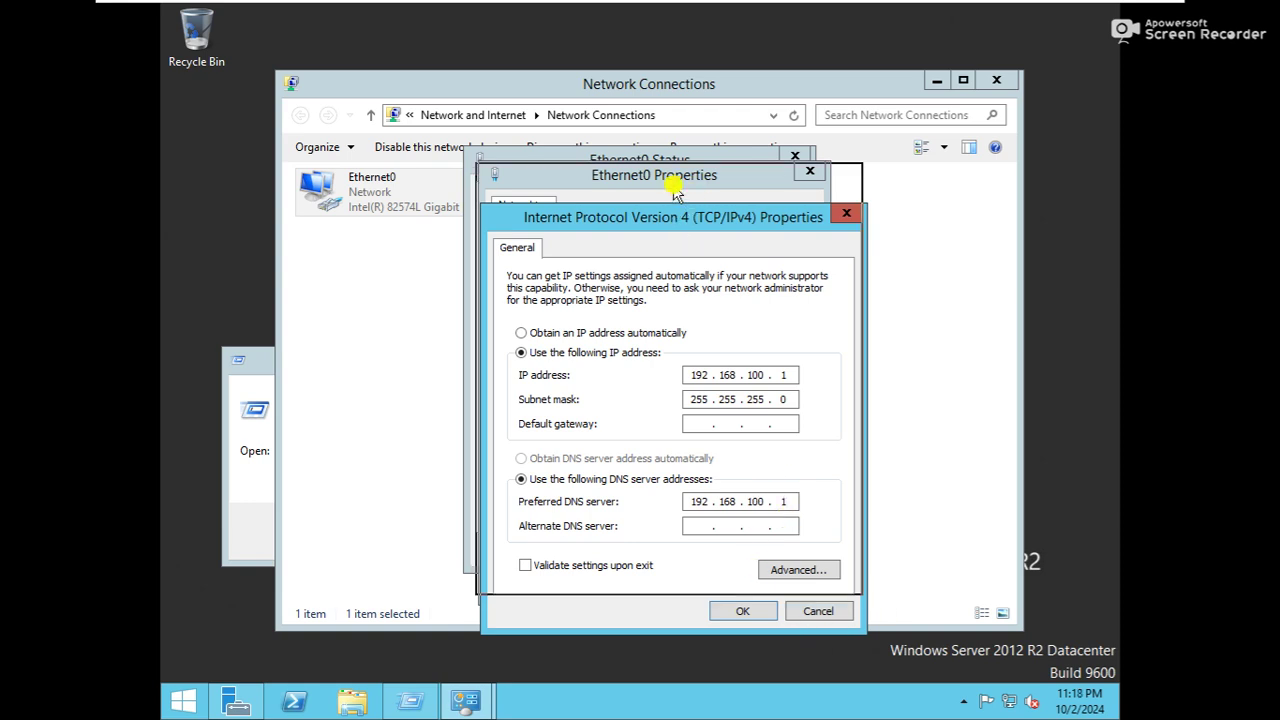
{"action": "left_click_drag", "start_coordinate": [678, 230], "coordinate": [674, 188]}
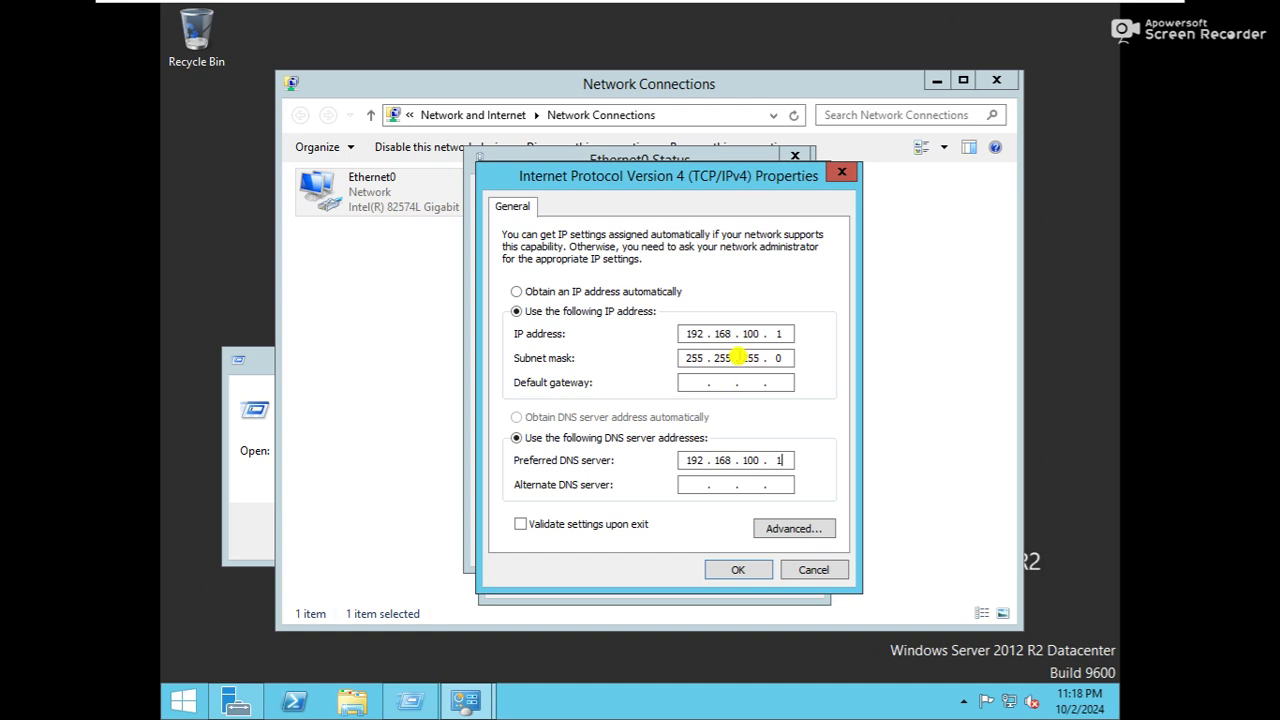
{"action": "left_click_drag", "start_coordinate": [741, 334], "coordinate": [777, 333]}
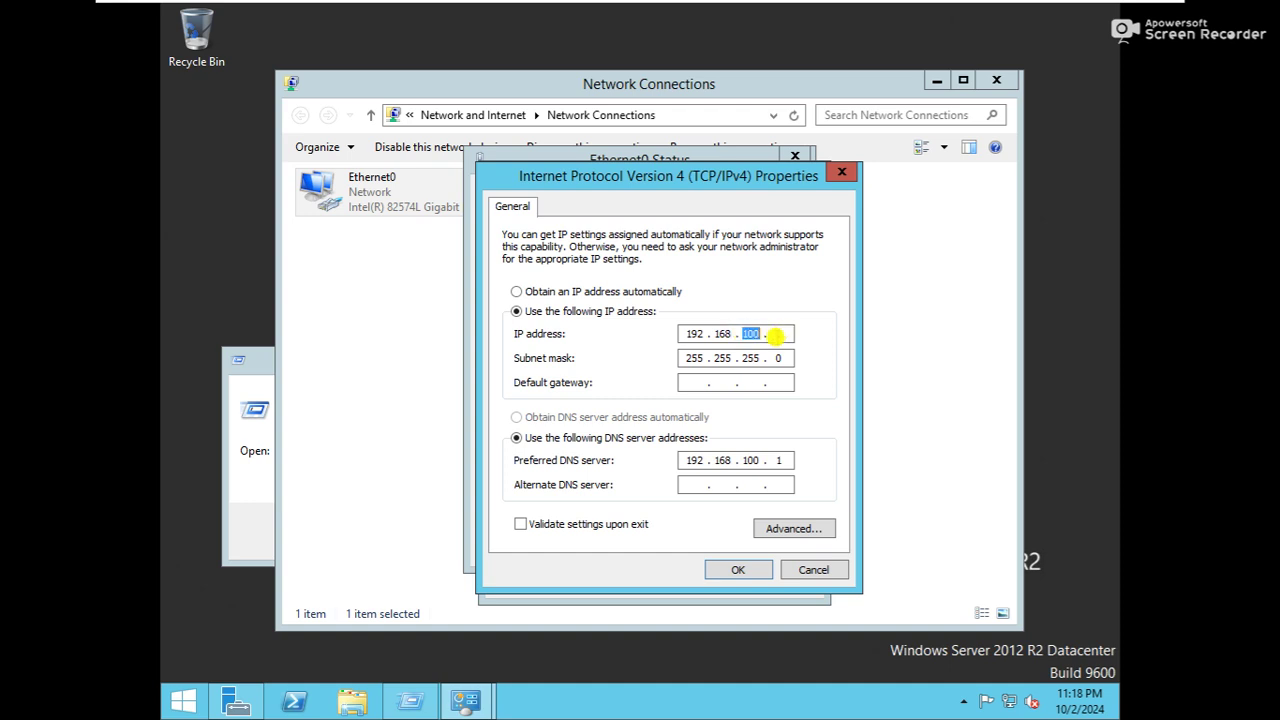
{"action": "left_click_drag", "start_coordinate": [745, 463], "coordinate": [790, 461]}
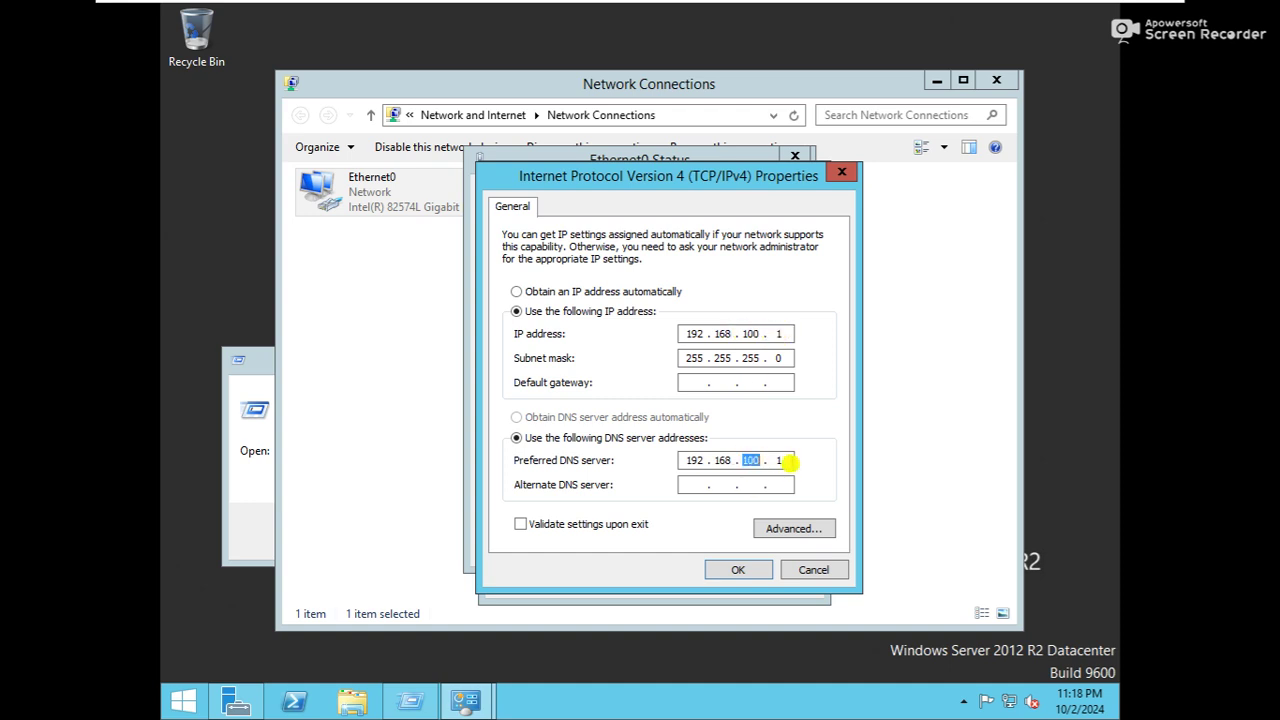
{"action": "left_click", "coordinate": [738, 572]}
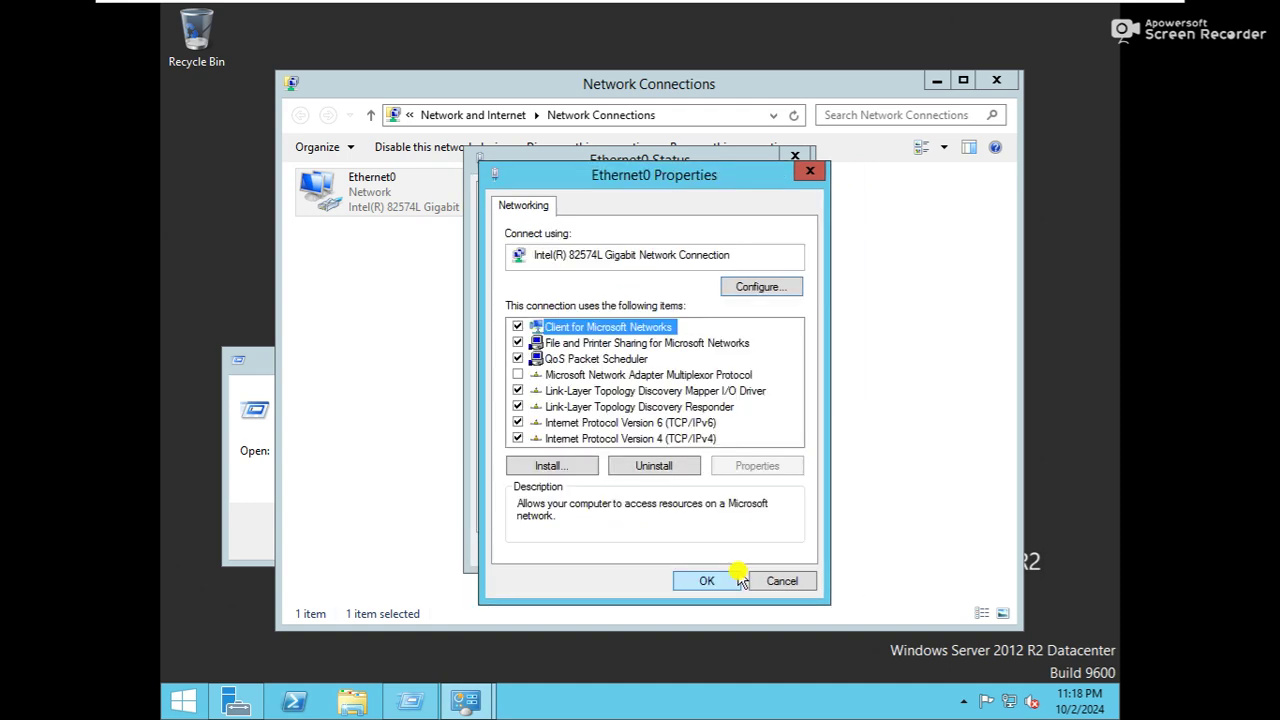
{"action": "double_click", "coordinate": [670, 440]}
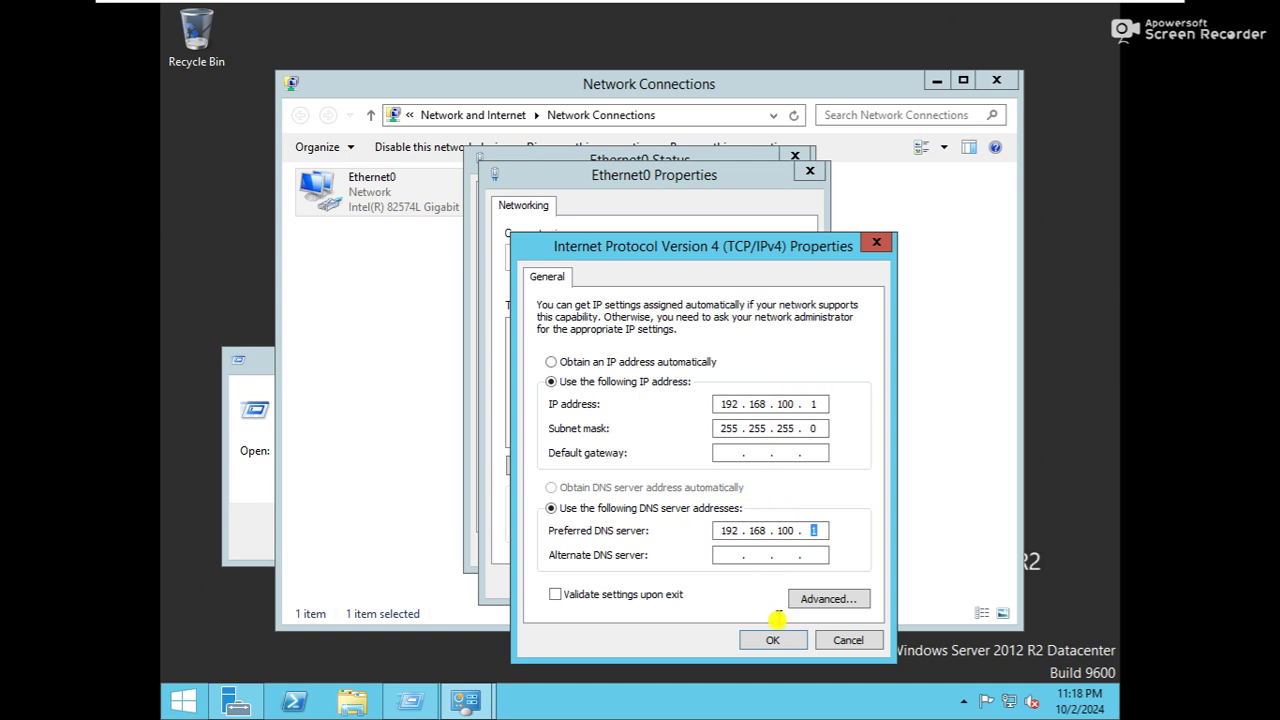
Apply Ethernet0's static IPv4 settings, close the network windows and Run dialog, and return to Server Manager
{"action": "left_click", "coordinate": [772, 640]}
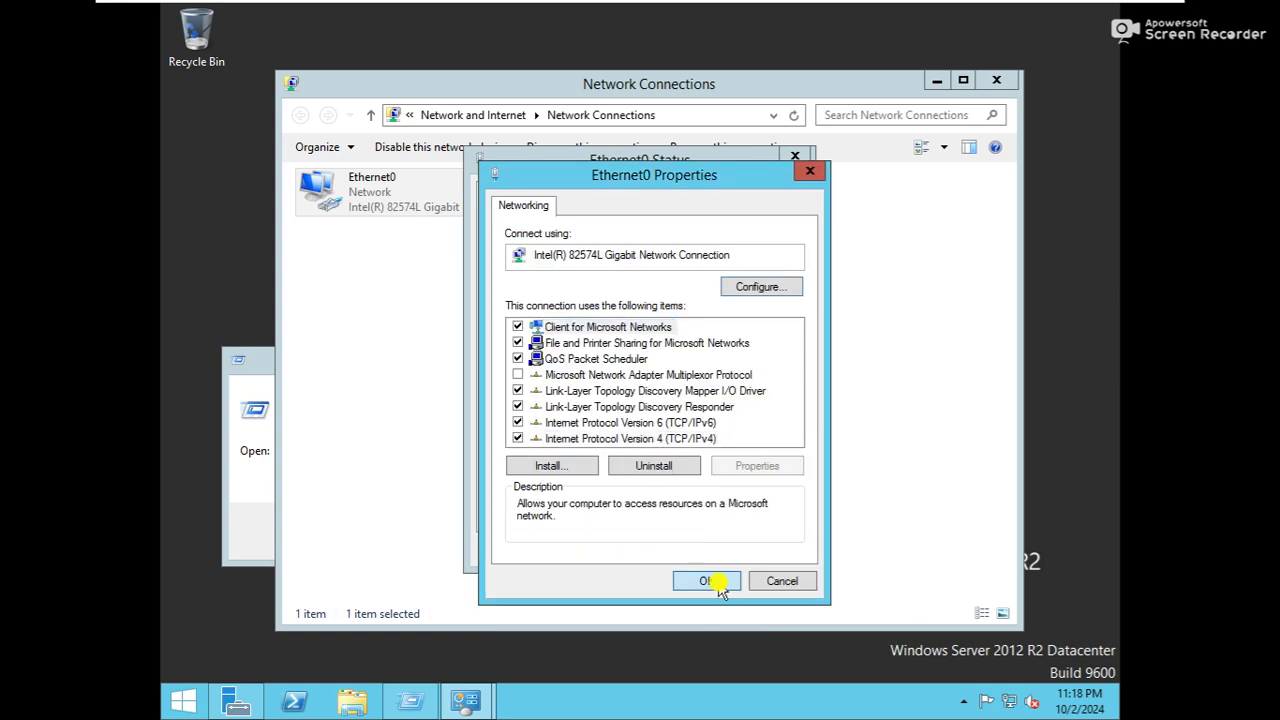
{"action": "left_click", "coordinate": [706, 582]}
{"action": "left_click", "coordinate": [752, 549]}
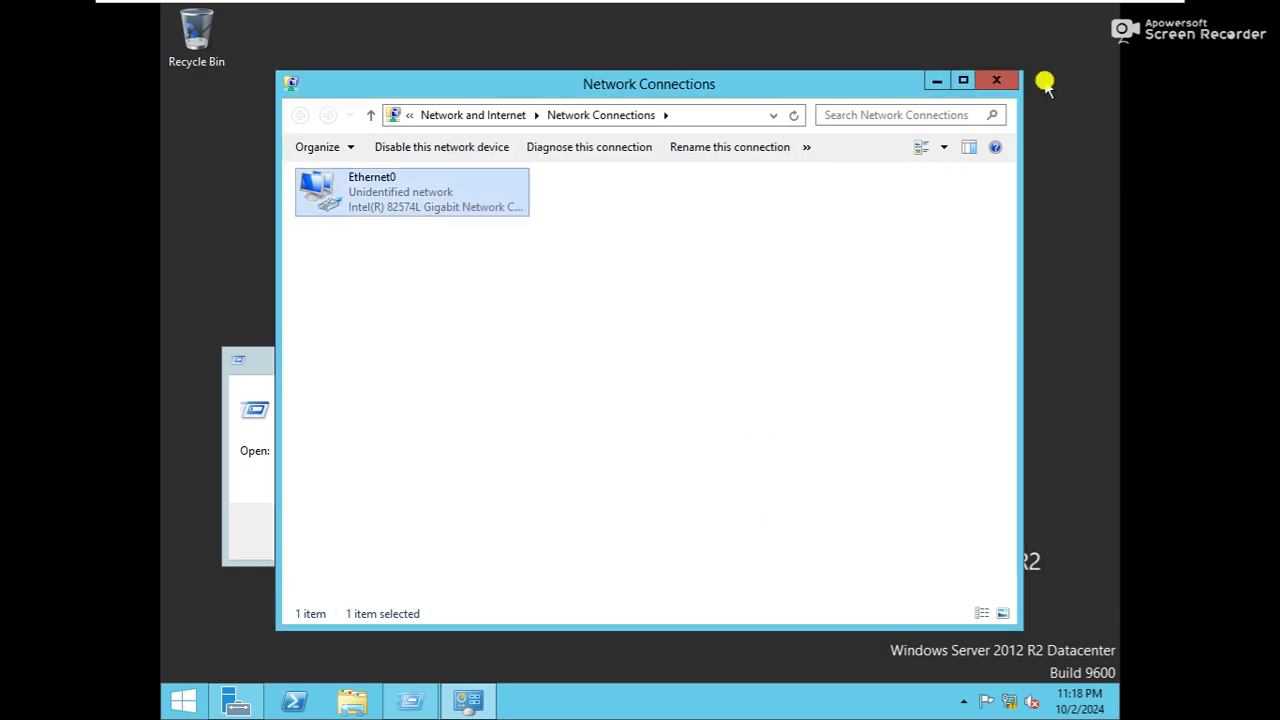
{"action": "left_click", "coordinate": [996, 80]}
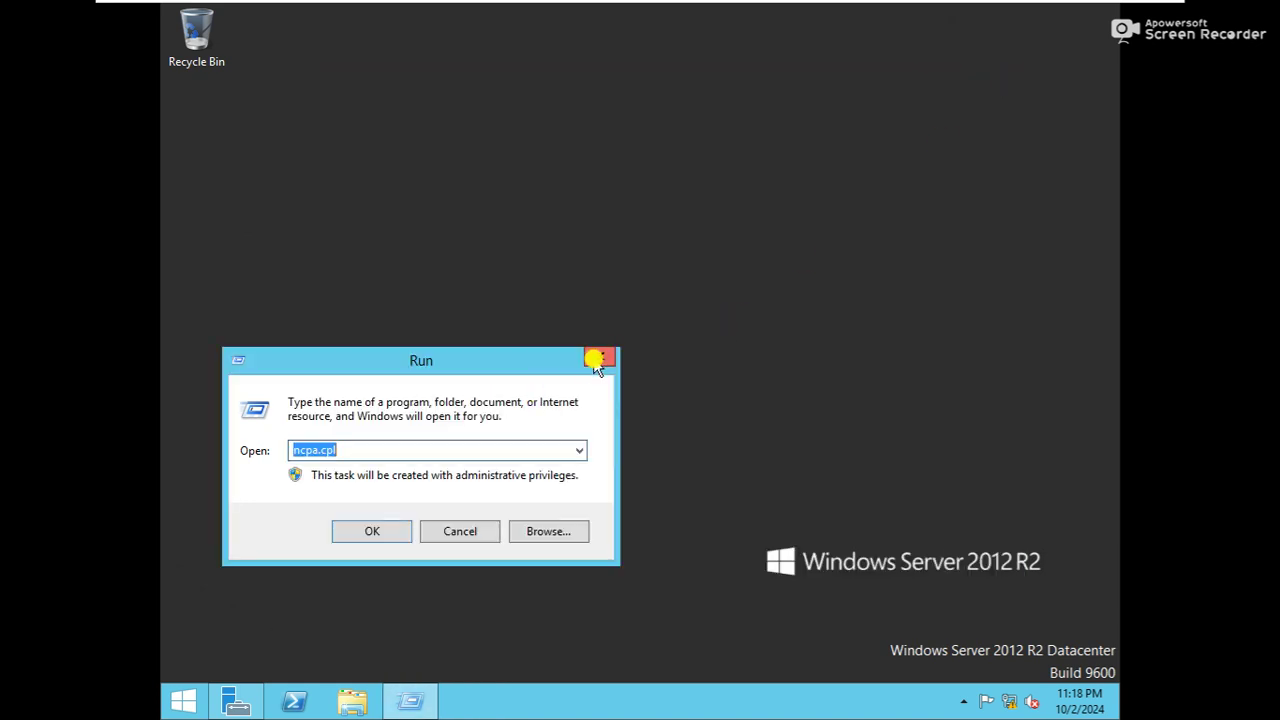
{"action": "left_click", "coordinate": [596, 360]}
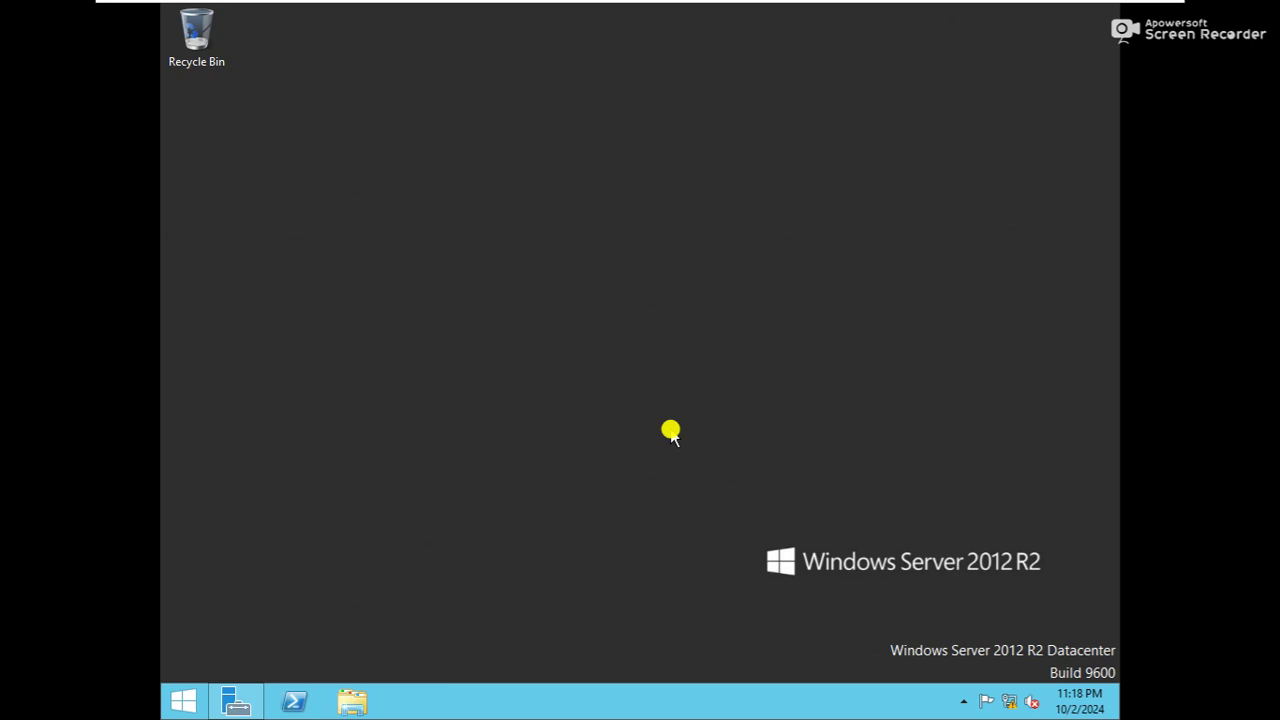
{"action": "left_click", "coordinate": [232, 703]}
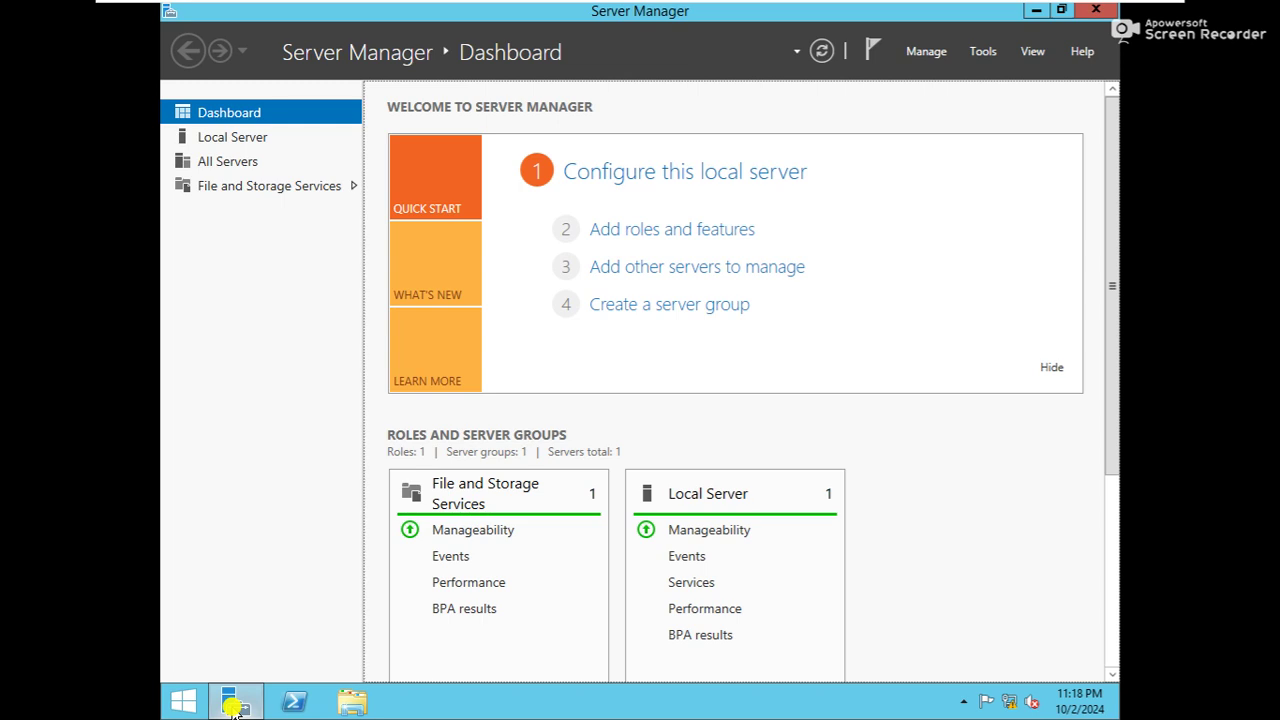
Start a role-based Add Roles and Features installation targeting the local server WS-1
{"action": "left_click", "coordinate": [705, 231]}
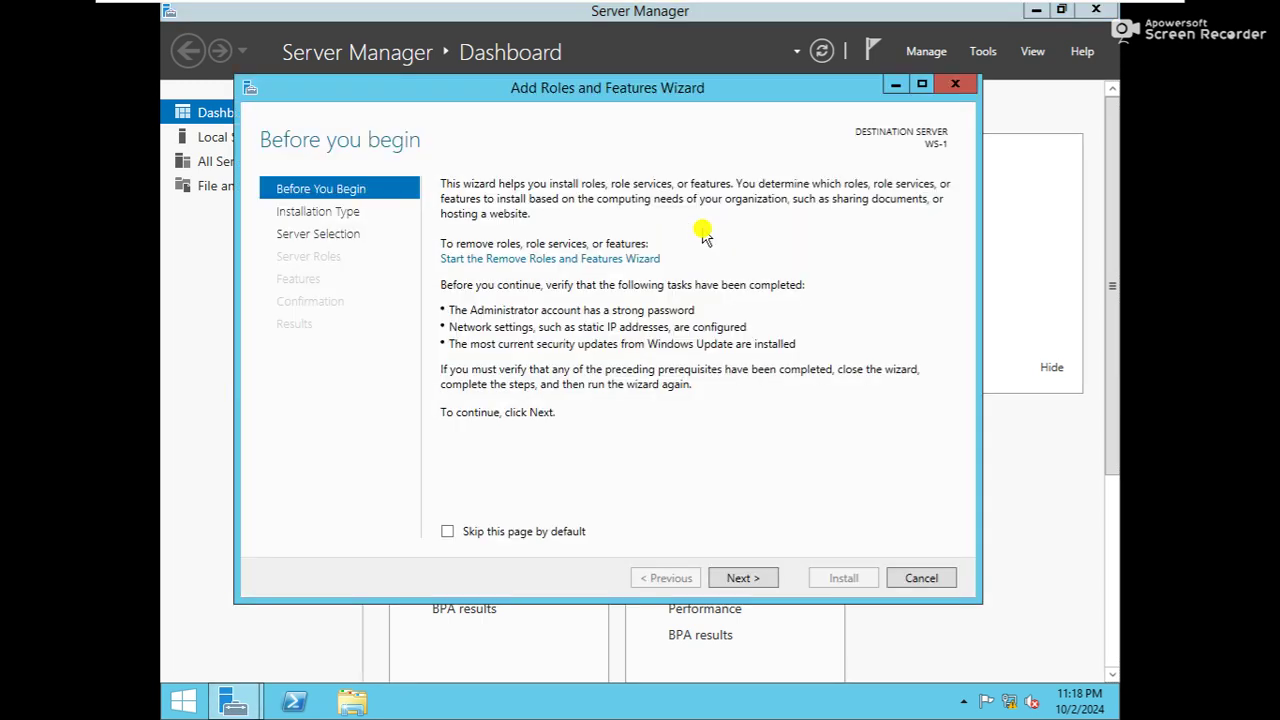
{"action": "left_click", "coordinate": [743, 578]}
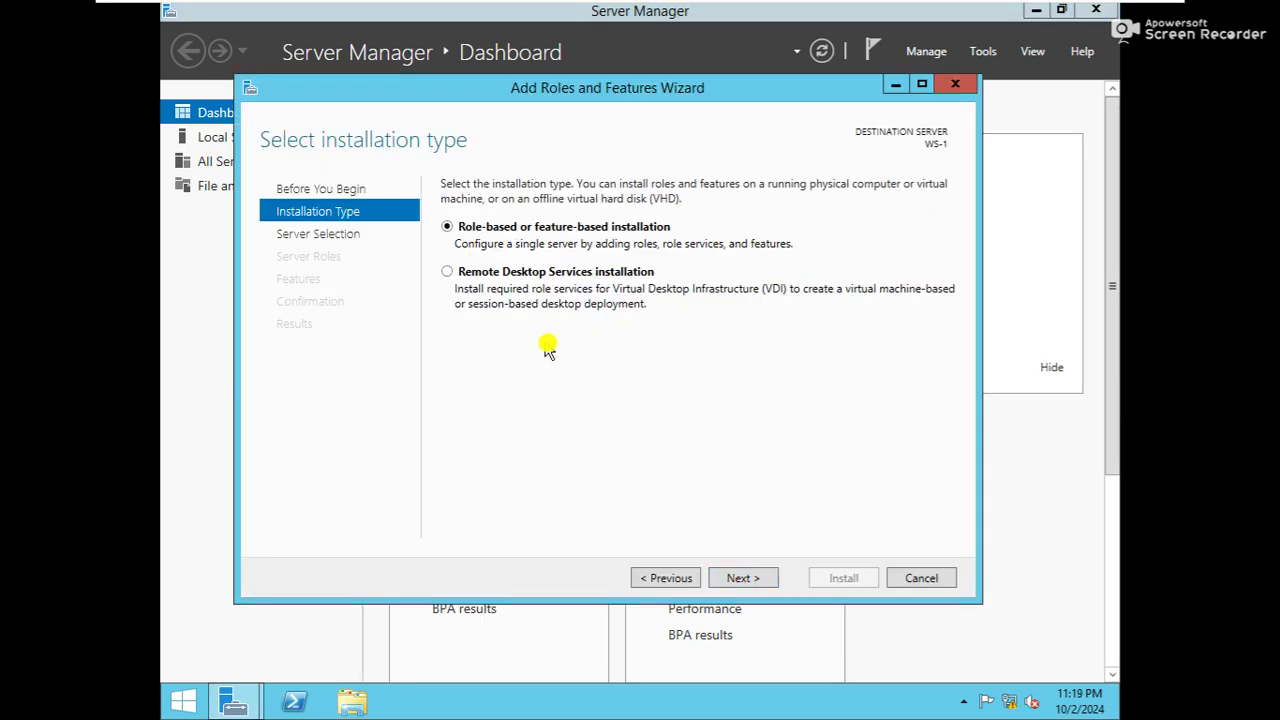
{"action": "left_click", "coordinate": [740, 580]}
{"action": "left_click", "coordinate": [739, 578]}
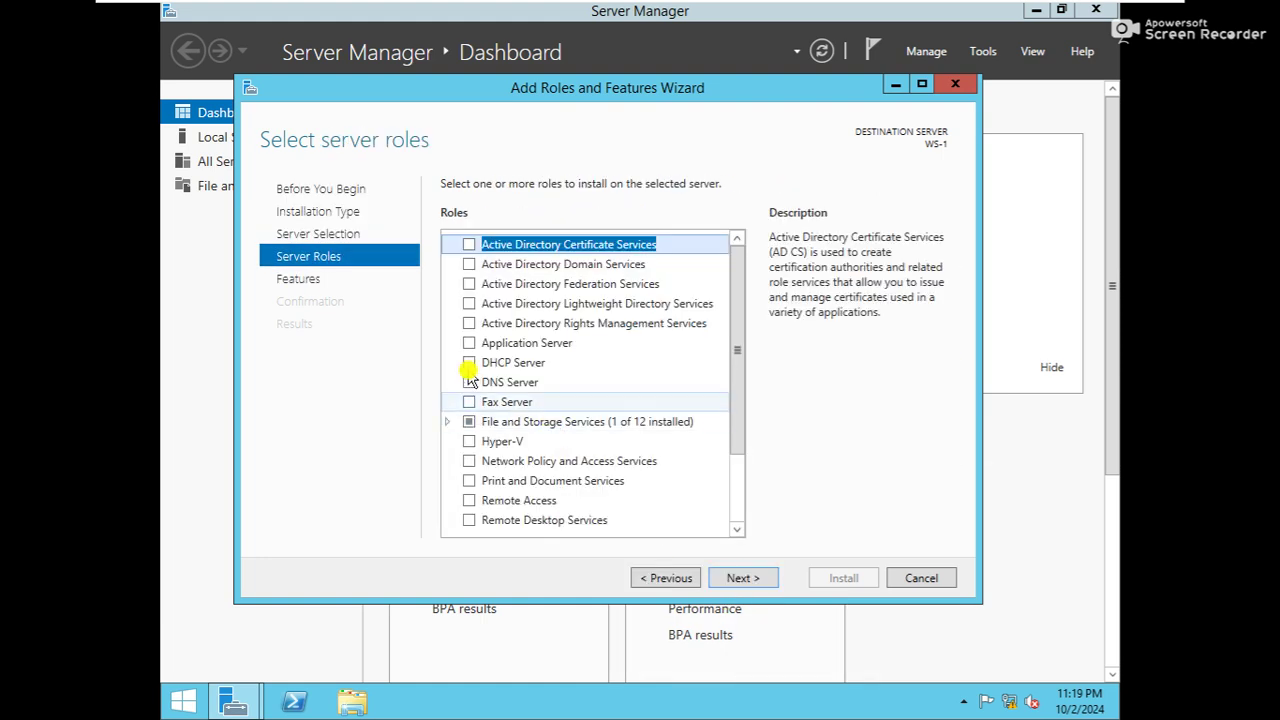
Select the Active Directory Domain Services and DNS Server roles, including their required management tools
{"action": "left_click", "coordinate": [469, 264]}
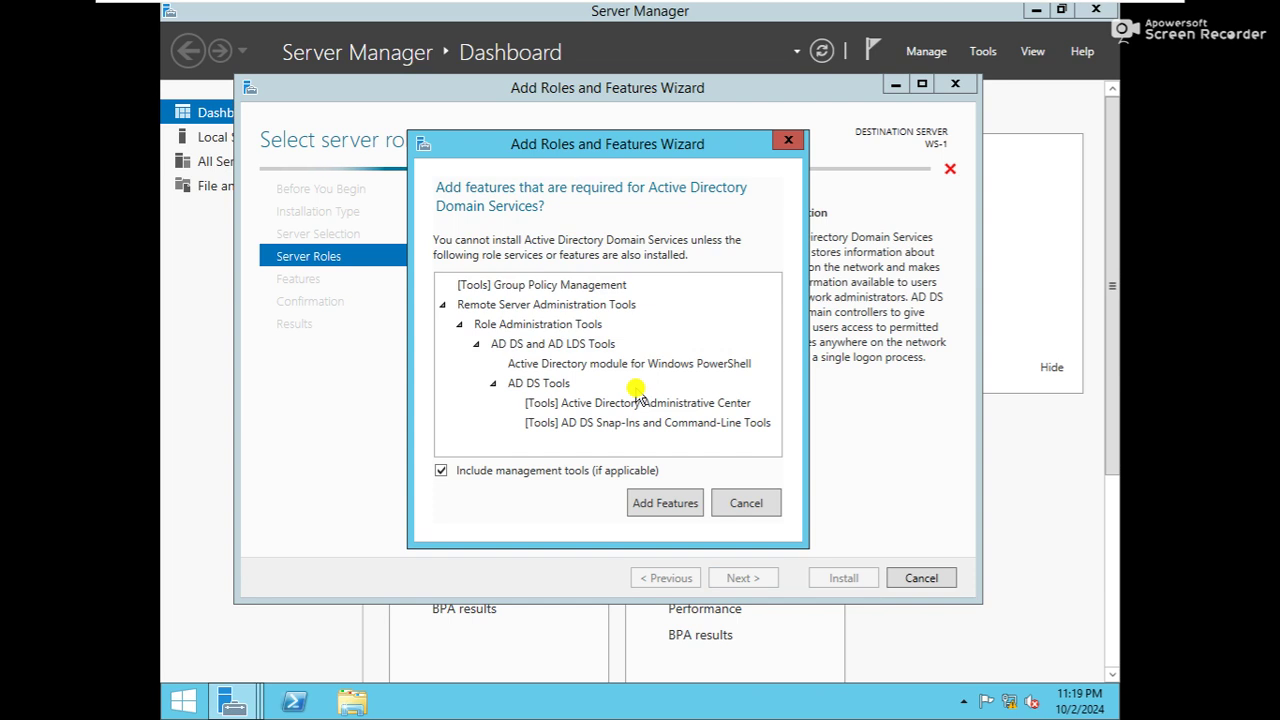
{"action": "left_click", "coordinate": [664, 505]}
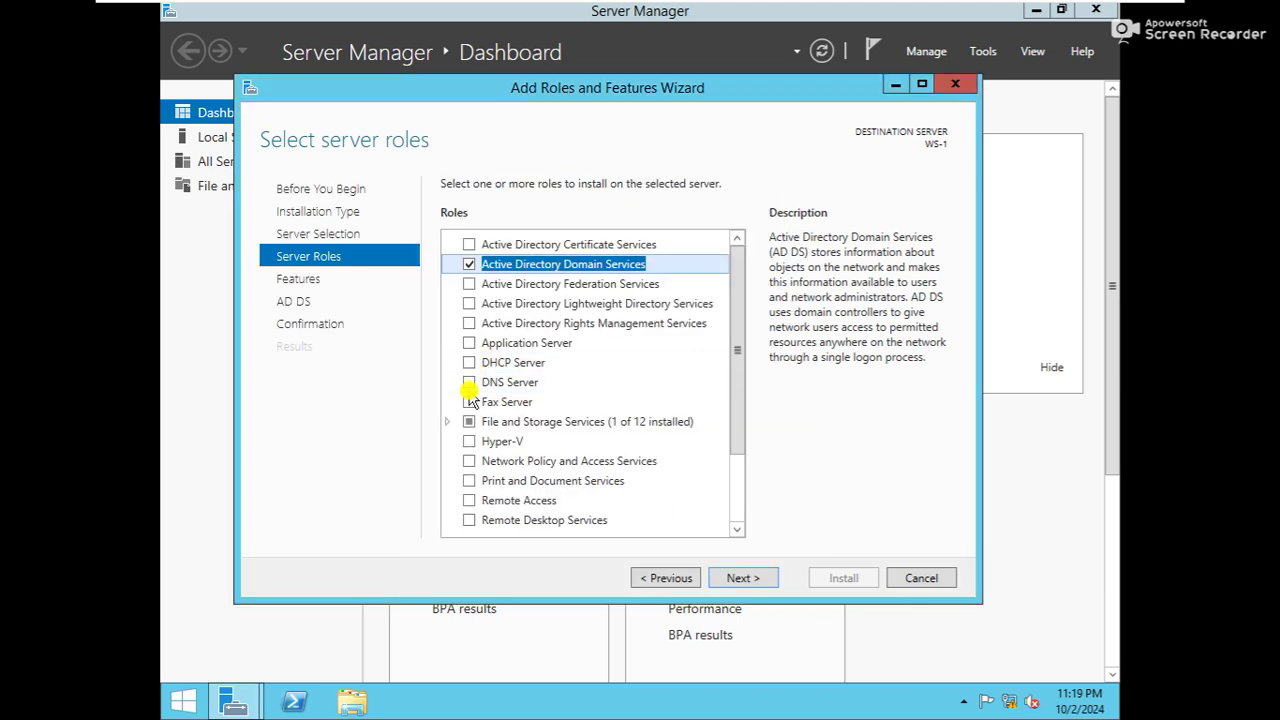
{"action": "left_click", "coordinate": [469, 383]}
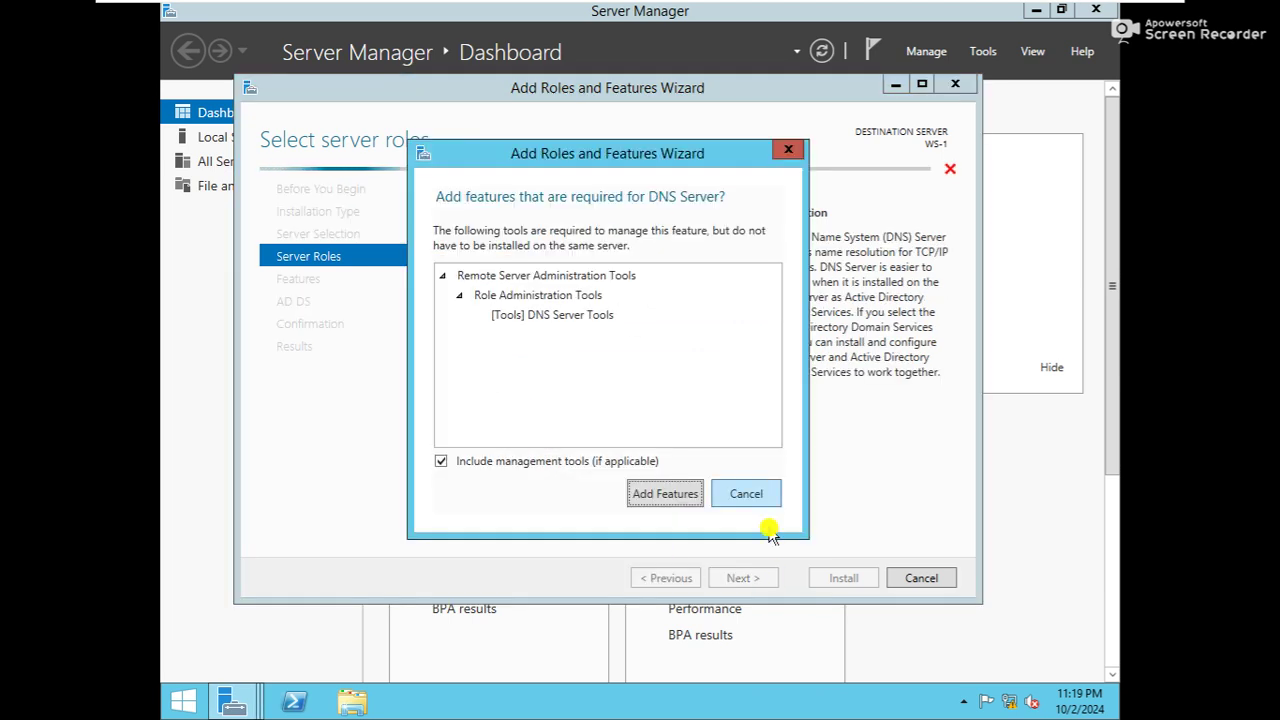
{"action": "left_click", "coordinate": [679, 493]}
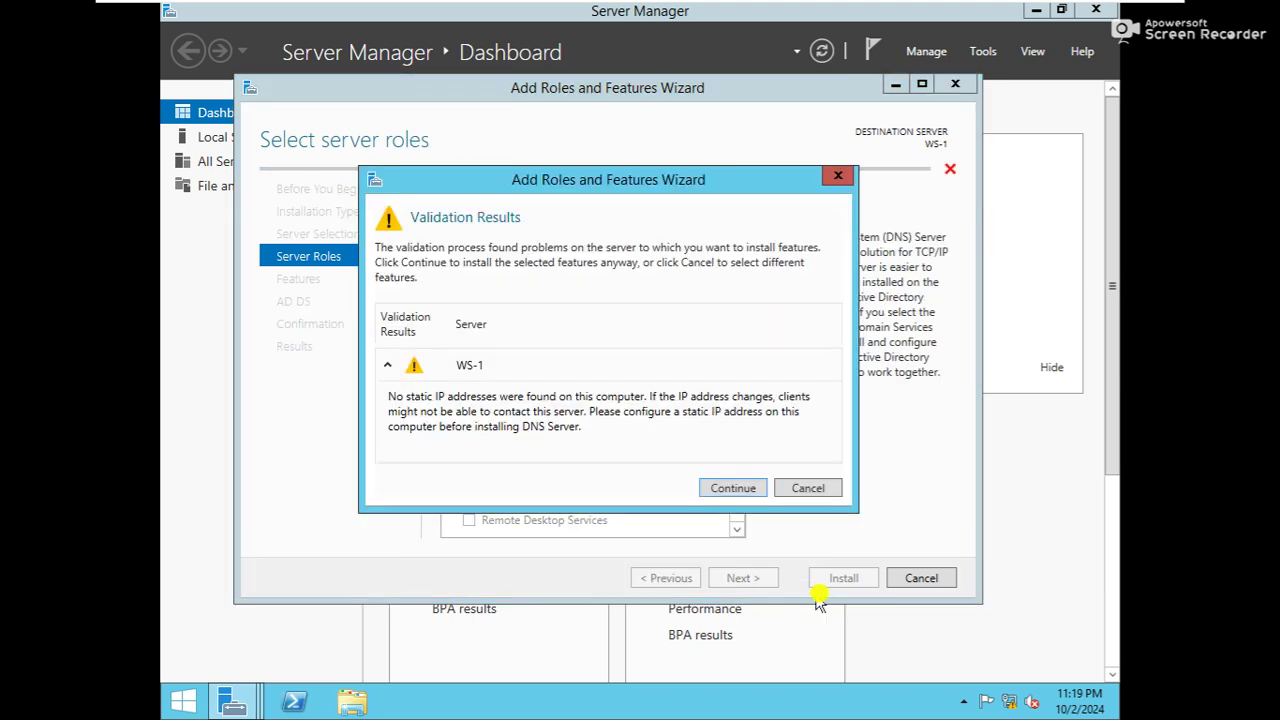
{"action": "left_click", "coordinate": [730, 488]}
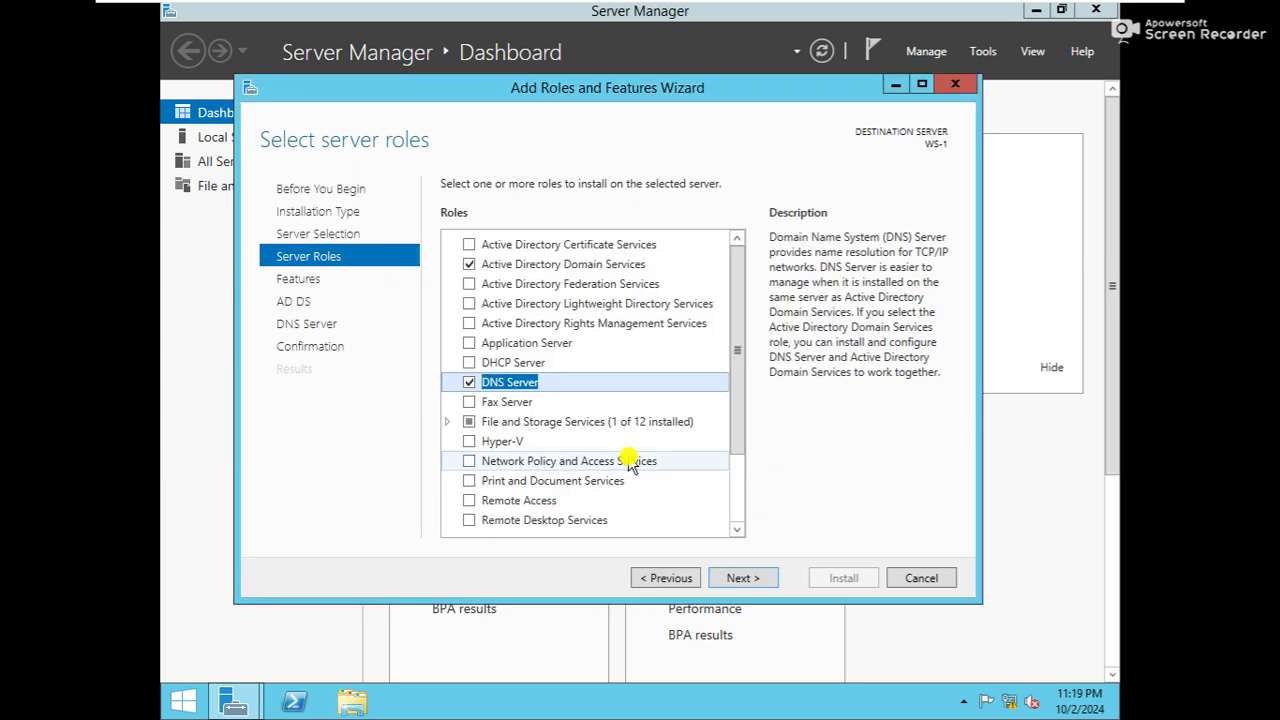
Skip past the features and AD DS pages, allow automatic restart, and begin installing
{"action": "left_click", "coordinate": [750, 580]}
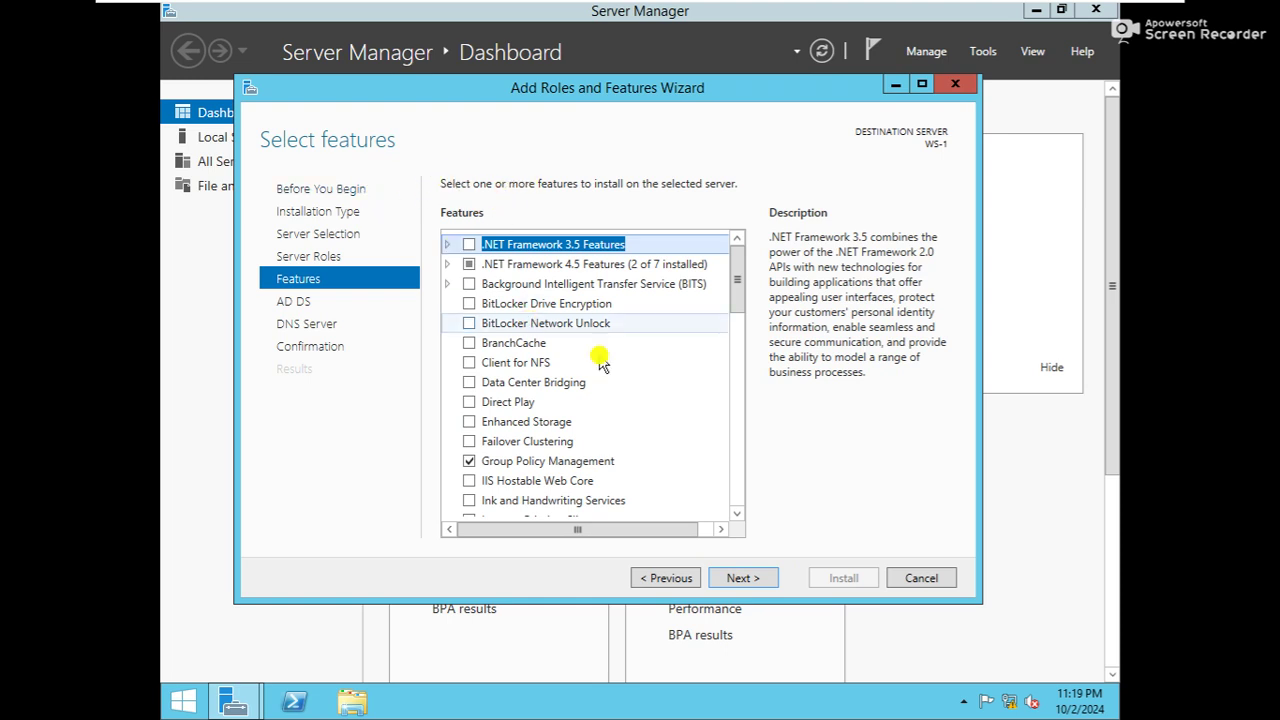
{"action": "left_click", "coordinate": [740, 580]}
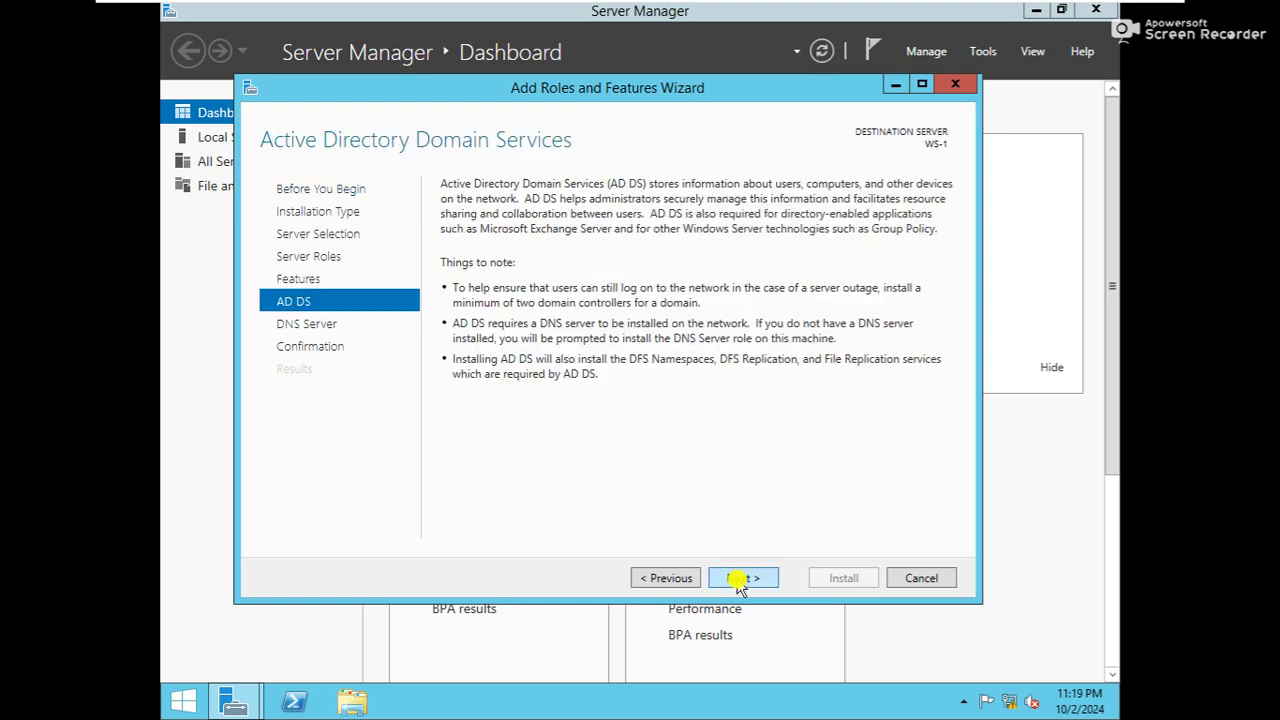
{"action": "left_click", "coordinate": [740, 580]}
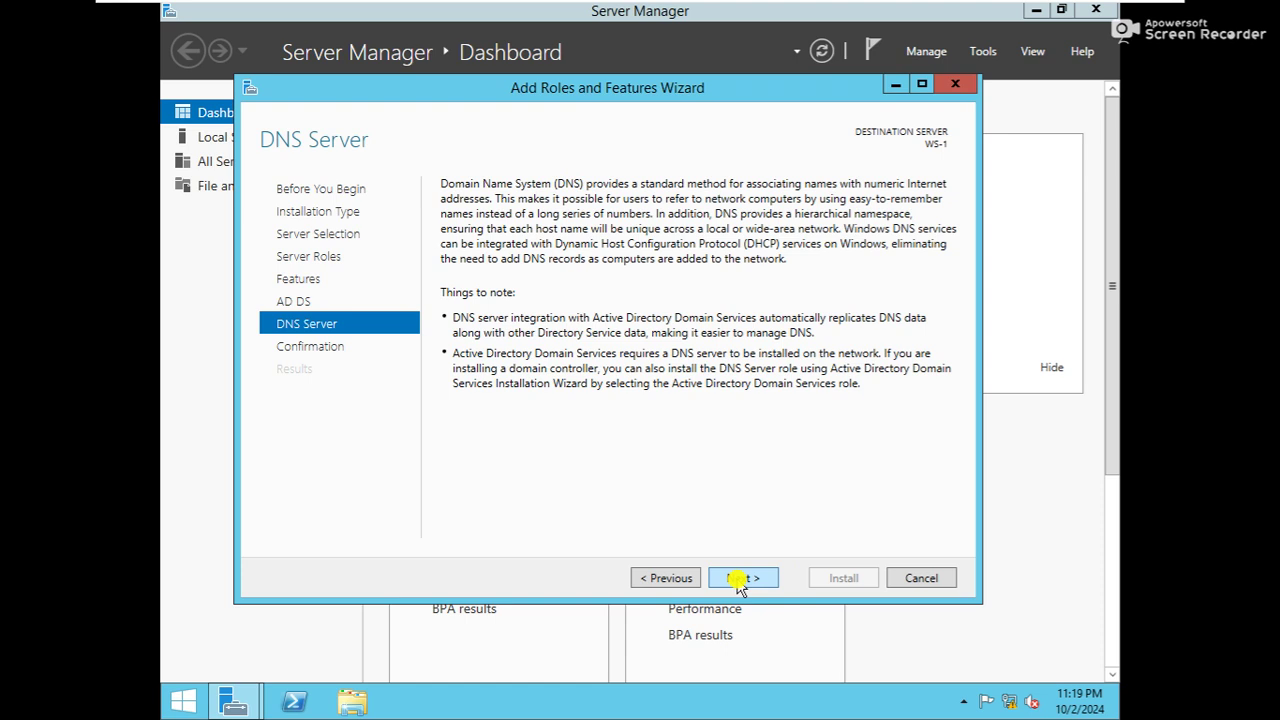
{"action": "mouse_move", "coordinate": [592, 93]}
{"action": "left_mouse_down"}
{"action": "mouse_move", "coordinate": [592, 126]}
{"action": "mouse_move", "coordinate": [592, 112]}
{"action": "left_mouse_up"}
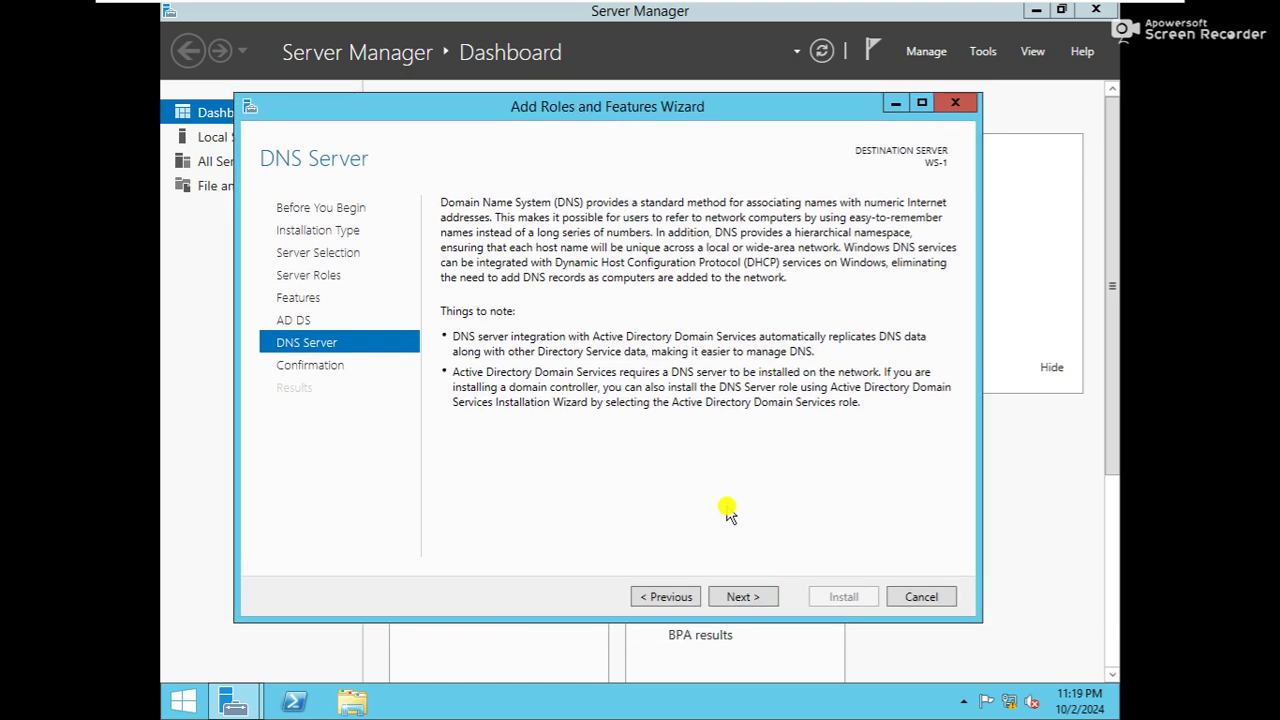
{"action": "left_click", "coordinate": [745, 597]}
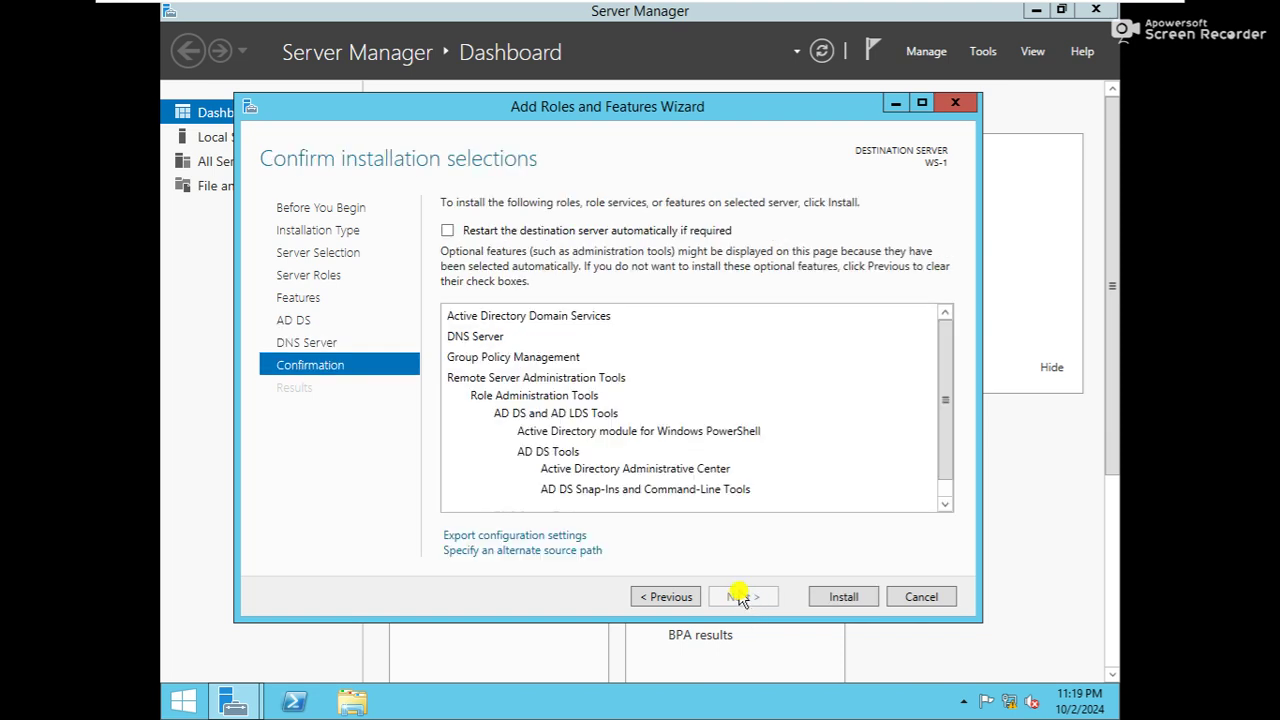
{"action": "left_click", "coordinate": [578, 233]}
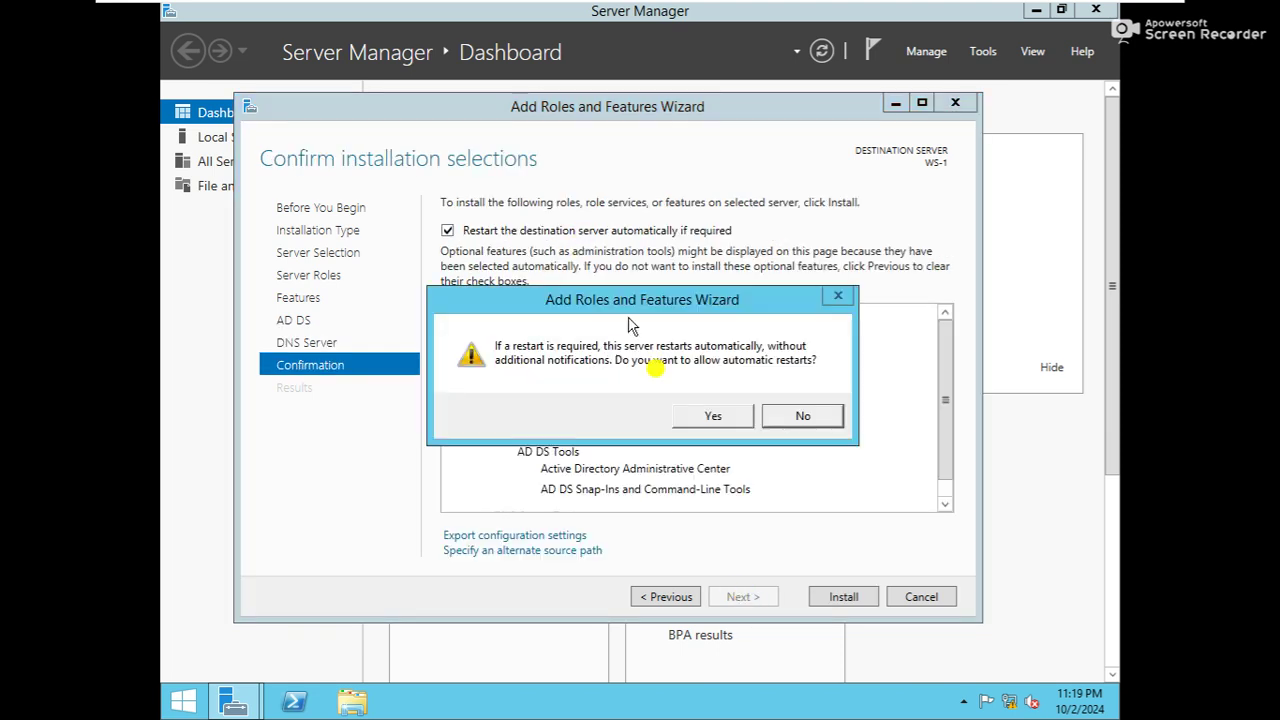
{"action": "left_click", "coordinate": [706, 416]}
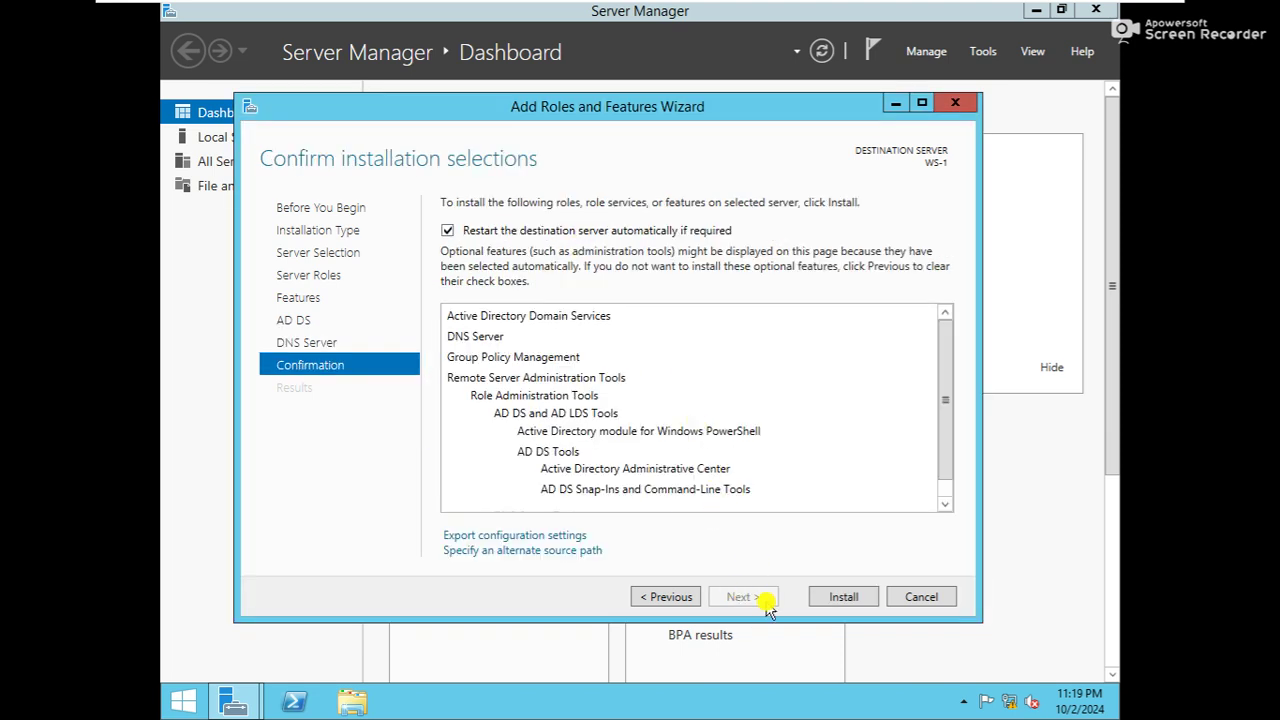
{"action": "left_click", "coordinate": [840, 597]}
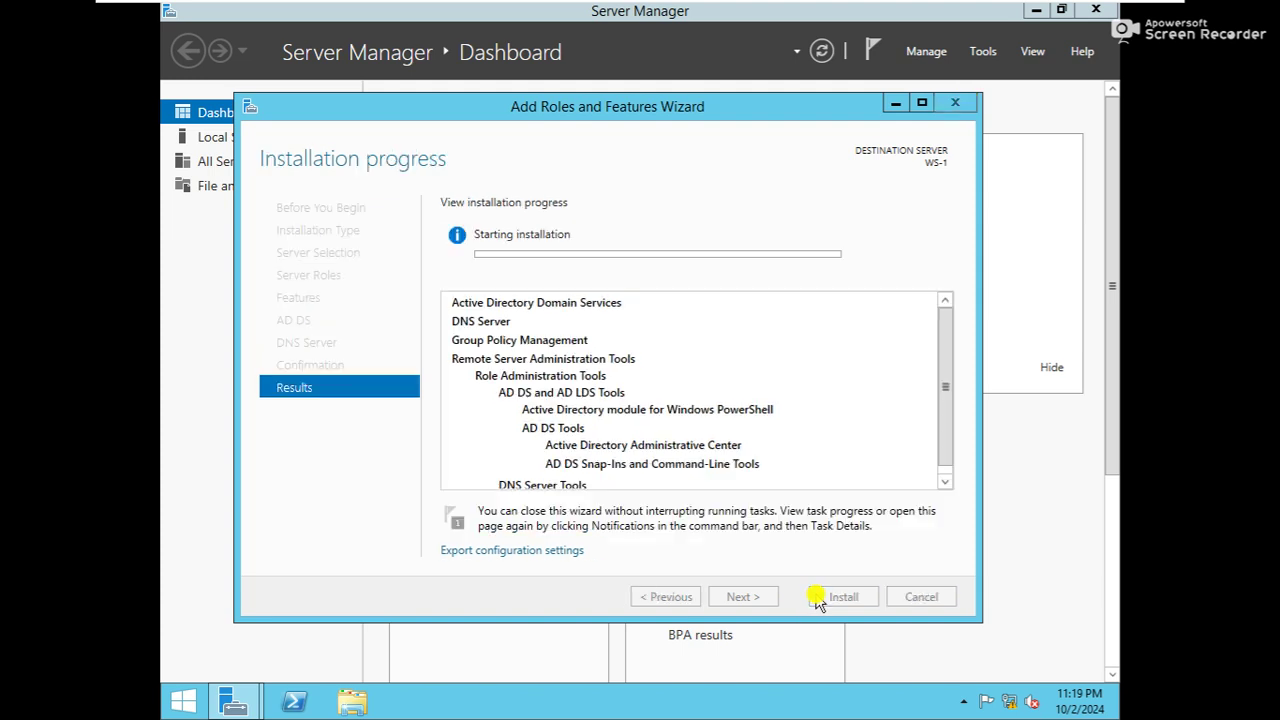
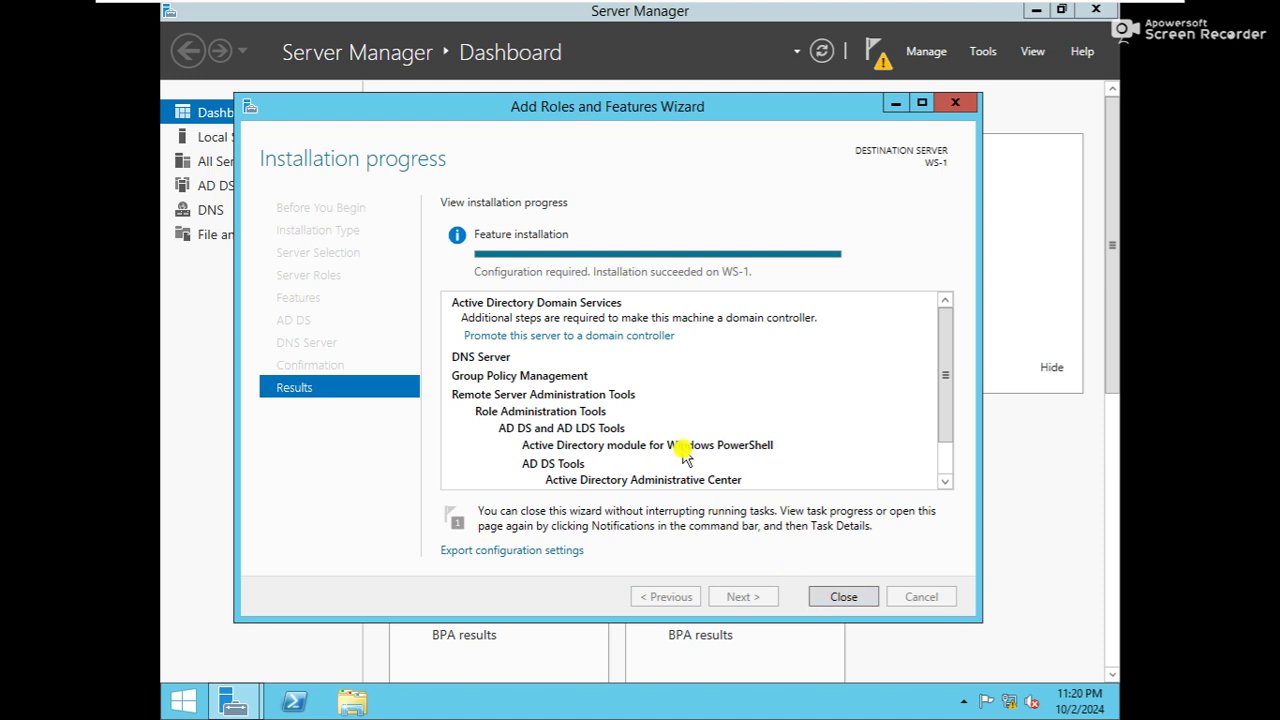
Launch promotion of WS-1 to a domain controller from the installation results
{"action": "left_click", "coordinate": [576, 340]}
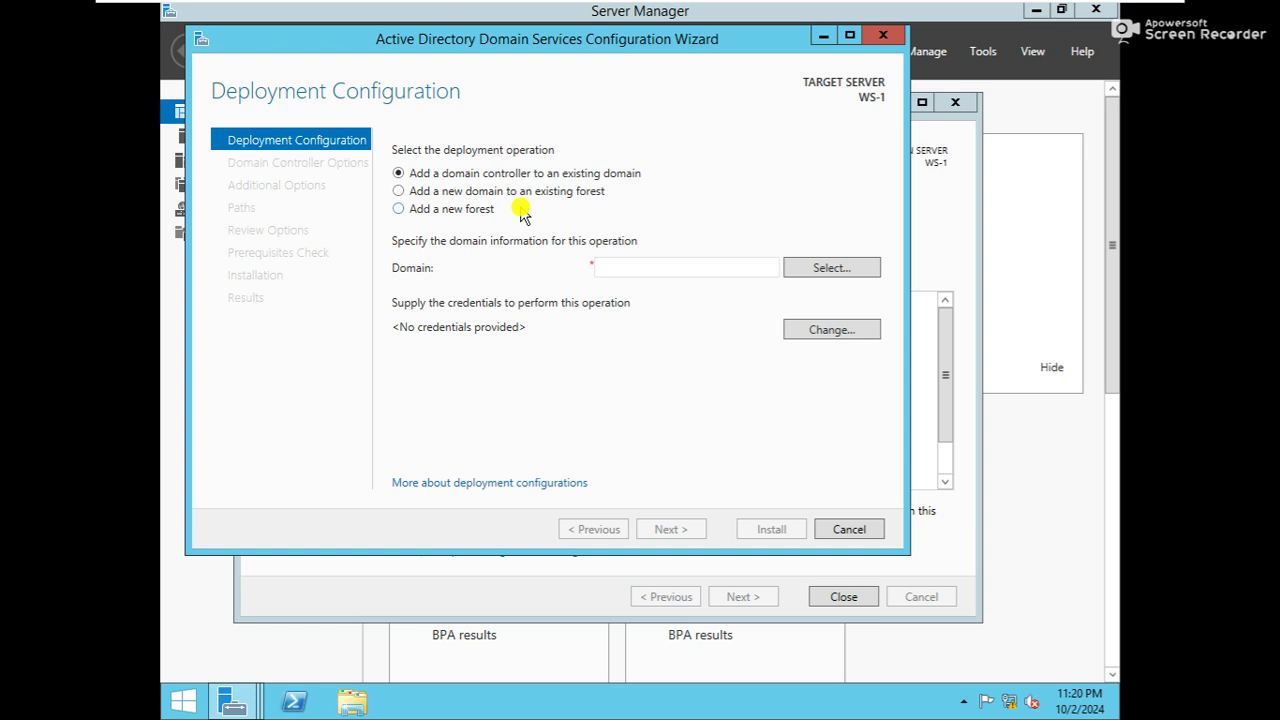
Choose a new forest with root domain name hubnettech.net and continue
{"action": "left_click", "coordinate": [470, 211]}
{"action": "left_click", "coordinate": [675, 267]}
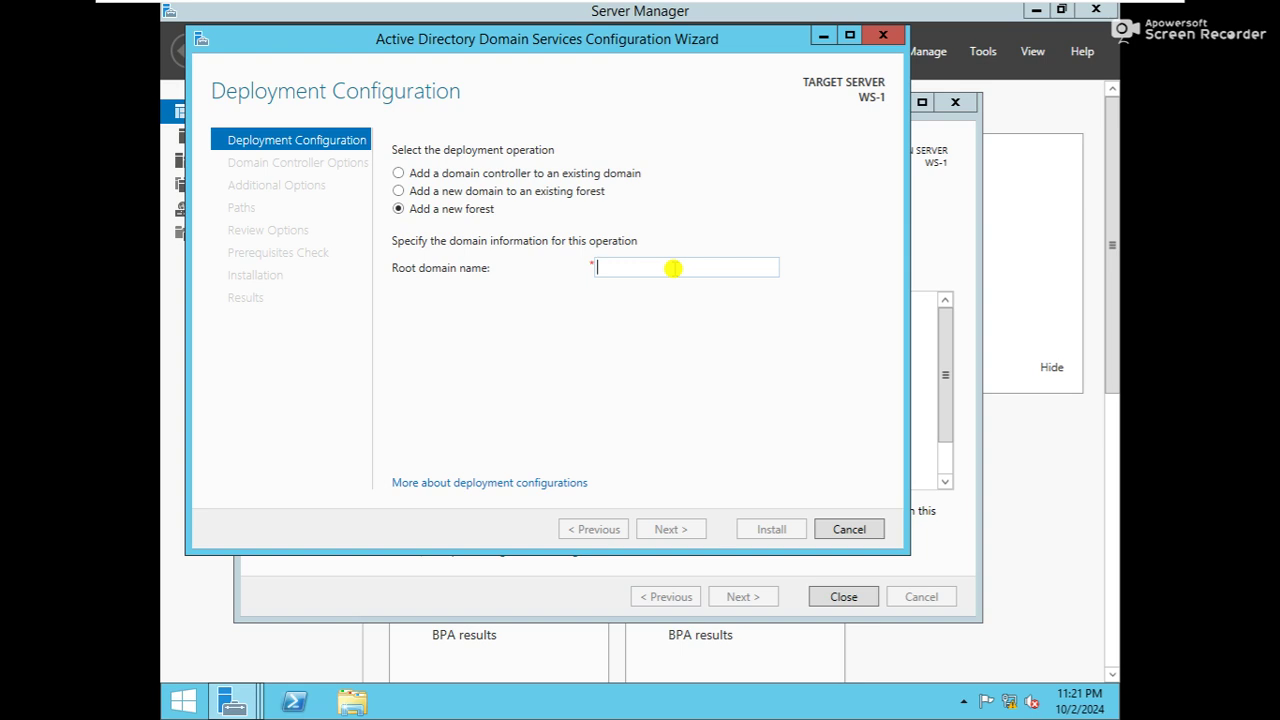
{"action": "type", "text": "hu"}
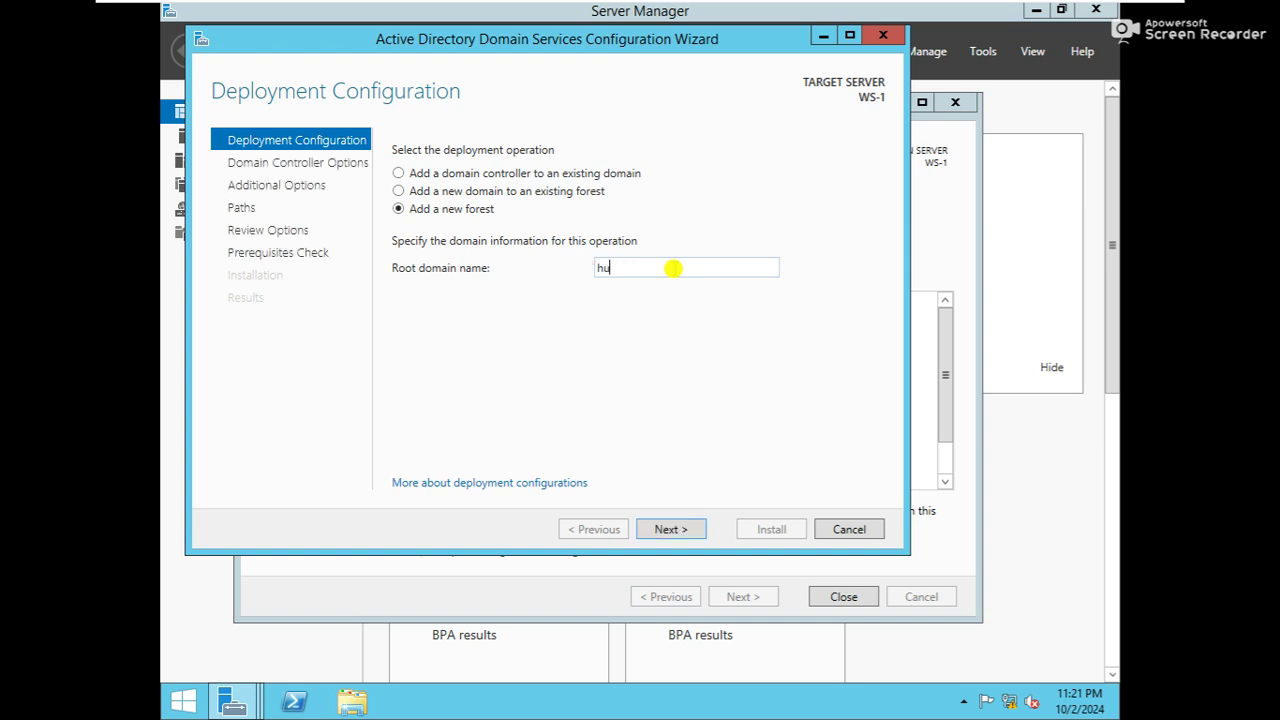
{"action": "key", "text": "BackSpace"}
{"action": "key", "text": "BackSpace"}
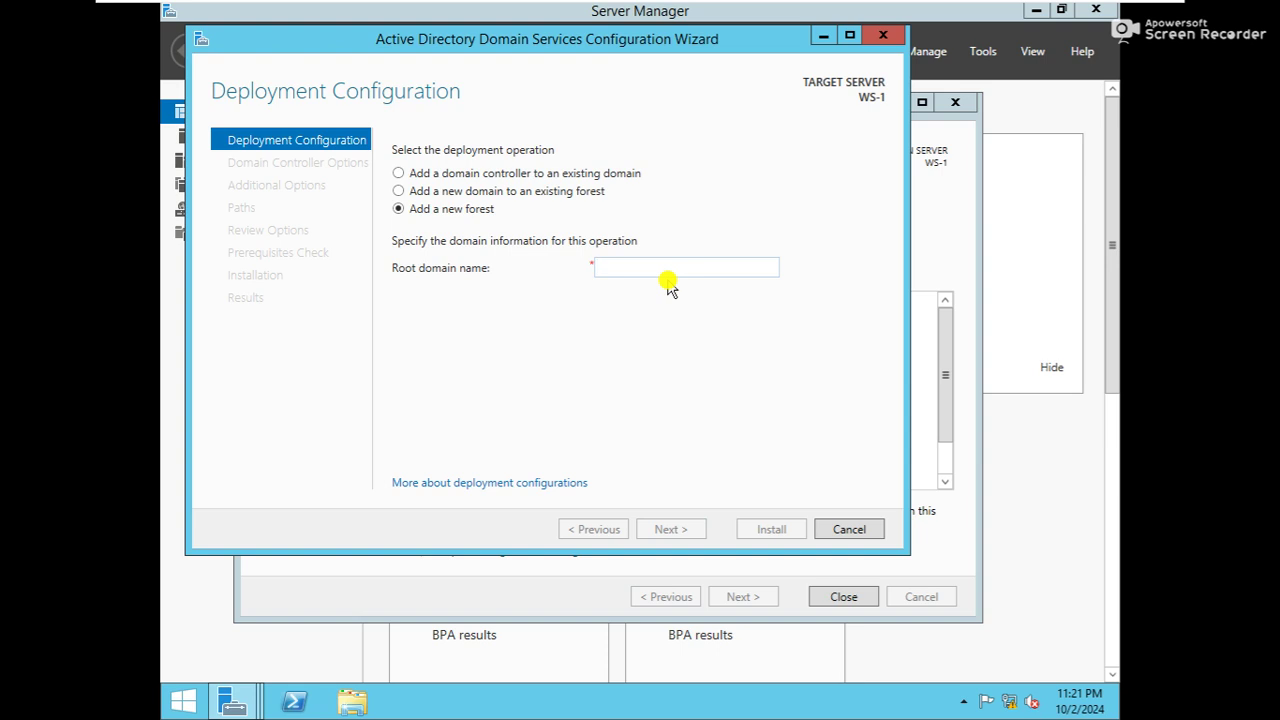
{"action": "type", "text": "hubnet.com"}
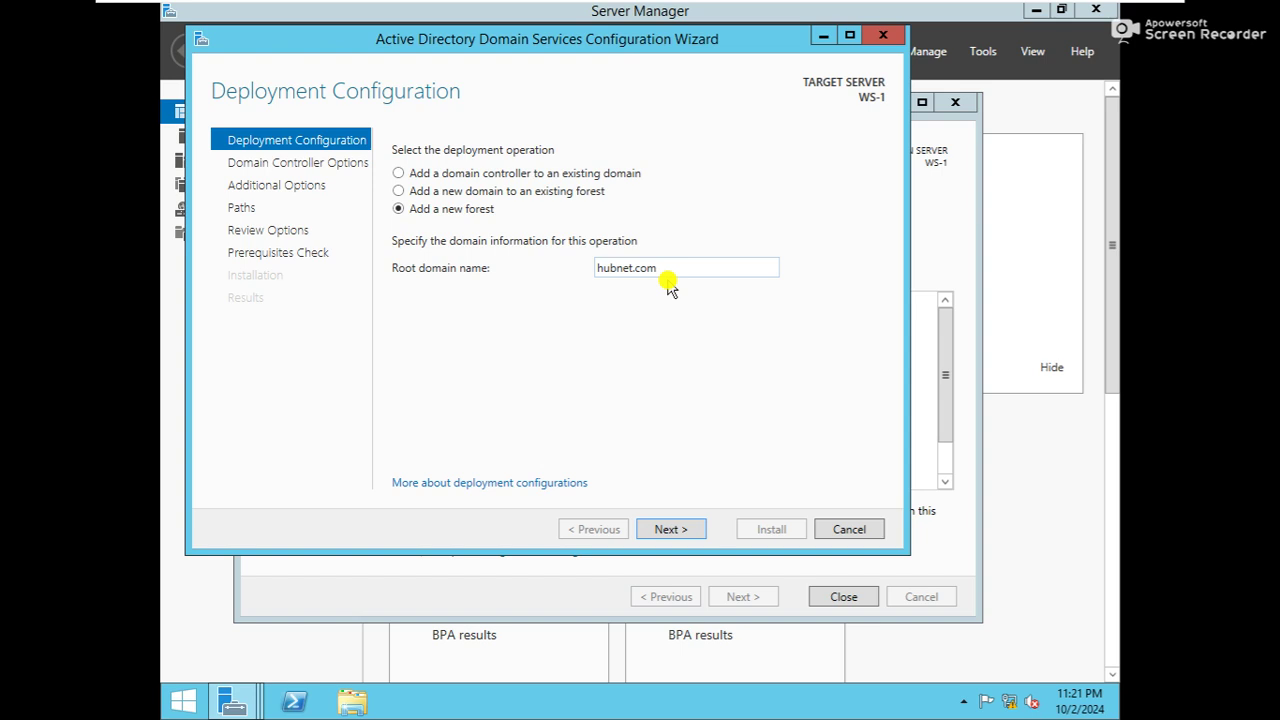
{"action": "key", "text": "BackSpace"}
{"action": "key", "text": "BackSpace"}
{"action": "key", "text": "BackSpace"}
{"action": "key", "text": "BackSpace"}
{"action": "type", "text": "tech.net"}
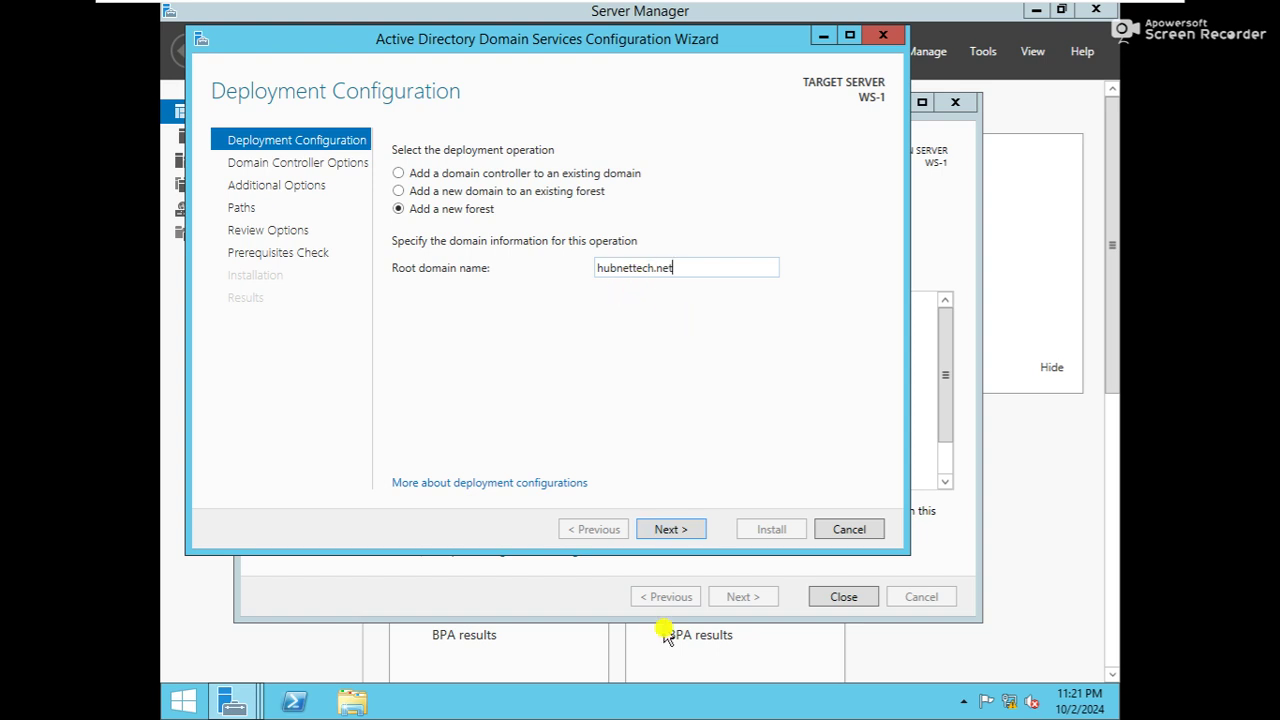
{"action": "left_click", "coordinate": [670, 529]}
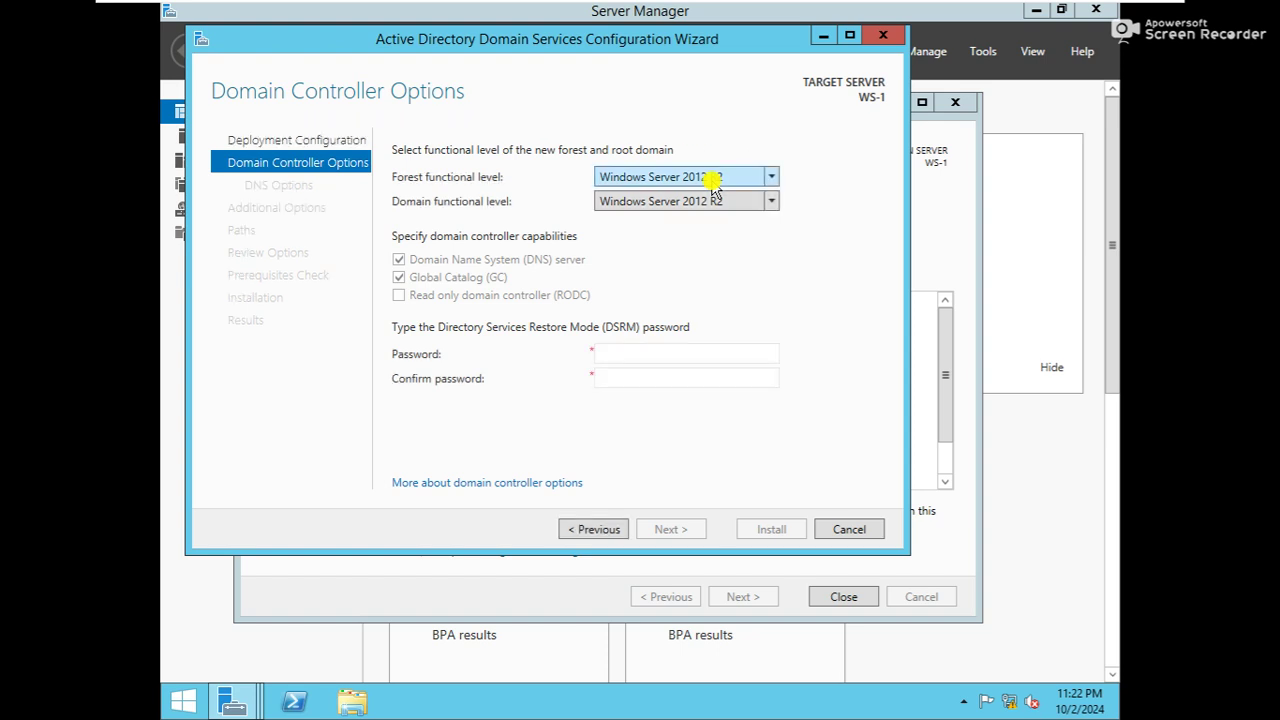
Review the forest functional level choices, leaving Windows Server 2012 R2 selected
{"action": "left_click", "coordinate": [712, 180]}
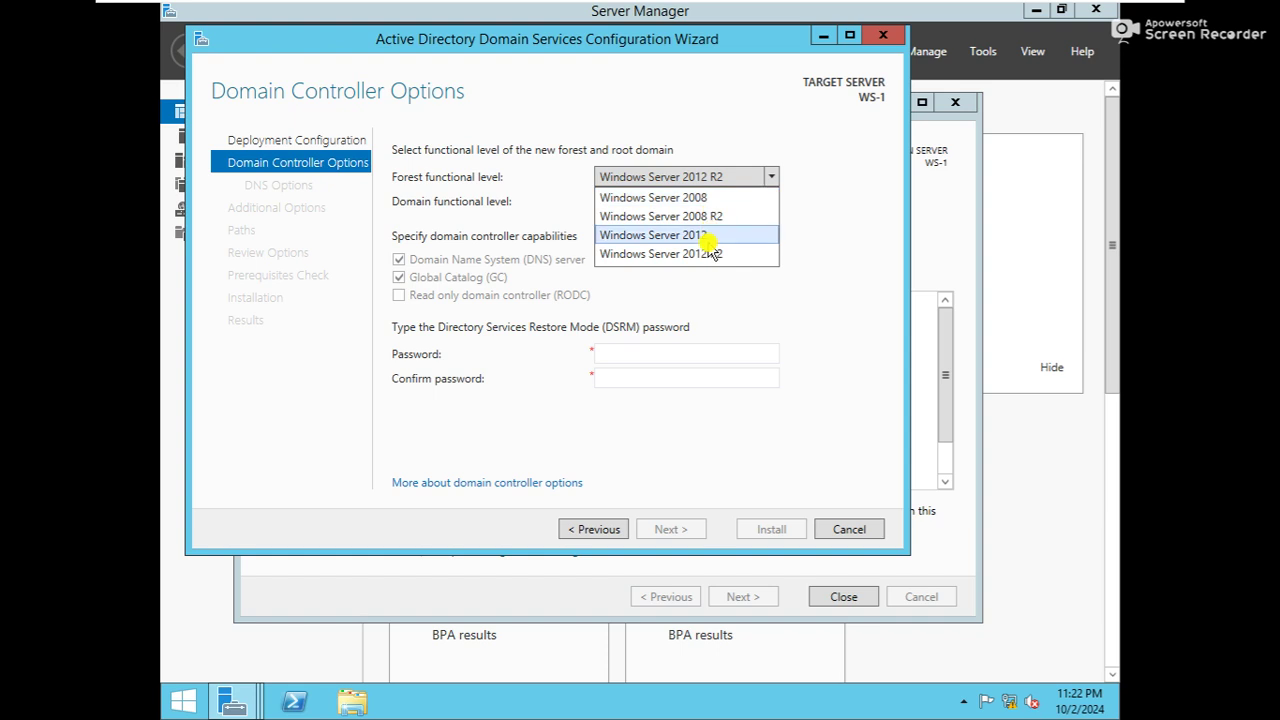
{"action": "left_click", "coordinate": [735, 178]}
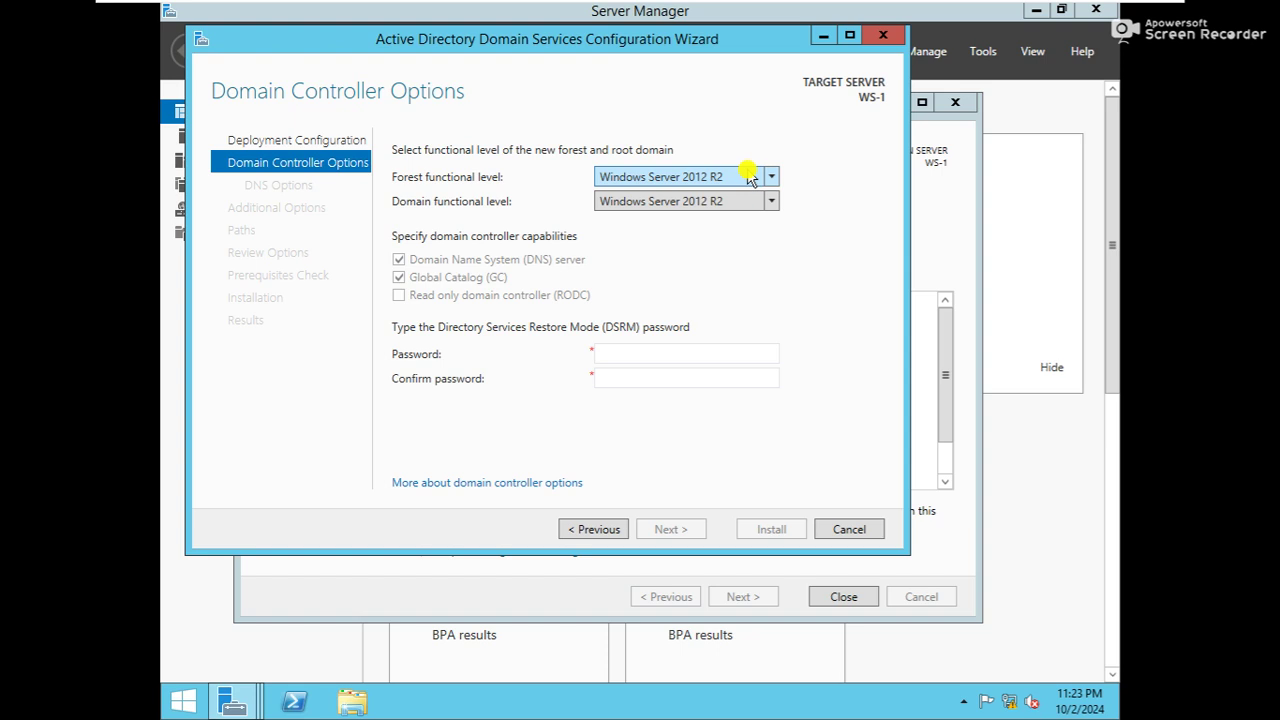
{"action": "left_click", "coordinate": [750, 177]}
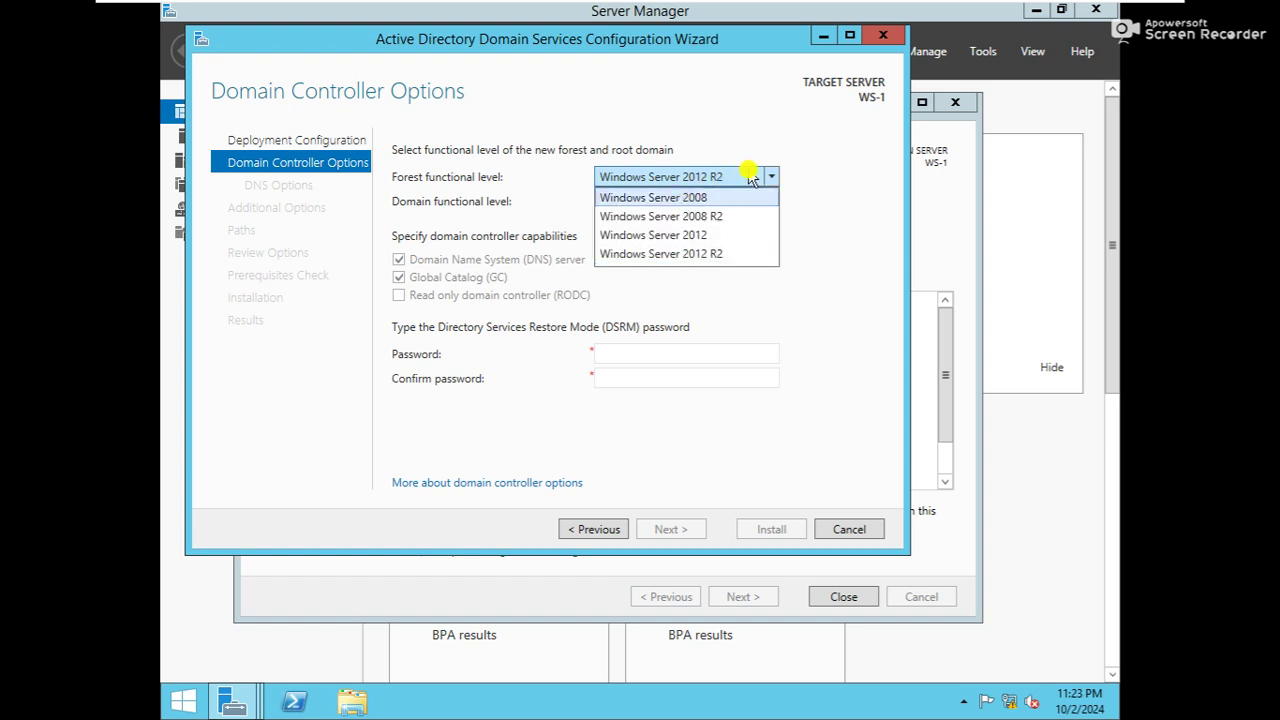
{"action": "left_click", "coordinate": [751, 178]}
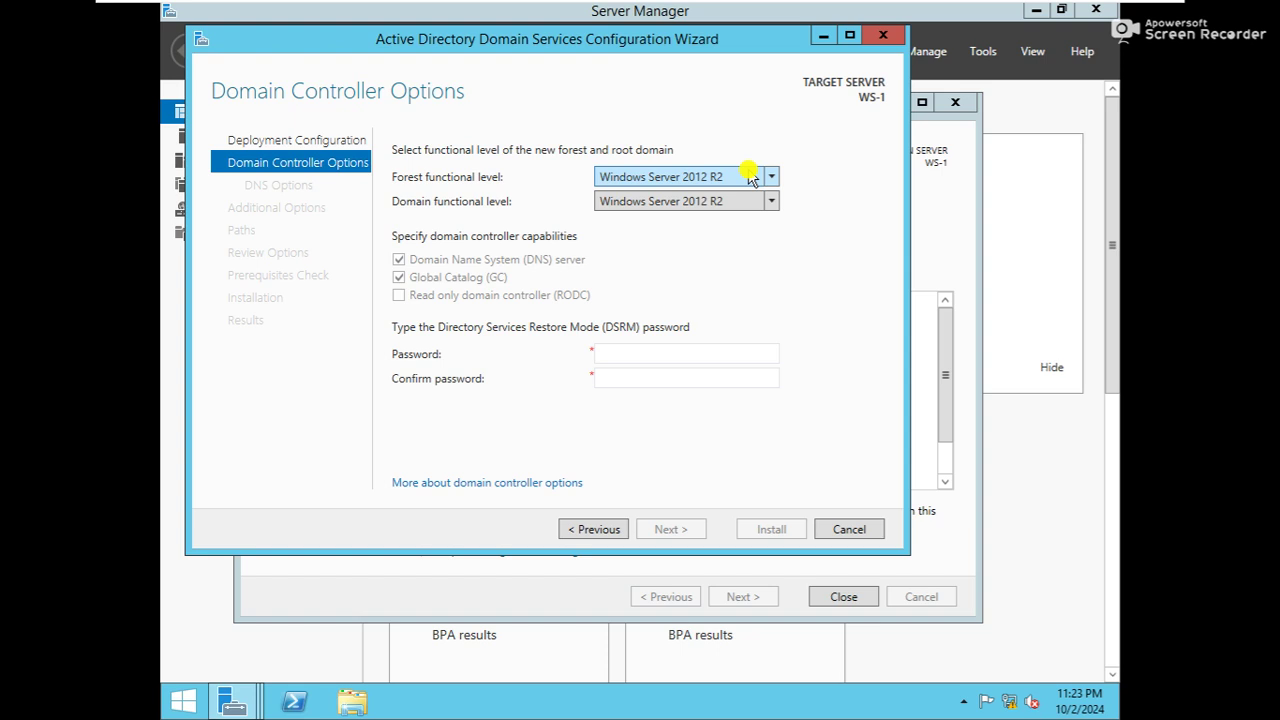
{"action": "left_click", "coordinate": [750, 177]}
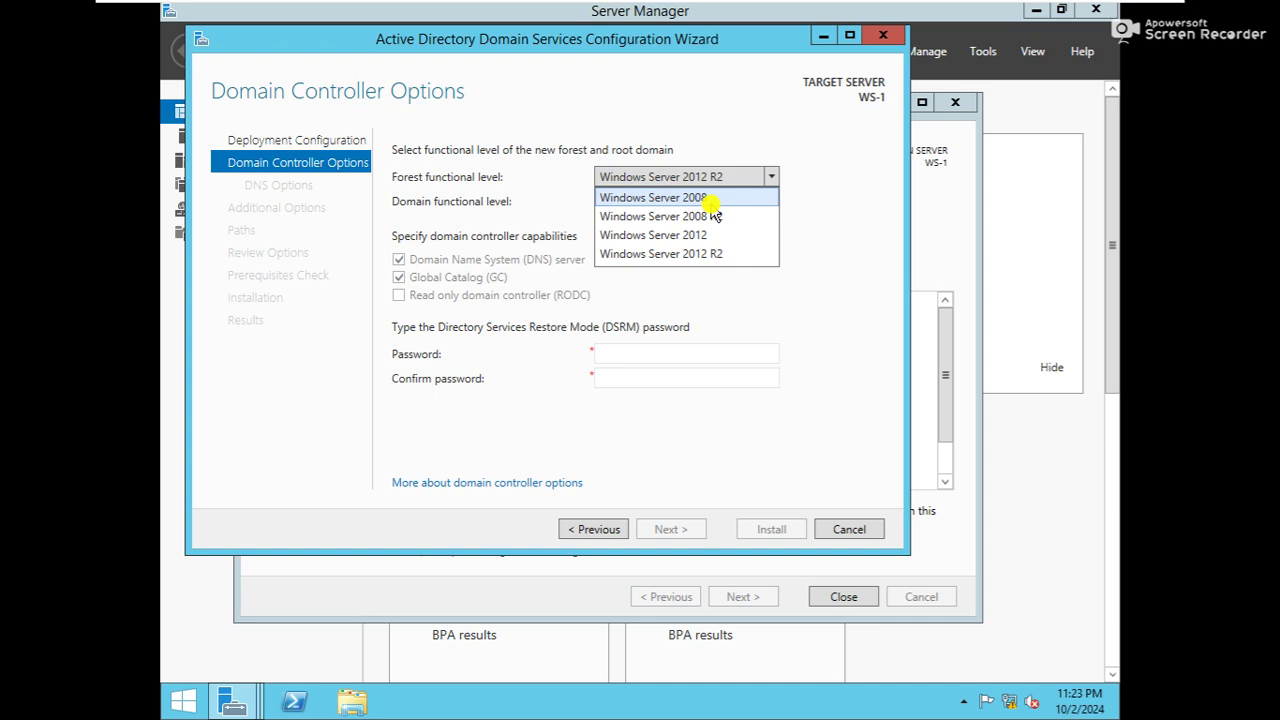
{"action": "left_click", "coordinate": [712, 198]}
{"action": "left_click", "coordinate": [714, 205]}
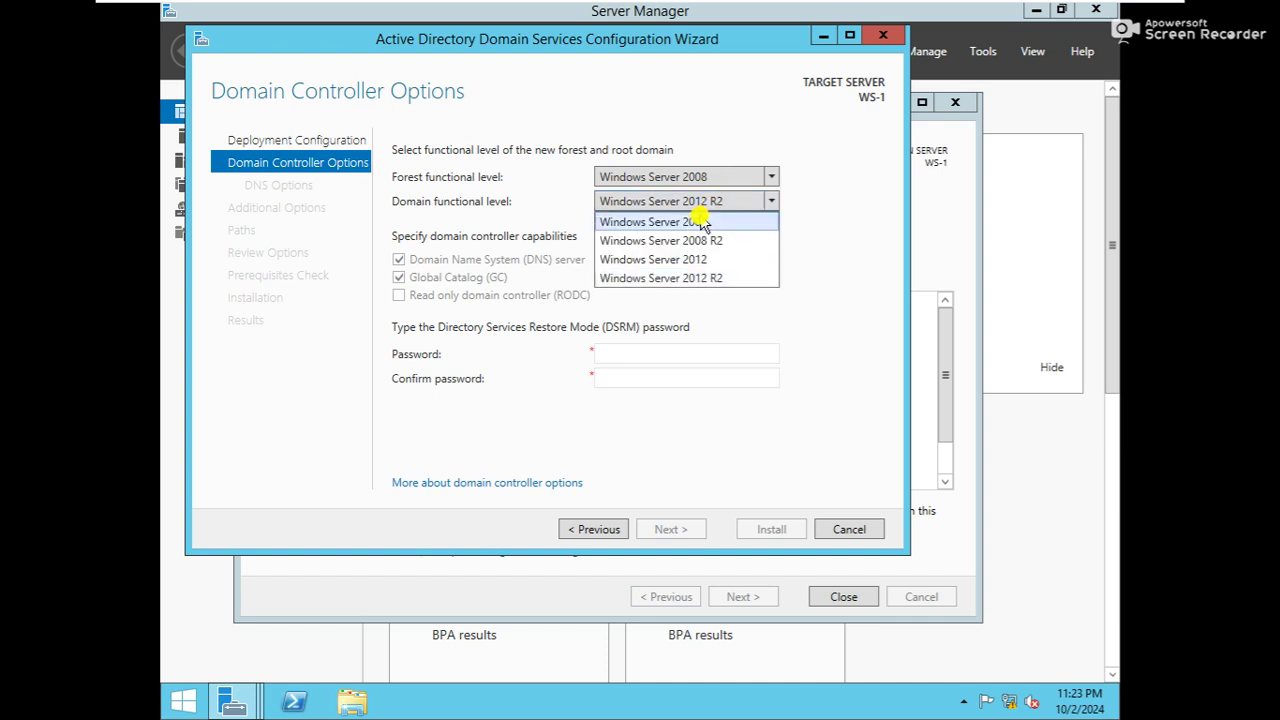
{"action": "left_click", "coordinate": [692, 228]}
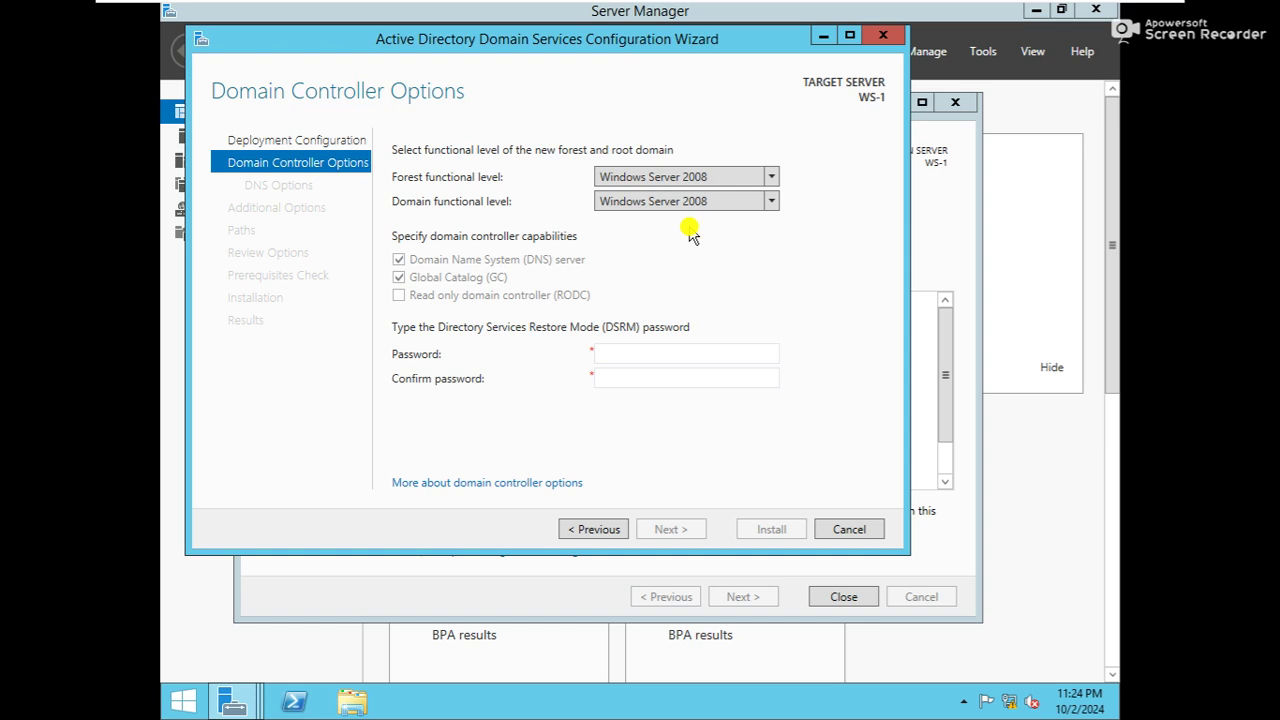
{"action": "left_click", "coordinate": [694, 177]}
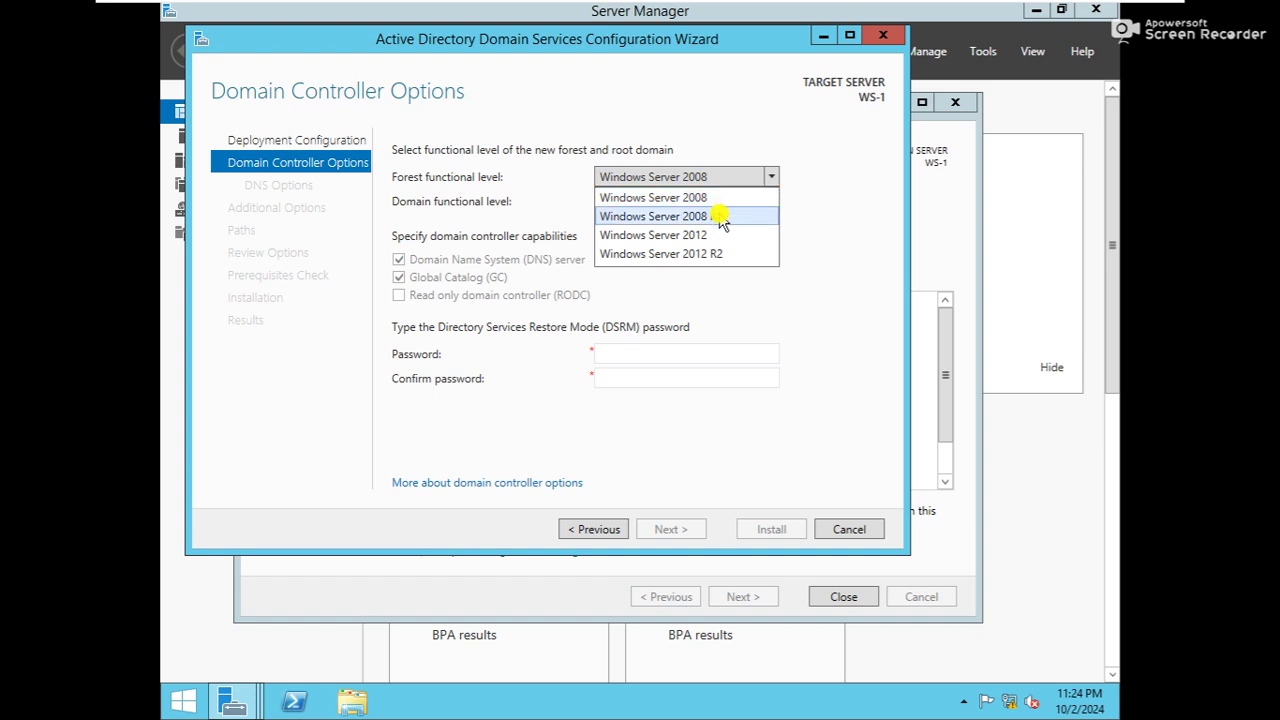
{"action": "left_click", "coordinate": [722, 217]}
{"action": "left_click", "coordinate": [714, 204]}
{"action": "left_click", "coordinate": [711, 181]}
{"action": "left_click", "coordinate": [712, 178]}
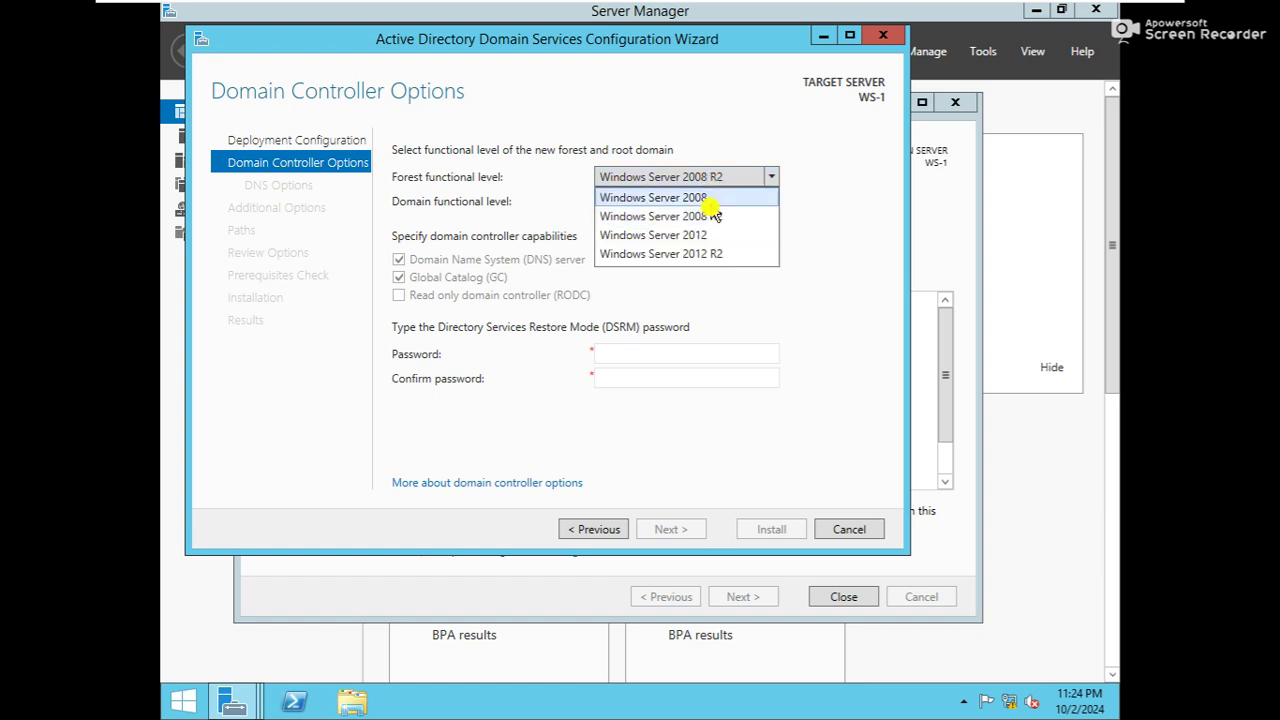
{"action": "left_click", "coordinate": [709, 254]}
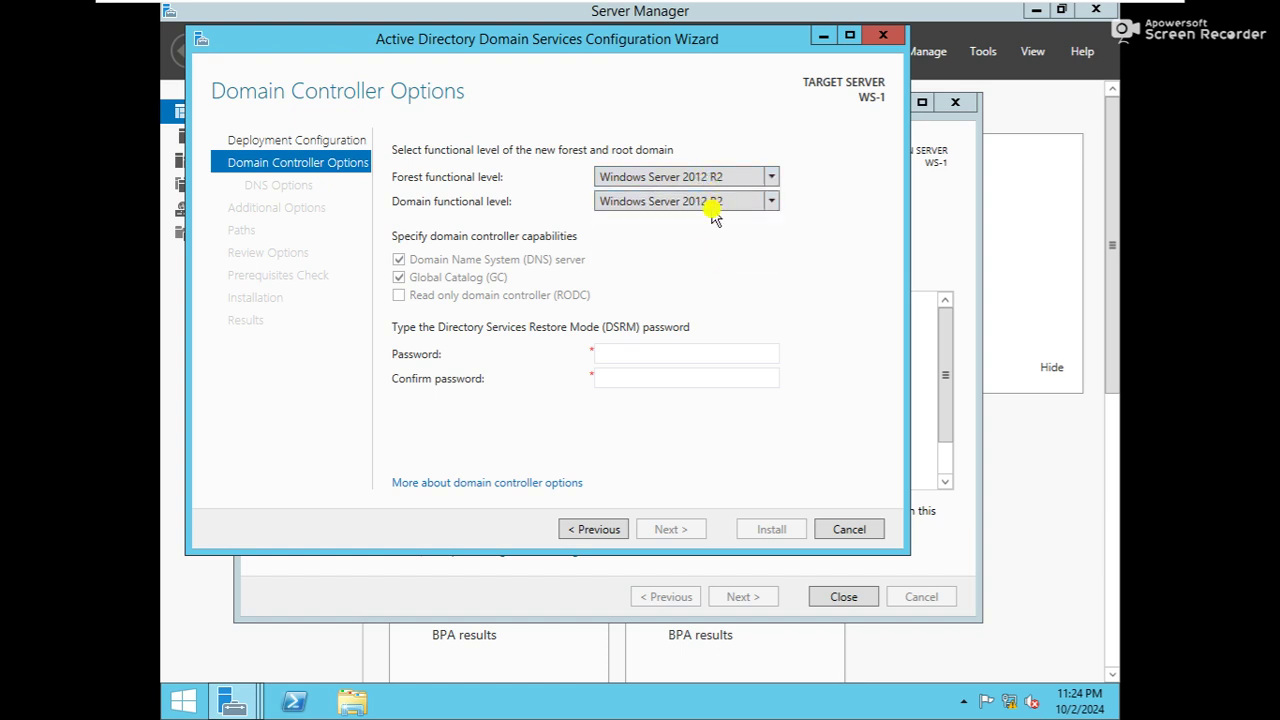
{"action": "left_click", "coordinate": [716, 208]}
{"action": "left_click", "coordinate": [834, 203]}
{"action": "left_click", "coordinate": [610, 352]}
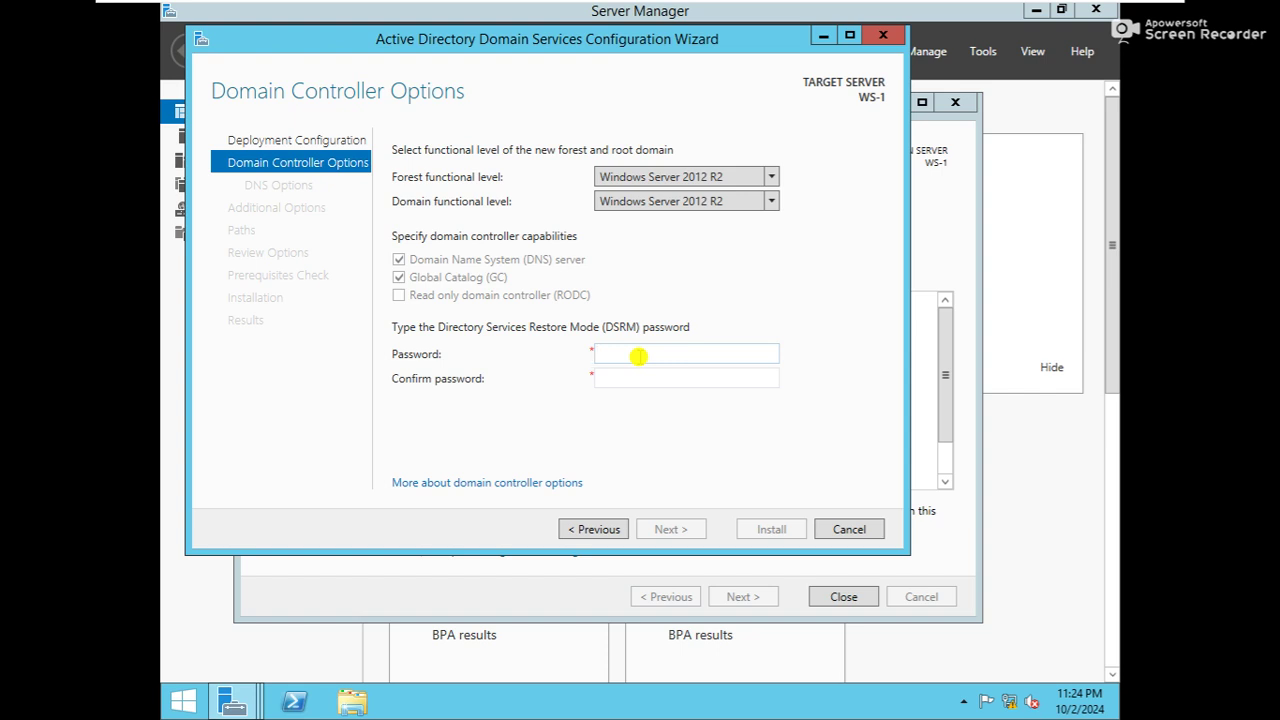
Enter the DSRM password and its confirmation
{"action": "type", "text": "123456"}
{"action": "key", "text": "Tab"}
{"action": "type", "text": "1234567"}
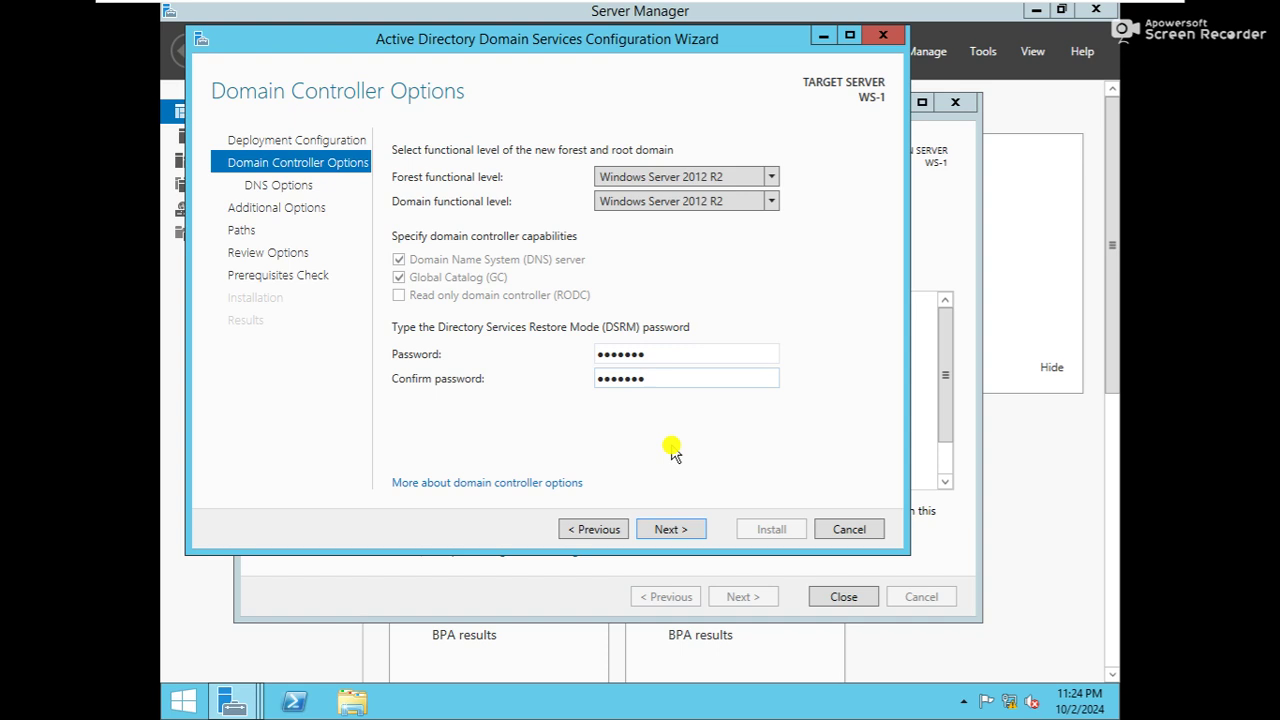
Advance through Domain Controller Options, DNS Options and Additional Options, keeping NetBIOS name HUBNETTECH
{"action": "left_click", "coordinate": [665, 531]}
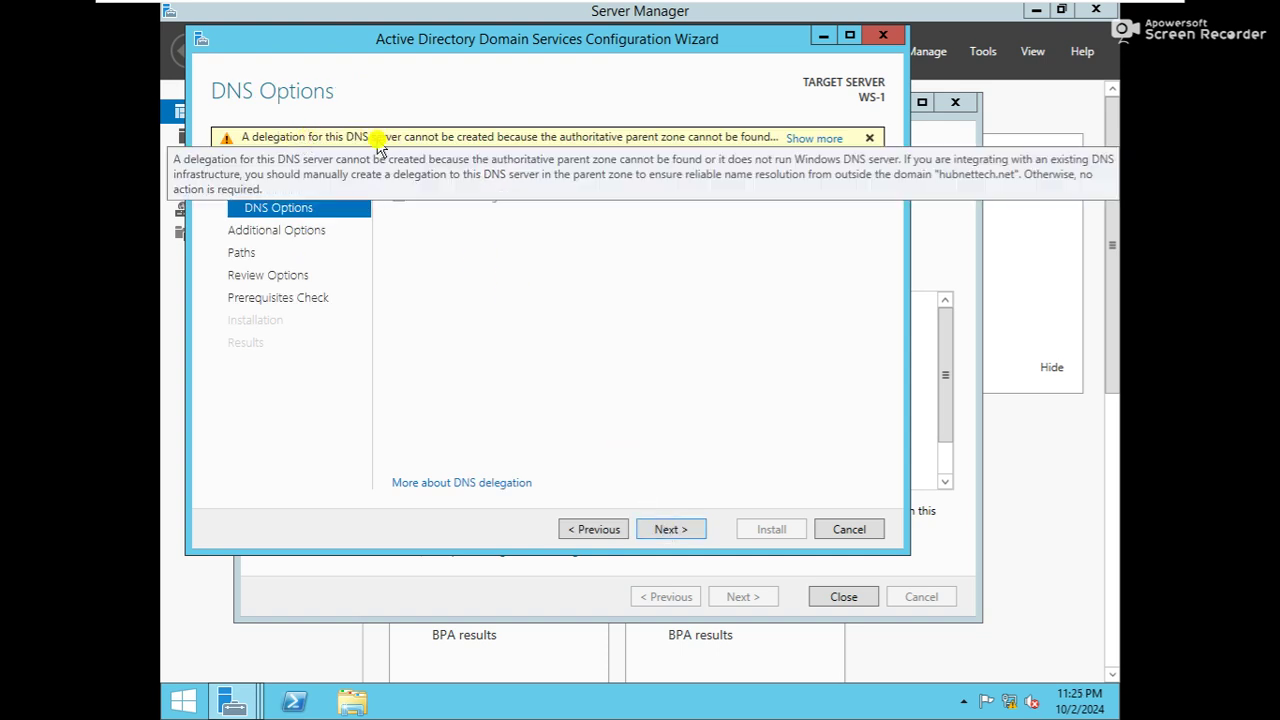
{"action": "left_click", "coordinate": [673, 532]}
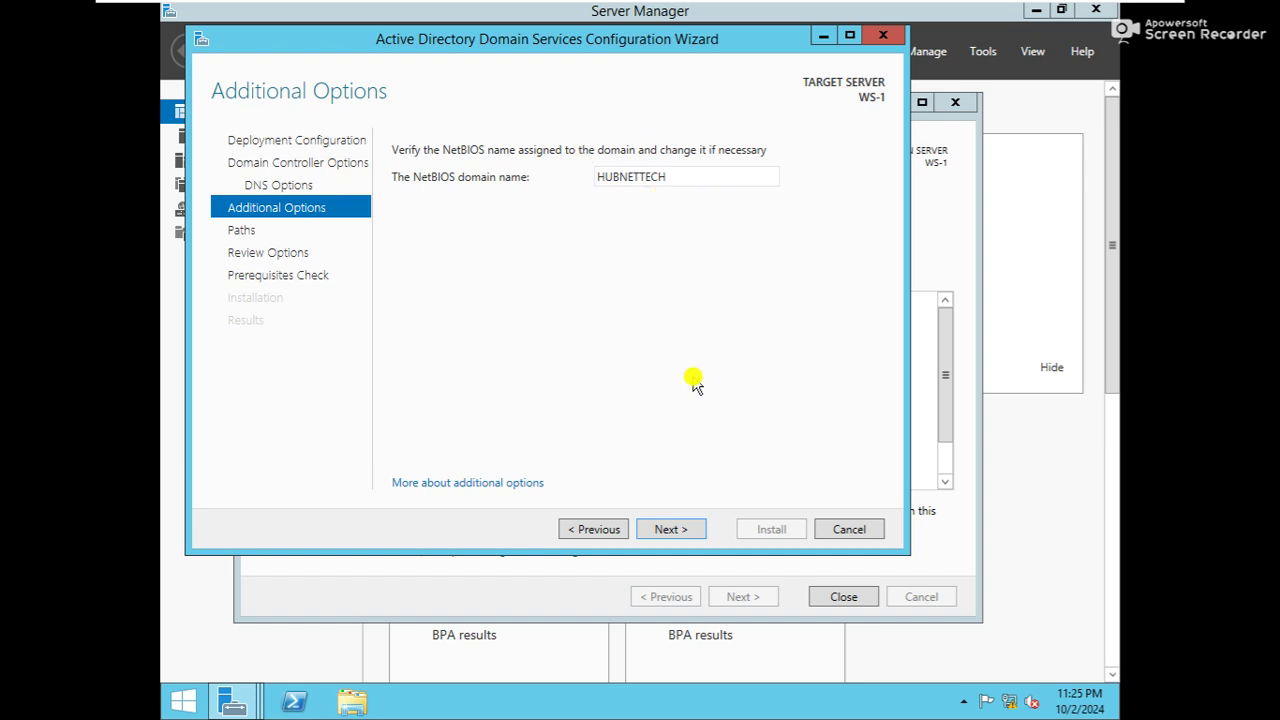
{"action": "left_click", "coordinate": [688, 533]}
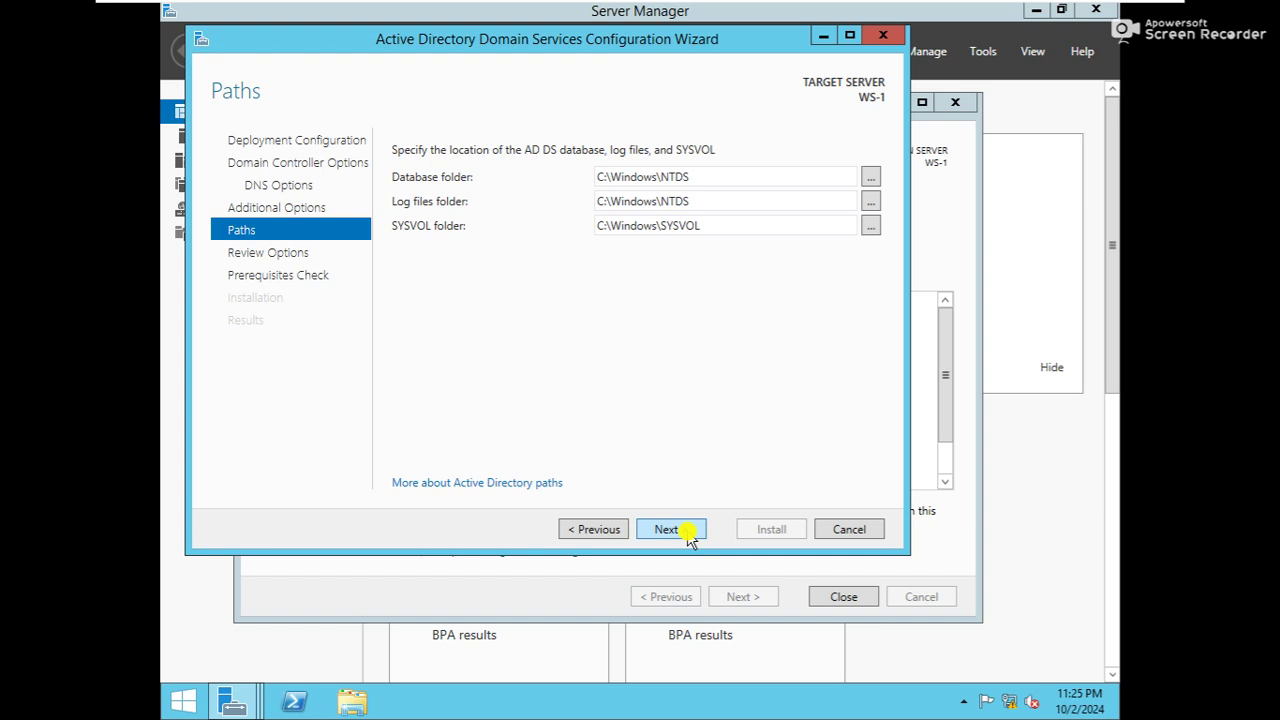
Keep the C:\Windows\NTDS and C:\Windows\SYSVOL default paths and continue to Review Options
{"action": "left_click_drag", "start_coordinate": [523, 47], "coordinate": [551, 75]}
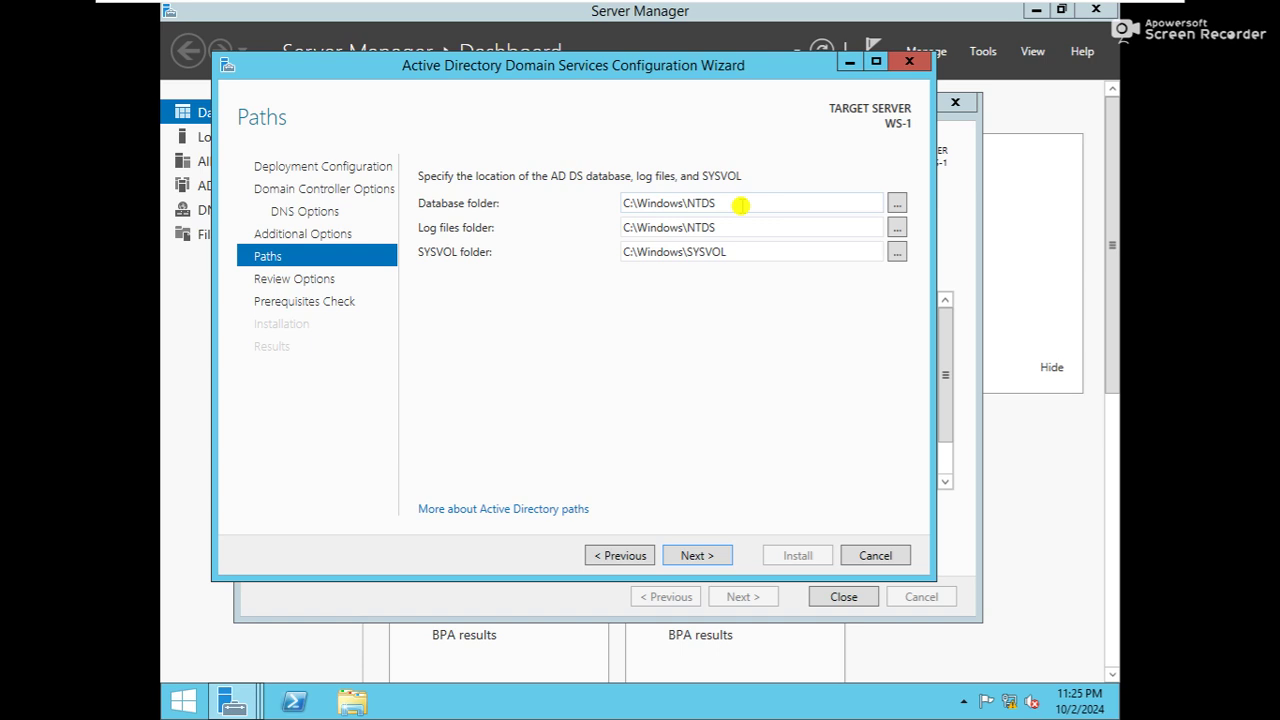
{"action": "triple_click", "coordinate": [739, 204]}
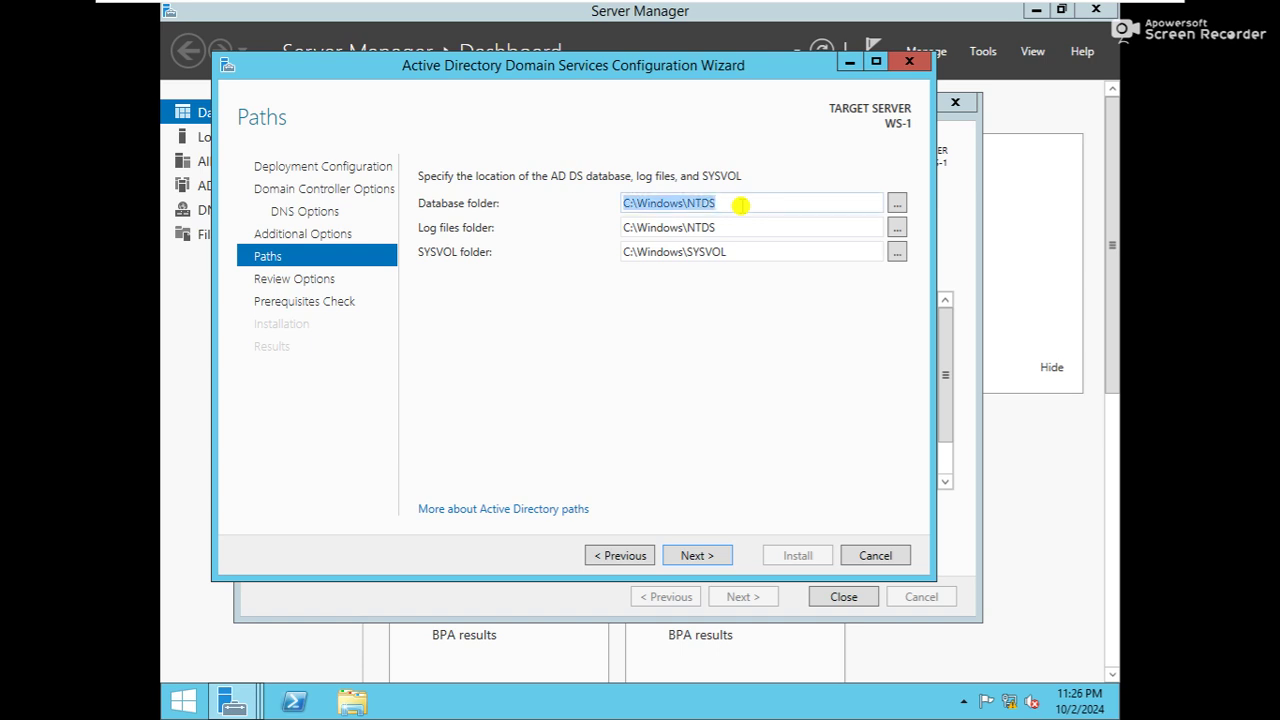
{"action": "left_click", "coordinate": [732, 203]}
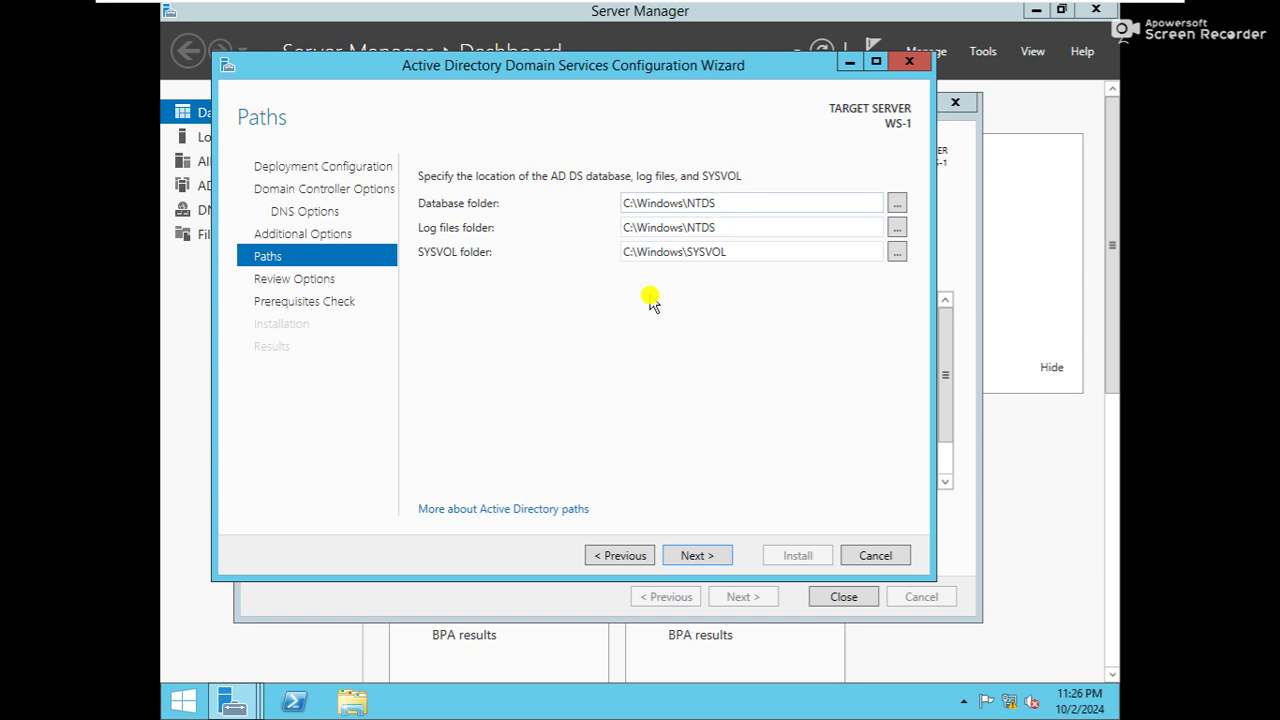
{"action": "double_click", "coordinate": [697, 252]}
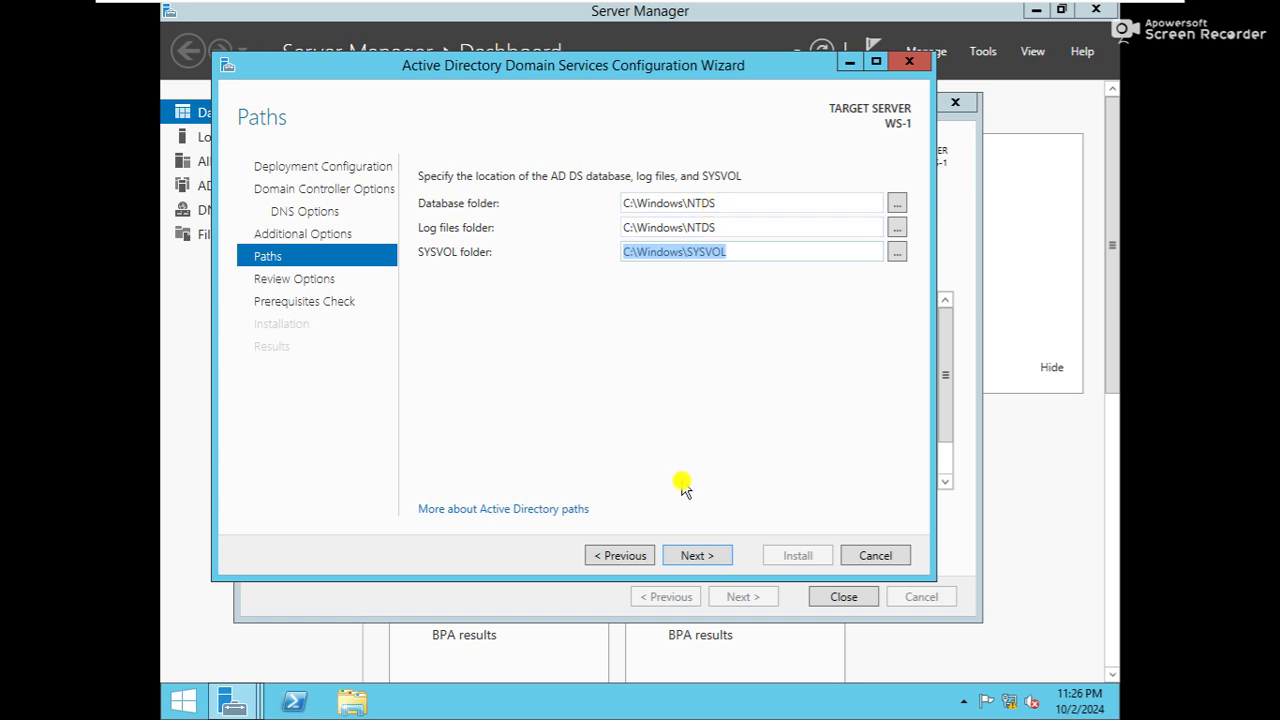
{"action": "left_click", "coordinate": [697, 556]}
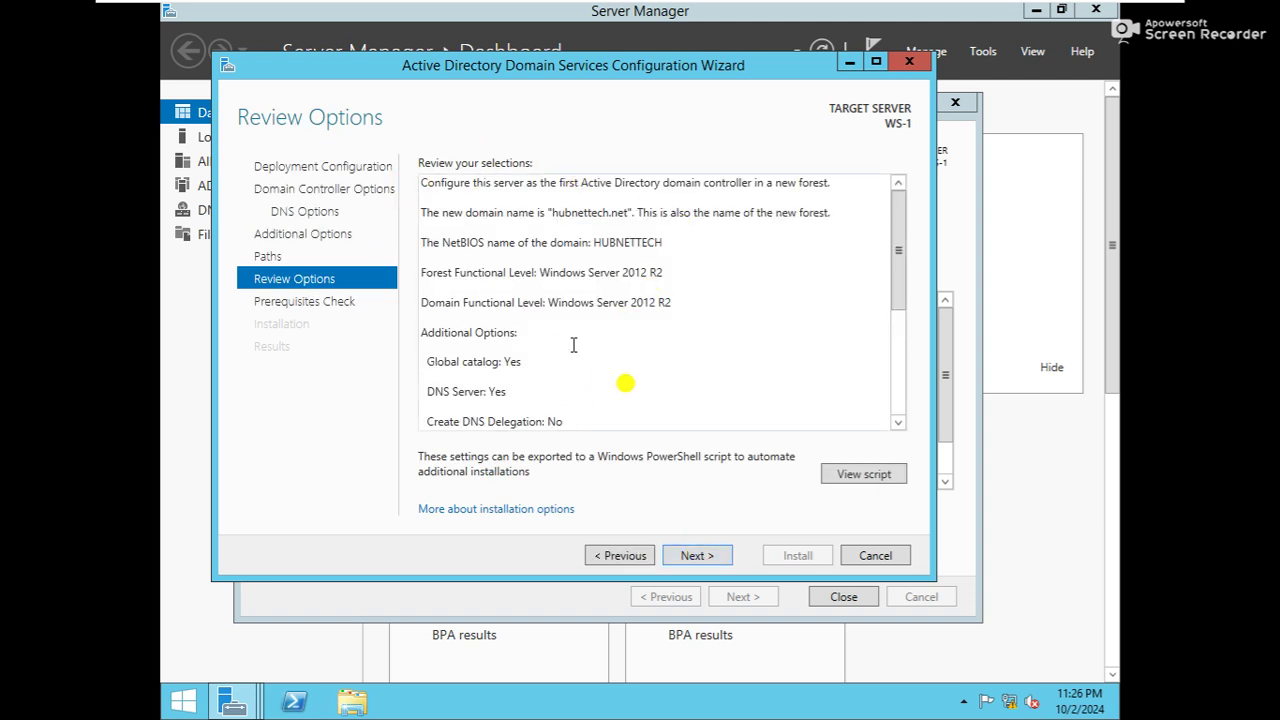
Accept the reviewed settings and run the prerequisites check
{"action": "left_click", "coordinate": [718, 558]}
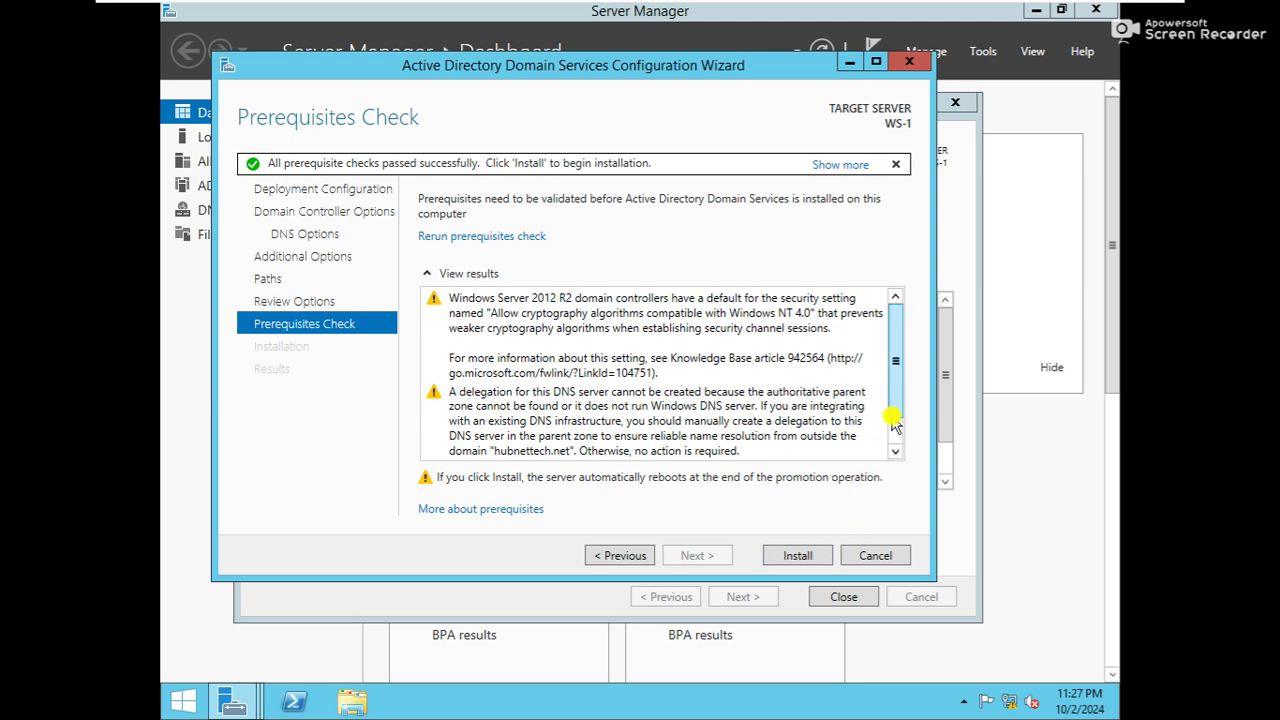
Confirm all prerequisite checks passed and start installing AD DS
{"action": "scroll", "coordinate": [899, 455], "scroll_direction": "down", "scroll_amount": 1}
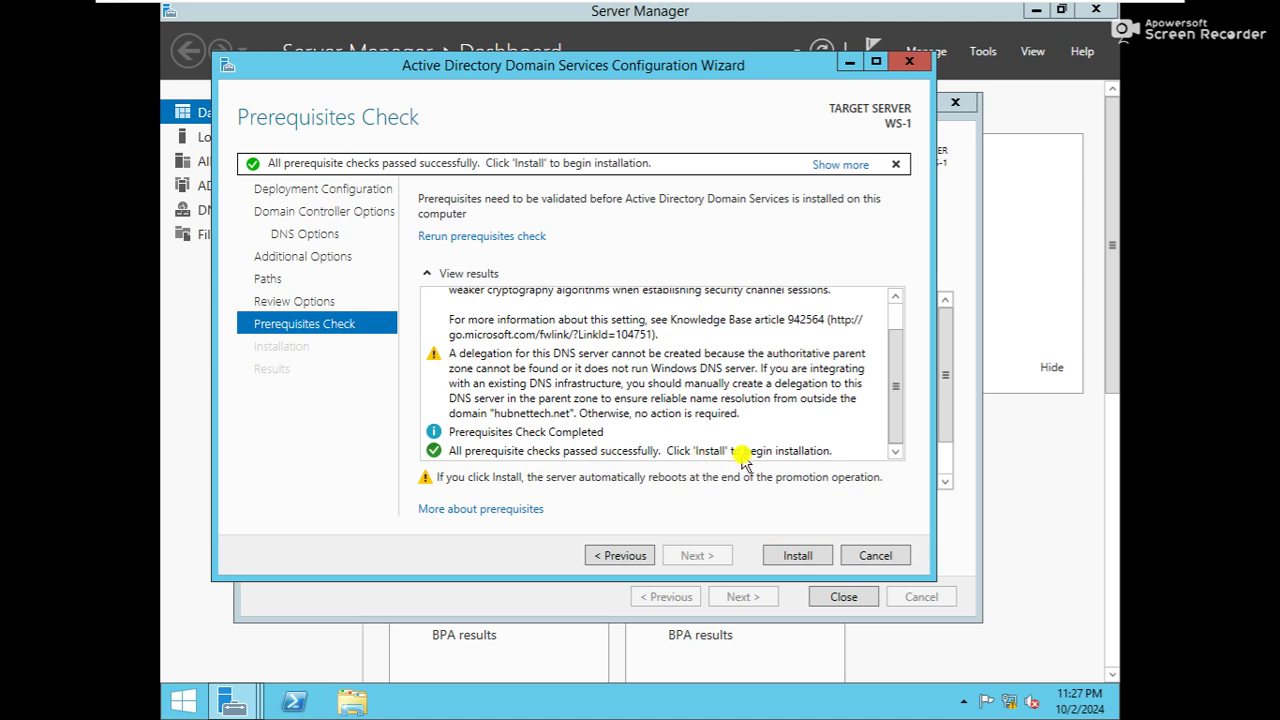
{"action": "left_click", "coordinate": [810, 560]}
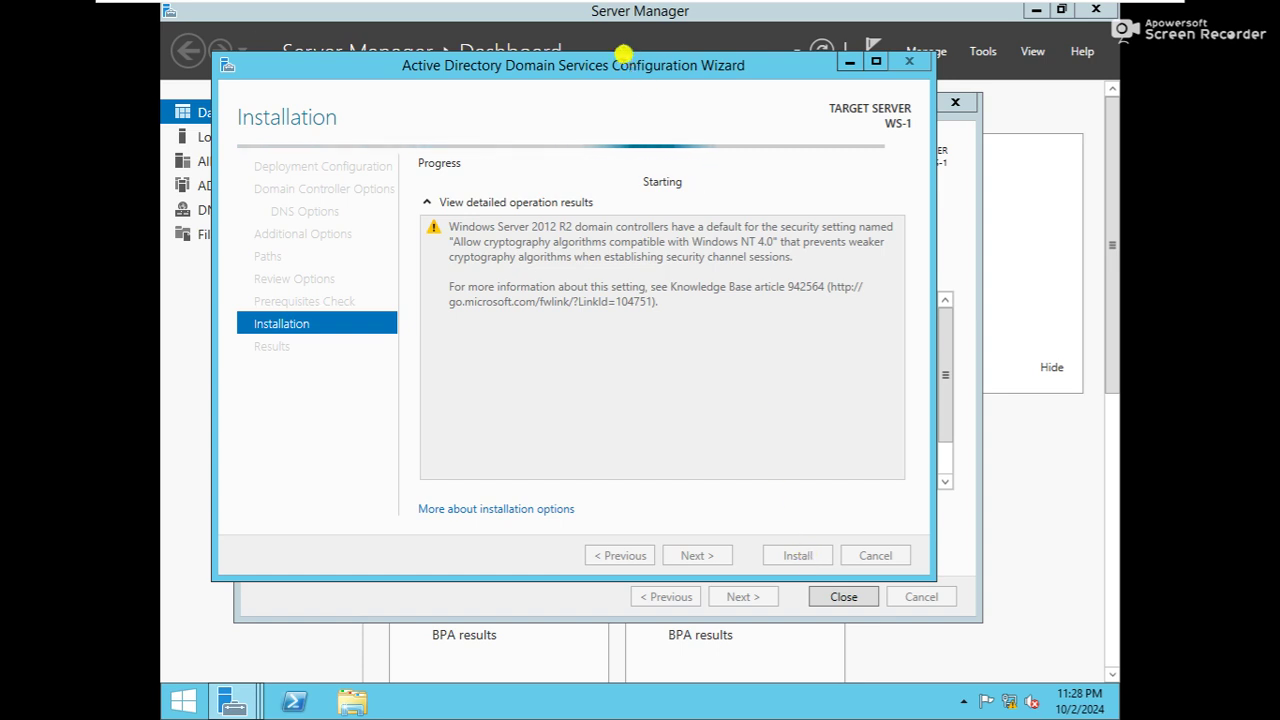
Reposition the configuration wizard window while the AD DS installation runs
{"action": "left_click_drag", "start_coordinate": [623, 58], "coordinate": [640, 88]}
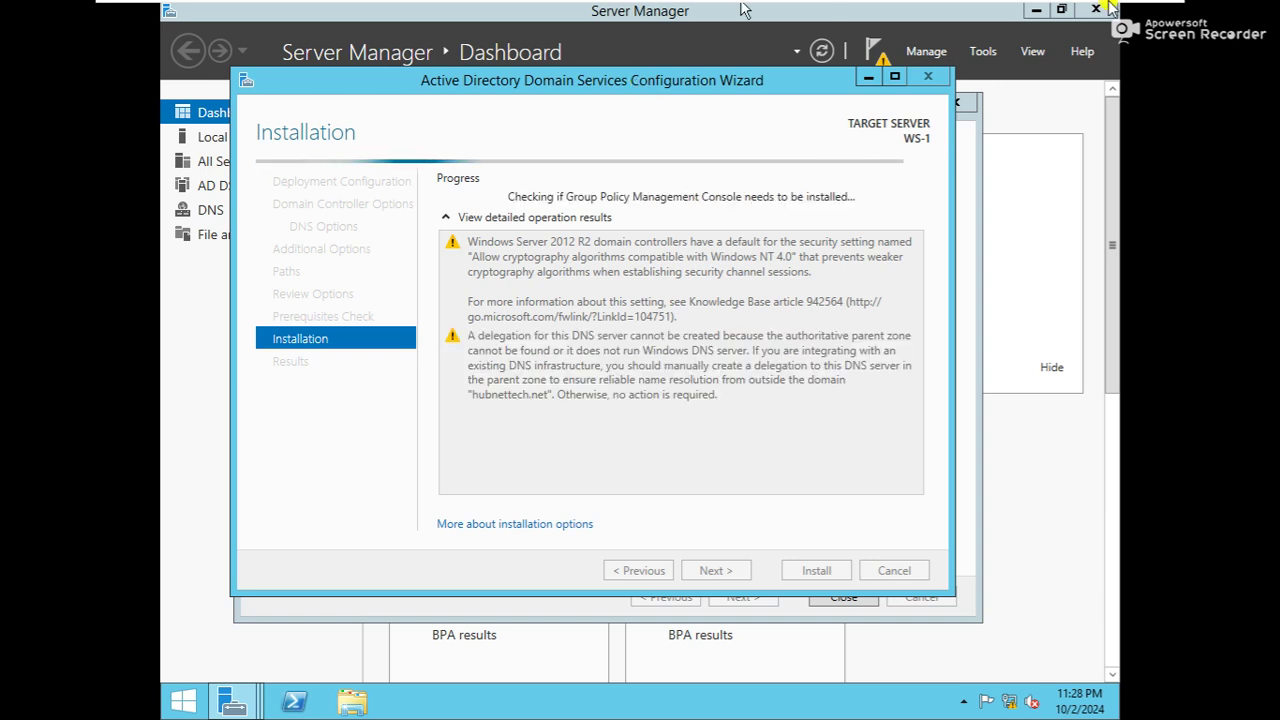
{"action": "mouse_move", "coordinate": [1055, 8]}
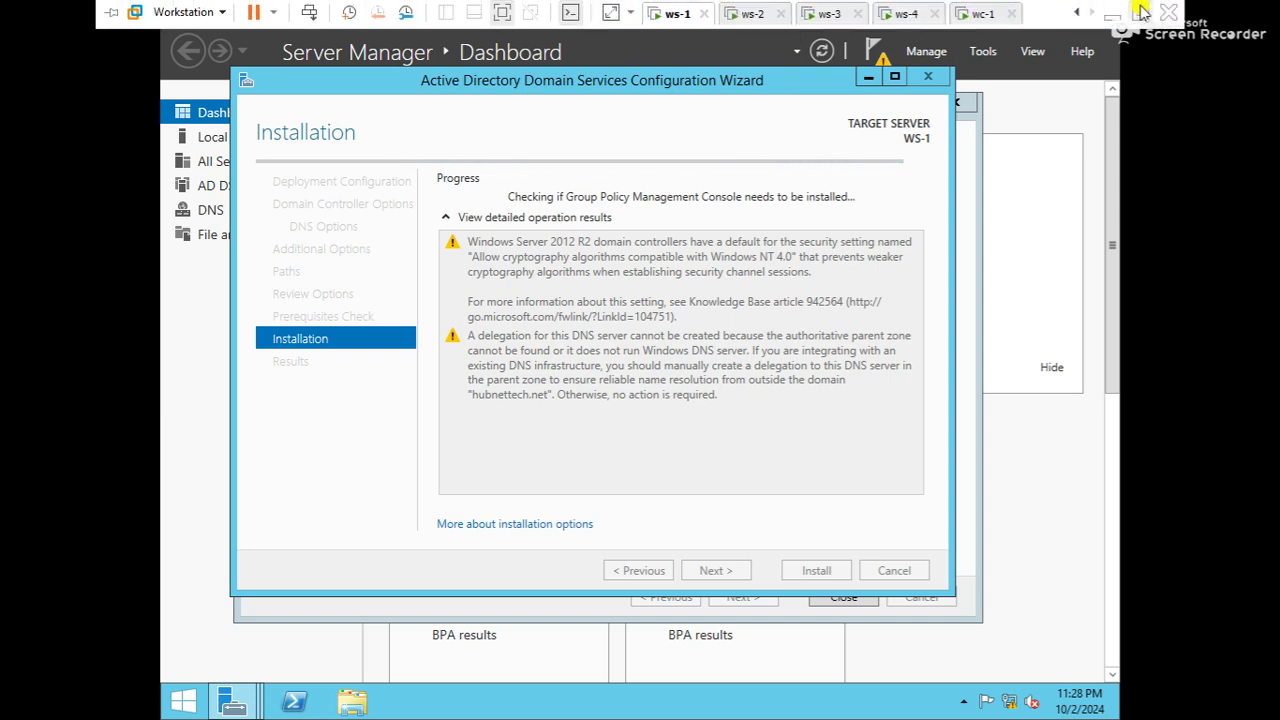
Return input to the ws-1 virtual machine and show it full screen
{"action": "left_click", "coordinate": [1140, 13]}
{"action": "left_click", "coordinate": [639, 398]}
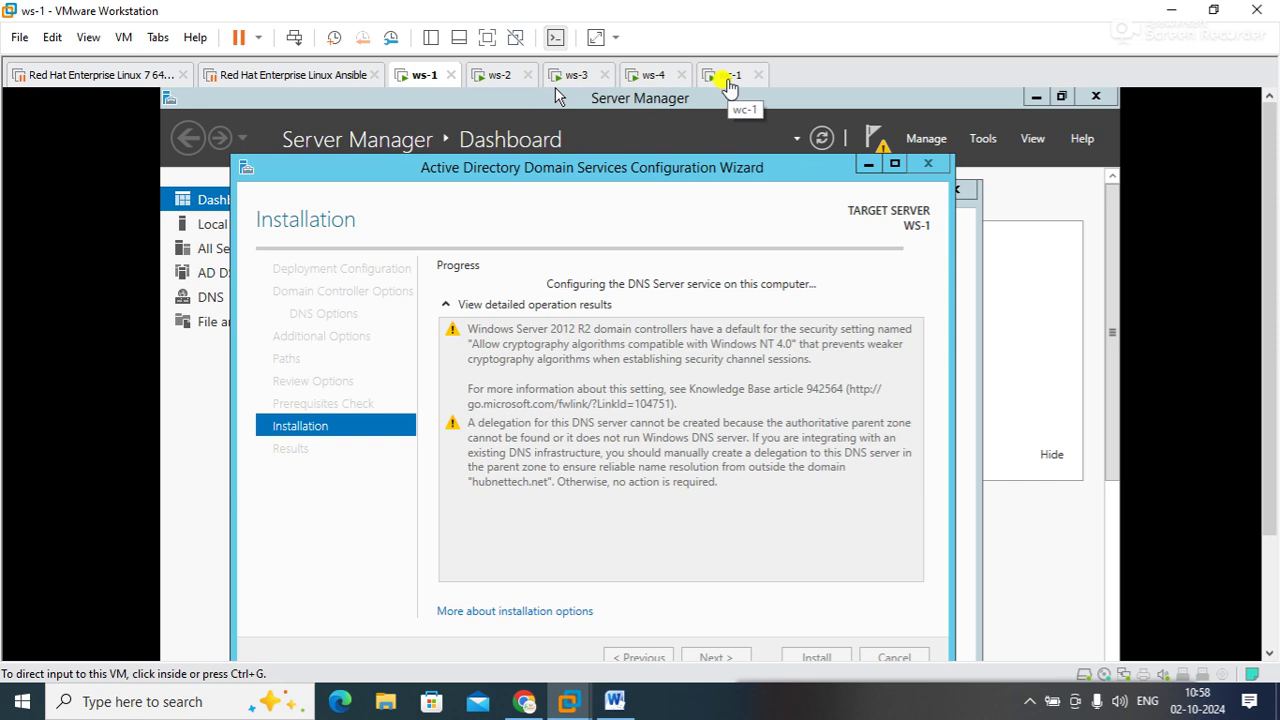
{"action": "left_click", "coordinate": [485, 38]}
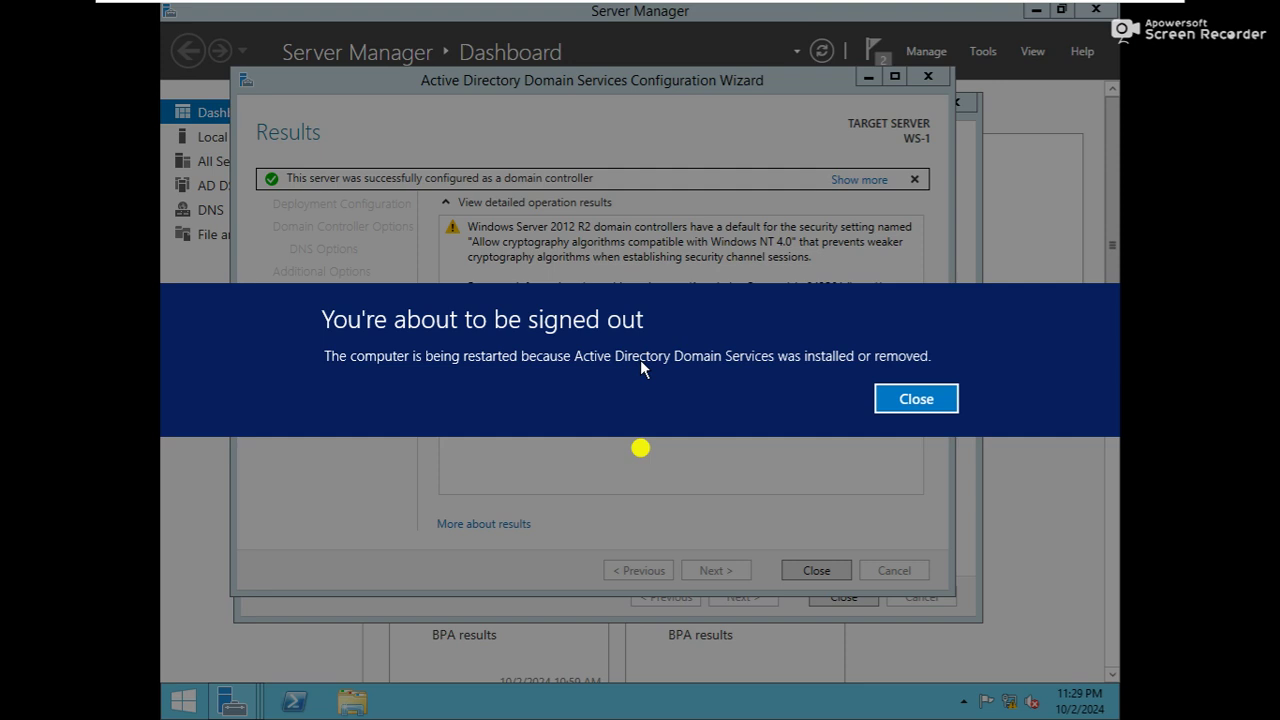
Dismiss the sign-out notice so WS-1 restarts to finish becoming a domain controller
{"action": "left_click", "coordinate": [916, 398]}
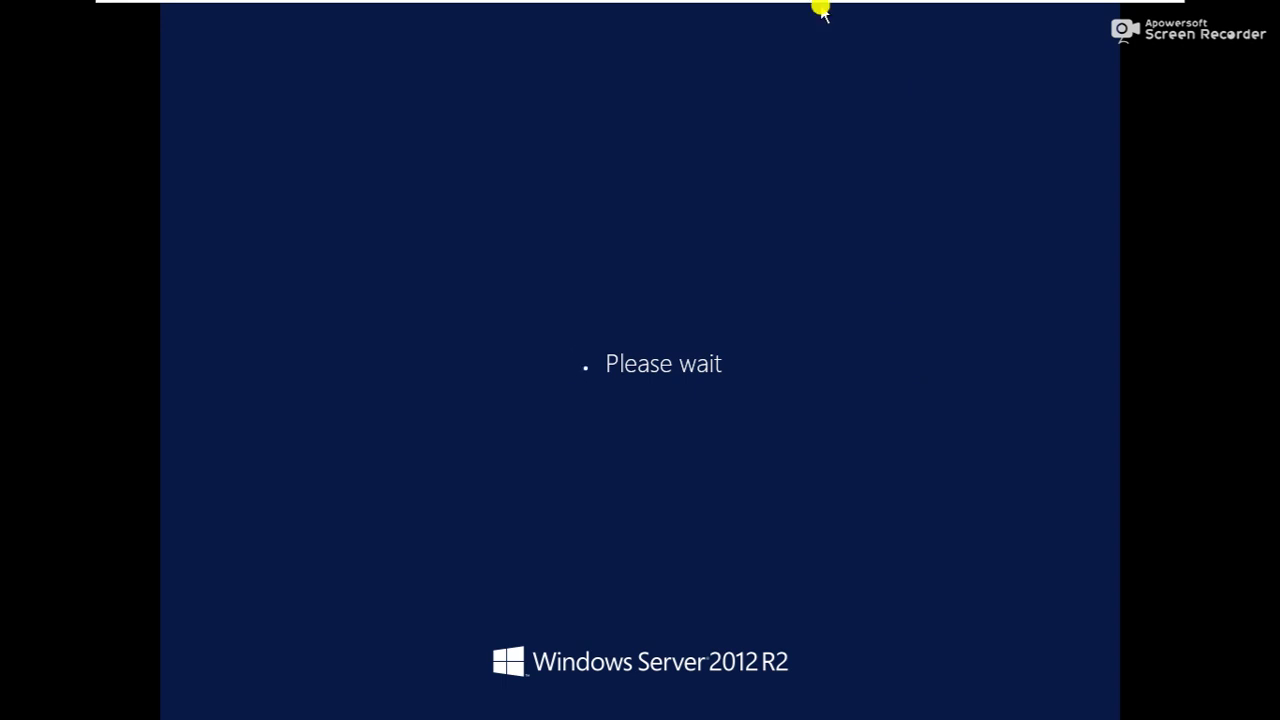
Check the ws-2, ws-3, ws-4 and wc-1 virtual machines, then return to ws-1
{"action": "left_click", "coordinate": [555, 263]}
{"action": "mouse_move", "coordinate": [915, 5]}
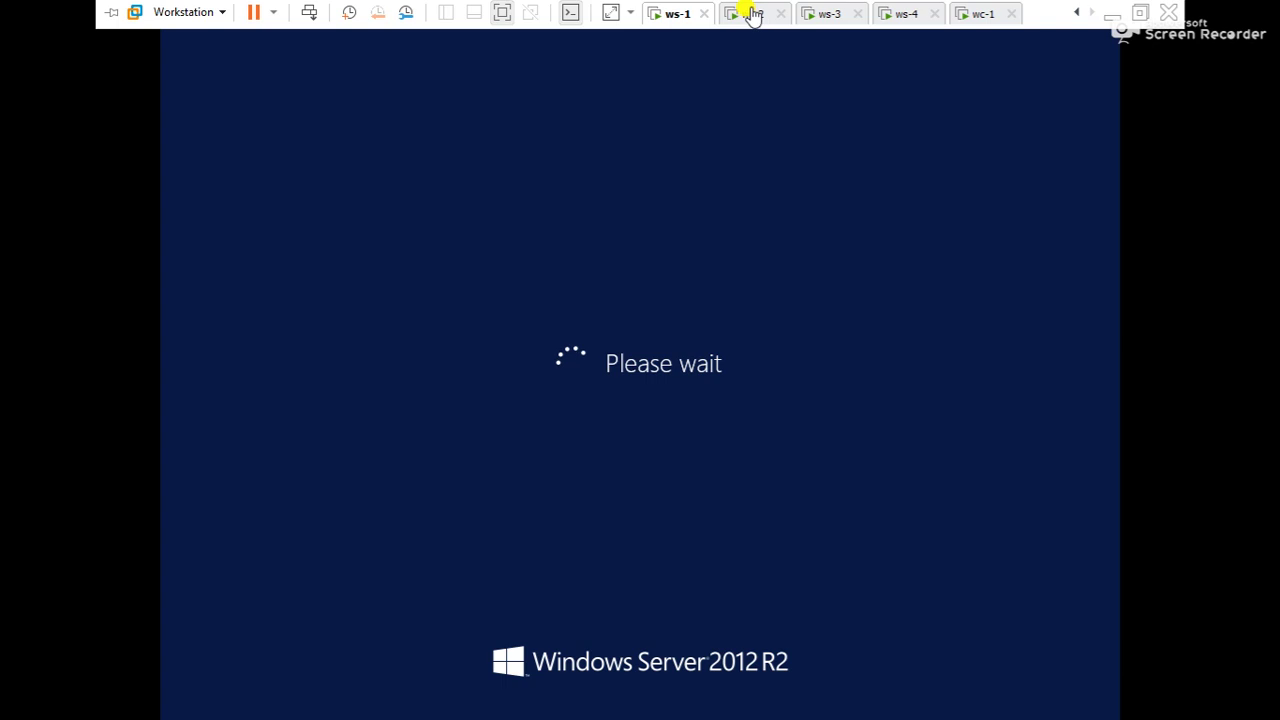
{"action": "left_click", "coordinate": [755, 14]}
{"action": "left_click", "coordinate": [676, 14]}
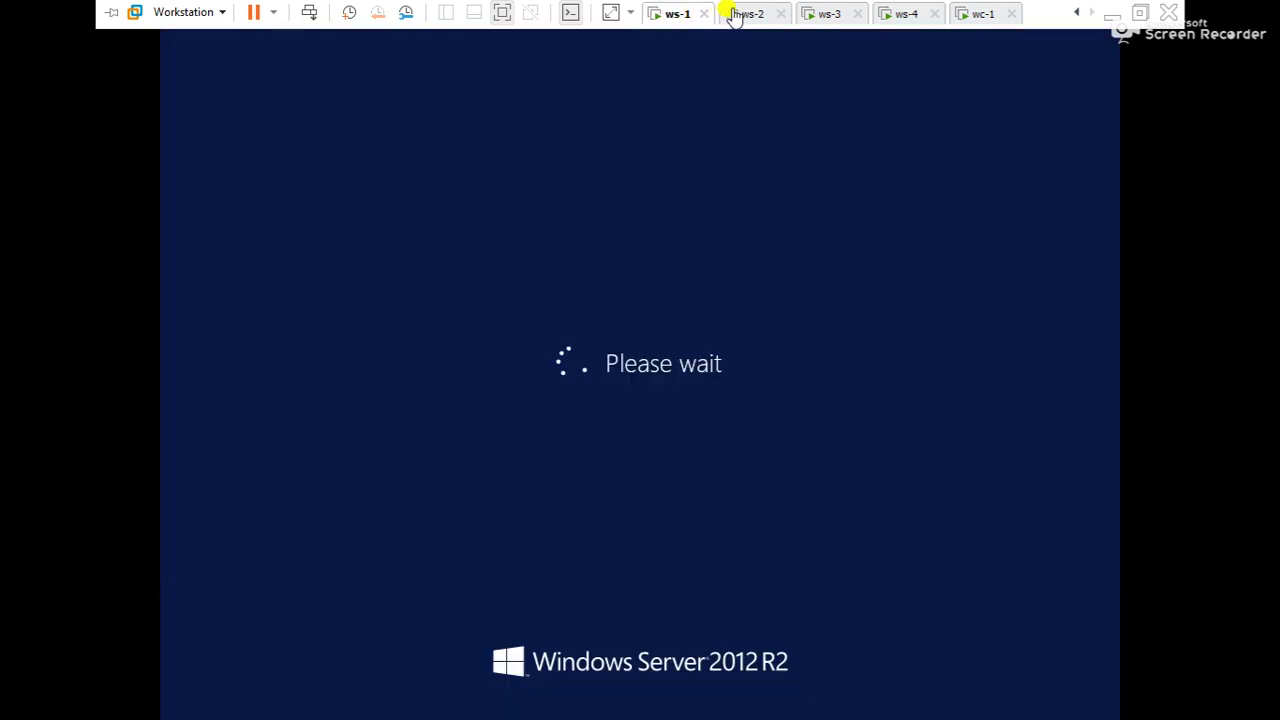
{"action": "left_click", "coordinate": [745, 15]}
{"action": "left_click", "coordinate": [826, 14]}
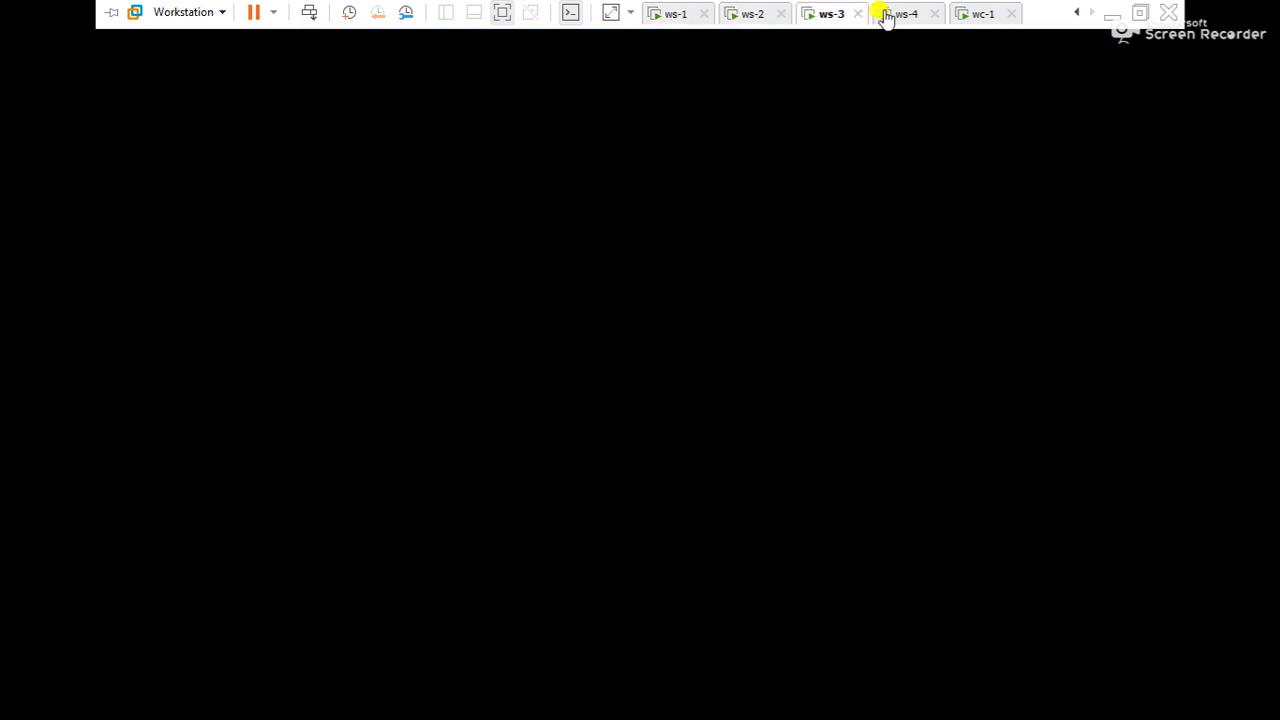
{"action": "left_click", "coordinate": [898, 16]}
{"action": "left_click", "coordinate": [980, 16]}
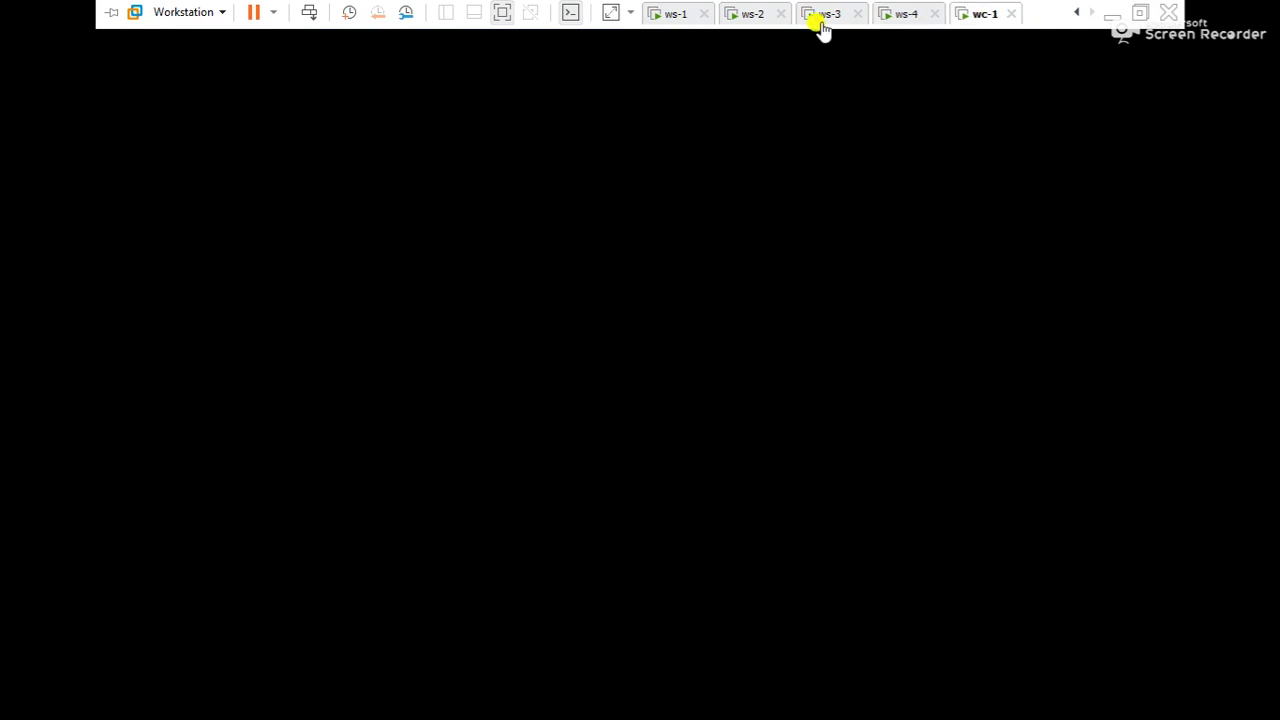
{"action": "left_click", "coordinate": [670, 14]}
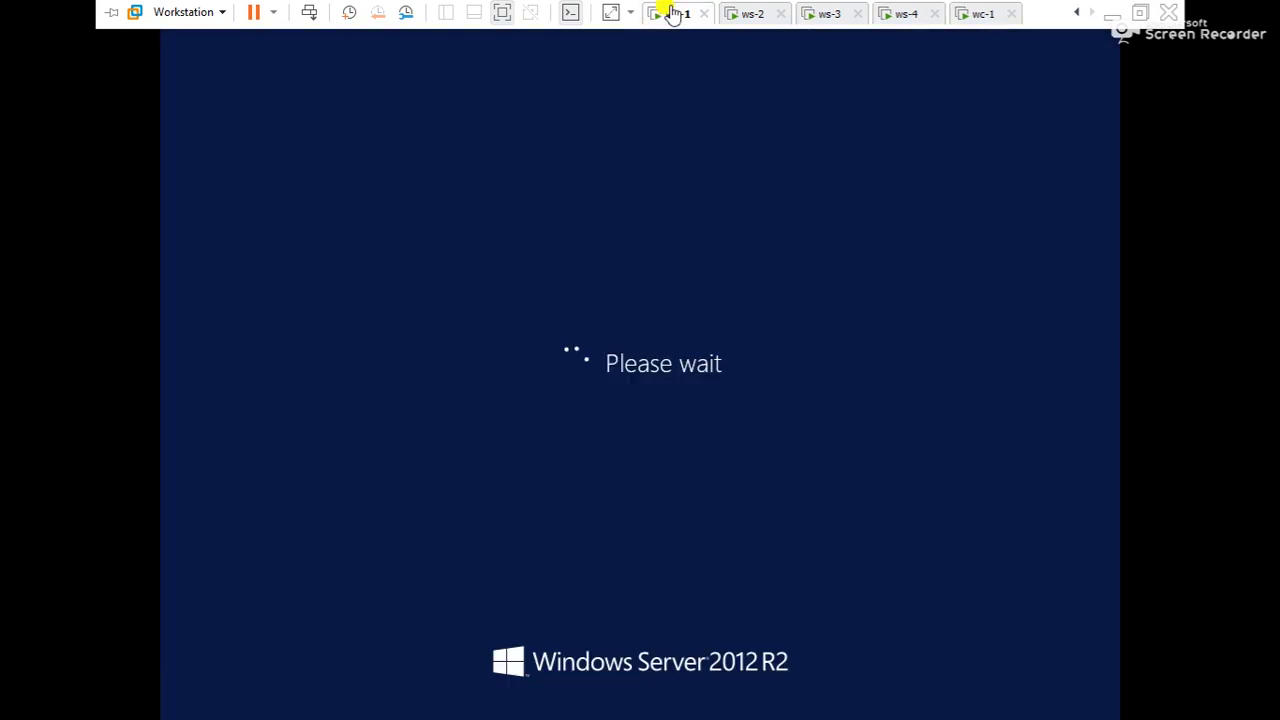
{"action": "left_click", "coordinate": [585, 328]}
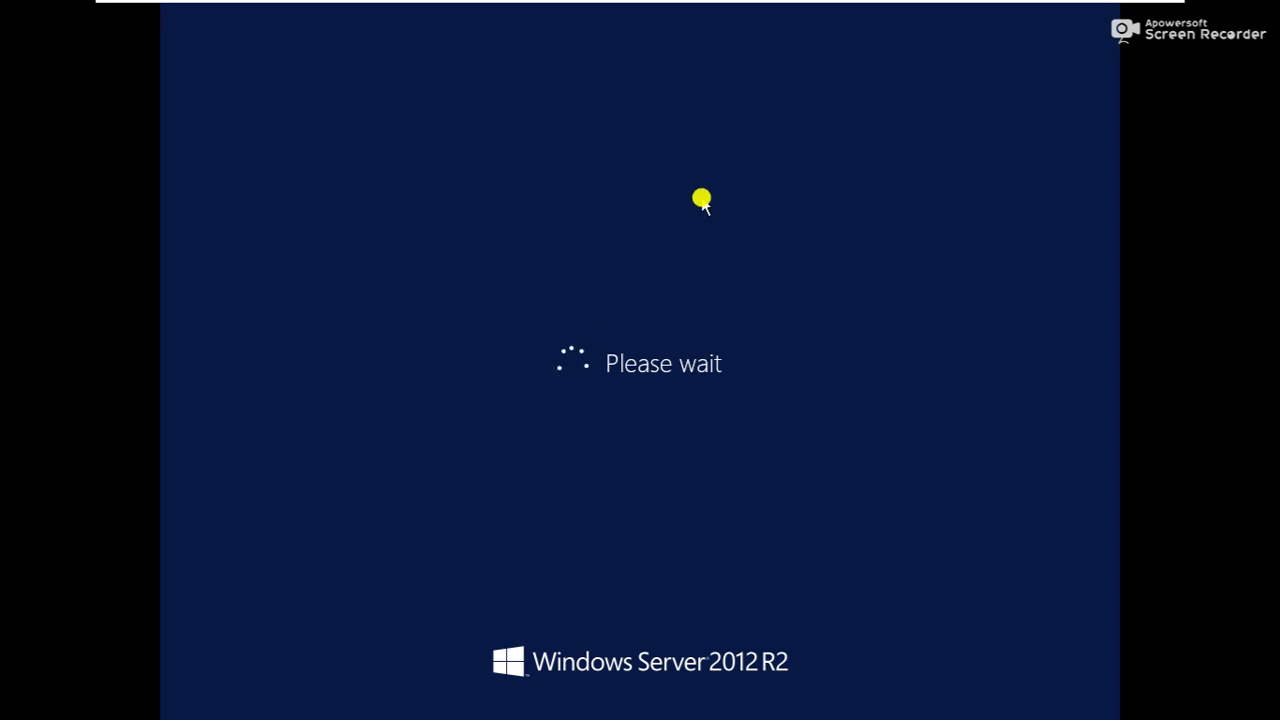
{"action": "key", "text": "ctrl+alt"}
Cycle once more through ws-2, ws-3, ws-4 and wc-1 and come back to ws-1
{"action": "mouse_move", "coordinate": [899, 6]}
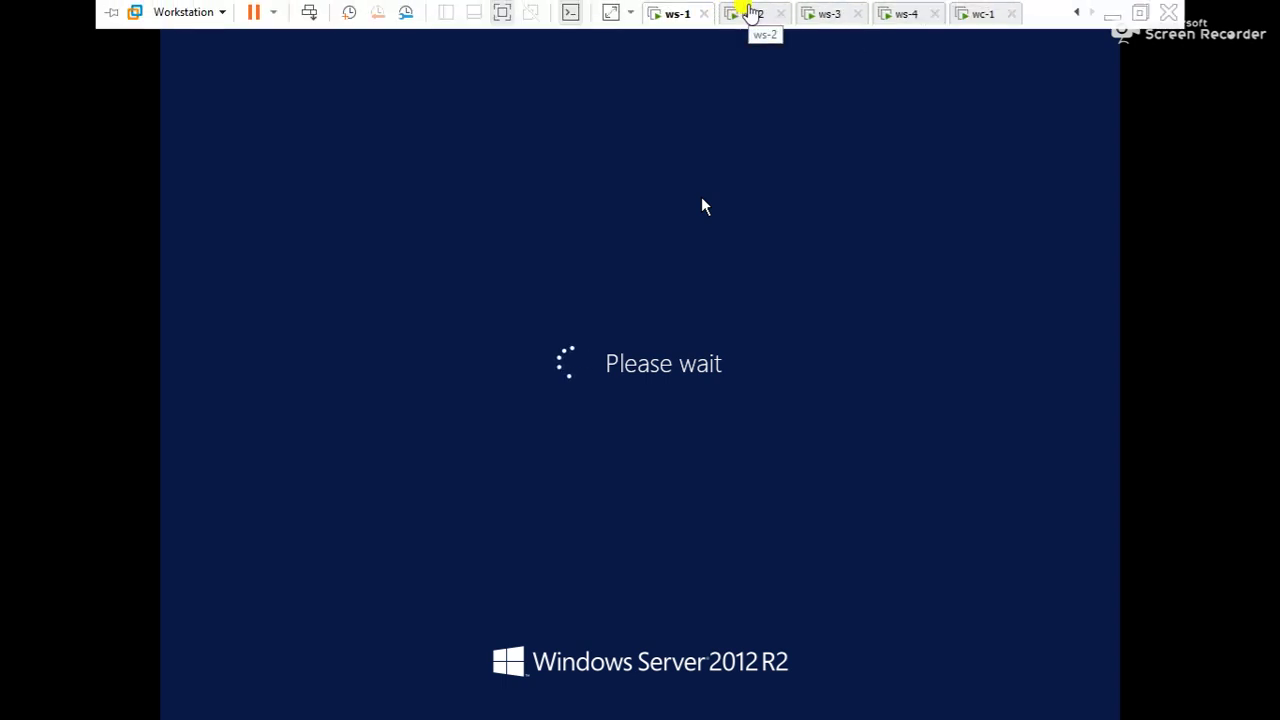
{"action": "left_click", "coordinate": [751, 14]}
{"action": "left_click", "coordinate": [833, 14]}
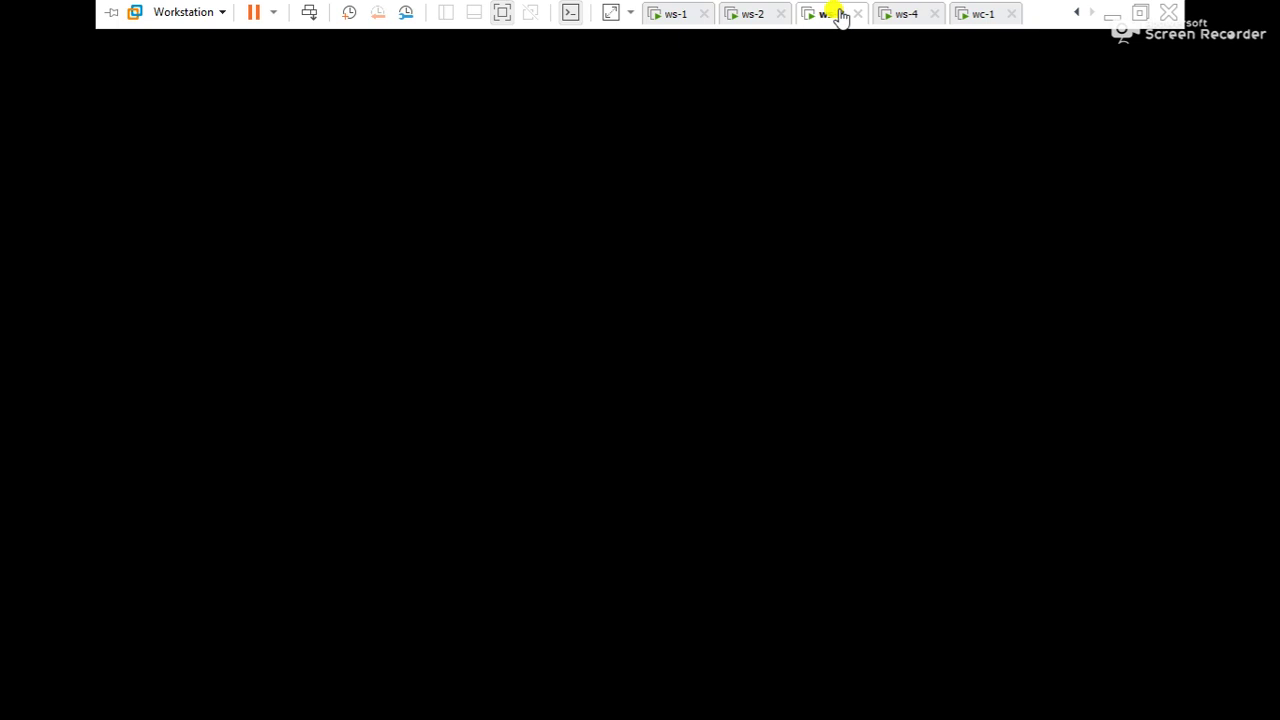
{"action": "left_click", "coordinate": [903, 14]}
{"action": "left_click", "coordinate": [976, 14]}
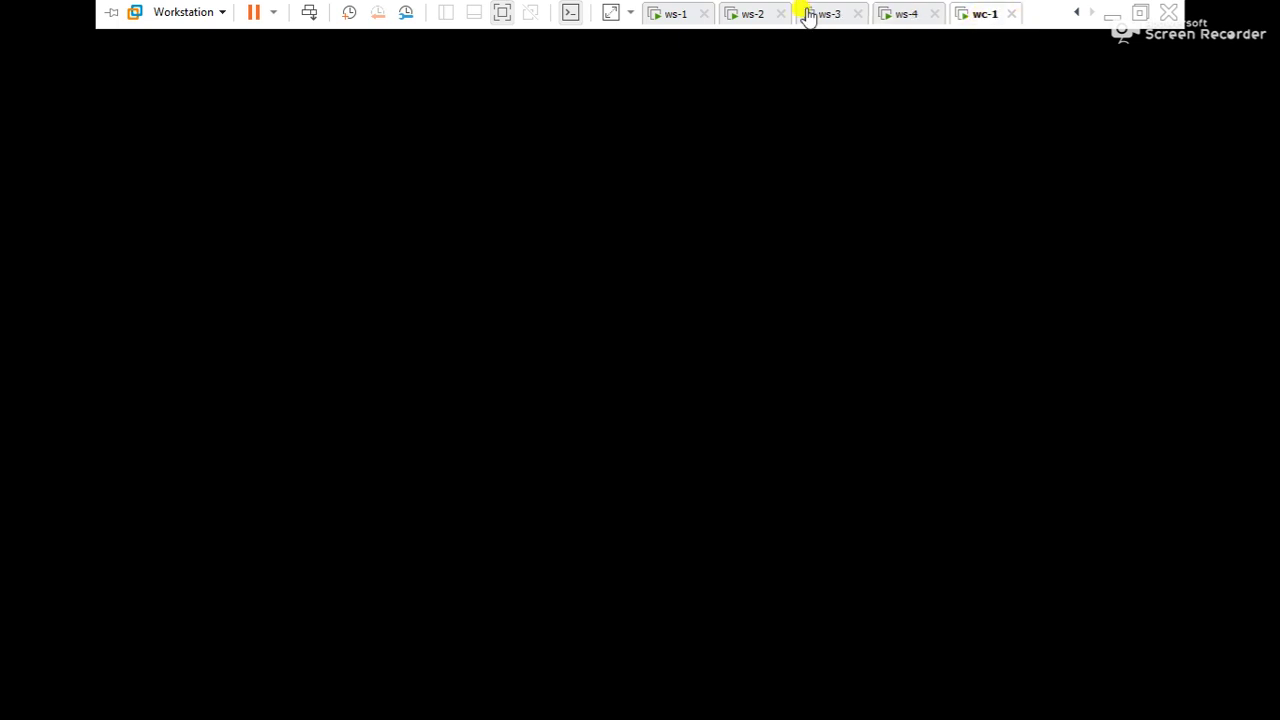
{"action": "left_click", "coordinate": [677, 14]}
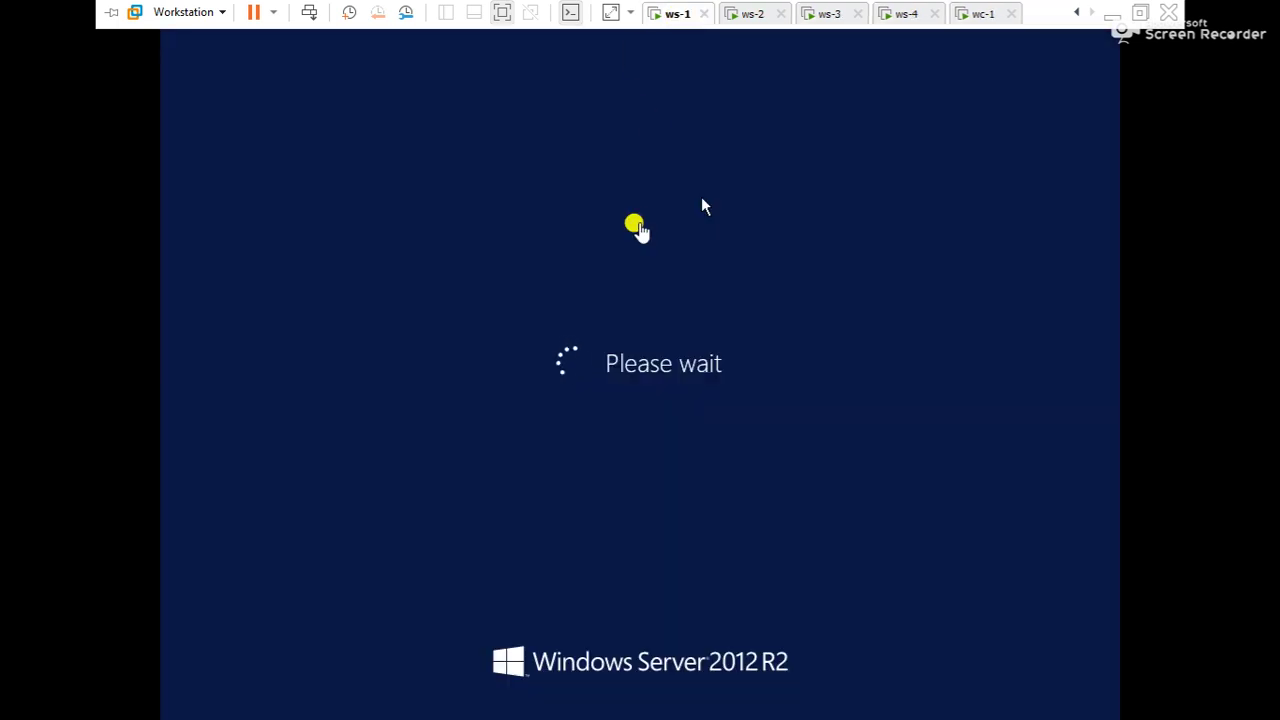
Leave full screen, adjust the Workstation window, then view ws-1 full screen again
{"action": "left_click", "coordinate": [1140, 12]}
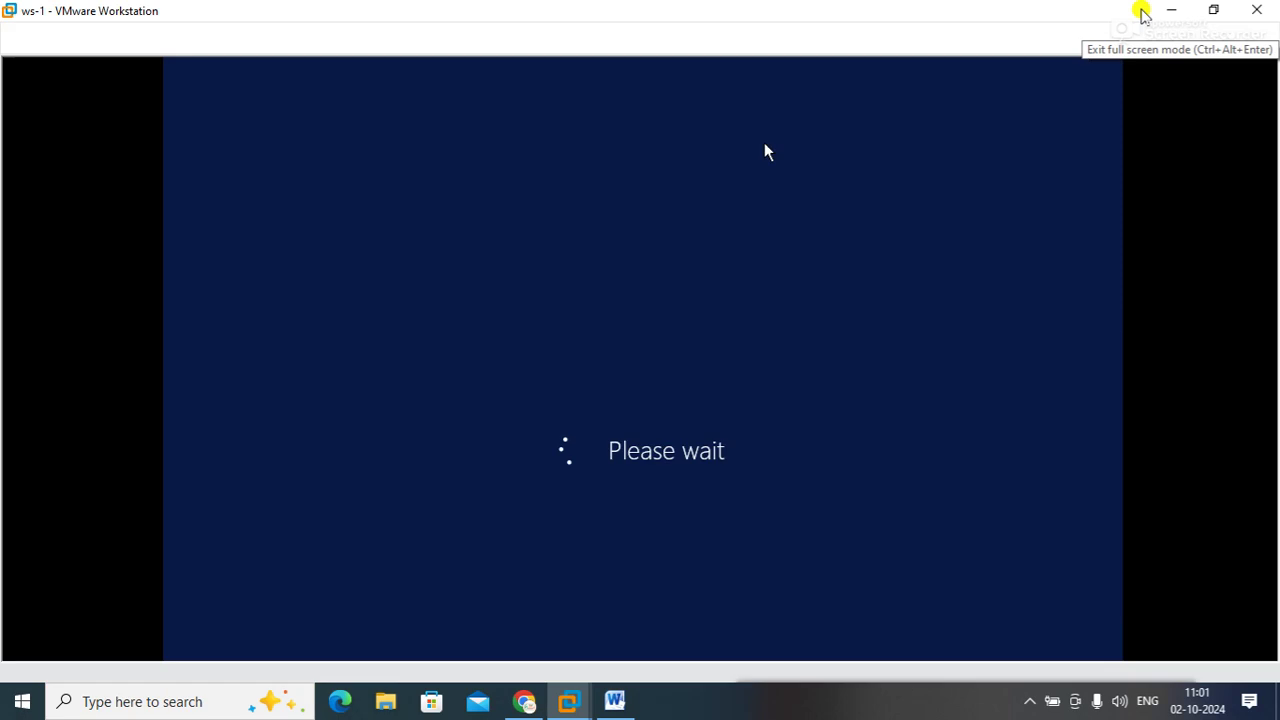
{"action": "left_click", "coordinate": [1034, 700]}
{"action": "right_click", "coordinate": [1065, 627]}
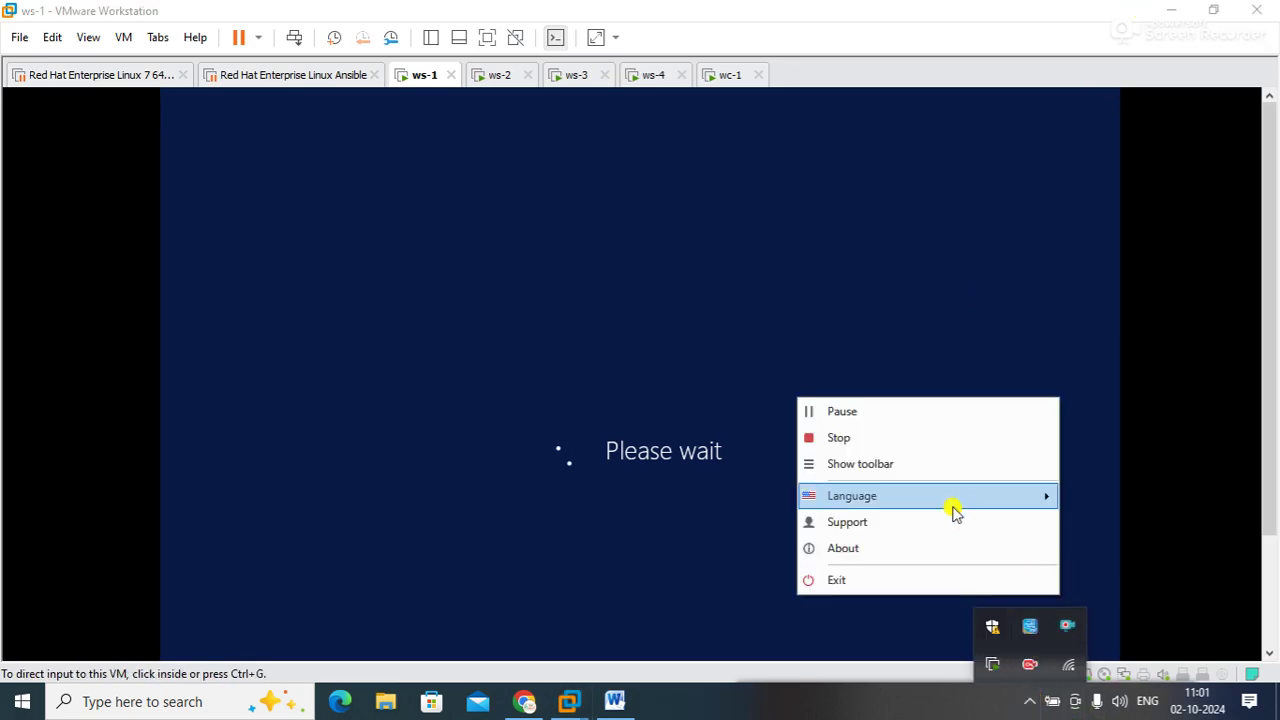
{"action": "left_click", "coordinate": [864, 412]}
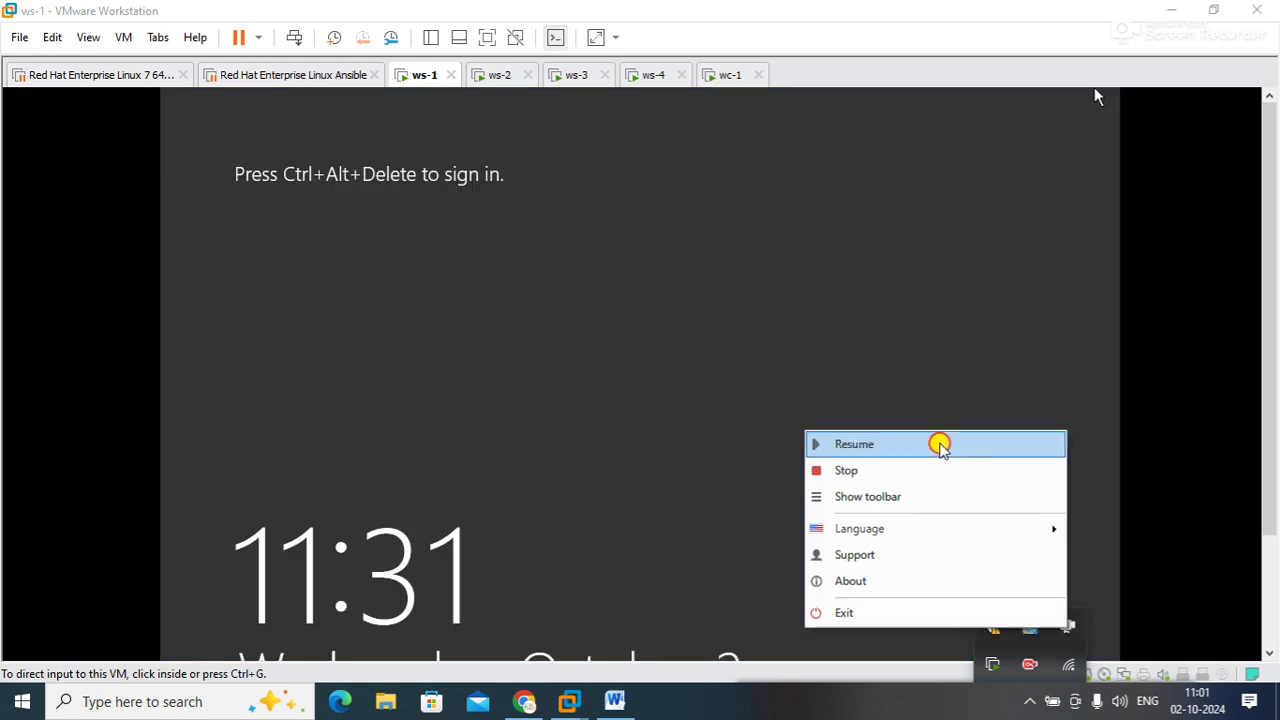
{"action": "left_click", "coordinate": [938, 443]}
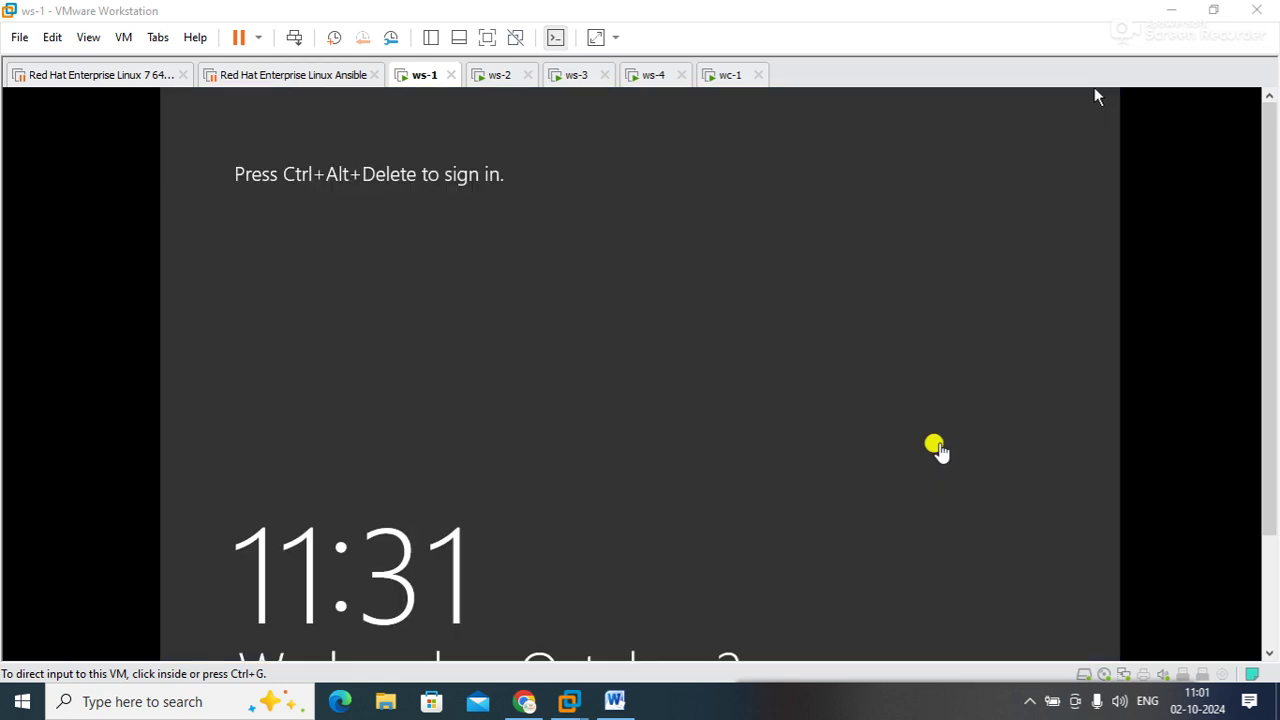
{"action": "left_click", "coordinate": [1030, 701]}
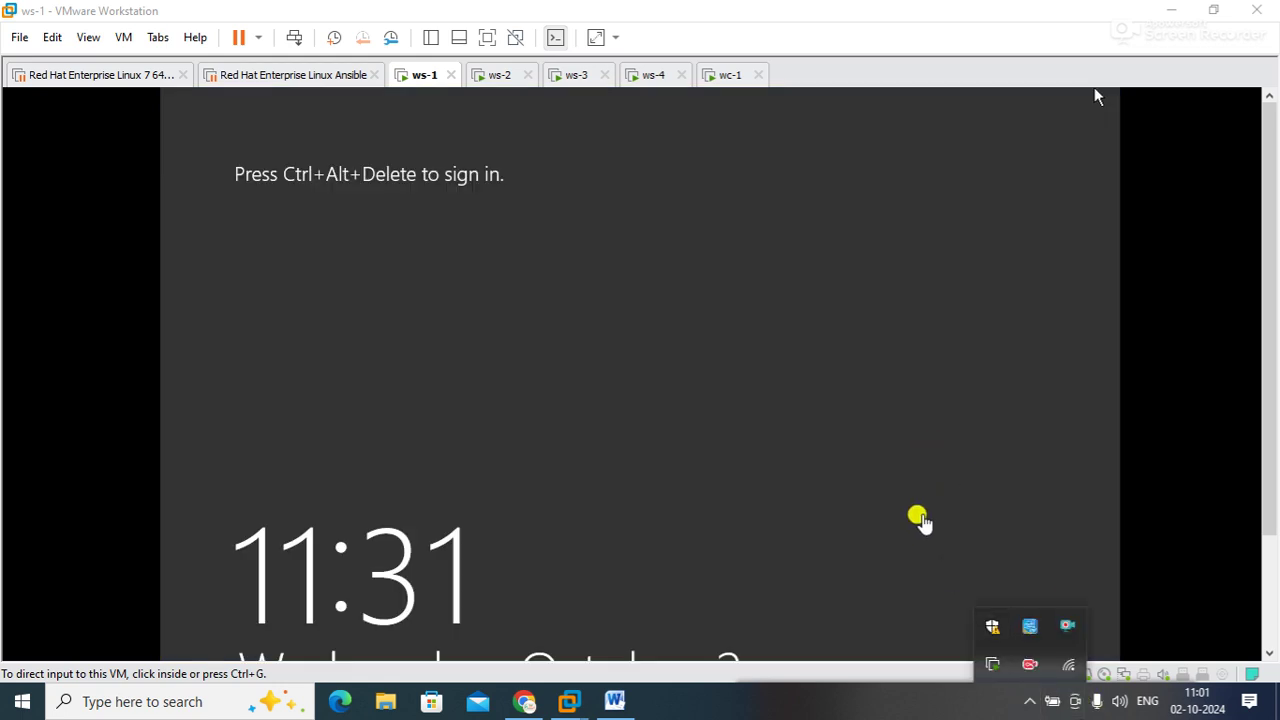
{"action": "left_click", "coordinate": [487, 37]}
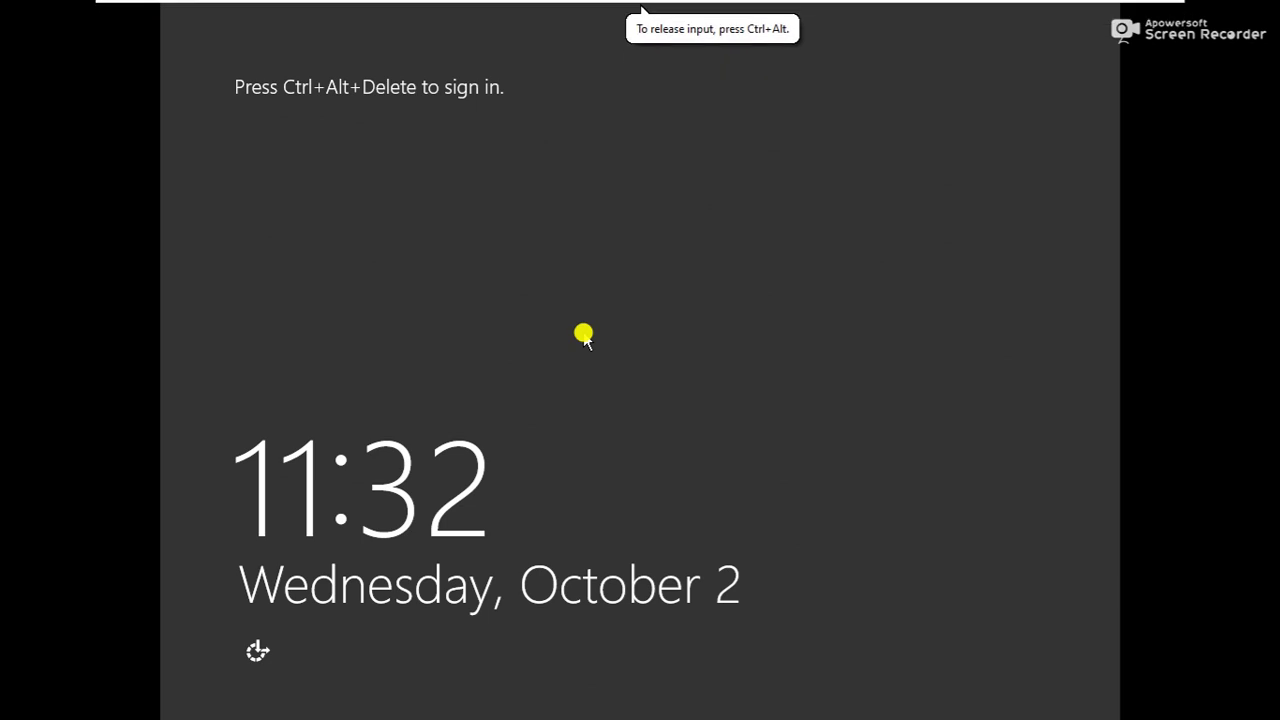
Sign in to WS-1 as the domain Administrator with the account password
{"action": "key", "text": "ctrl+alt+Insert"}
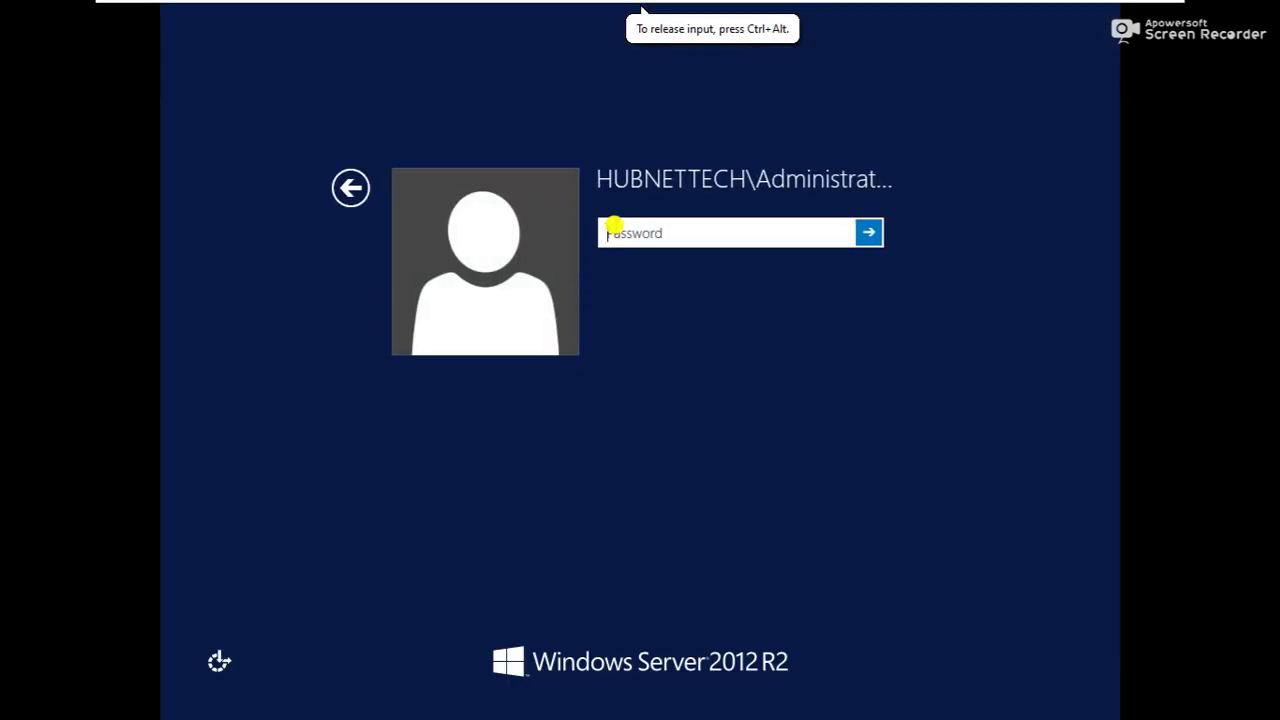
{"action": "left_click", "coordinate": [602, 183]}
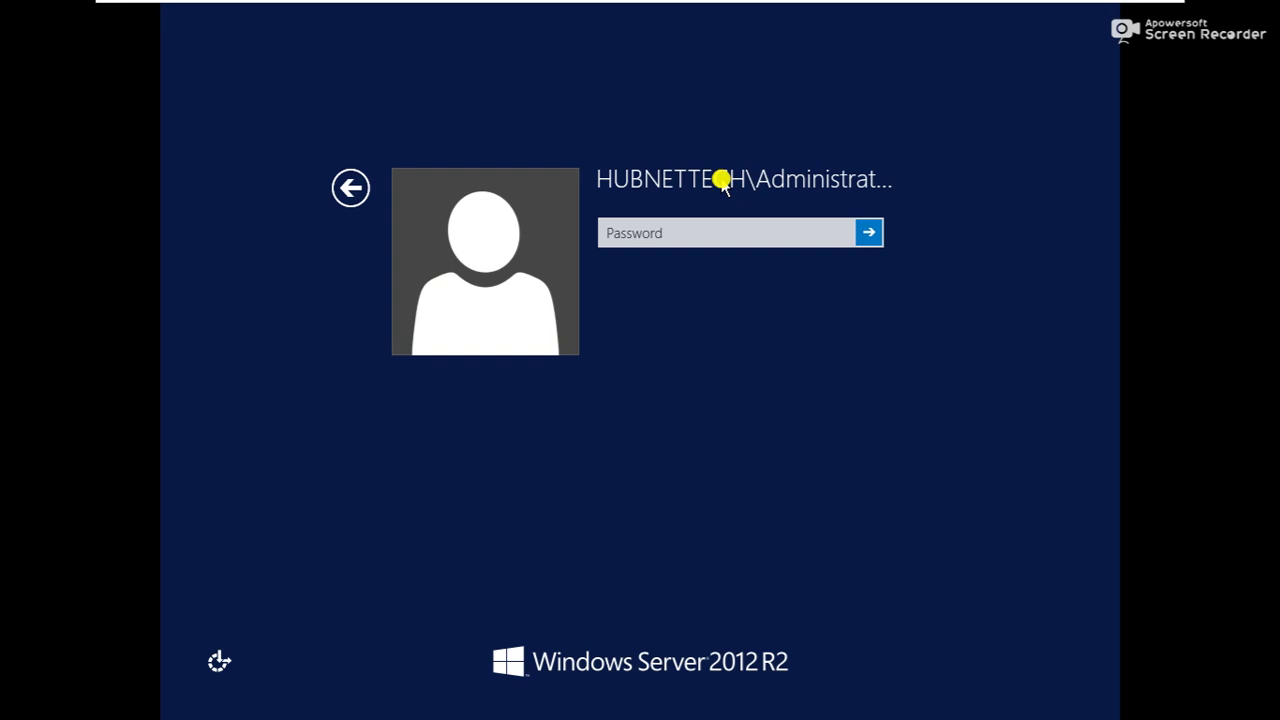
{"action": "left_click", "coordinate": [689, 232]}
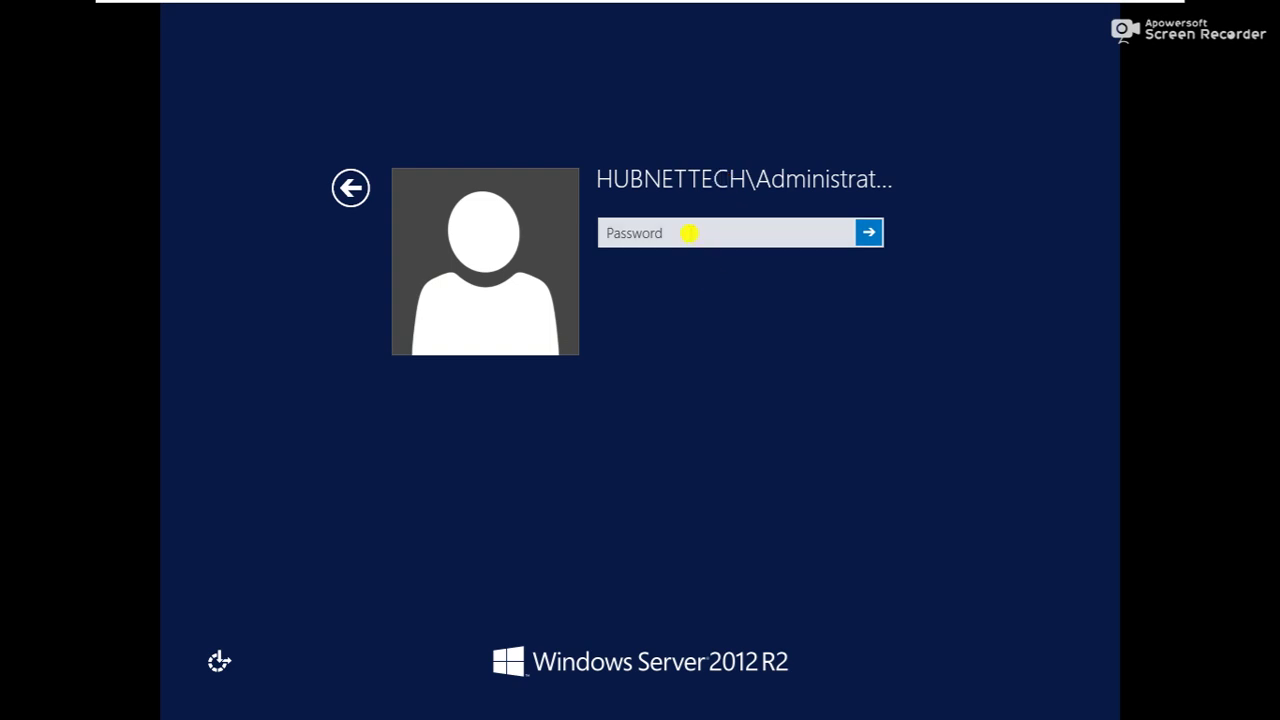
{"action": "type", "text": "P@ssw0rd"}
{"action": "key", "text": "Return"}
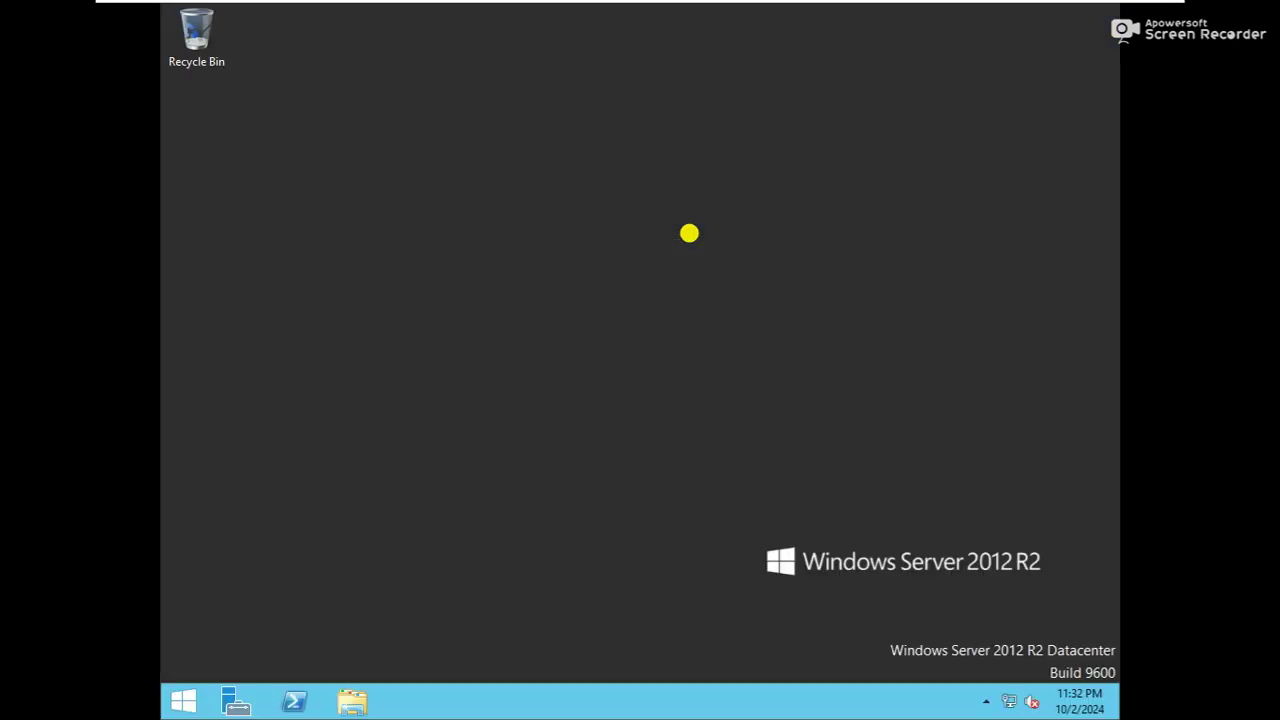
Confirm in sysdm.cpl that WS-1's domain is hubnettech.net, then minimize Server Manager
{"action": "key", "text": "super+r"}
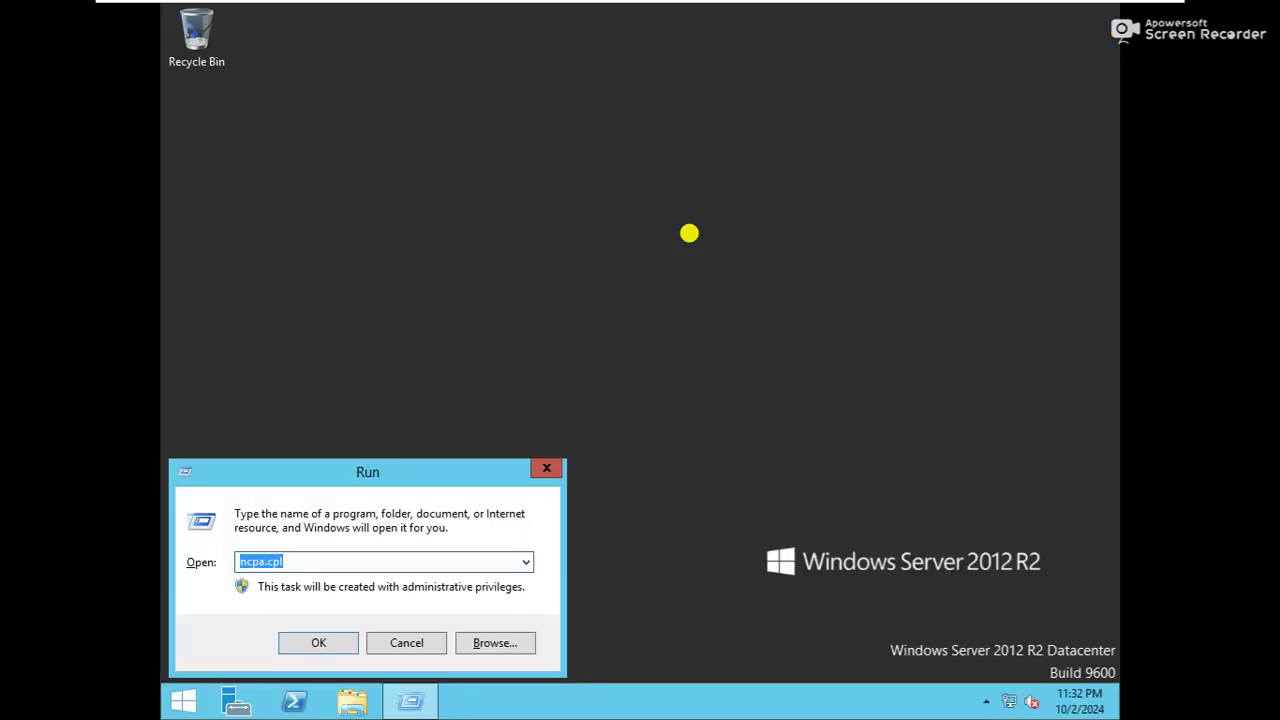
{"action": "type", "text": "sy"}
{"action": "key", "text": "Down"}
{"action": "key", "text": "Return"}
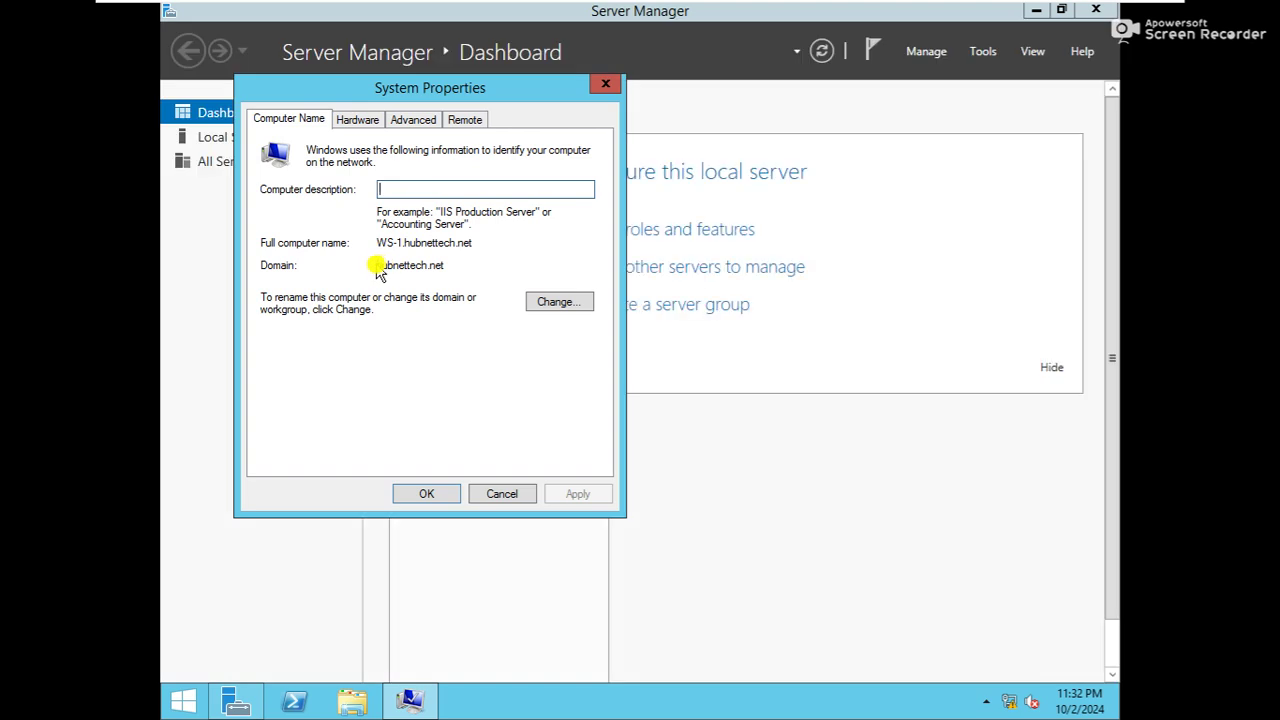
{"action": "left_click_drag", "start_coordinate": [378, 265], "coordinate": [456, 265]}
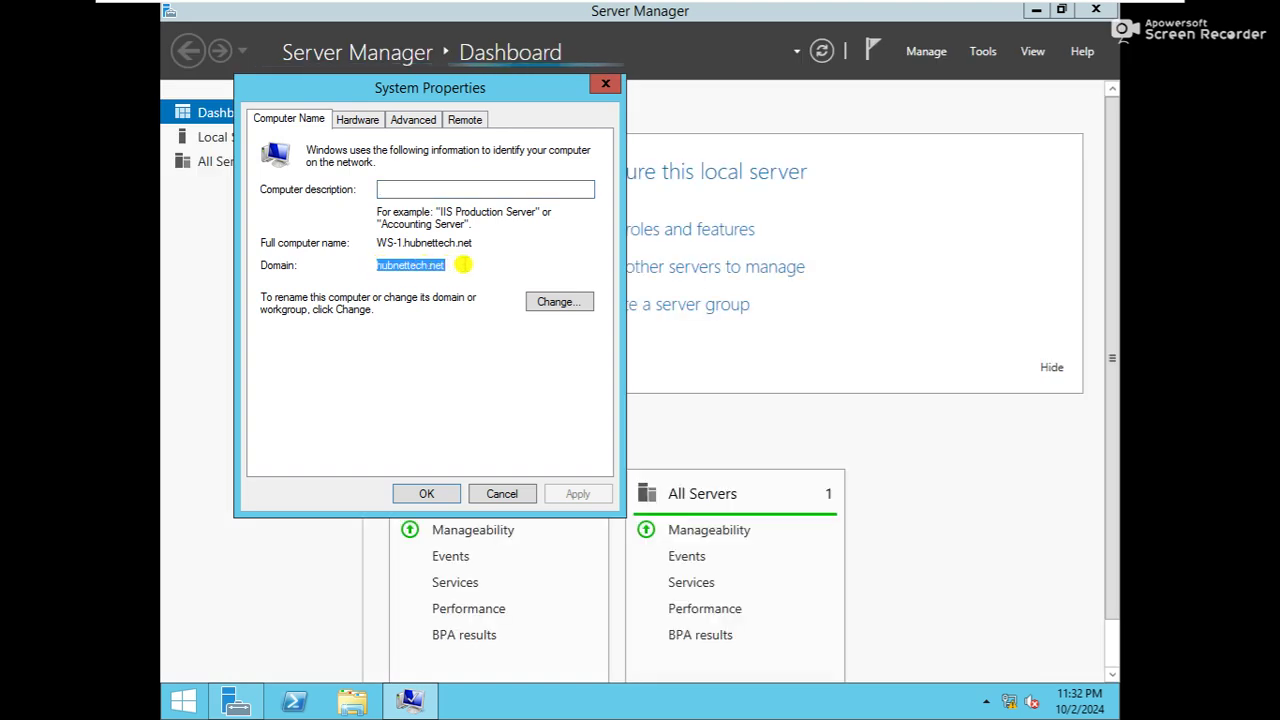
{"action": "left_click", "coordinate": [605, 83]}
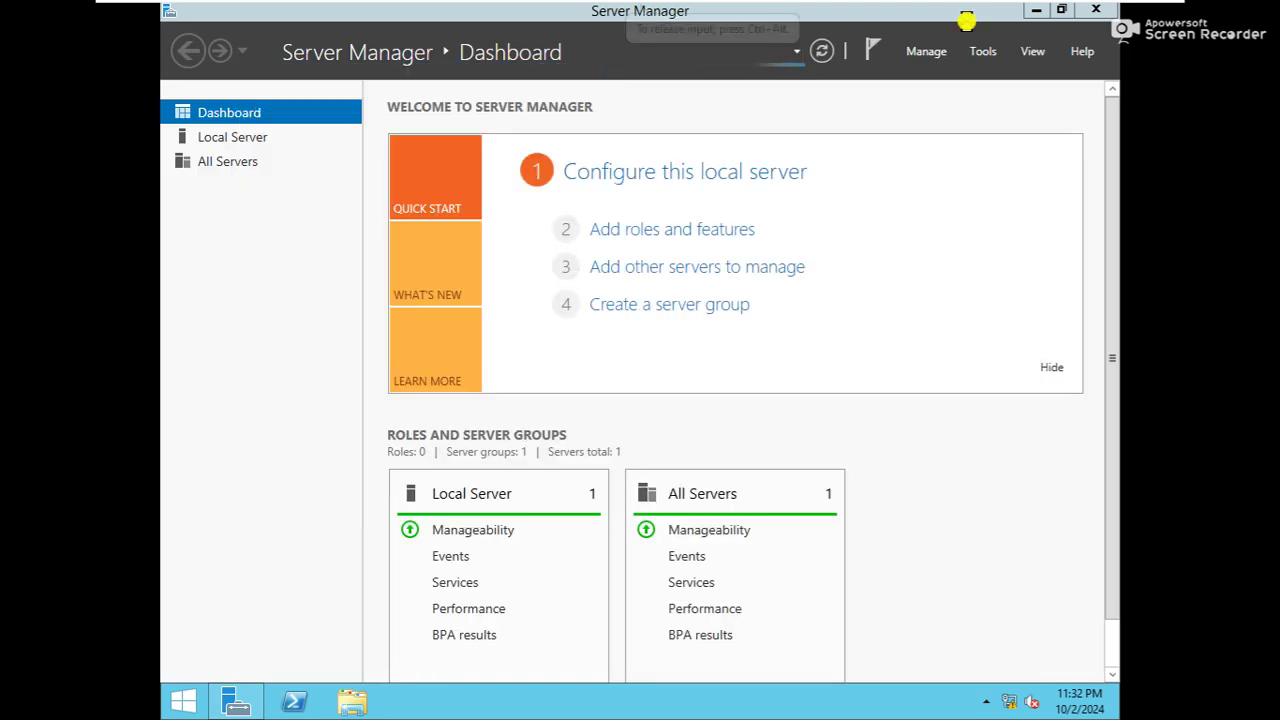
{"action": "left_click", "coordinate": [1035, 12]}
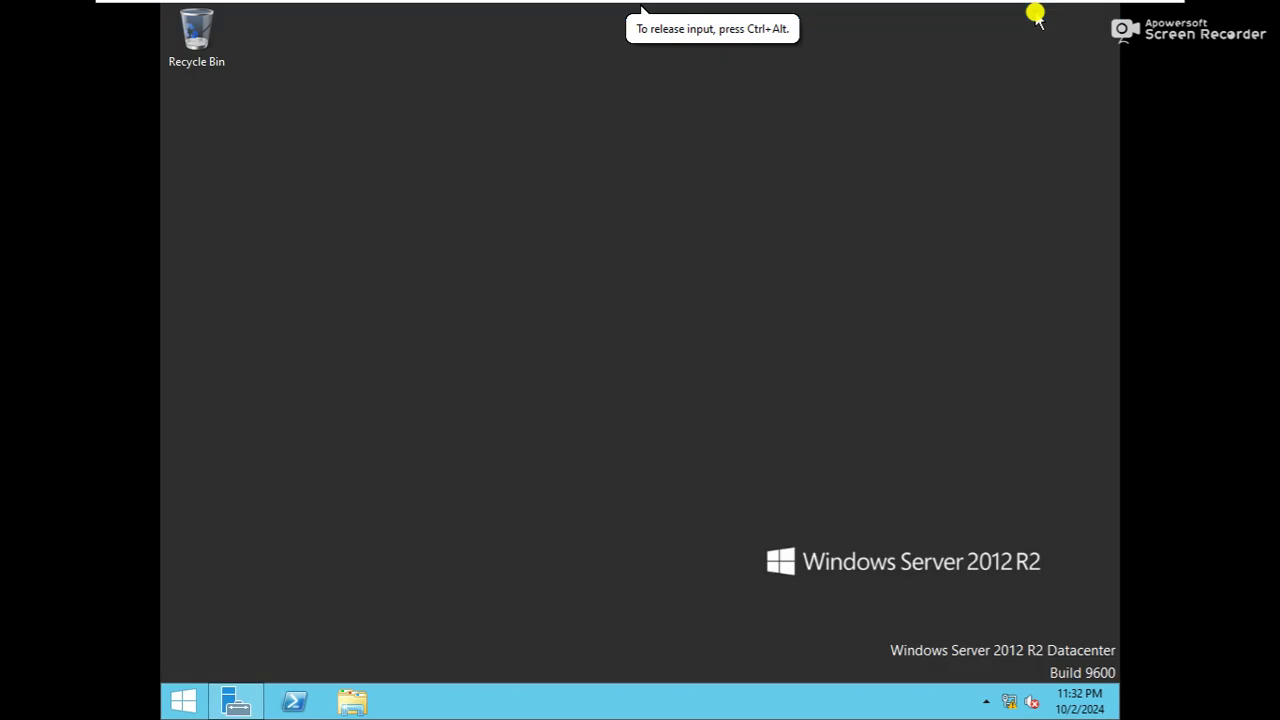
{"action": "key", "text": "super+r"}
{"action": "type", "text": "lus"}
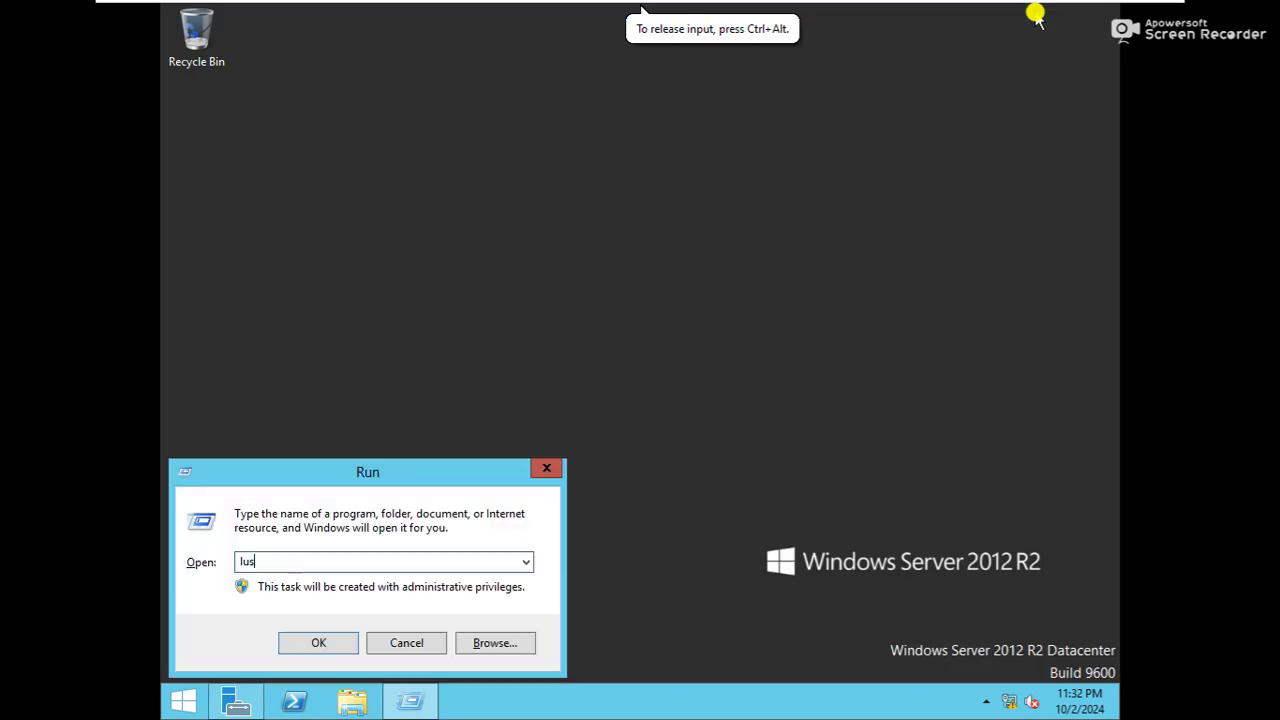
{"action": "type", "text": "rmgr.msc"}
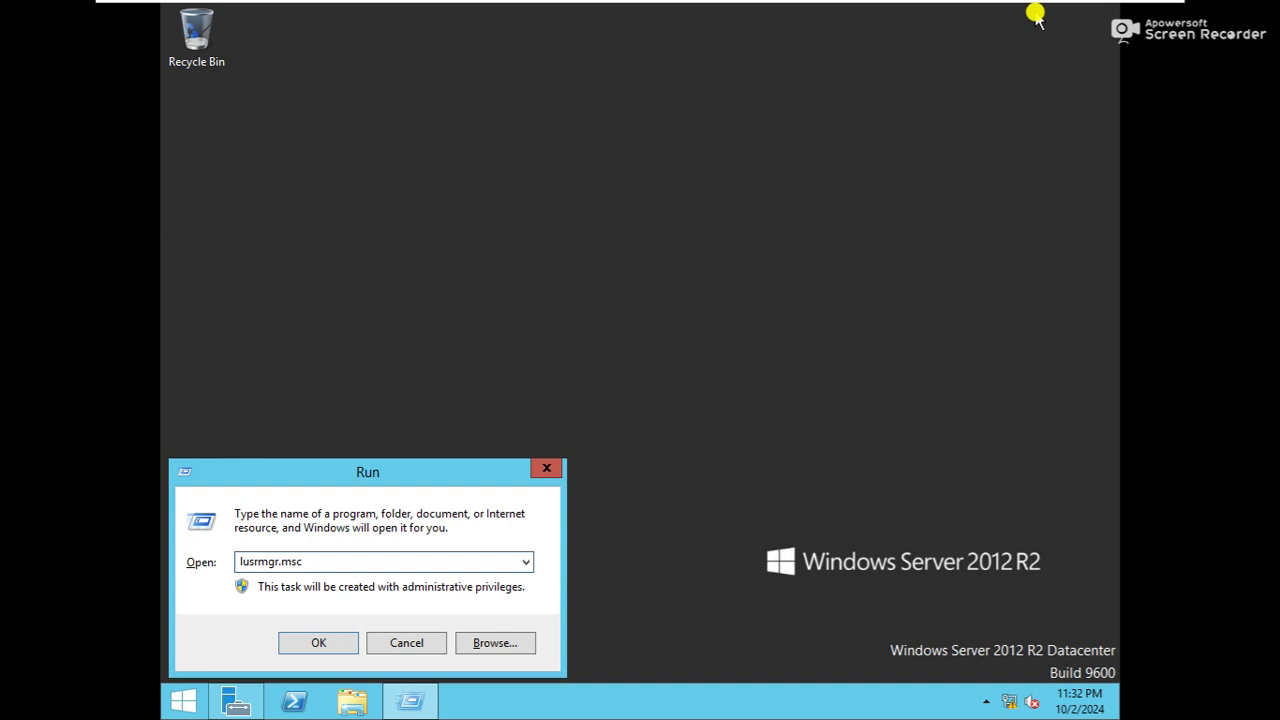
{"action": "key", "text": "Return"}
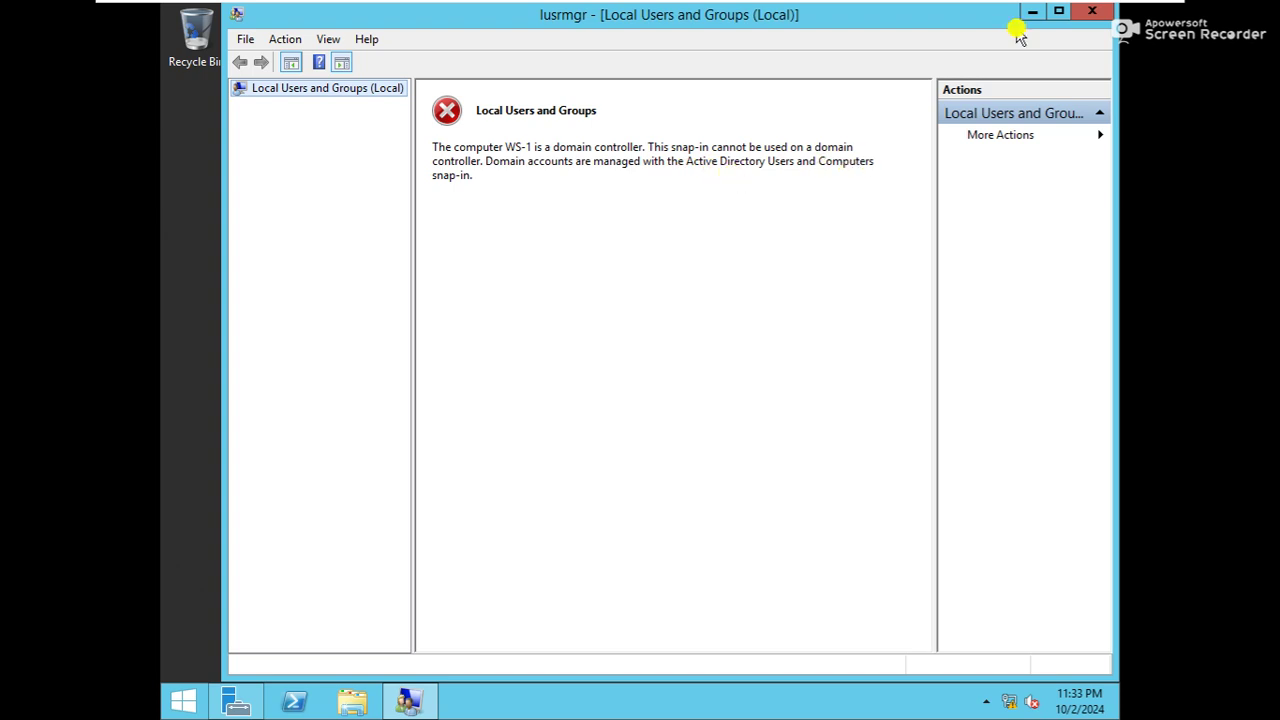
{"action": "left_click", "coordinate": [1088, 16]}
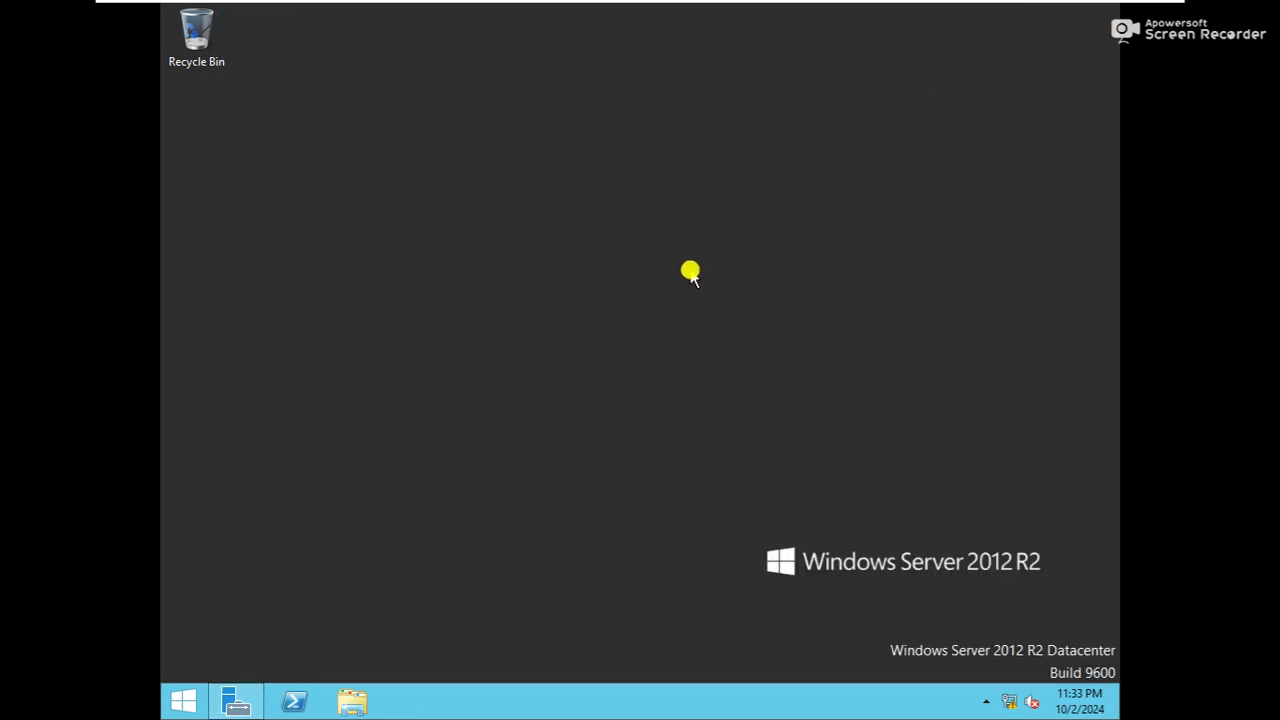
Run 'net accounts' in Command Prompt and mark the 'Computer role: PRIMARY' line
{"action": "key", "text": "super+r"}
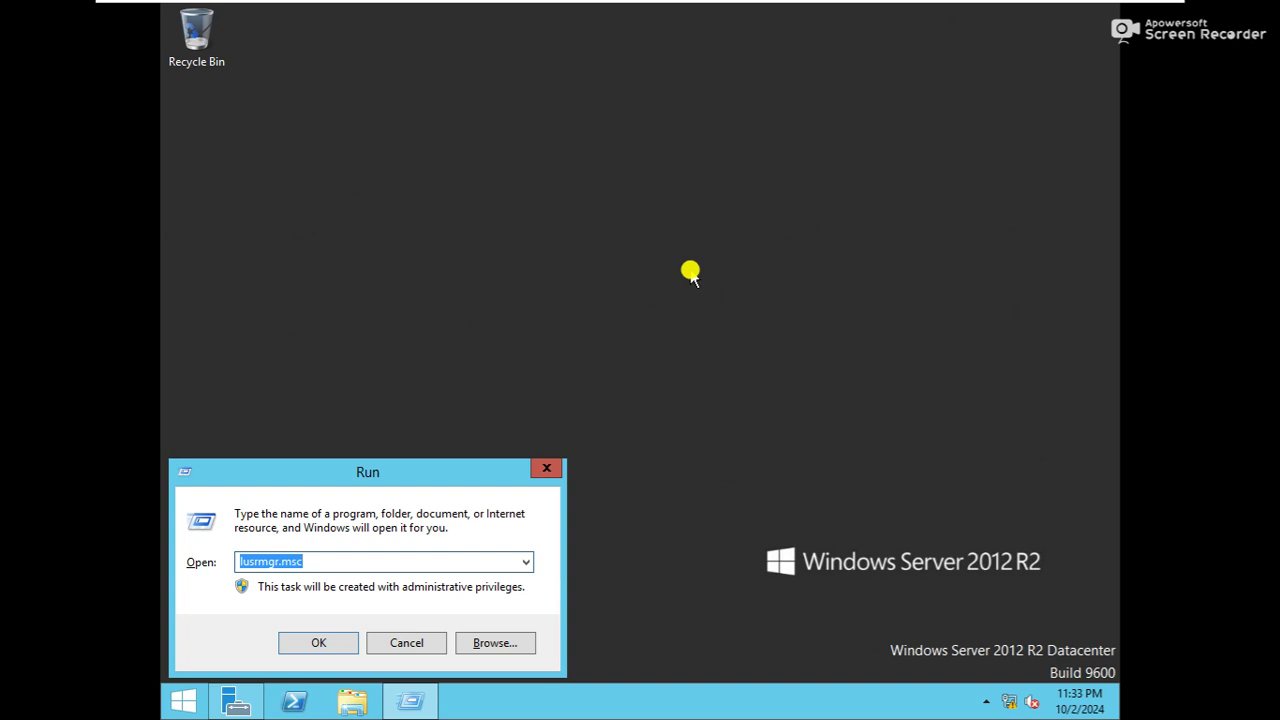
{"action": "type", "text": "cmd"}
{"action": "key", "text": "Return"}
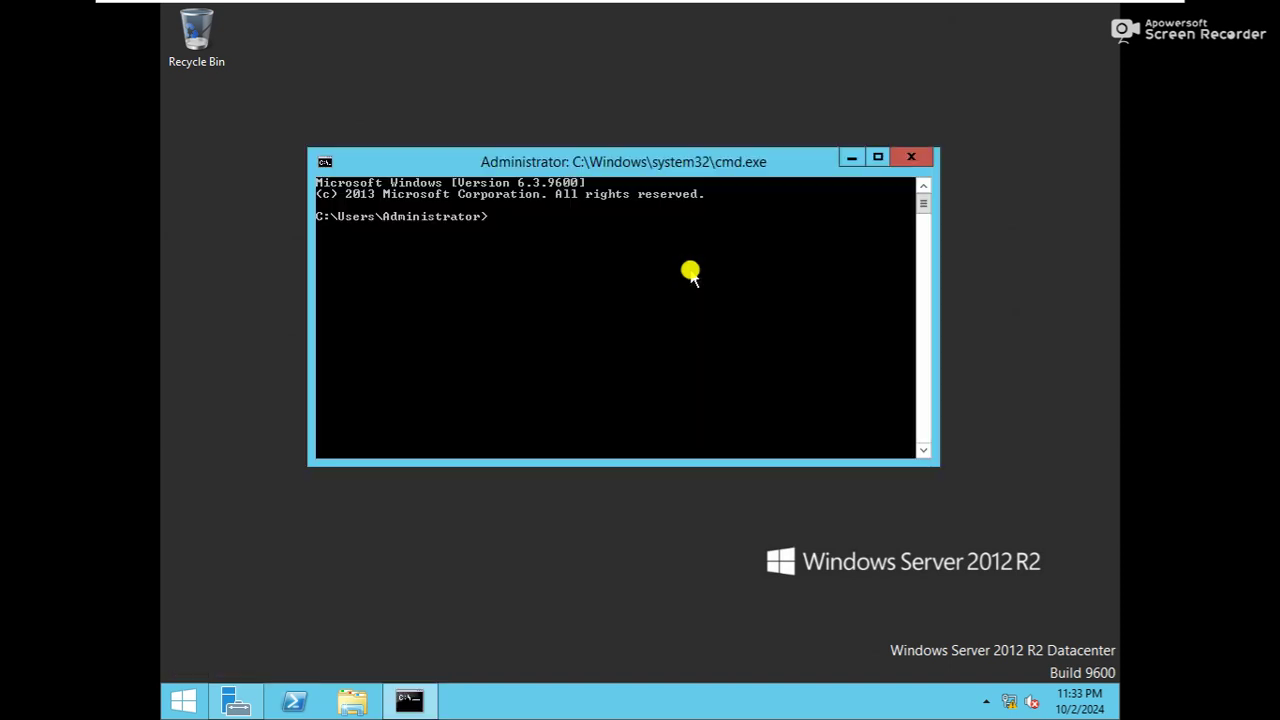
{"action": "type", "text": "net accounts"}
{"action": "key", "text": "Return"}
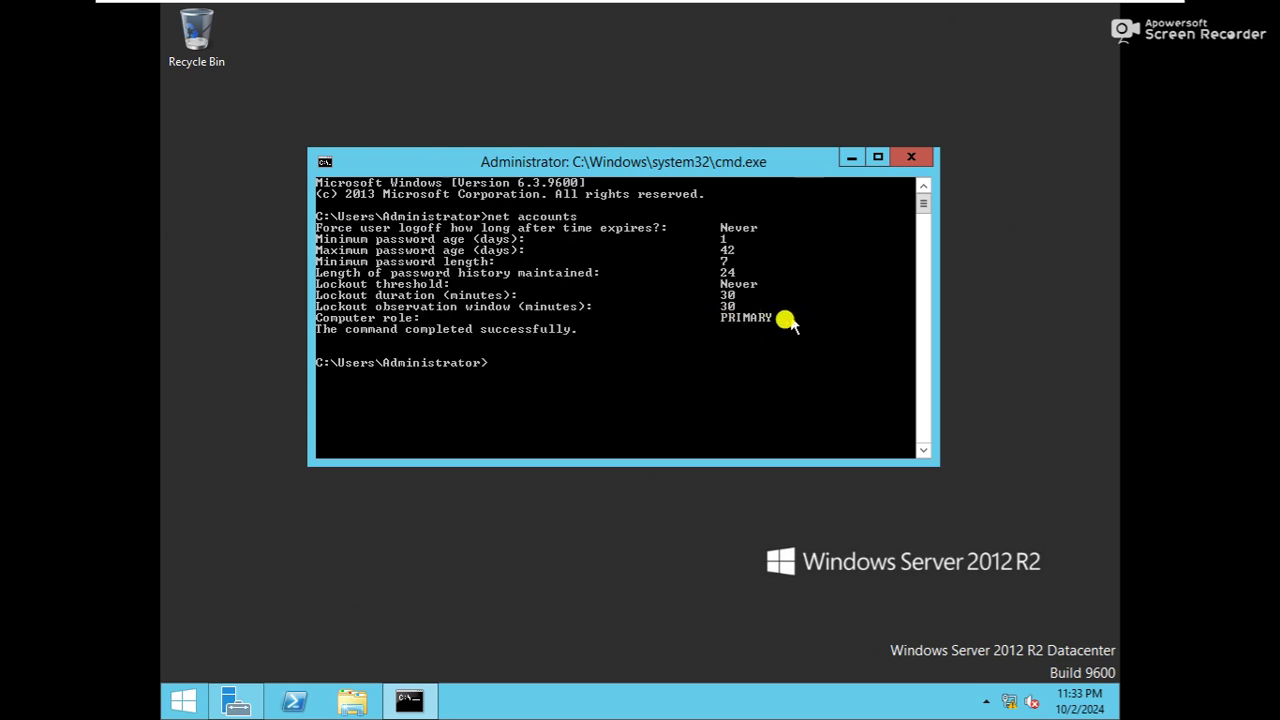
{"action": "right_click", "coordinate": [748, 317]}
{"action": "left_click", "coordinate": [780, 326]}
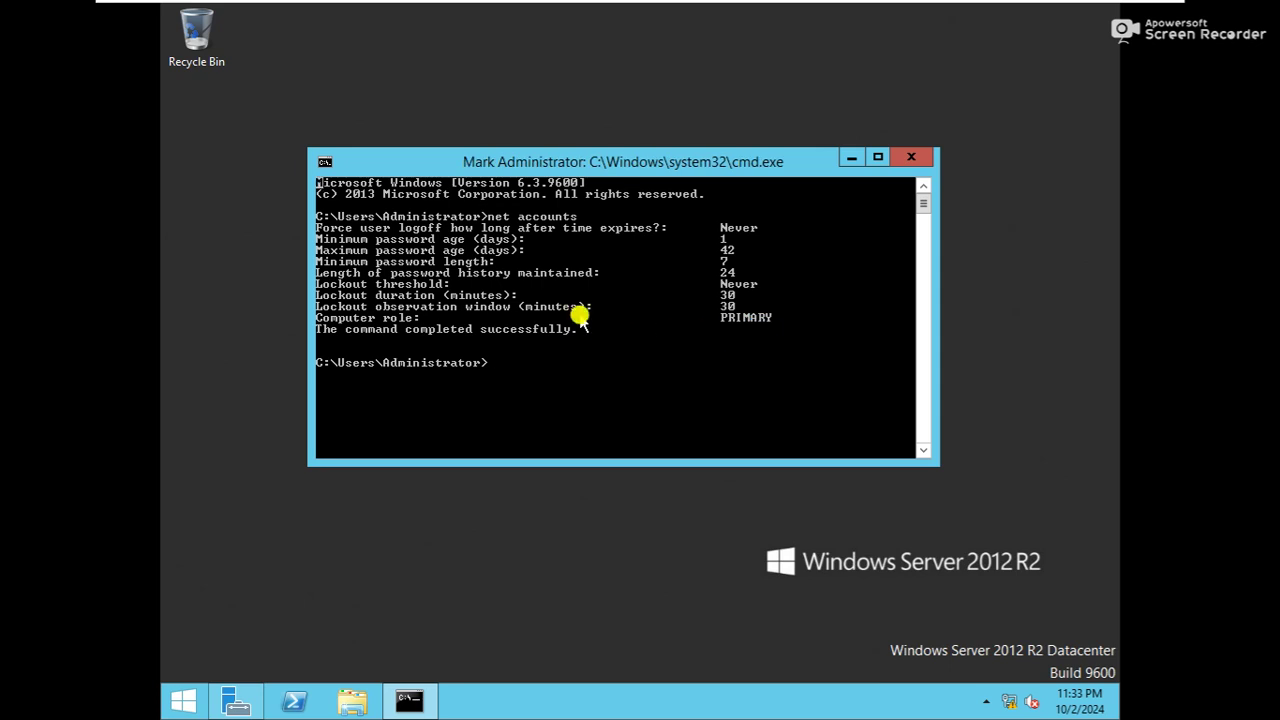
{"action": "left_click_drag", "start_coordinate": [518, 306], "coordinate": [781, 327]}
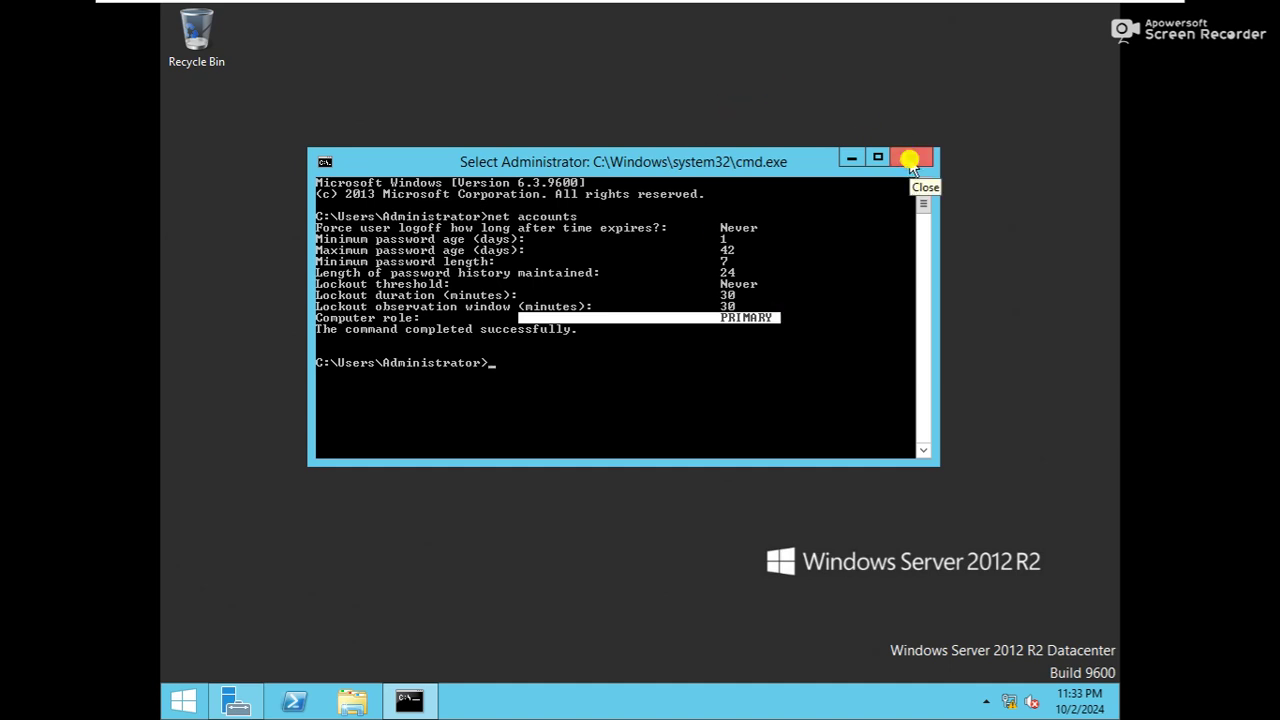
{"action": "left_click", "coordinate": [910, 162]}
{"action": "key", "text": "super+r"}
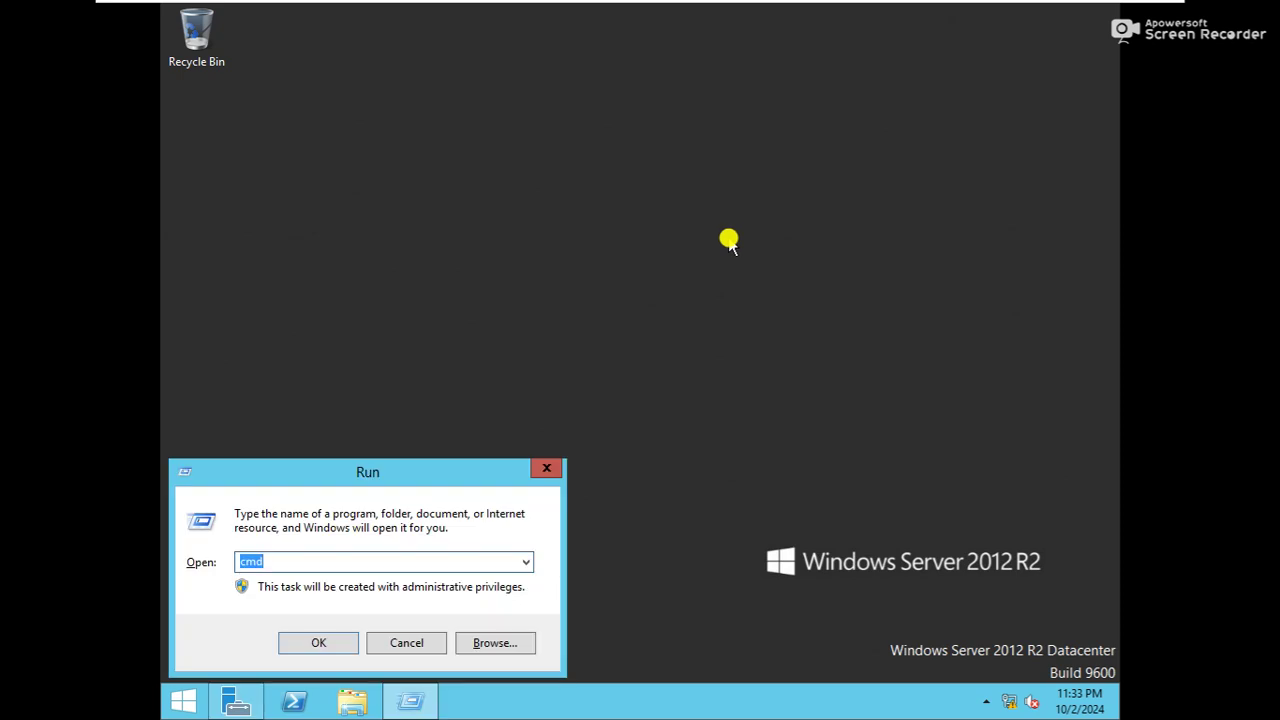
Open Active Directory Users and Computers (dsa.msc) and expand hubnettech.net
{"action": "type", "text": "dsa.msc"}
{"action": "key", "text": "Return"}
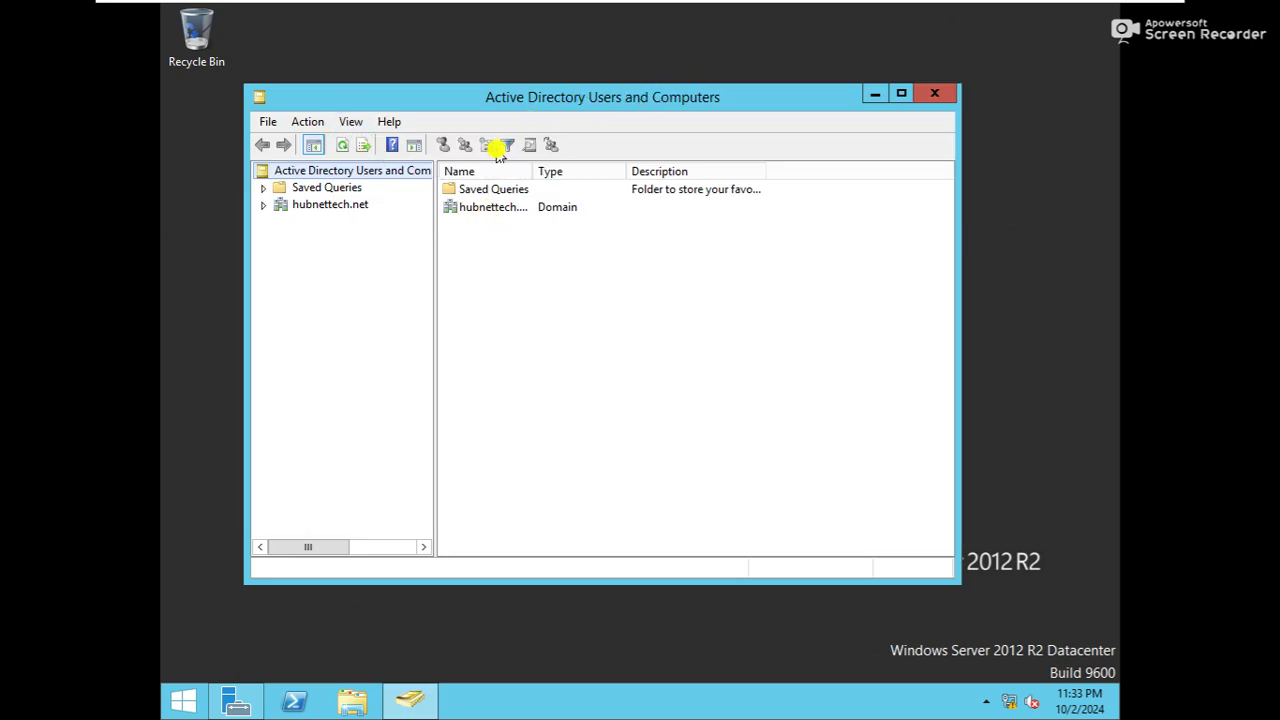
{"action": "double_click", "coordinate": [490, 207]}
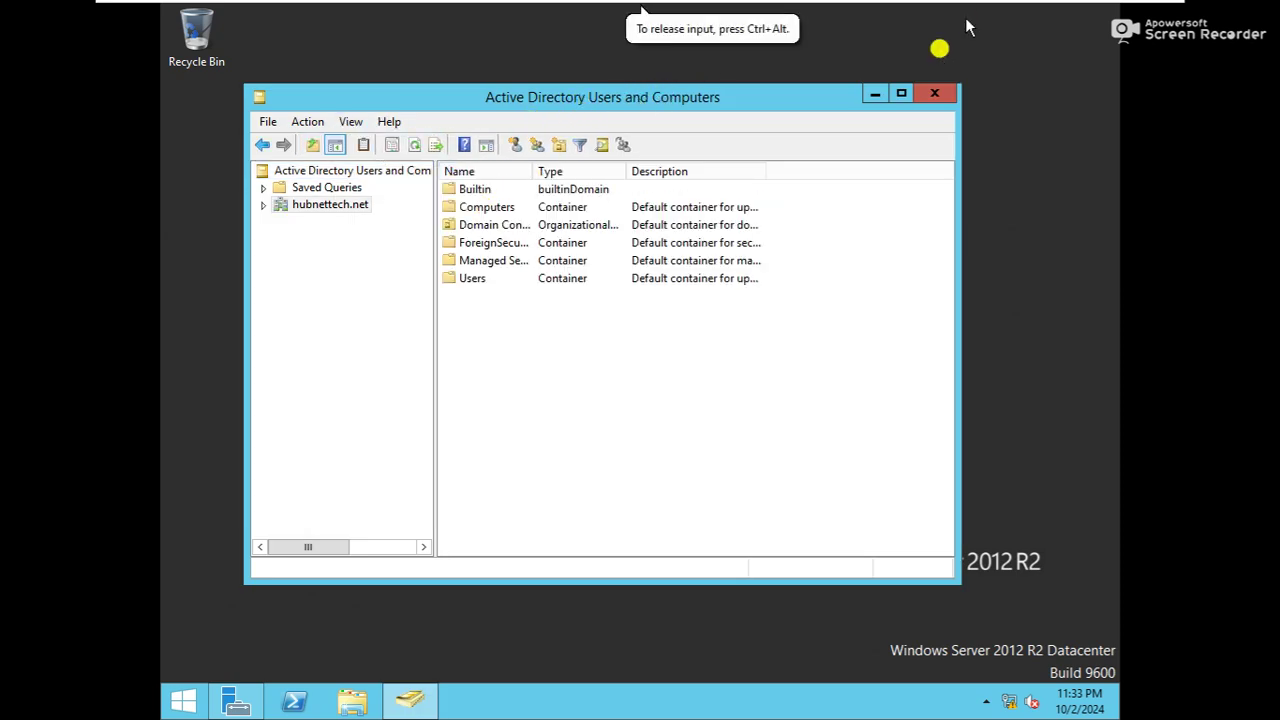
{"action": "left_click", "coordinate": [932, 97]}
Review Active Directory Domains and Trusts via domain.msc, then close it
{"action": "key", "text": "super+r"}
{"action": "type", "text": "domain.msc"}
{"action": "key", "text": "Return"}
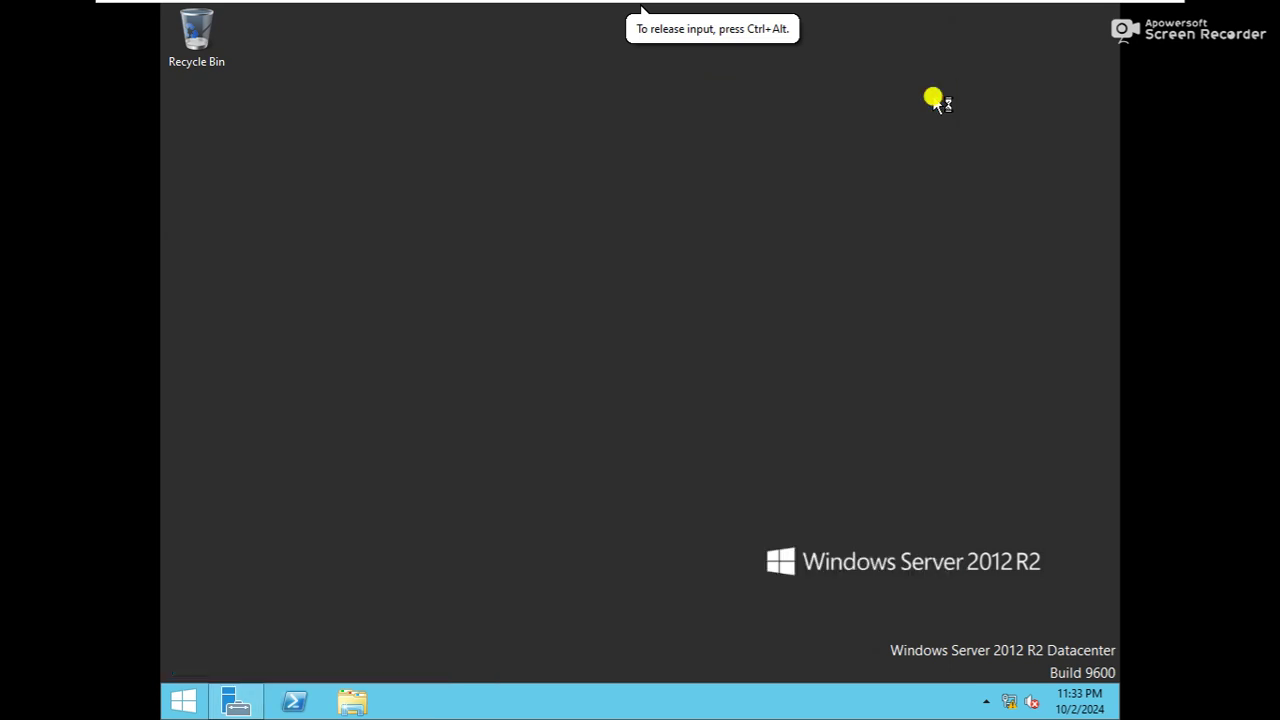
{"action": "left_click_drag", "start_coordinate": [613, 46], "coordinate": [635, 82]}
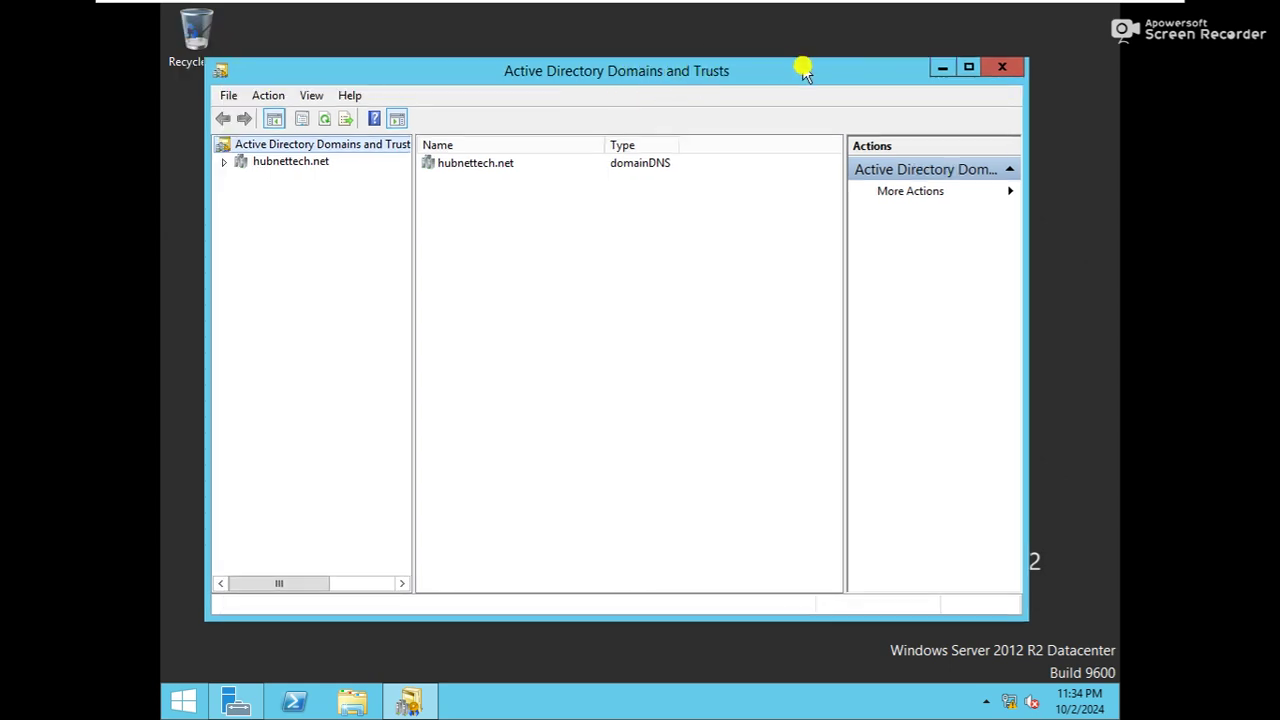
{"action": "left_click", "coordinate": [1002, 70]}
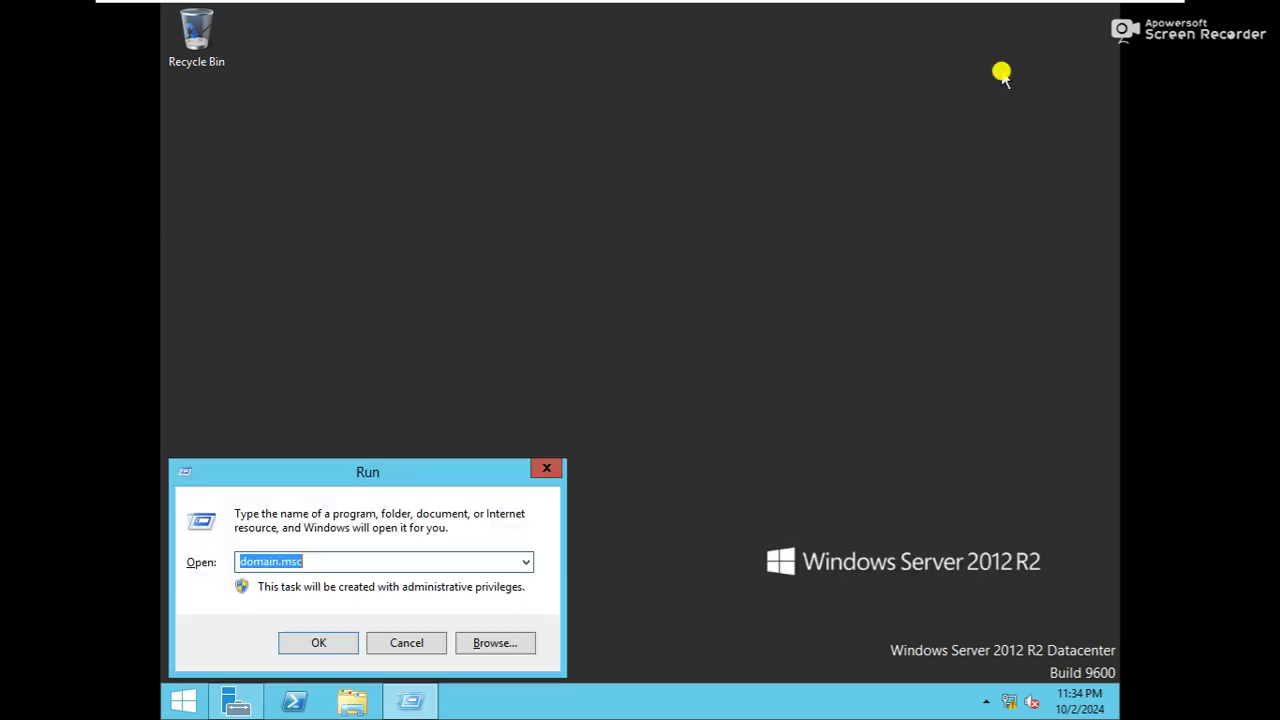
Open Active Directory Sites and Services (dssite.msc), refresh the desktop, and close it
{"action": "type", "text": "ds"}
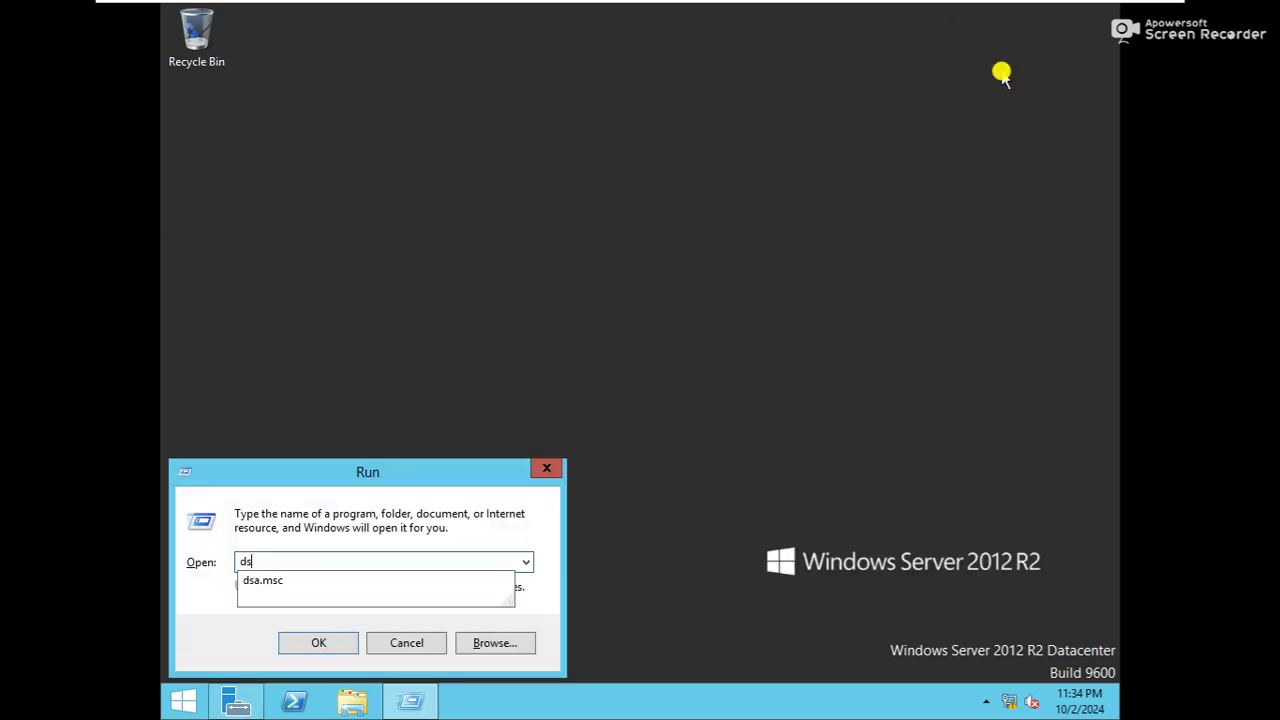
{"action": "type", "text": "site.msc"}
{"action": "key", "text": "Return"}
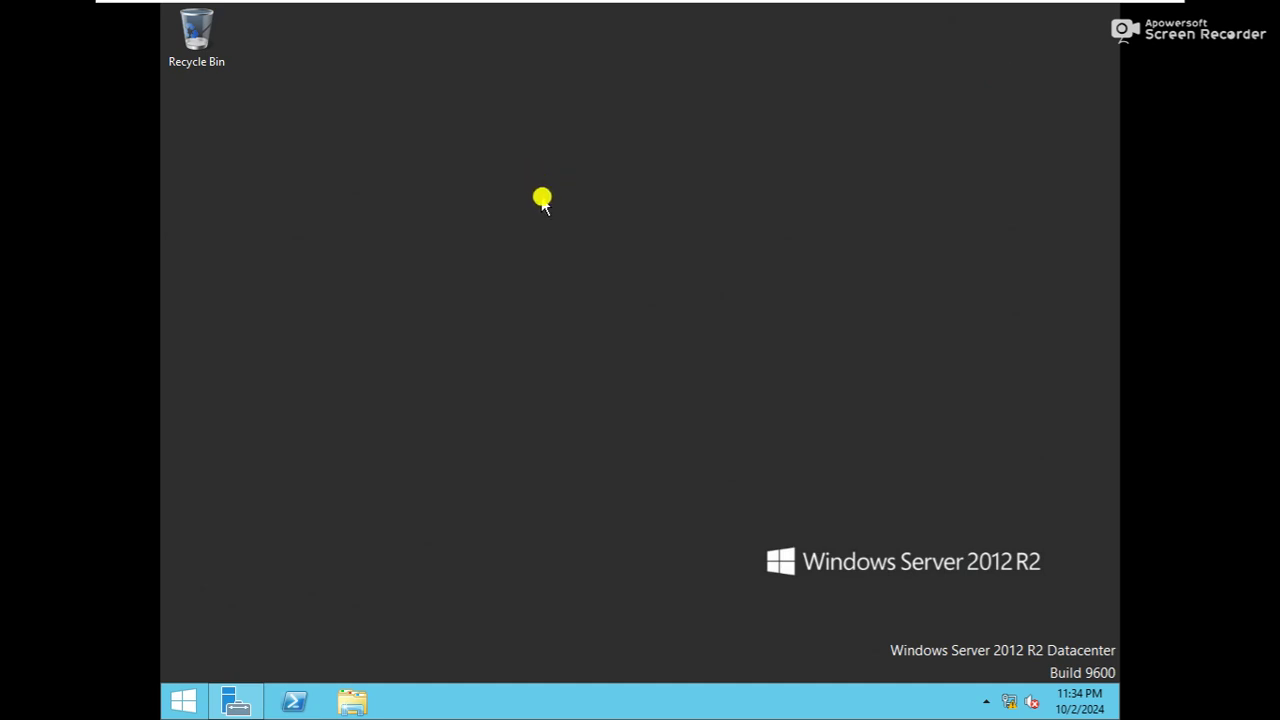
{"action": "right_click", "coordinate": [678, 218]}
{"action": "left_click", "coordinate": [713, 271]}
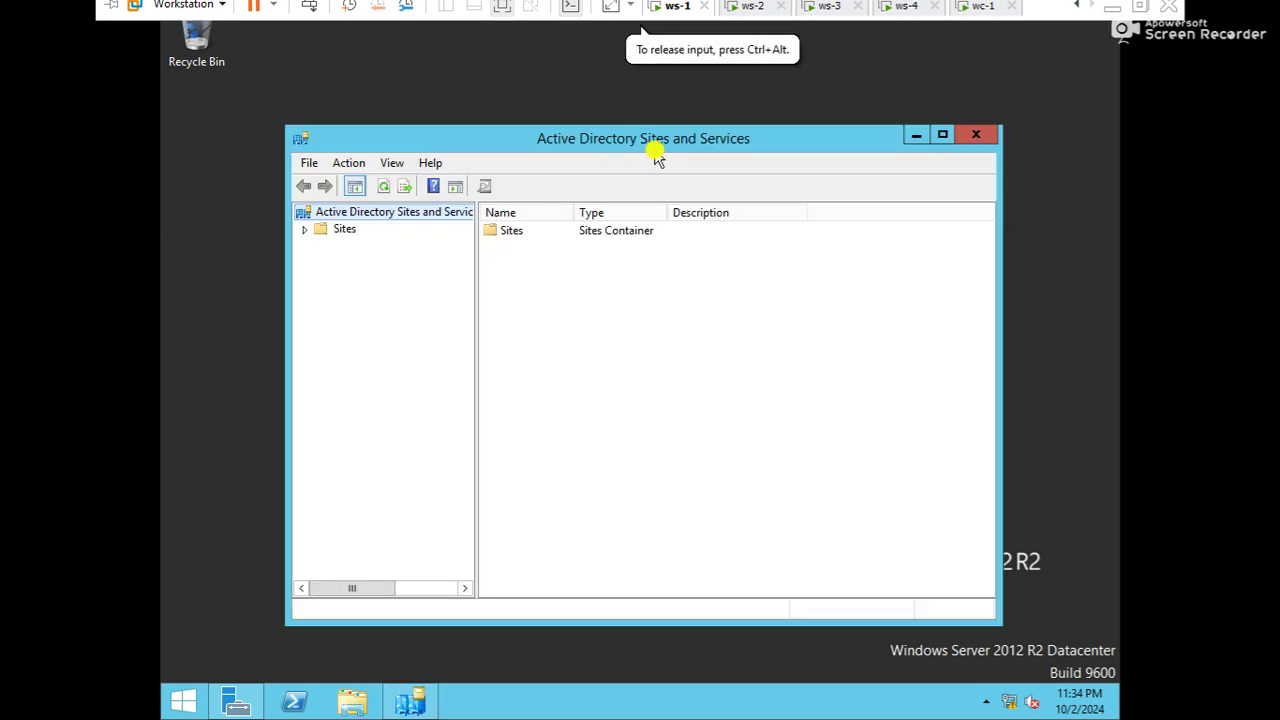
{"action": "left_click", "coordinate": [975, 134]}
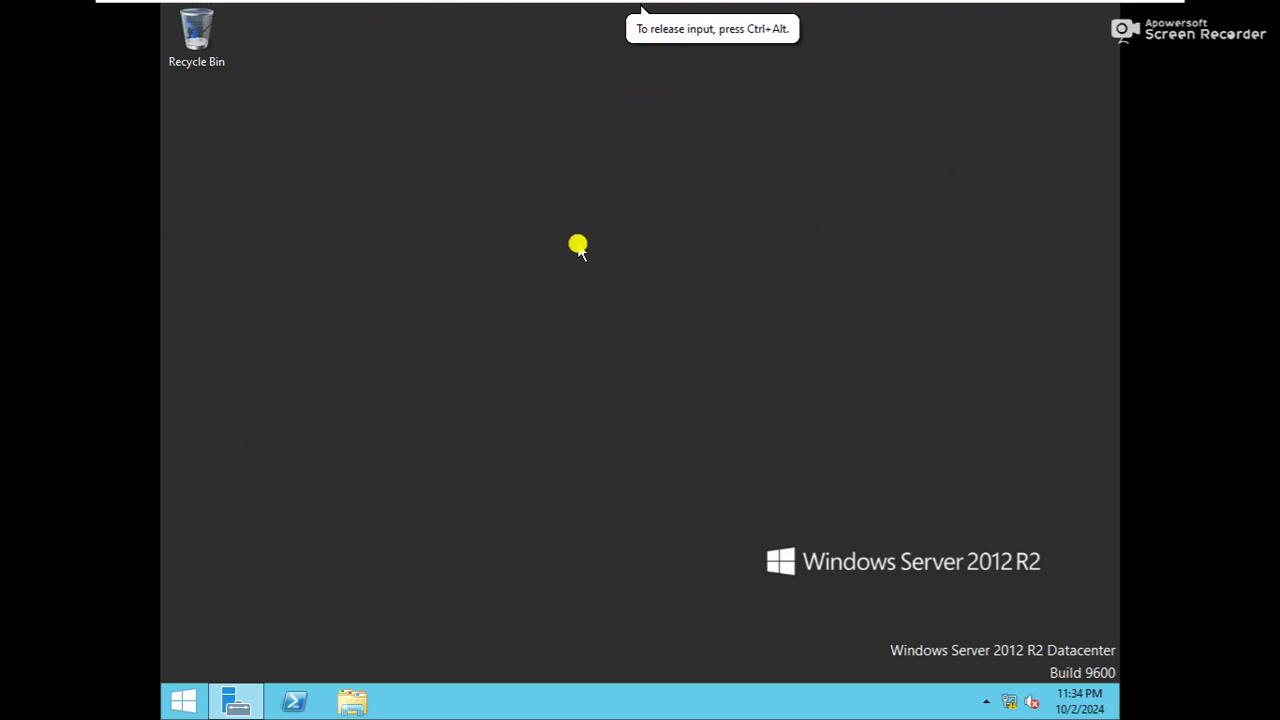
On ws-2, open the Ethernet0 IPv4 properties through ncpa.cpl
{"action": "mouse_move", "coordinate": [797, 10]}
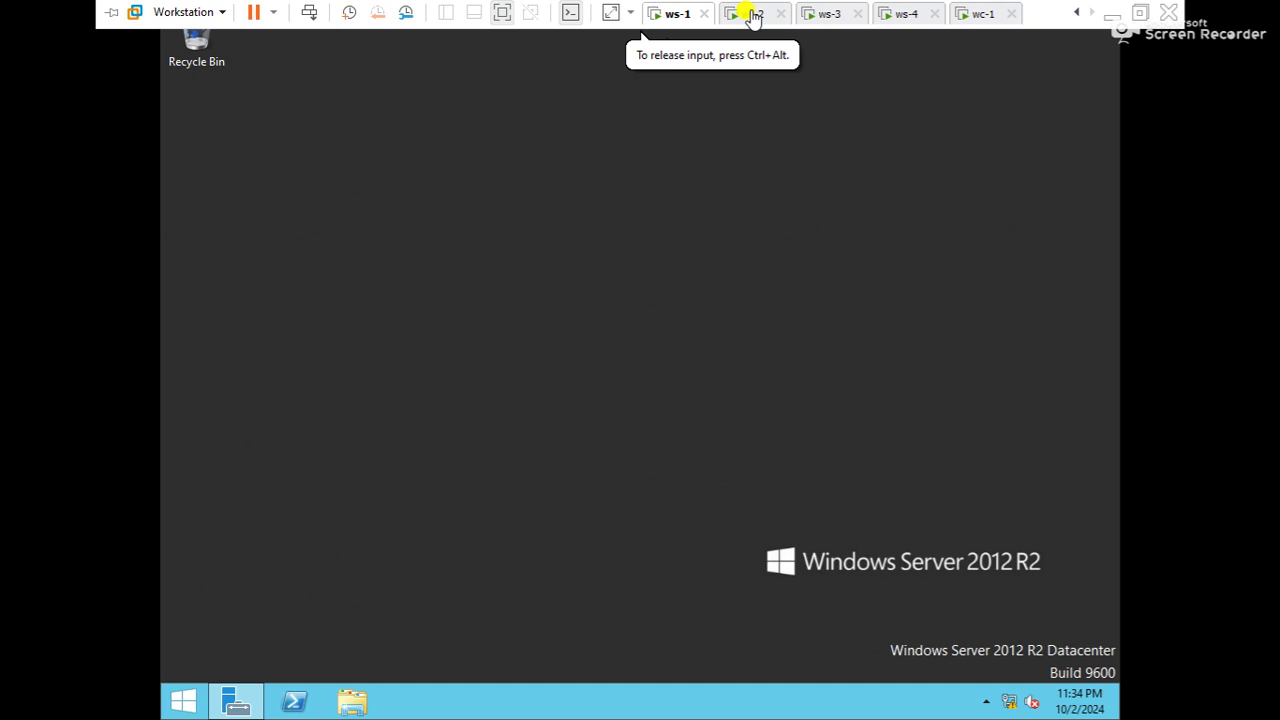
{"action": "left_click", "coordinate": [755, 15]}
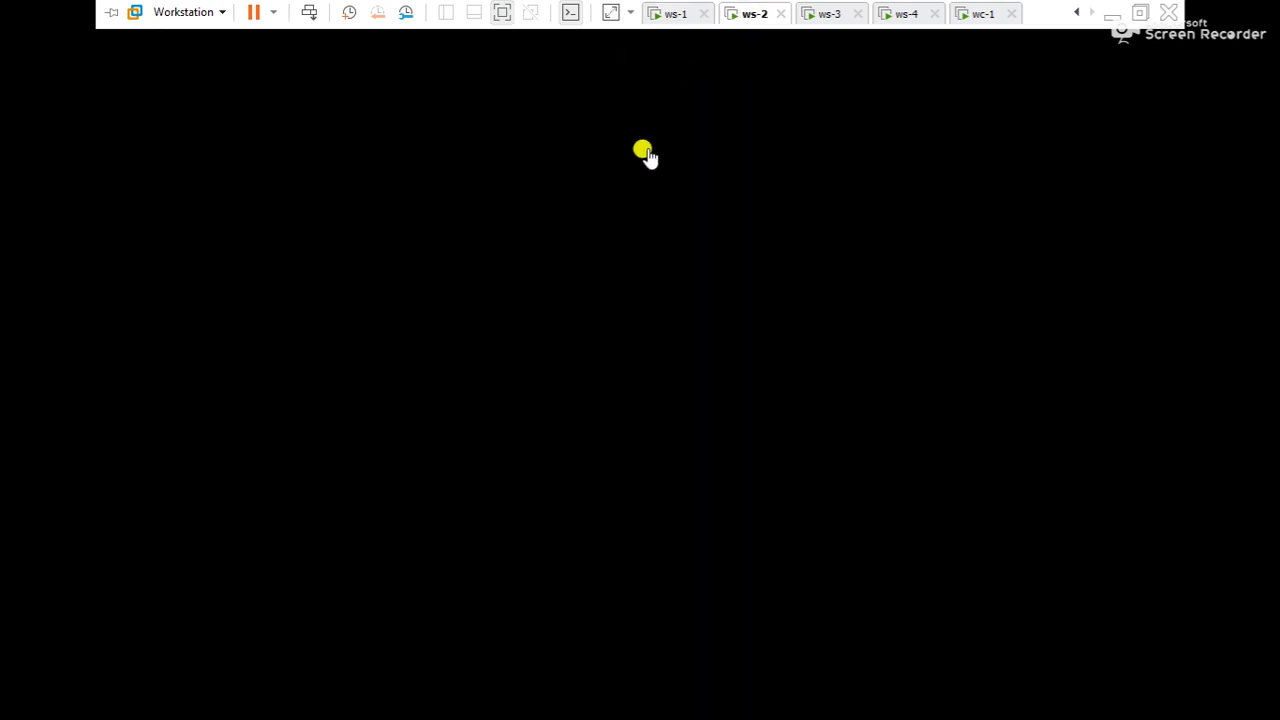
{"action": "left_click", "coordinate": [646, 149]}
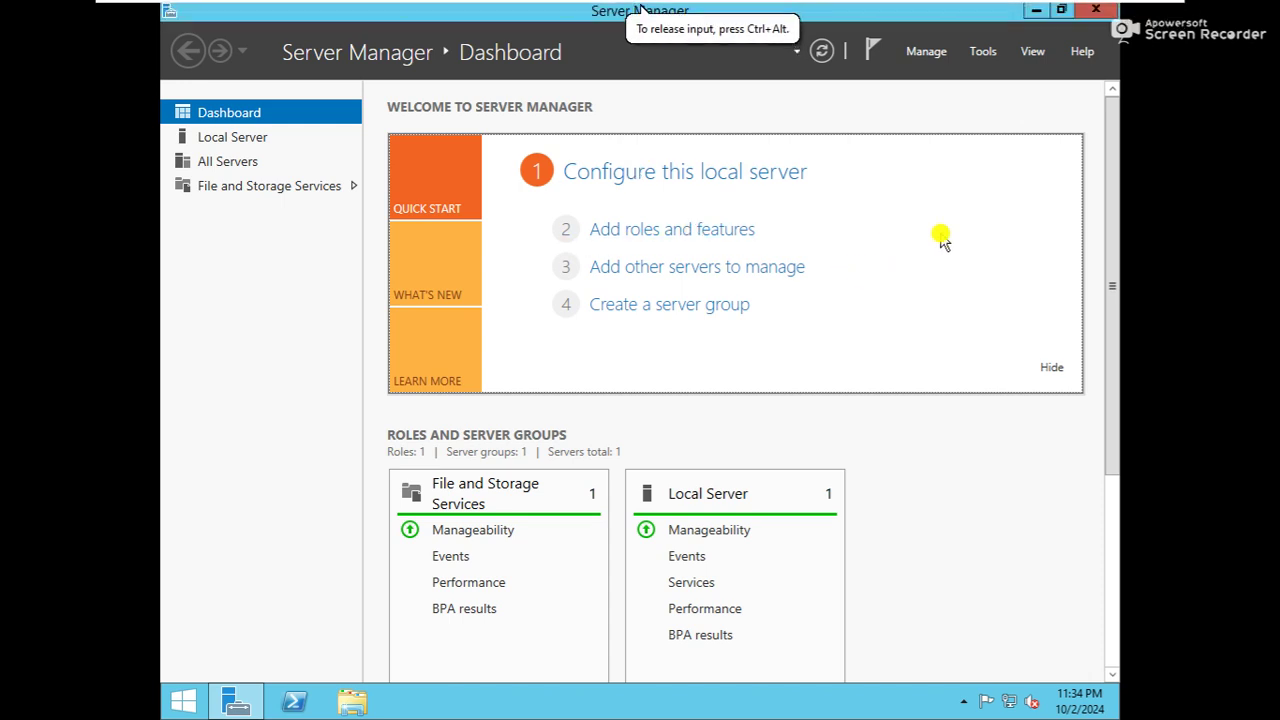
{"action": "key", "text": "super+r"}
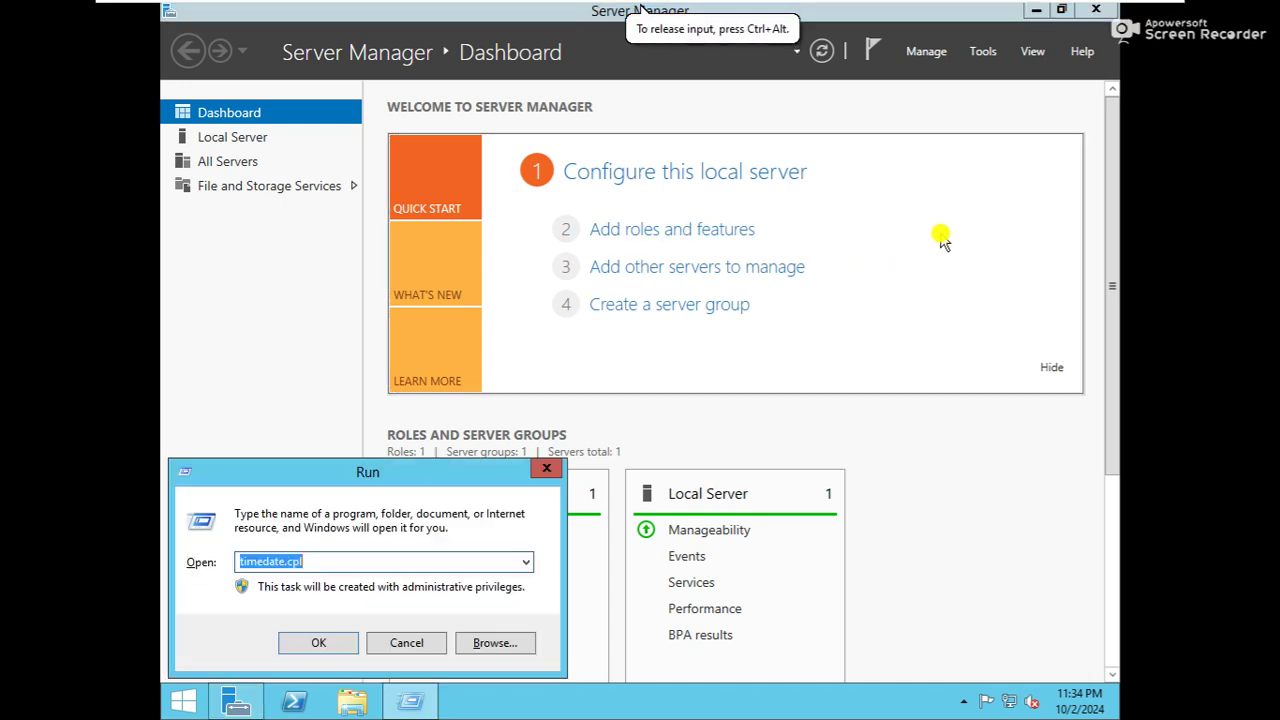
{"action": "type", "text": "ncpa"}
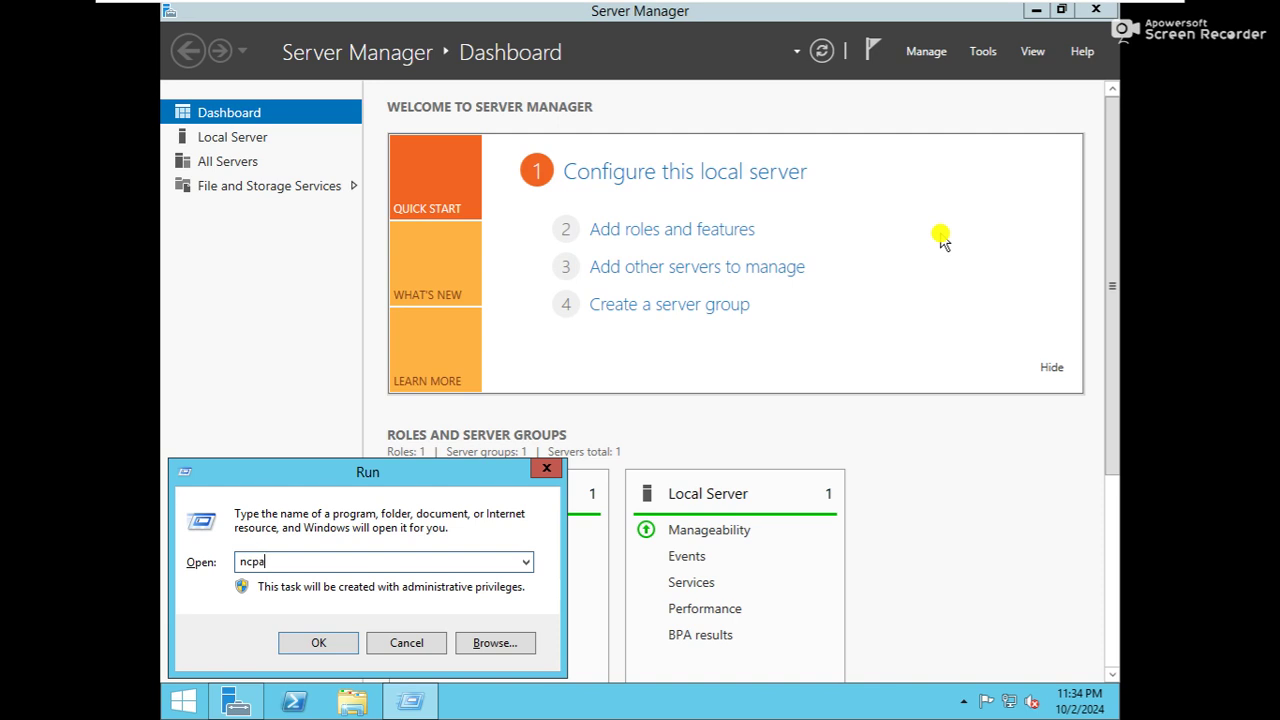
{"action": "type", "text": ".cpl"}
{"action": "key", "text": "Return"}
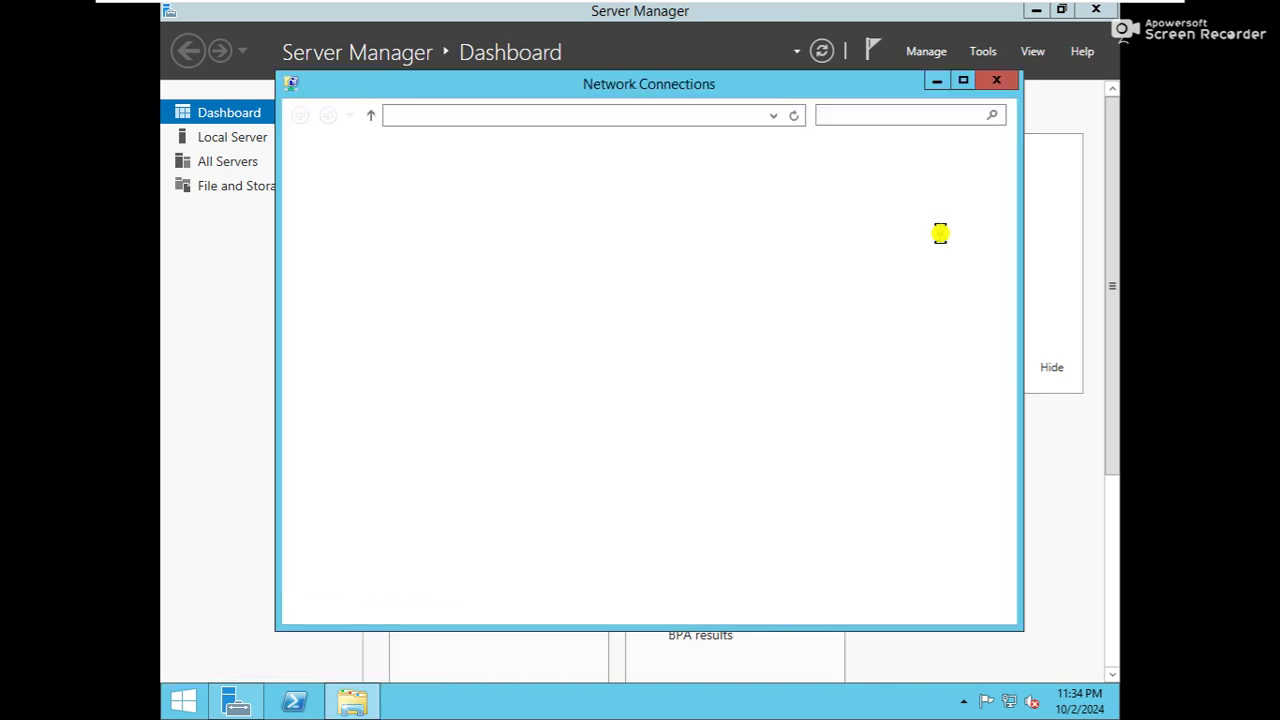
{"action": "double_click", "coordinate": [459, 212]}
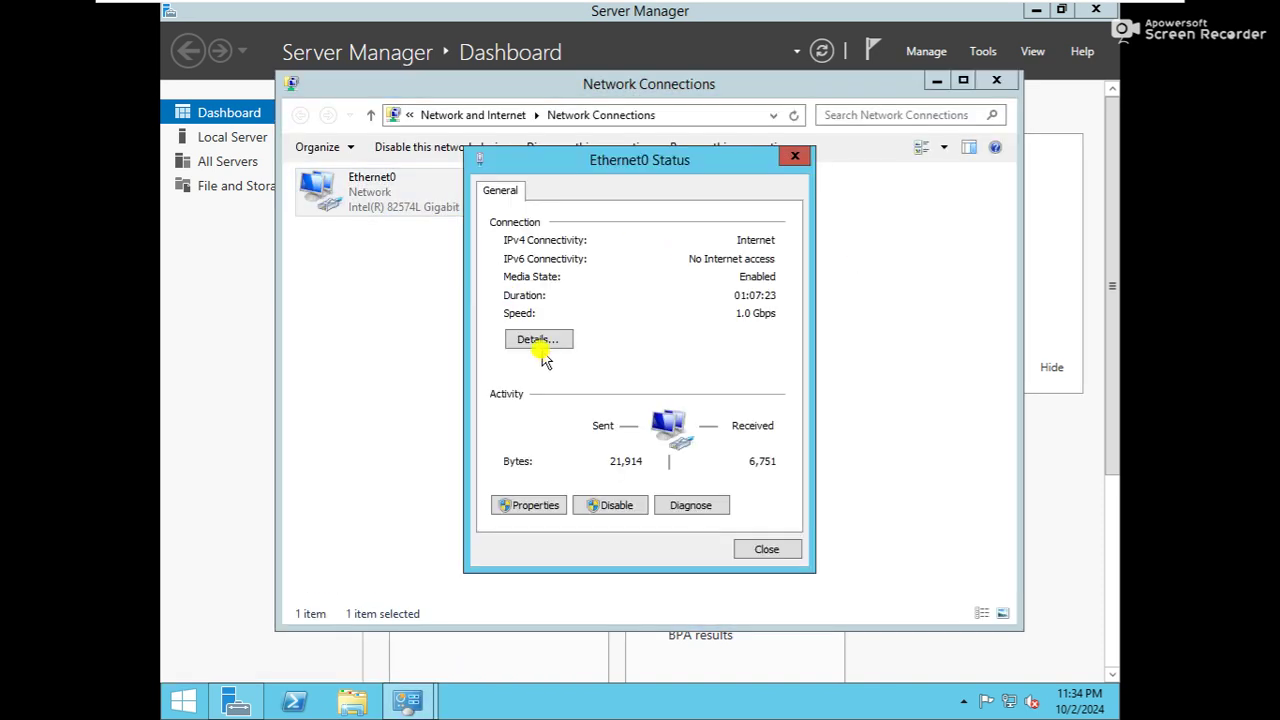
{"action": "left_click", "coordinate": [509, 507]}
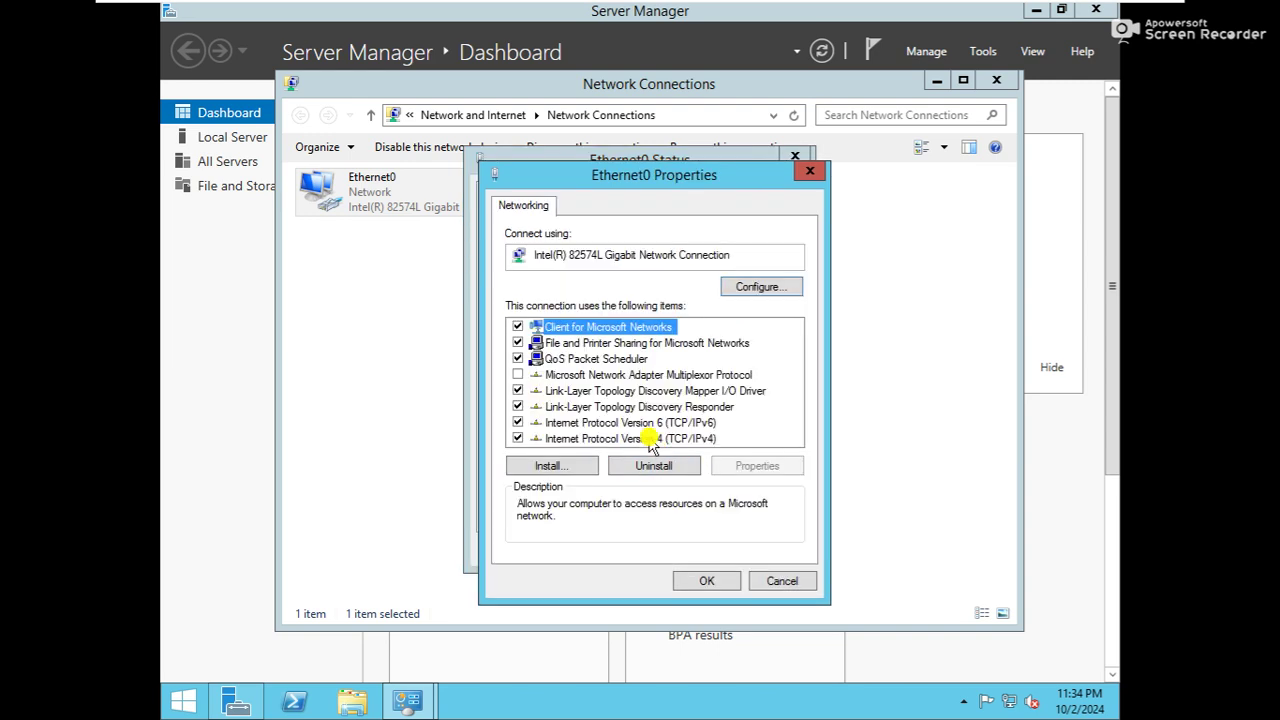
{"action": "double_click", "coordinate": [652, 443]}
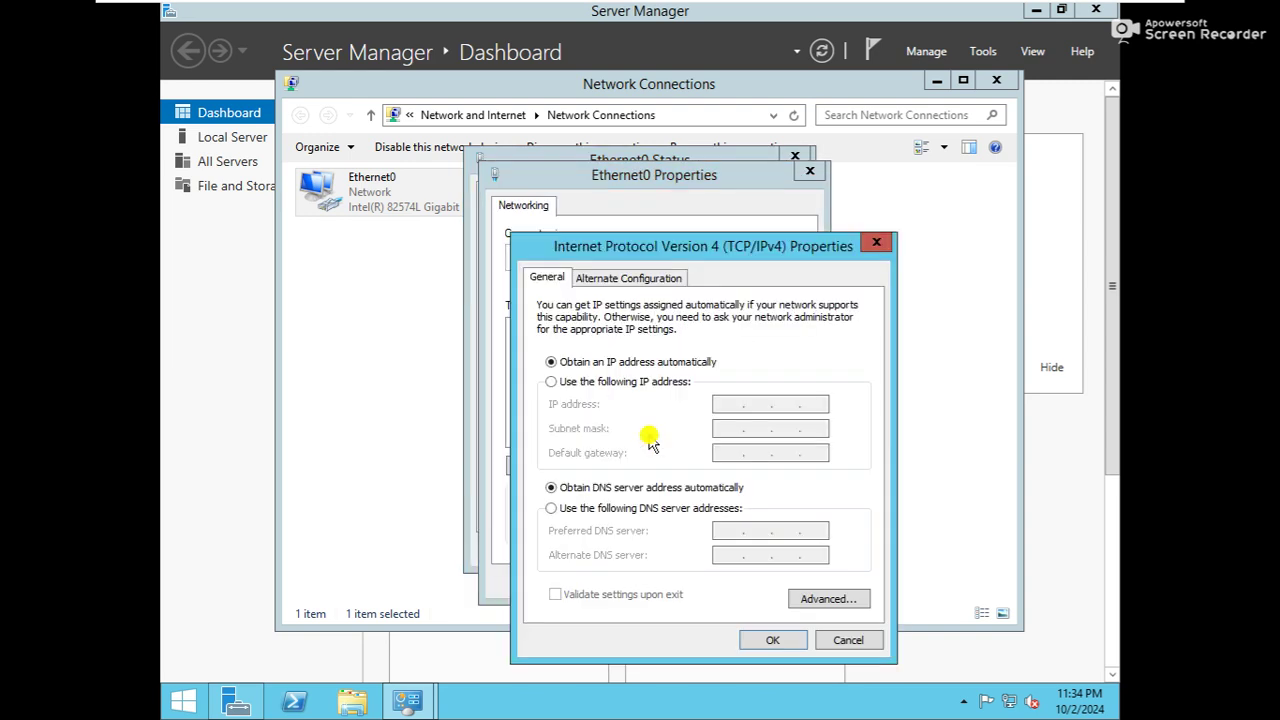
Set static IP 192.168.100.2, mask 255.255.255.0, DNS 192.168.100.1, and close the windows
{"action": "left_click", "coordinate": [600, 386]}
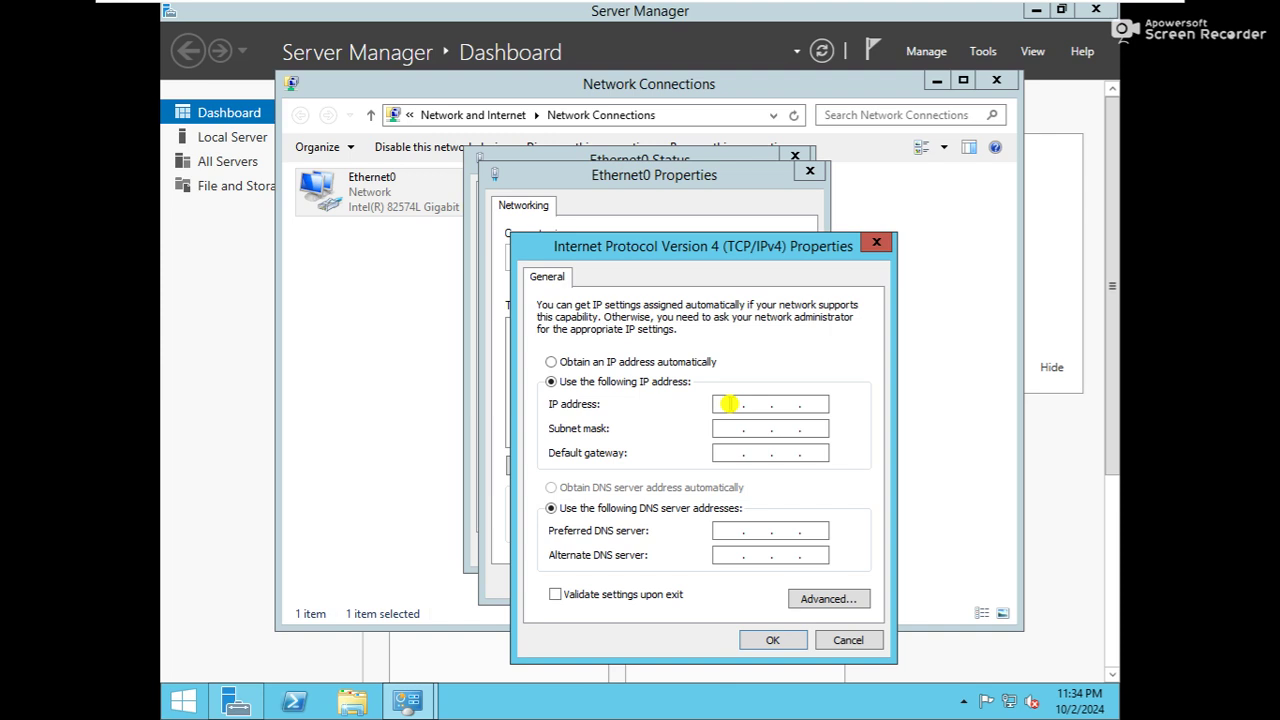
{"action": "left_click", "coordinate": [729, 404]}
{"action": "type", "text": "192.168.100.2"}
{"action": "key", "text": "Tab"}
{"action": "key", "text": "Tab"}
{"action": "key", "text": "Tab"}
{"action": "key", "text": "Tab"}
{"action": "type", "text": "192 . 168 . 100 . 1"}
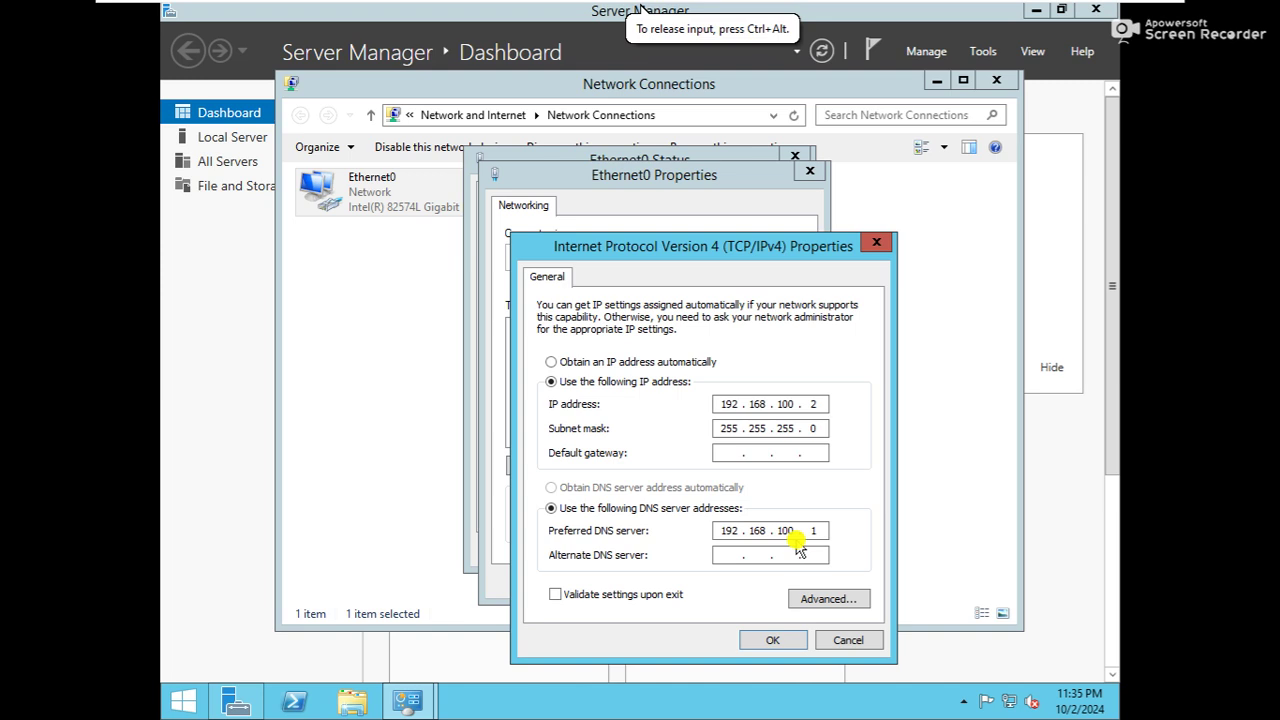
{"action": "left_click", "coordinate": [770, 640]}
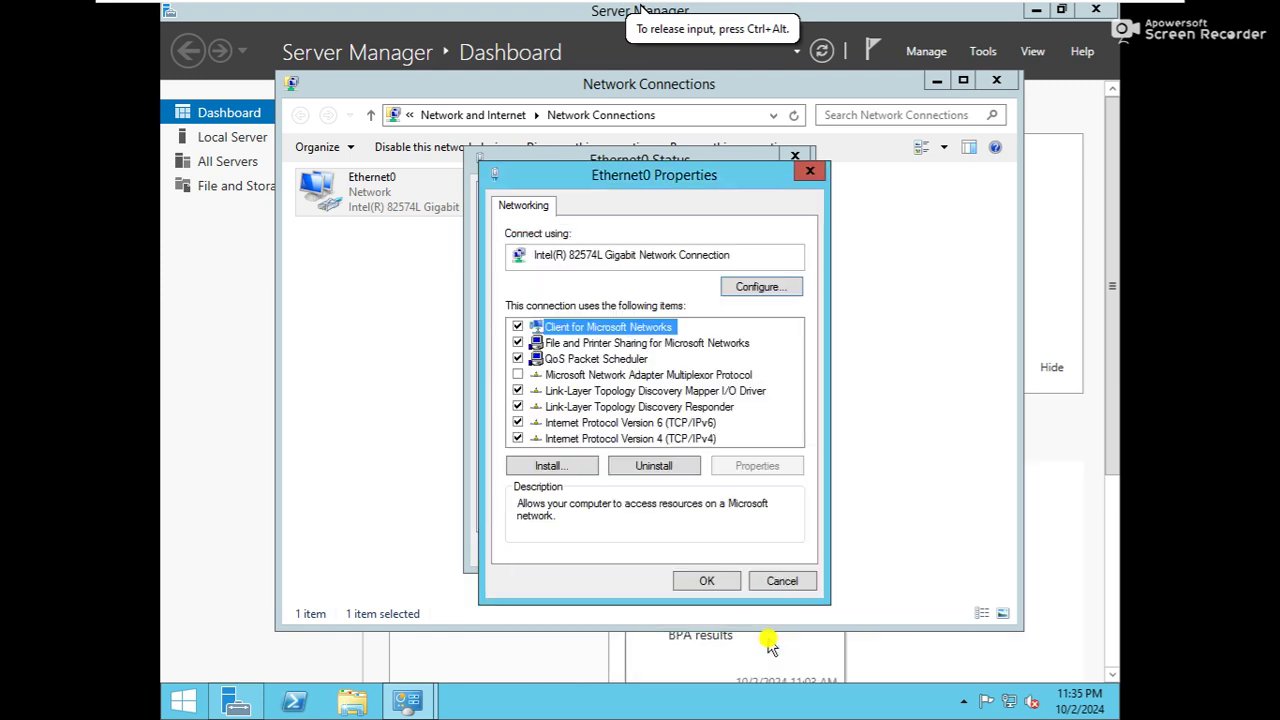
{"action": "left_click", "coordinate": [711, 580]}
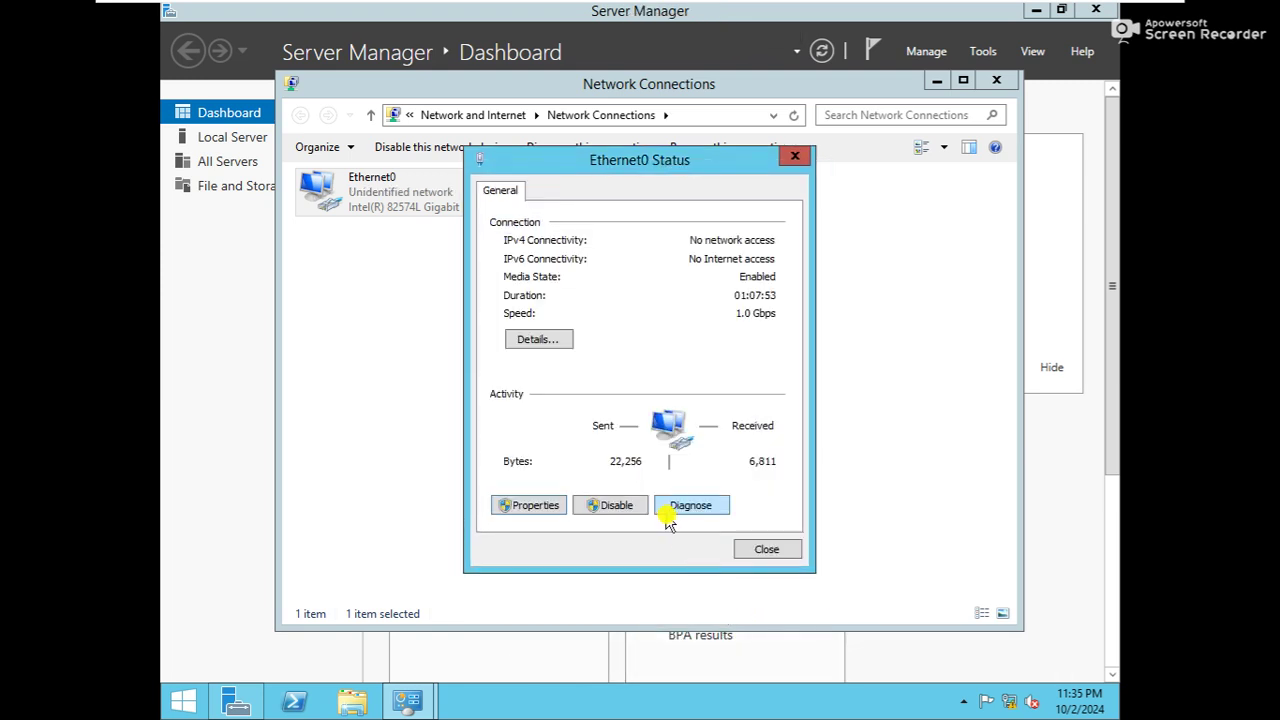
{"action": "left_click", "coordinate": [772, 546]}
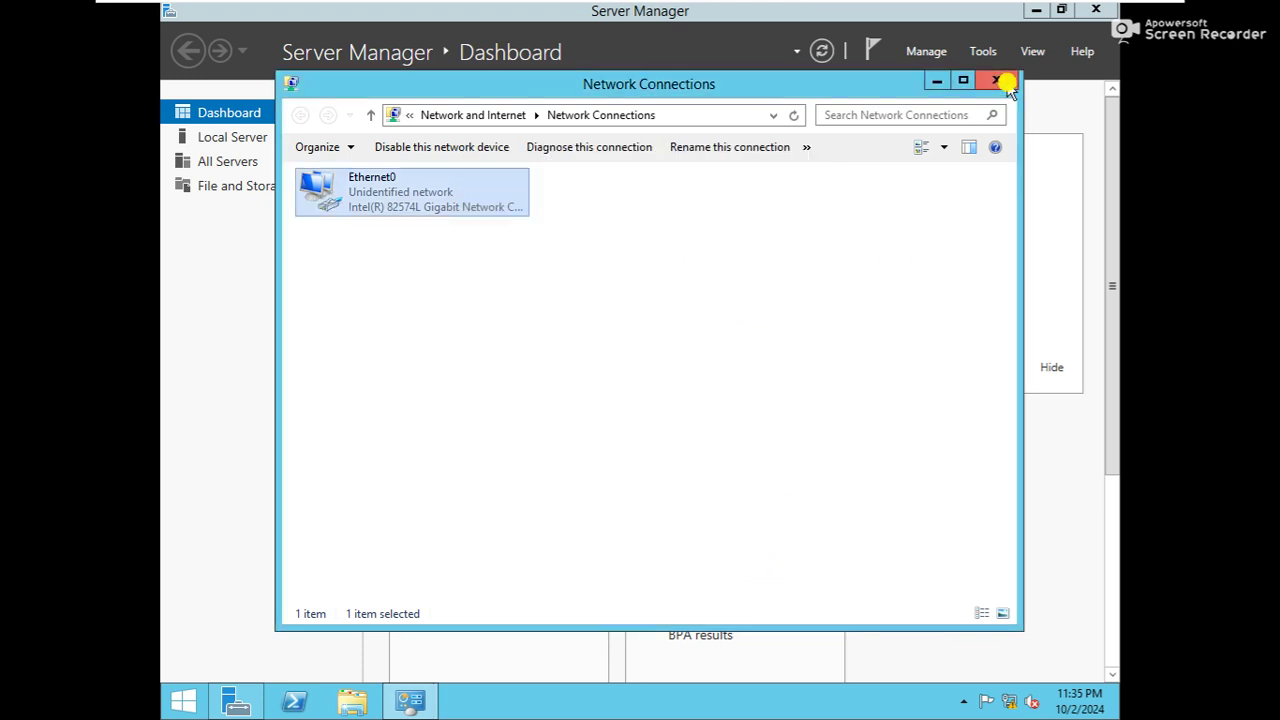
{"action": "left_click", "coordinate": [1000, 84]}
Ping 192.168.100.1 from ws-2 to confirm connectivity, then bring up Server Manager
{"action": "left_click", "coordinate": [1040, 14]}
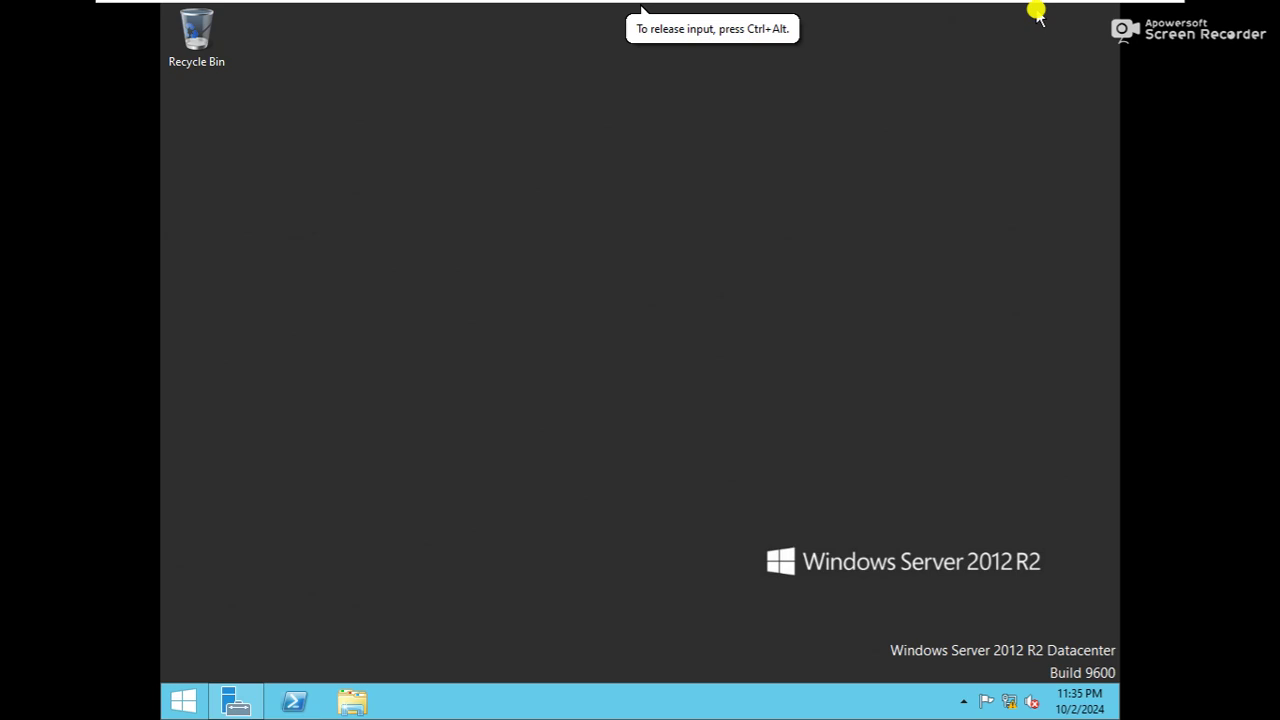
{"action": "key", "text": "super+r"}
{"action": "type", "text": "ping 192.168.100.1"}
{"action": "key", "text": "Return"}
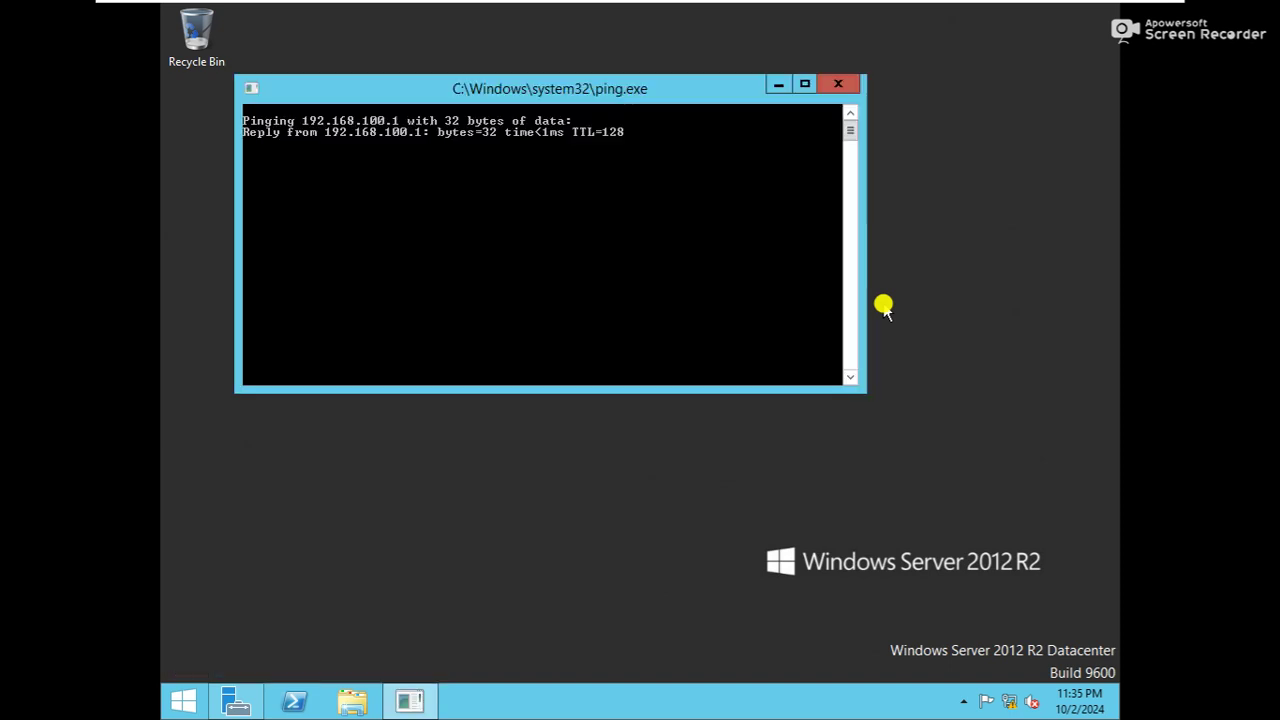
{"action": "left_click", "coordinate": [840, 86]}
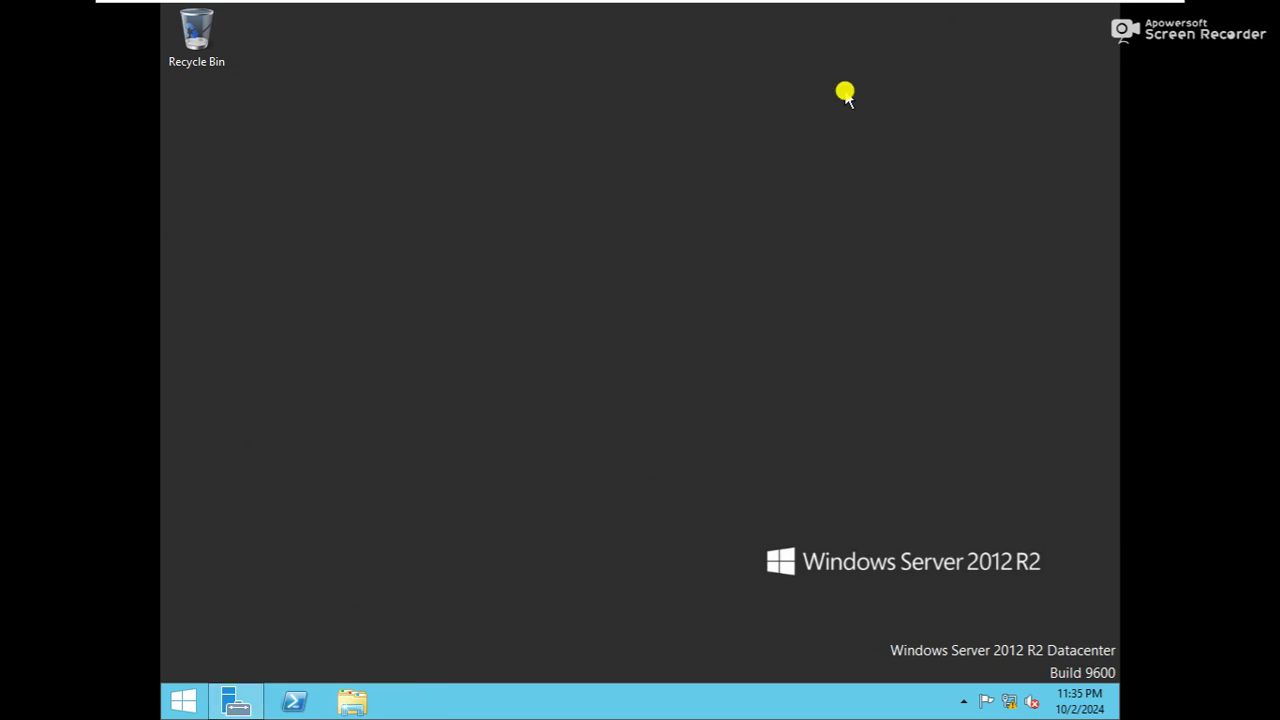
{"action": "left_click", "coordinate": [237, 700]}
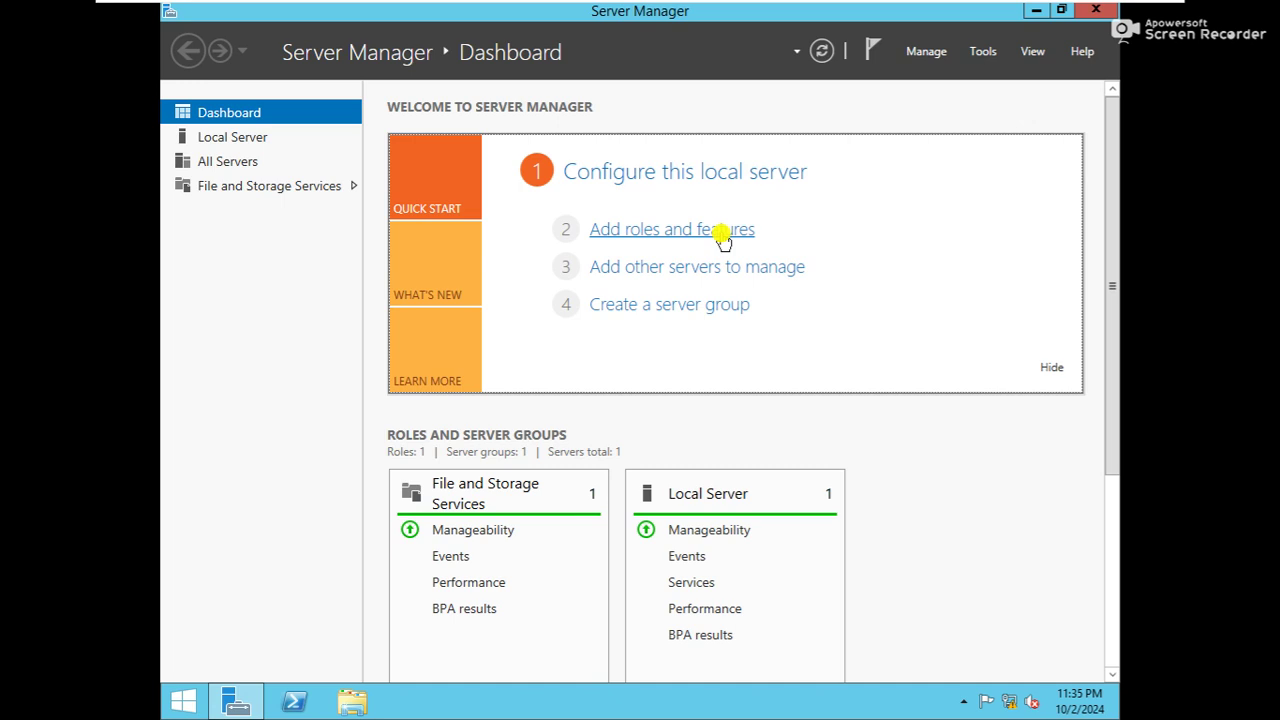
Install the AD DS role with its management tools on WS-2, allowing automatic restarts
{"action": "left_click", "coordinate": [722, 232]}
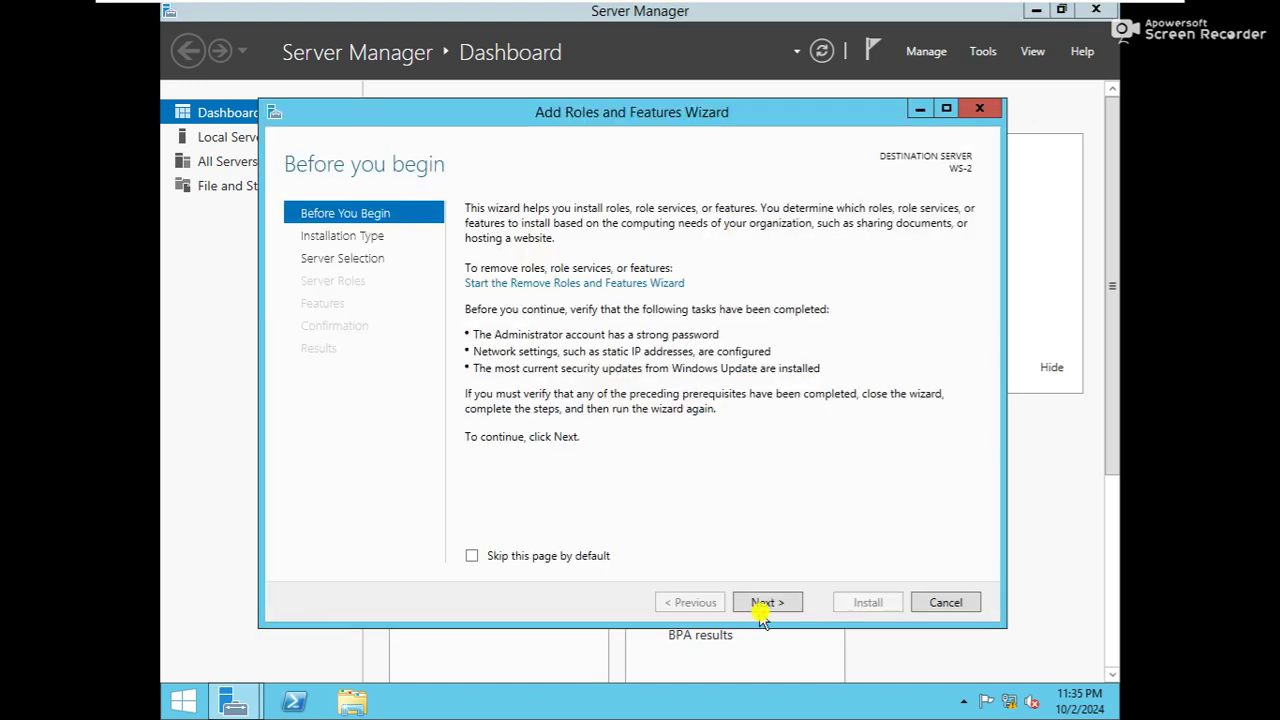
{"action": "left_click", "coordinate": [766, 602]}
{"action": "left_click", "coordinate": [768, 604]}
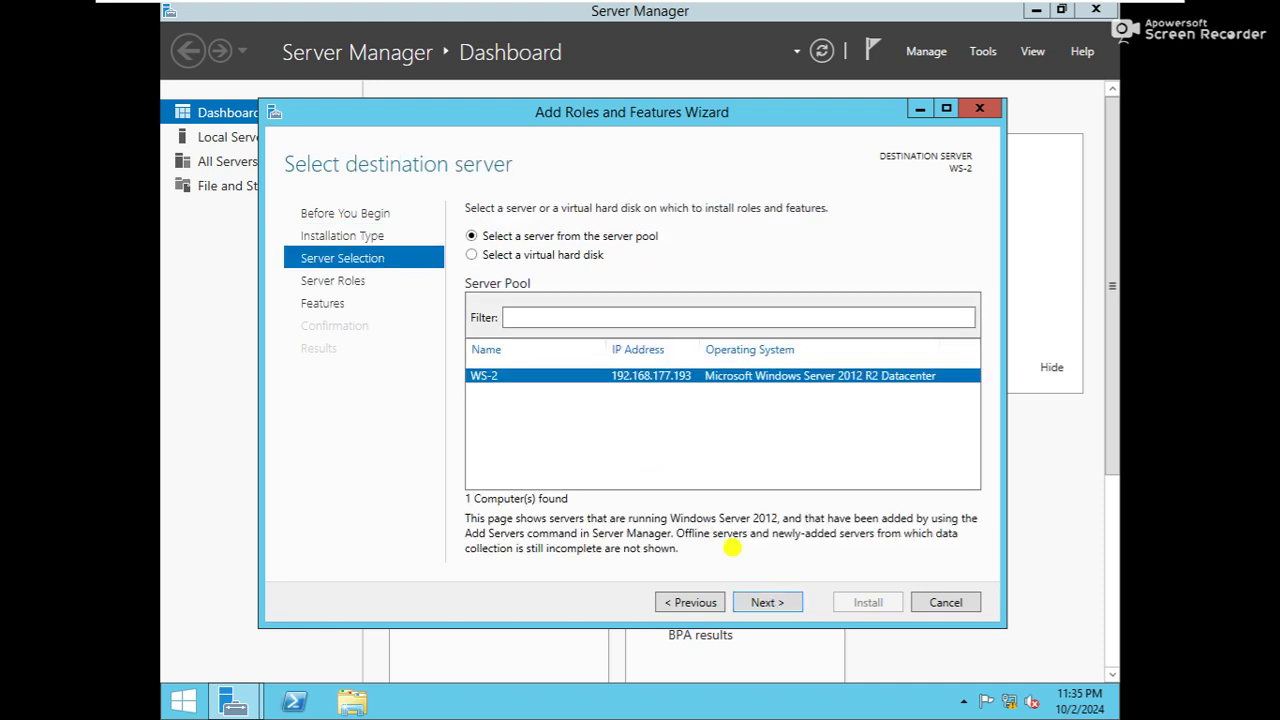
{"action": "left_click", "coordinate": [759, 603]}
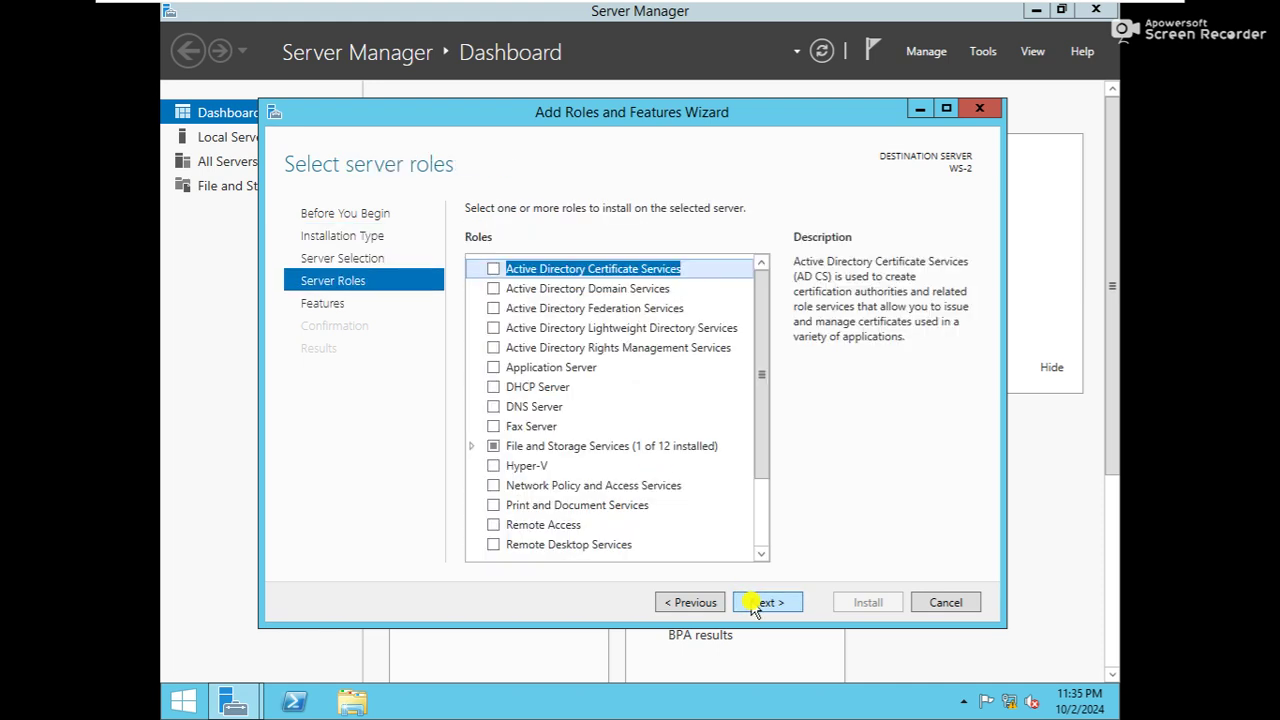
{"action": "left_click", "coordinate": [494, 289]}
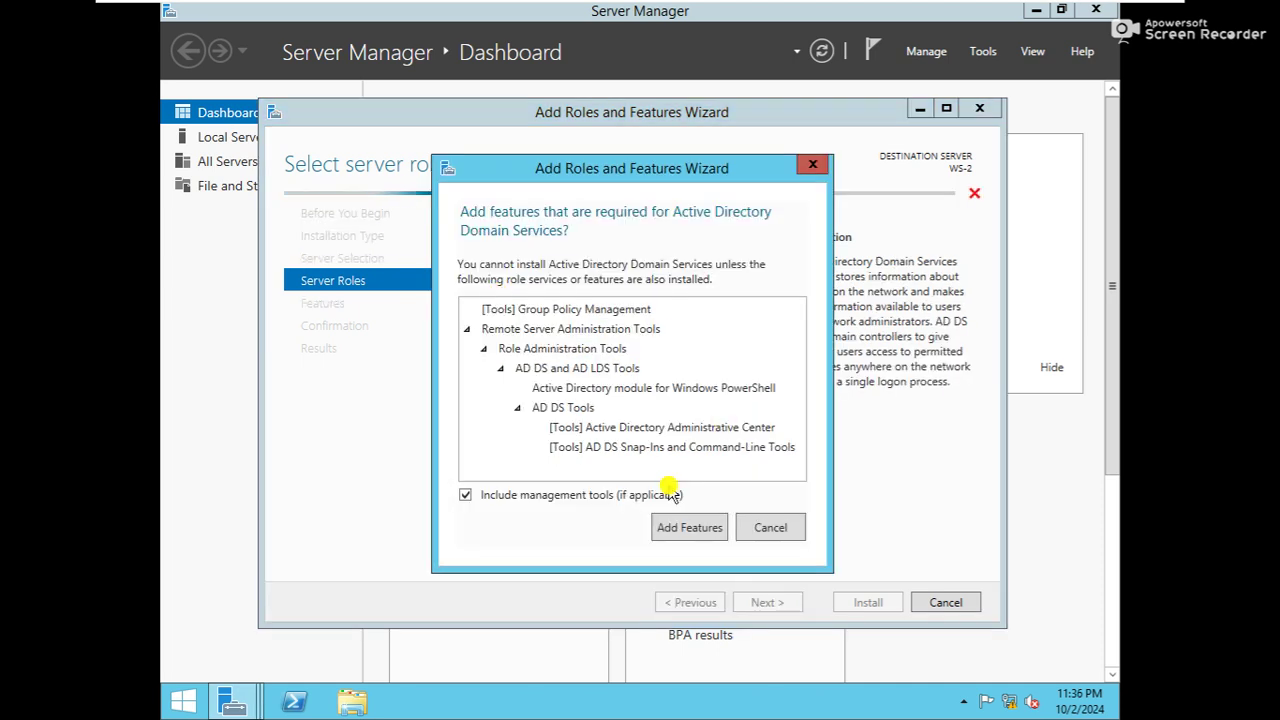
{"action": "left_click", "coordinate": [672, 530]}
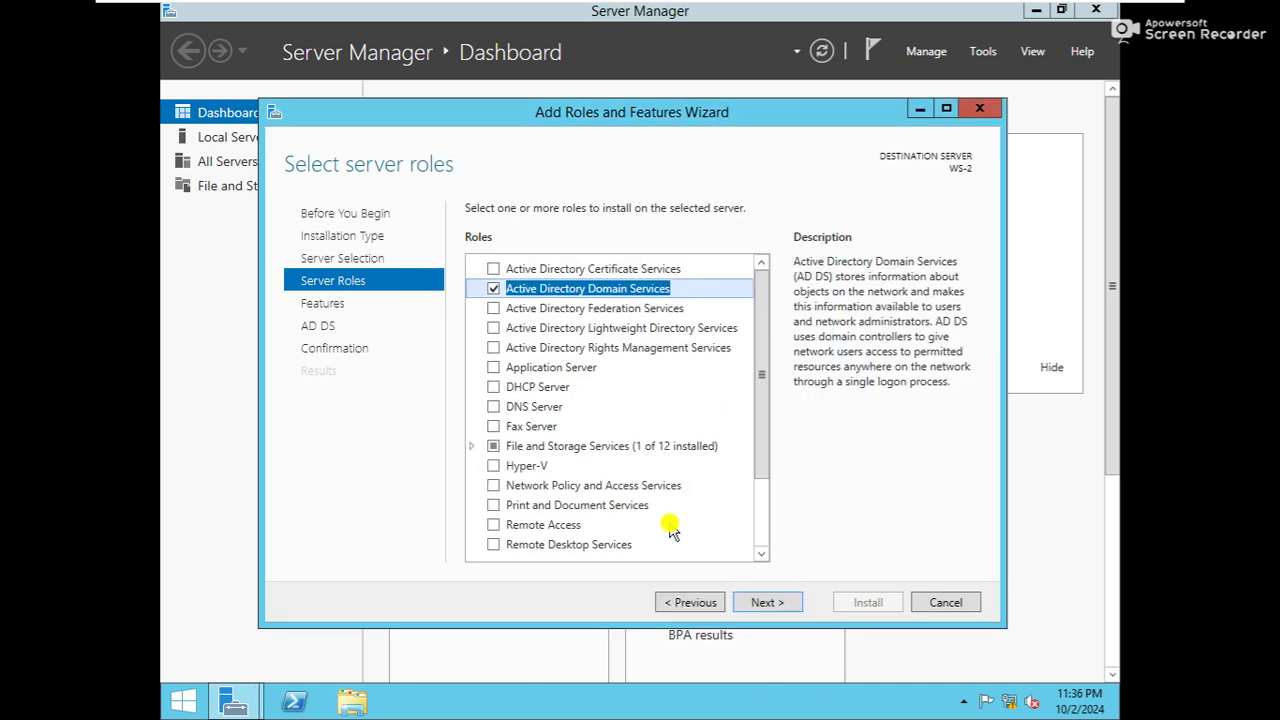
{"action": "left_click", "coordinate": [767, 602]}
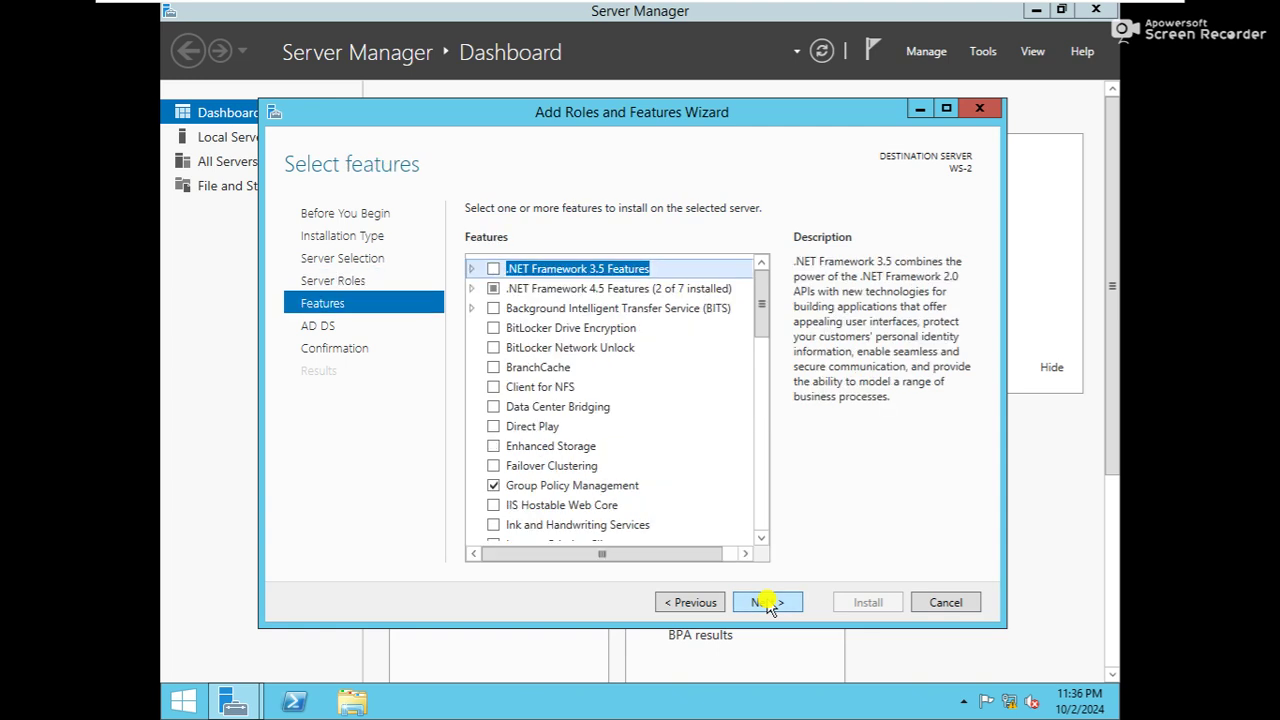
{"action": "left_click", "coordinate": [779, 604]}
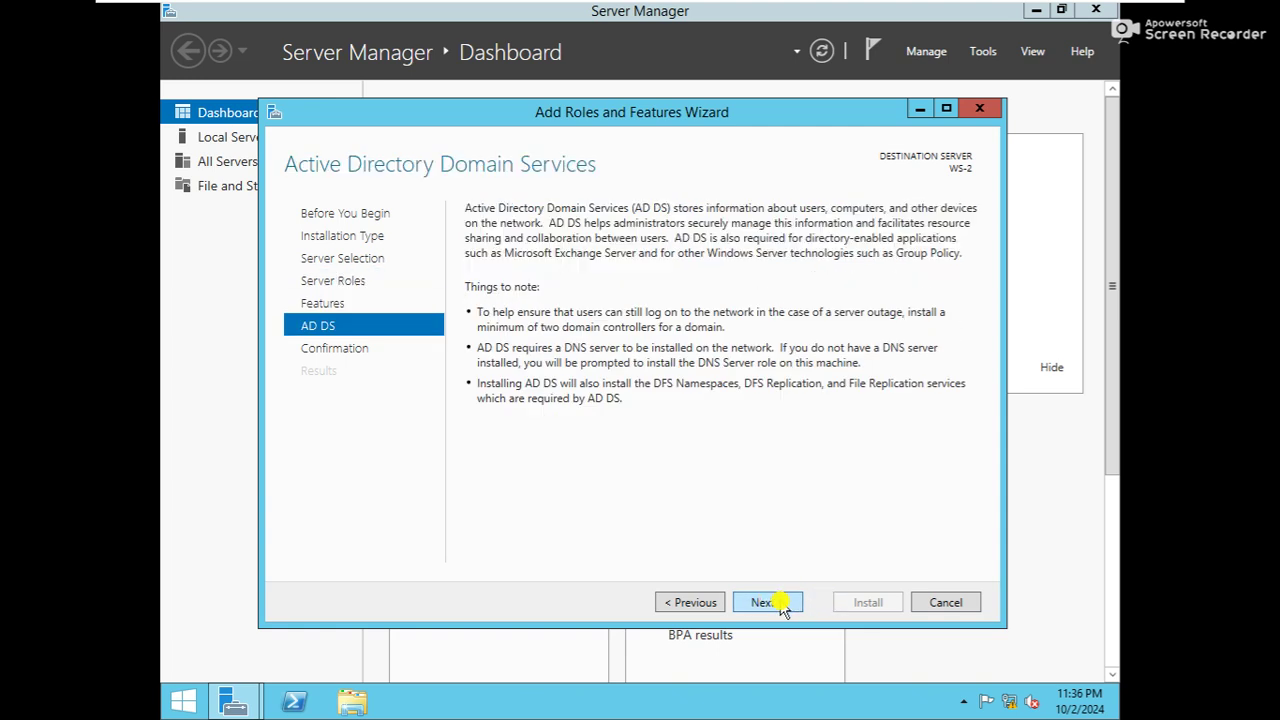
{"action": "left_click", "coordinate": [779, 603]}
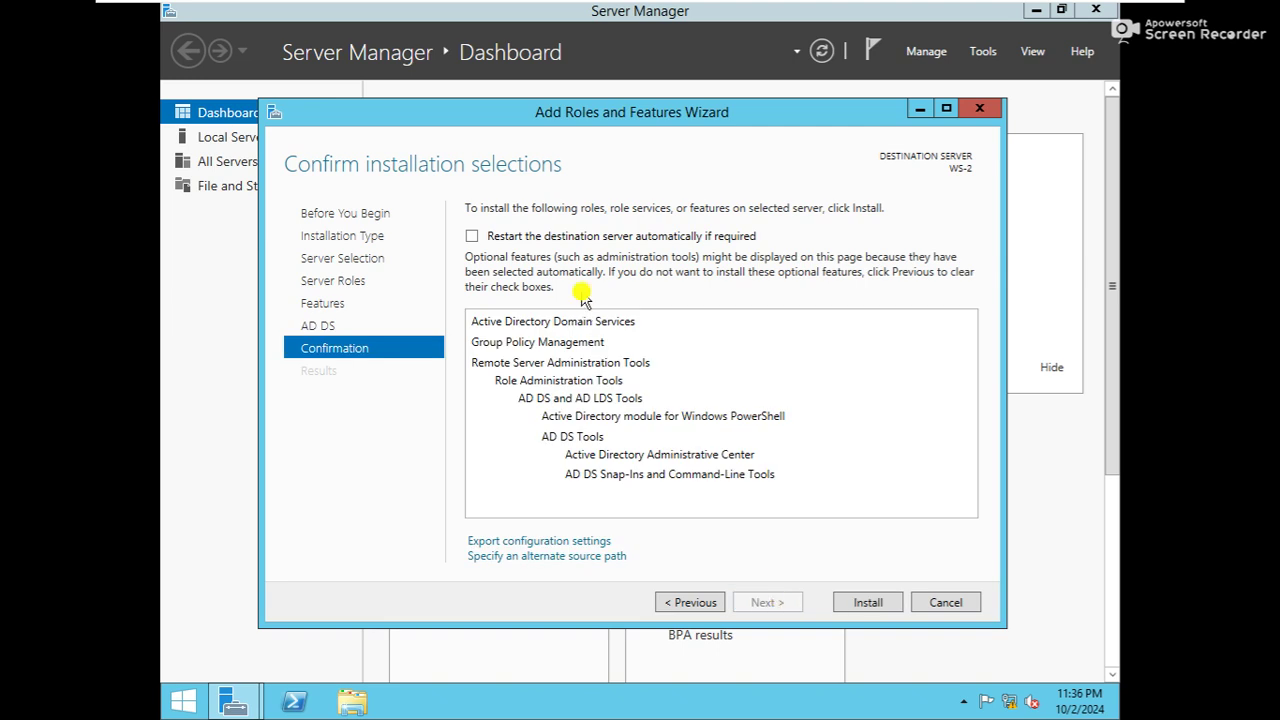
{"action": "left_click", "coordinate": [545, 239]}
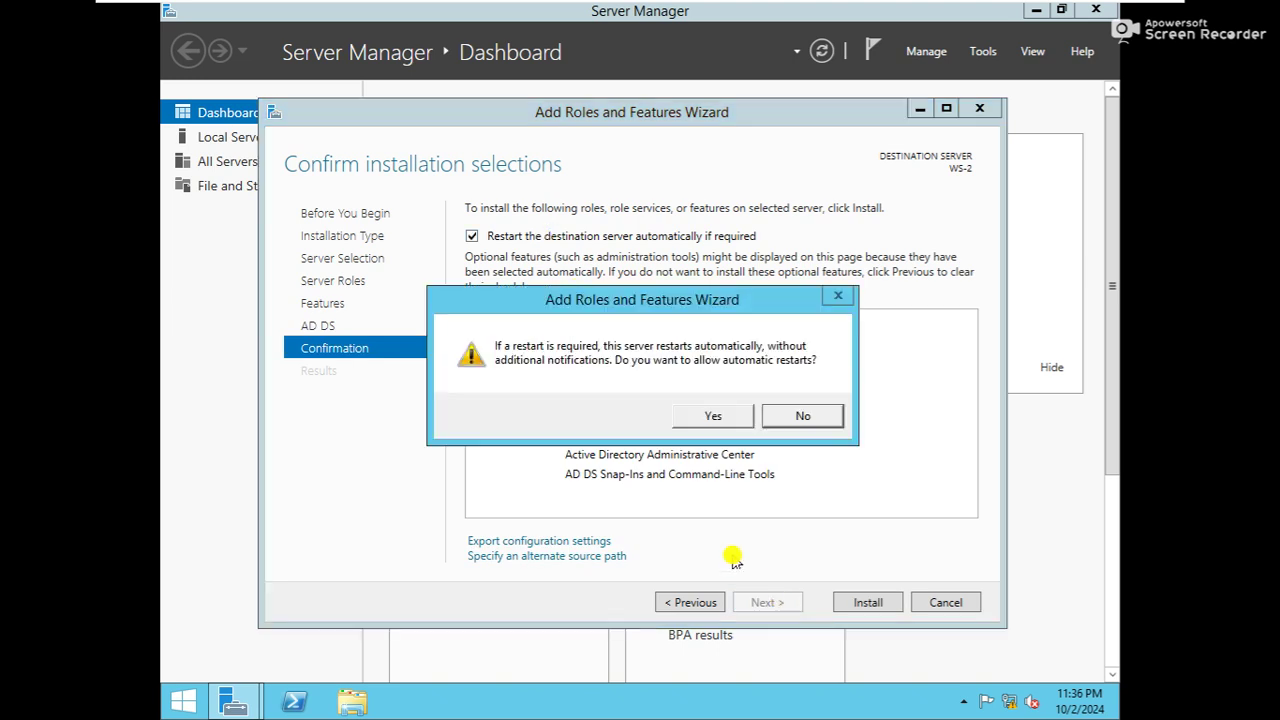
{"action": "left_click", "coordinate": [706, 428]}
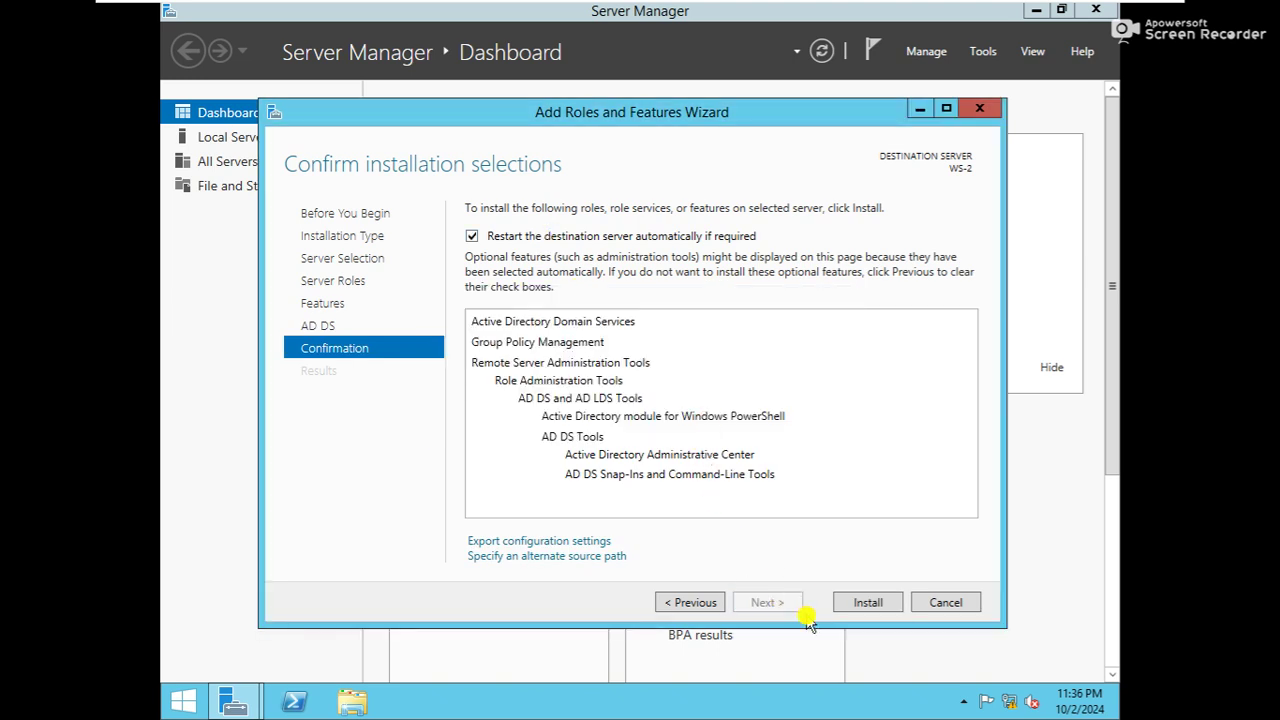
{"action": "left_click", "coordinate": [862, 604]}
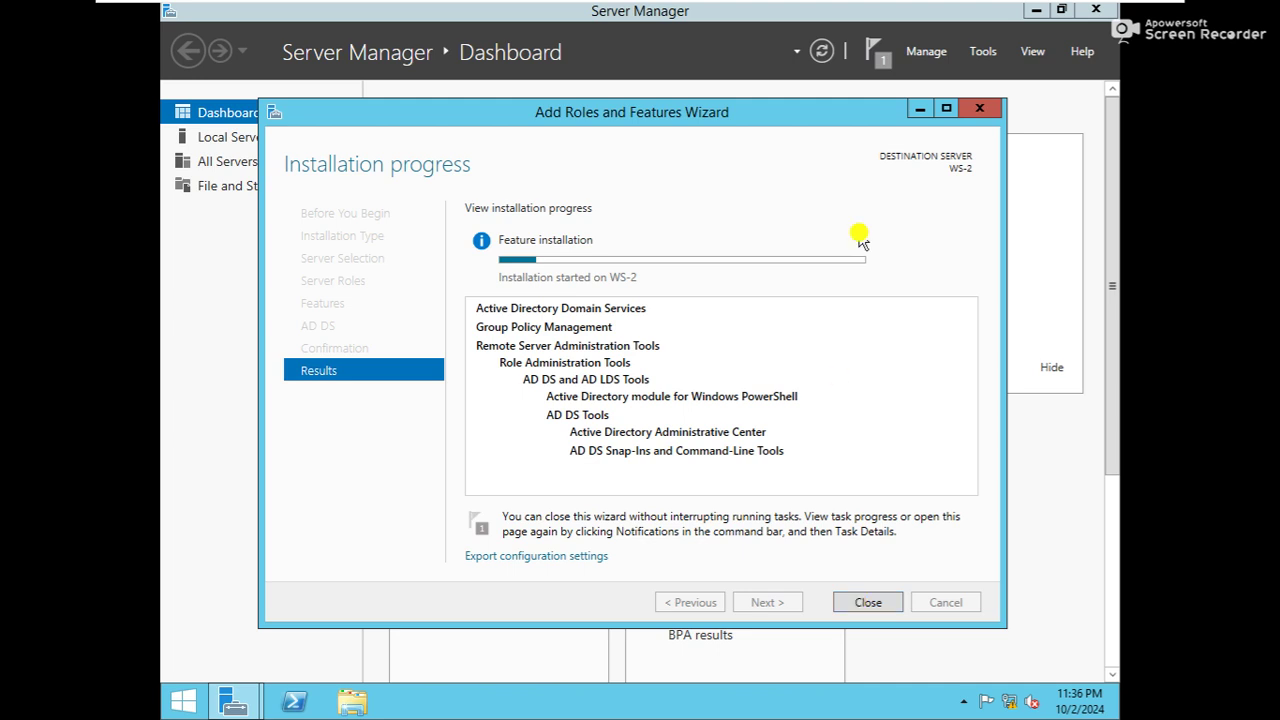
Reposition the installation progress window while AD DS installs until it reports success
{"action": "left_click_drag", "start_coordinate": [708, 116], "coordinate": [787, 117]}
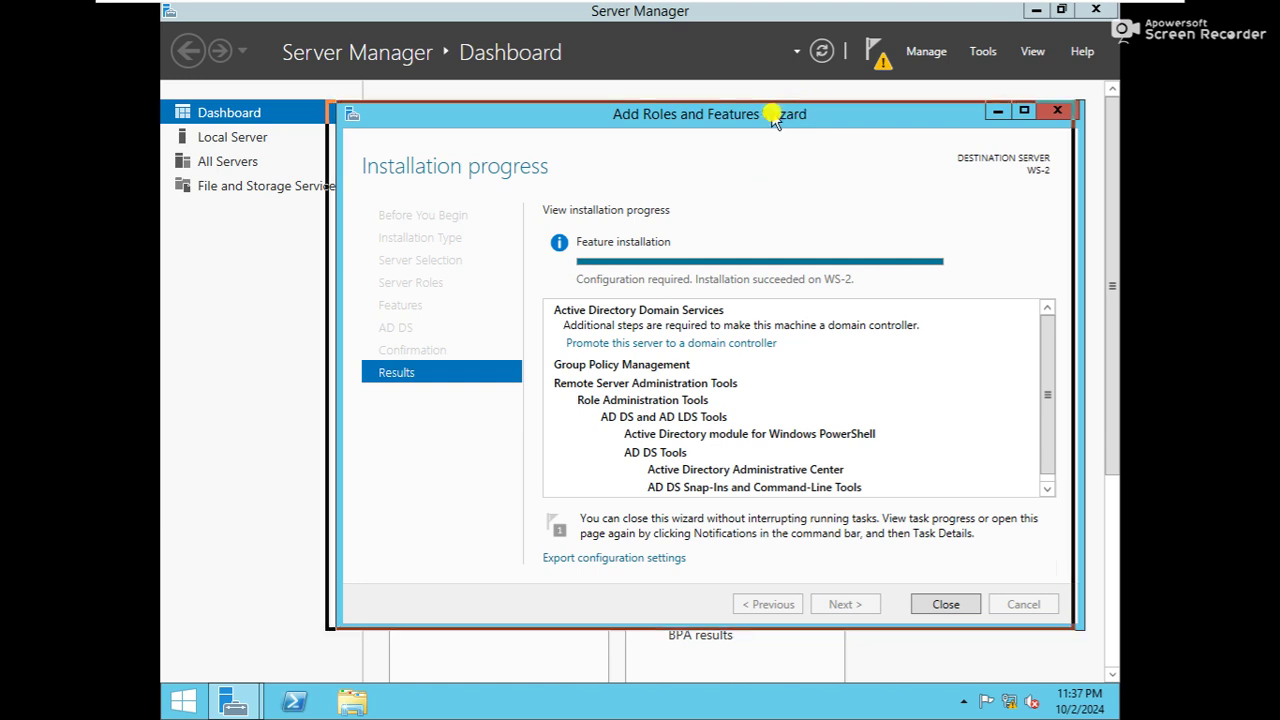
{"action": "left_click_drag", "start_coordinate": [785, 117], "coordinate": [775, 117]}
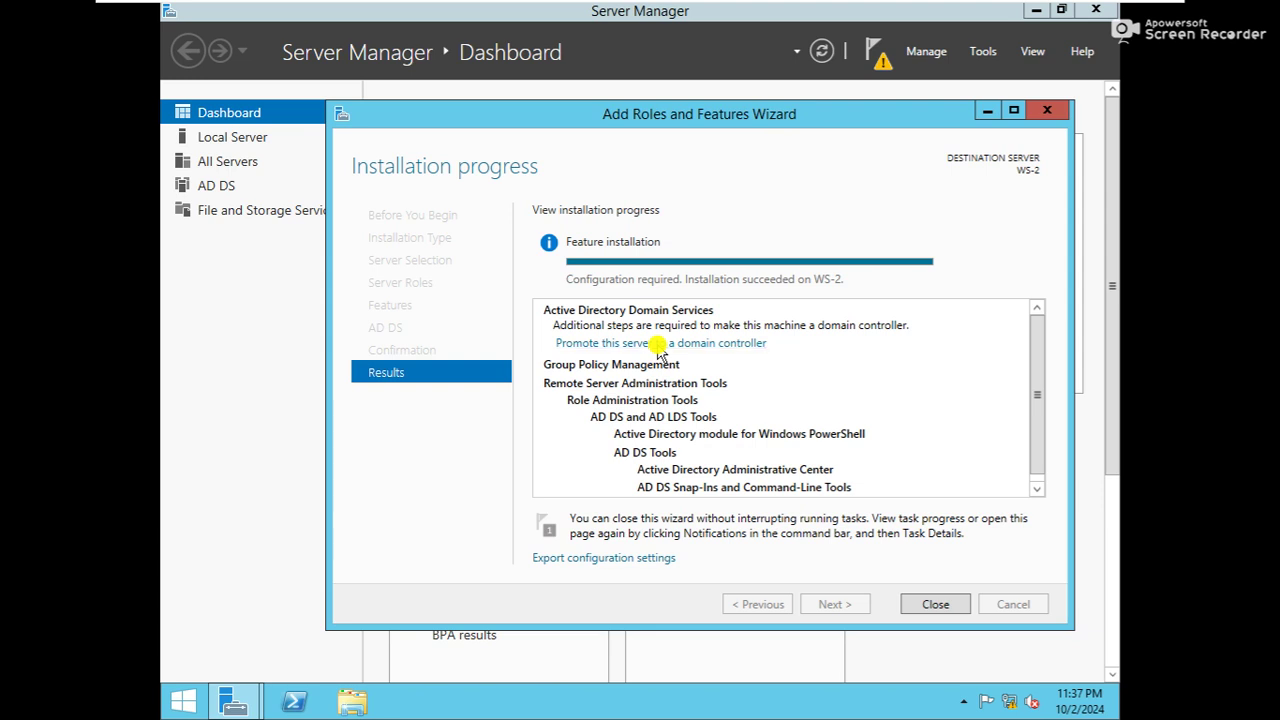
Start the promotion and choose to add a domain controller to an existing domain
{"action": "left_click", "coordinate": [659, 343]}
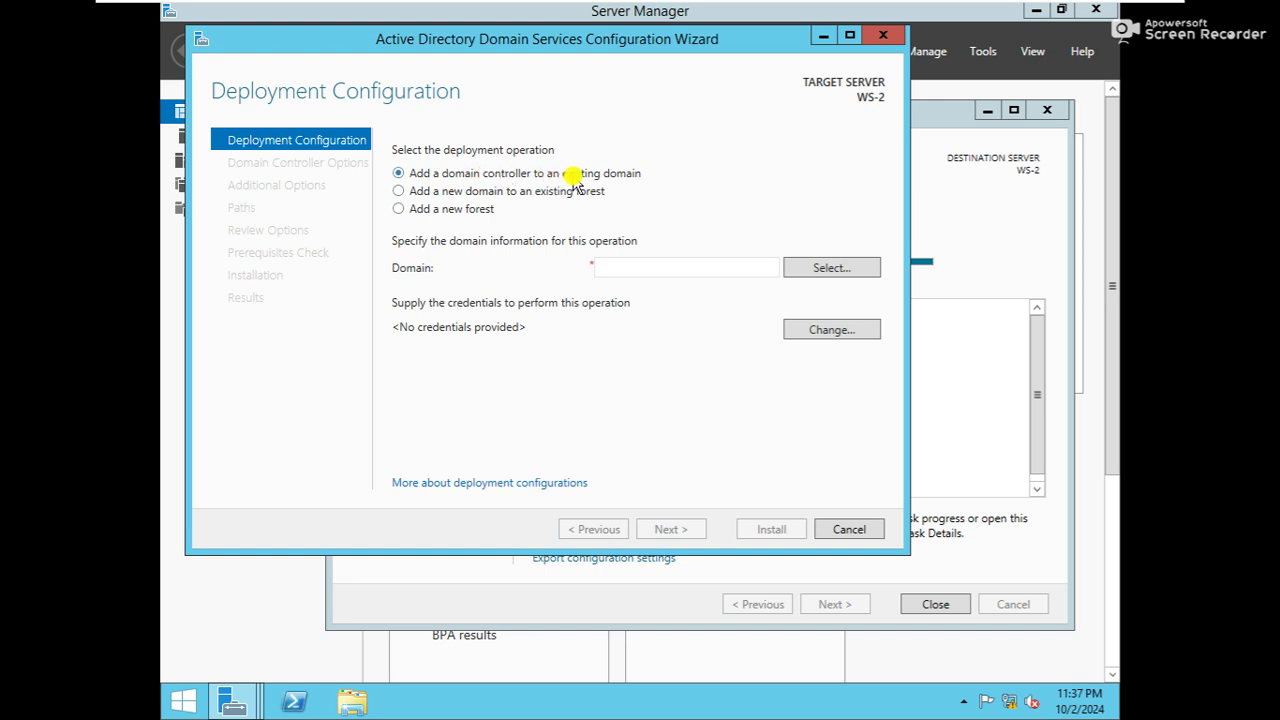
{"action": "left_click", "coordinate": [430, 209]}
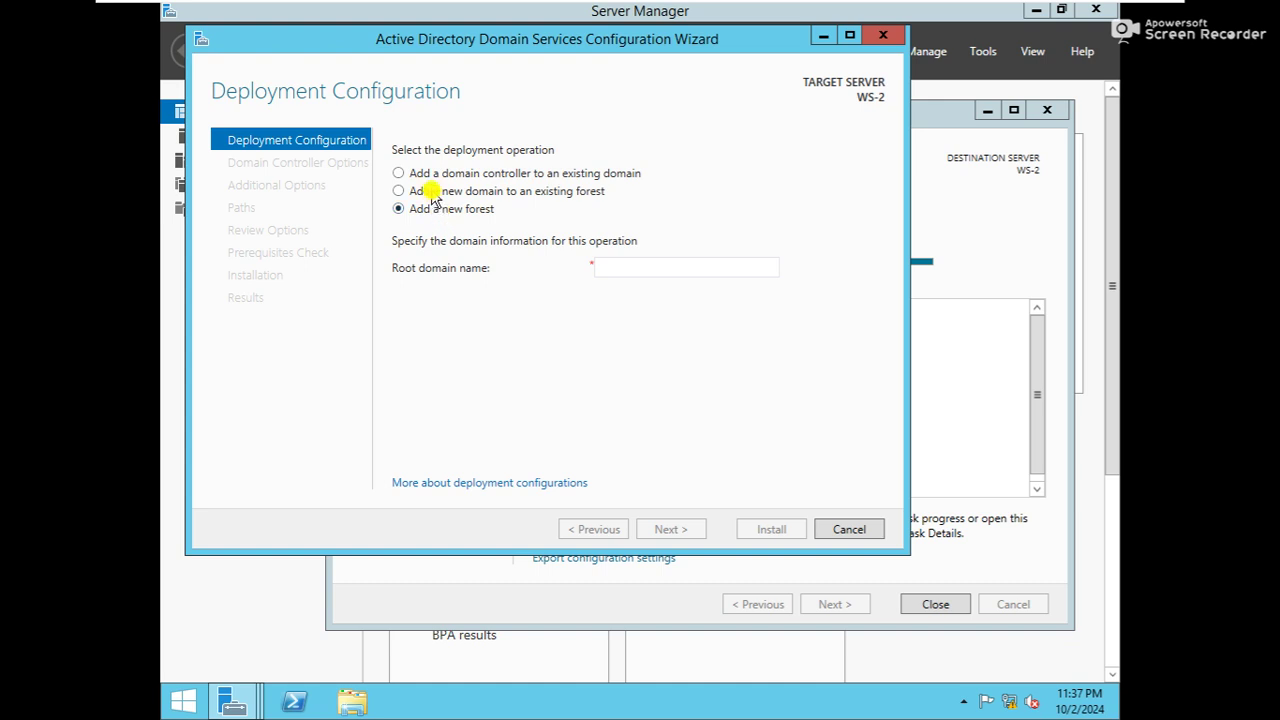
{"action": "left_click", "coordinate": [433, 193]}
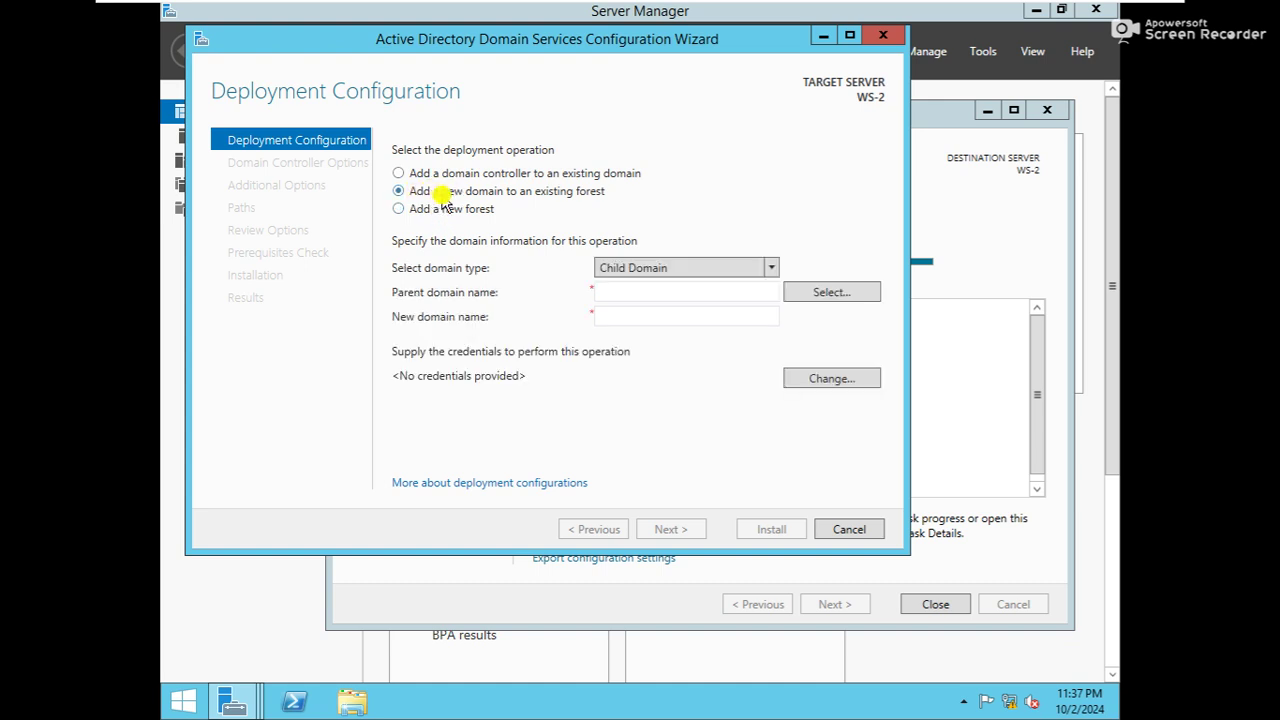
{"action": "left_click", "coordinate": [452, 175]}
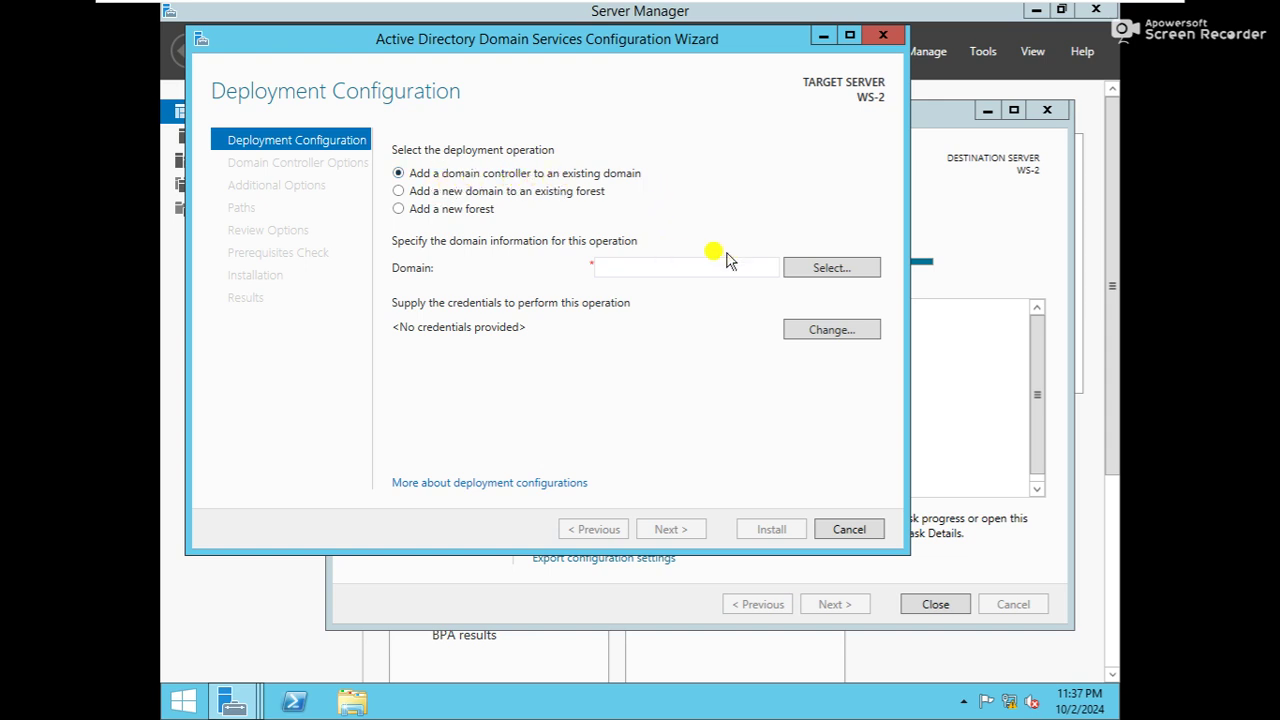
Enter the hubnettech.net administrator credentials and select hubnettech.net as the target domain
{"action": "left_click", "coordinate": [817, 270]}
{"action": "left_click", "coordinate": [552, 290]}
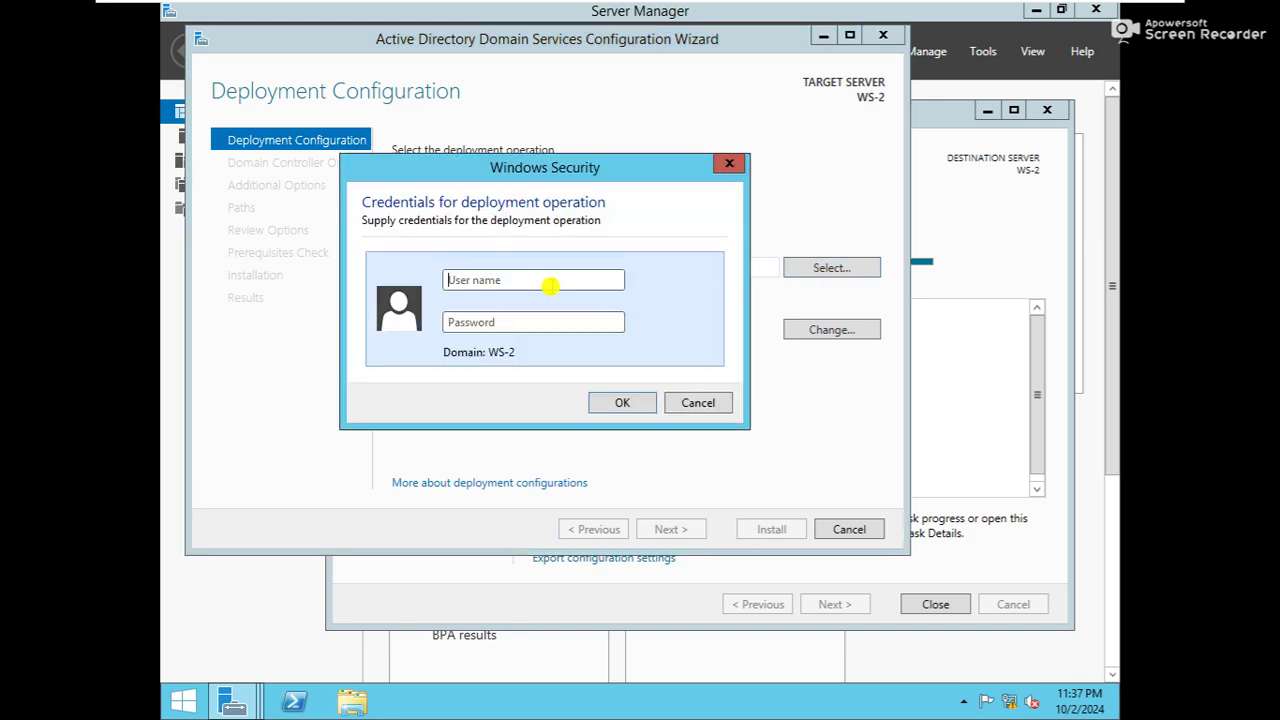
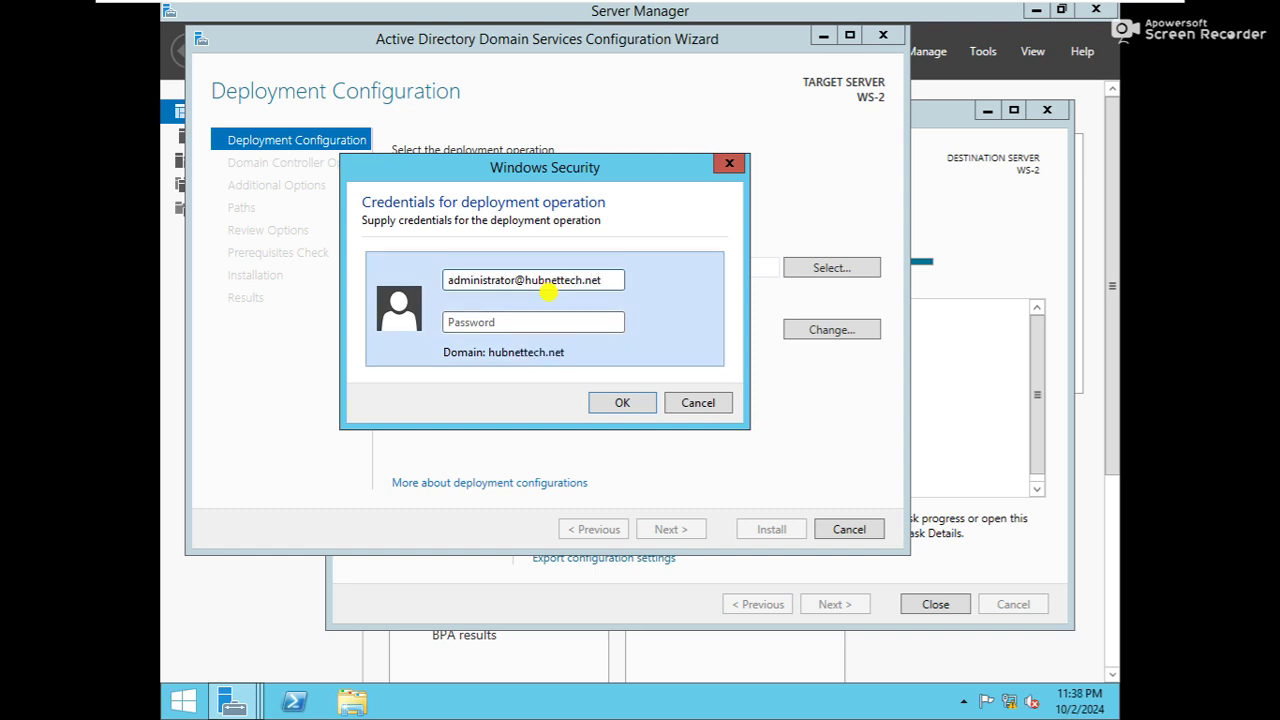
{"action": "key", "text": "Tab"}
{"action": "type", "text": "•••••••"}
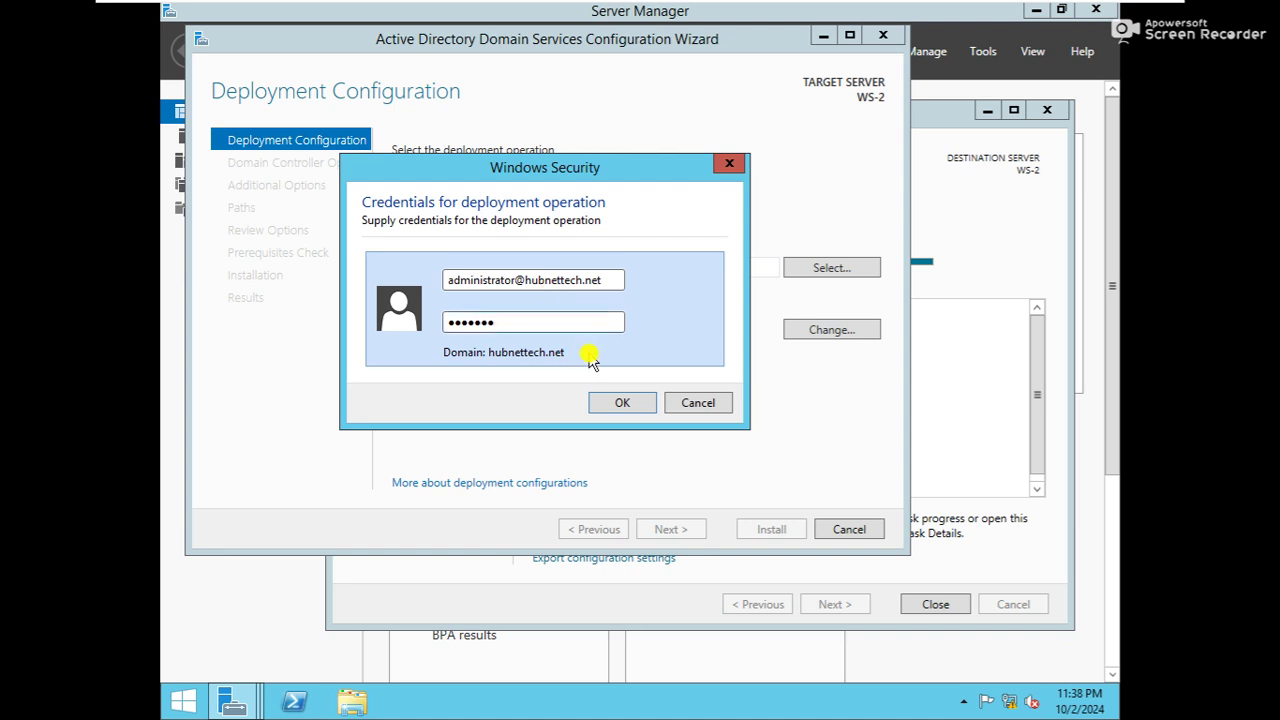
{"action": "left_click", "coordinate": [600, 401]}
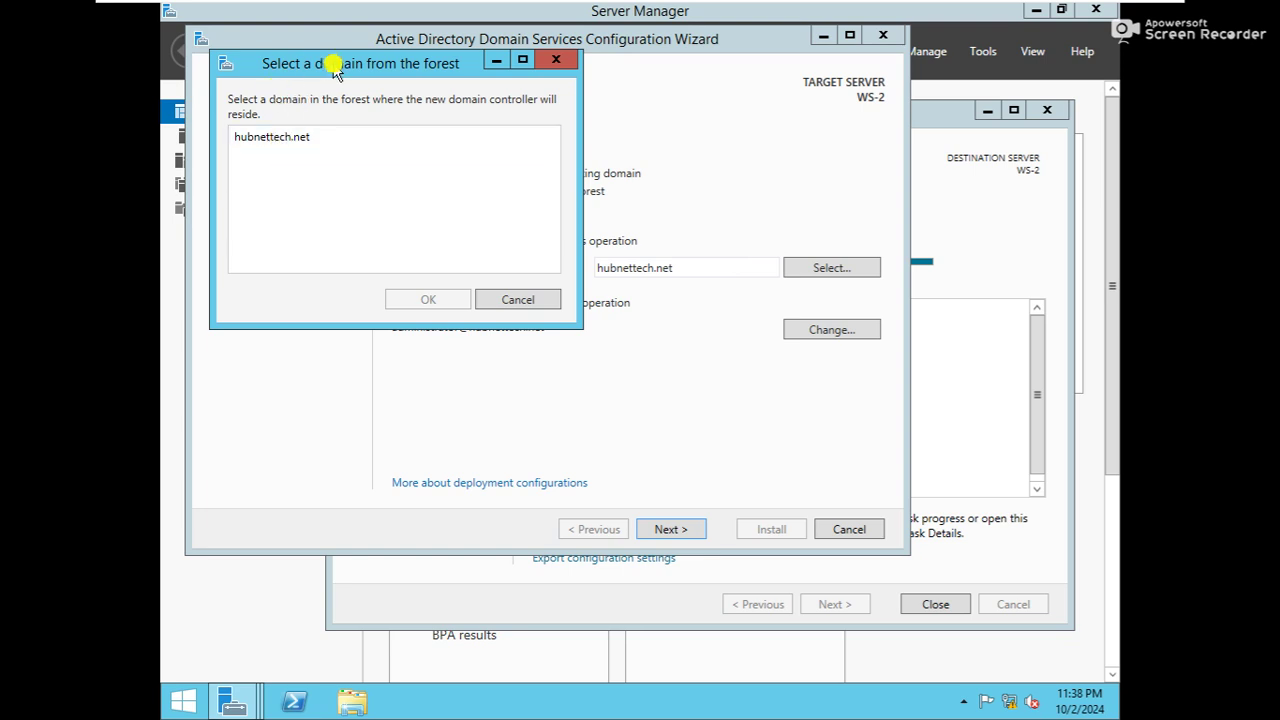
{"action": "left_click", "coordinate": [286, 135]}
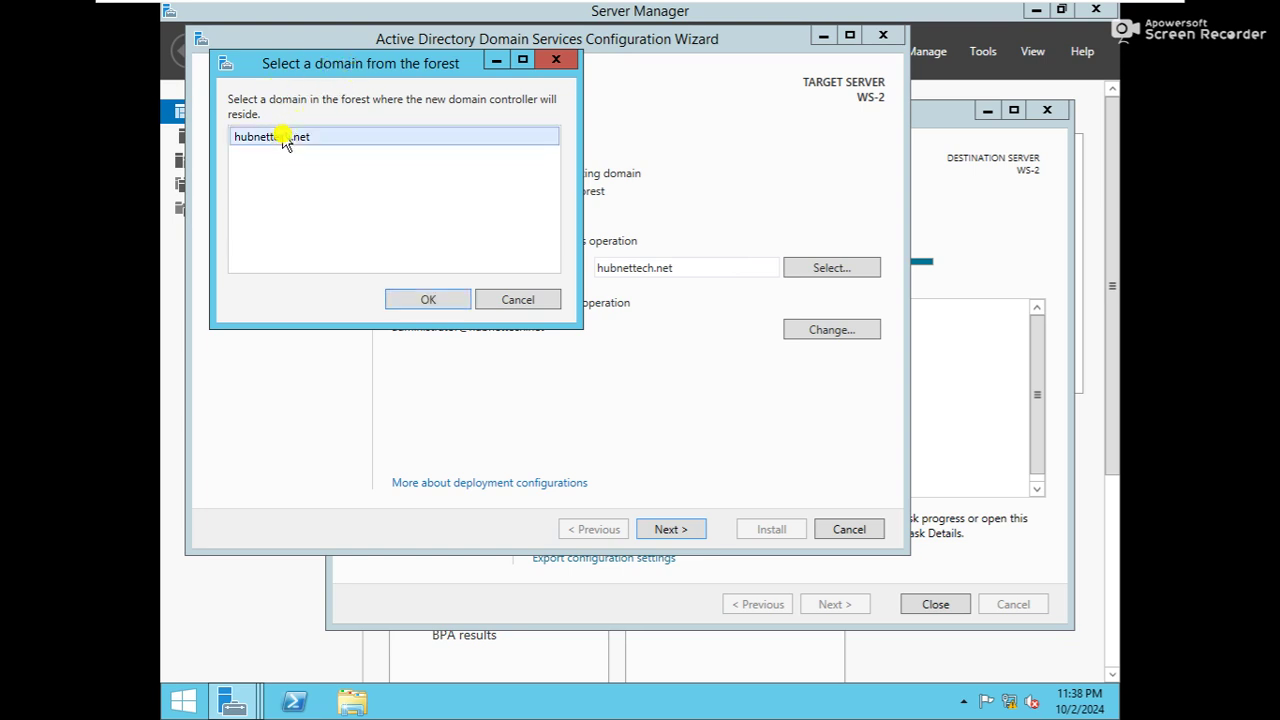
{"action": "left_click", "coordinate": [429, 300]}
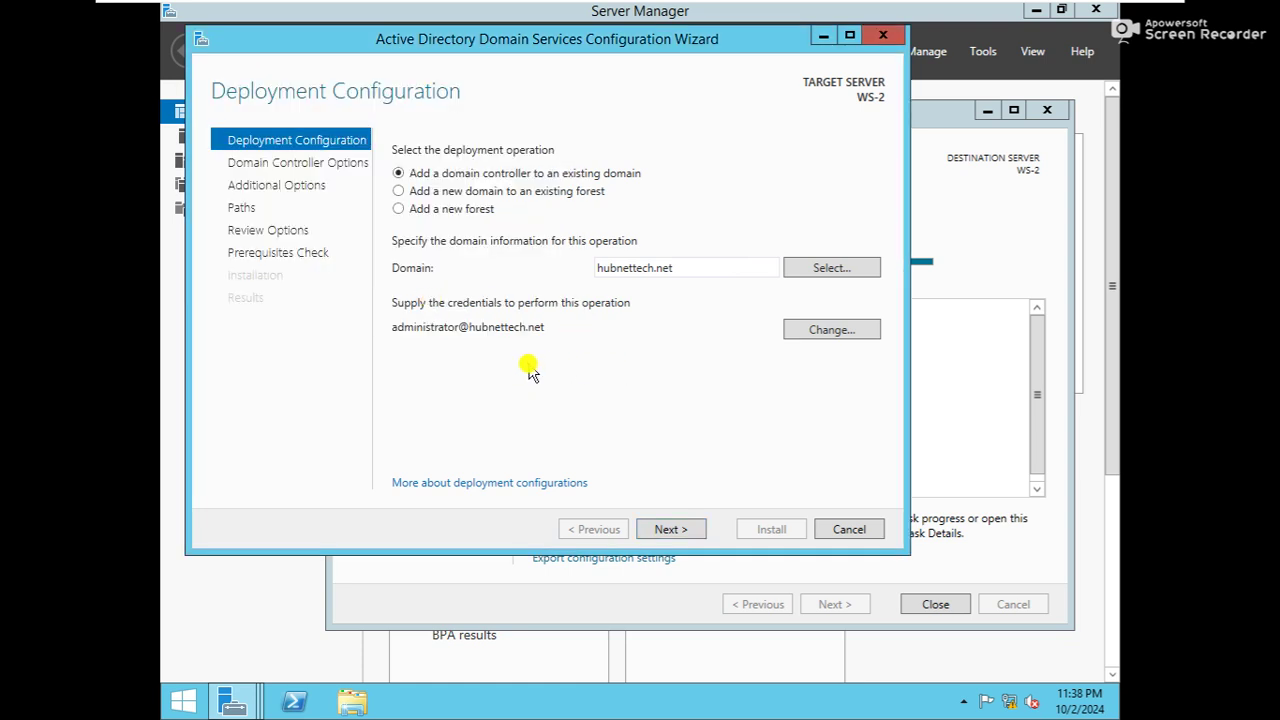
Enter and confirm the Directory Services Restore Mode password on the Domain Controller Options page
{"action": "left_click", "coordinate": [673, 531]}
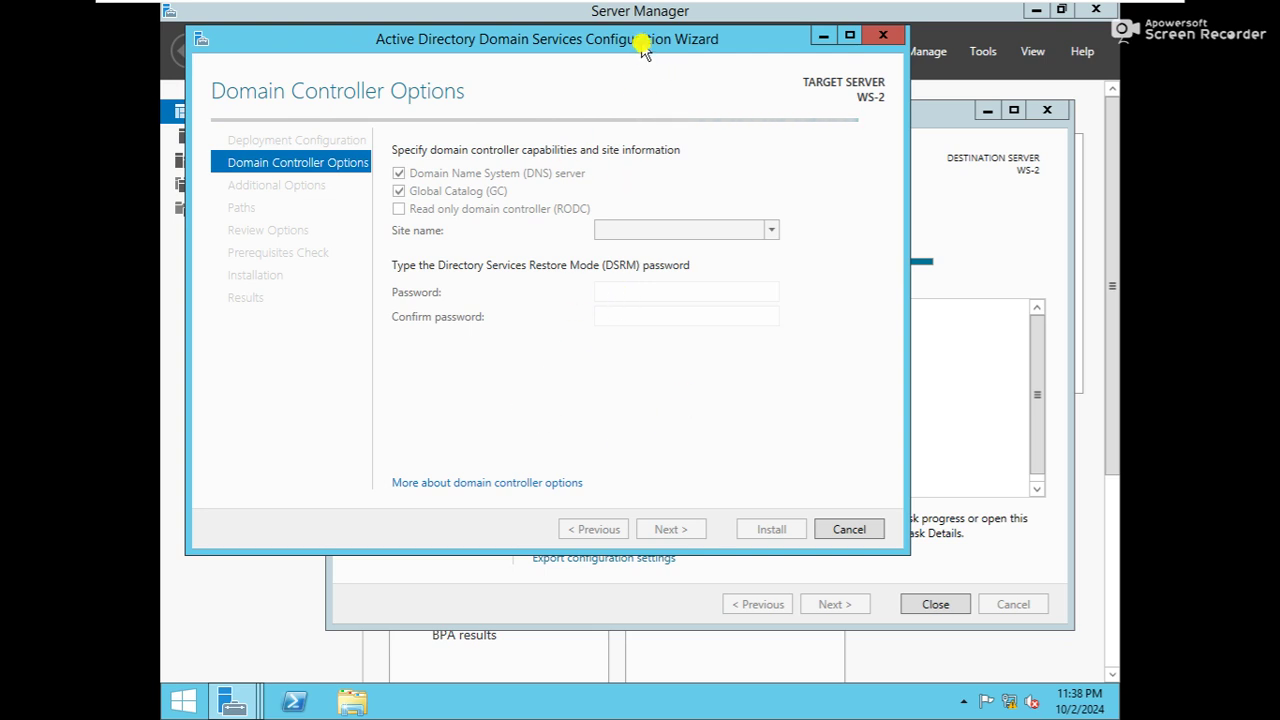
{"action": "left_click_drag", "start_coordinate": [642, 45], "coordinate": [680, 105]}
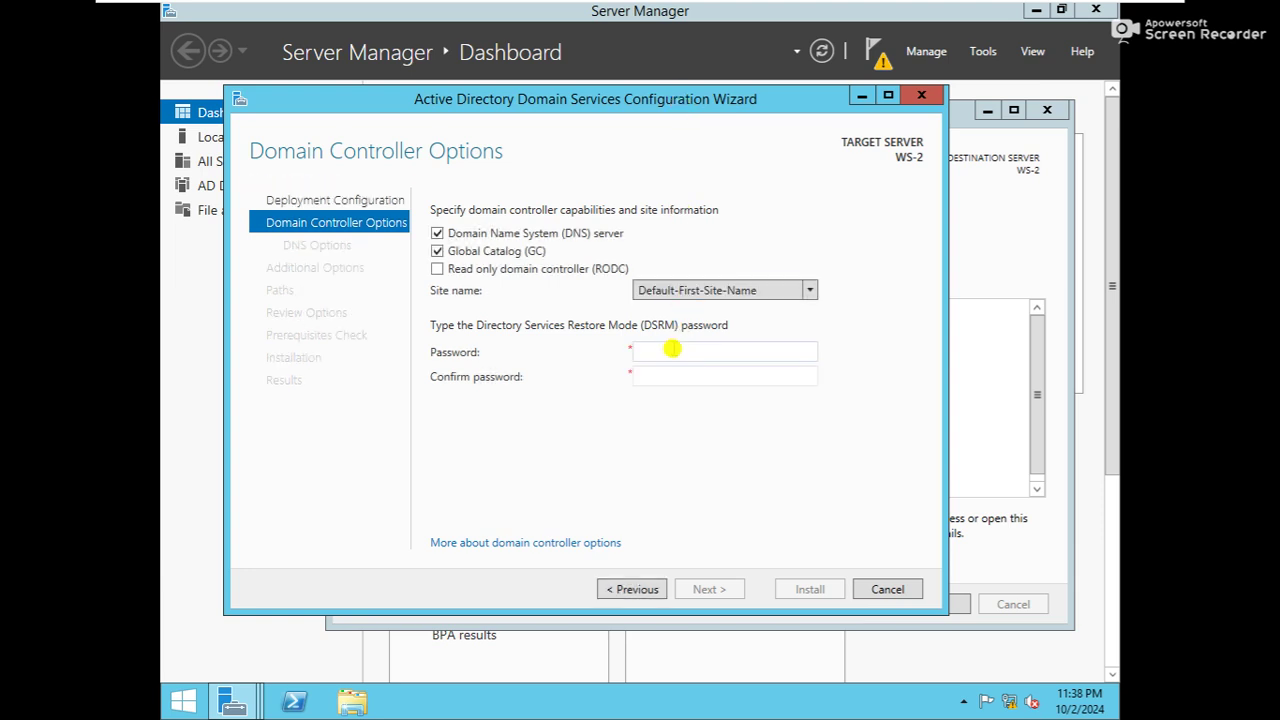
{"action": "type", "text": "••"}
{"action": "key", "text": "Tab"}
{"action": "type", "text": "•••••••"}
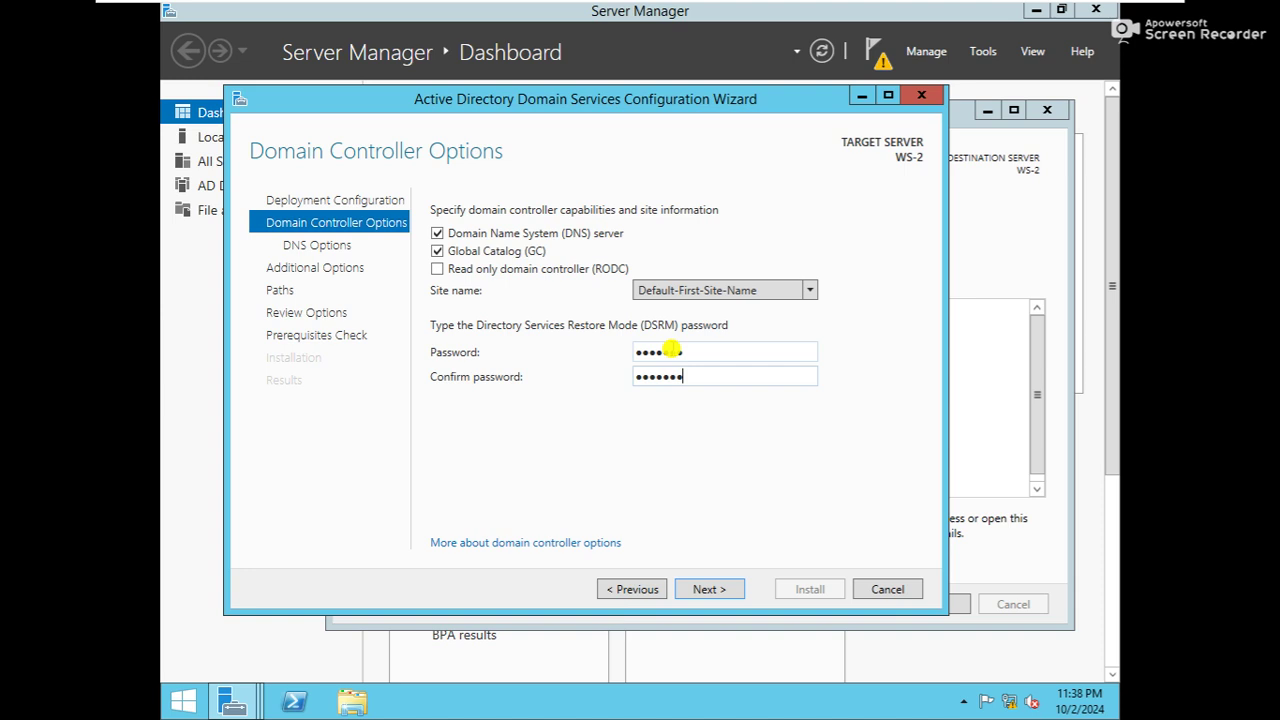
{"action": "left_click", "coordinate": [705, 590]}
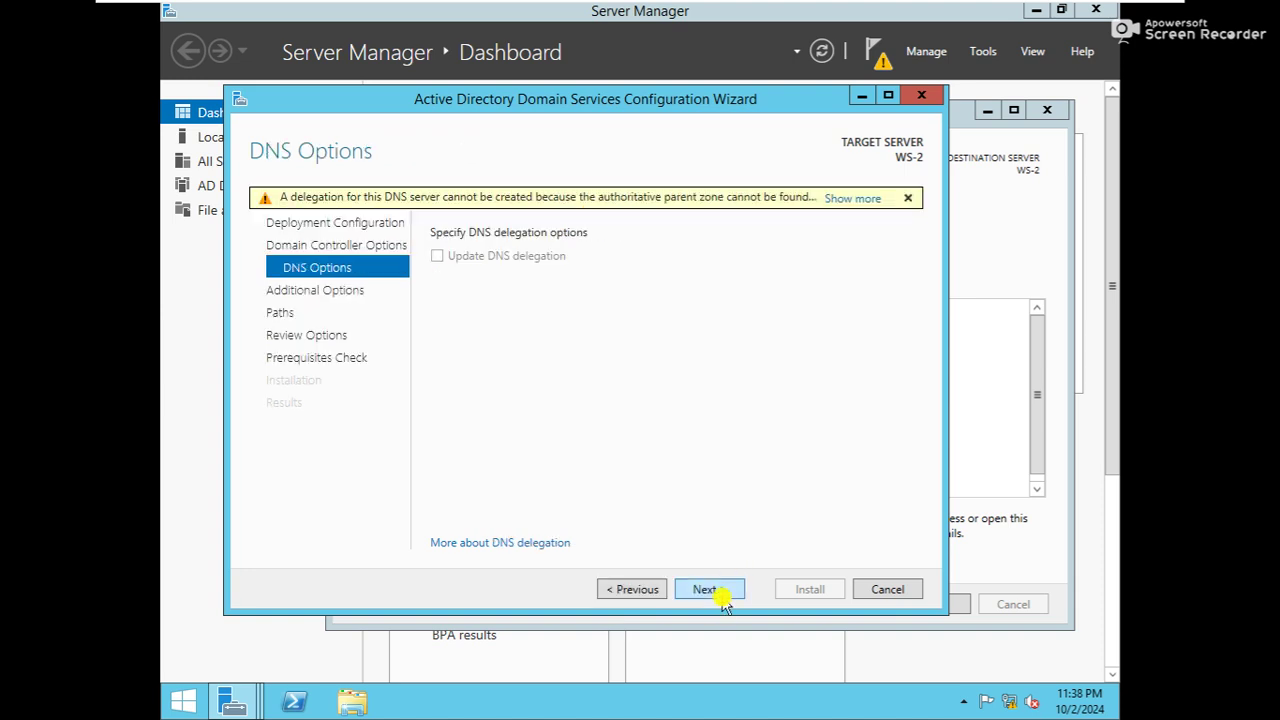
Accept the default DNS, replication, path and review settings, pass the prerequisites check, and start installing
{"action": "left_click", "coordinate": [722, 595]}
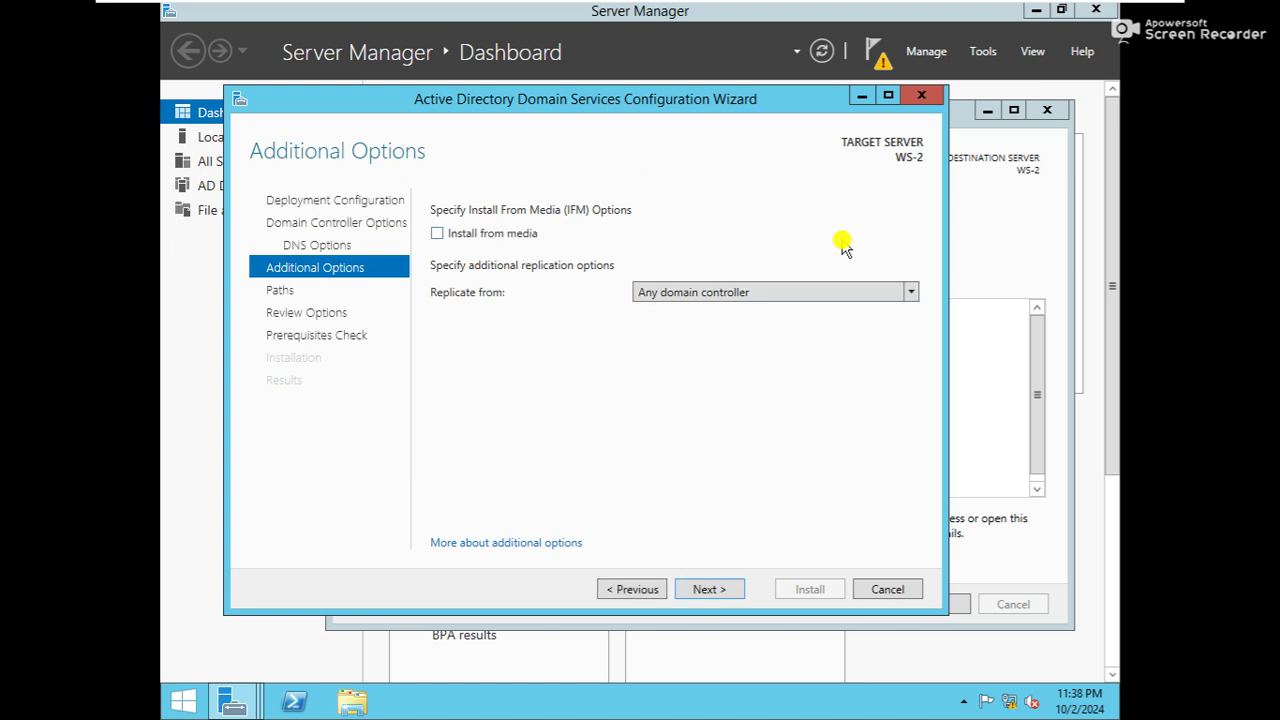
{"action": "left_click", "coordinate": [697, 596]}
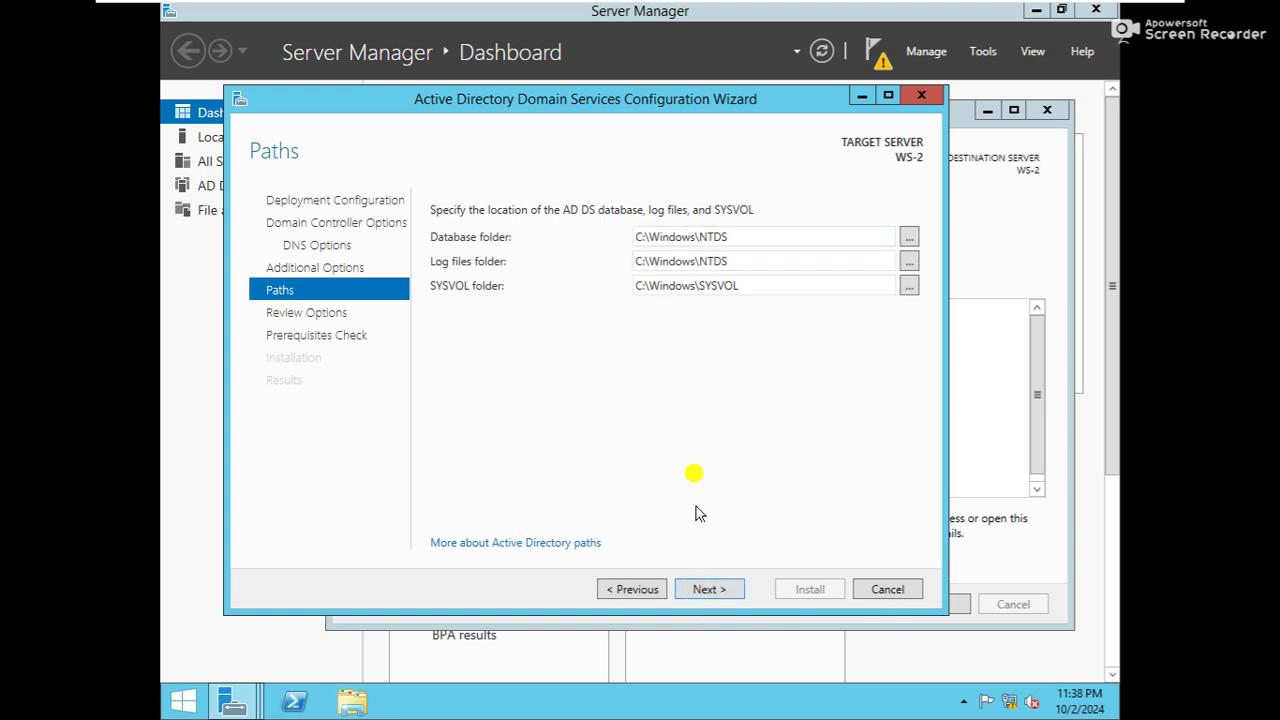
{"action": "left_click", "coordinate": [697, 592]}
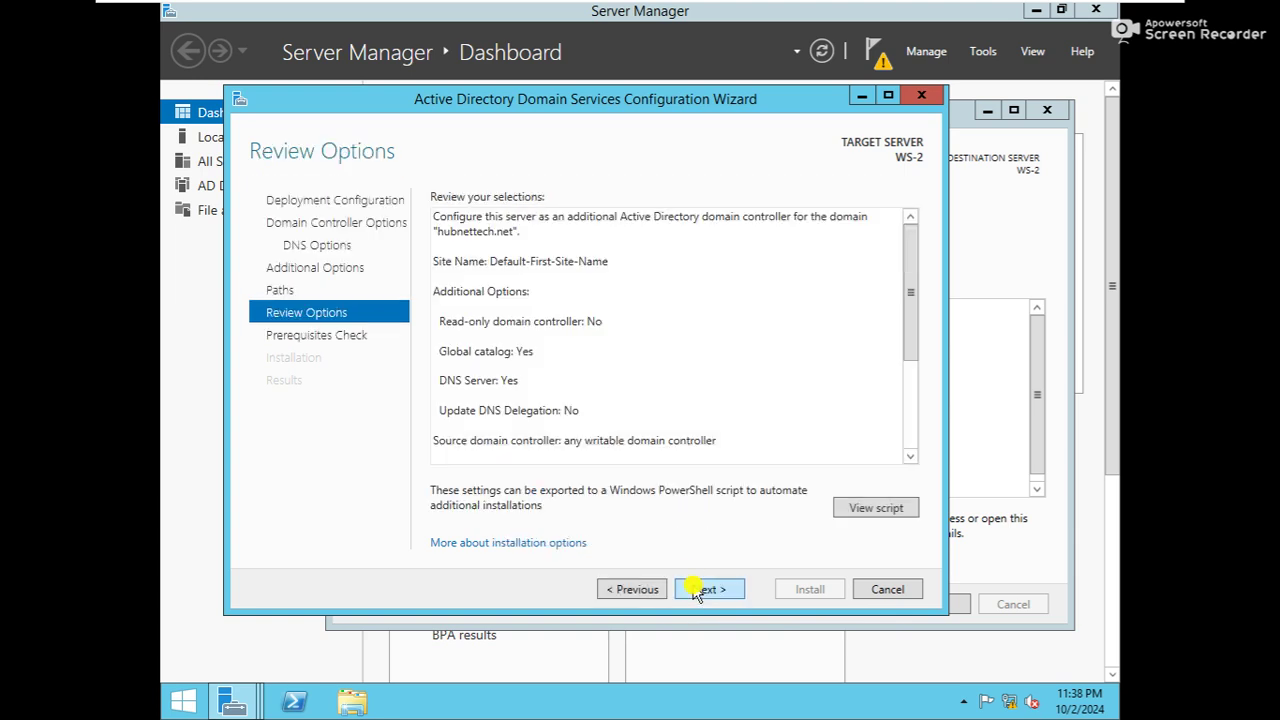
{"action": "left_click", "coordinate": [697, 590]}
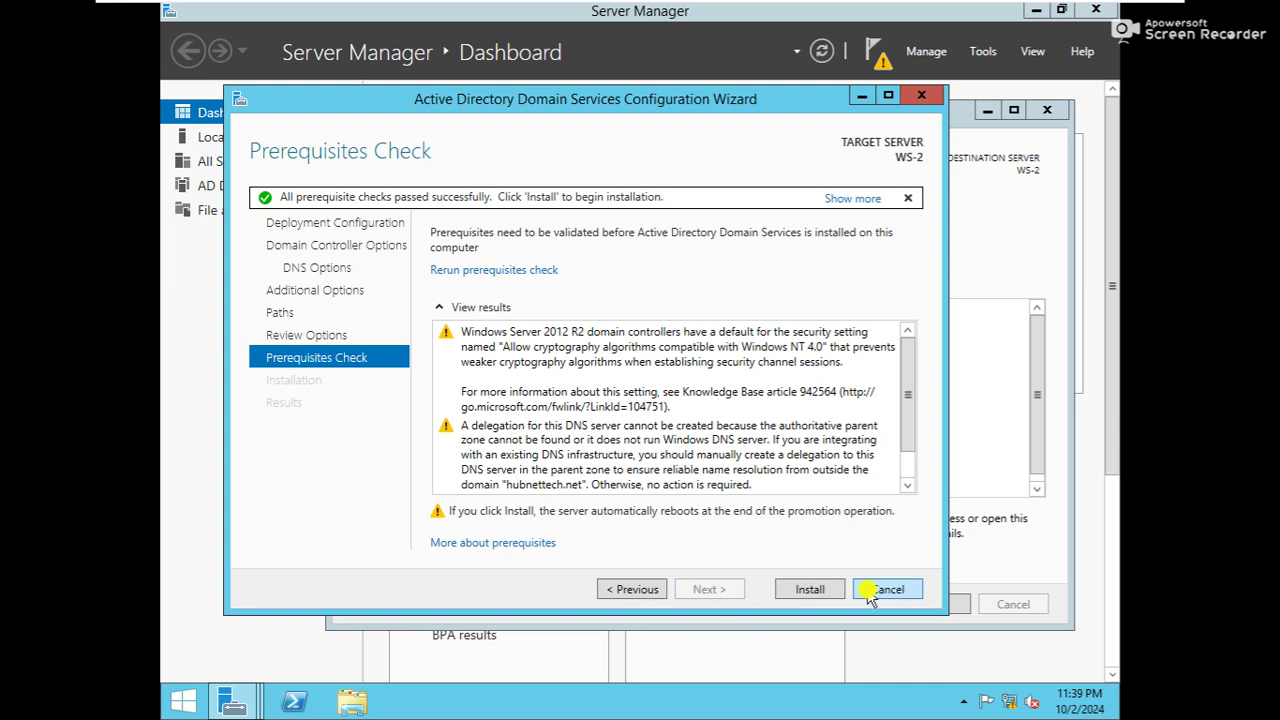
{"action": "left_click", "coordinate": [831, 592]}
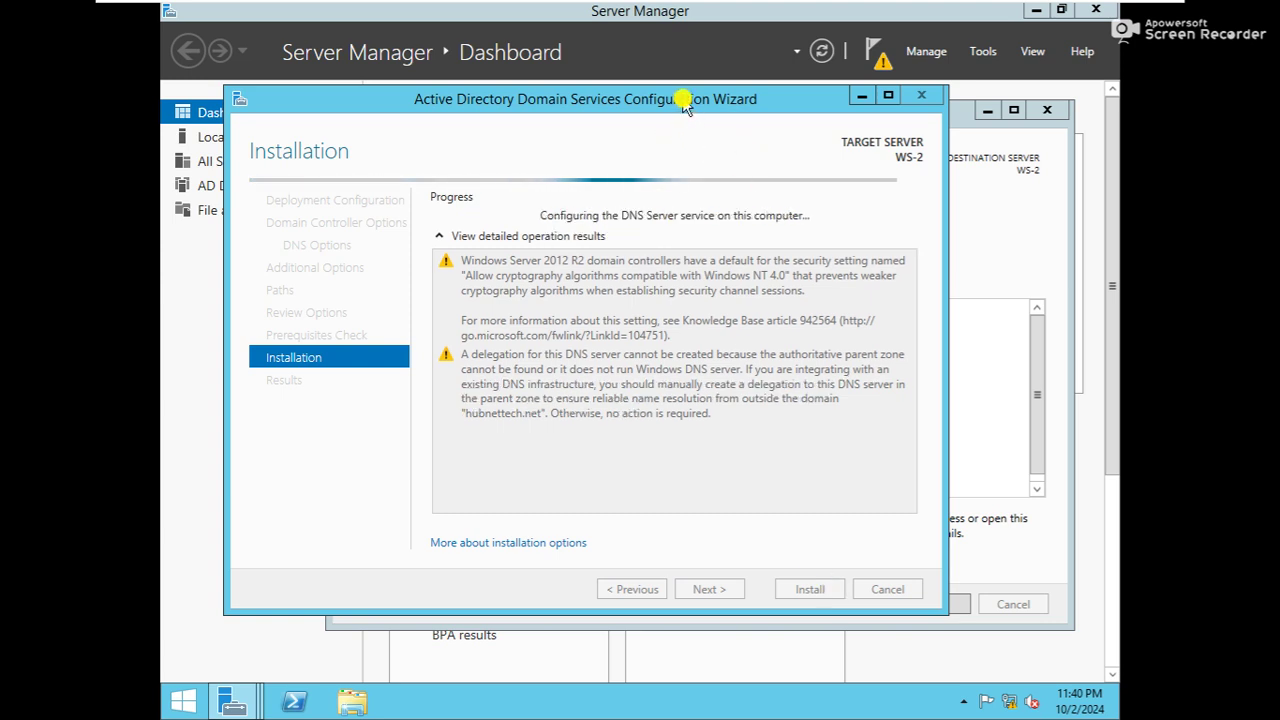
{"action": "left_click_drag", "start_coordinate": [674, 100], "coordinate": [696, 108]}
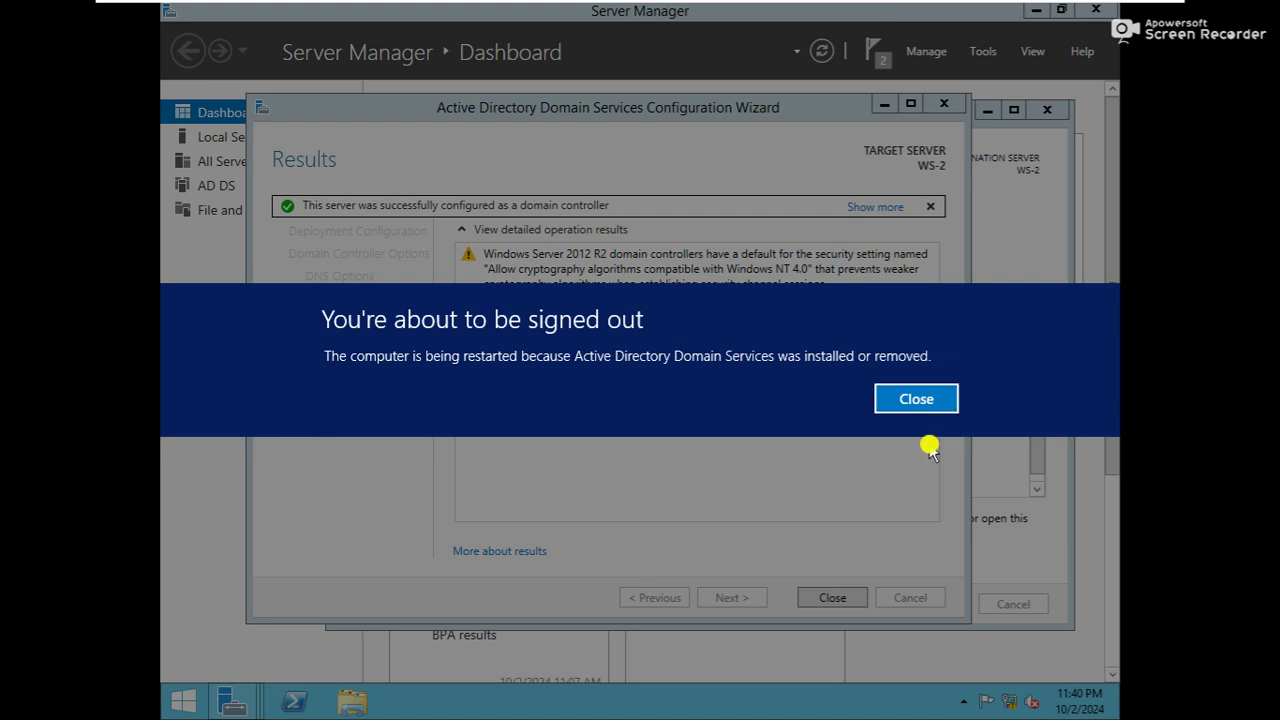
Dismiss WS-2's sign-out notice so it restarts, then switch to the ws-1 virtual machine
{"action": "left_click", "coordinate": [920, 404]}
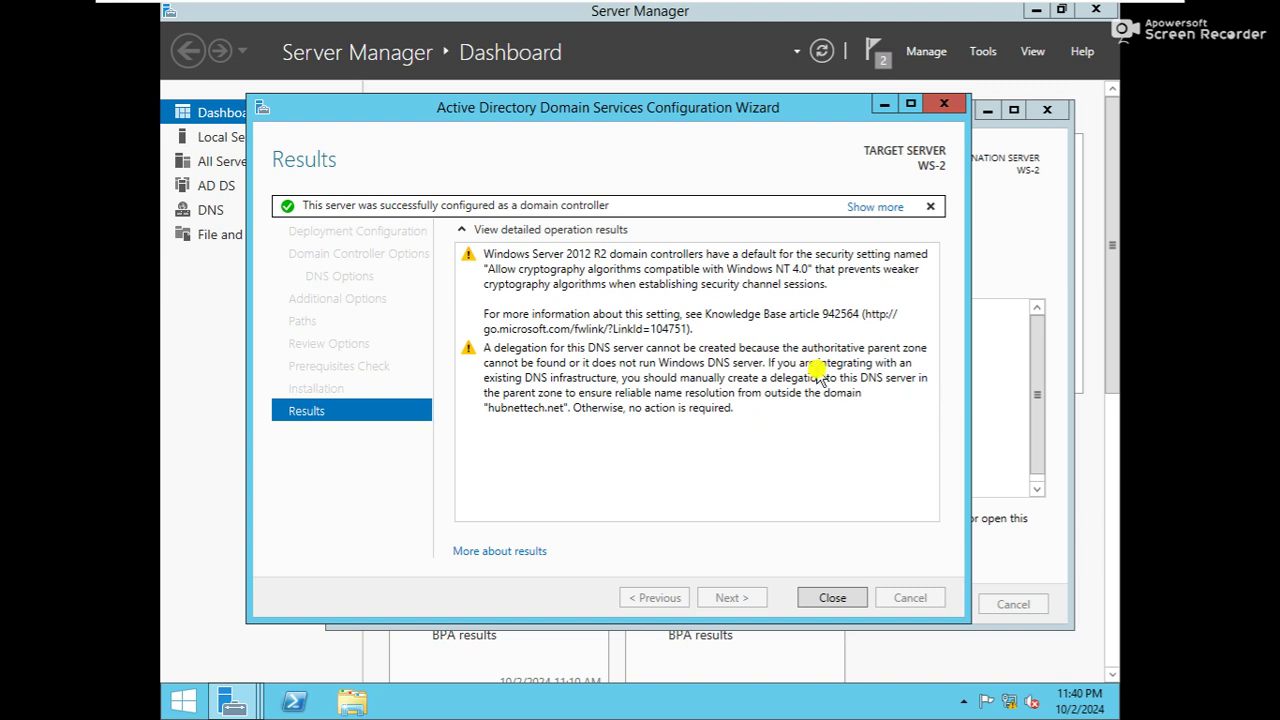
{"action": "mouse_move", "coordinate": [825, 5]}
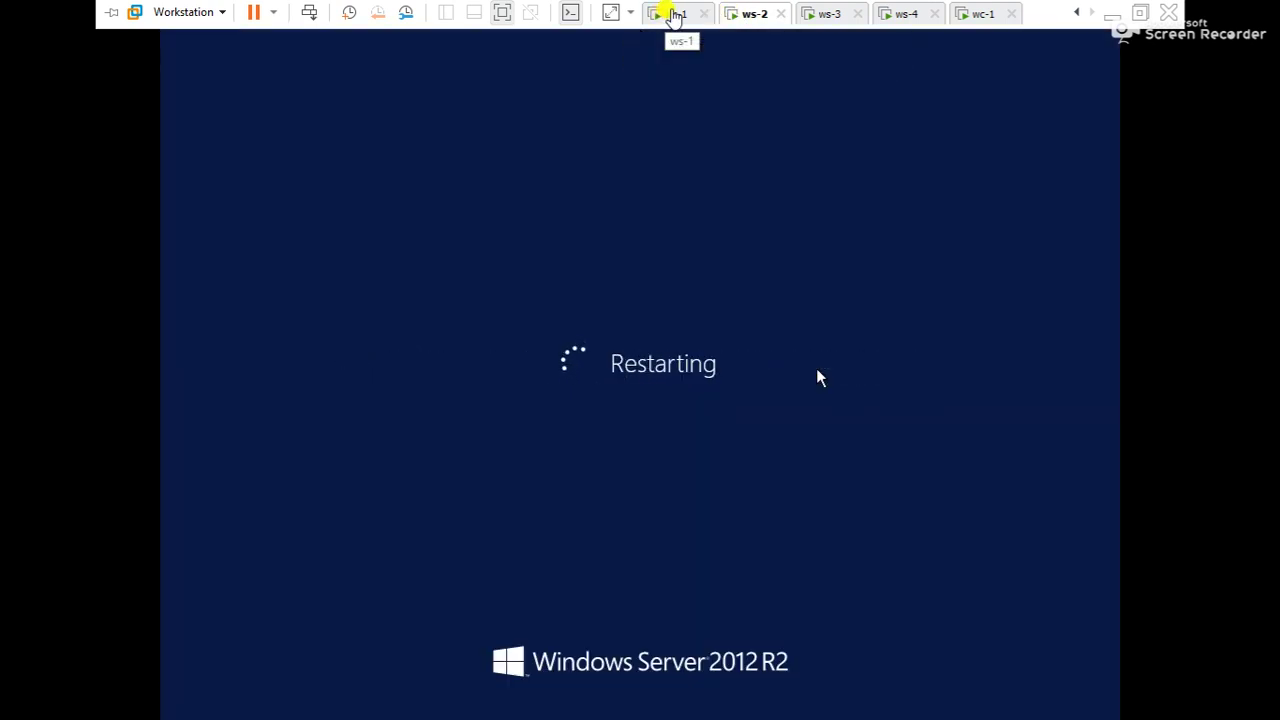
{"action": "left_click", "coordinate": [673, 14]}
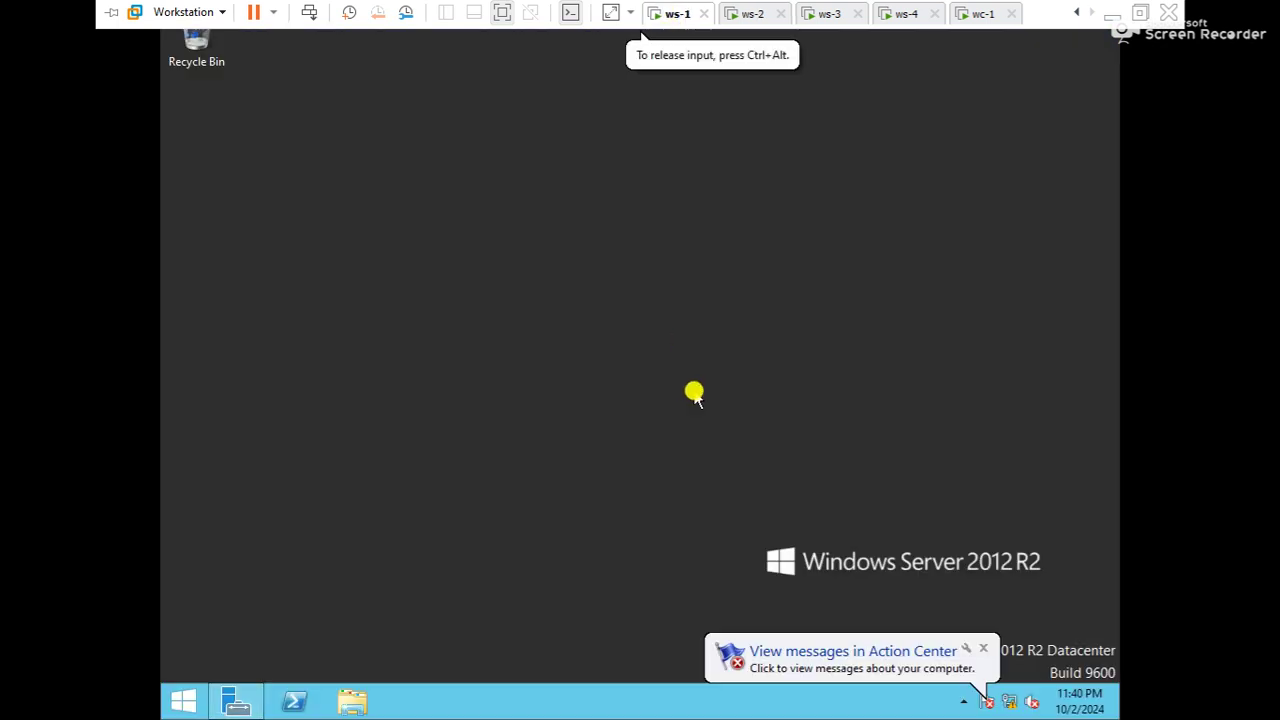
Launch dsa.msc and open hubnettech.net's Users container in a maximized ADUC window
{"action": "key", "text": "super+r"}
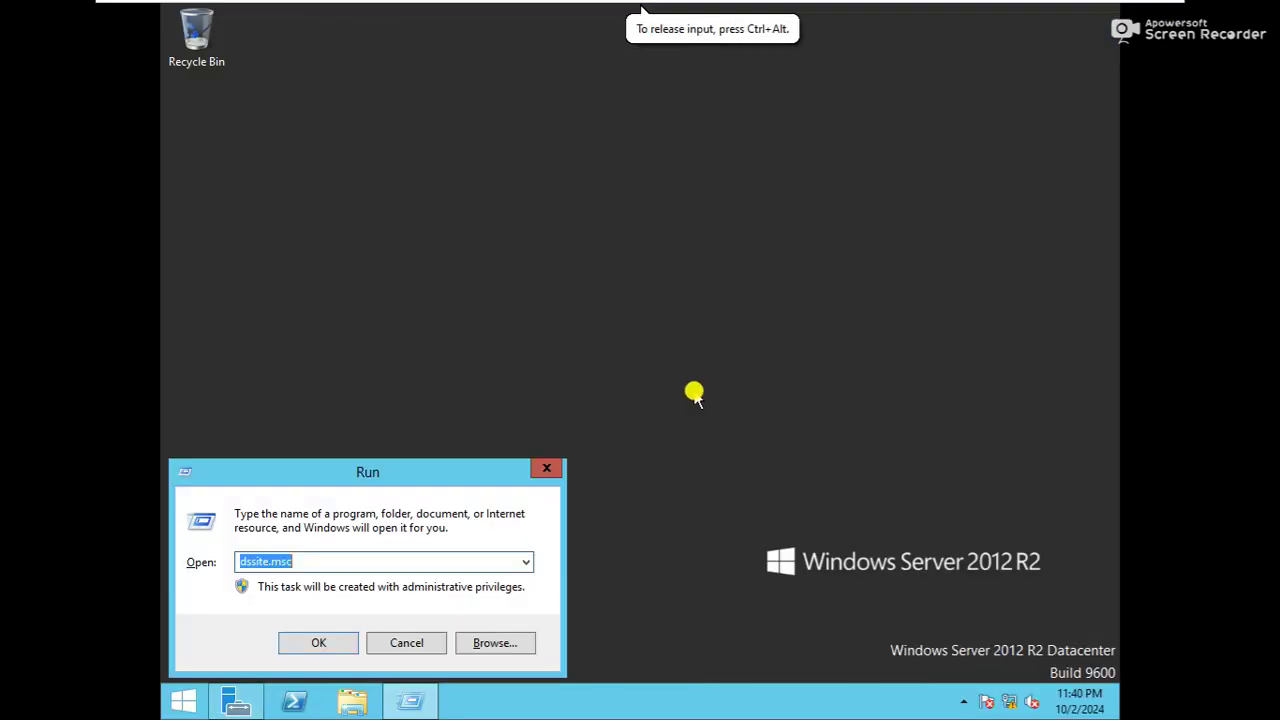
{"action": "type", "text": "ds.sa"}
{"action": "key", "text": "BackSpace"}
{"action": "key", "text": "BackSpace"}
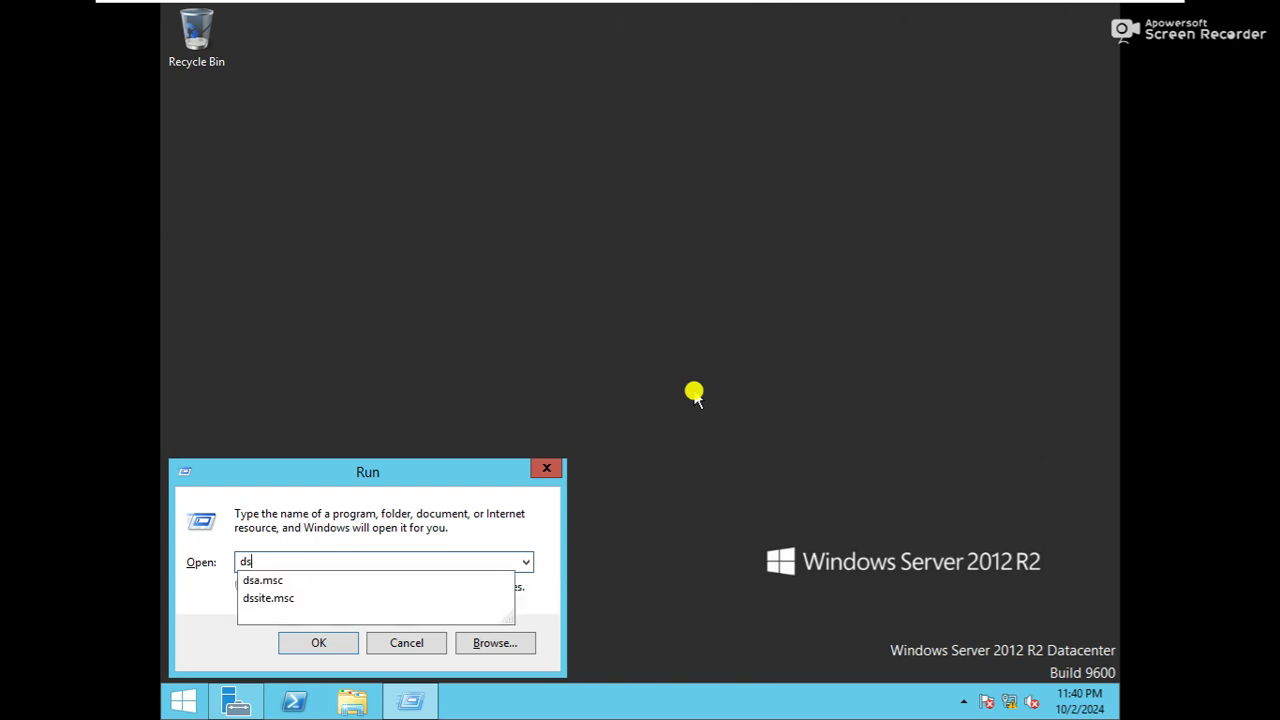
{"action": "key", "text": "Down"}
{"action": "key", "text": "Return"}
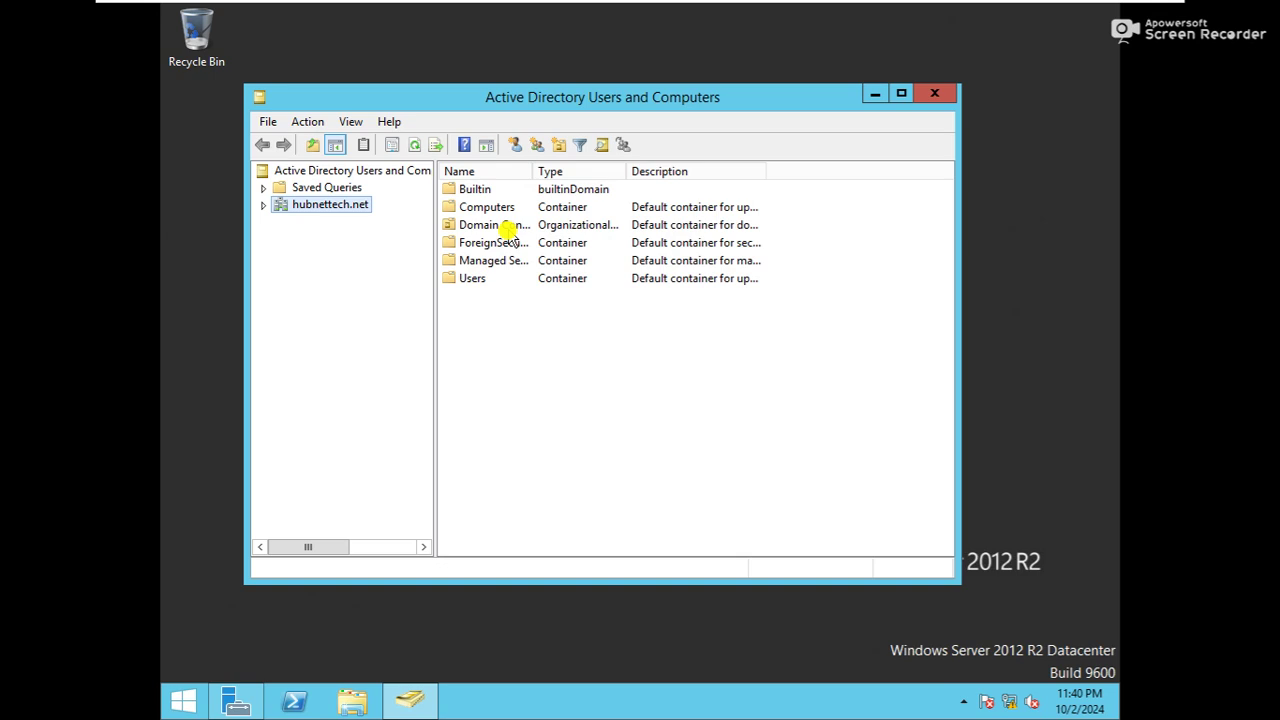
{"action": "left_click", "coordinate": [464, 280]}
{"action": "double_click", "coordinate": [464, 280]}
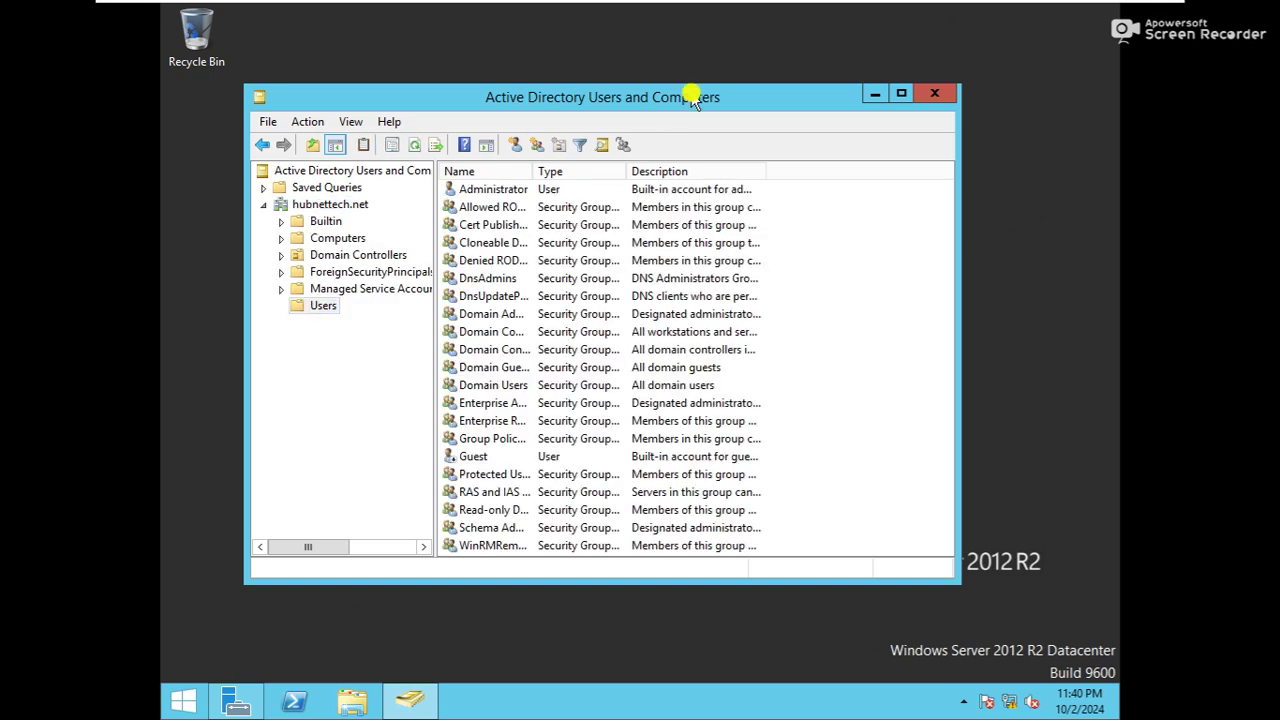
{"action": "double_click", "coordinate": [635, 105]}
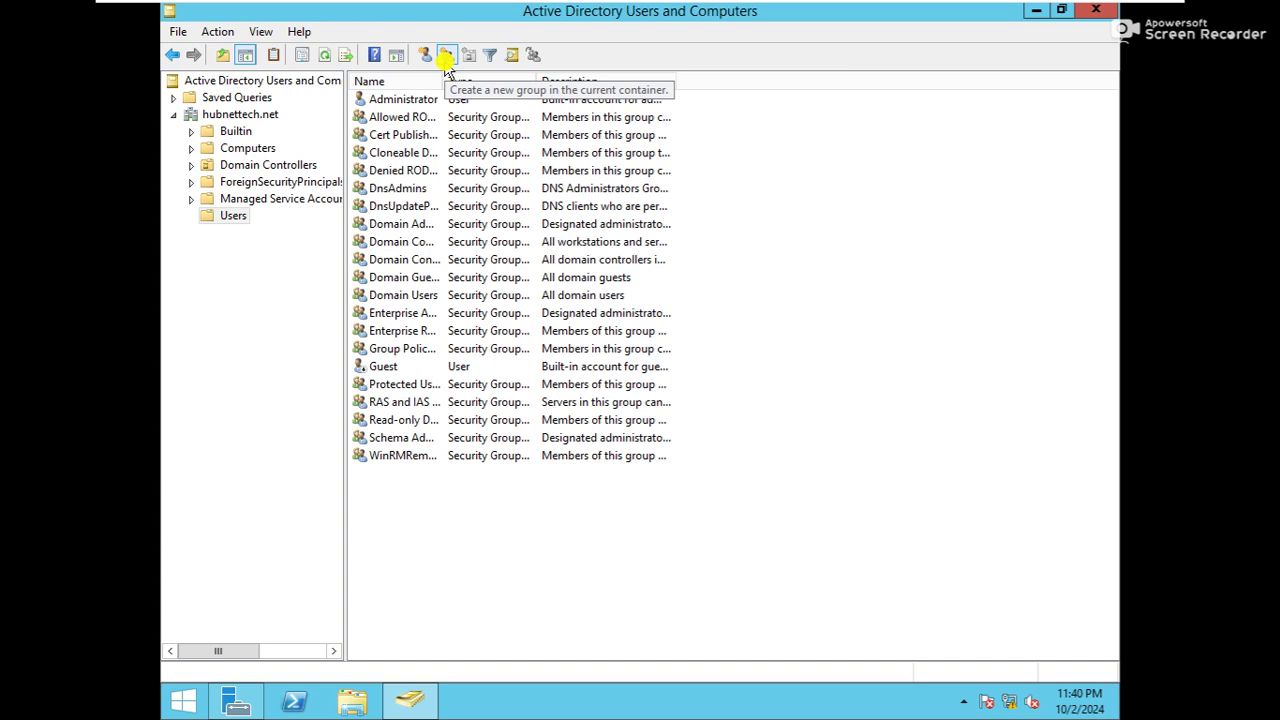
Start a new user in Users, entering its first name, last name and logon name
{"action": "left_click", "coordinate": [424, 55]}
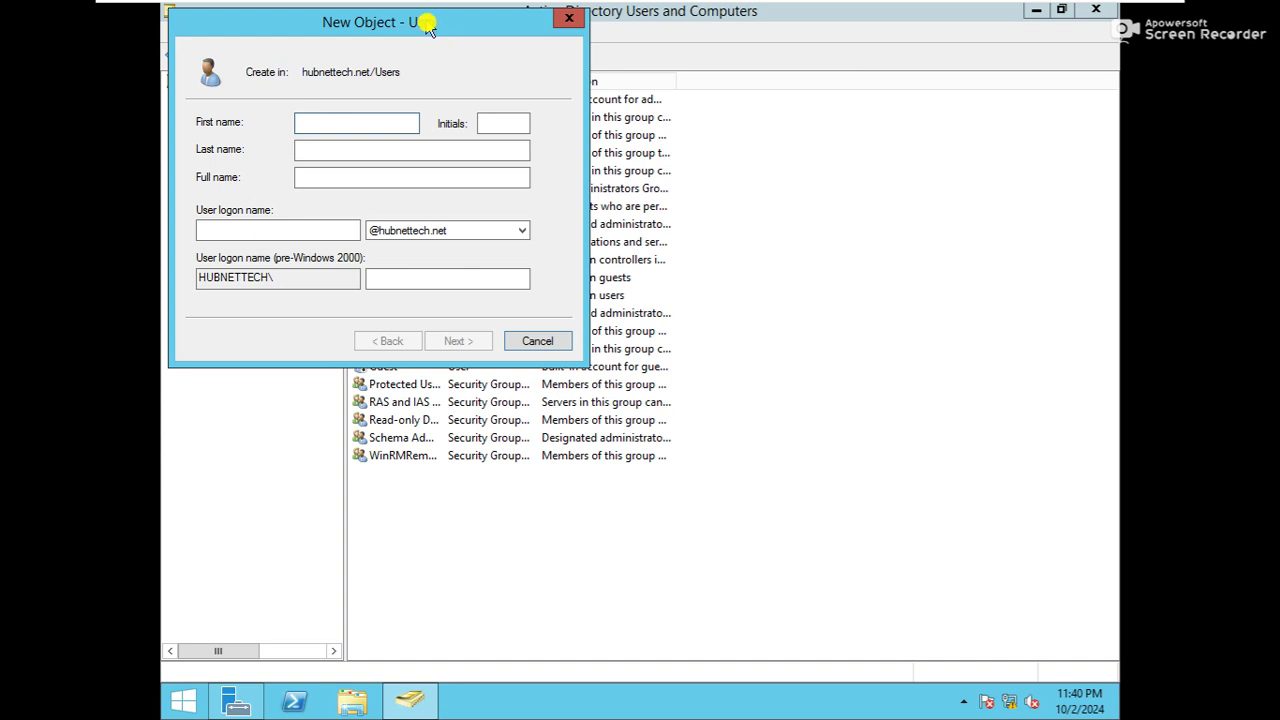
{"action": "left_click_drag", "start_coordinate": [414, 26], "coordinate": [763, 173]}
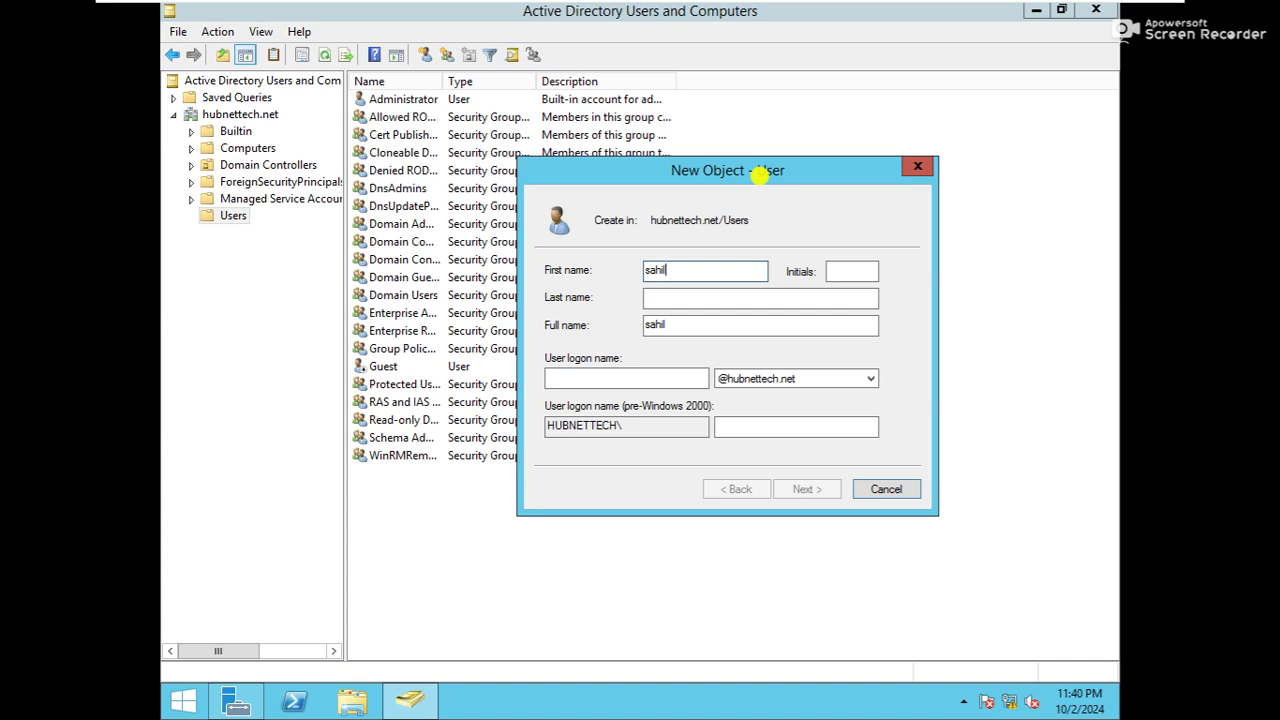
{"action": "key", "text": "Tab"}
{"action": "key", "text": "Tab"}
{"action": "key", "text": "shift+Tab"}
{"action": "key", "text": "Tab"}
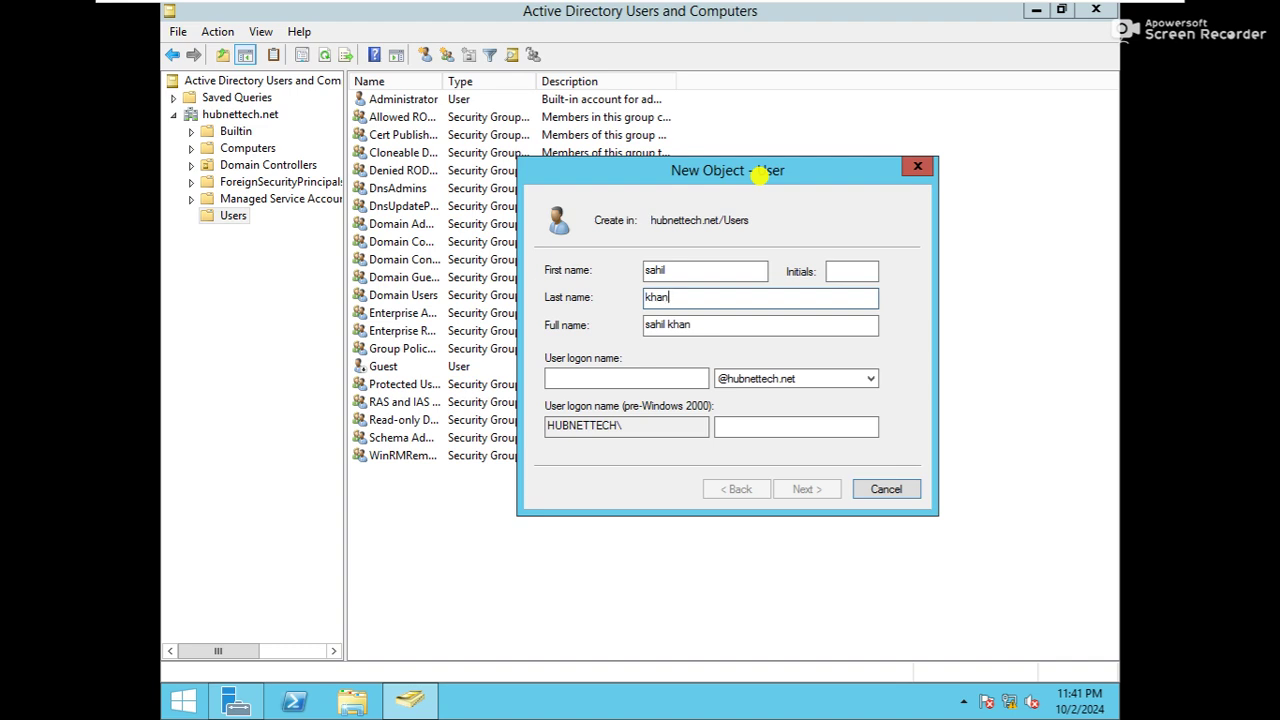
{"action": "key", "text": "Tab"}
{"action": "key", "text": "Tab"}
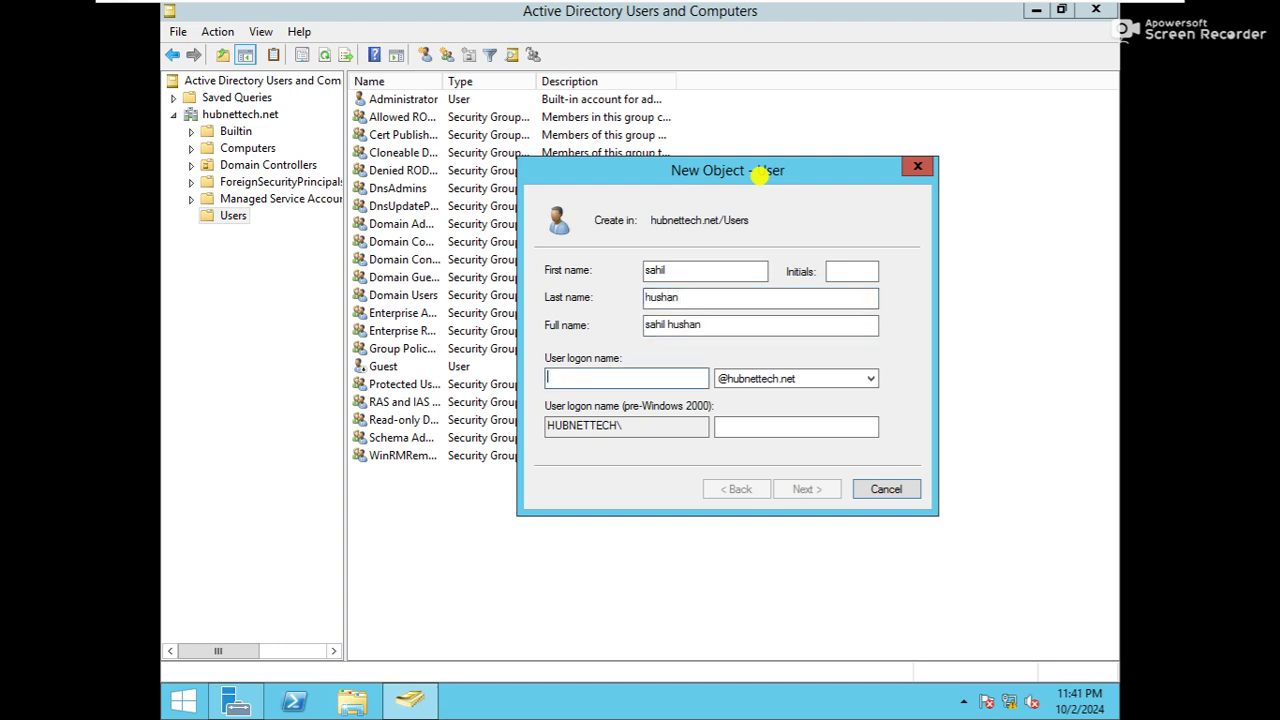
{"action": "type", "text": "sahil"}
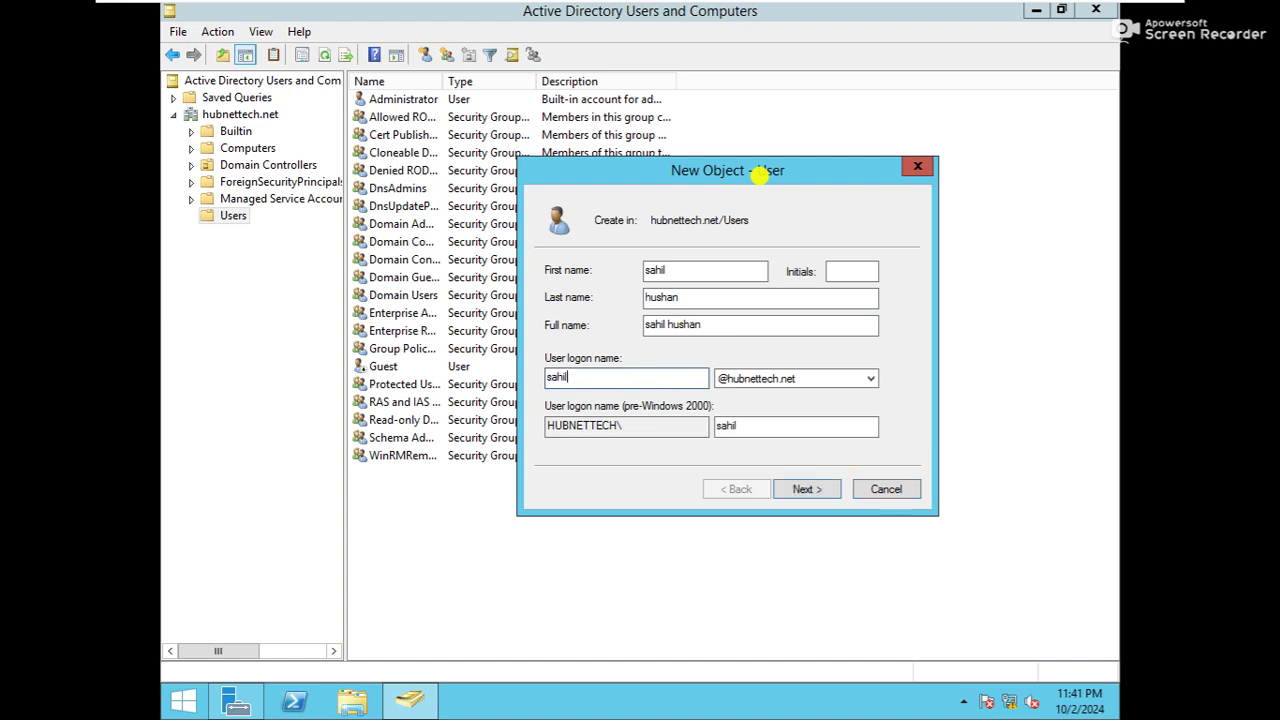
{"action": "key", "text": "Tab"}
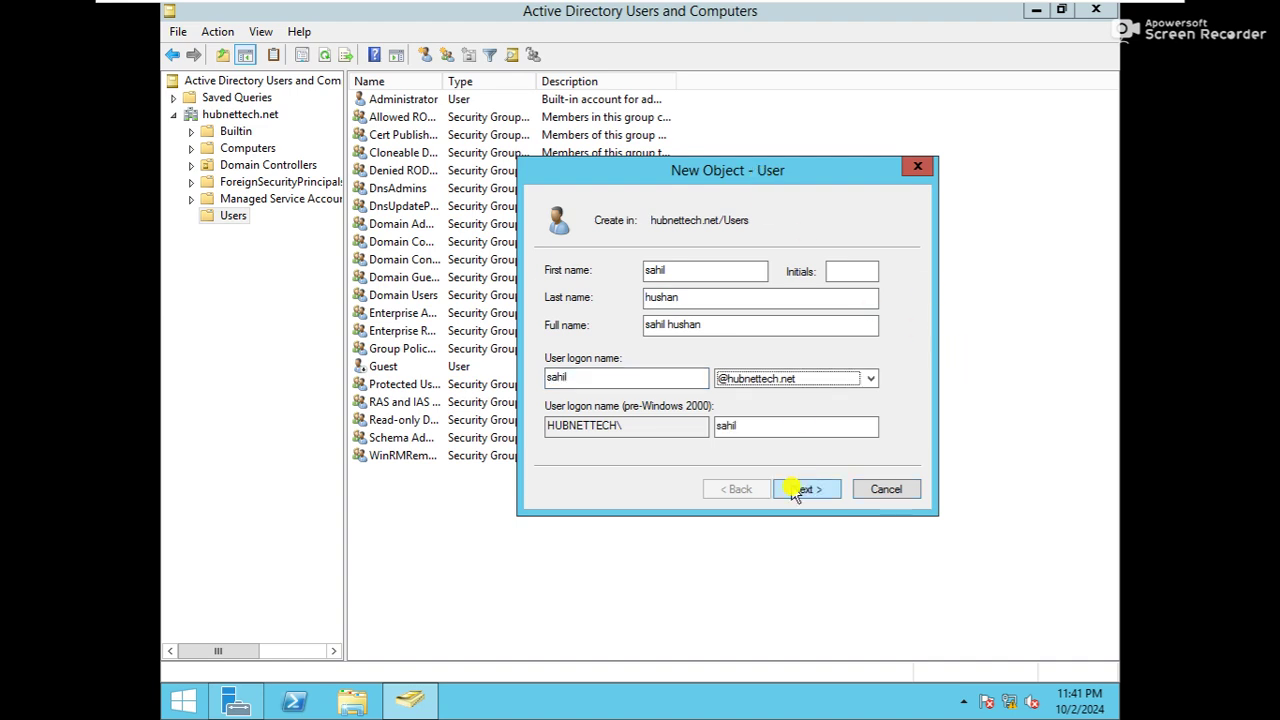
Enter and confirm the new user's password on the password page
{"action": "left_click", "coordinate": [808, 489]}
{"action": "type", "text": "*******"}
{"action": "key", "text": "Tab"}
{"action": "type", "text": "*******"}
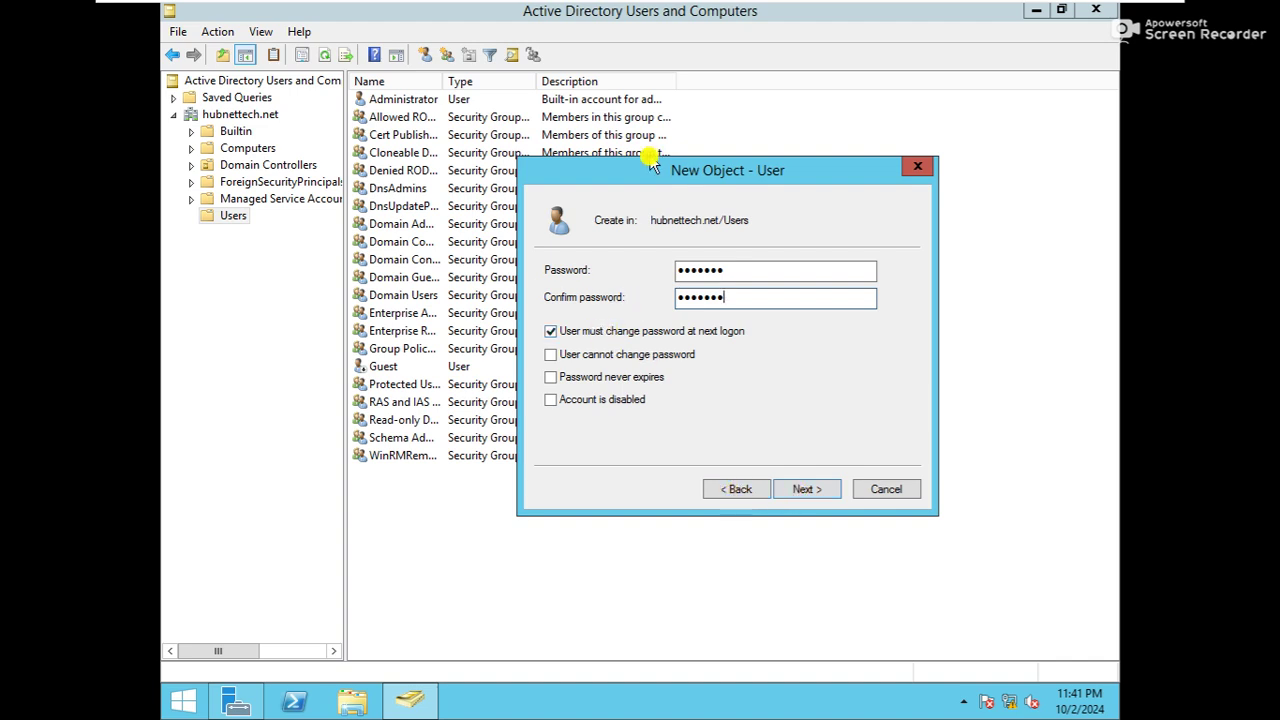
Try the 'cannot change password' and 'password never expires' options, dismissing the conflict warnings
{"action": "left_click_drag", "start_coordinate": [652, 163], "coordinate": [658, 119]}
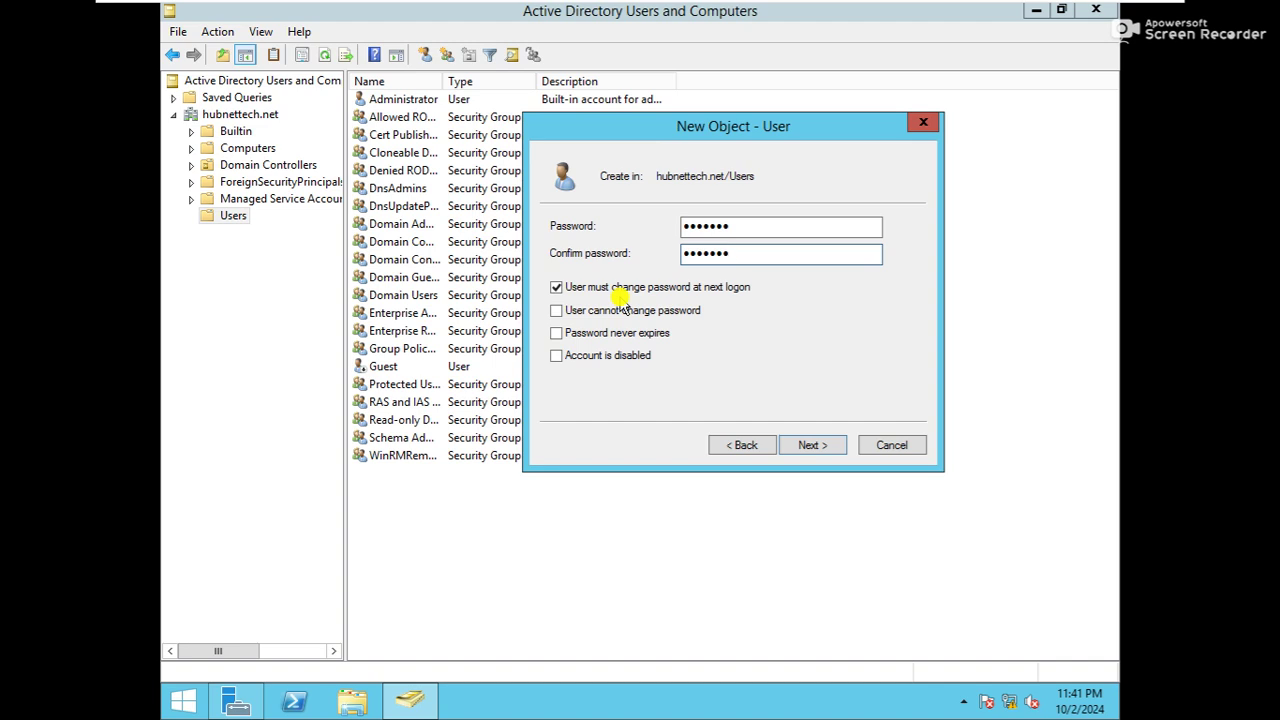
{"action": "left_click", "coordinate": [557, 313]}
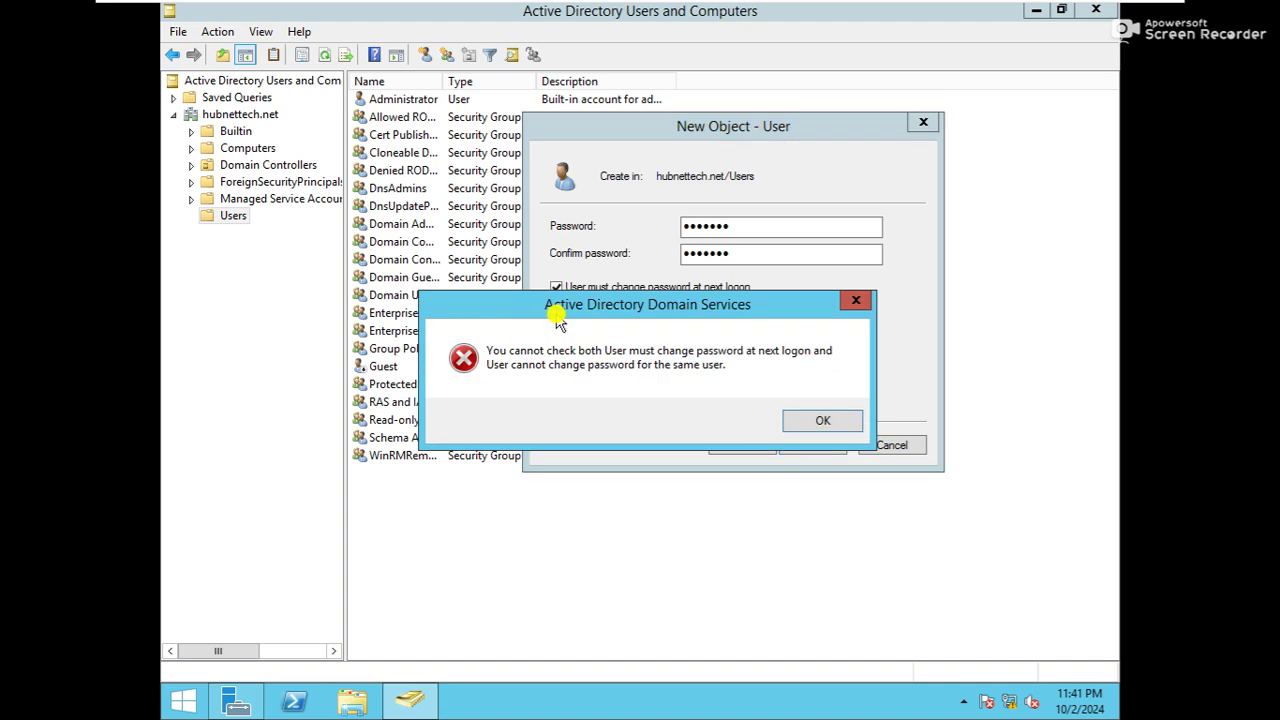
{"action": "left_click", "coordinate": [816, 424]}
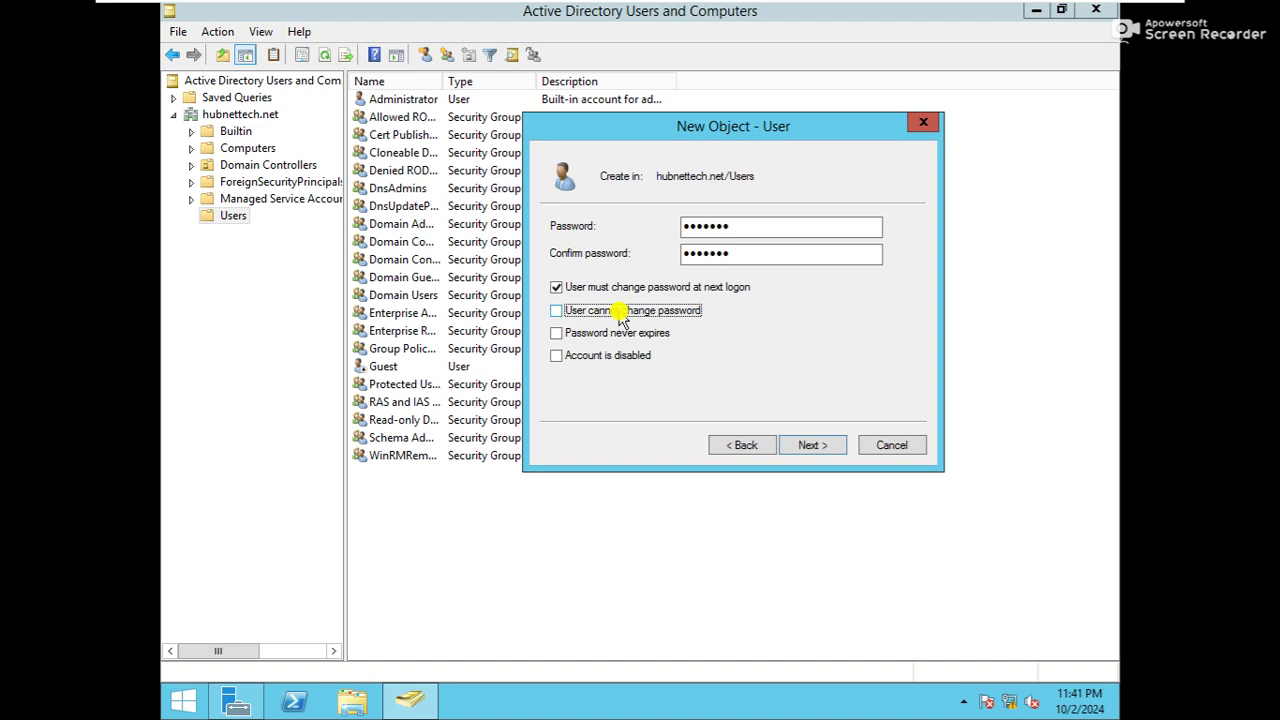
{"action": "left_click", "coordinate": [566, 316]}
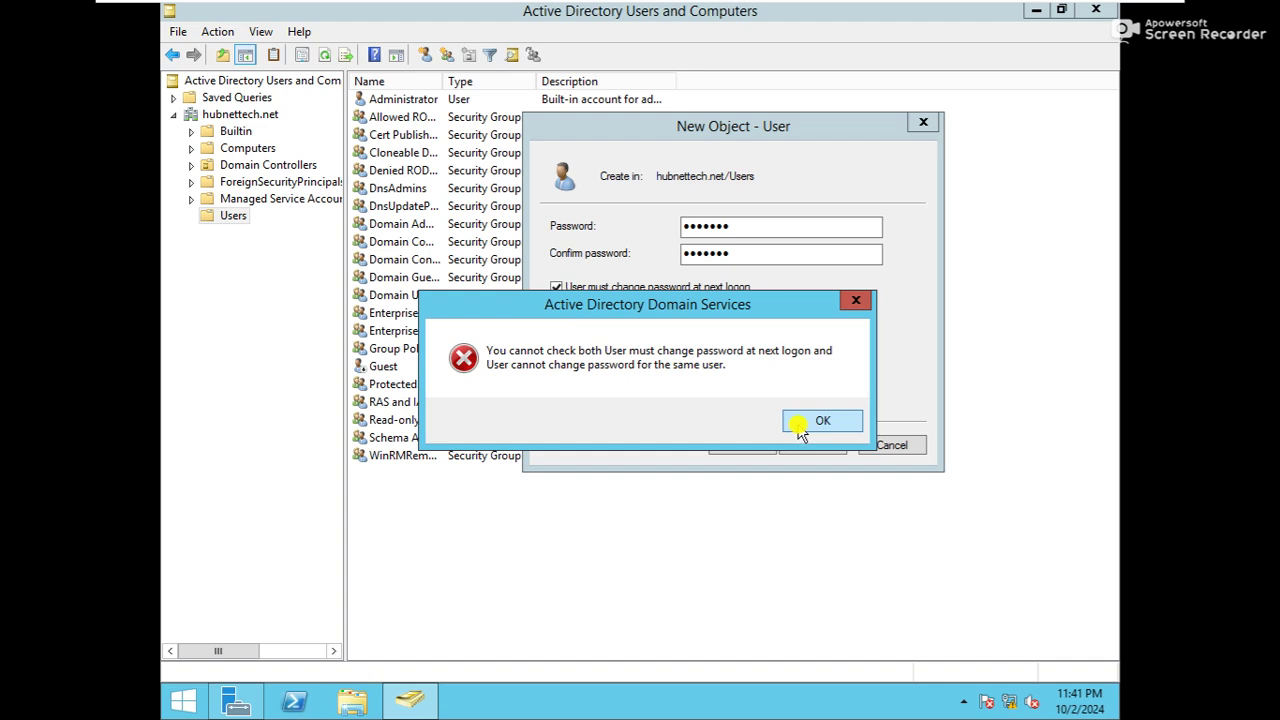
{"action": "left_click", "coordinate": [800, 430]}
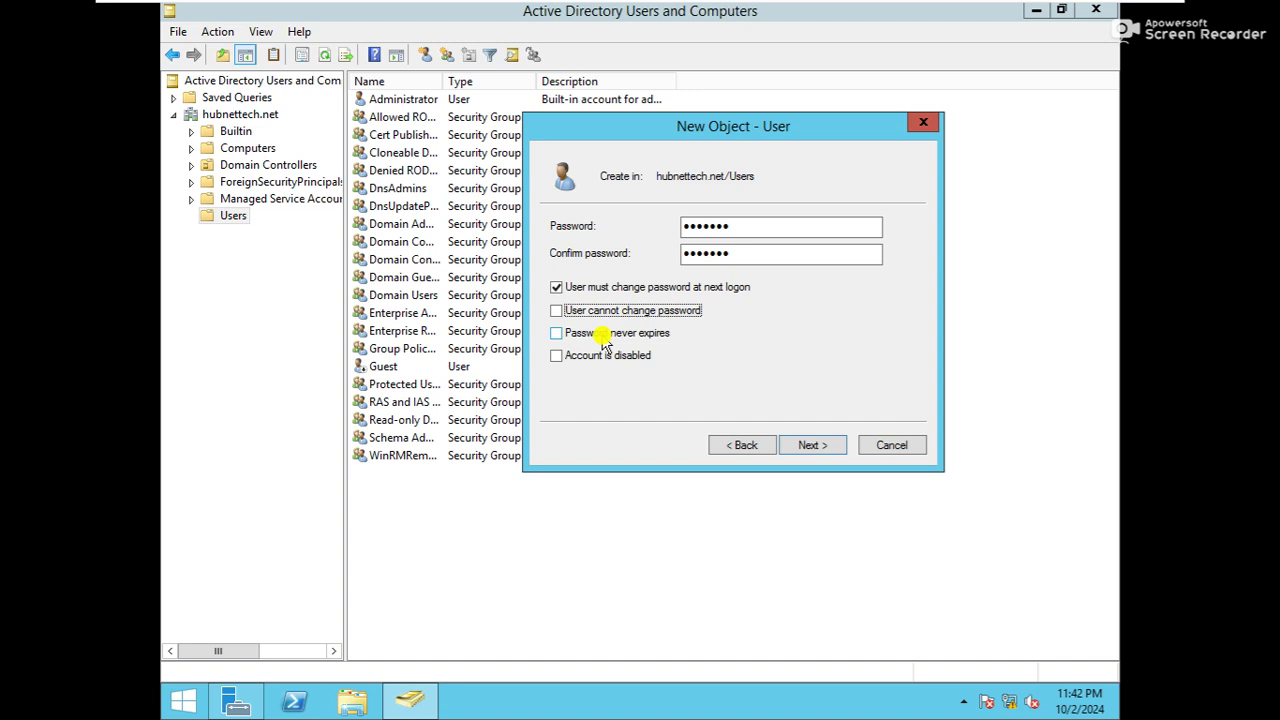
{"action": "left_click", "coordinate": [604, 338]}
{"action": "left_click", "coordinate": [794, 424]}
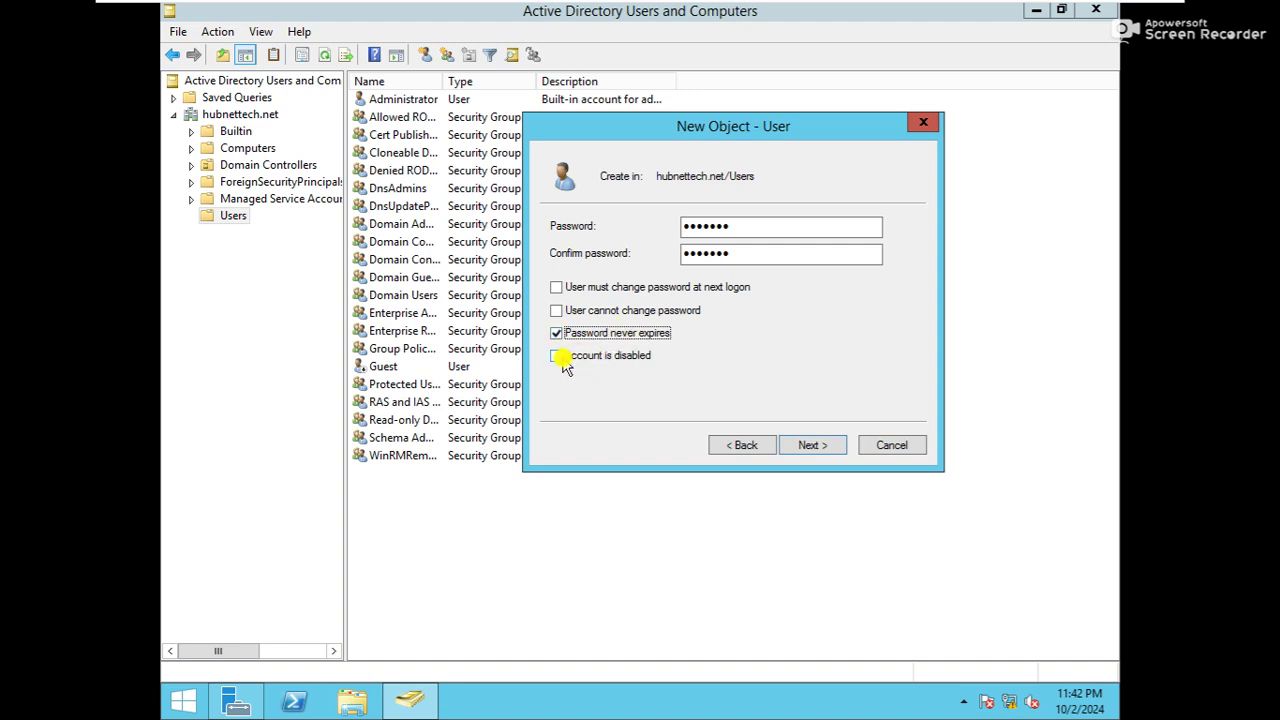
Keep only 'User must change password at next logon' checked, account enabled, and finish creating the user
{"action": "left_click", "coordinate": [558, 360]}
{"action": "left_click", "coordinate": [557, 334]}
{"action": "left_click", "coordinate": [585, 290]}
{"action": "left_click", "coordinate": [568, 357]}
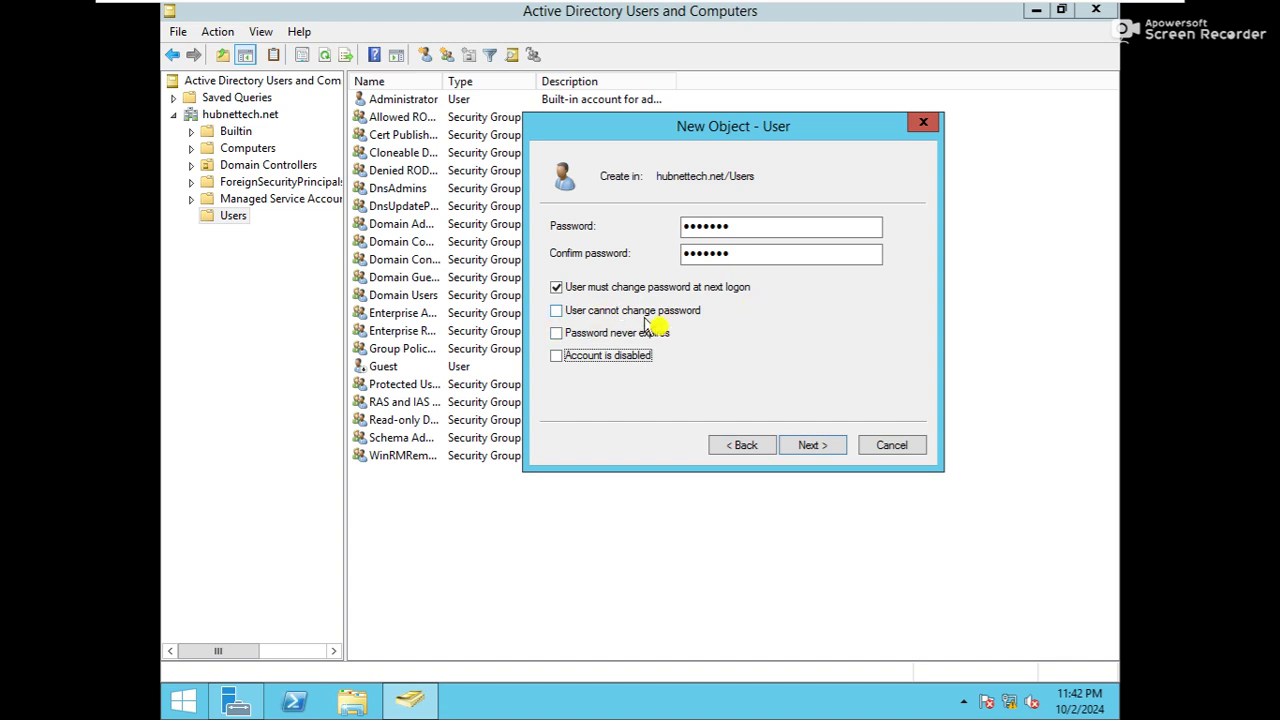
{"action": "left_click", "coordinate": [790, 446]}
{"action": "left_click", "coordinate": [792, 447]}
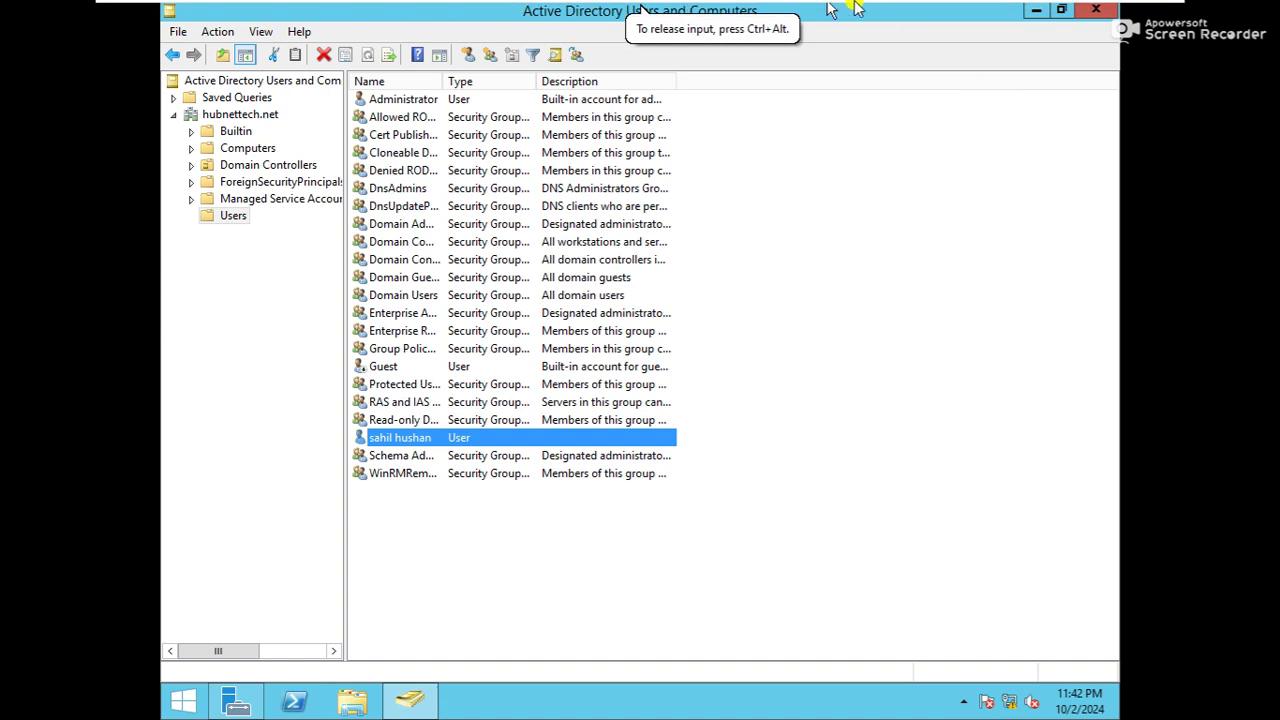
Run net accounts in a ws-1 command prompt, showing the Computer role as PRIMARY
{"action": "mouse_move", "coordinate": [822, 10]}
{"action": "left_click", "coordinate": [750, 14]}
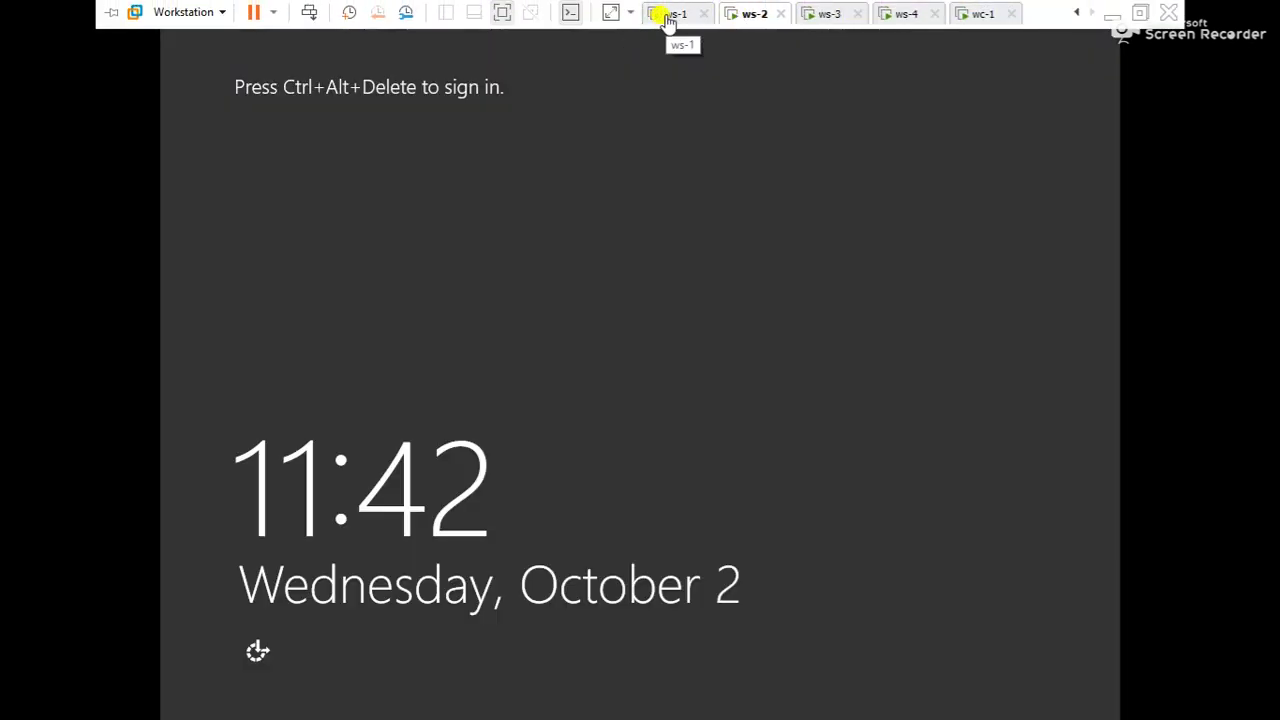
{"action": "left_click", "coordinate": [668, 18]}
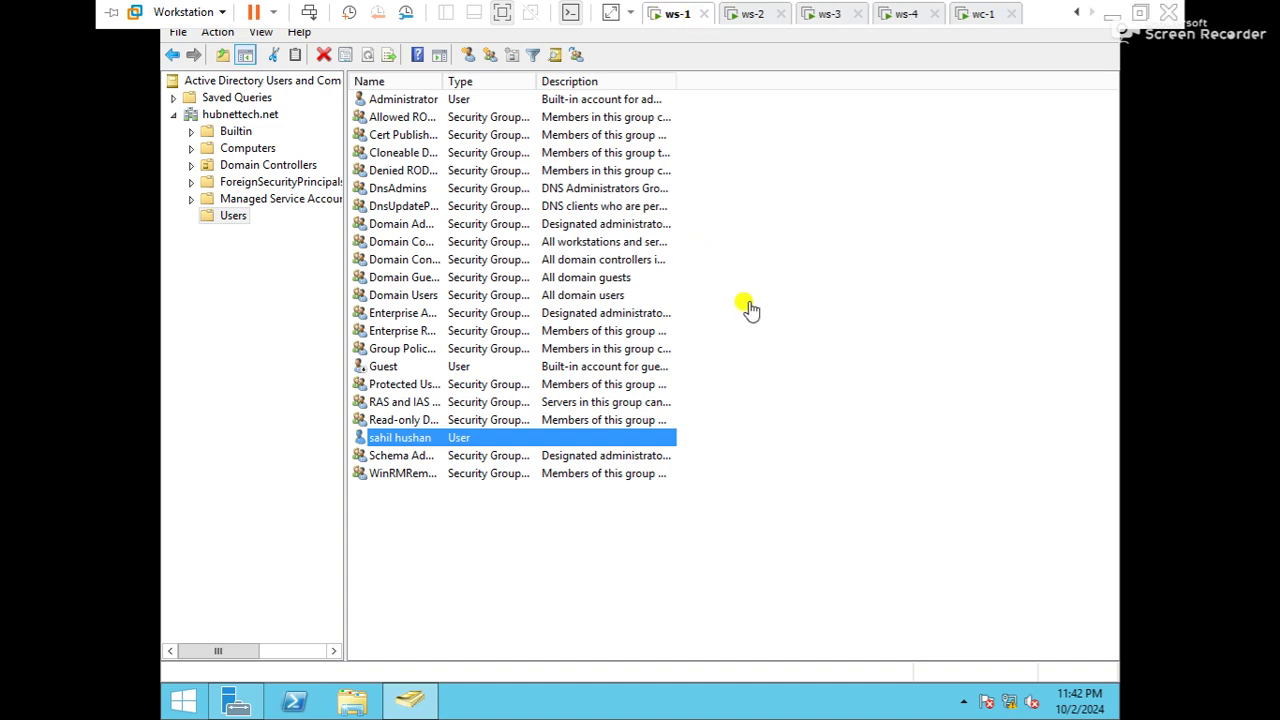
{"action": "key", "text": "super+r"}
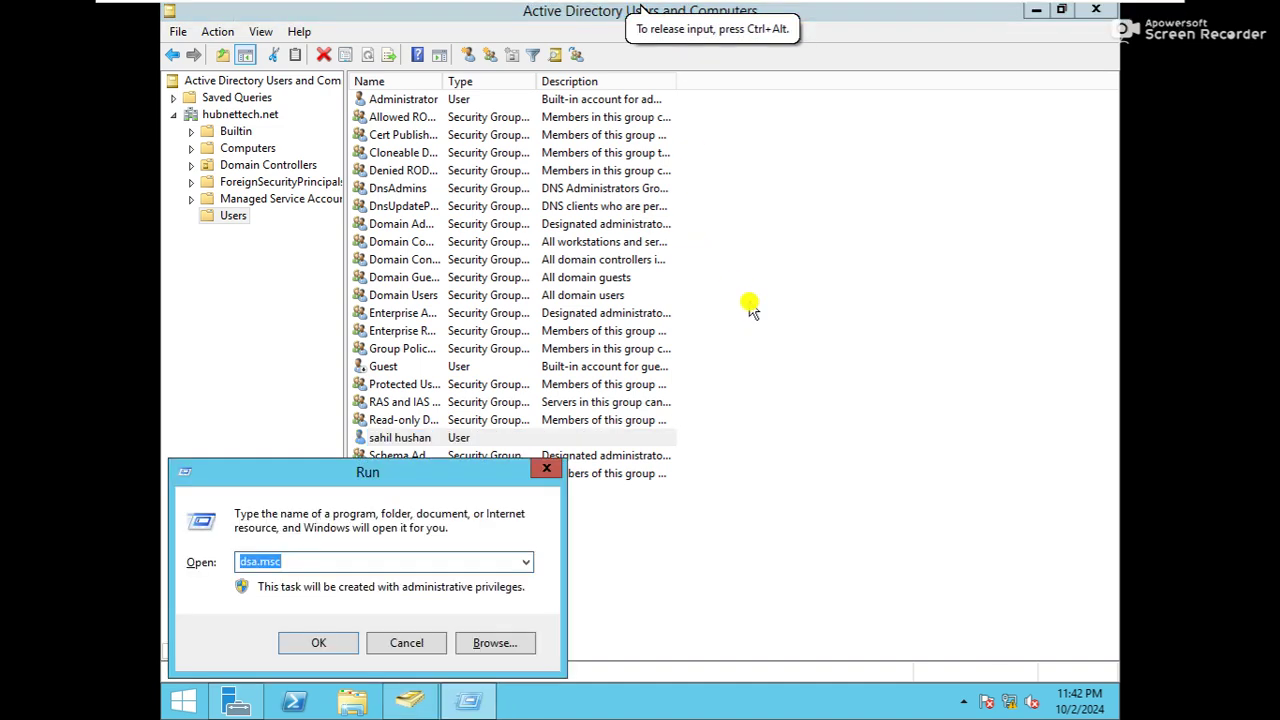
{"action": "type", "text": "cmd"}
{"action": "key", "text": "Return"}
{"action": "type", "text": "net "}
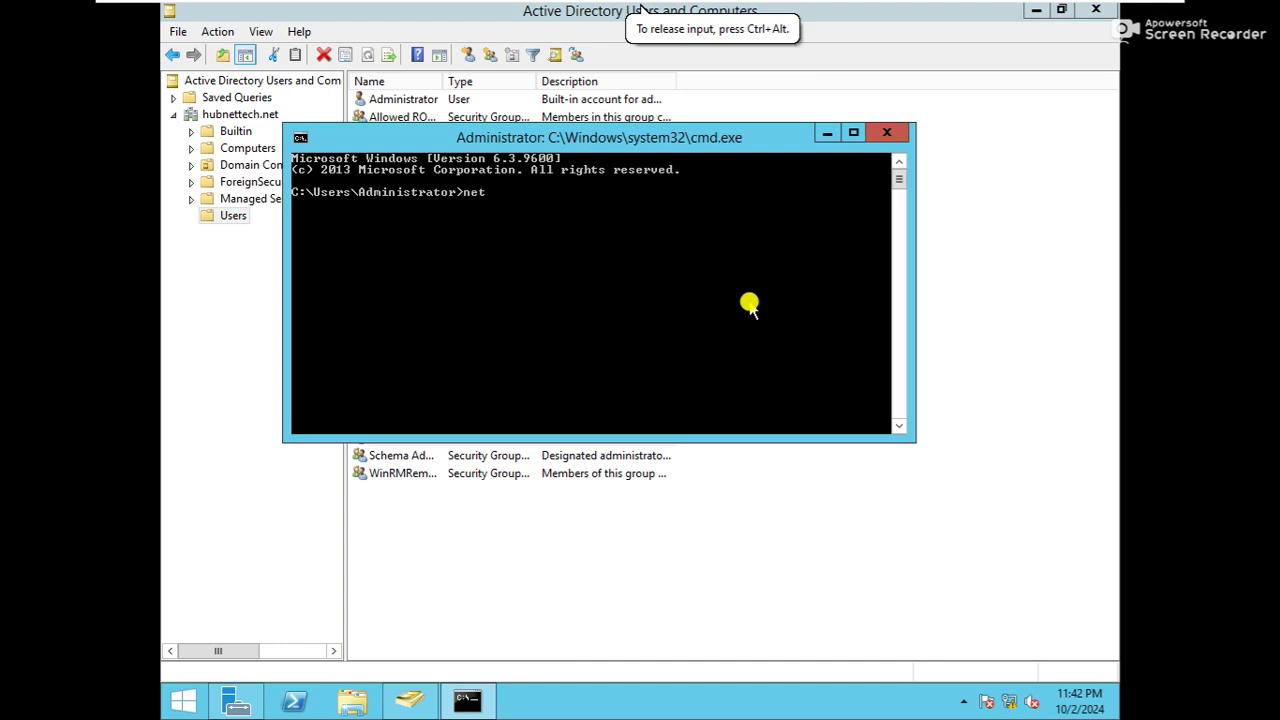
{"action": "type", "text": "accounts"}
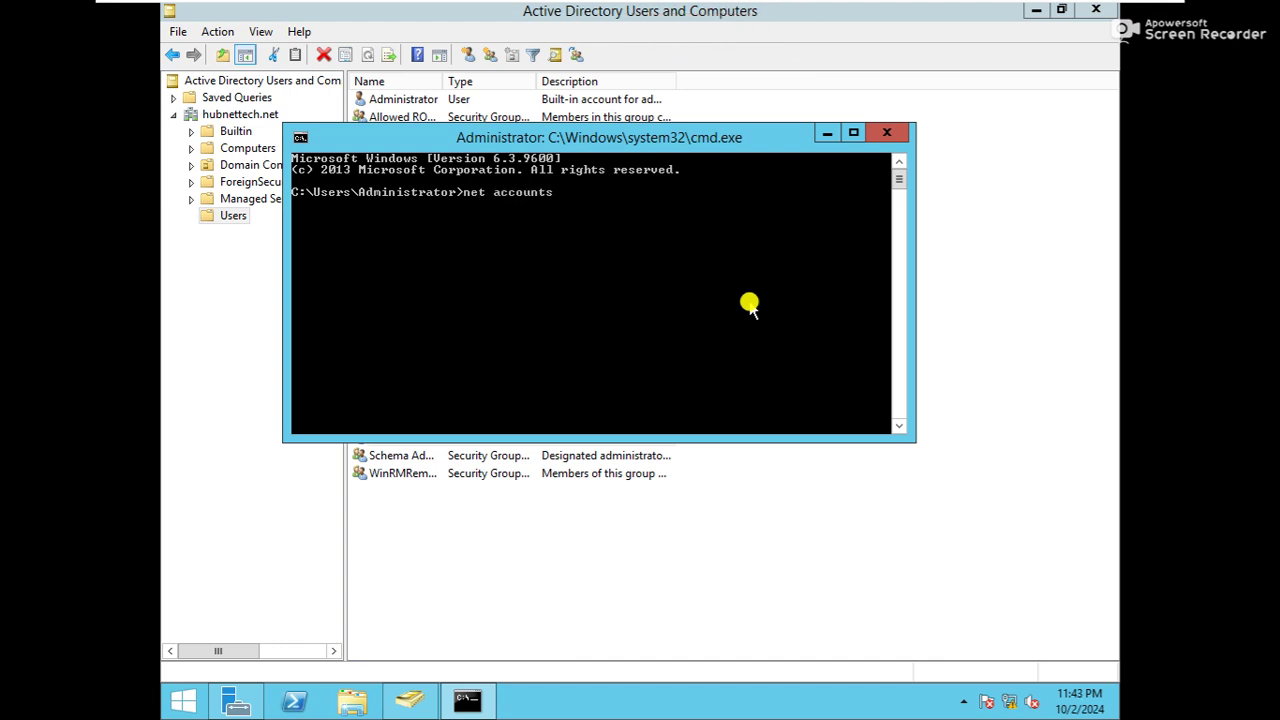
{"action": "key", "text": "Return"}
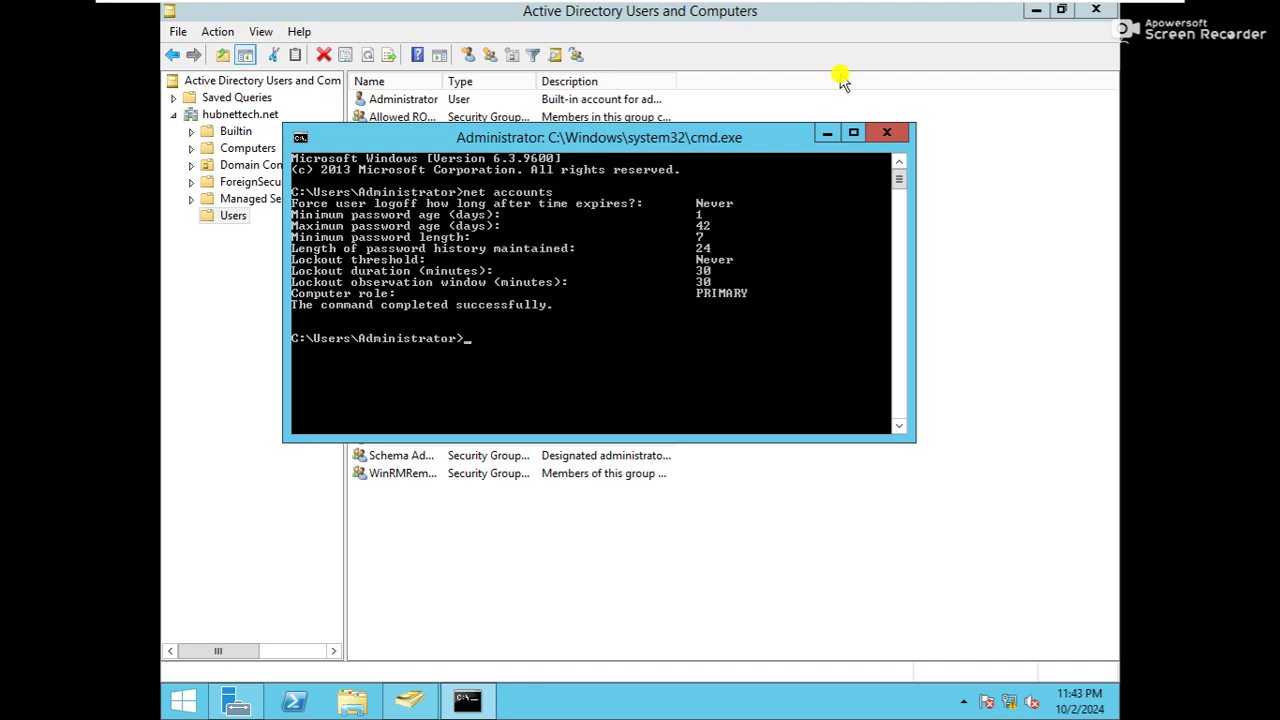
Minimize ADUC, reposition the cmd window, and switch to the ws-2 virtual machine
{"action": "left_click_drag", "start_coordinate": [697, 137], "coordinate": [651, 167]}
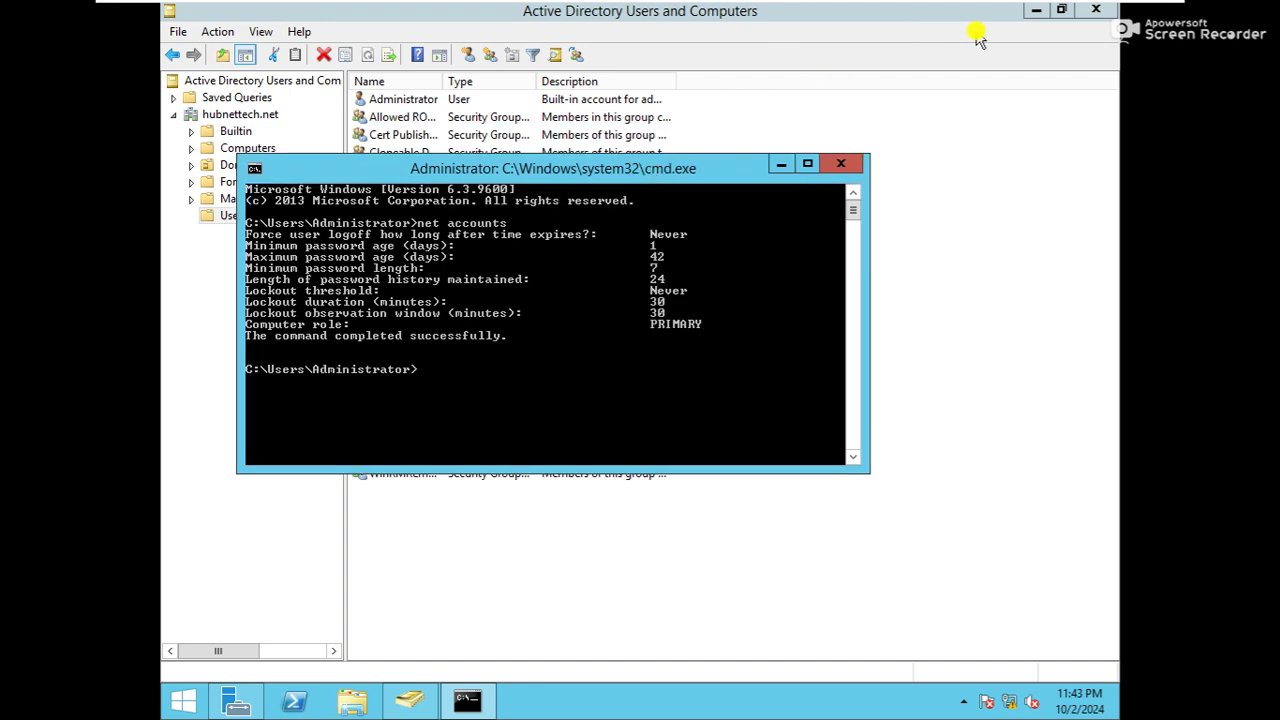
{"action": "left_click", "coordinate": [1036, 10]}
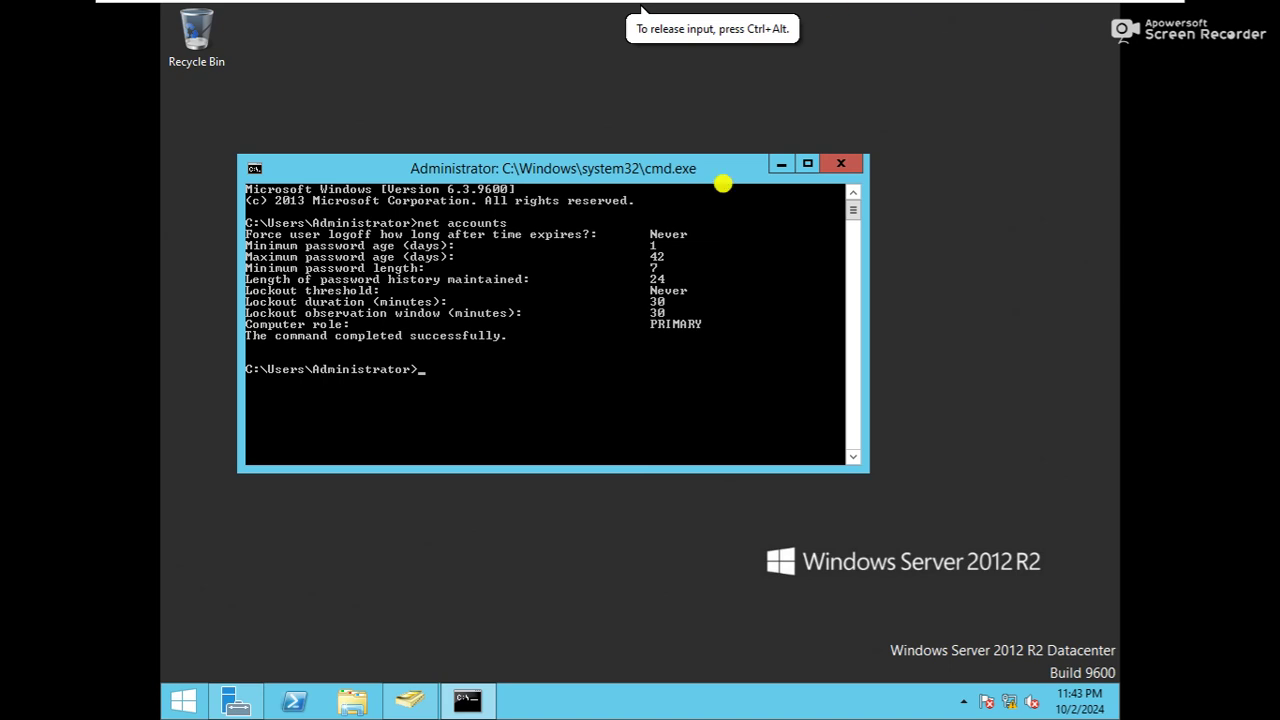
{"action": "left_click_drag", "start_coordinate": [643, 164], "coordinate": [610, 148]}
{"action": "mouse_move", "coordinate": [785, 8]}
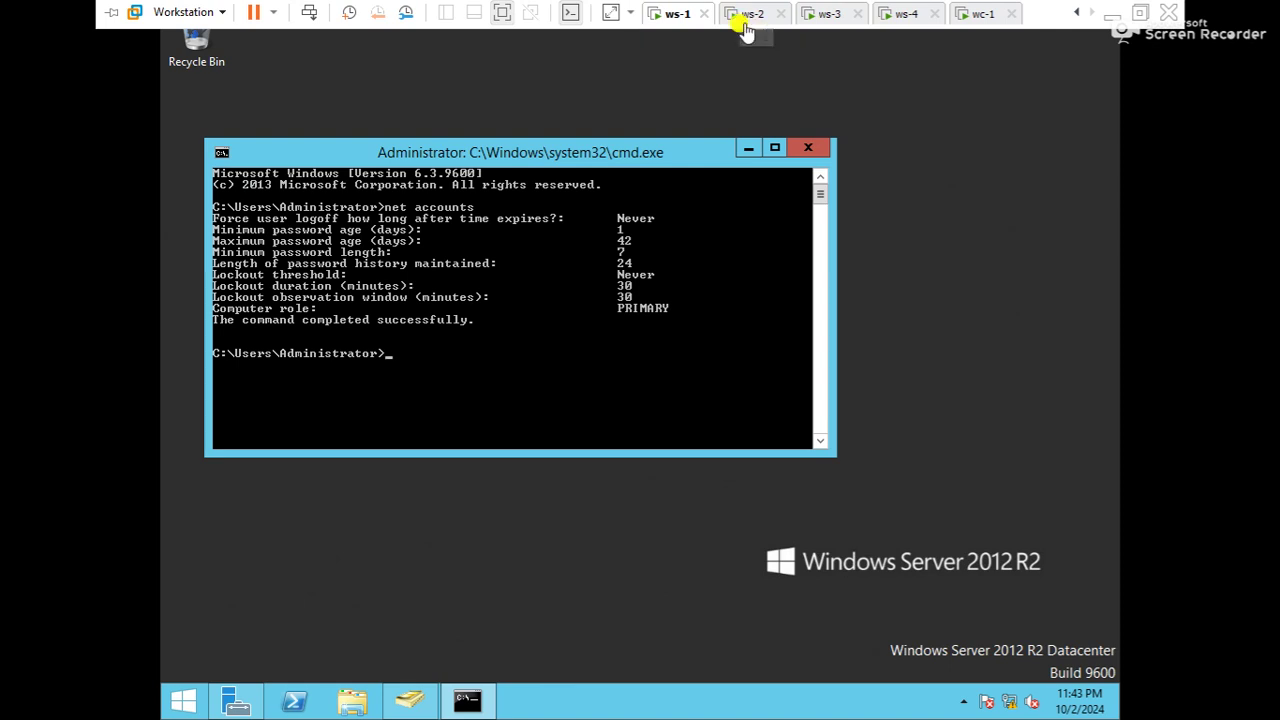
{"action": "left_click", "coordinate": [745, 14]}
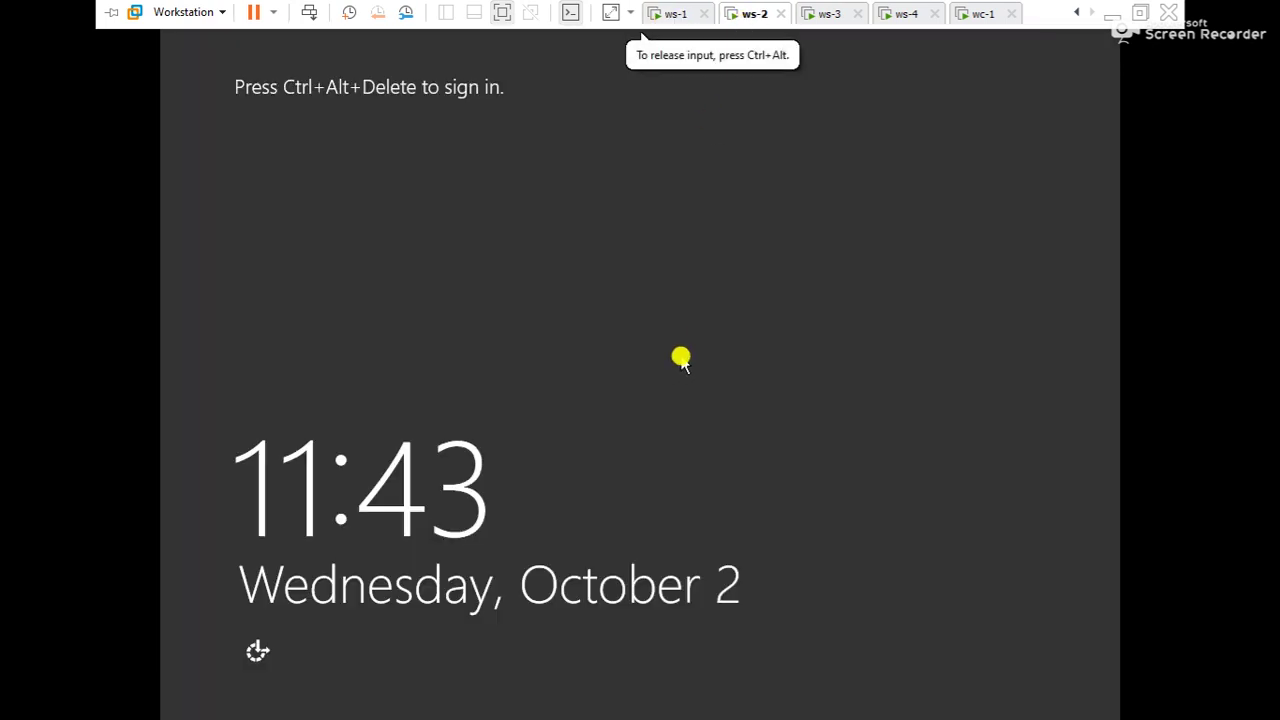
Sign in to ws-2 with the domain administrator password
{"action": "key", "text": "ctrl+alt+Insert"}
{"action": "type", "text": "P"}
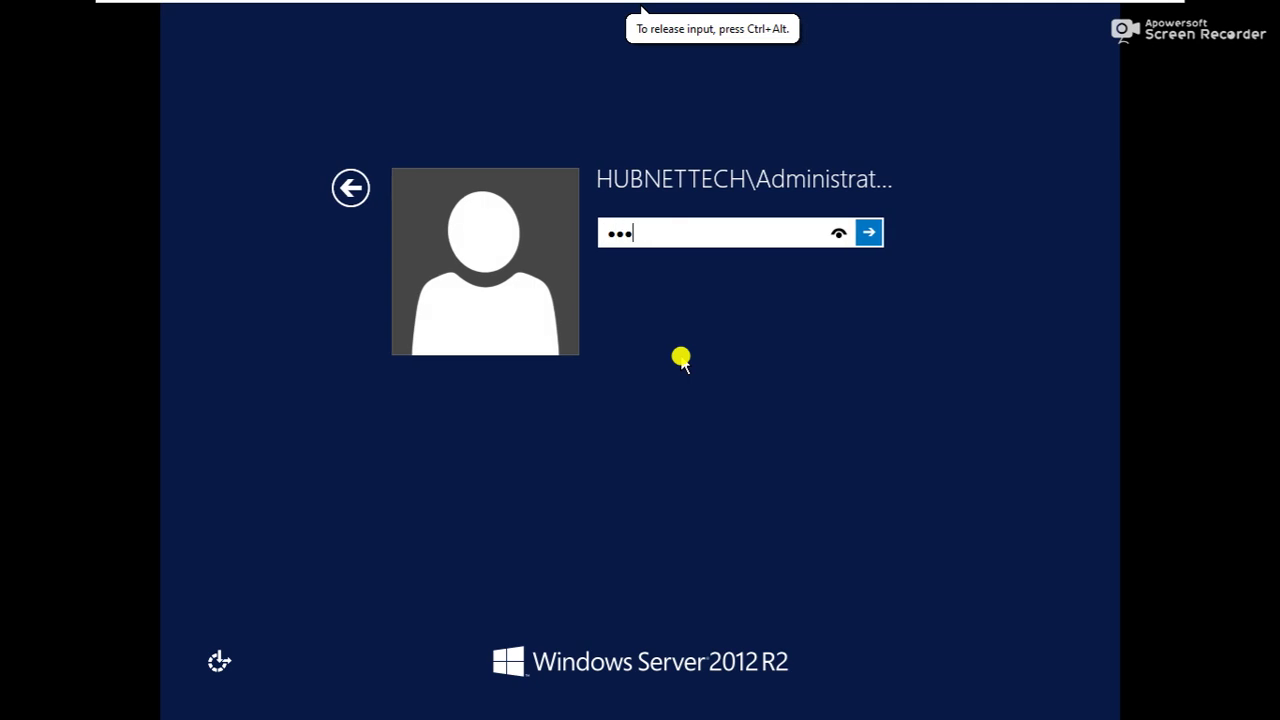
{"action": "type", "text": "••••••"}
{"action": "key", "text": "Return"}
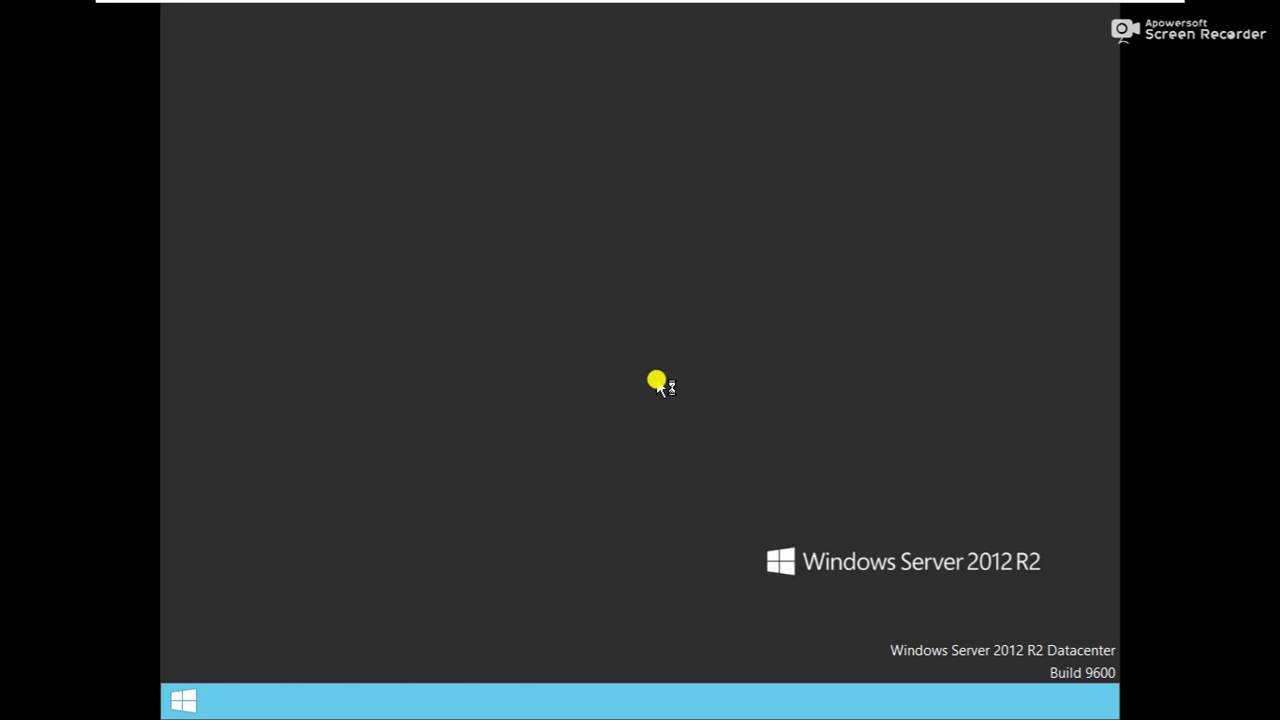
Run net accounts in a ws-2 command prompt and mark the BACKUP computer role value
{"action": "key", "text": "super+r"}
{"action": "type", "text": "cmd"}
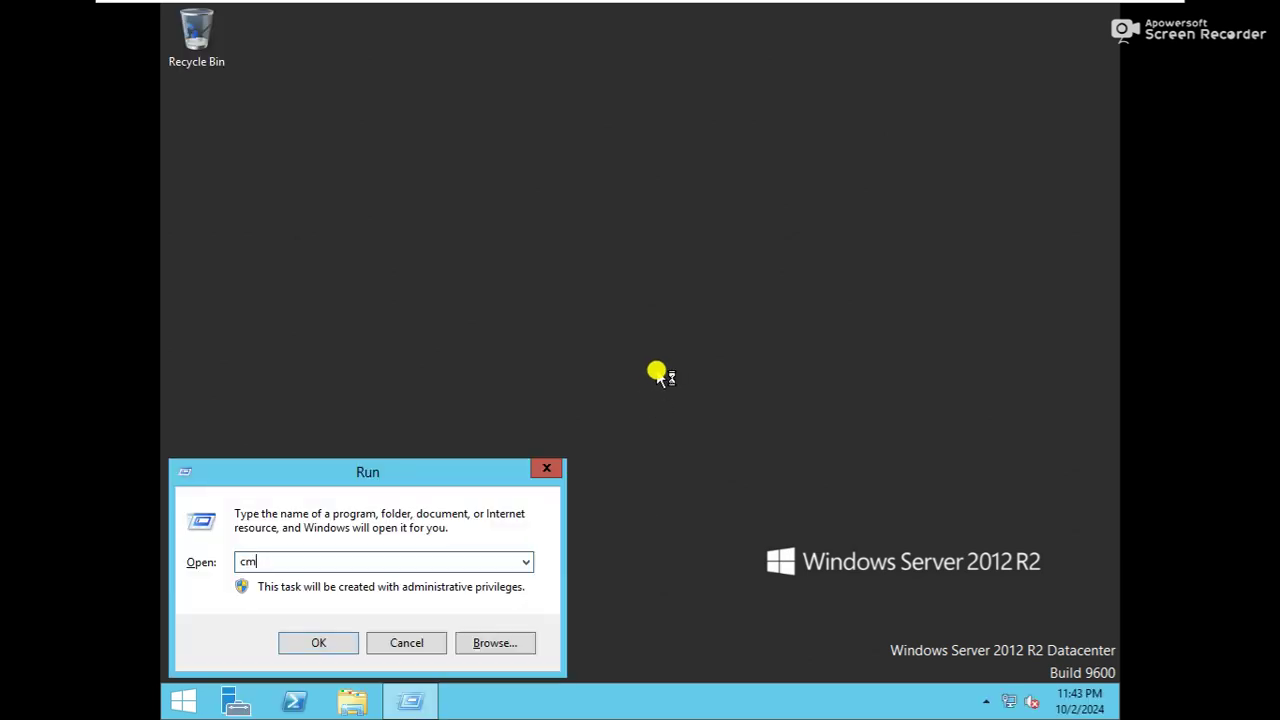
{"action": "key", "text": "Return"}
{"action": "type", "text": "net accounts"}
{"action": "key", "text": "Return"}
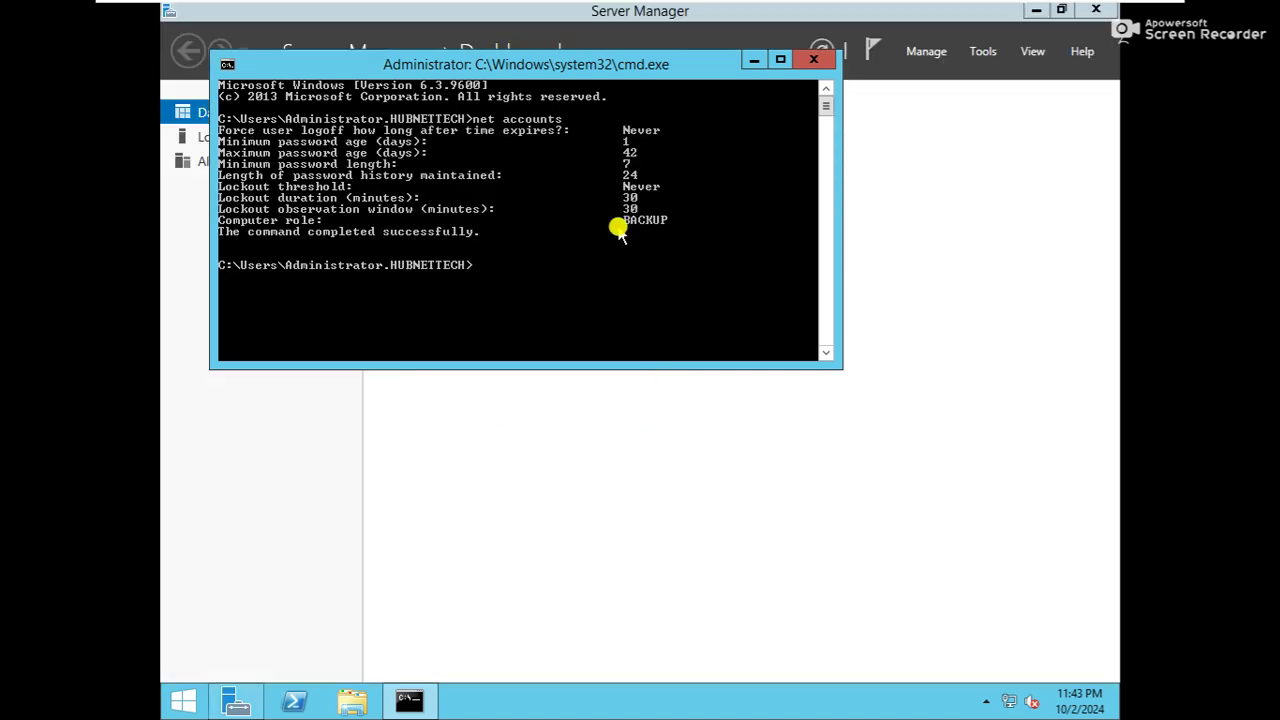
{"action": "right_click", "coordinate": [657, 230]}
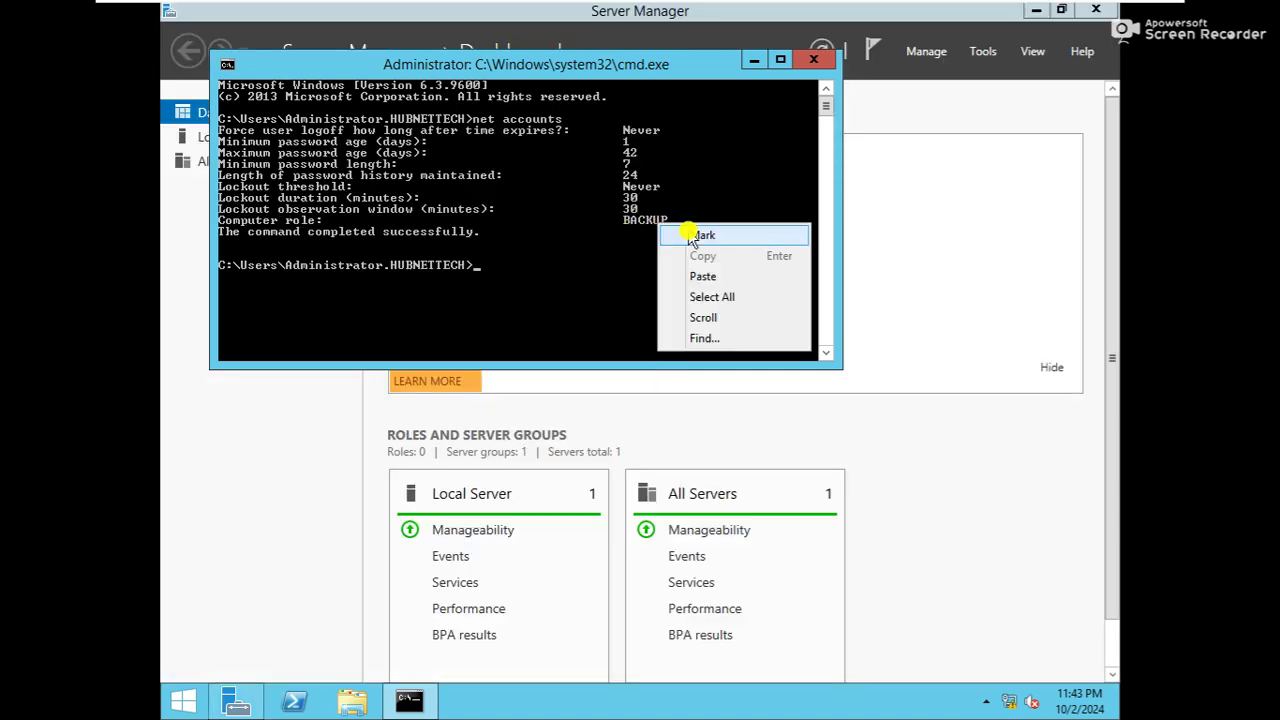
{"action": "left_click", "coordinate": [700, 235]}
{"action": "left_click_drag", "start_coordinate": [610, 222], "coordinate": [677, 228]}
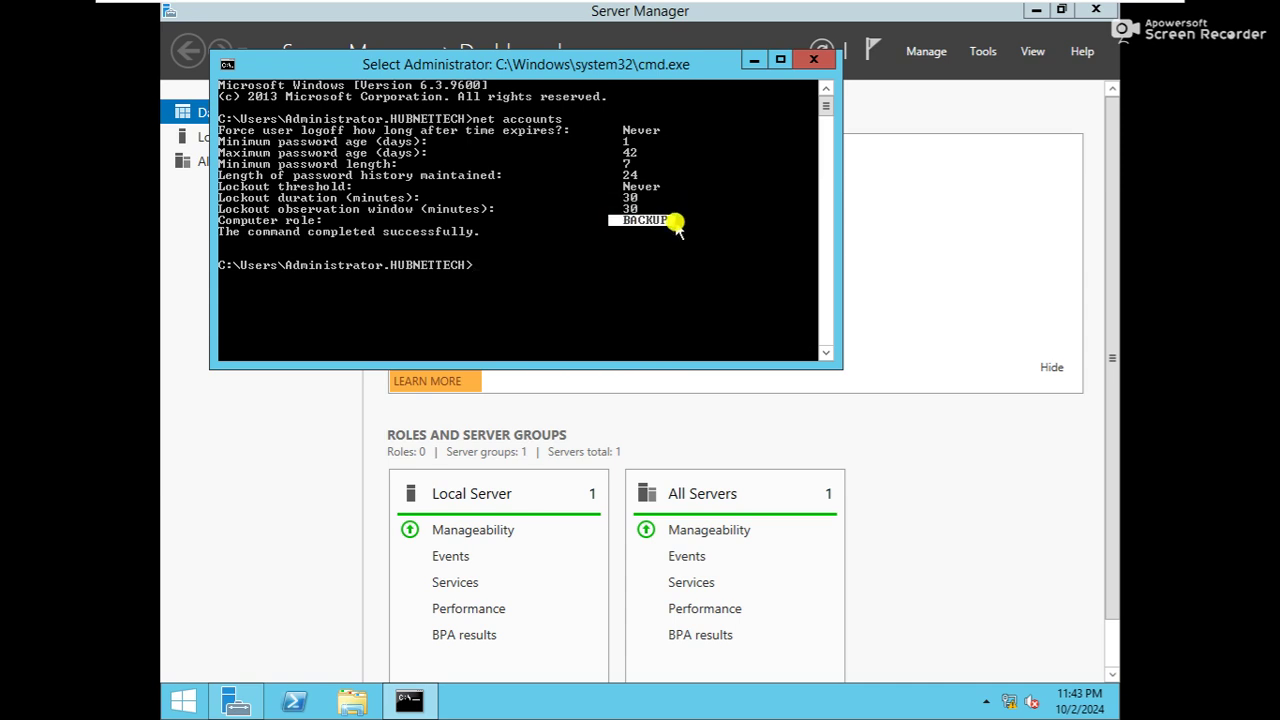
Minimize Server Manager, compare with ws-1's PRIMARY output, then return to ws-2
{"action": "left_click", "coordinate": [1035, 12]}
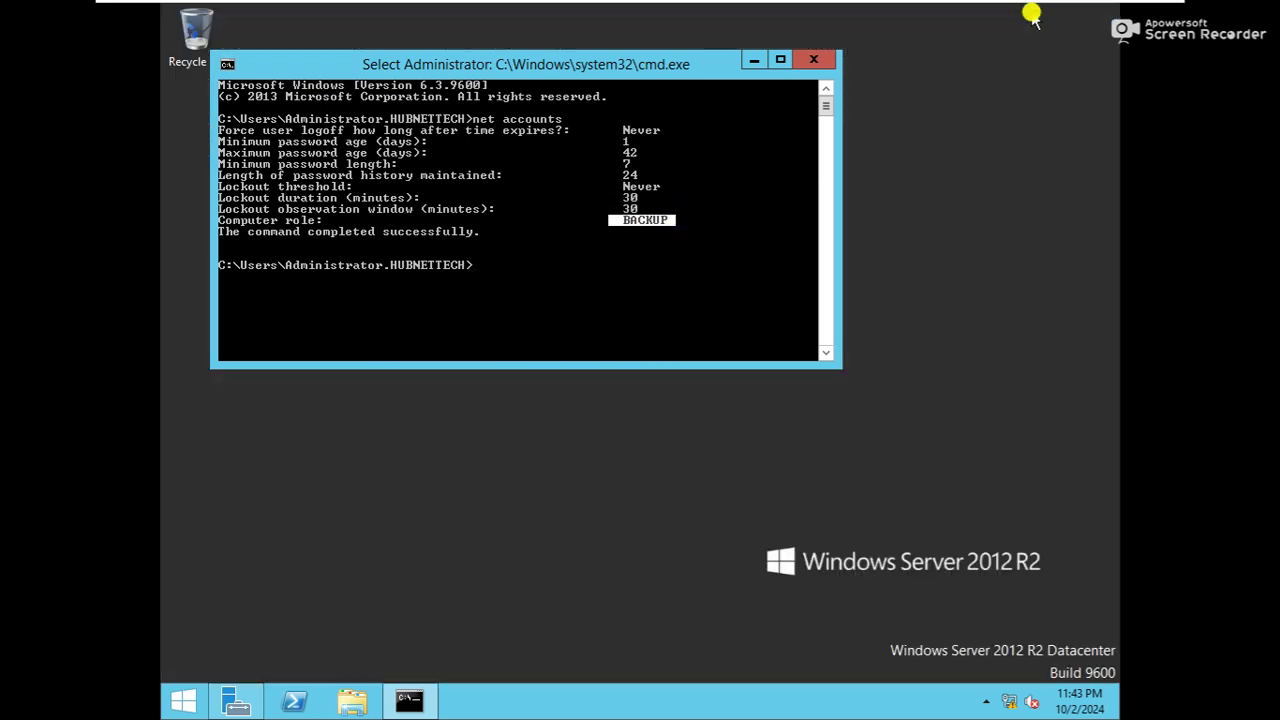
{"action": "mouse_move", "coordinate": [775, 5]}
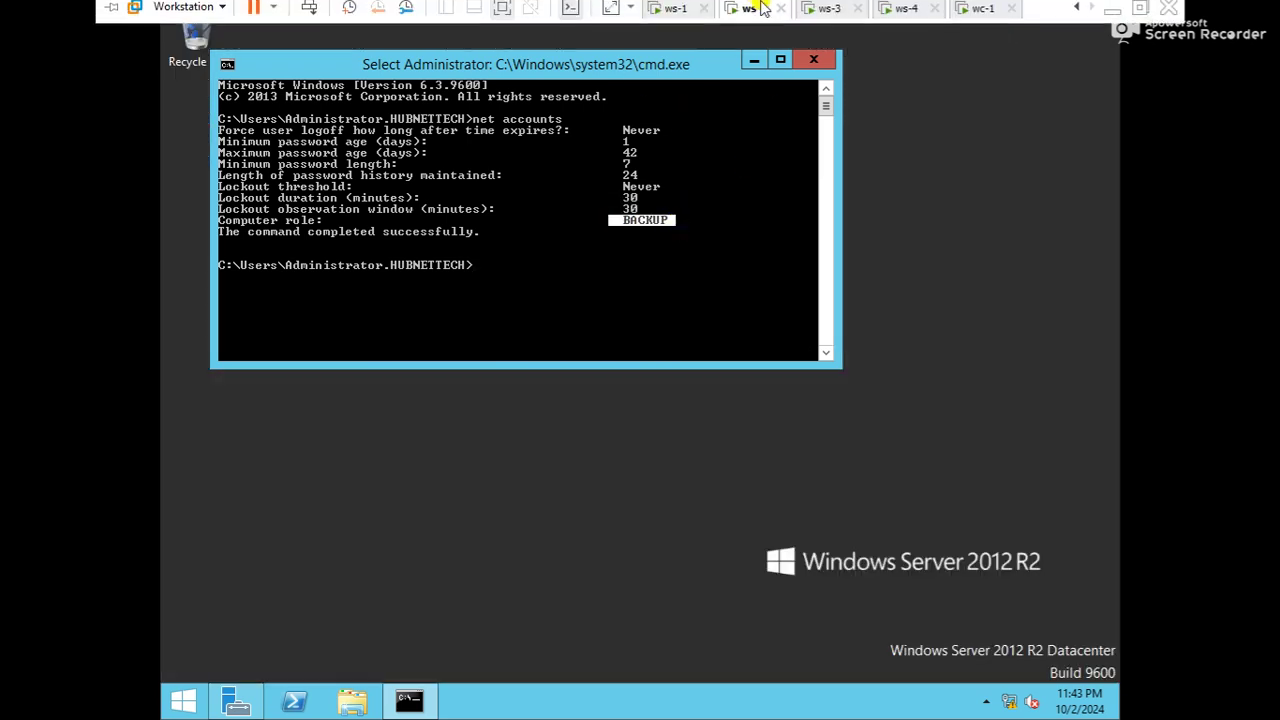
{"action": "left_click", "coordinate": [686, 18]}
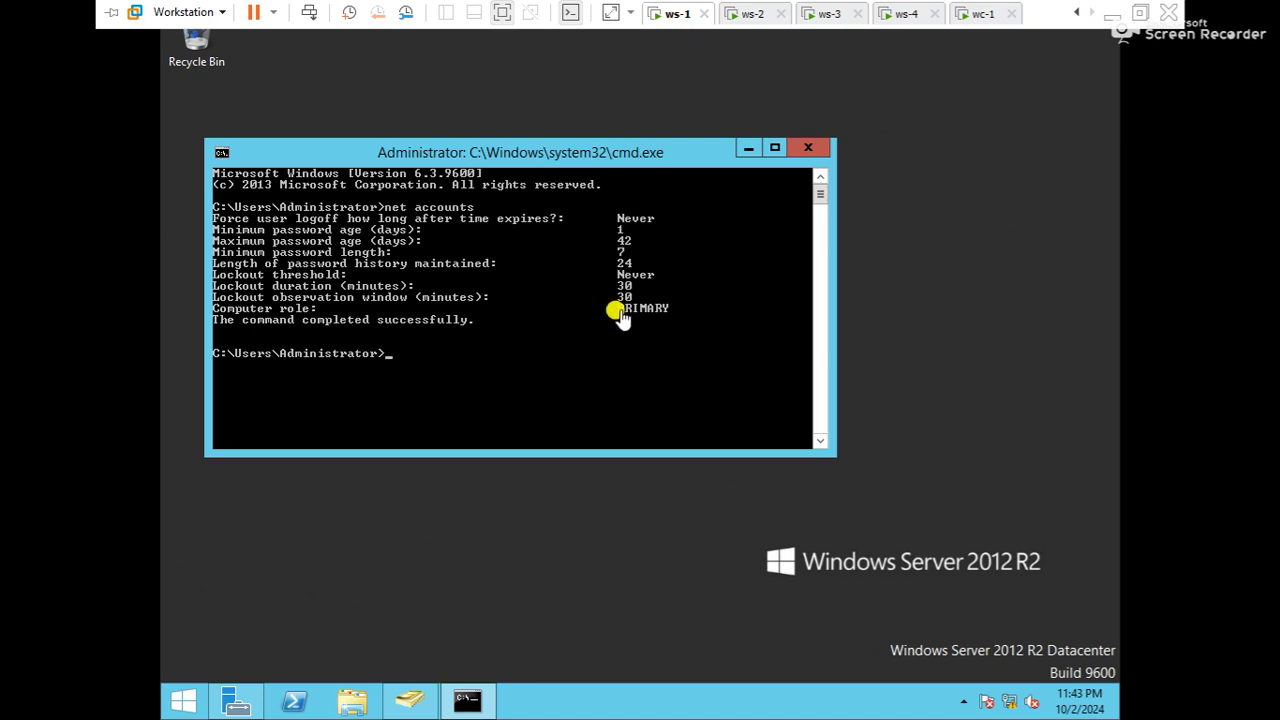
{"action": "left_click", "coordinate": [755, 14]}
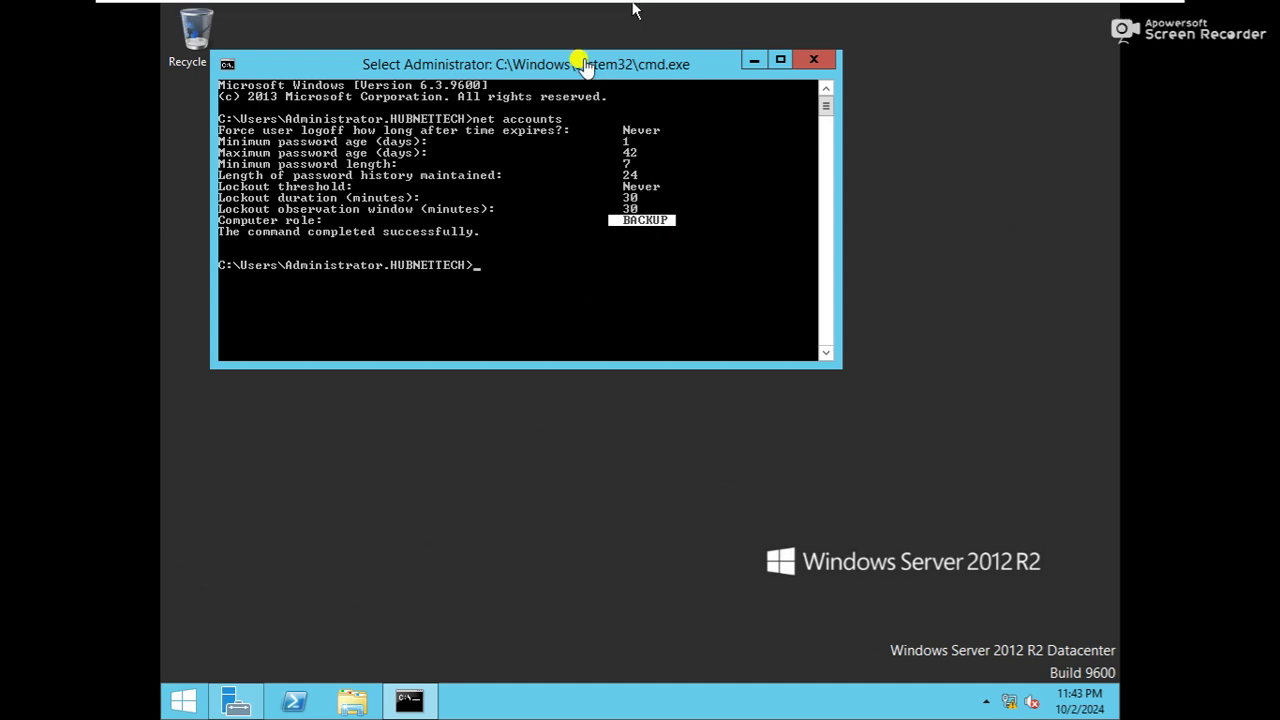
Open hubnettech.net's Users container in ws-2's ADUC, select the new user, then switch to ws-4
{"action": "key", "text": "super+r"}
{"action": "type", "text": "dsa"}
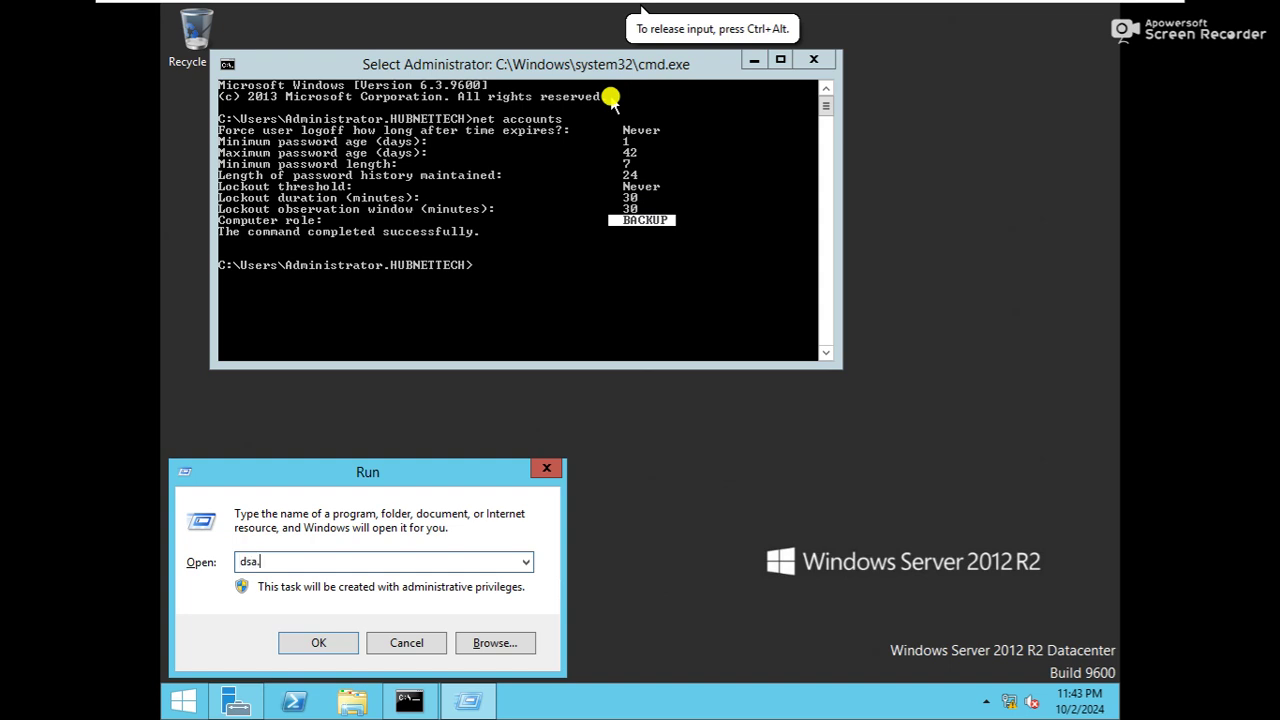
{"action": "key", "text": "Return"}
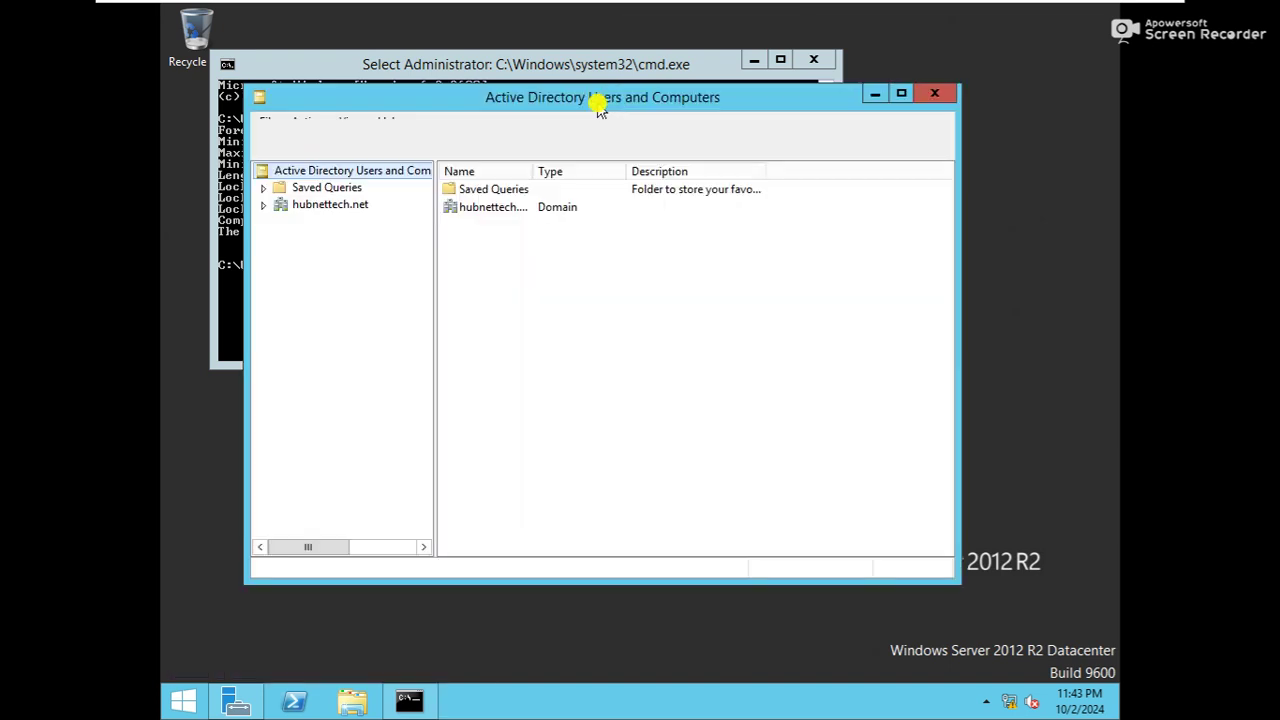
{"action": "double_click", "coordinate": [466, 208]}
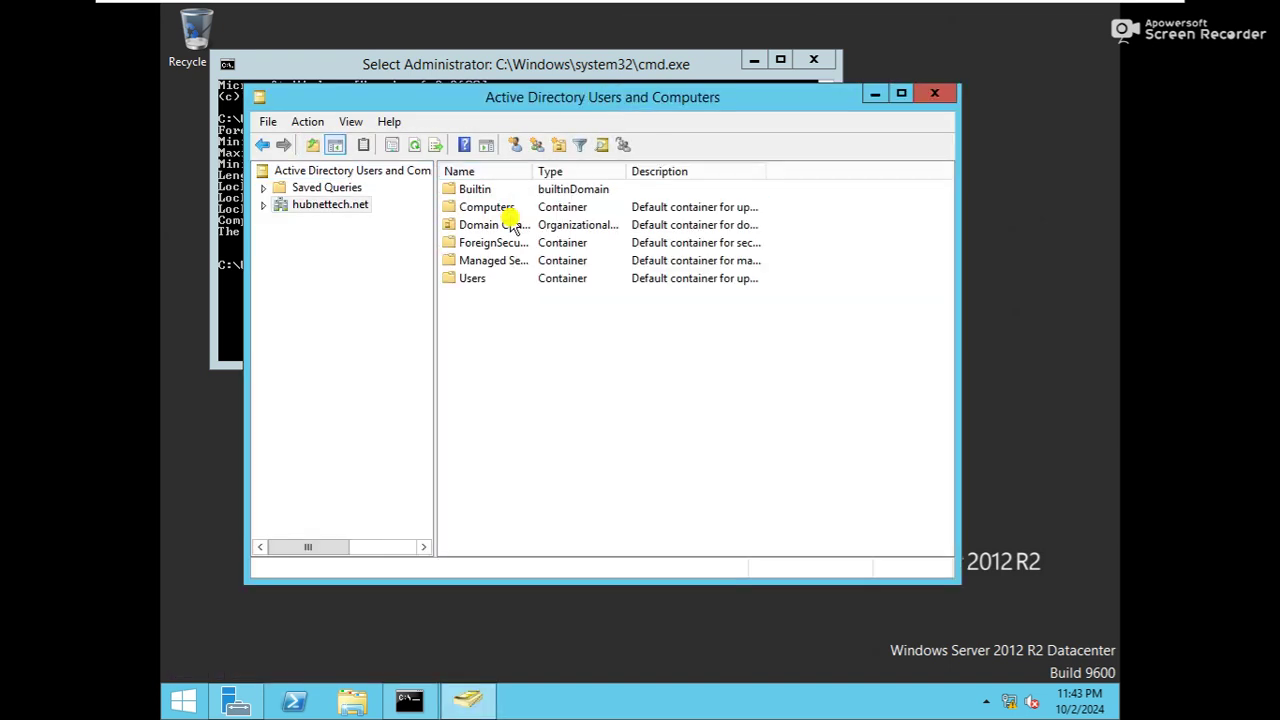
{"action": "double_click", "coordinate": [466, 280]}
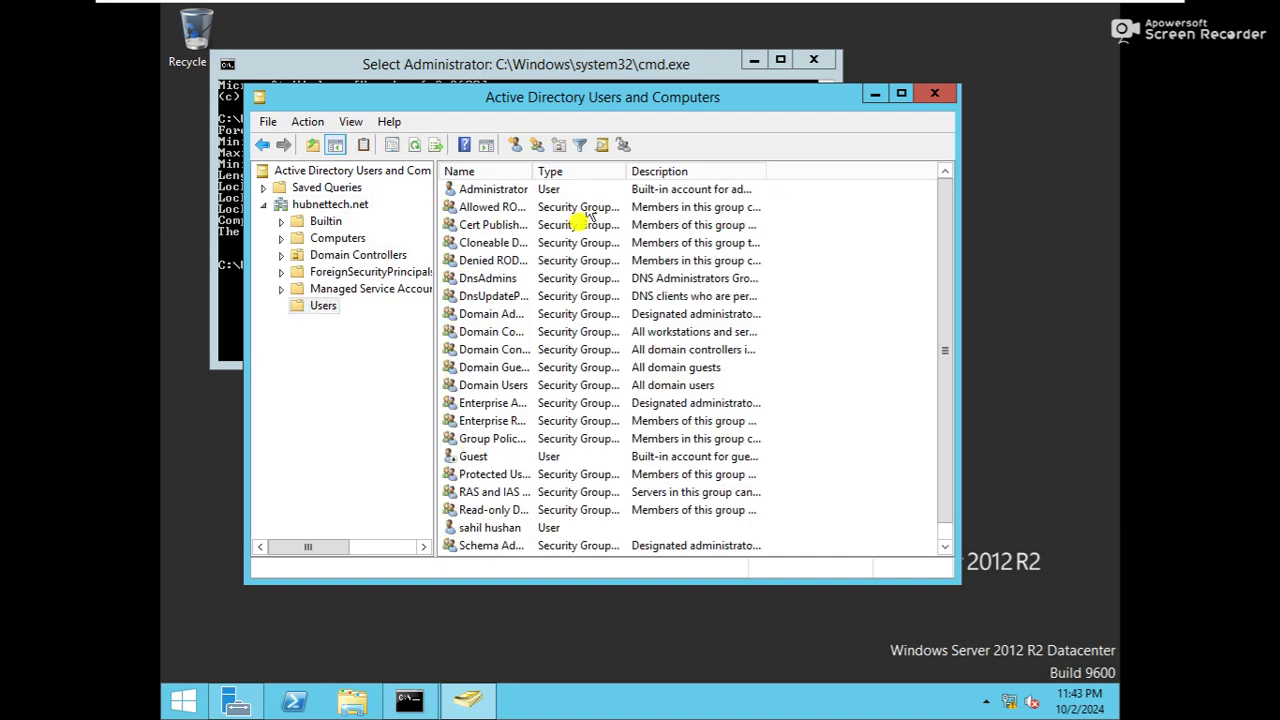
{"action": "left_click", "coordinate": [901, 93]}
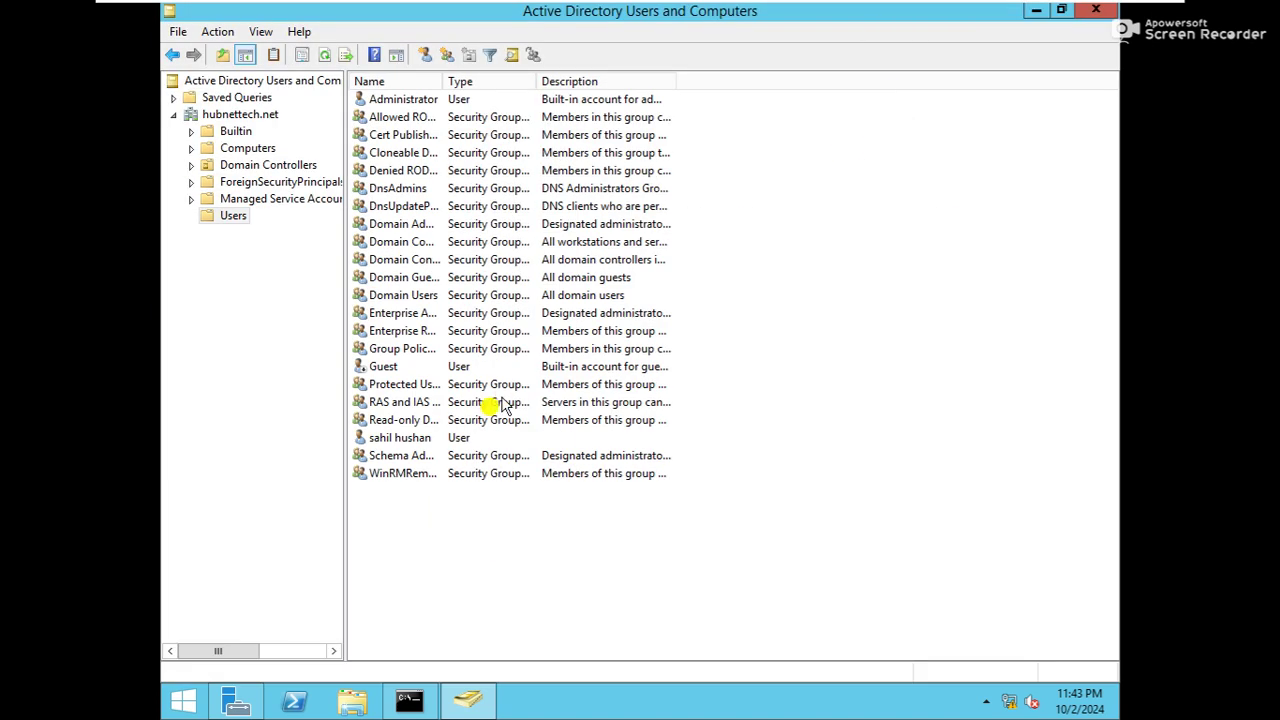
{"action": "left_click", "coordinate": [382, 440]}
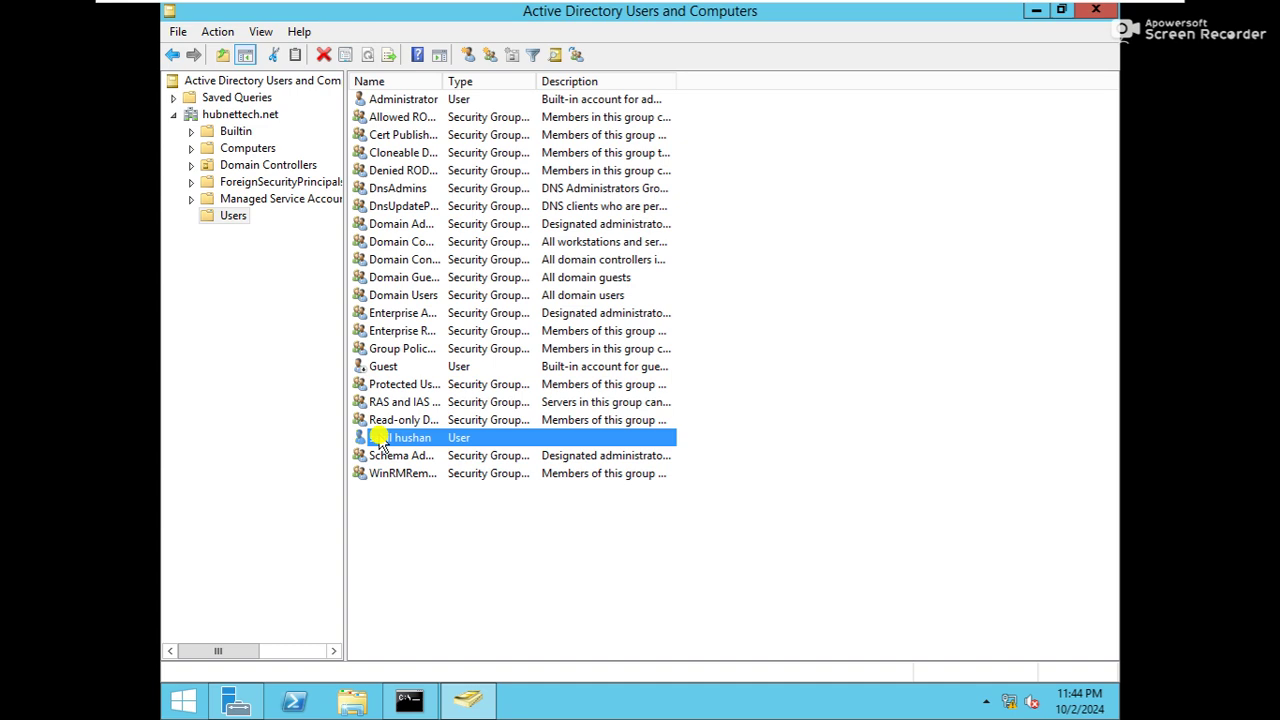
{"action": "mouse_move", "coordinate": [922, 20]}
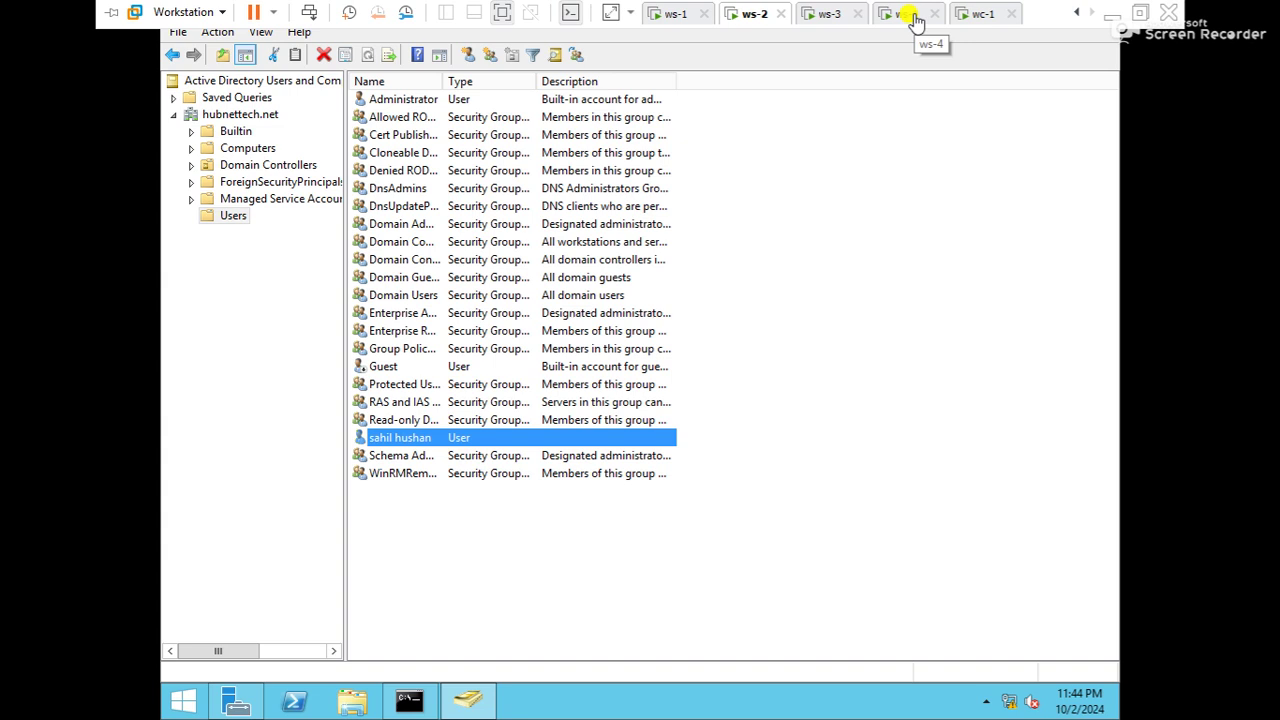
{"action": "left_click", "coordinate": [915, 22]}
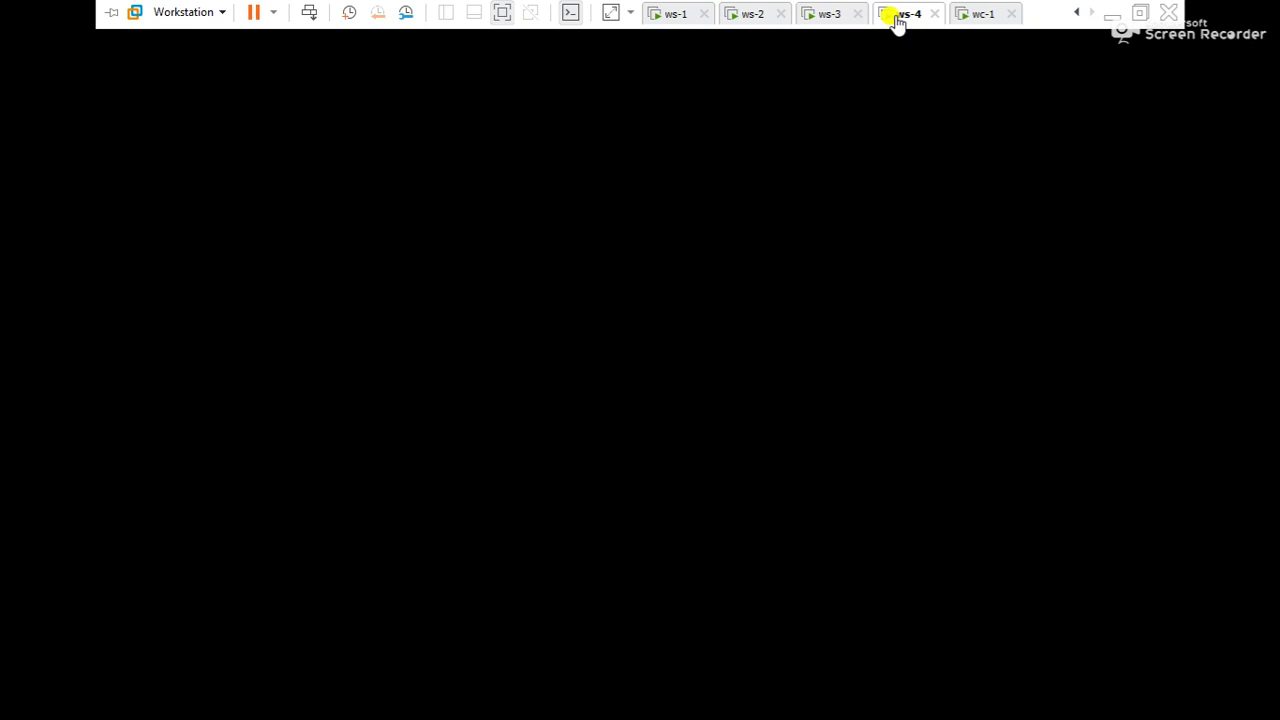
Minimize VMware, review the Word notes on DC, member server and client roles, then minimize Word
{"action": "left_click", "coordinate": [1114, 14]}
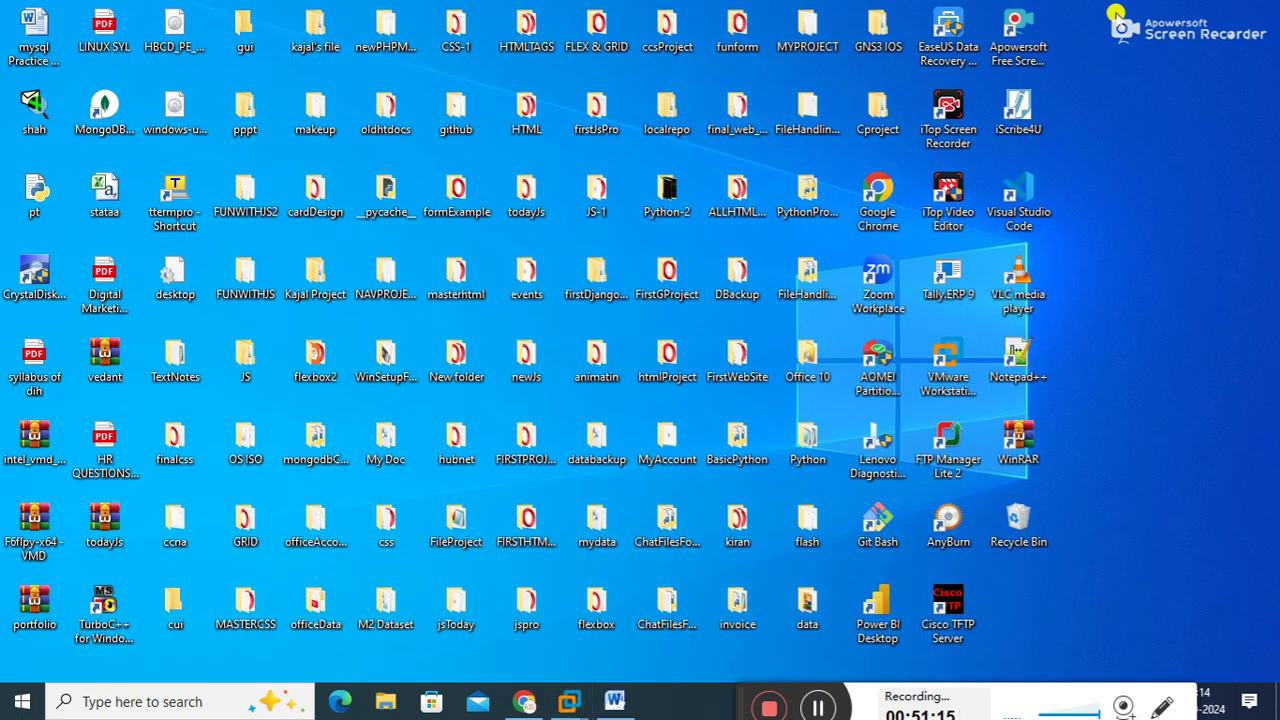
{"action": "left_click", "coordinate": [614, 701]}
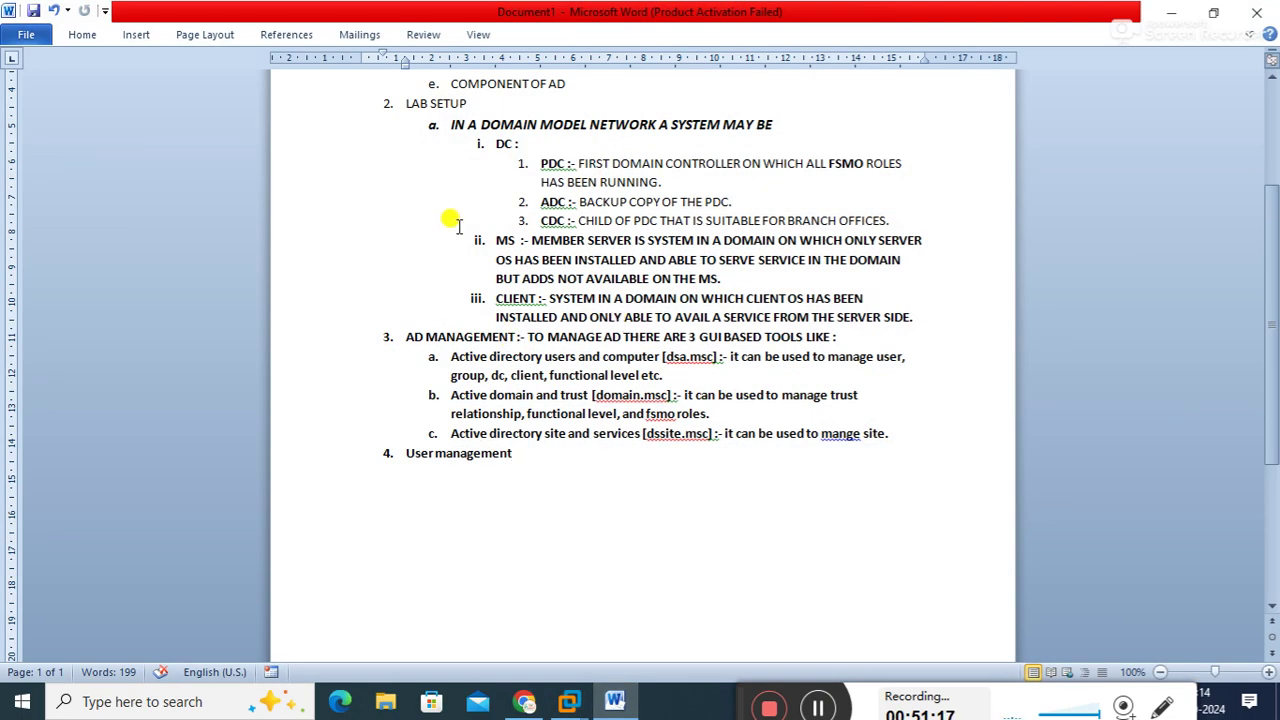
{"action": "left_click_drag", "start_coordinate": [428, 124], "coordinate": [548, 298]}
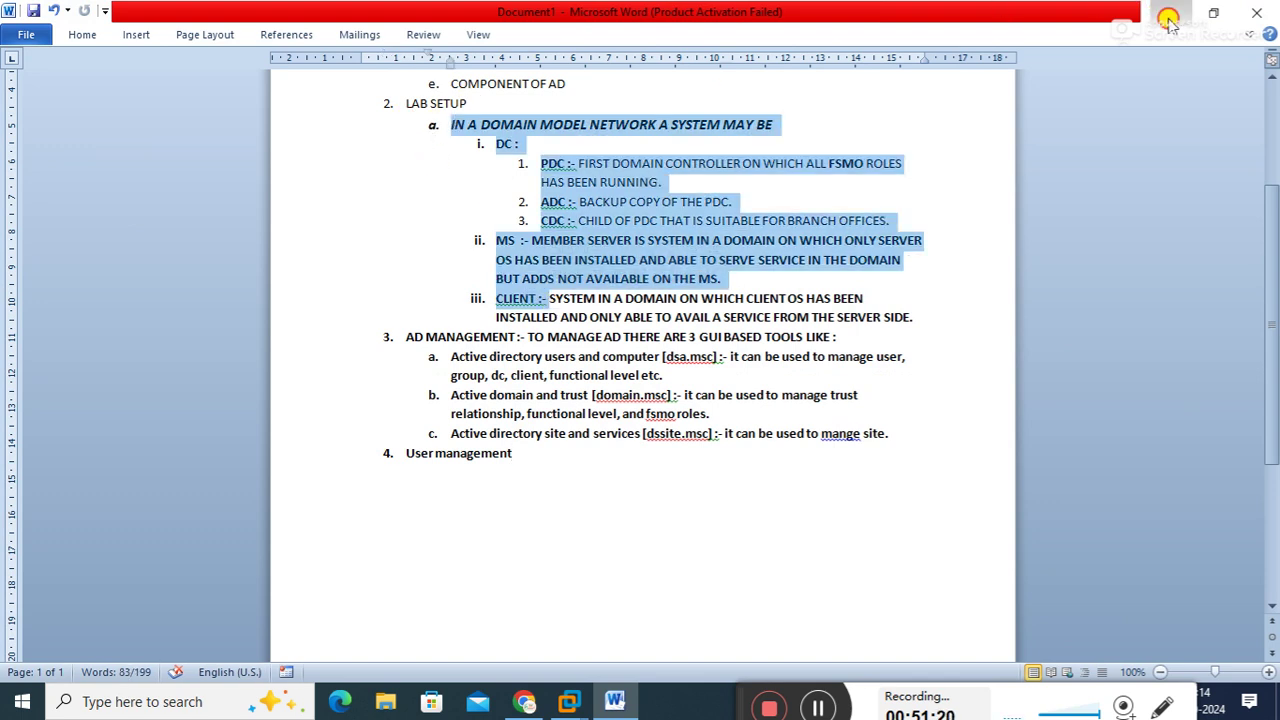
{"action": "left_click", "coordinate": [1168, 16]}
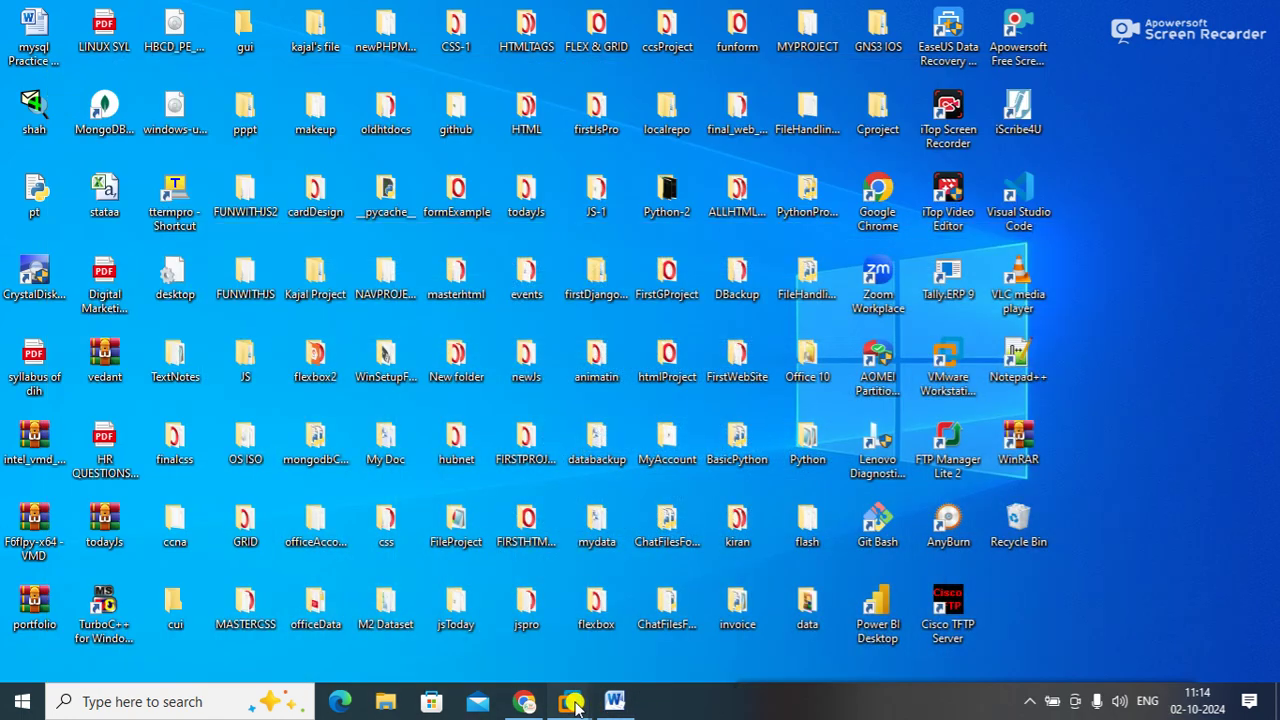
Switch to ws-3 and close the Add Servers dialog opened from Server Manager's dashboard
{"action": "mouse_move", "coordinate": [577, 705]}
{"action": "left_click", "coordinate": [671, 573]}
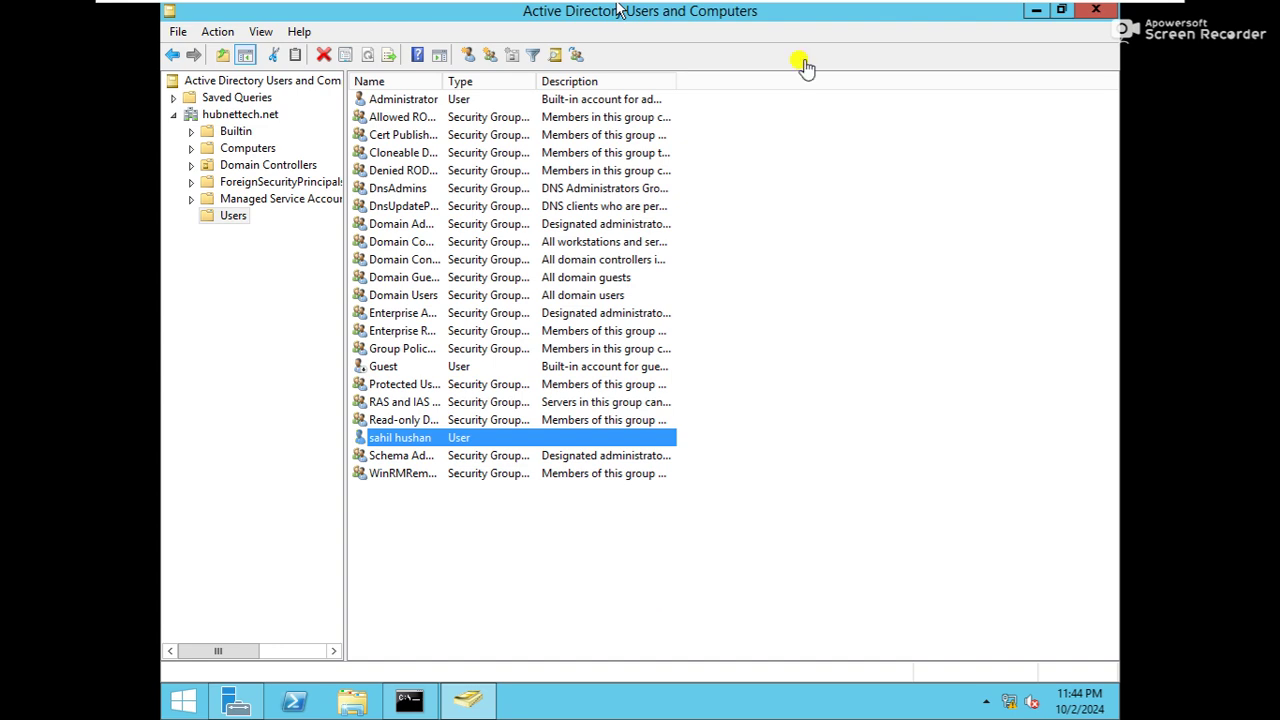
{"action": "mouse_move", "coordinate": [673, 8]}
{"action": "left_click", "coordinate": [816, 14]}
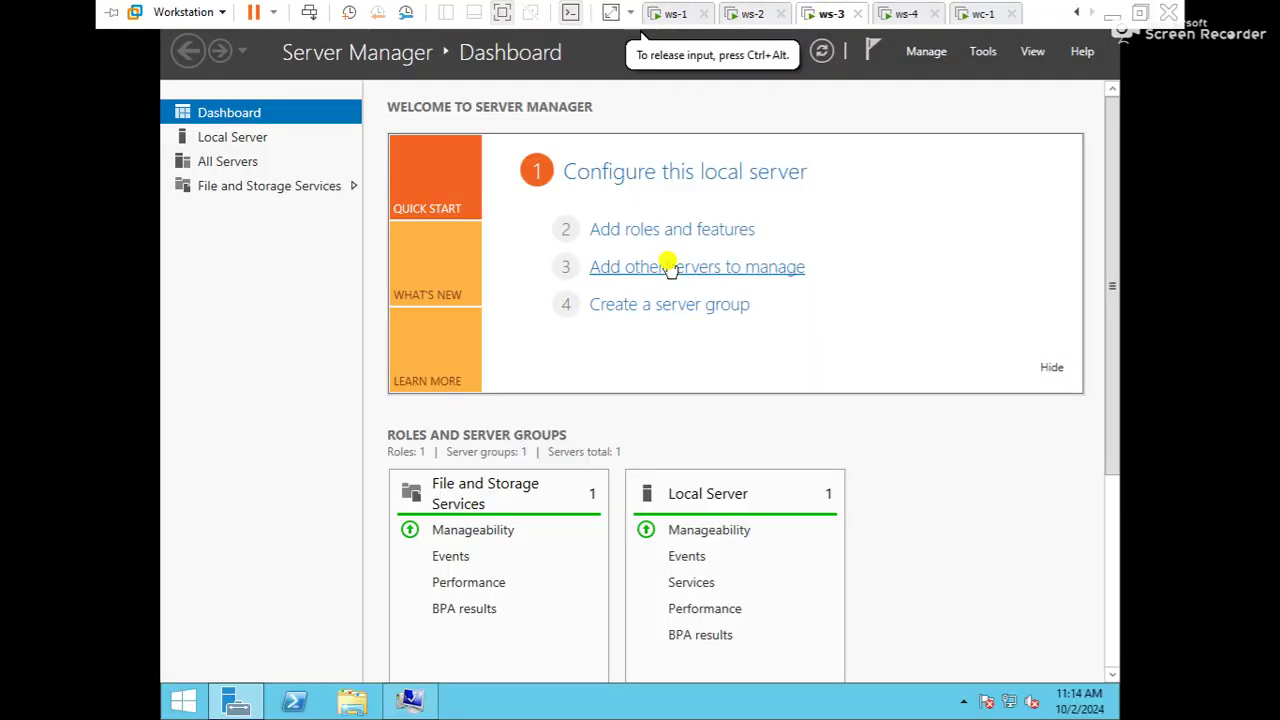
{"action": "left_click", "coordinate": [667, 263]}
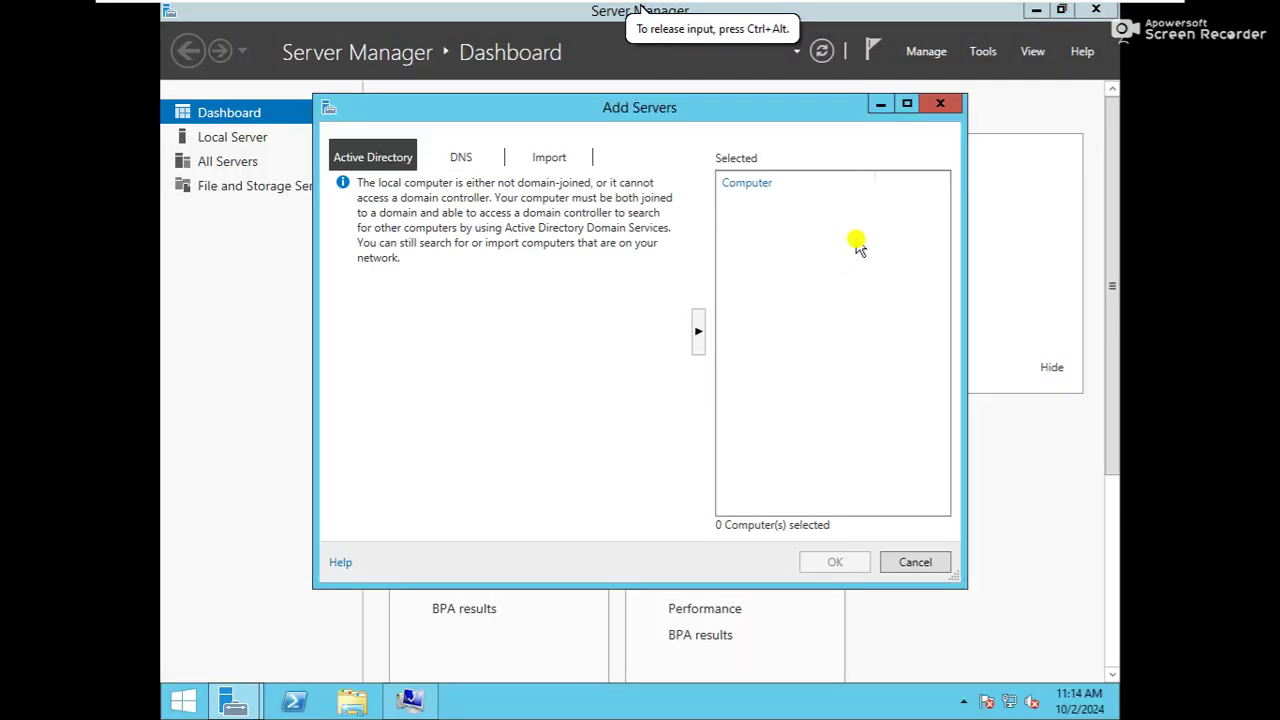
{"action": "left_click", "coordinate": [940, 104]}
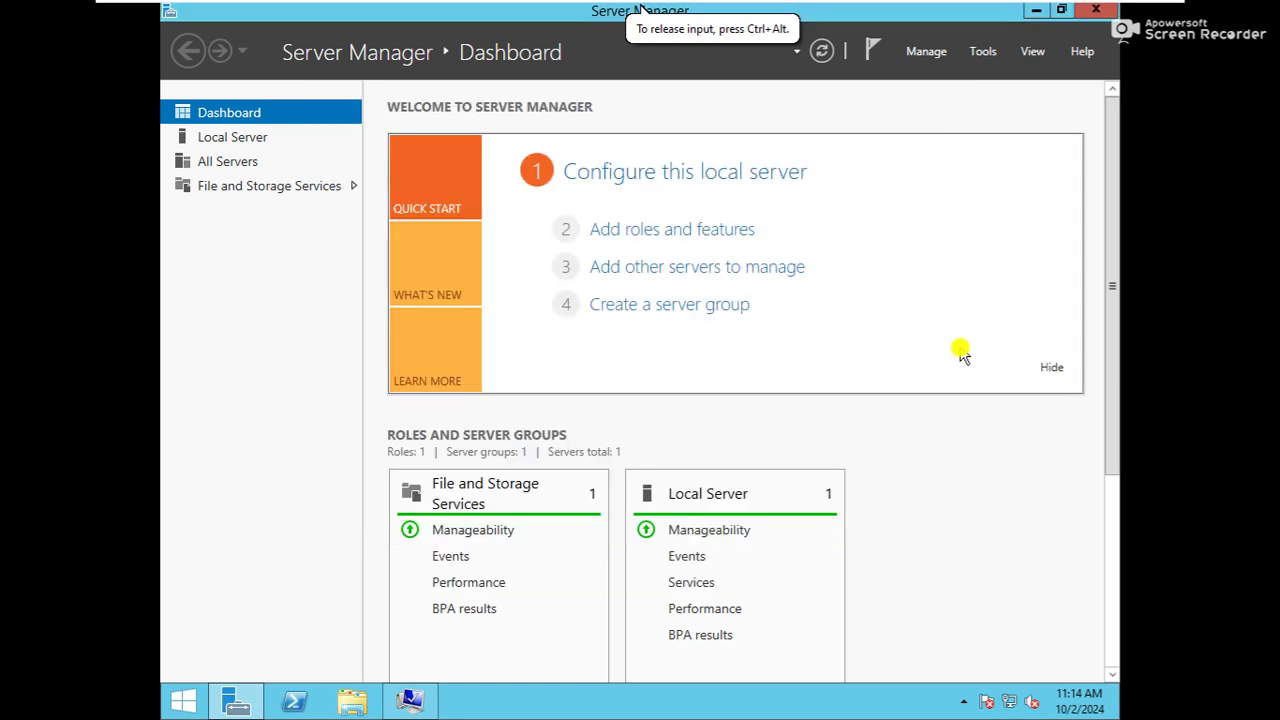
{"action": "key", "text": "super+r"}
Through ncpa.cpl, give Ethernet0 static IP 192.168.100.3, mask 255.255.255.0, preferred DNS 192.168.100.1
{"action": "type", "text": "ncpa"}
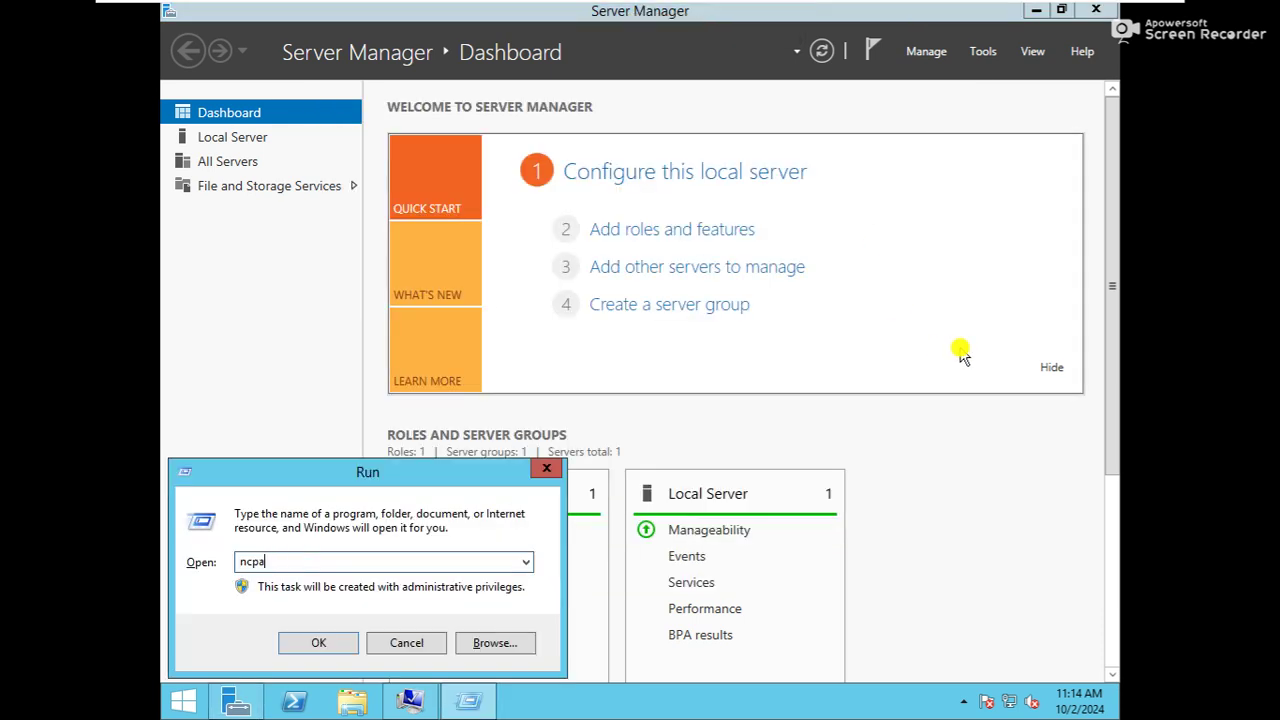
{"action": "key", "text": "Return"}
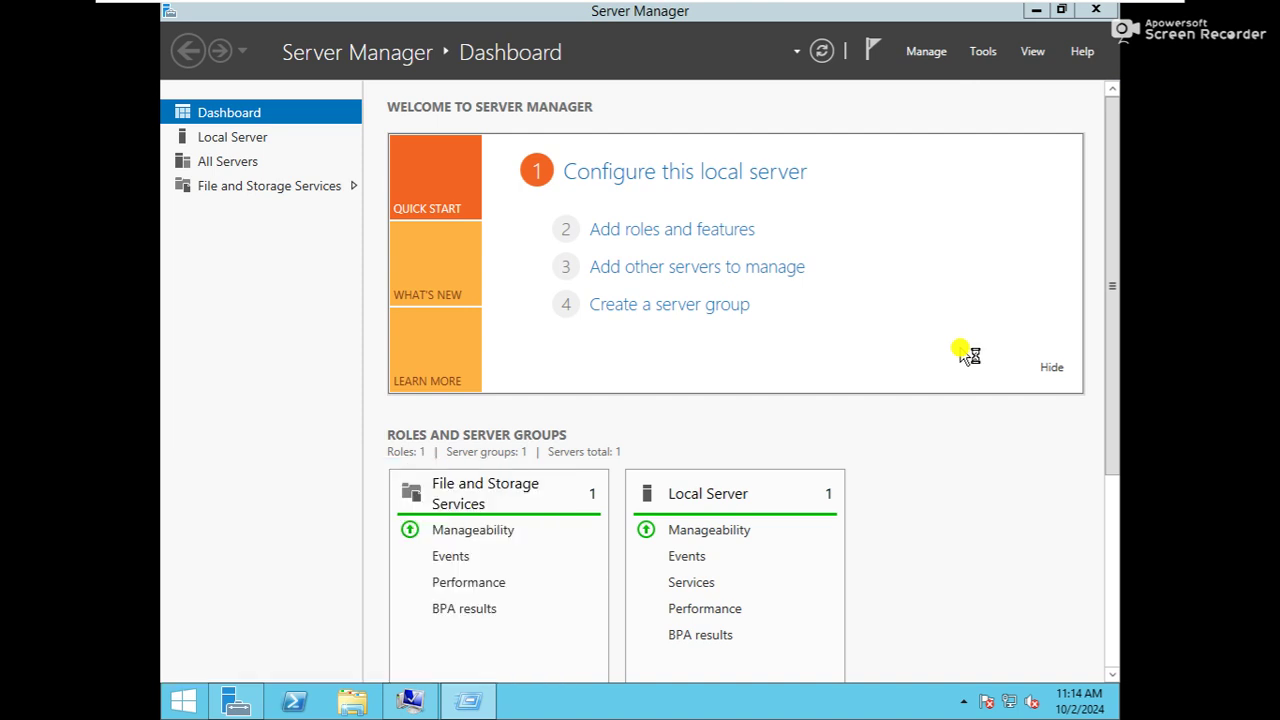
{"action": "double_click", "coordinate": [440, 210]}
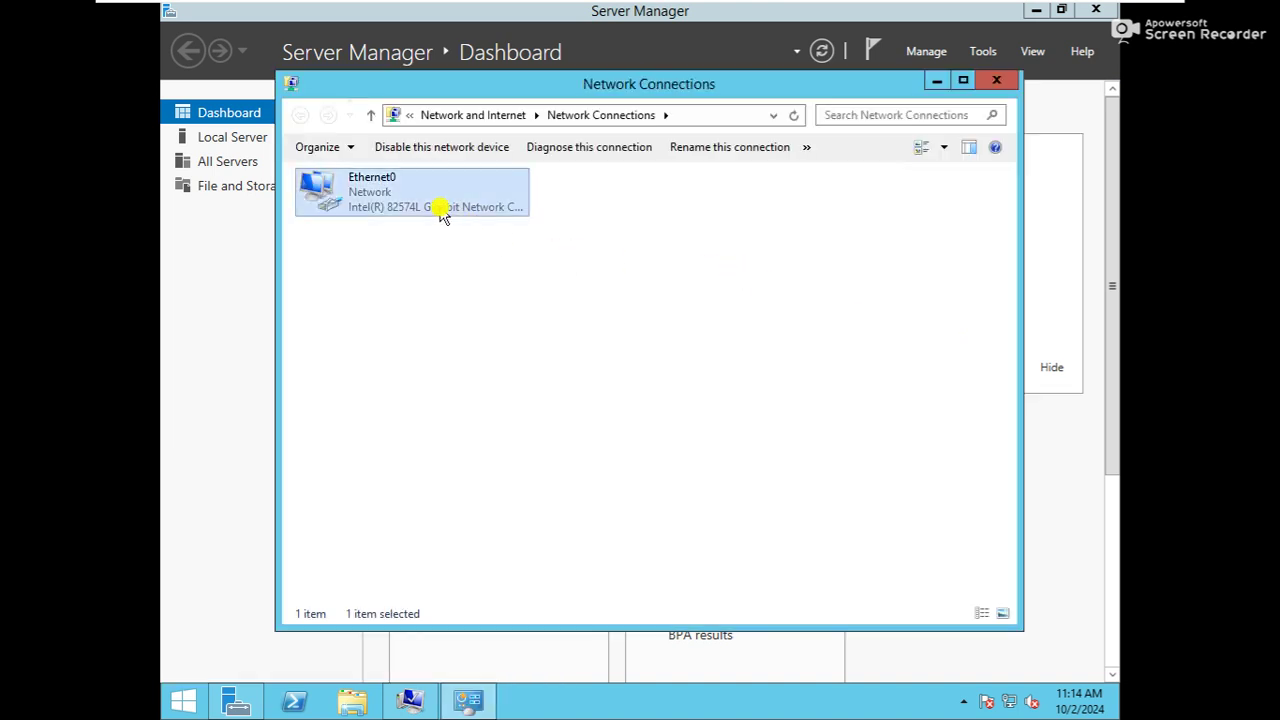
{"action": "left_click", "coordinate": [535, 505]}
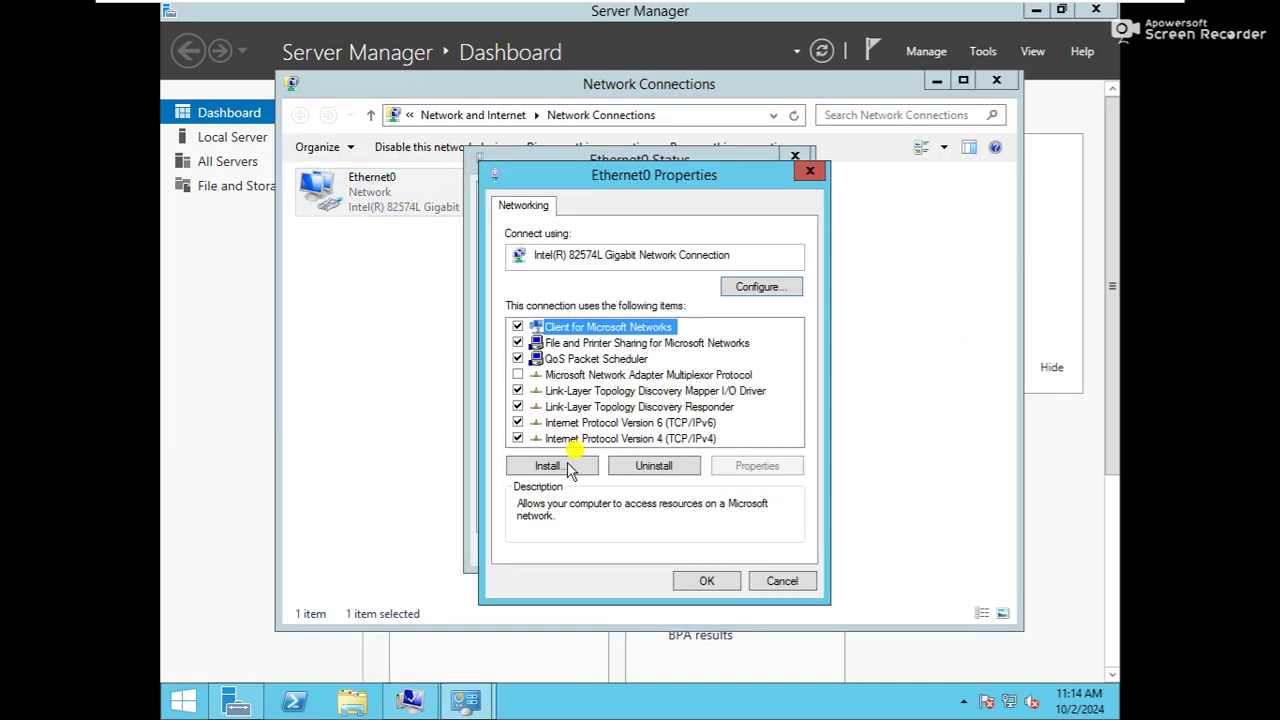
{"action": "double_click", "coordinate": [614, 445]}
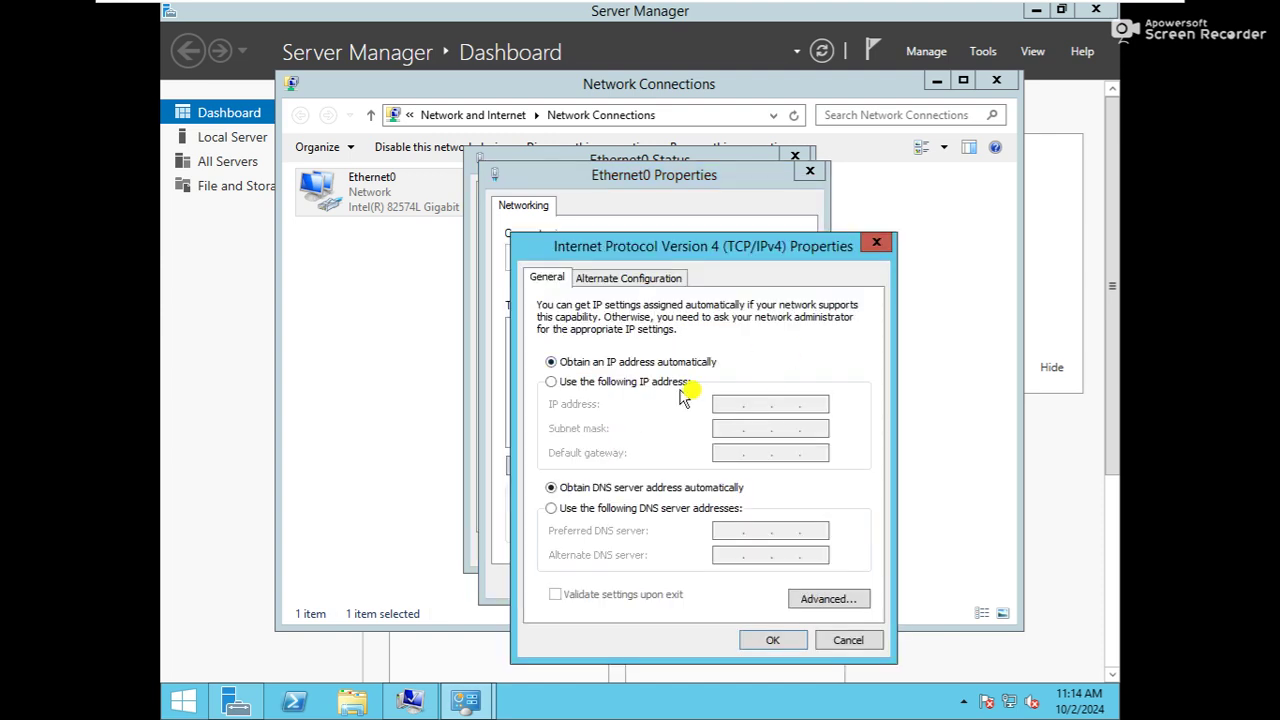
{"action": "left_click", "coordinate": [645, 382]}
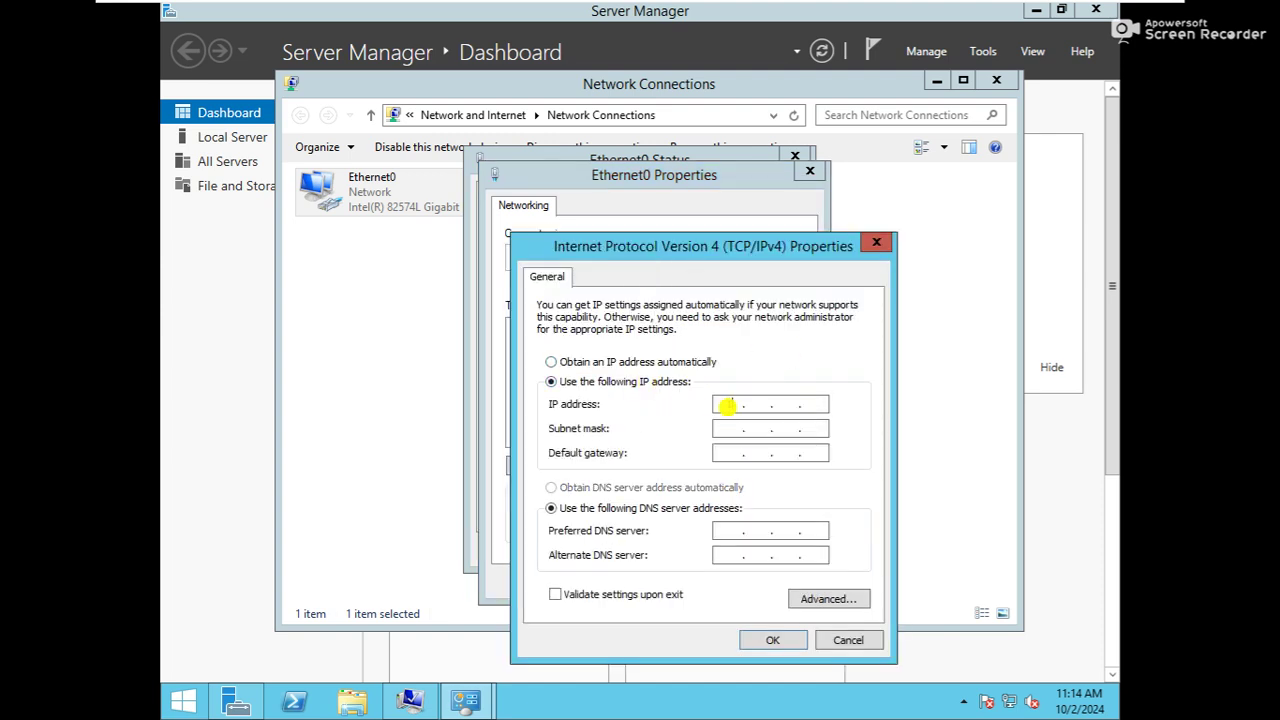
{"action": "left_click", "coordinate": [727, 404]}
{"action": "type", "text": "192 . 168 . 100 . 3"}
{"action": "key", "text": "Tab"}
{"action": "key", "text": "Tab"}
{"action": "key", "text": "Tab"}
{"action": "type", "text": "192168100"}
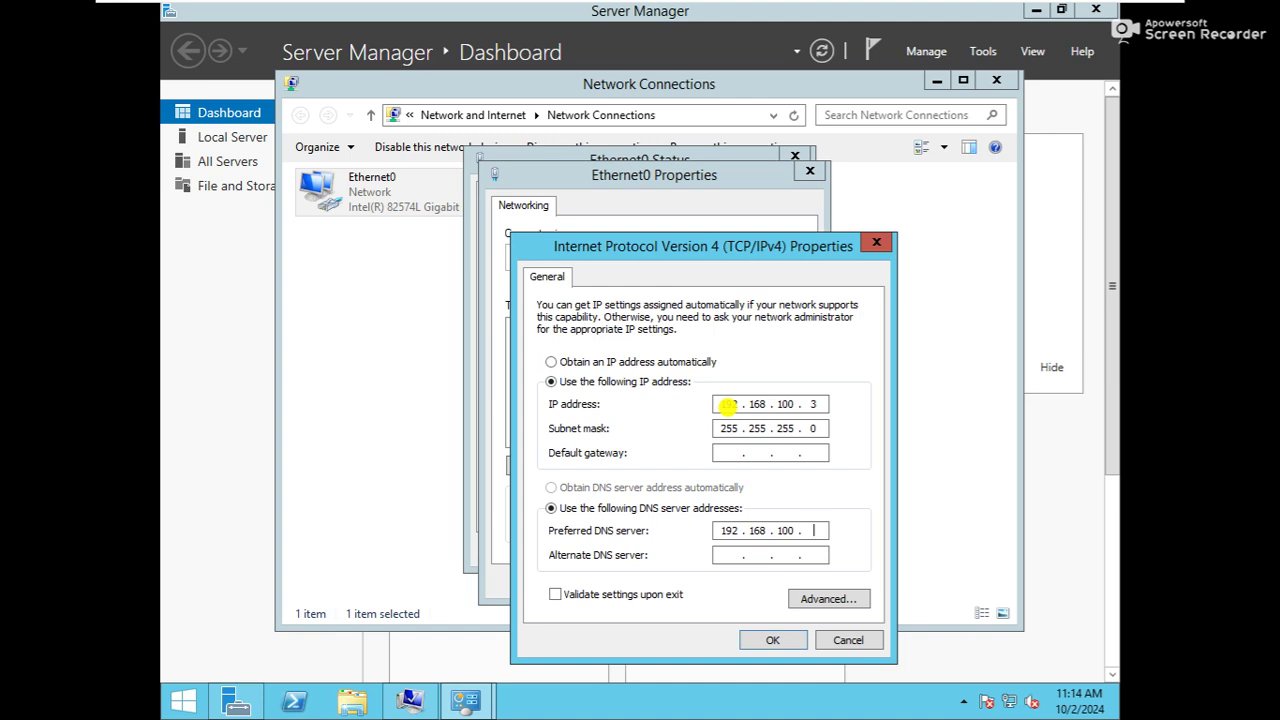
{"action": "type", "text": "1"}
Apply the IPv4 settings and close the network windows to return to the dashboard
{"action": "left_click", "coordinate": [768, 640]}
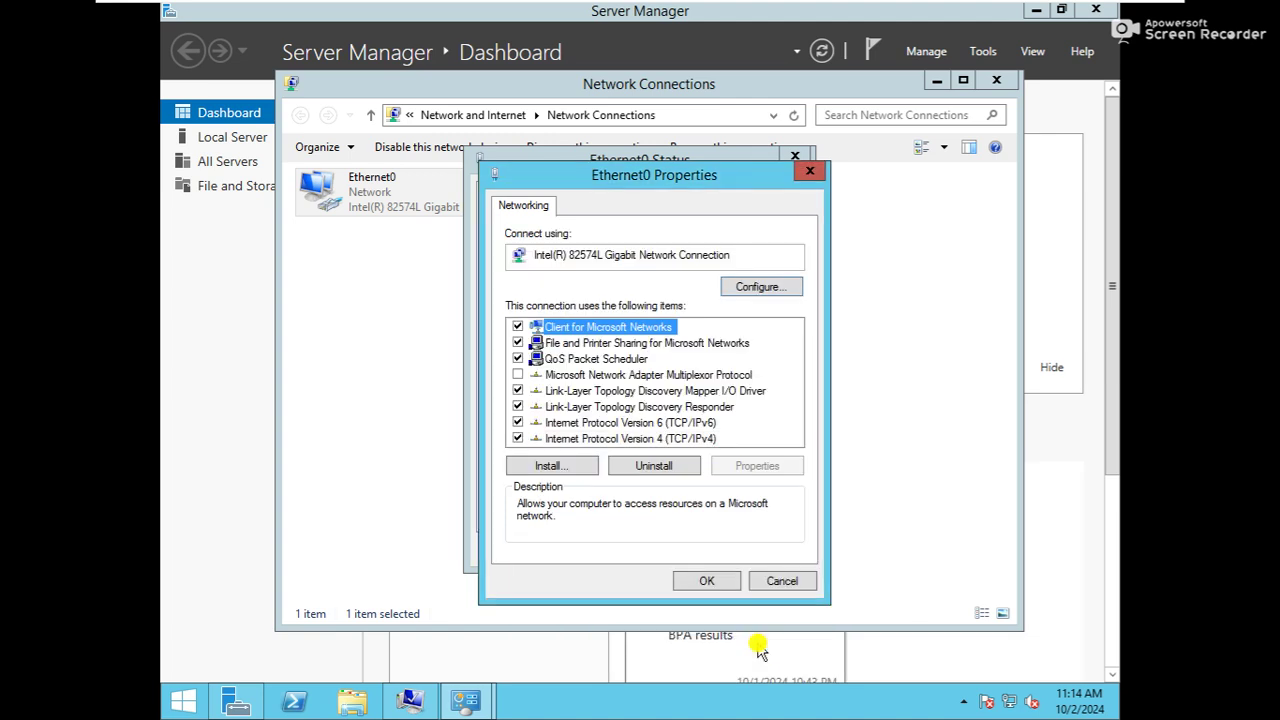
{"action": "left_click", "coordinate": [704, 580]}
{"action": "left_click", "coordinate": [772, 546]}
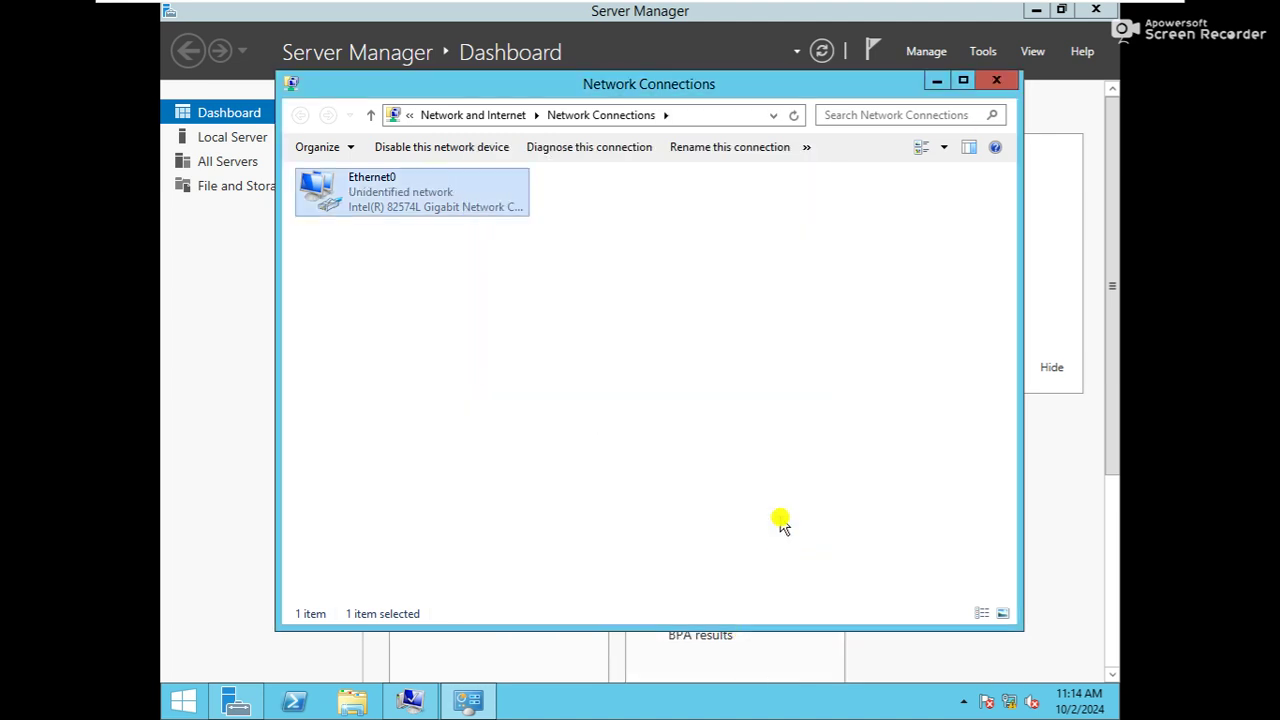
{"action": "left_click", "coordinate": [994, 81]}
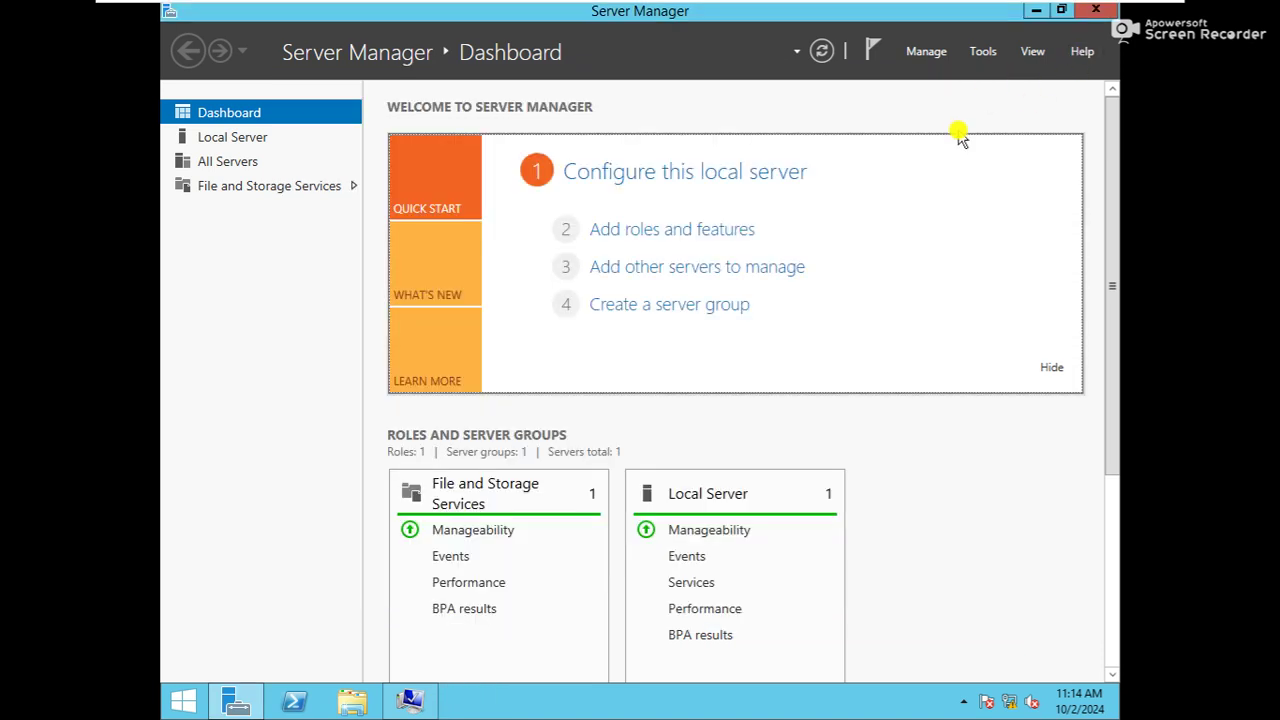
Install the Active Directory Domain Services role and its features on WS-3, allowing automatic restart
{"action": "left_click", "coordinate": [695, 229]}
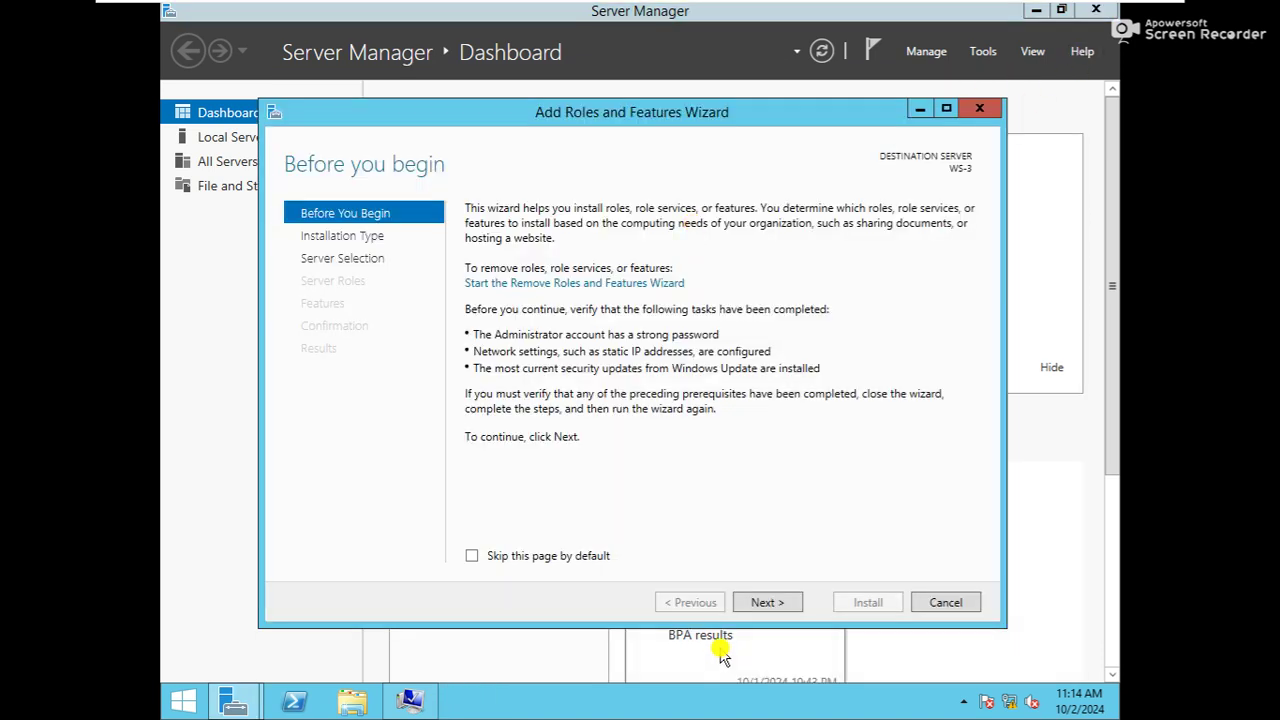
{"action": "left_click", "coordinate": [766, 604]}
{"action": "left_click", "coordinate": [765, 606]}
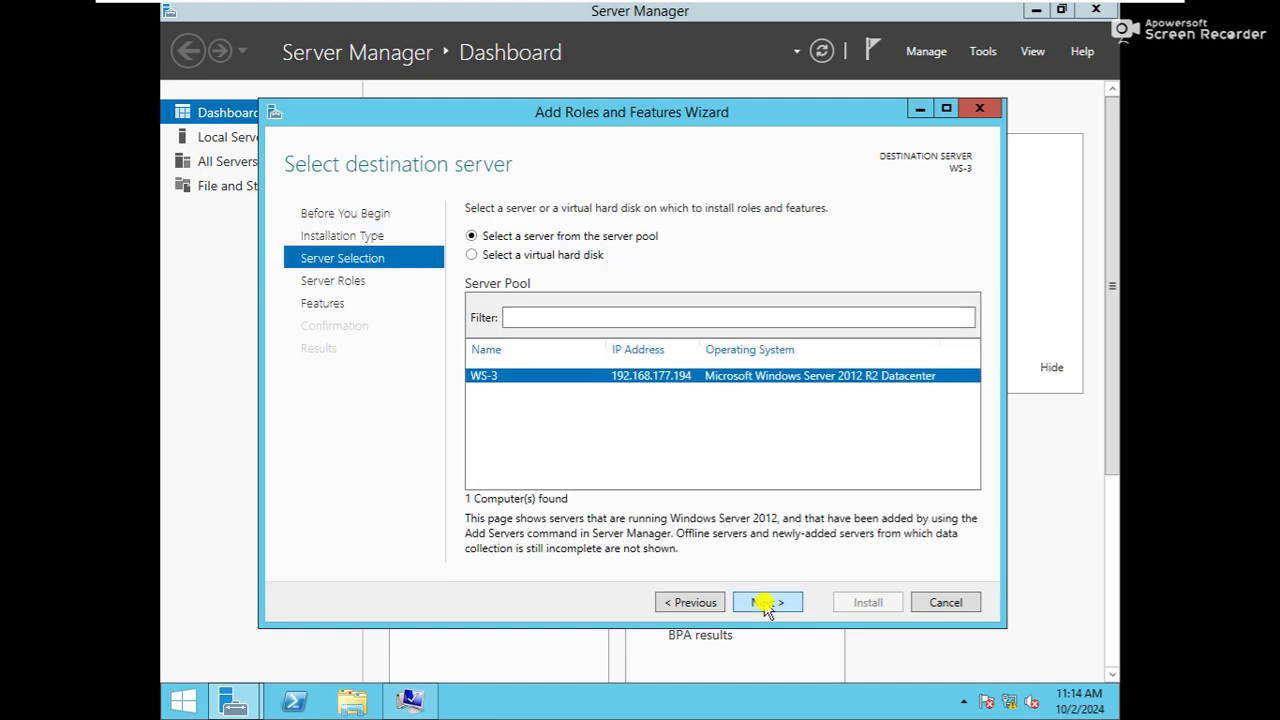
{"action": "left_click", "coordinate": [766, 604]}
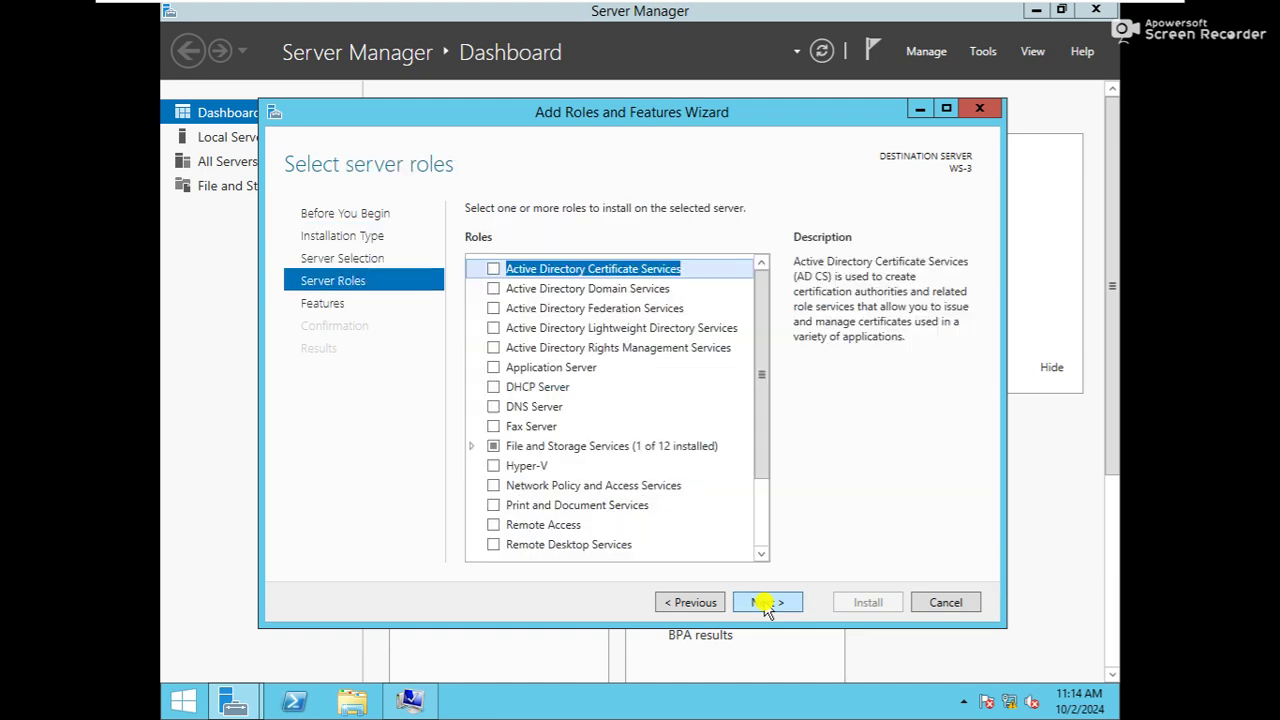
{"action": "left_click", "coordinate": [508, 290]}
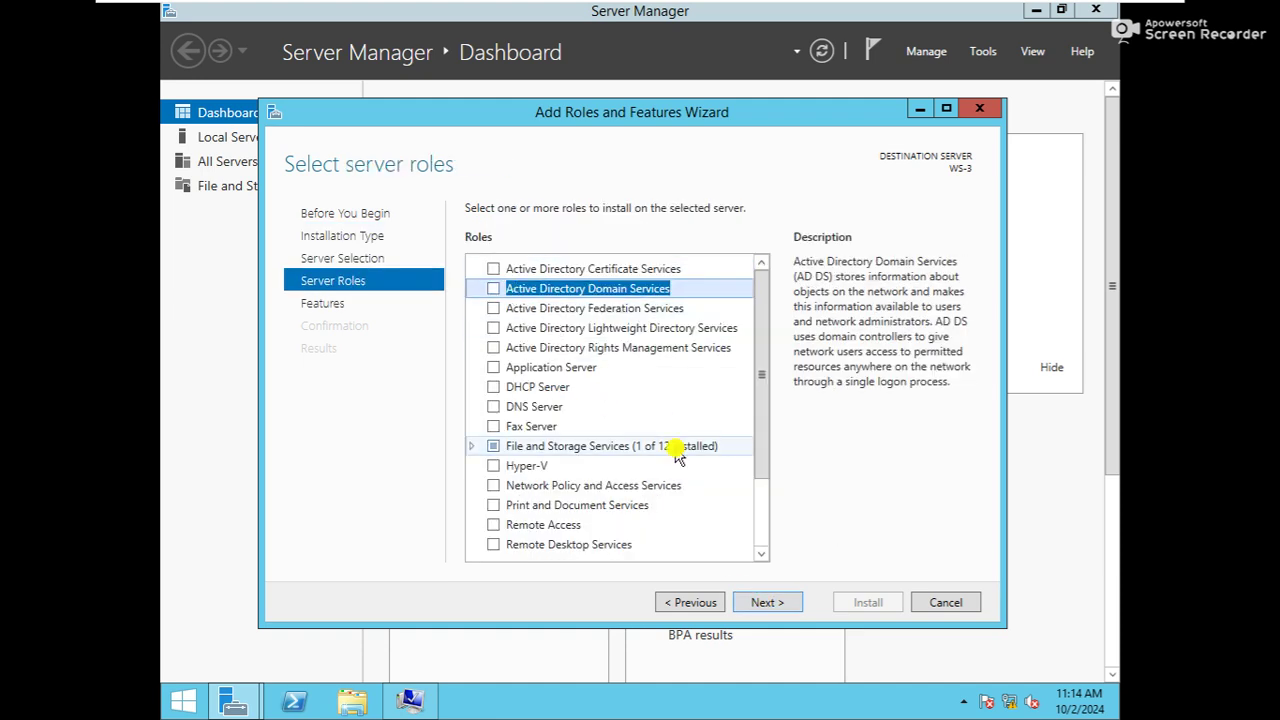
{"action": "left_click", "coordinate": [712, 528]}
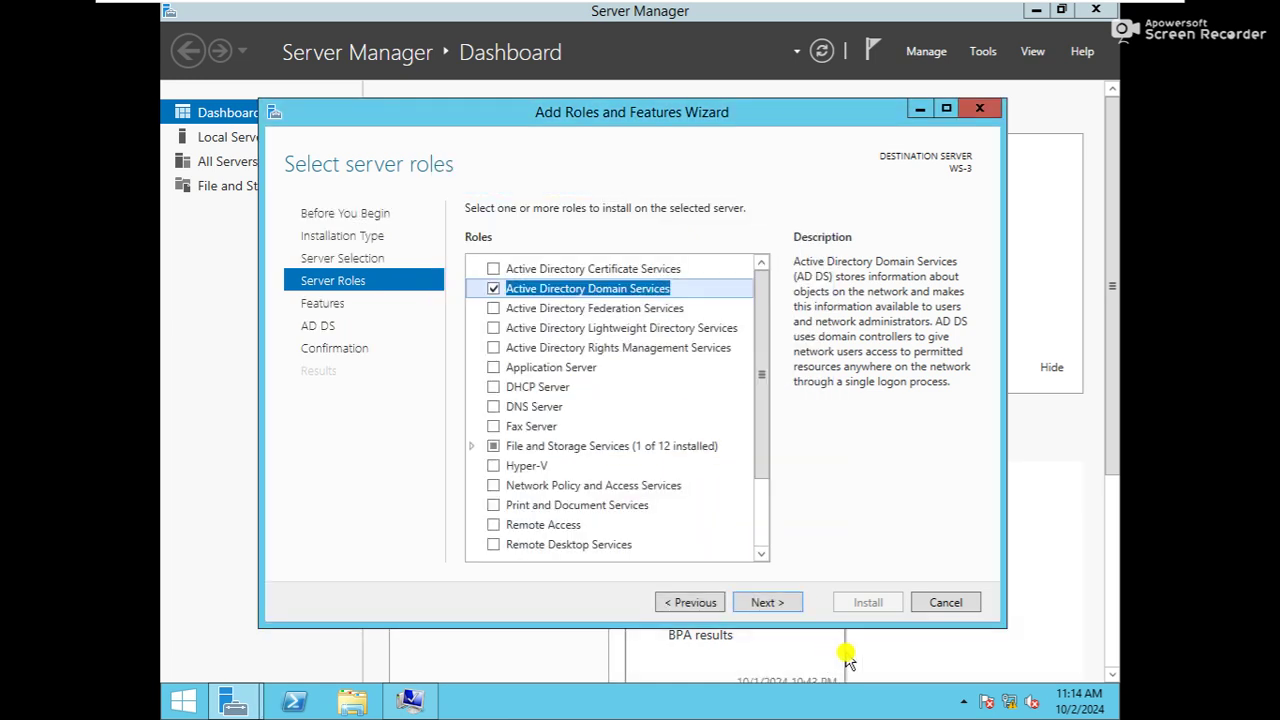
{"action": "left_click", "coordinate": [774, 604]}
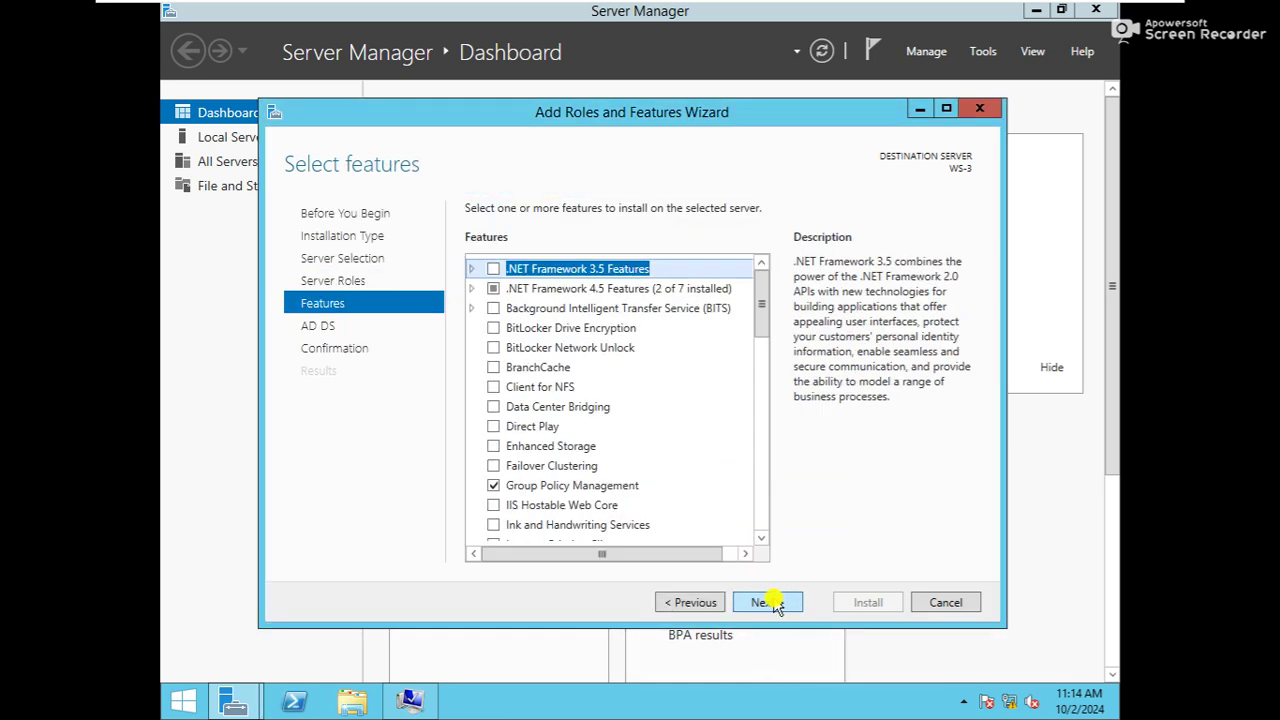
{"action": "left_click", "coordinate": [772, 602]}
{"action": "left_click", "coordinate": [772, 602]}
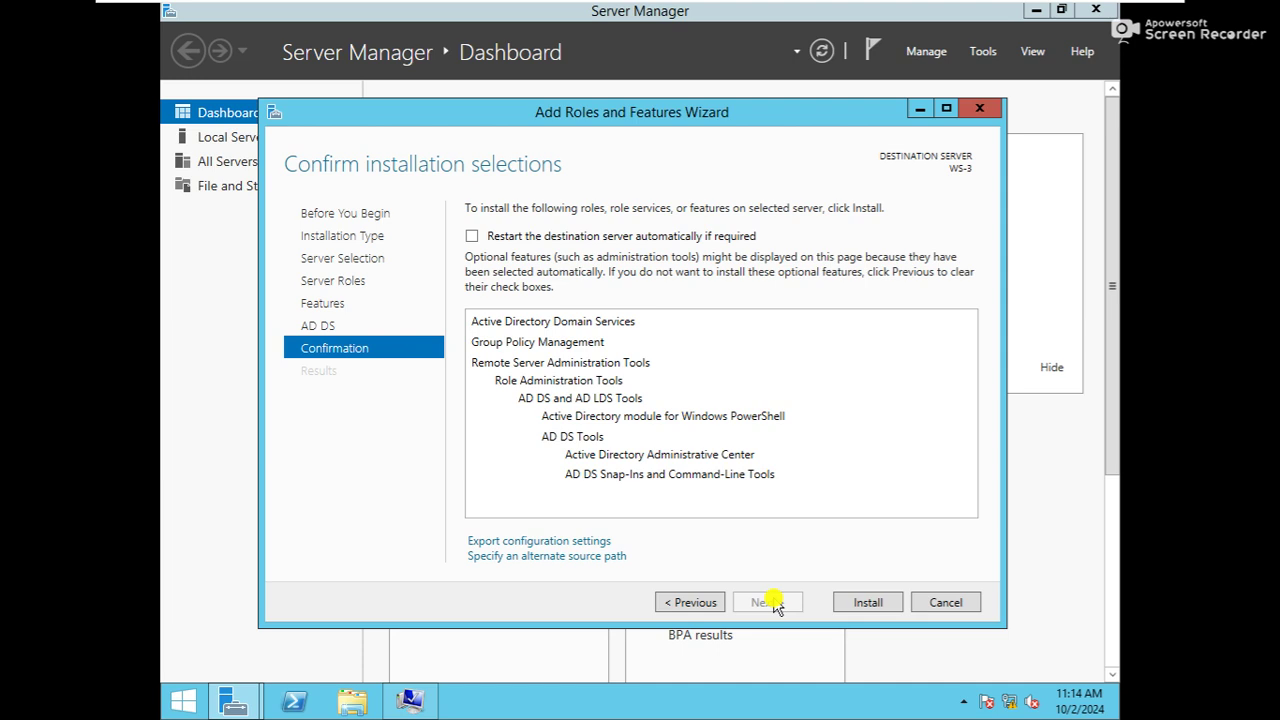
{"action": "left_click", "coordinate": [566, 240]}
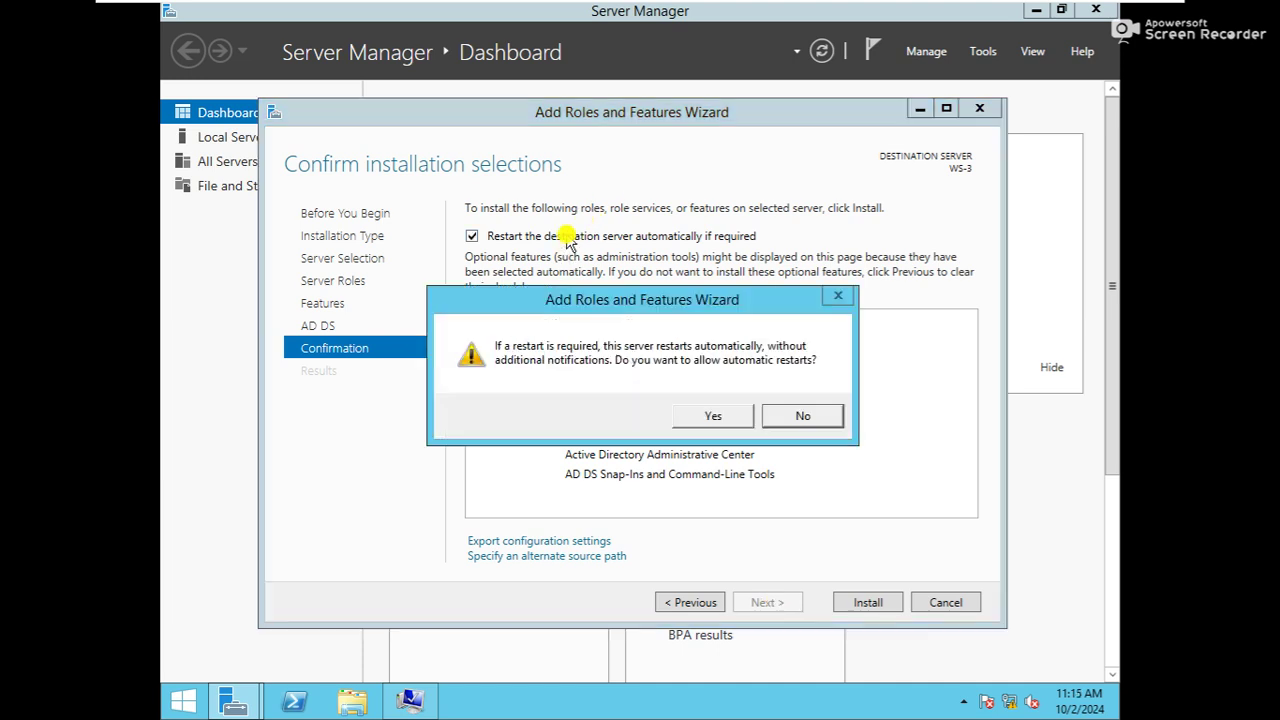
{"action": "left_click", "coordinate": [710, 416]}
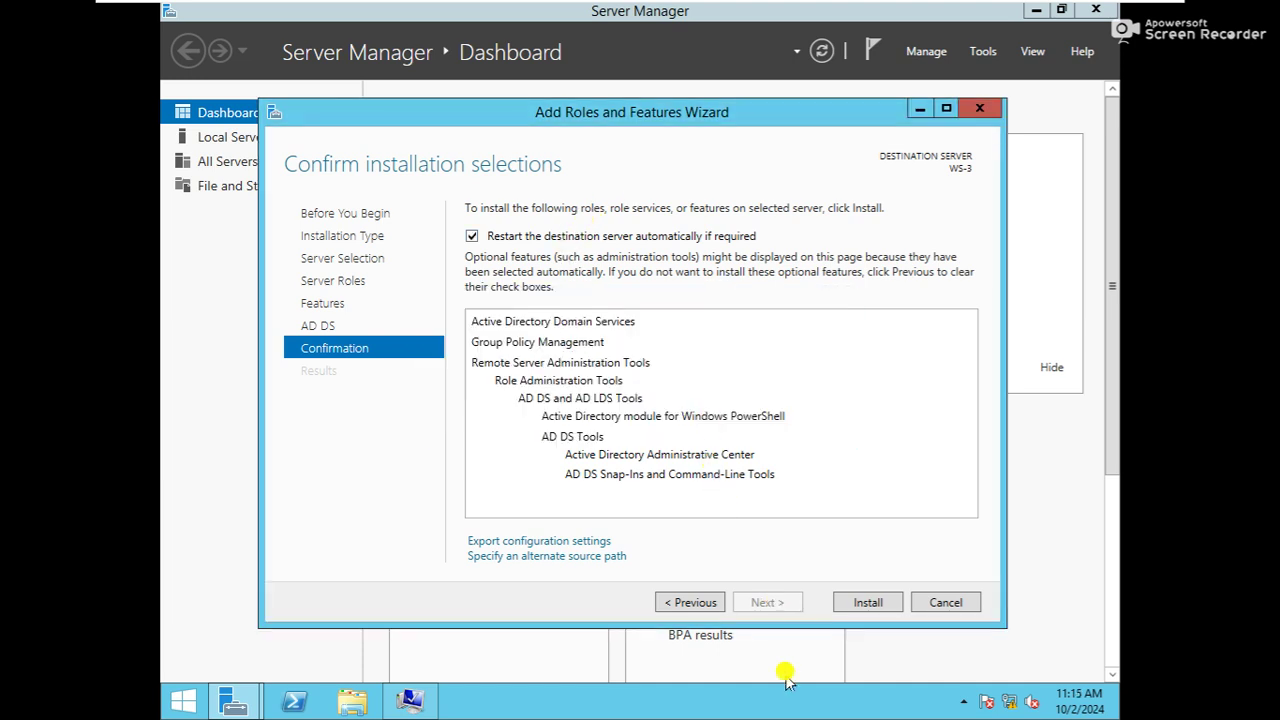
{"action": "left_click", "coordinate": [857, 610]}
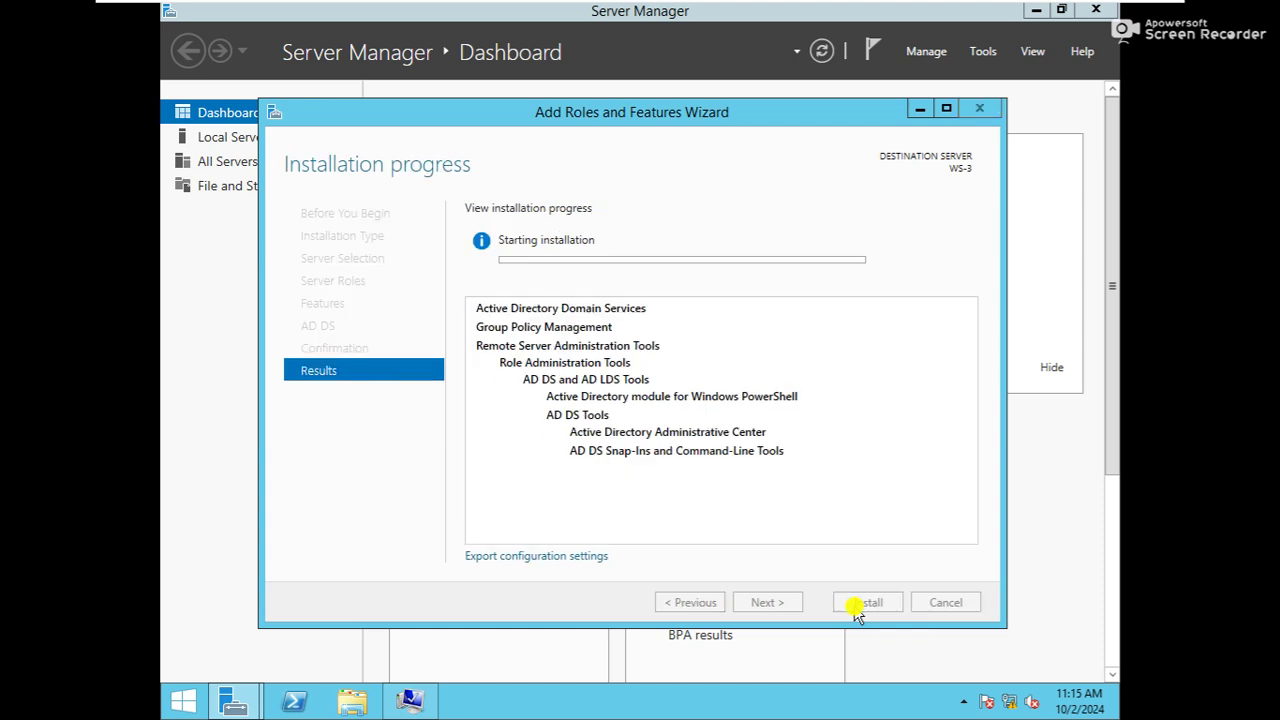
Reposition and resize the installation wizard window while AD DS installs
{"action": "left_click_drag", "start_coordinate": [750, 115], "coordinate": [781, 128]}
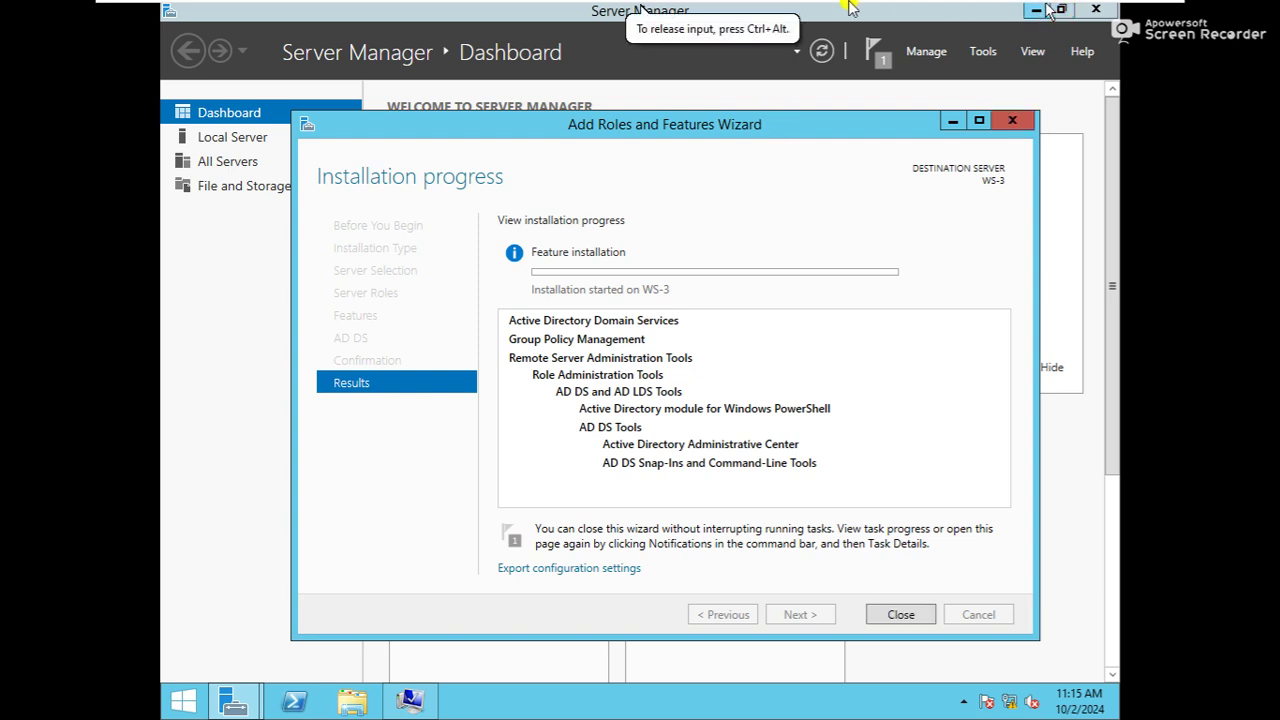
{"action": "mouse_move", "coordinate": [848, 12]}
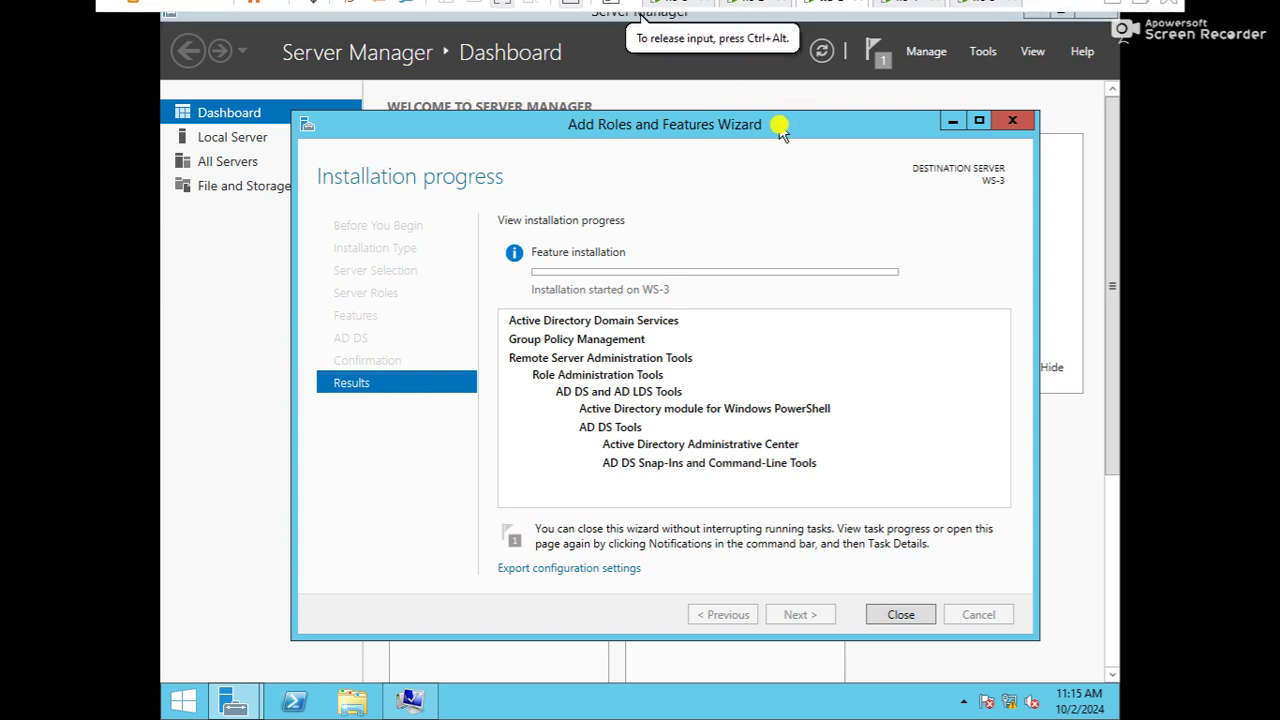
{"action": "left_click_drag", "start_coordinate": [780, 133], "coordinate": [822, 121]}
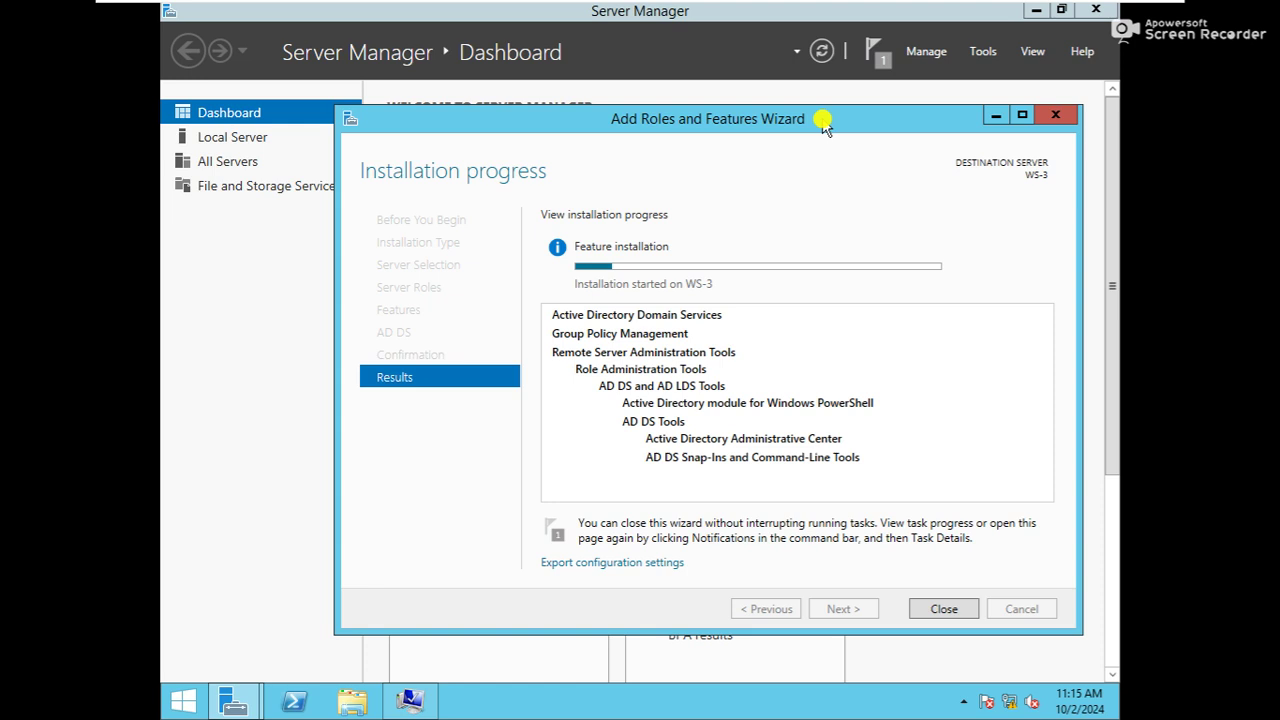
{"action": "right_click", "coordinate": [823, 122]}
{"action": "left_click", "coordinate": [820, 121]}
{"action": "double_click", "coordinate": [808, 118]}
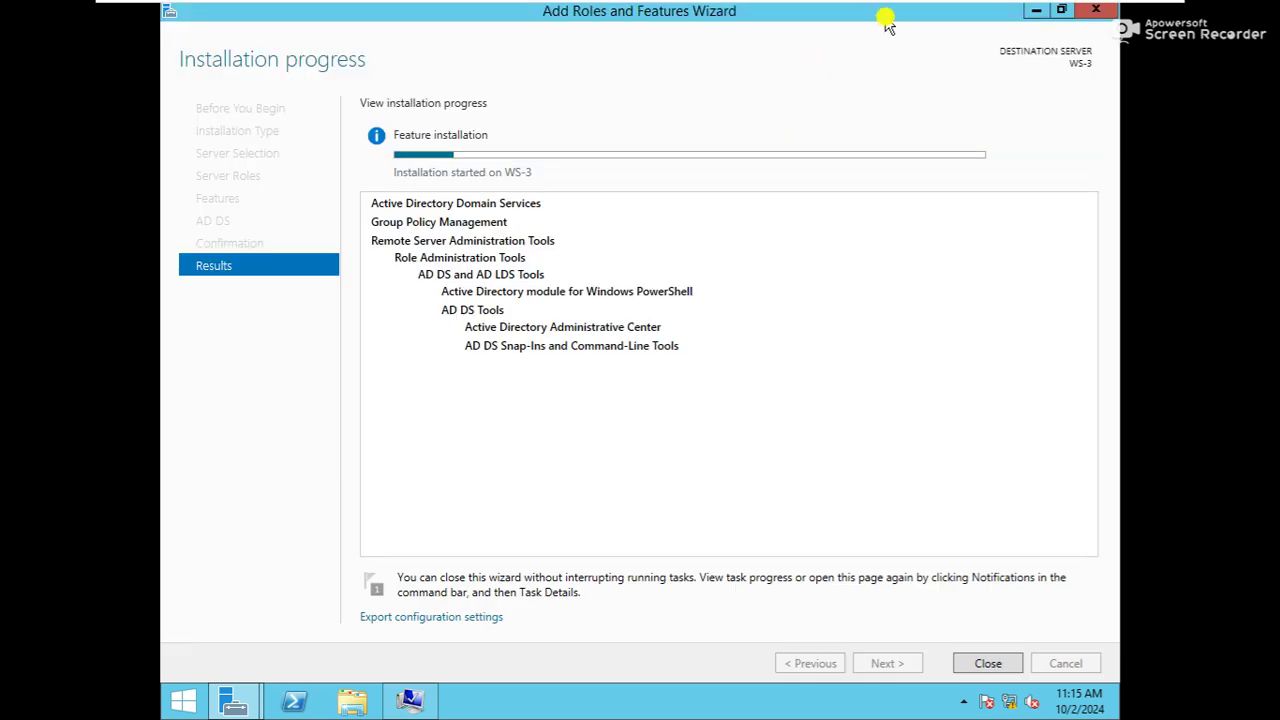
{"action": "double_click", "coordinate": [880, 20]}
{"action": "left_click_drag", "start_coordinate": [829, 117], "coordinate": [793, 120]}
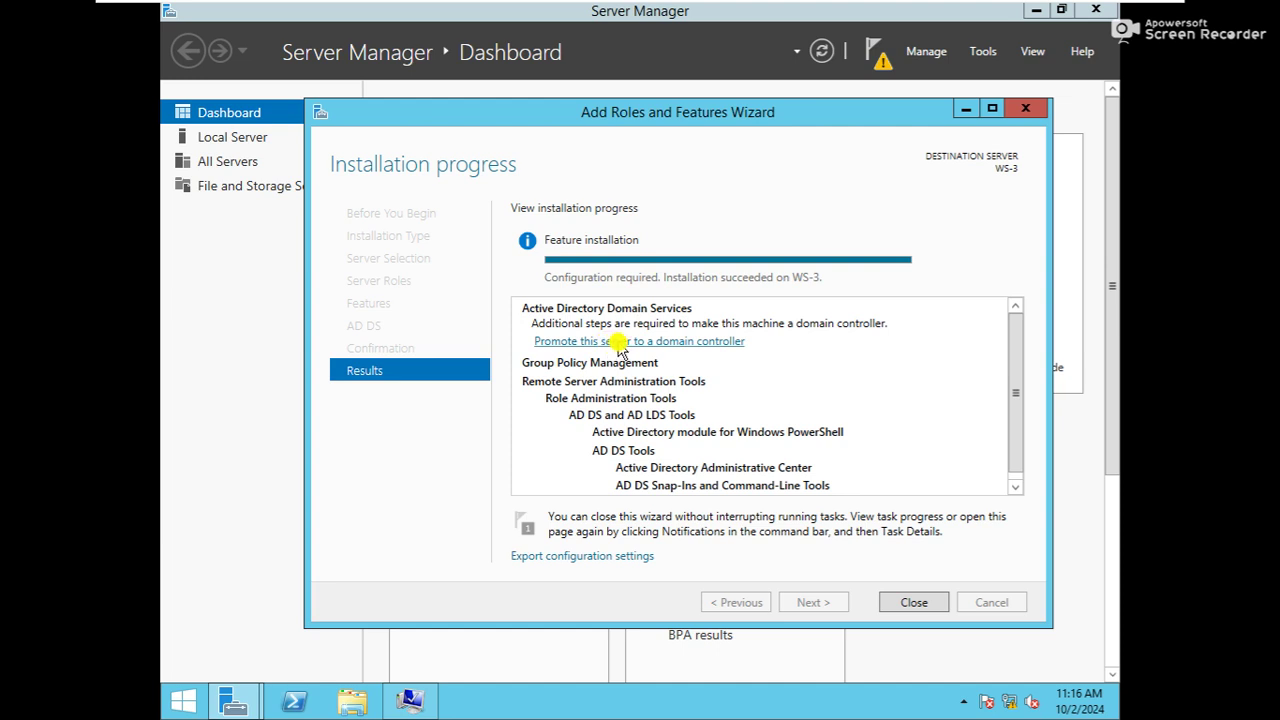
Start promoting the server, adding a new Child Domain to the existing forest
{"action": "left_click", "coordinate": [622, 346]}
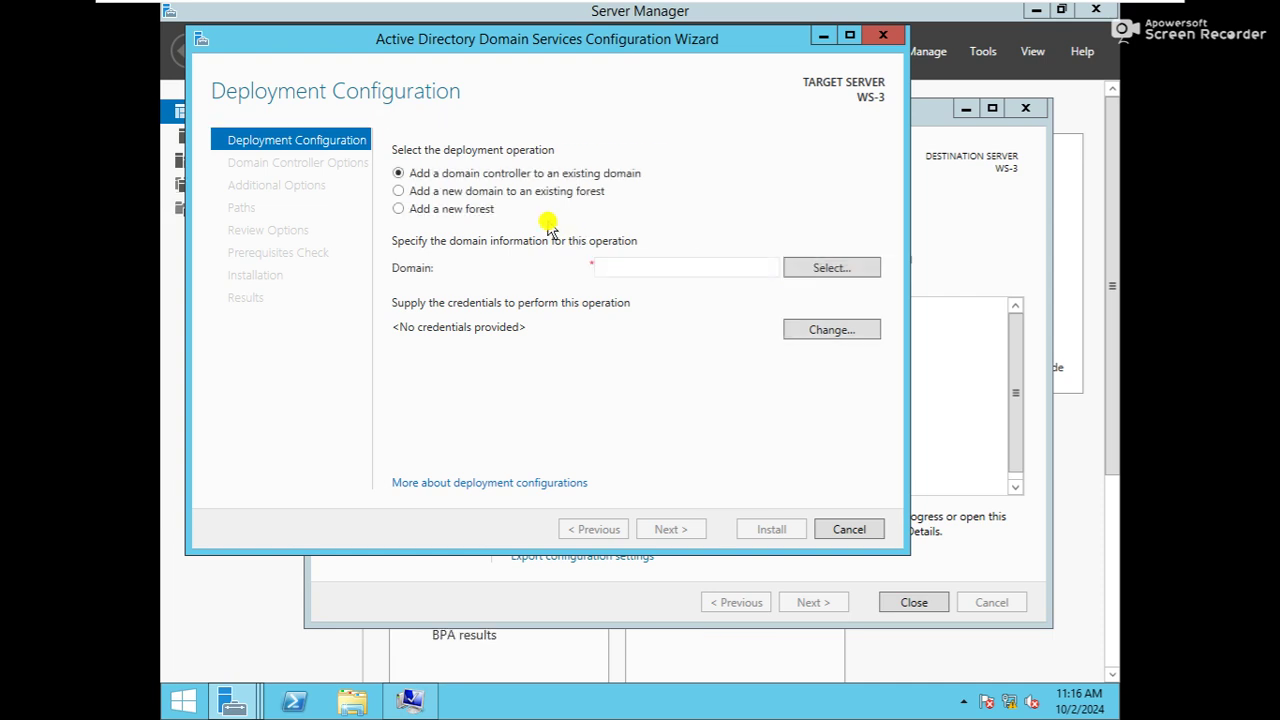
{"action": "left_click_drag", "start_coordinate": [481, 49], "coordinate": [519, 63]}
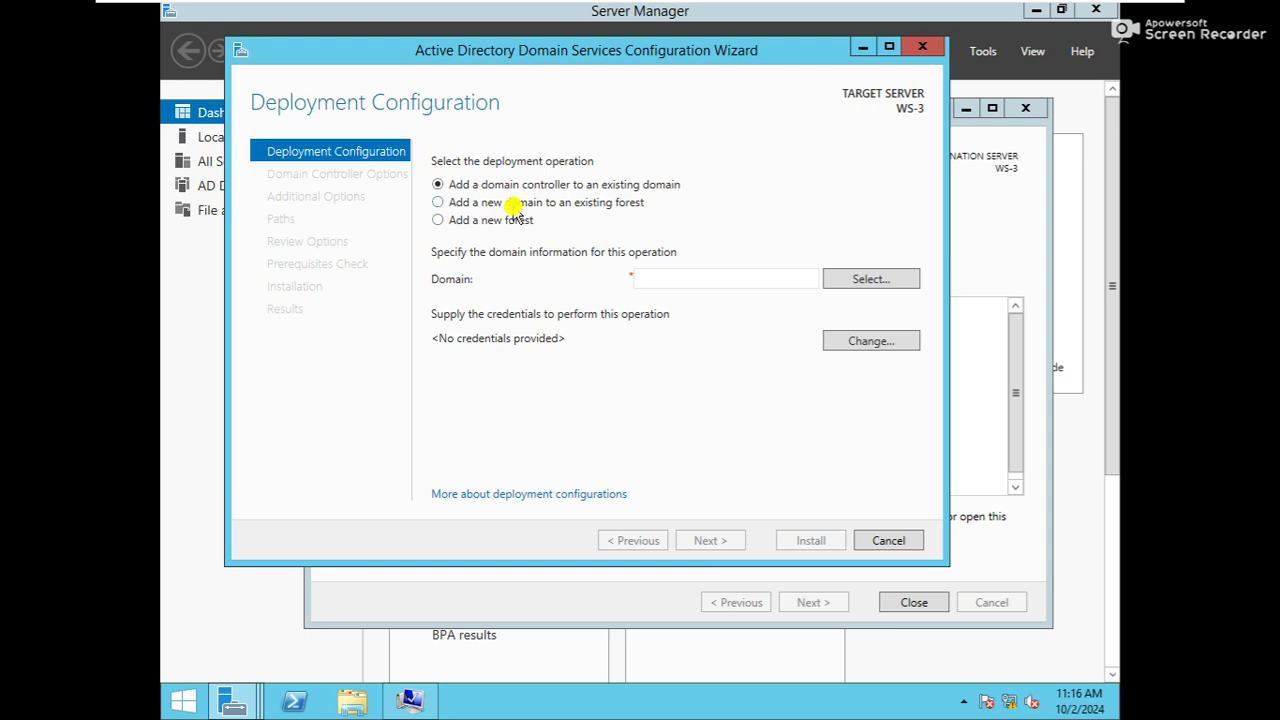
{"action": "left_click", "coordinate": [515, 204]}
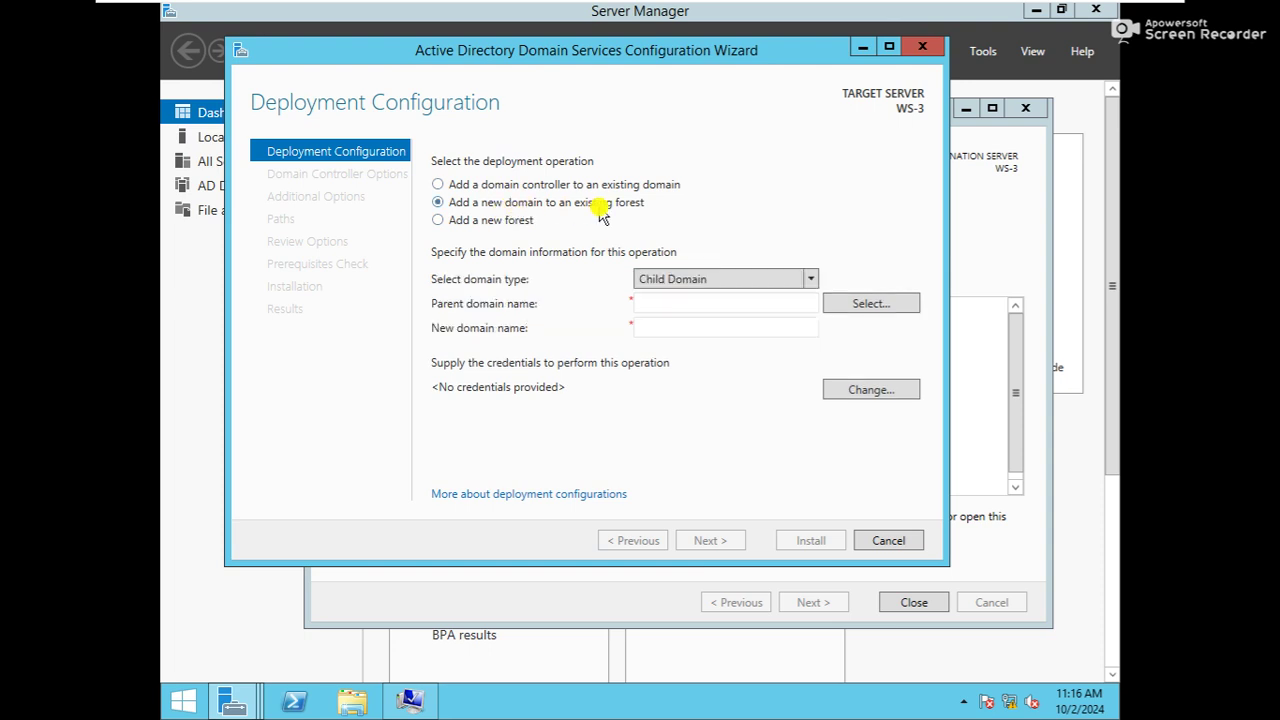
{"action": "left_click", "coordinate": [700, 281]}
{"action": "left_click", "coordinate": [700, 281]}
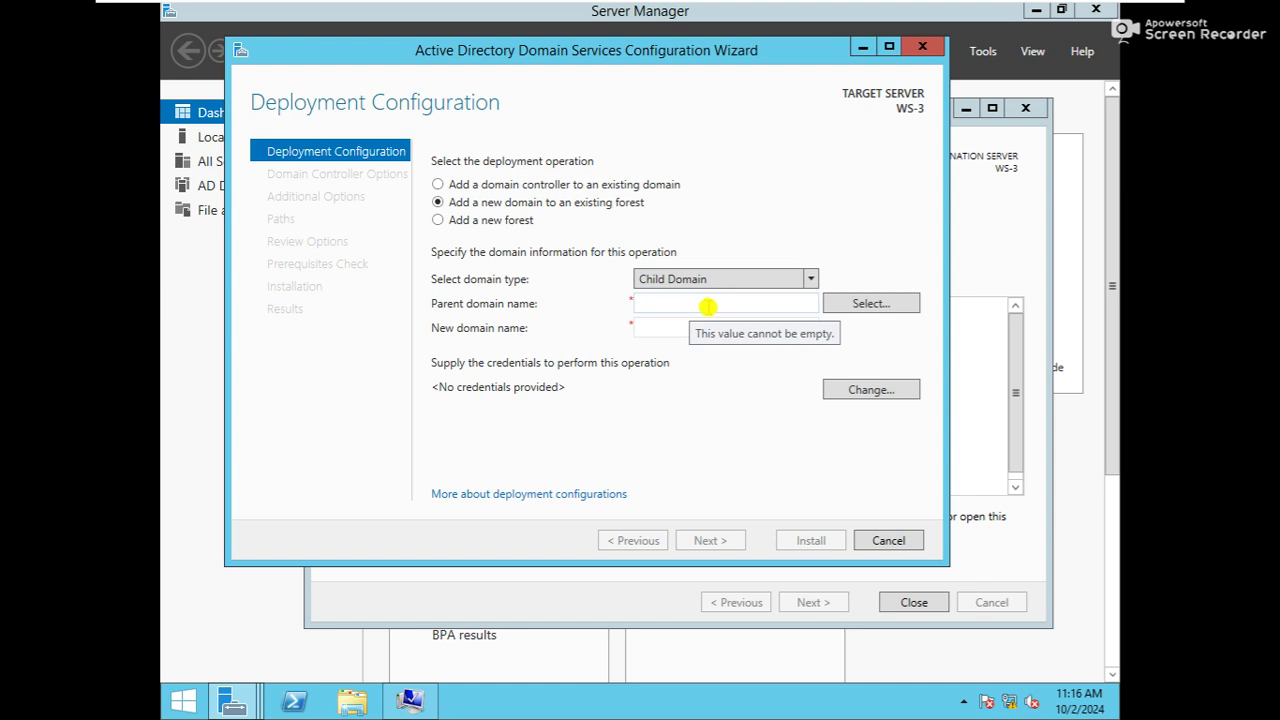
{"action": "left_click", "coordinate": [710, 307]}
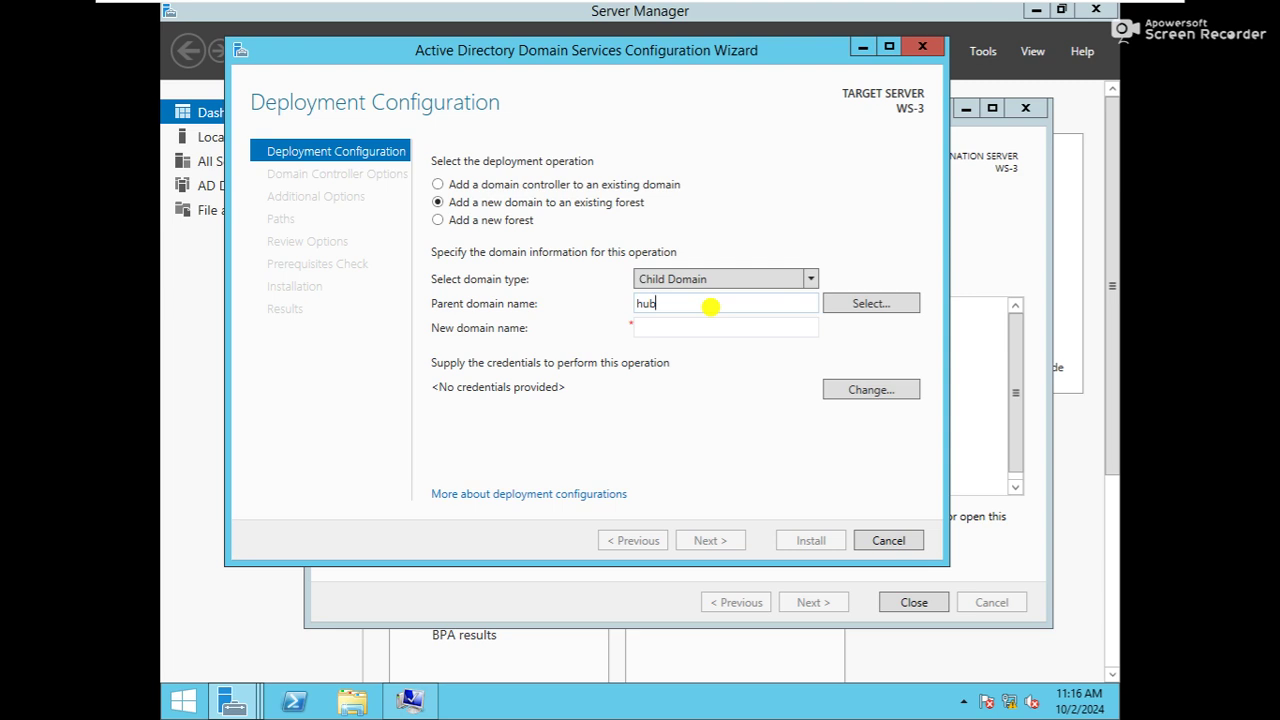
Browse the forest's domains, supplying the hubnettech.net domain administrator's user name and password
{"action": "left_click", "coordinate": [866, 305]}
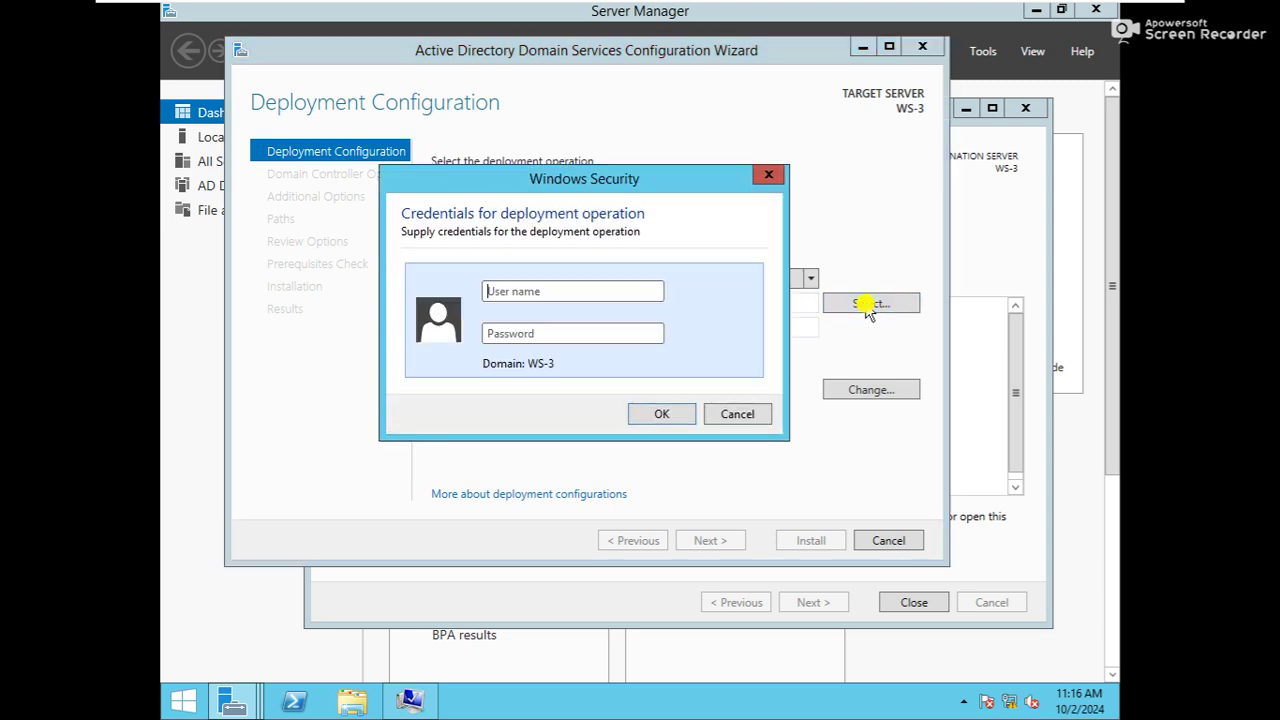
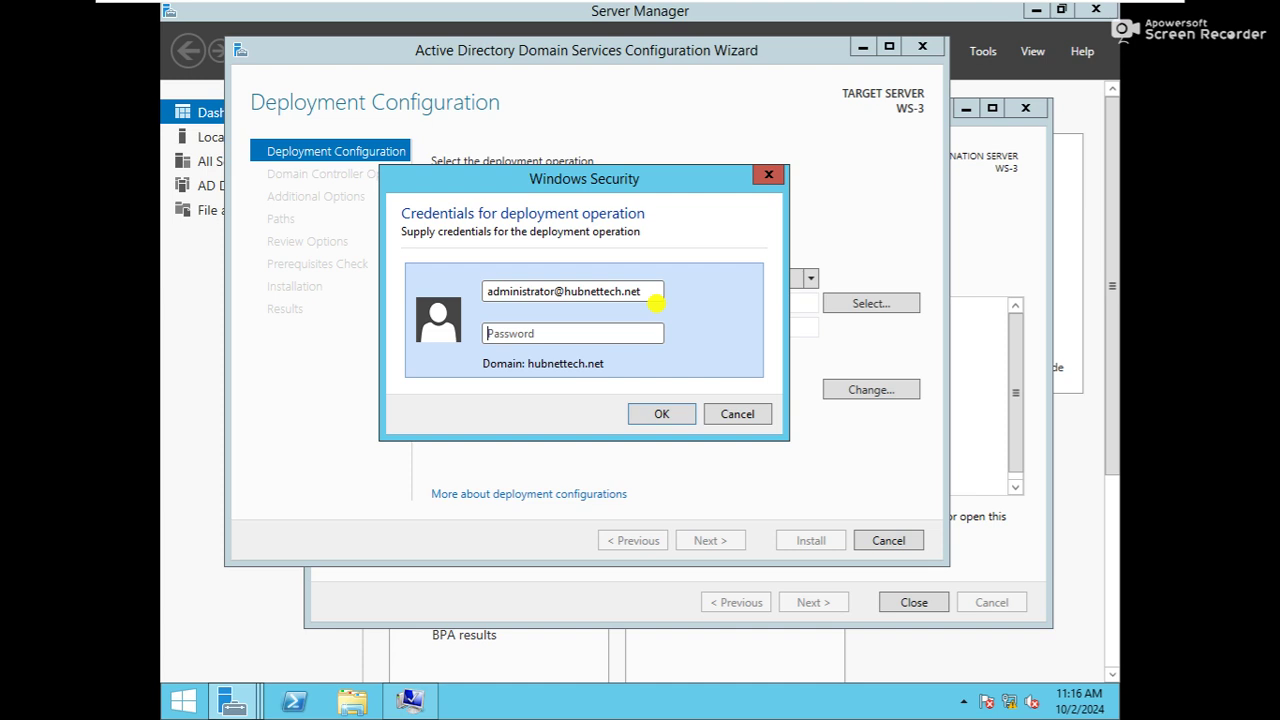
{"action": "key", "text": "Tab"}
{"action": "type", "text": "••"}
{"action": "left_click", "coordinate": [655, 414]}
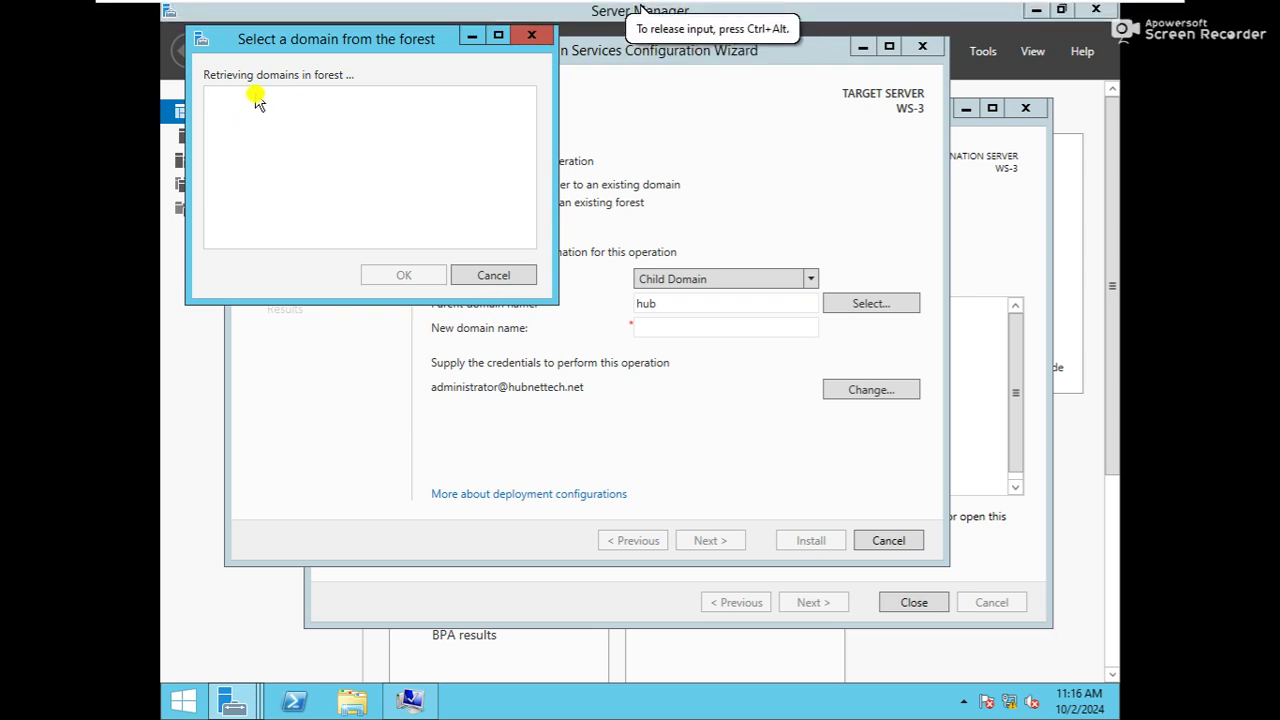
Ping 192.168.100.1 from the Run box to test connectivity
{"action": "left_click_drag", "start_coordinate": [300, 46], "coordinate": [315, 87]}
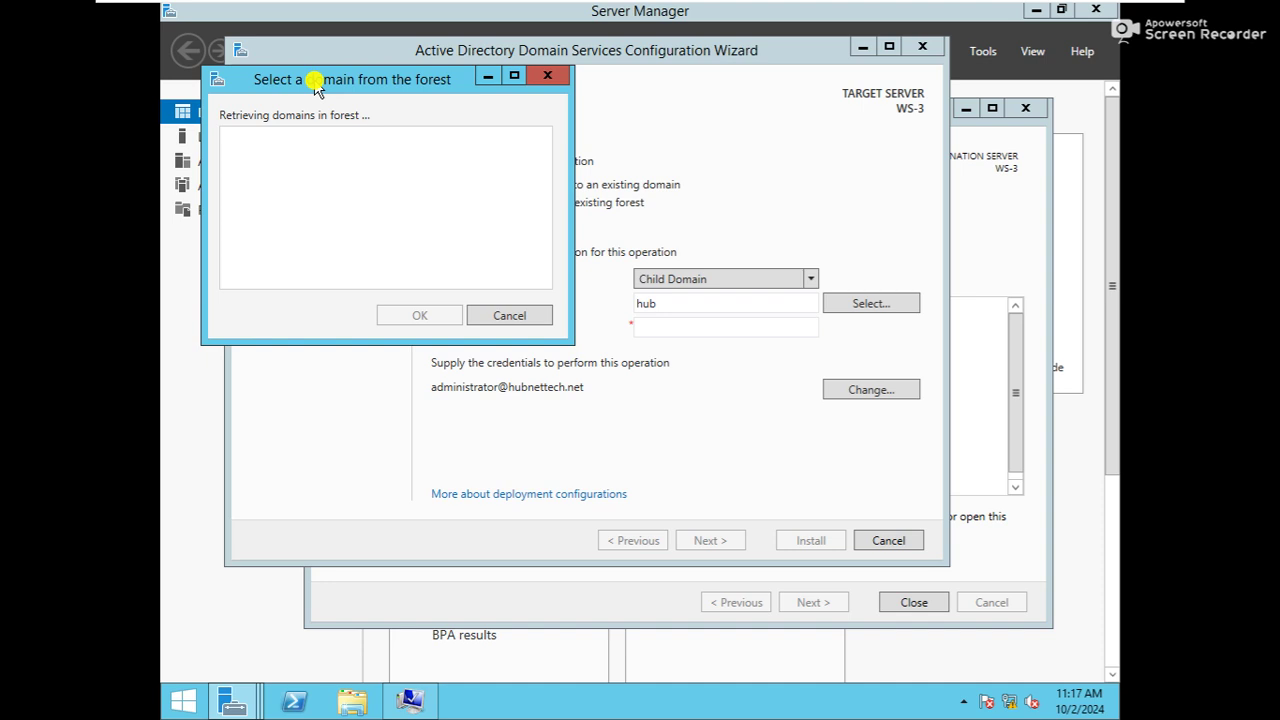
{"action": "key", "text": "super+r"}
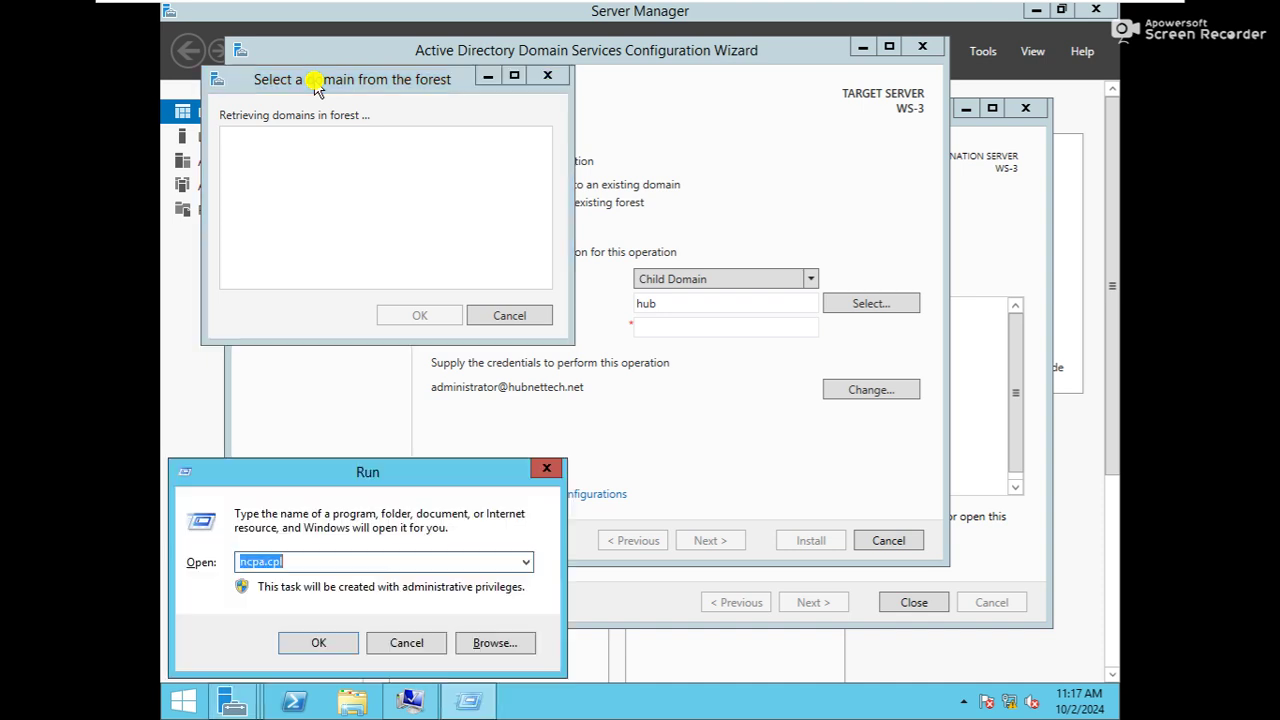
{"action": "type", "text": "p"}
{"action": "key", "text": "Return"}
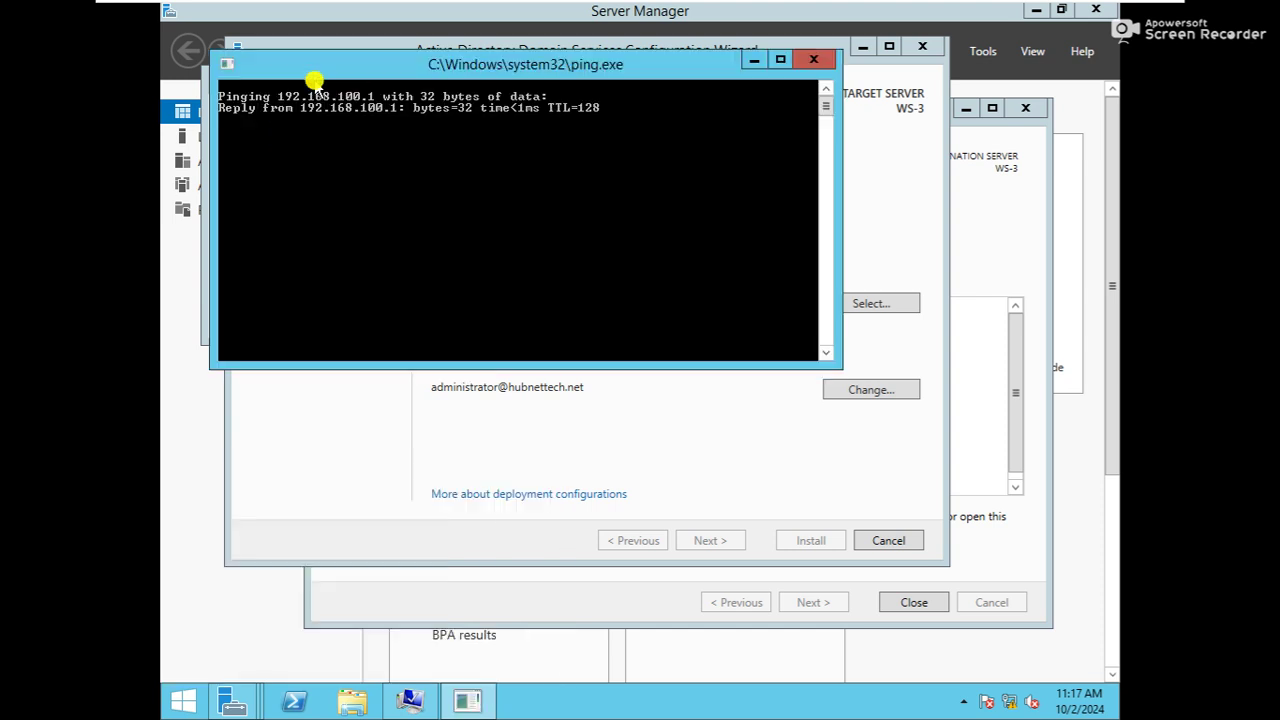
{"action": "left_click", "coordinate": [814, 60]}
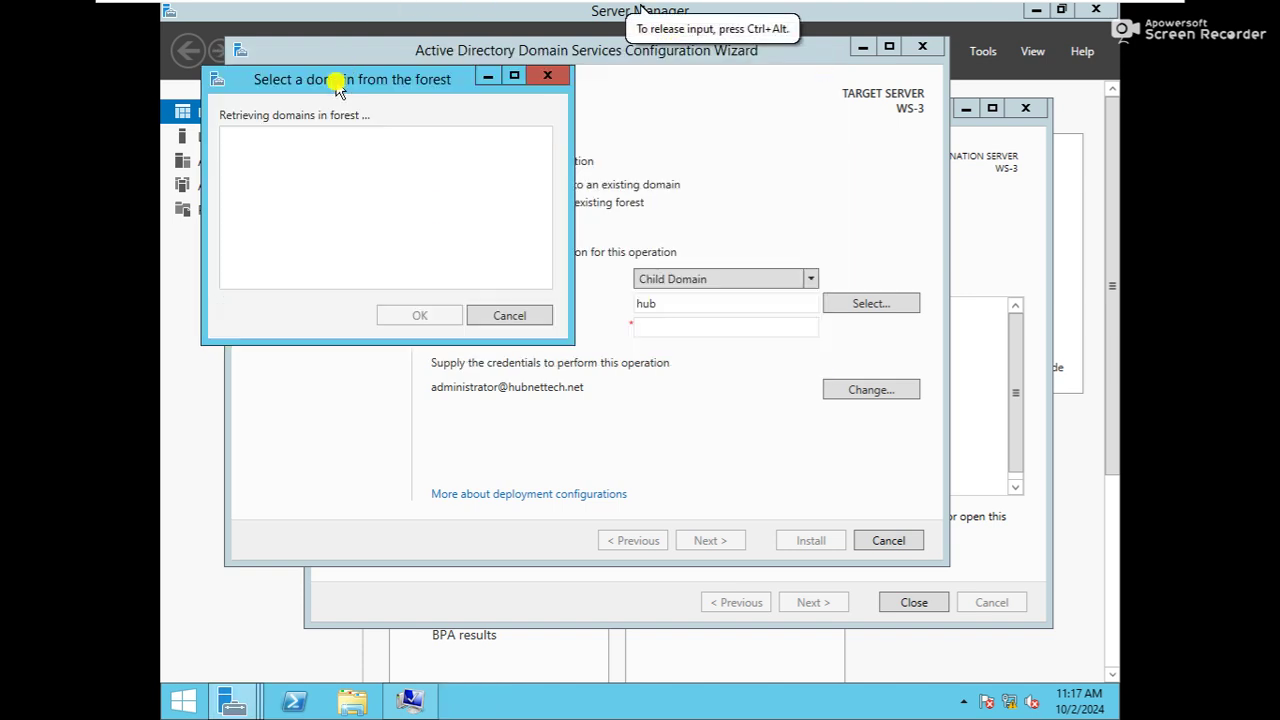
Inspect Ethernet0's network connection details via ncpa.cpl
{"action": "left_click_drag", "start_coordinate": [338, 86], "coordinate": [382, 118]}
{"action": "key", "text": "super+r"}
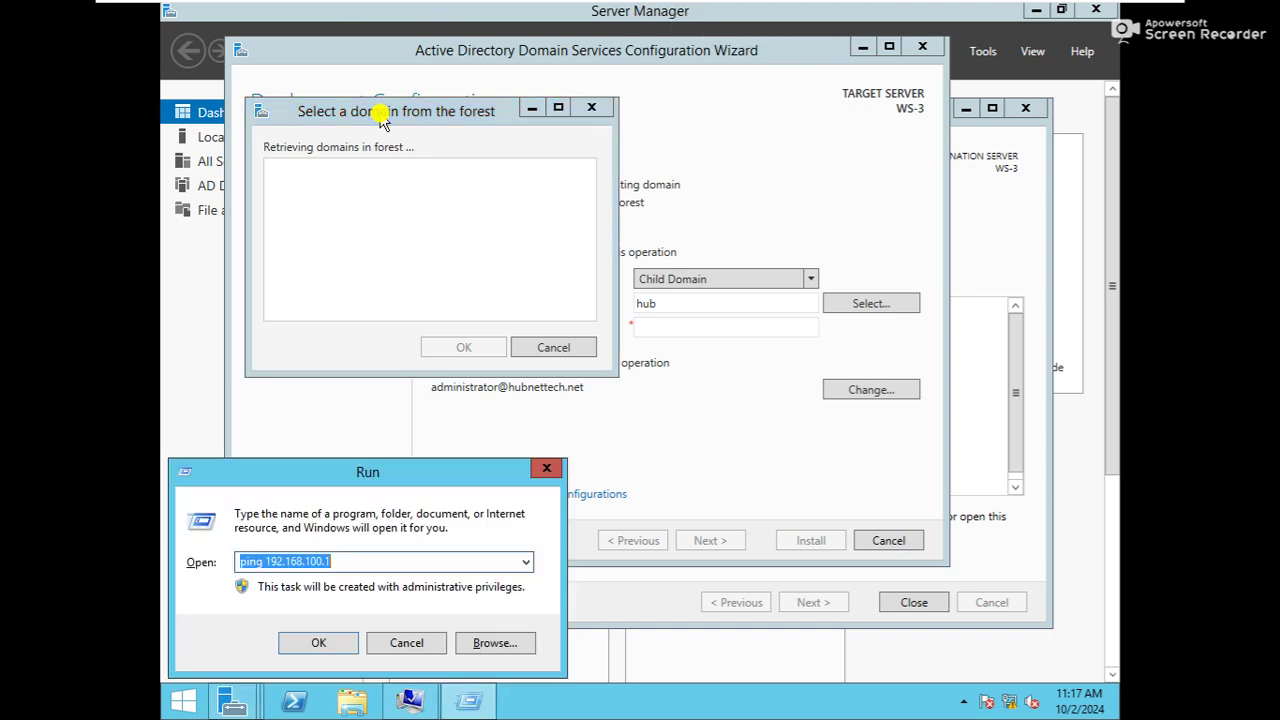
{"action": "type", "text": "ncpa"}
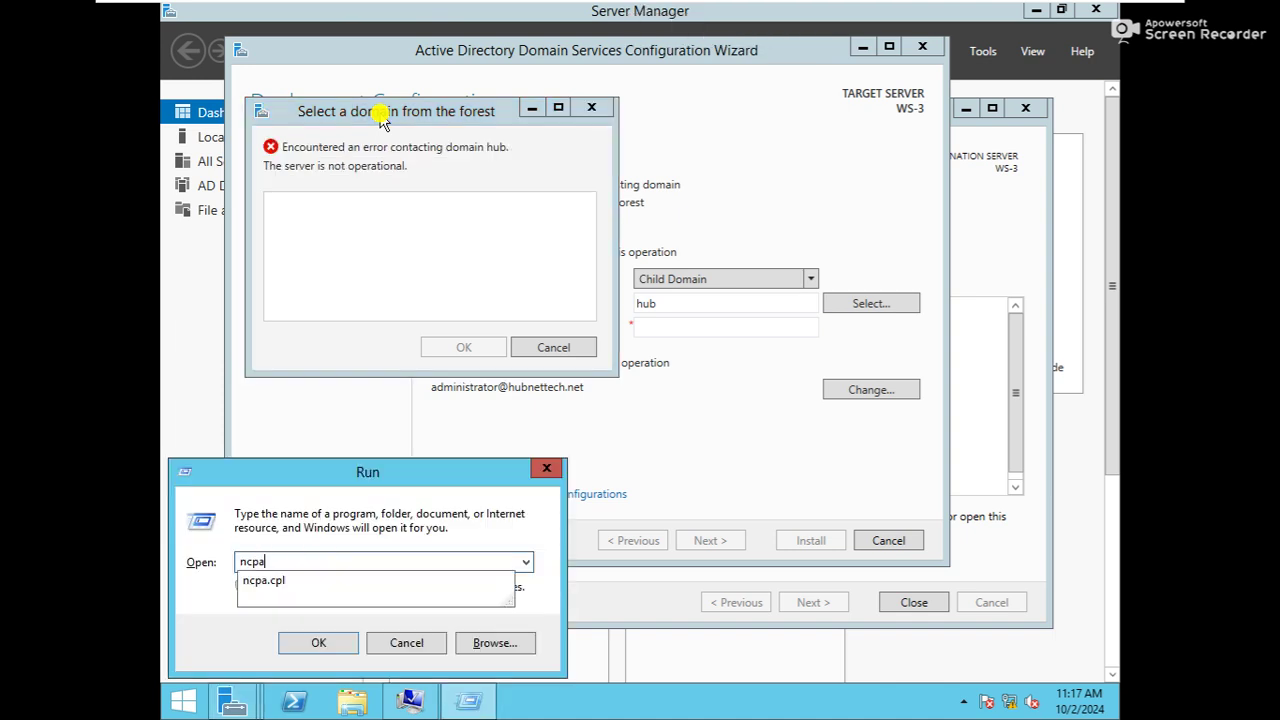
{"action": "type", "text": ".cpl"}
{"action": "key", "text": "Return"}
{"action": "left_click", "coordinate": [428, 197]}
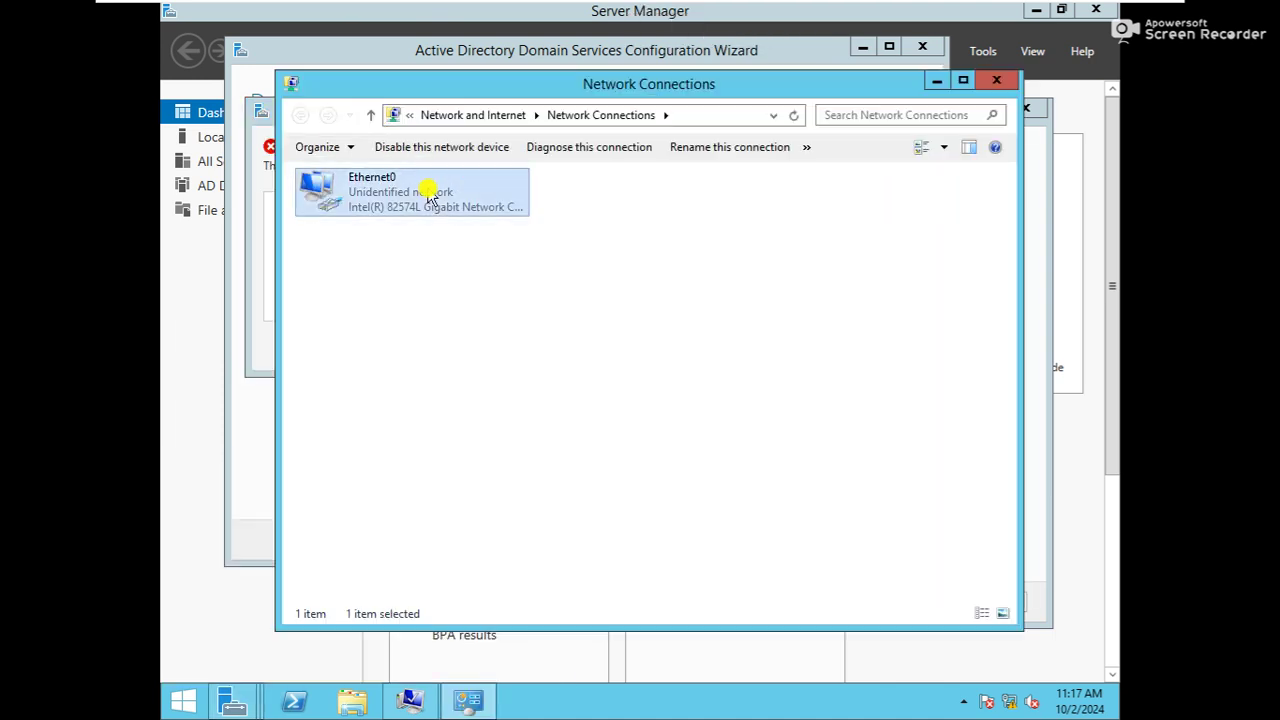
{"action": "double_click", "coordinate": [428, 197]}
{"action": "left_click", "coordinate": [536, 345]}
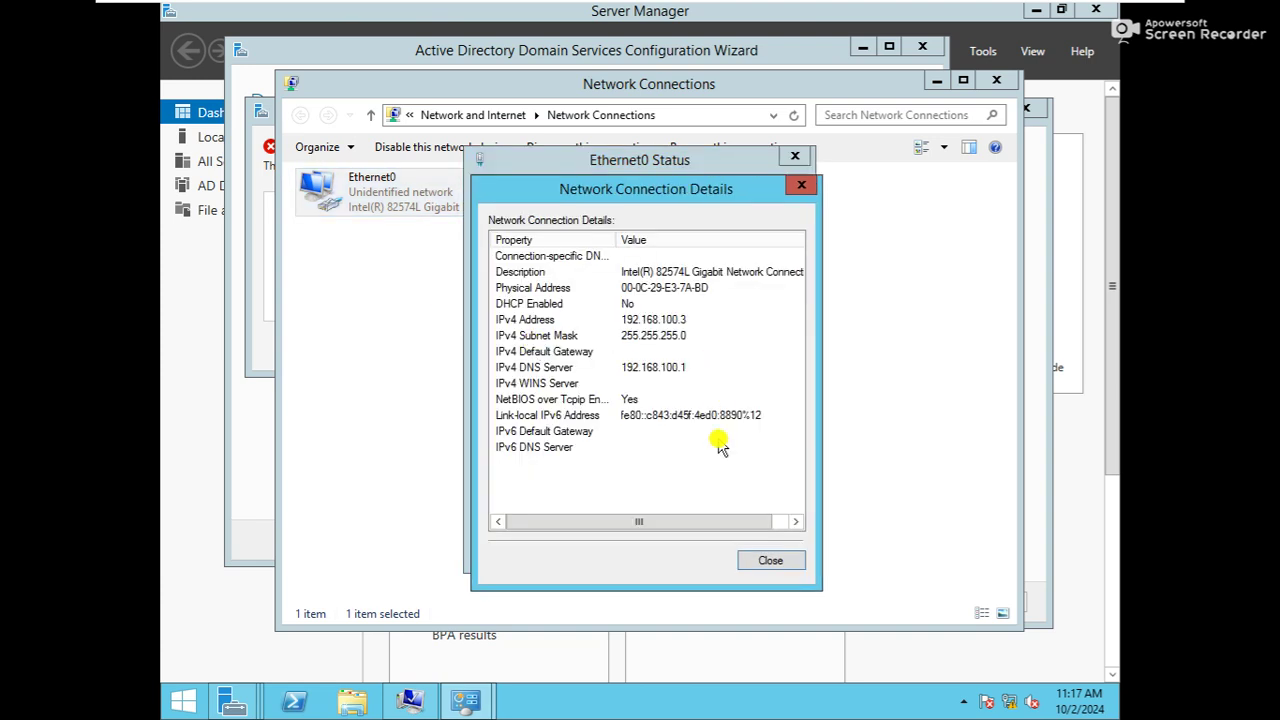
{"action": "left_click", "coordinate": [768, 560]}
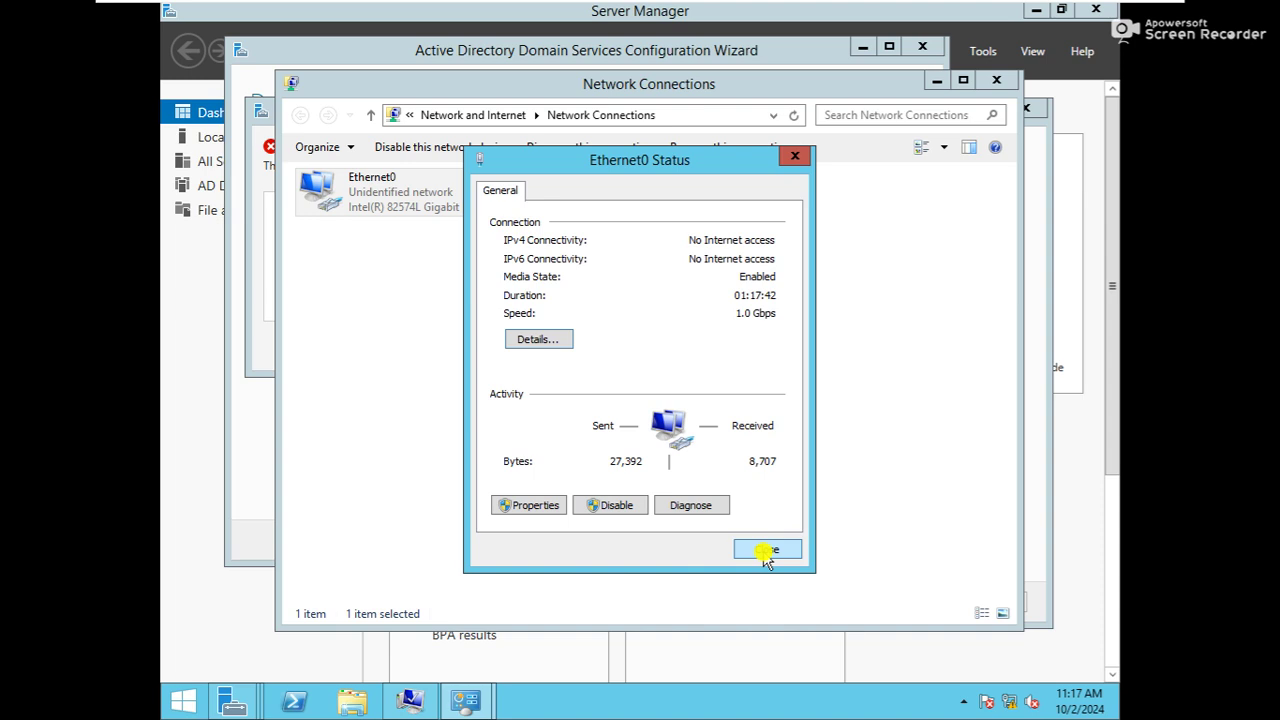
Verify Ethernet0's preferred DNS is 192.168.100.1, close the windows and dismiss the failed lookup
{"action": "left_click", "coordinate": [528, 503]}
{"action": "double_click", "coordinate": [605, 438]}
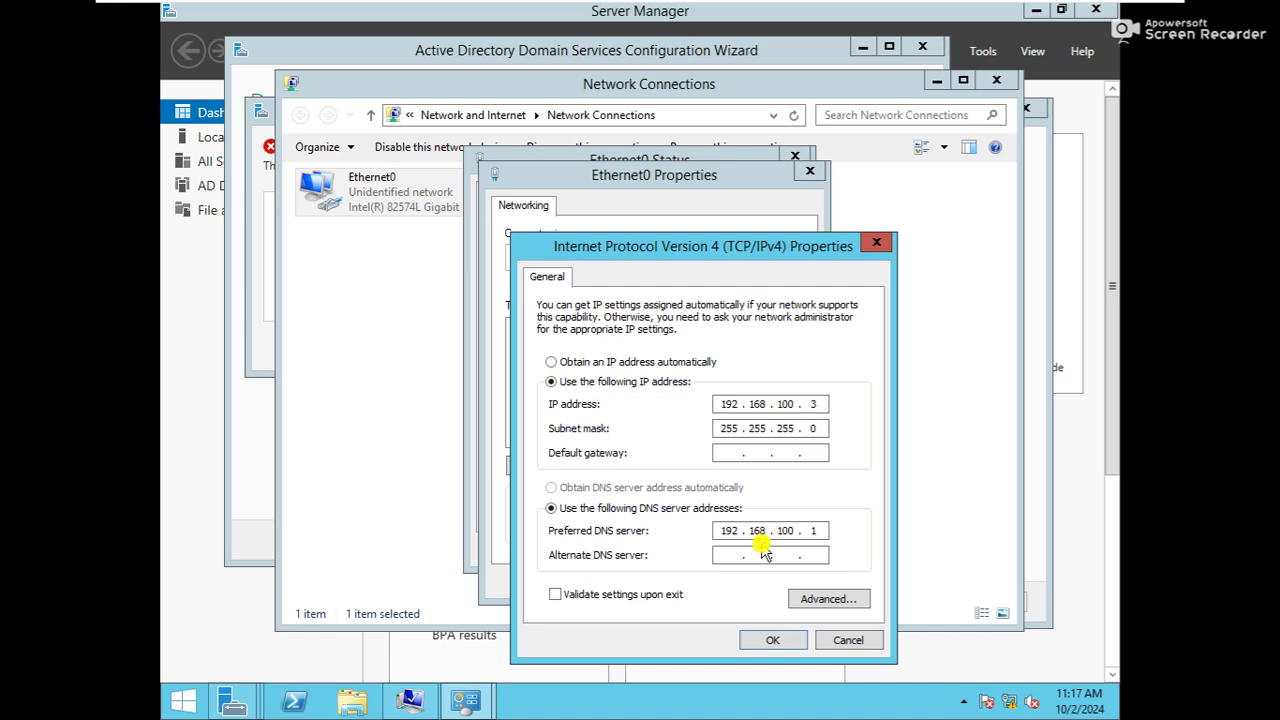
{"action": "left_click", "coordinate": [766, 643]}
{"action": "left_click", "coordinate": [715, 583]}
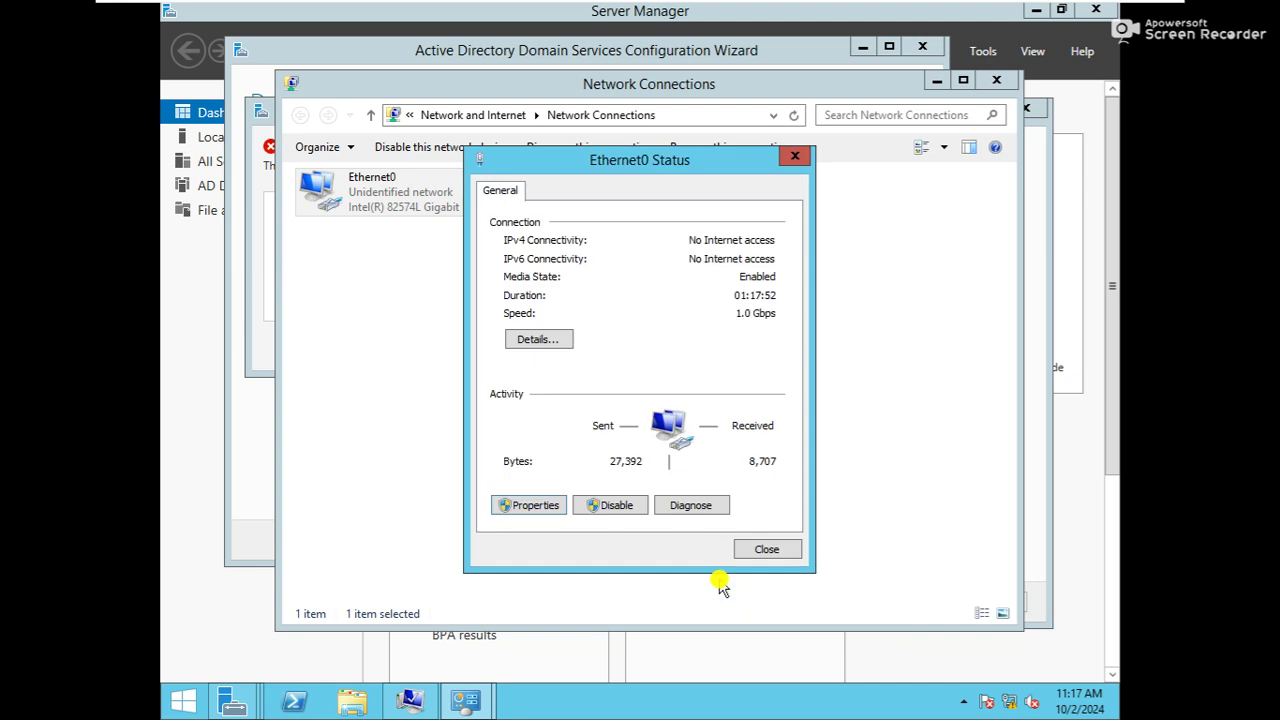
{"action": "left_click", "coordinate": [767, 549]}
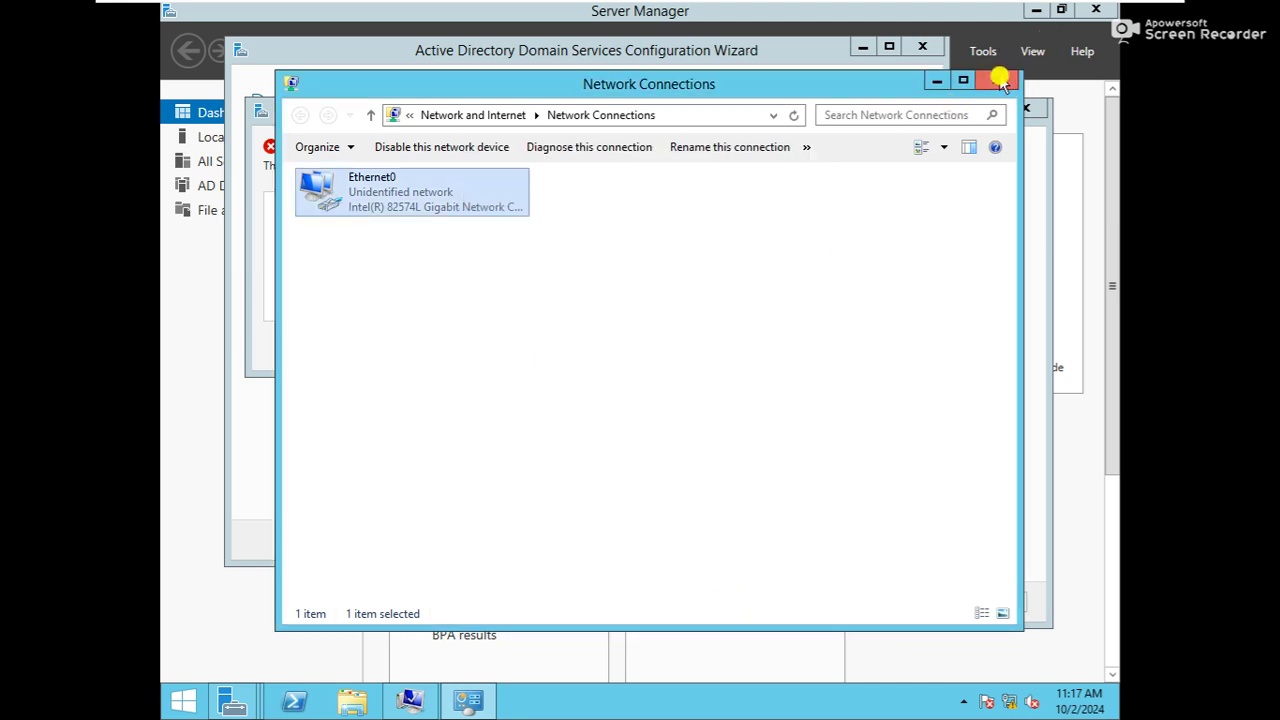
{"action": "left_click", "coordinate": [996, 80]}
{"action": "left_click", "coordinate": [553, 347]}
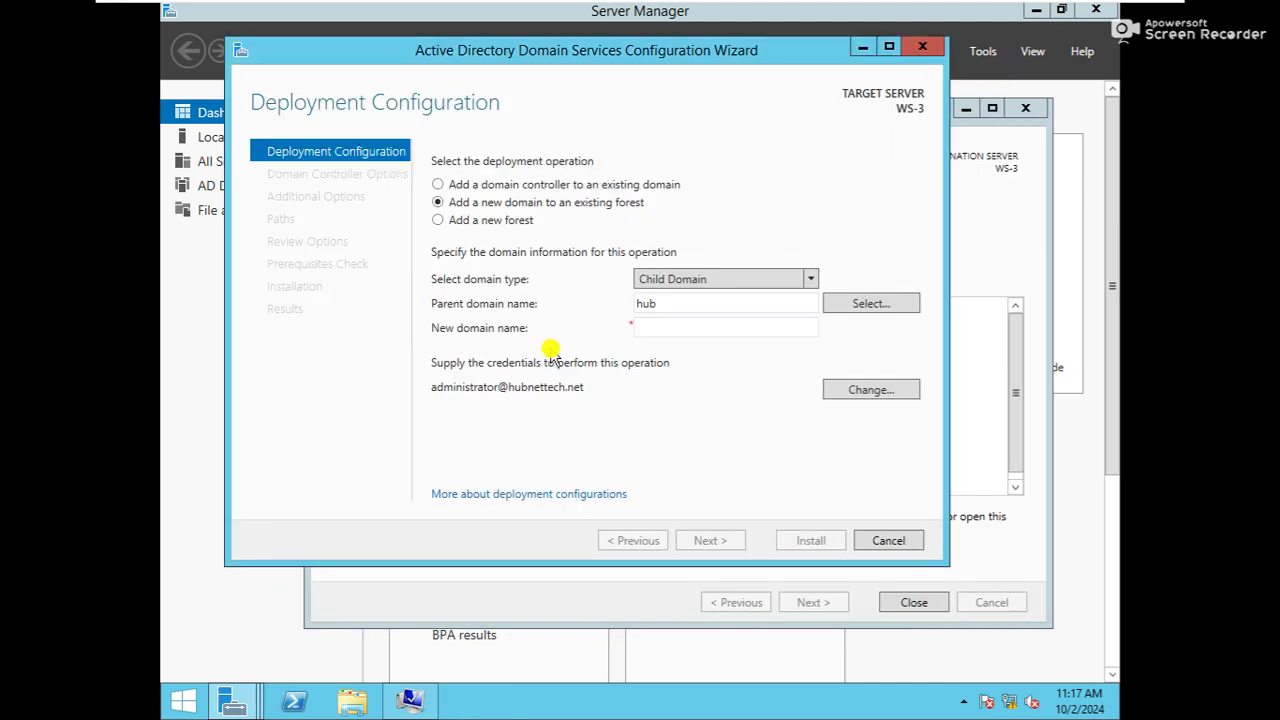
Clear the partial parent name and pick hubnettech.net from the forest's domain list
{"action": "left_click", "coordinate": [851, 310]}
{"action": "left_click", "coordinate": [620, 376]}
{"action": "left_click_drag", "start_coordinate": [665, 305], "coordinate": [574, 309]}
{"action": "key", "text": "BackSpace"}
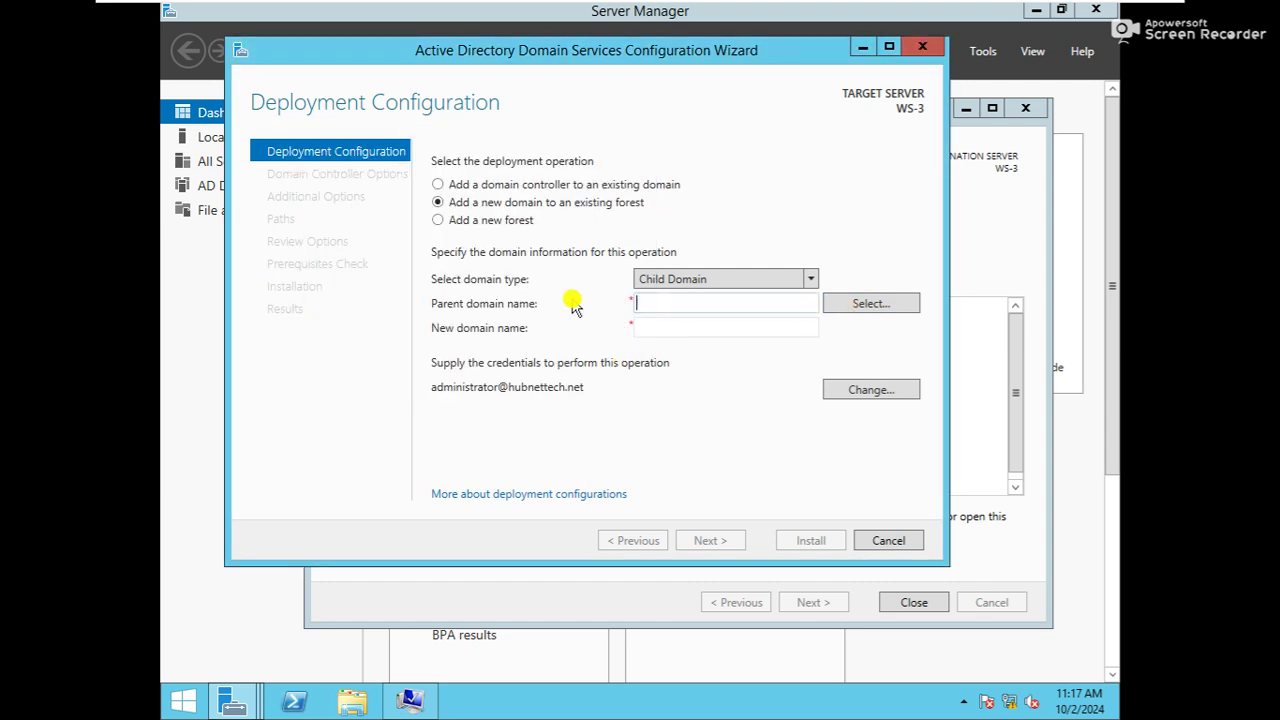
{"action": "left_click", "coordinate": [857, 306]}
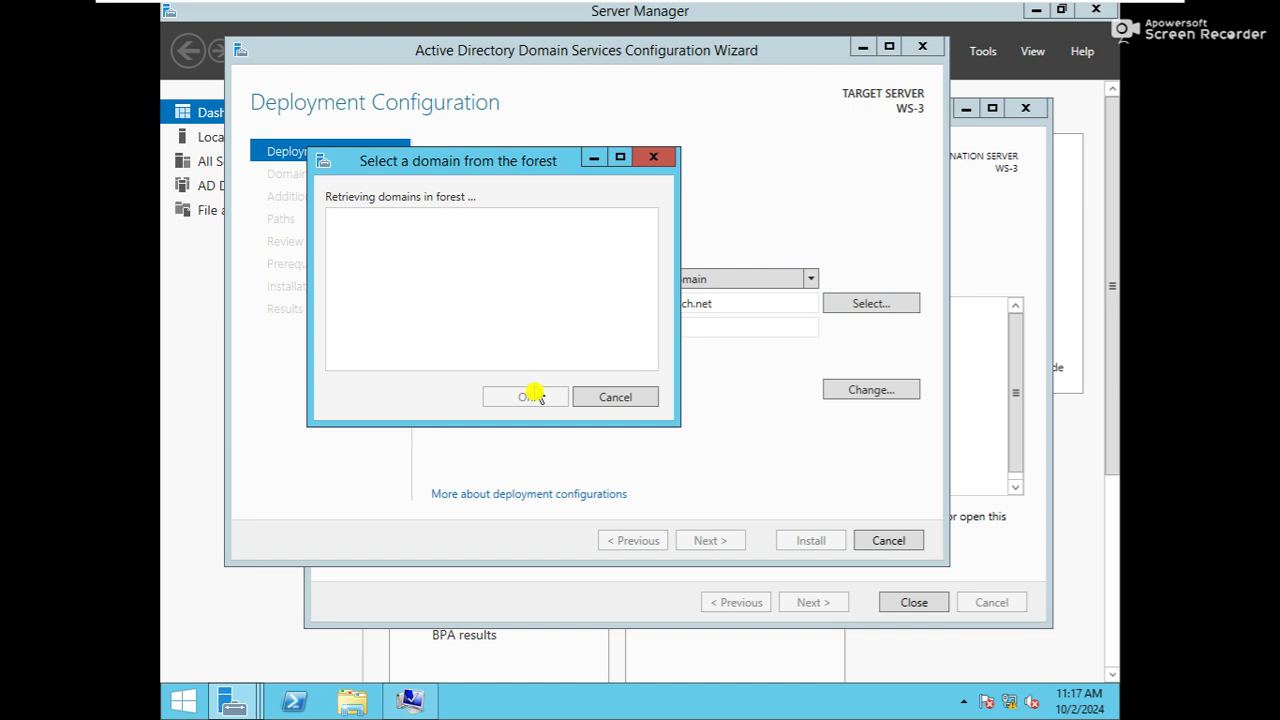
{"action": "left_click", "coordinate": [378, 234]}
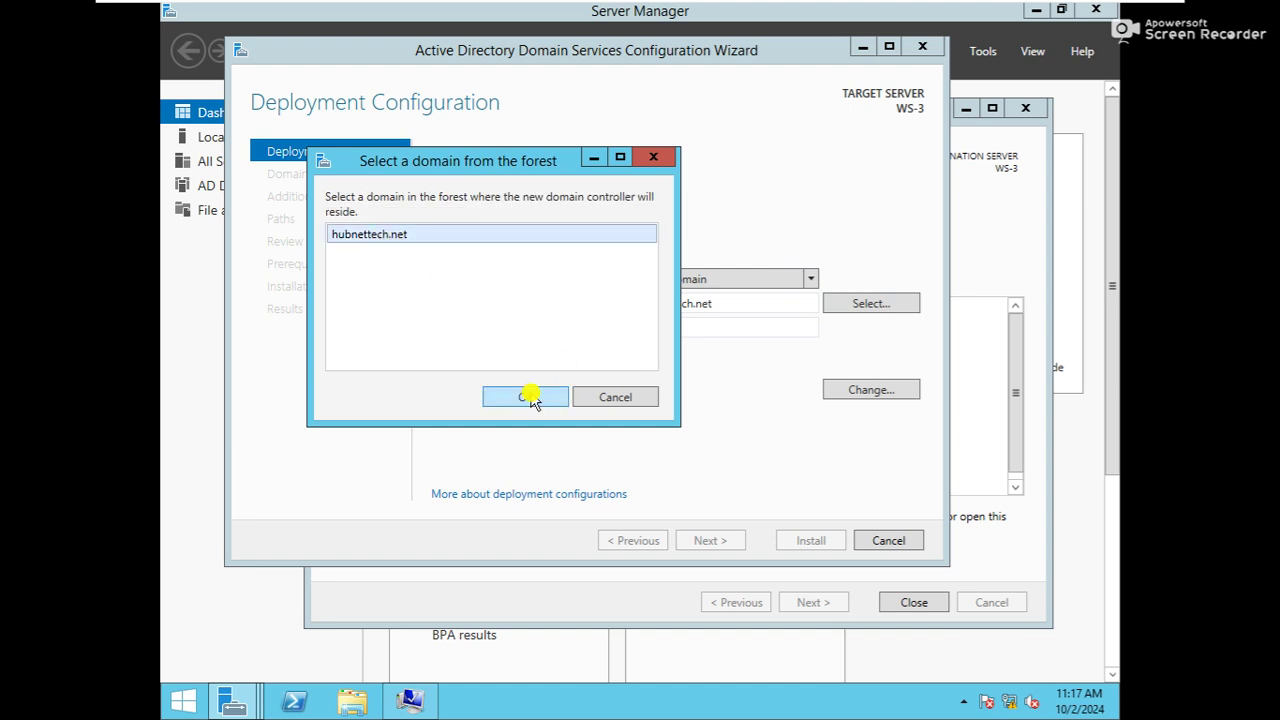
{"action": "left_click", "coordinate": [527, 399]}
Name the new child domain gaya and continue
{"action": "left_click", "coordinate": [703, 332]}
{"action": "type", "text": "gaya"}
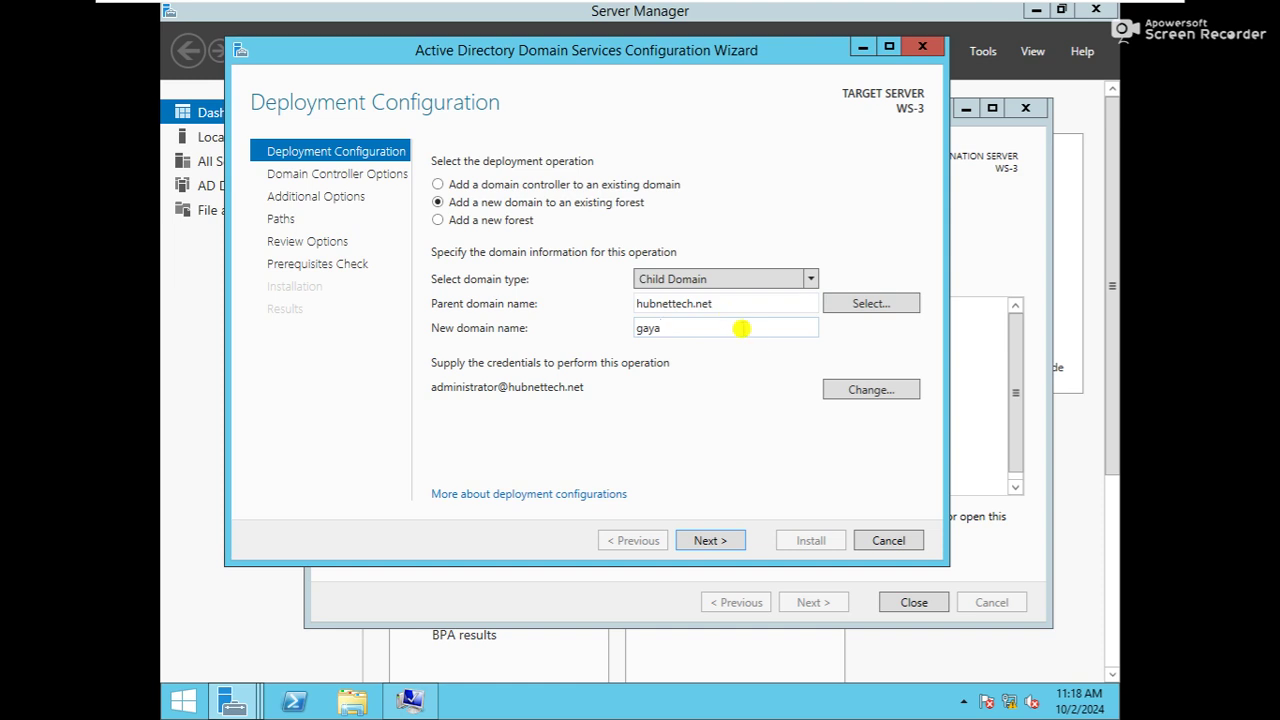
{"action": "left_click", "coordinate": [707, 542]}
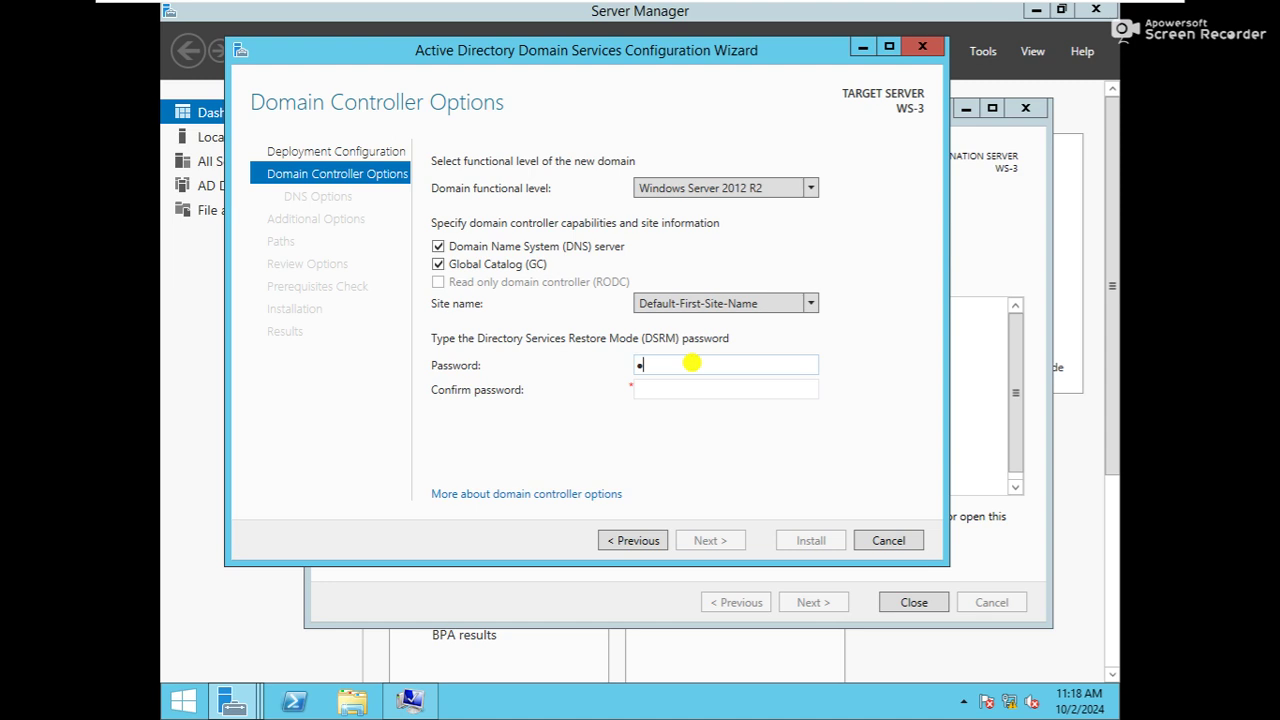
Confirm the DSRM password, accept NetBIOS name GAYA and default paths, then install AD DS
{"action": "key", "text": "Tab"}
{"action": "type", "text": "•••••"}
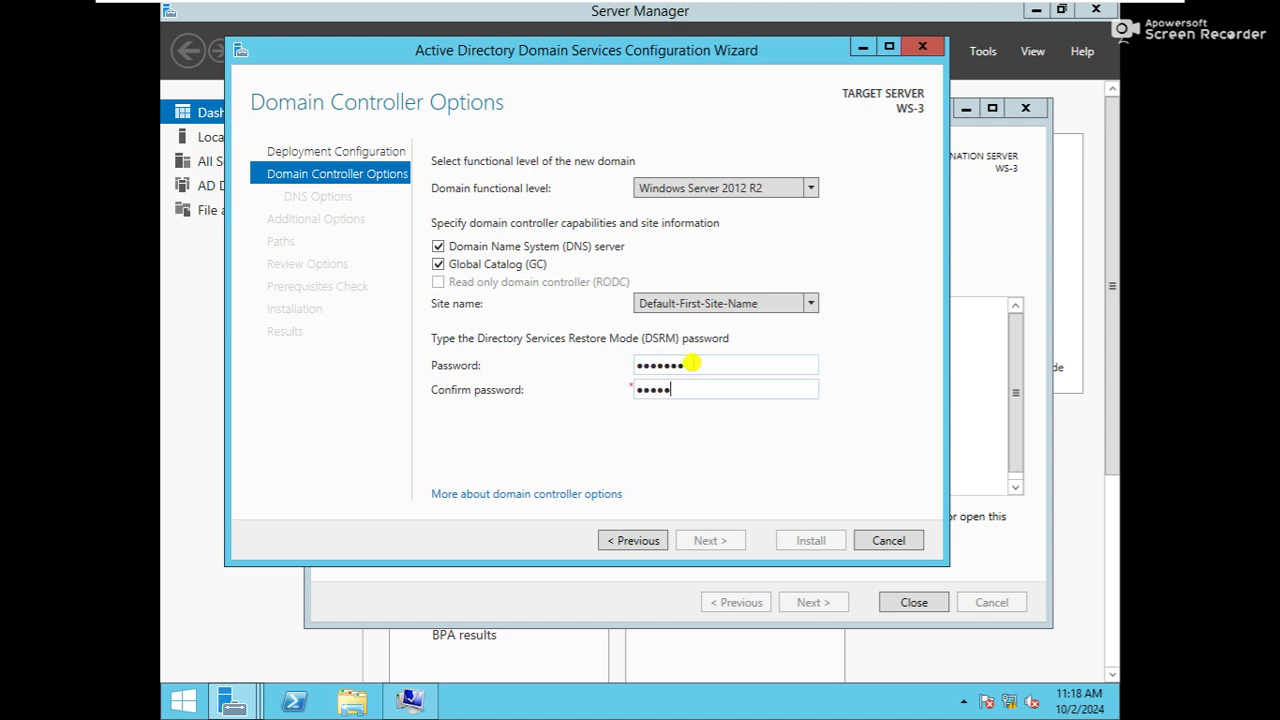
{"action": "type", "text": "••"}
{"action": "left_click", "coordinate": [705, 541]}
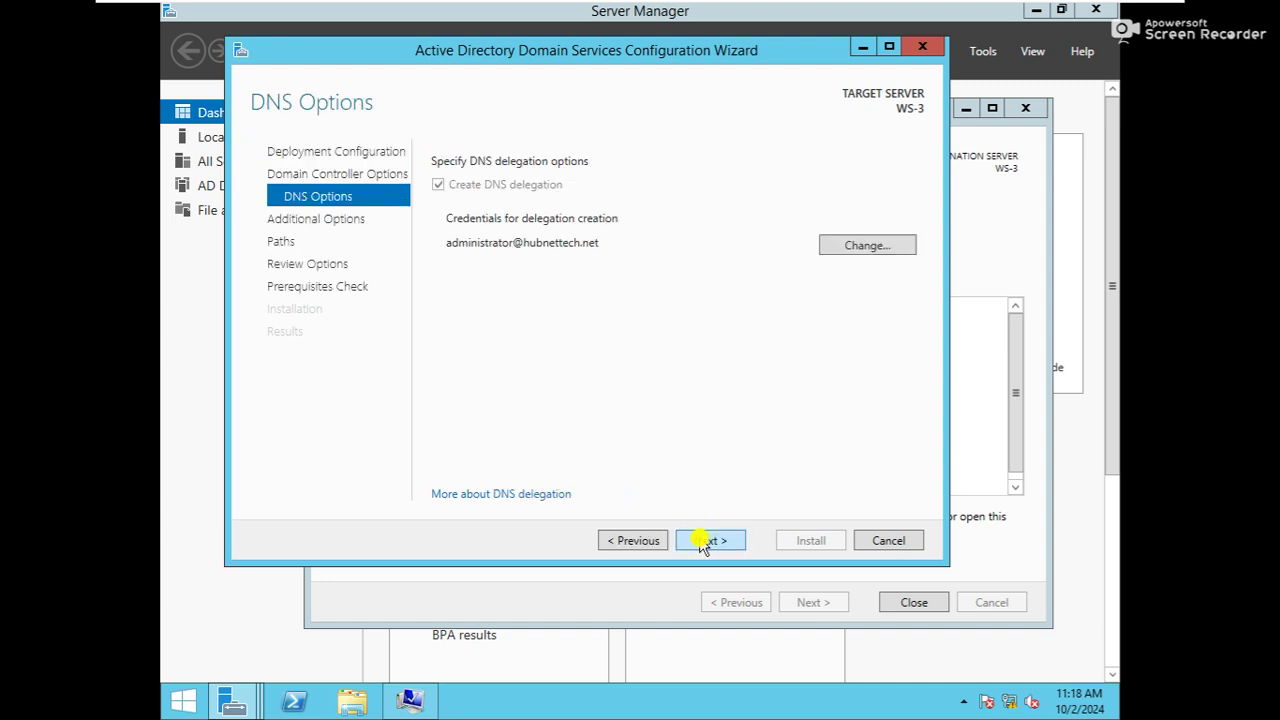
{"action": "left_click", "coordinate": [705, 541]}
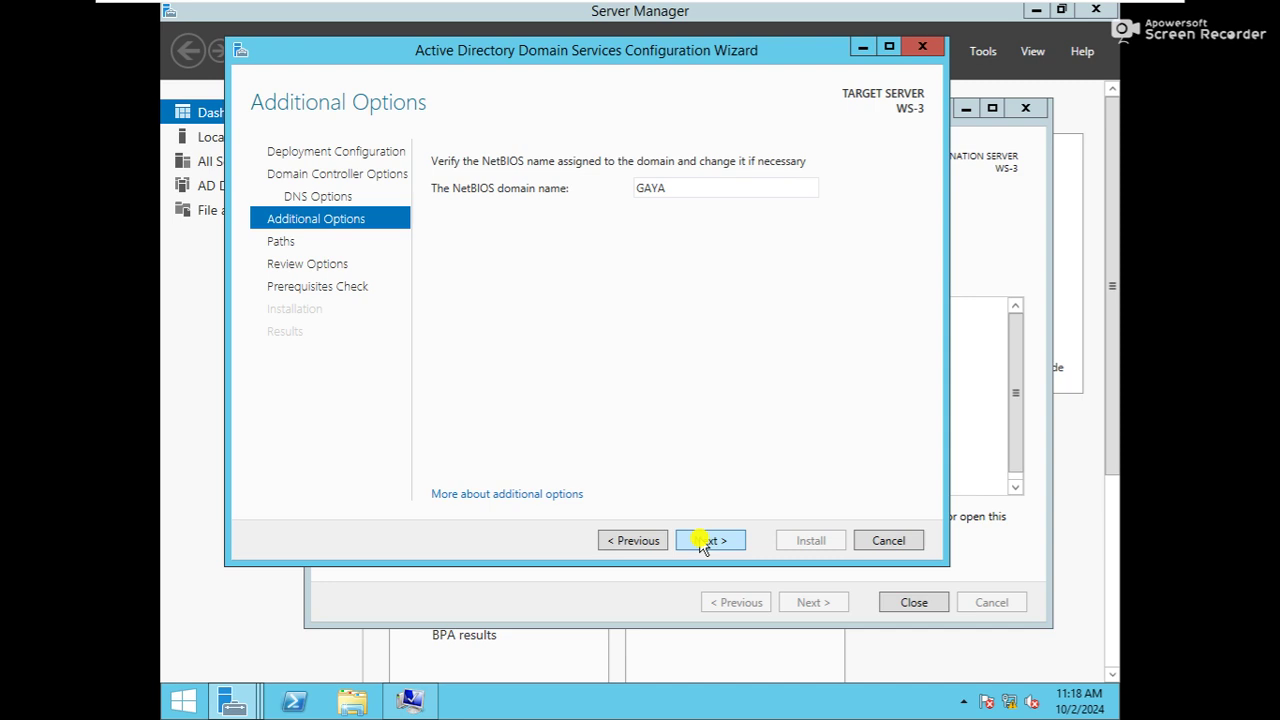
{"action": "left_click", "coordinate": [704, 543]}
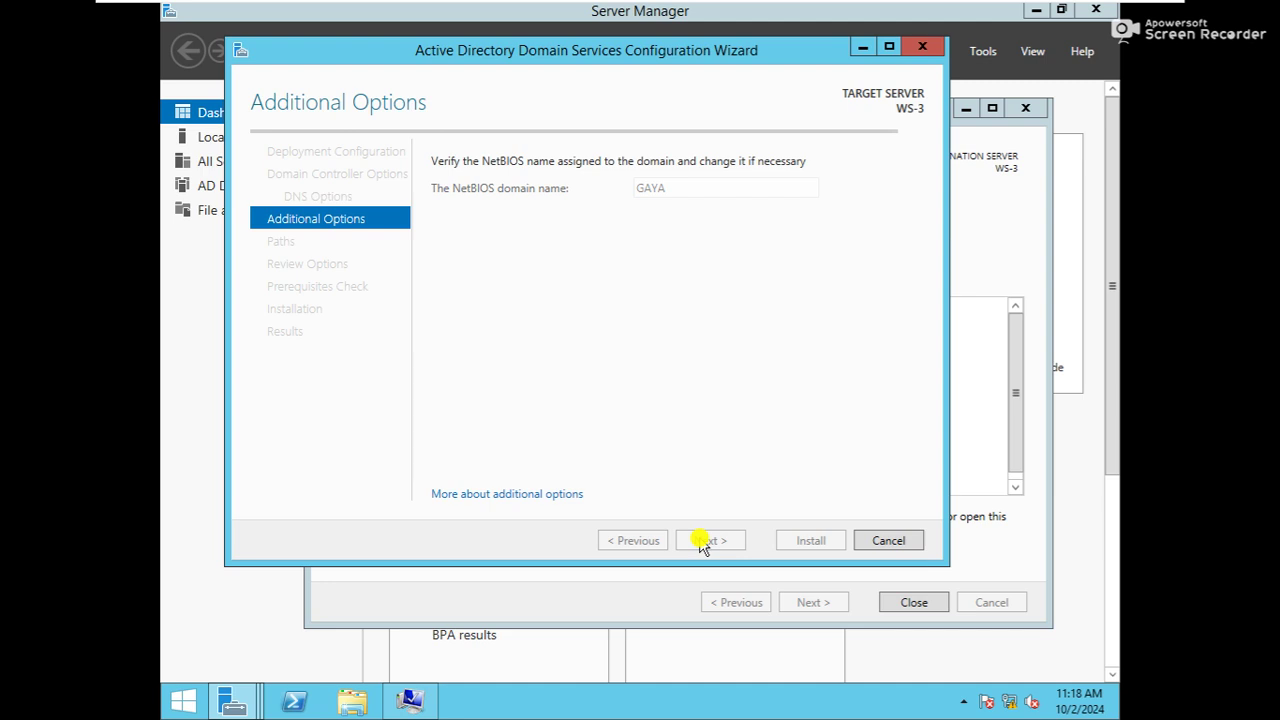
{"action": "left_click", "coordinate": [704, 541]}
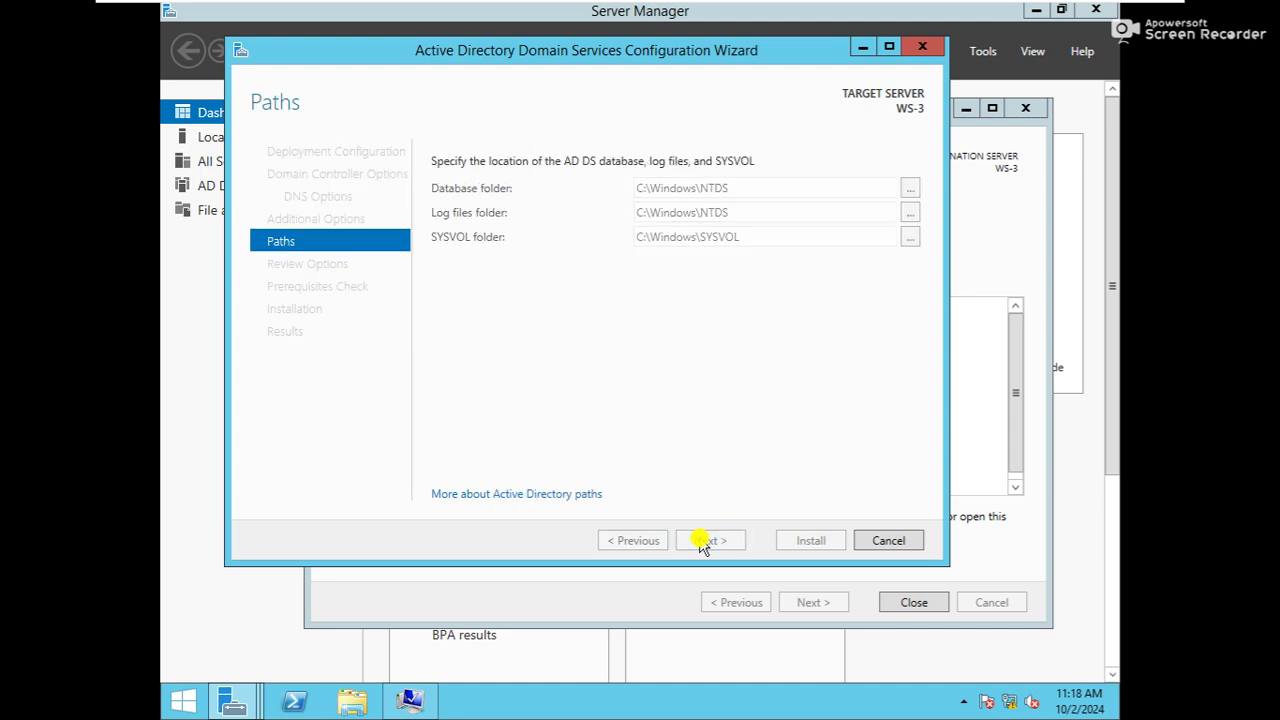
{"action": "left_click", "coordinate": [711, 543]}
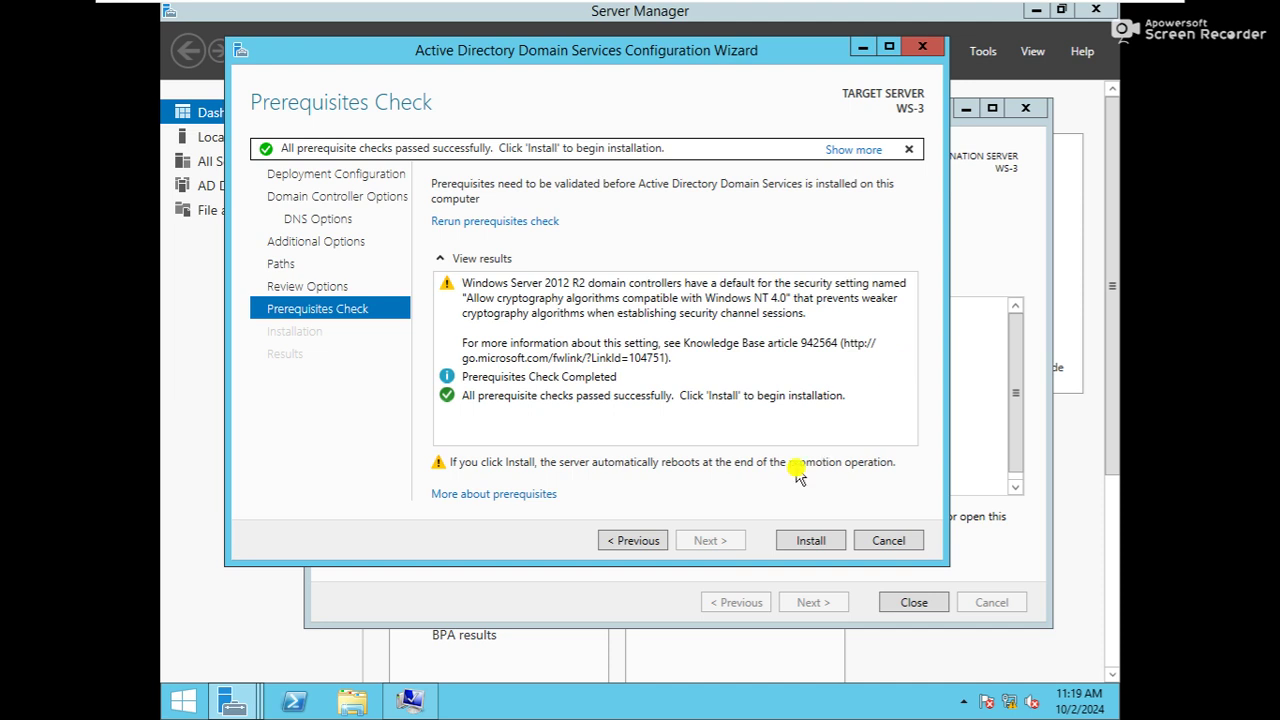
{"action": "left_click", "coordinate": [810, 541]}
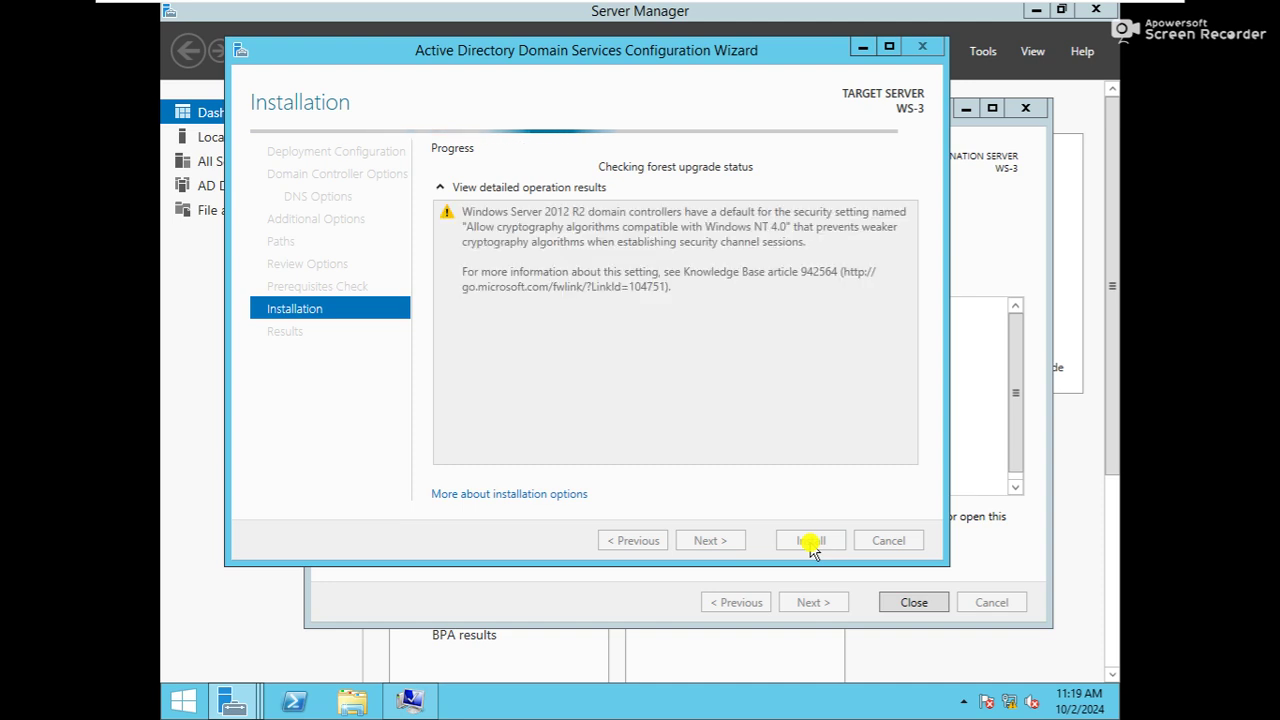
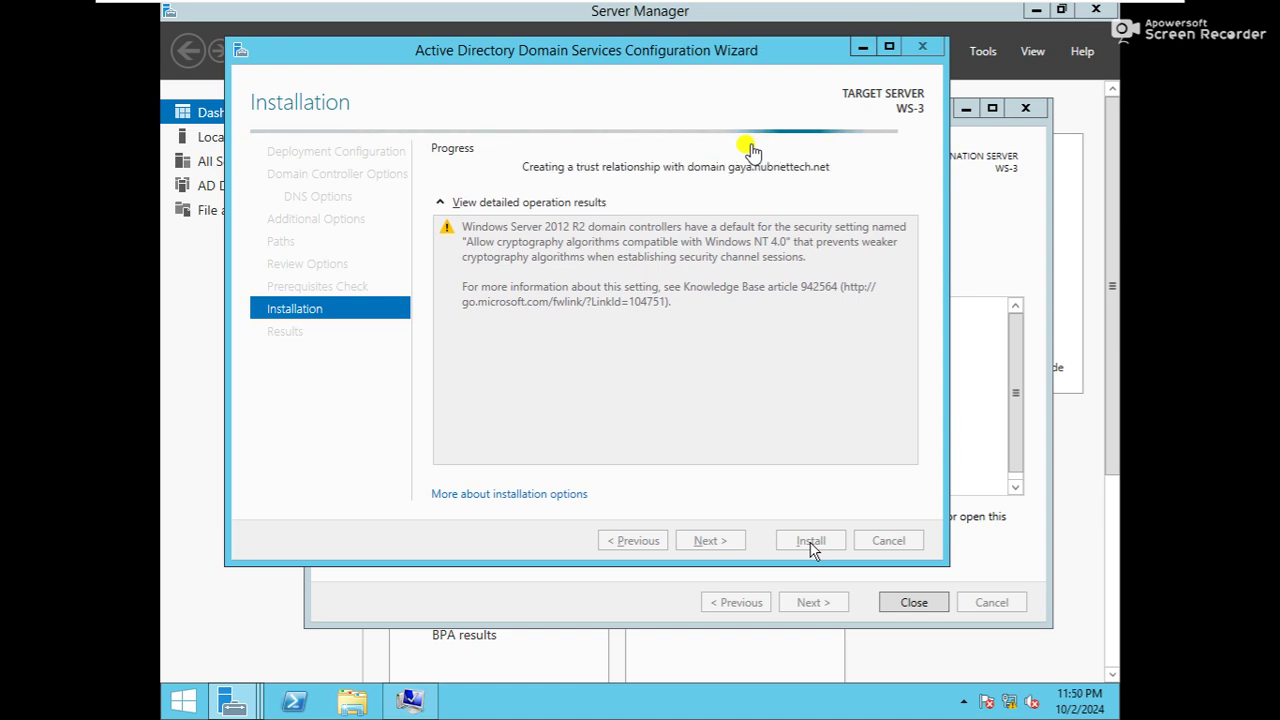
Switch to the ws-4 VM's Server Manager while ws-3's gaya.hubnettech.net promotion continues
{"action": "mouse_move", "coordinate": [755, 8]}
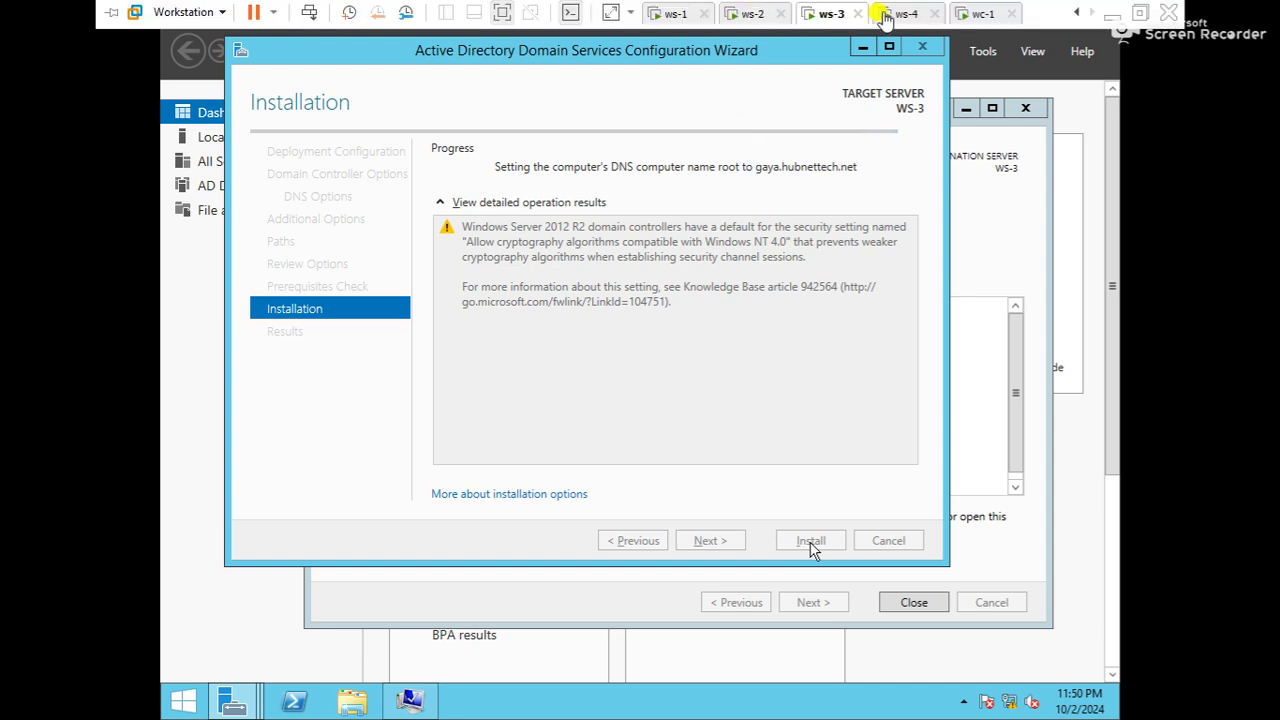
{"action": "left_click", "coordinate": [903, 14]}
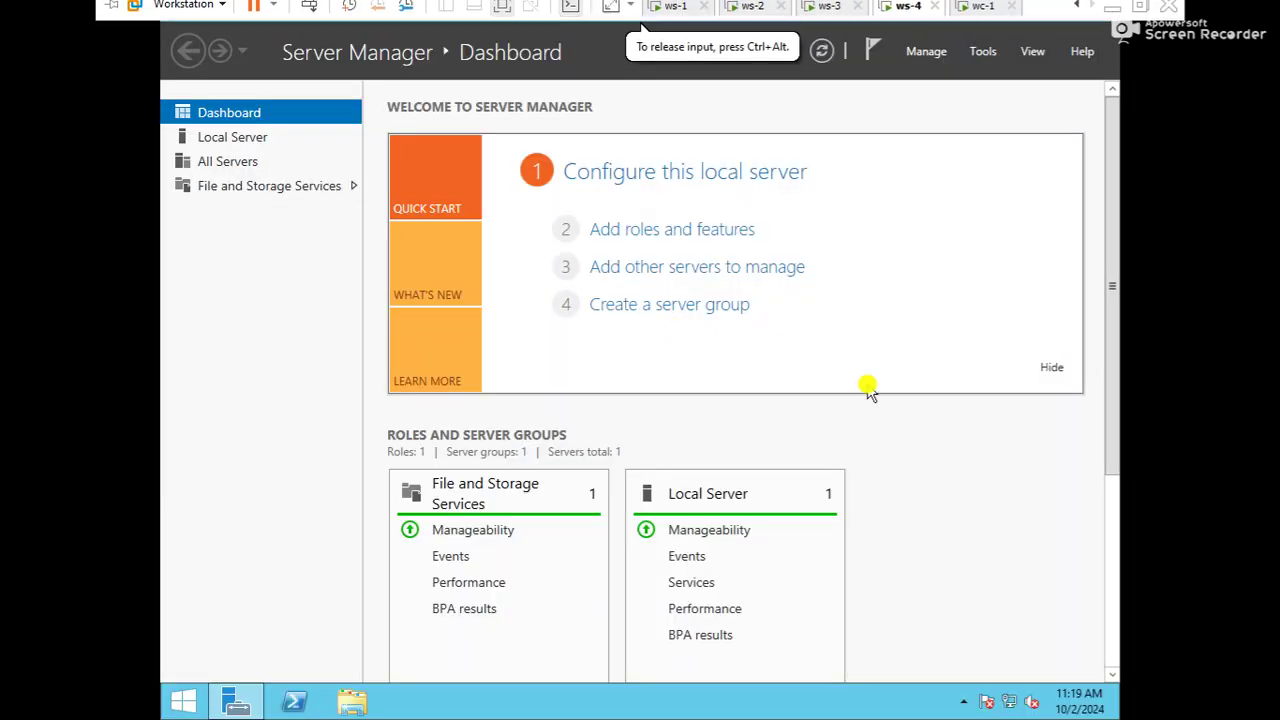
Open WS-4's Ethernet0 IPv4 properties through ncpa.cpl
{"action": "key", "text": "super+r"}
{"action": "type", "text": "ncpa.cpl"}
{"action": "key", "text": "Return"}
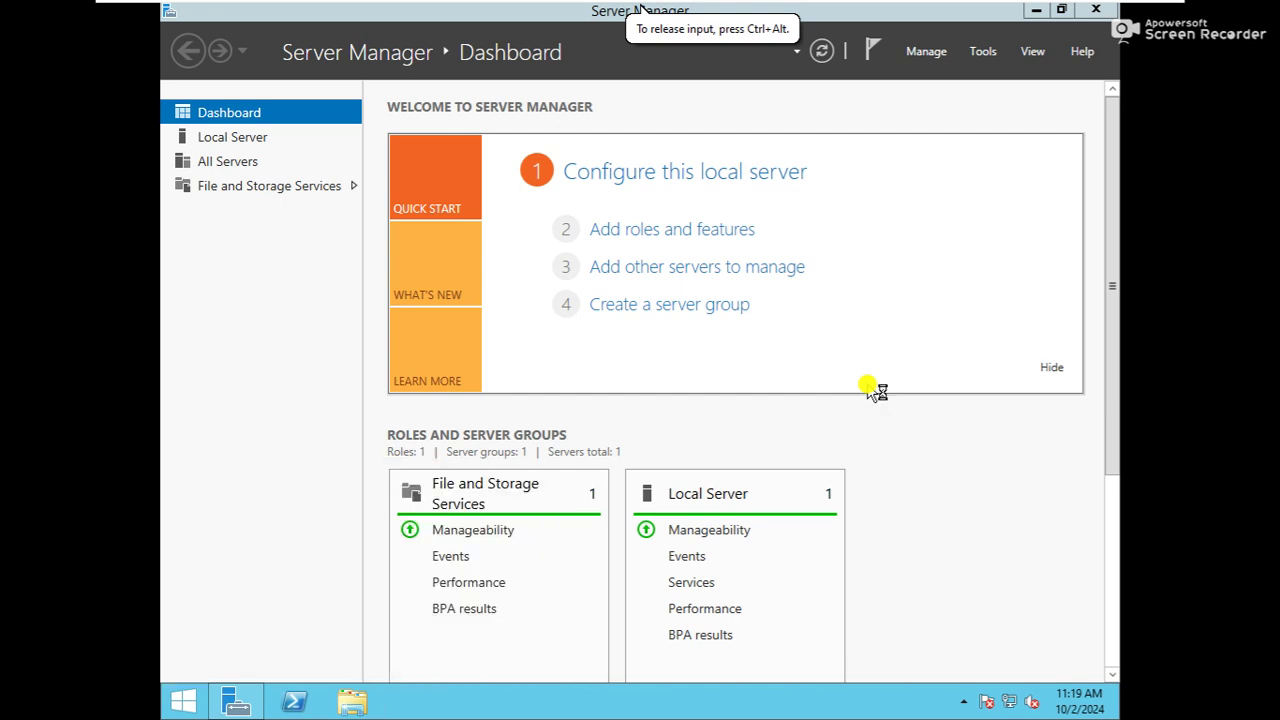
{"action": "double_click", "coordinate": [445, 218]}
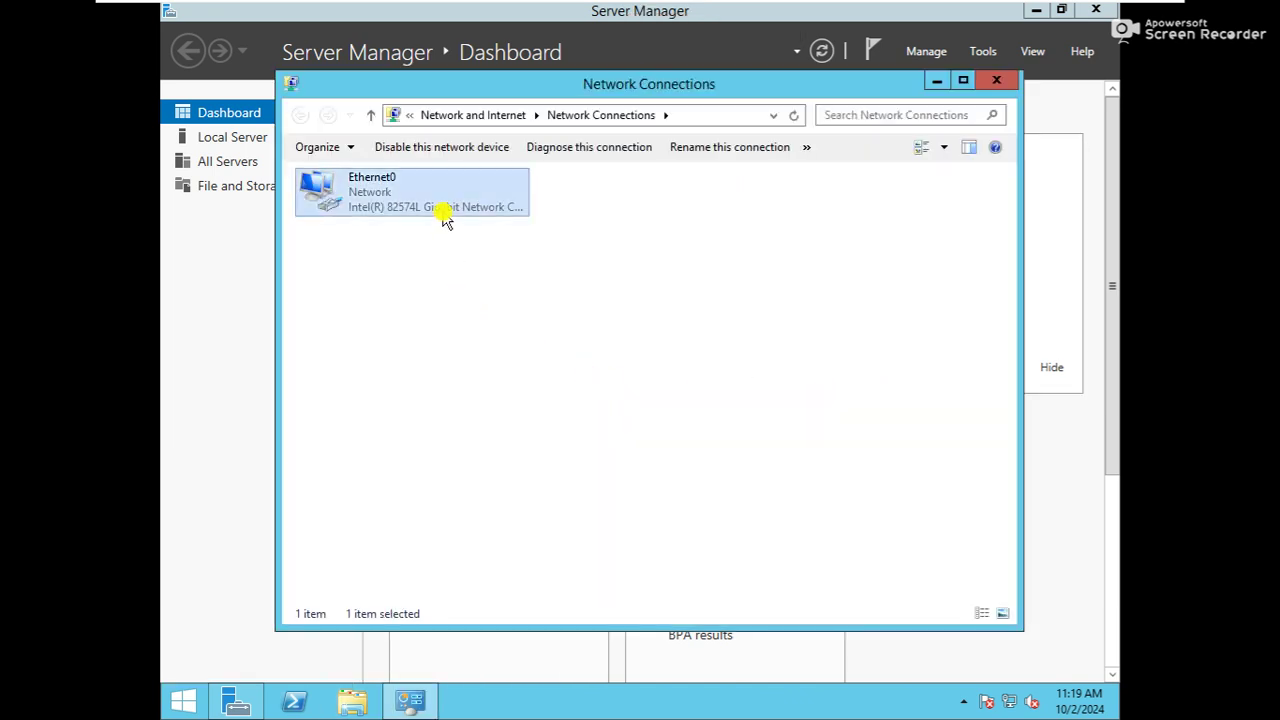
{"action": "left_click", "coordinate": [525, 503]}
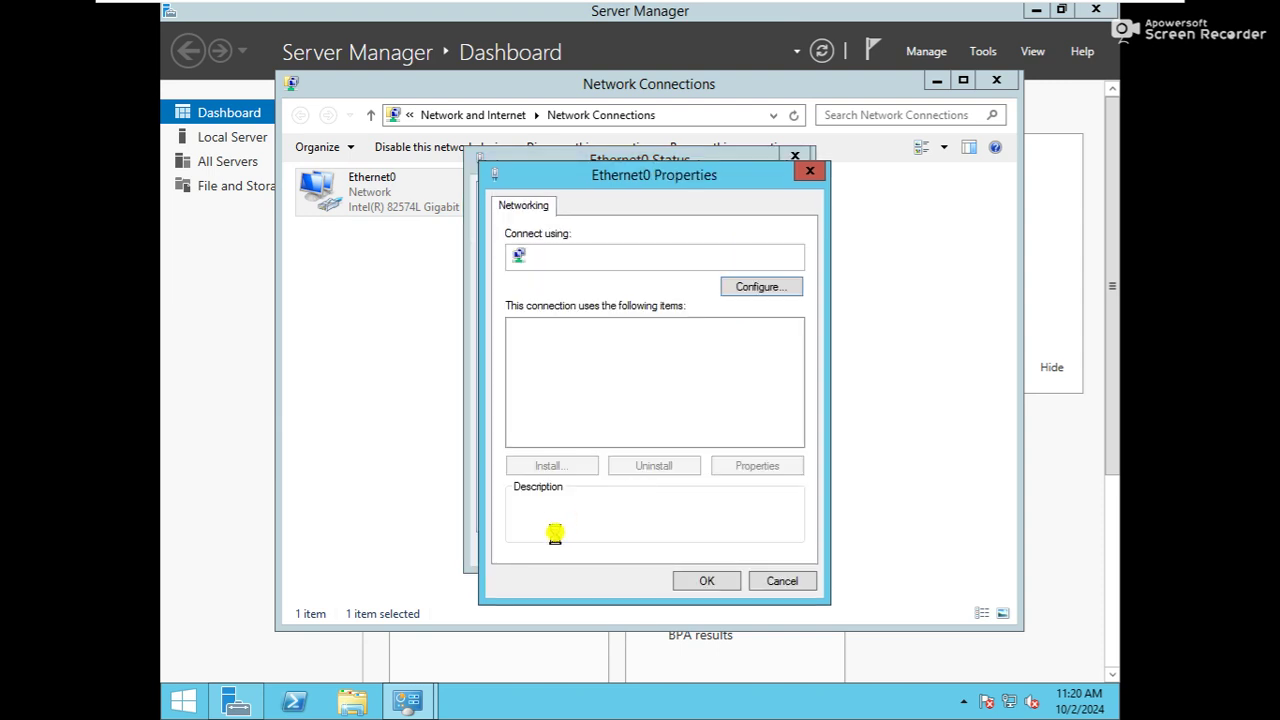
{"action": "double_click", "coordinate": [638, 436]}
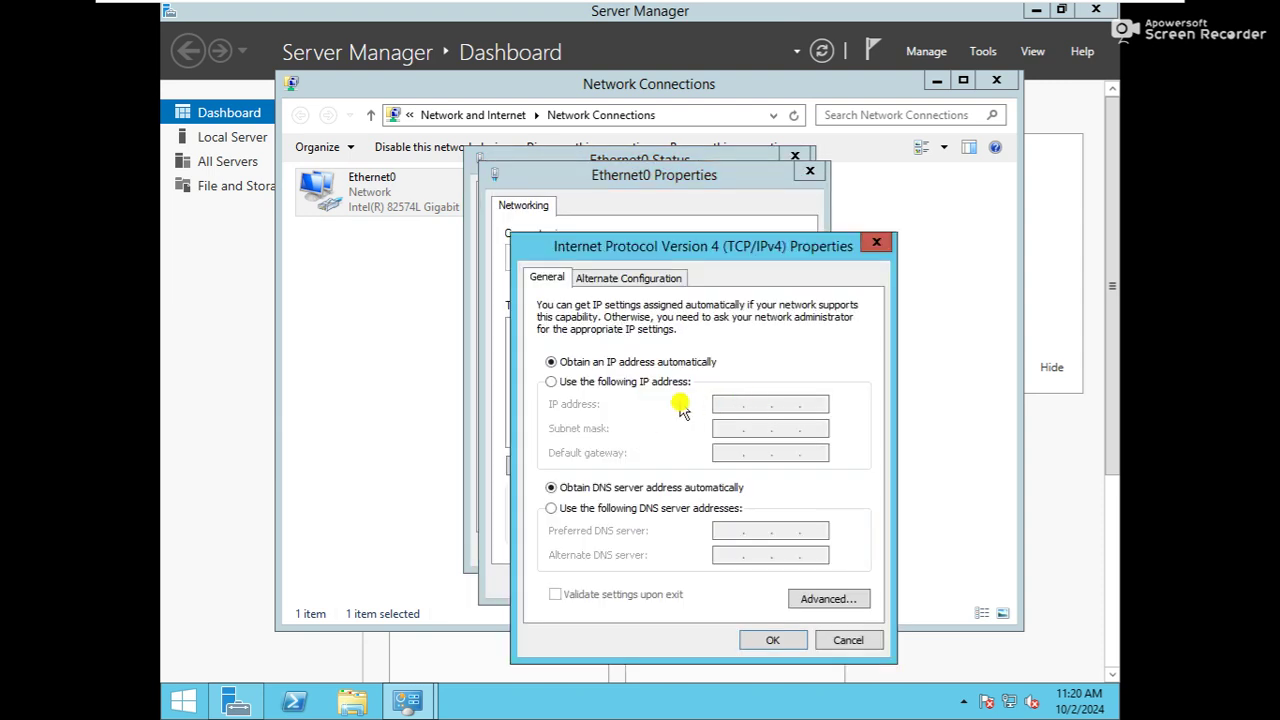
Set static IP 192.168.100.4, mask 255.255.255.0 and a 192.168.100 DNS server, then close the windows
{"action": "left_click", "coordinate": [655, 382]}
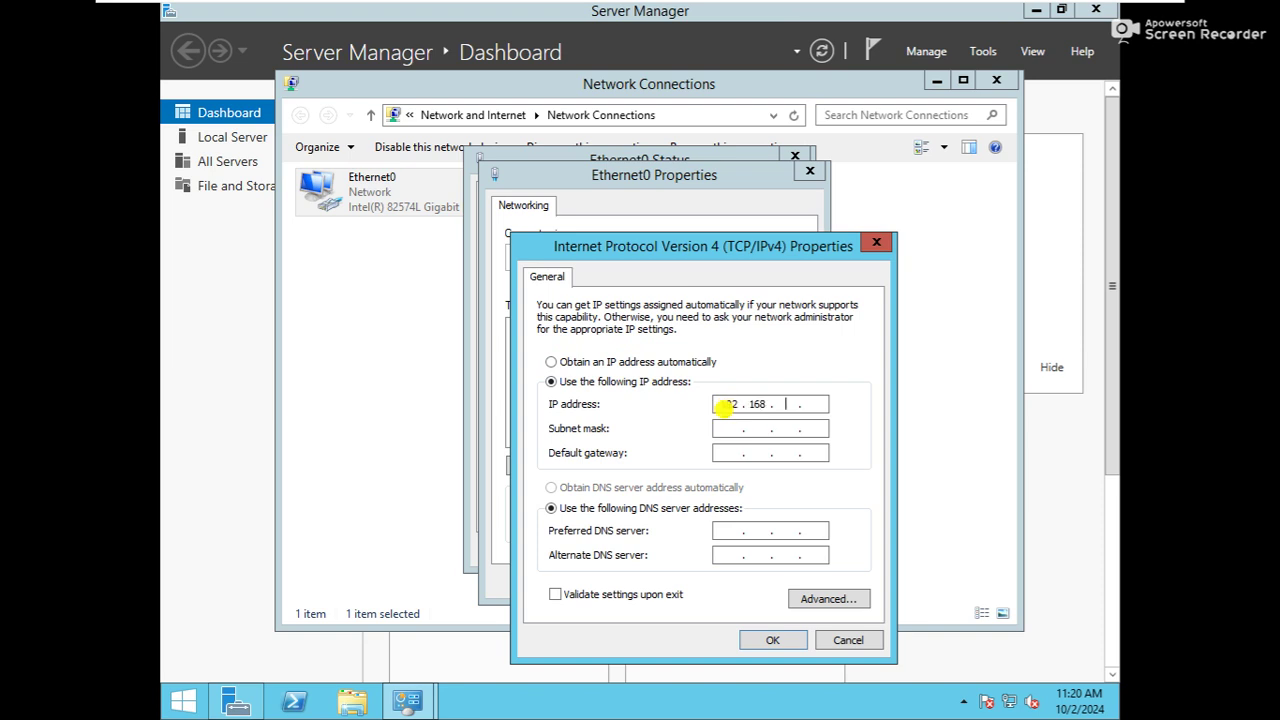
{"action": "key", "text": "Tab"}
{"action": "key", "text": "Tab"}
{"action": "key", "text": "Tab"}
{"action": "key", "text": "Tab"}
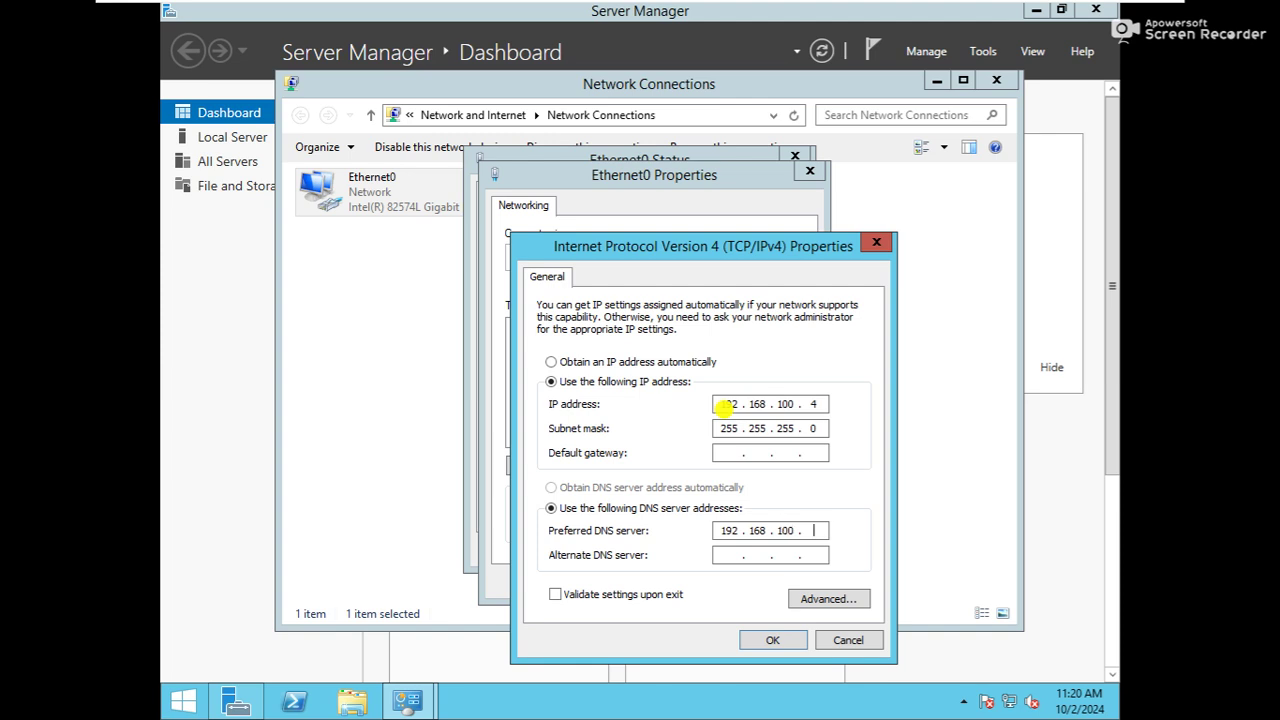
{"action": "left_click", "coordinate": [775, 636]}
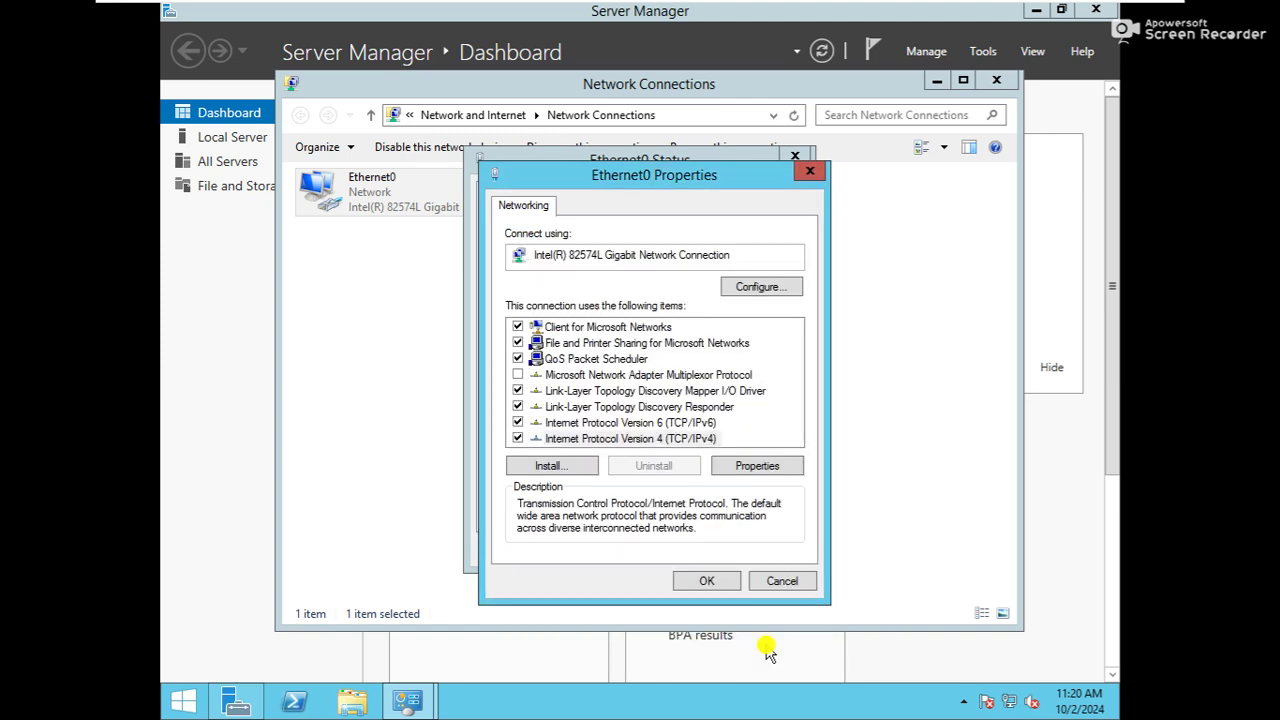
{"action": "left_click", "coordinate": [704, 581]}
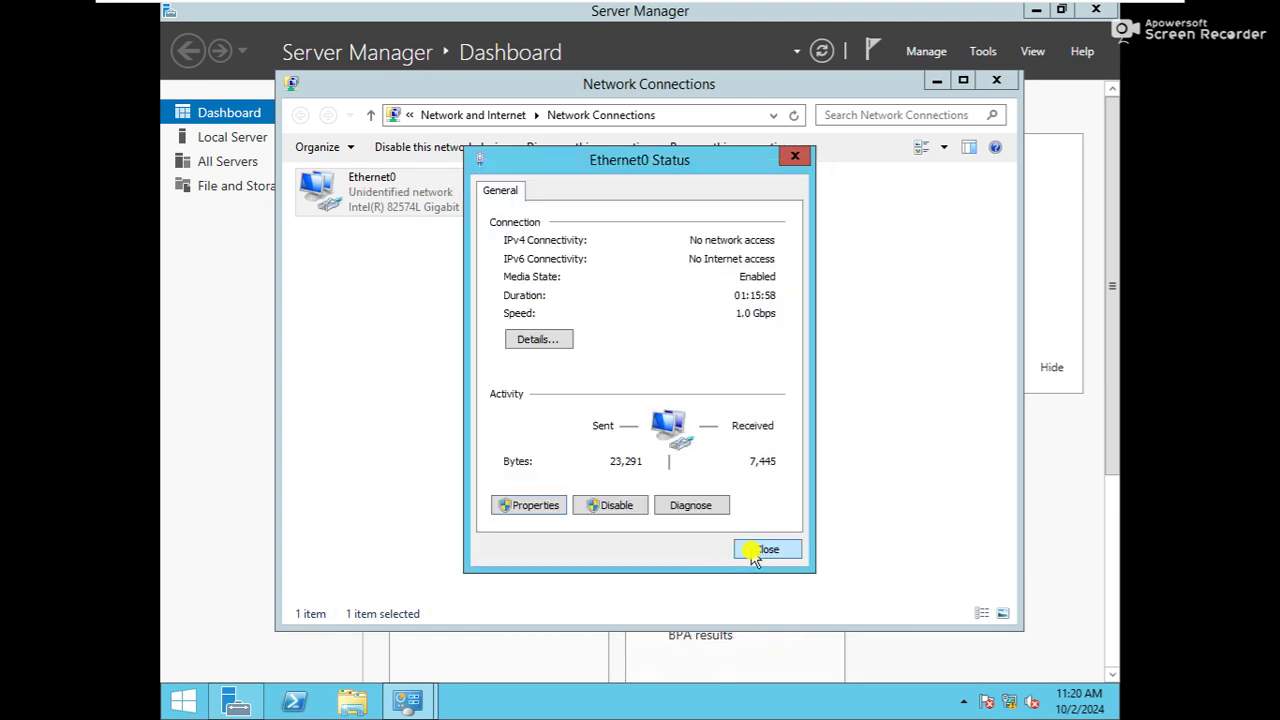
{"action": "left_click", "coordinate": [752, 548]}
{"action": "left_click", "coordinate": [998, 80]}
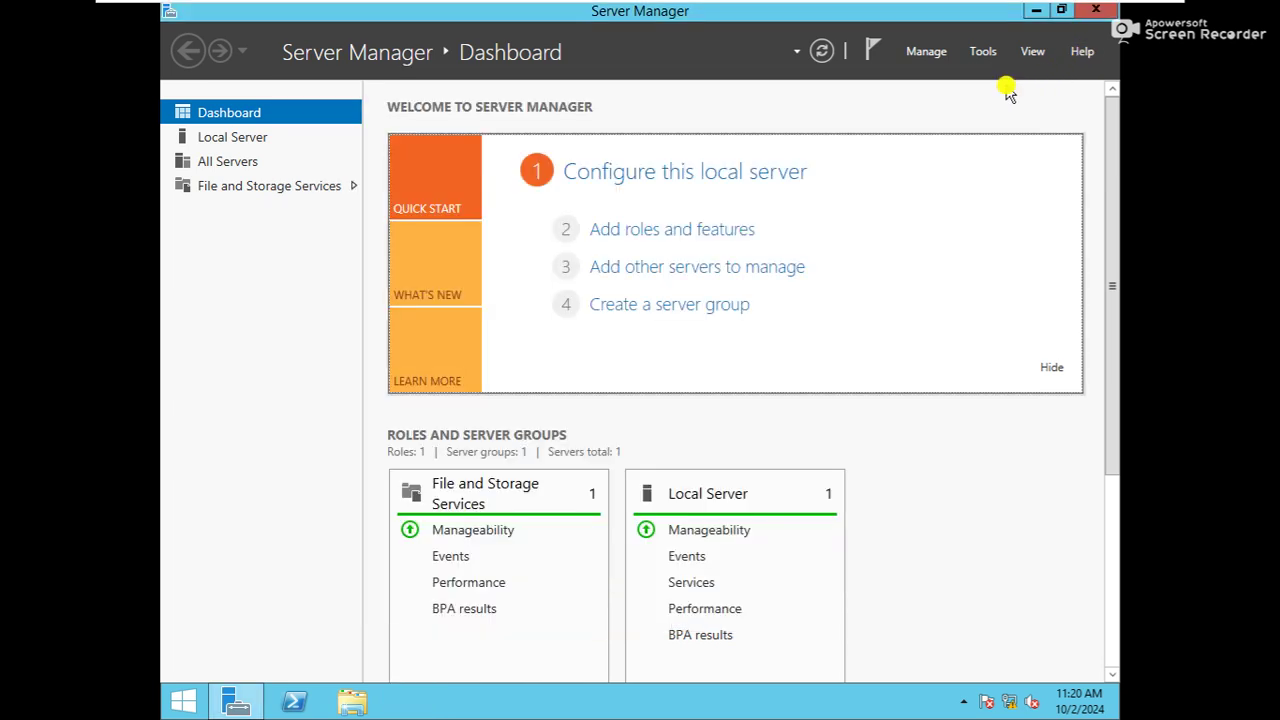
Ping 192.168.100.1 from WS-4 to confirm replies, then close Server Manager
{"action": "key", "text": "super+r"}
{"action": "type", "text": "ping"}
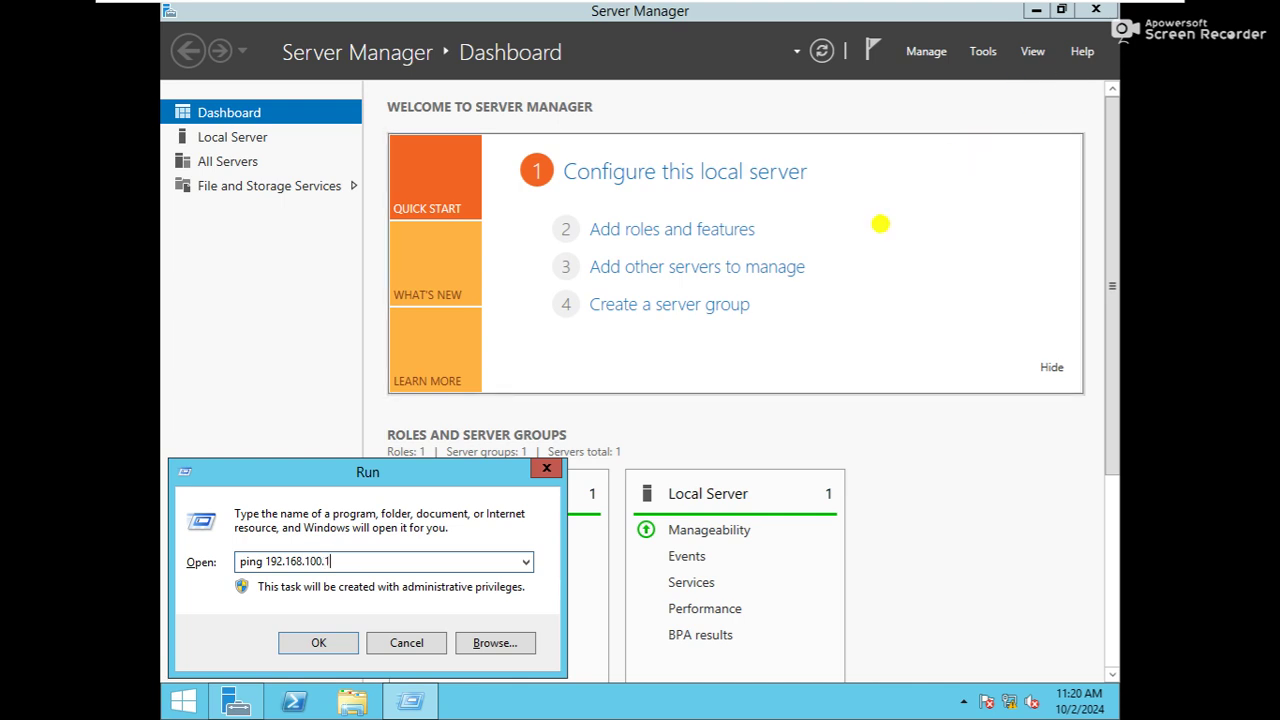
{"action": "left_click", "coordinate": [320, 642]}
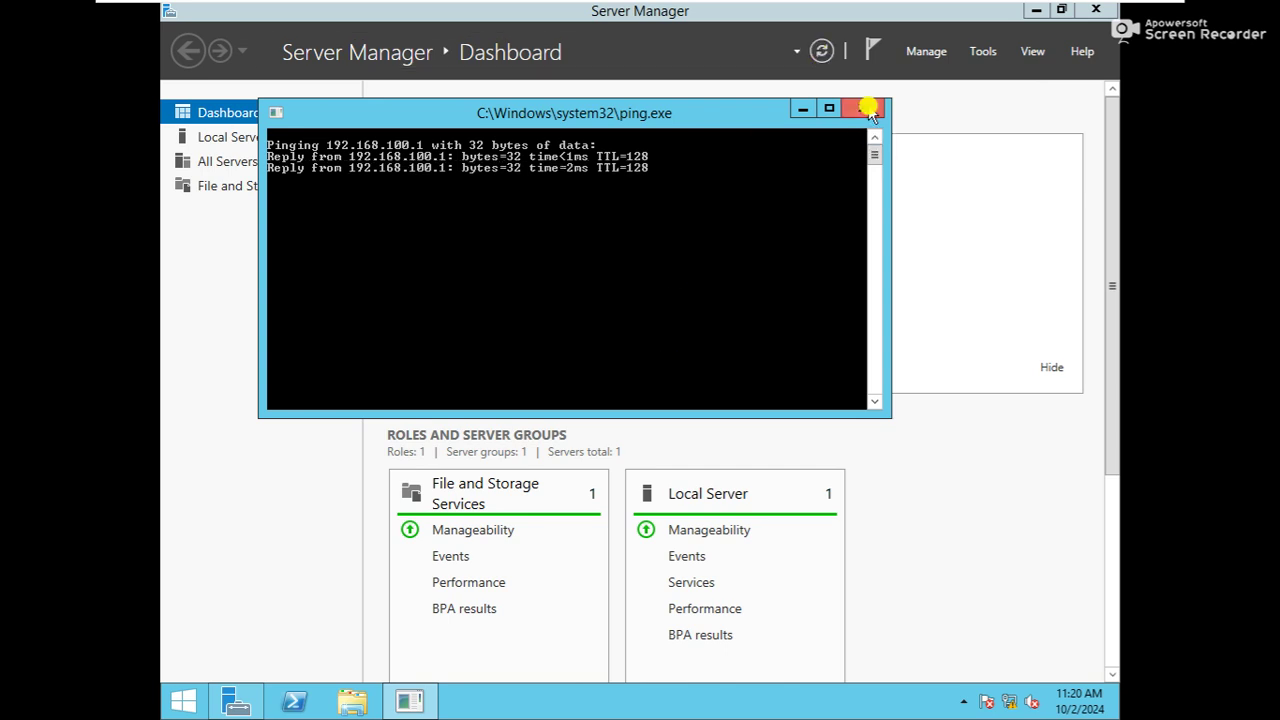
{"action": "left_click", "coordinate": [863, 108]}
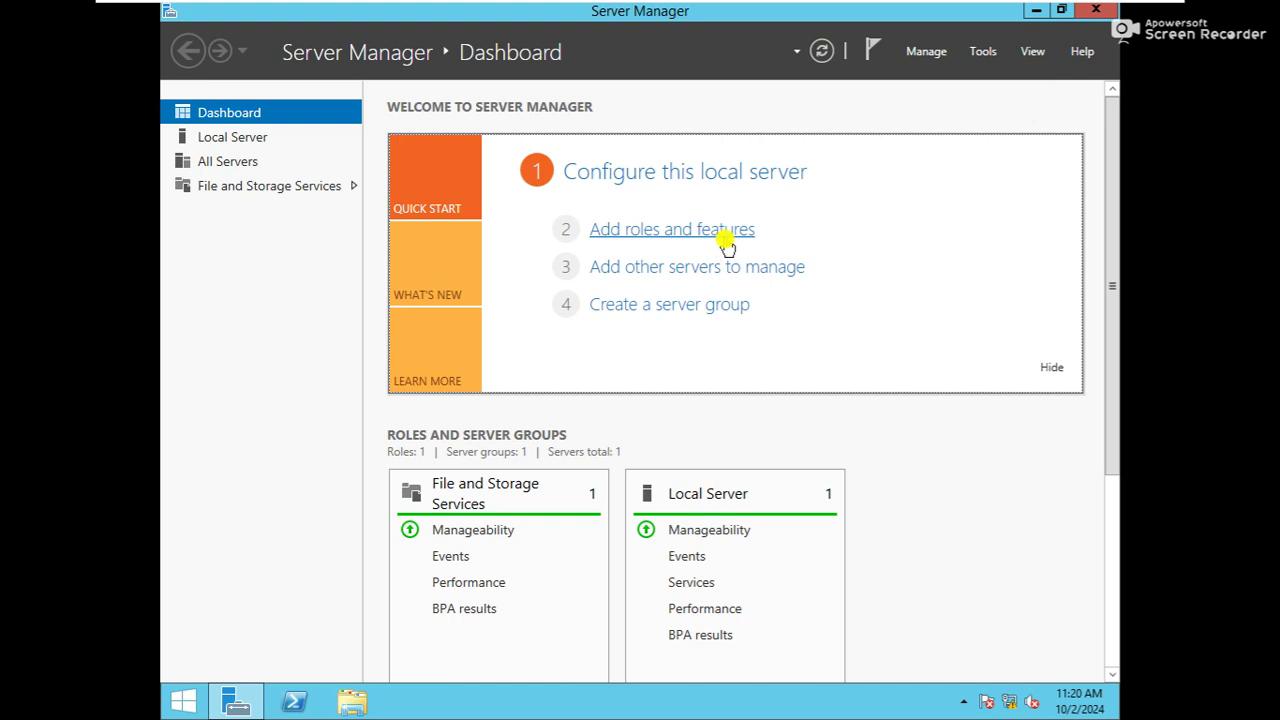
{"action": "left_click", "coordinate": [1093, 10]}
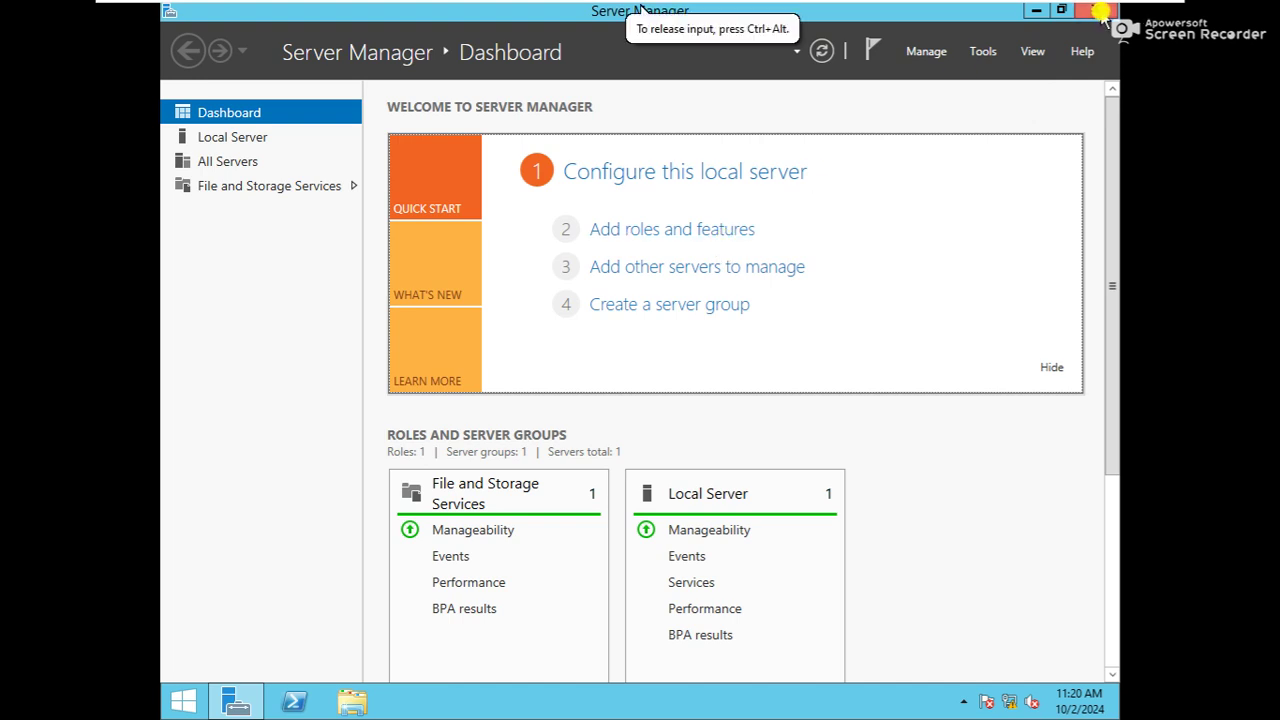
{"action": "key", "text": "super+r"}
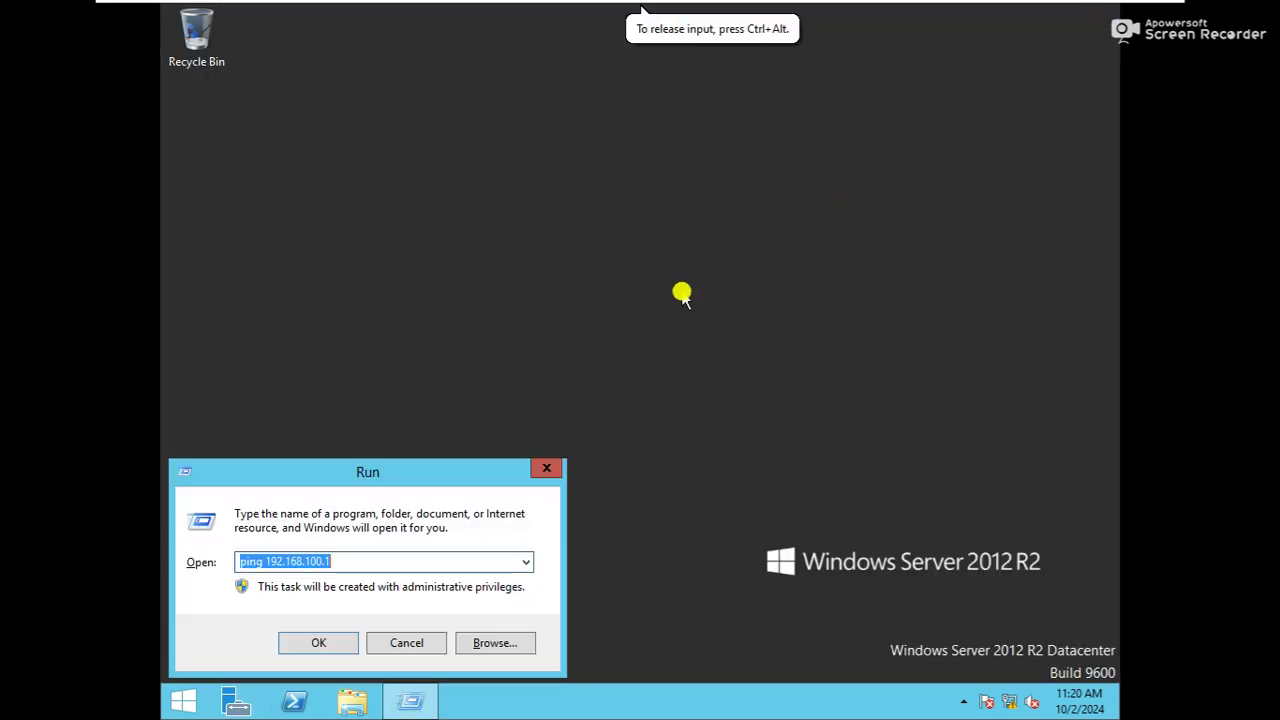
Set WS-4's primary DNS suffix to hubnettech.net in System Properties via sysdm.cpl
{"action": "type", "text": "sys"}
{"action": "key", "text": "Down"}
{"action": "key", "text": "Return"}
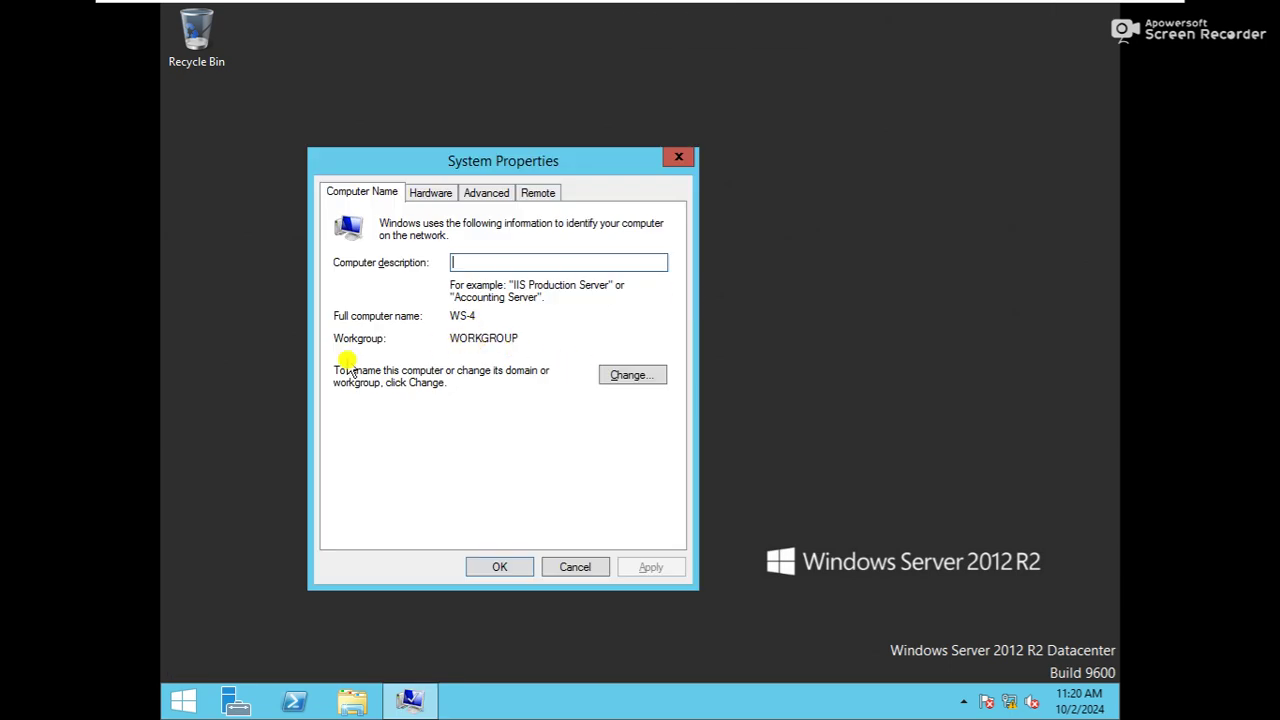
{"action": "left_click", "coordinate": [620, 379]}
{"action": "left_click", "coordinate": [573, 373]}
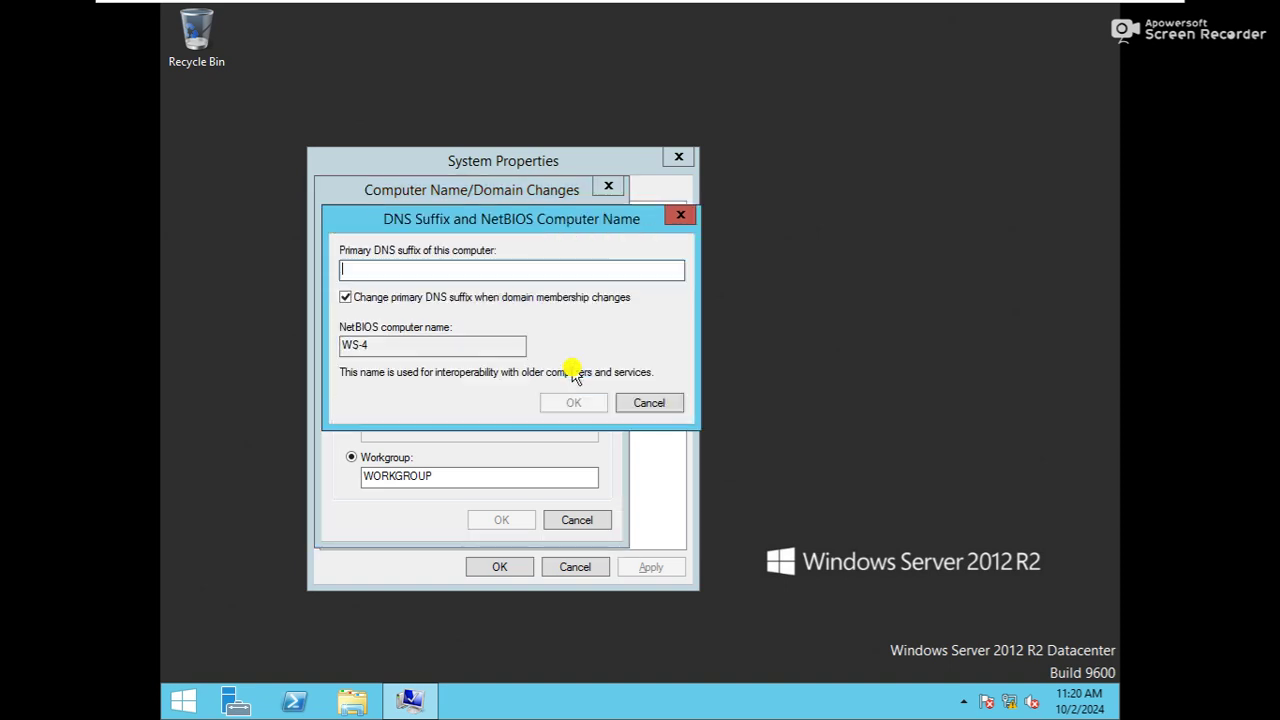
{"action": "type", "text": "hubnettech.net"}
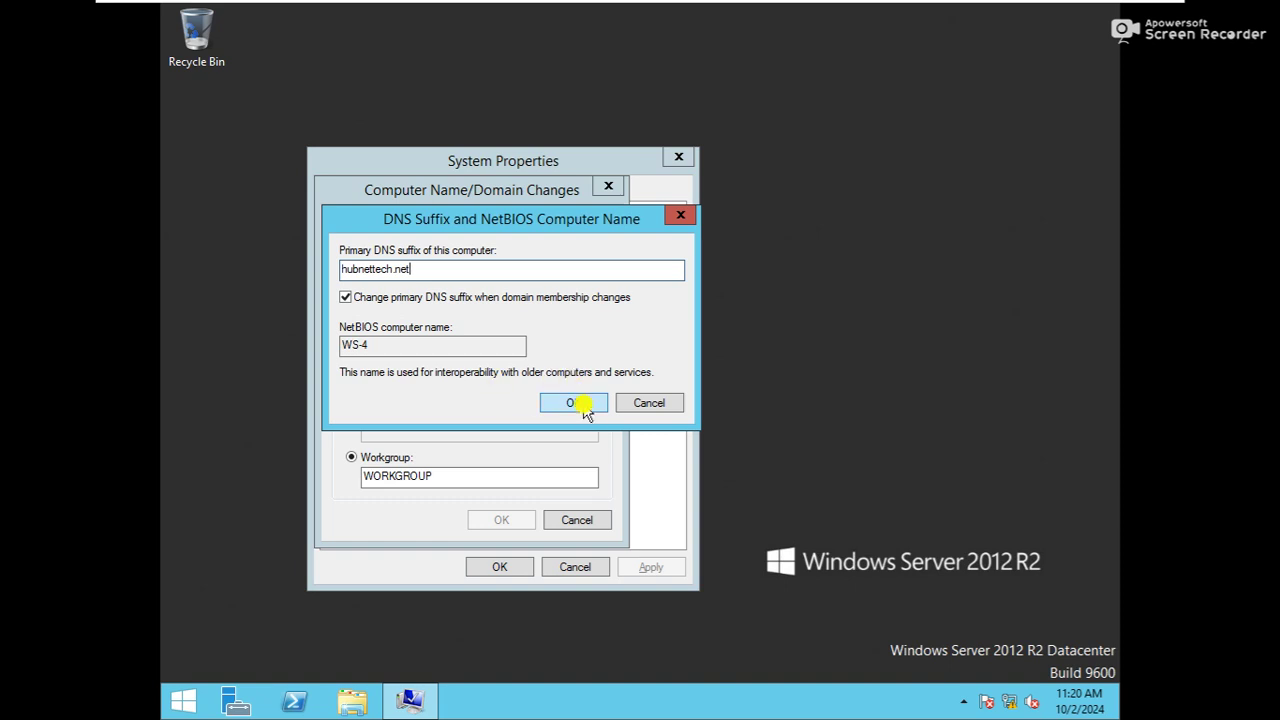
{"action": "left_click", "coordinate": [585, 404]}
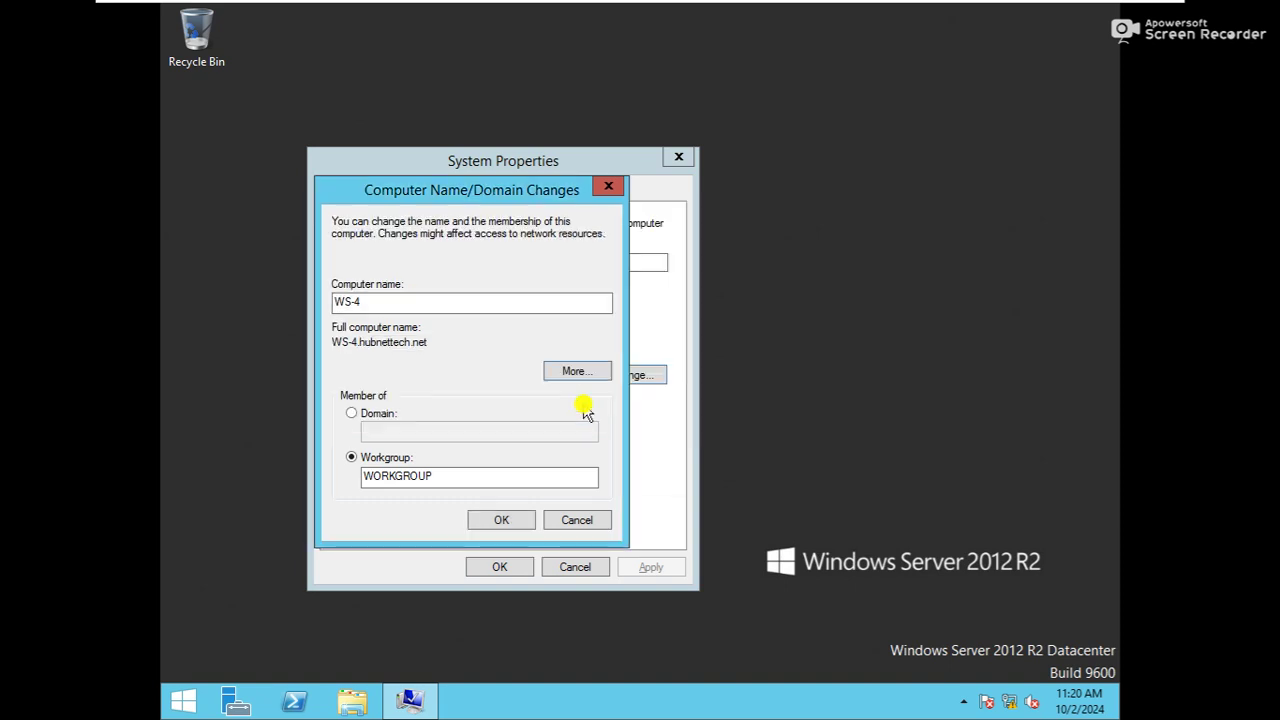
Switch membership to the hubnettech.net domain and submit the join request
{"action": "left_click", "coordinate": [352, 416]}
{"action": "left_click", "coordinate": [397, 430]}
{"action": "type", "text": "hubnettech.net"}
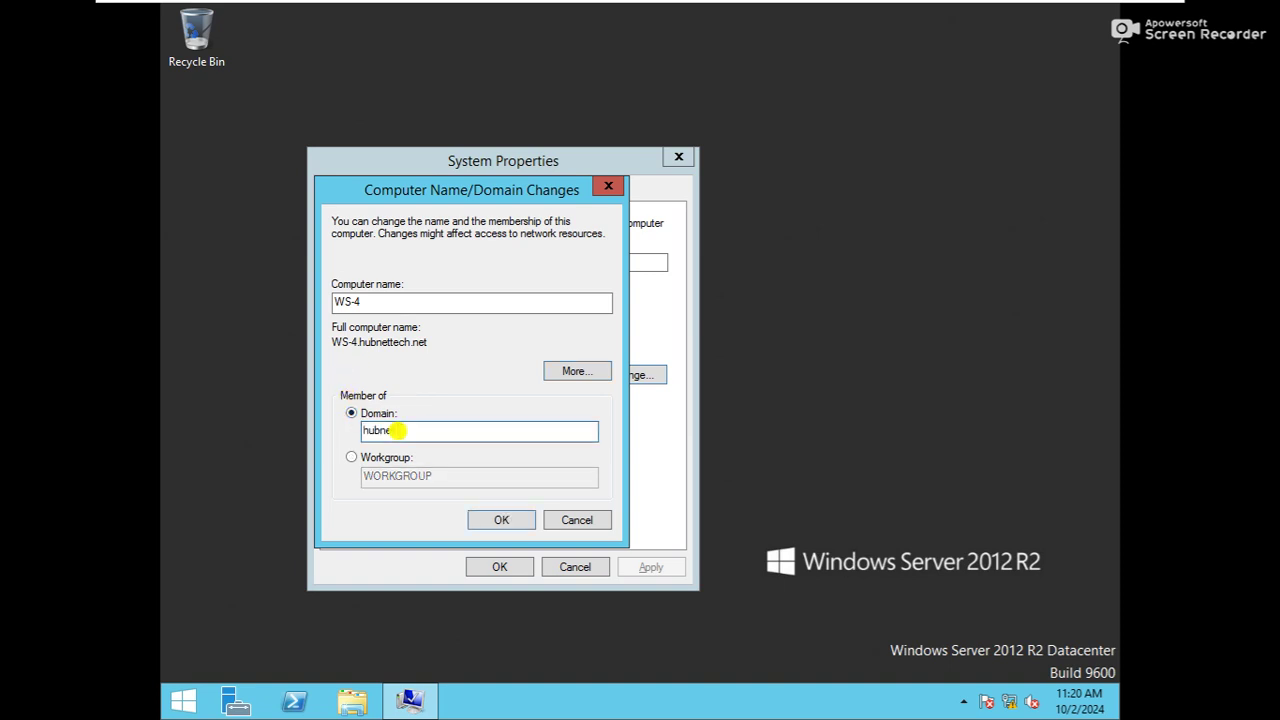
{"action": "left_click", "coordinate": [480, 519]}
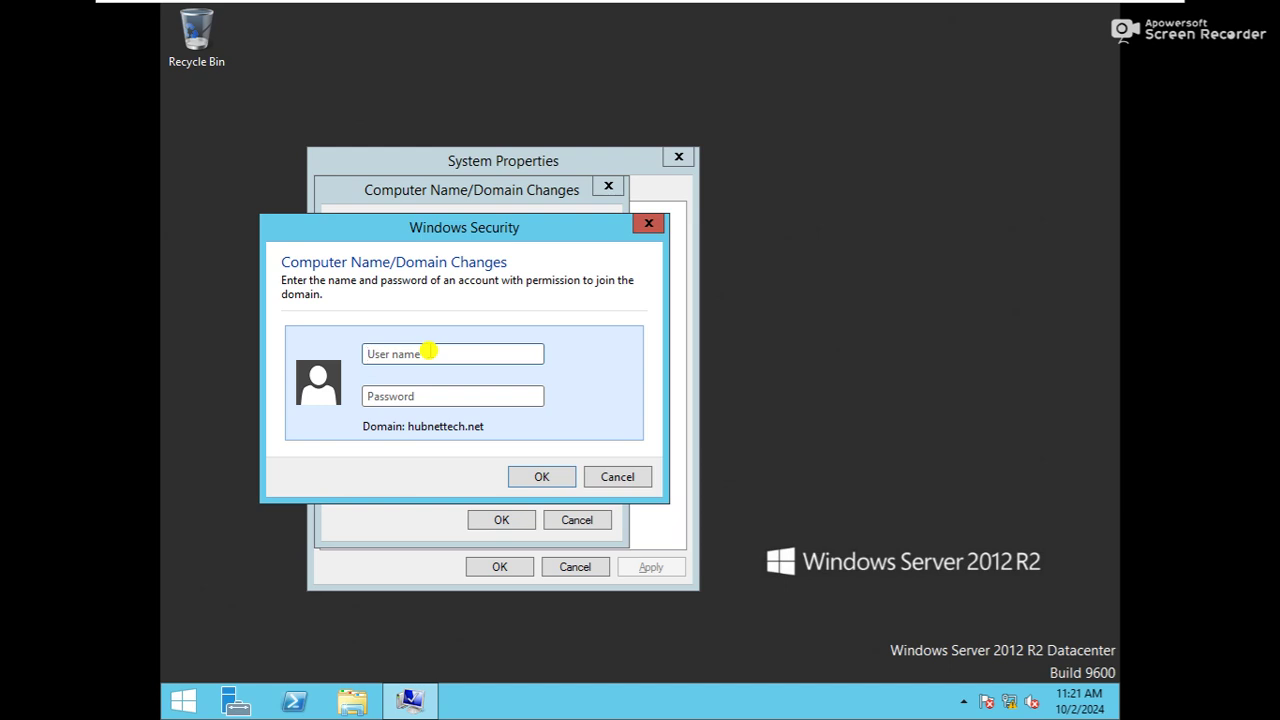
Enter the administrator credentials, dismiss the password-change error and retry the join
{"action": "type", "text": "ad"}
{"action": "key", "text": "BackSpace"}
{"action": "key", "text": "BackSpace"}
{"action": "type", "text": "sa•"}
{"action": "left_click", "coordinate": [521, 477]}
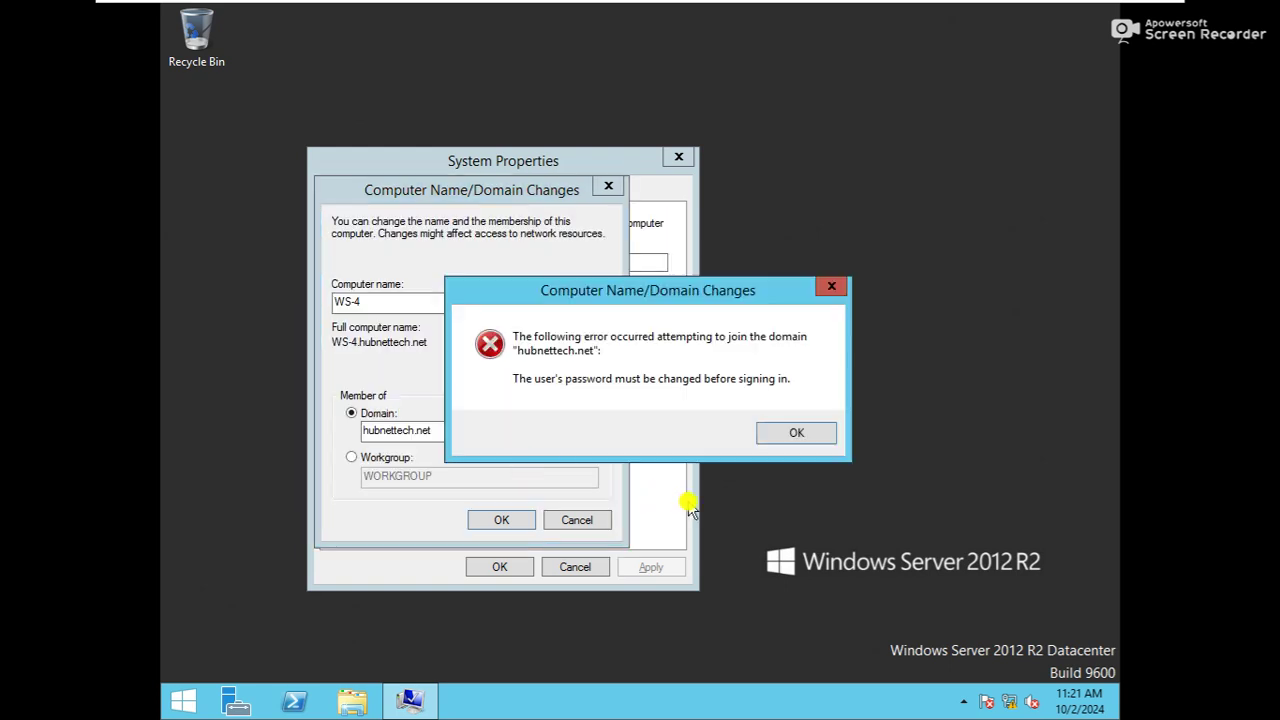
{"action": "left_click", "coordinate": [793, 435]}
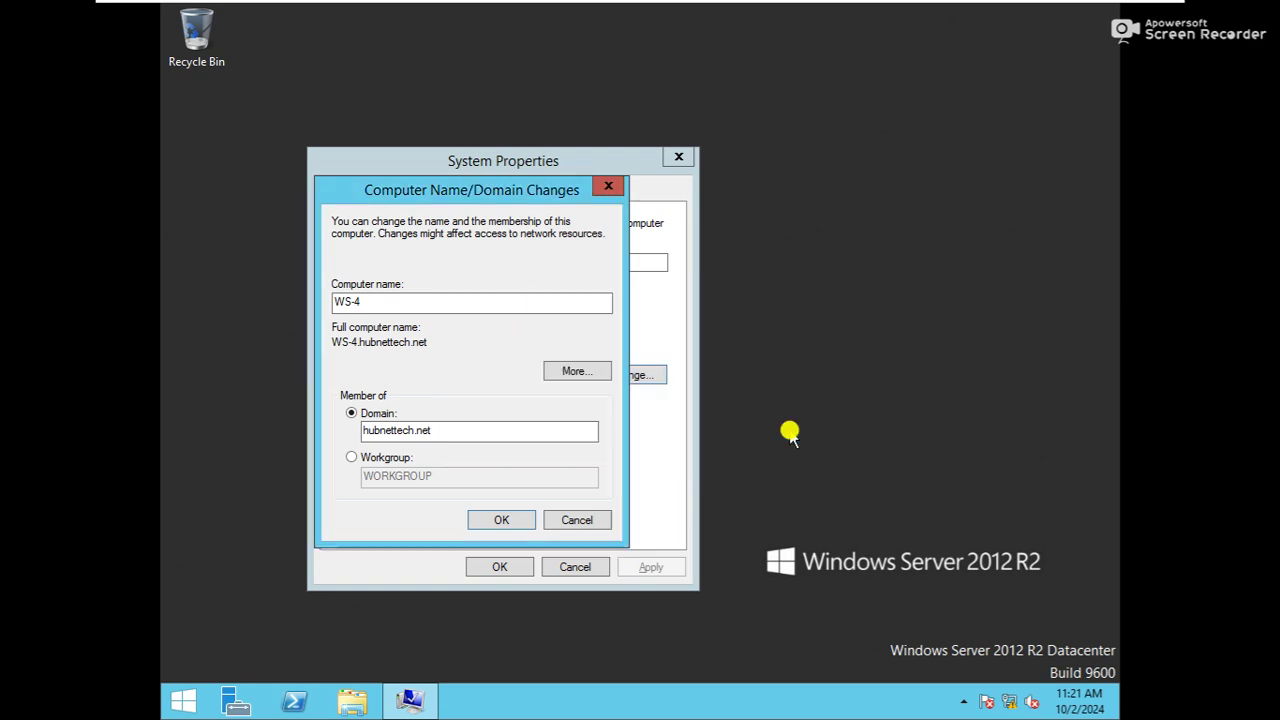
{"action": "left_click", "coordinate": [515, 521]}
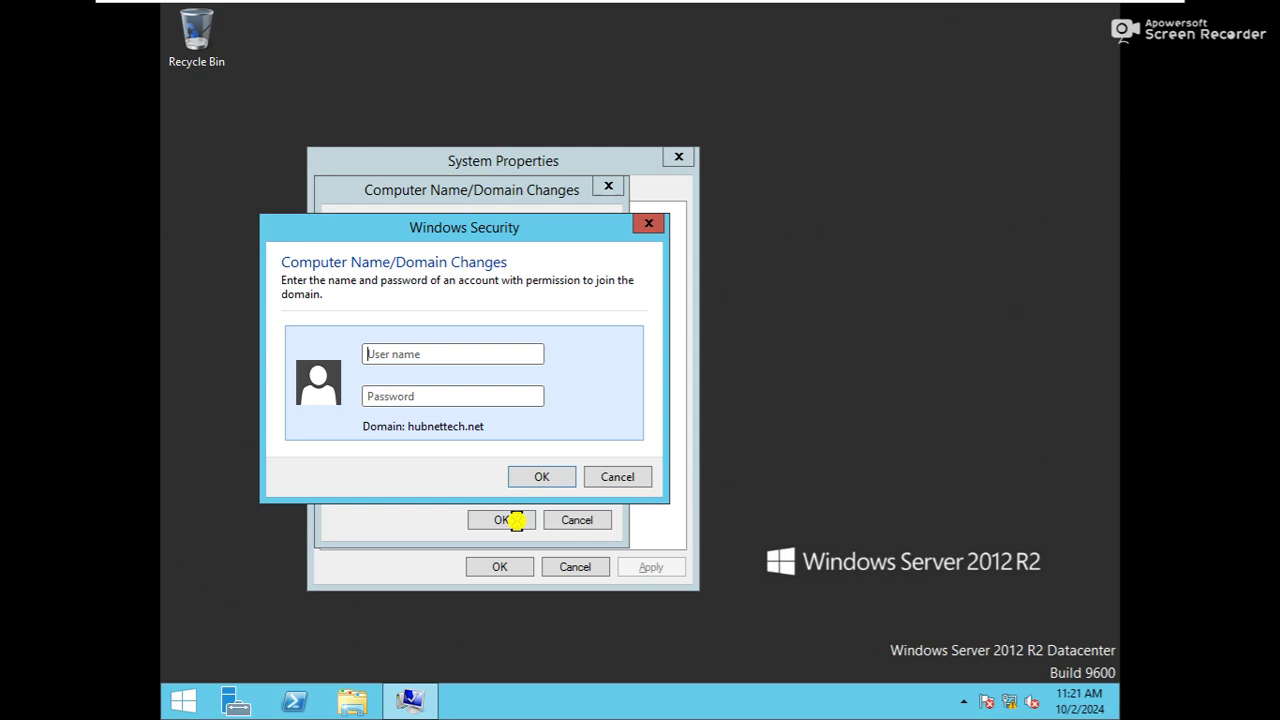
Resubmit the administrator credentials, acknowledge the welcome and restart notices, and close System Properties
{"action": "type", "text": "adP"}
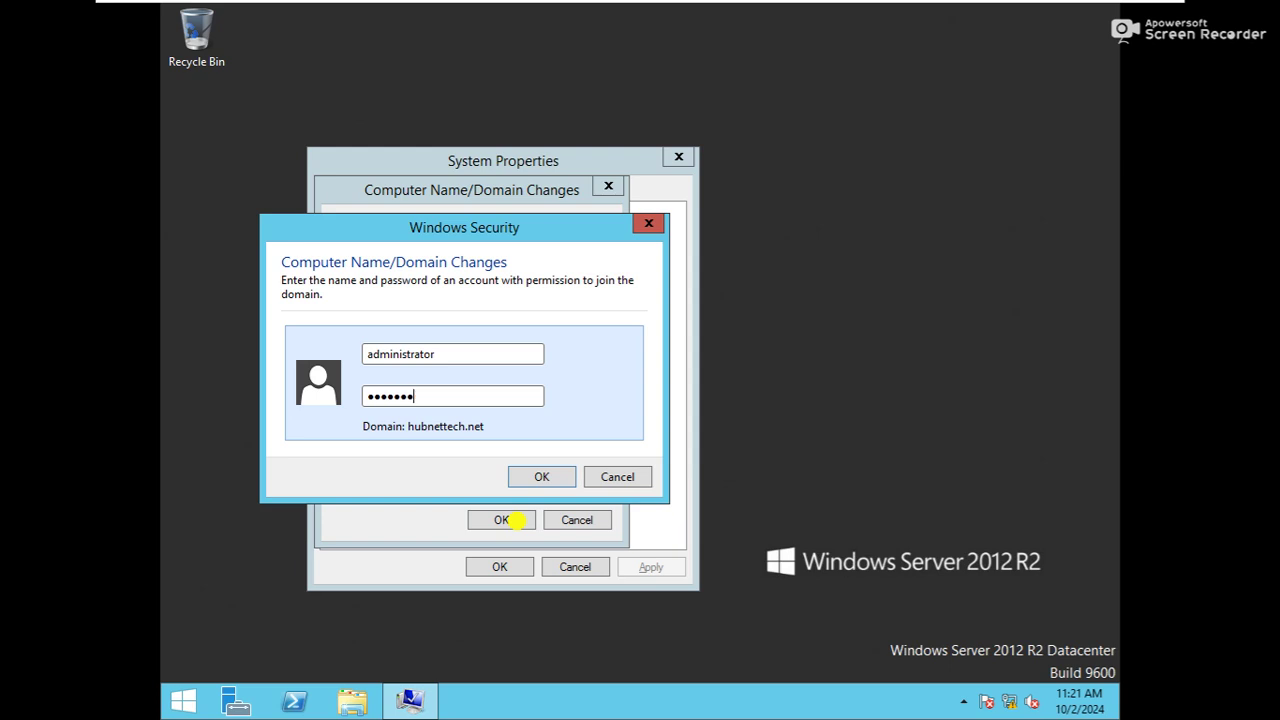
{"action": "left_click", "coordinate": [547, 484]}
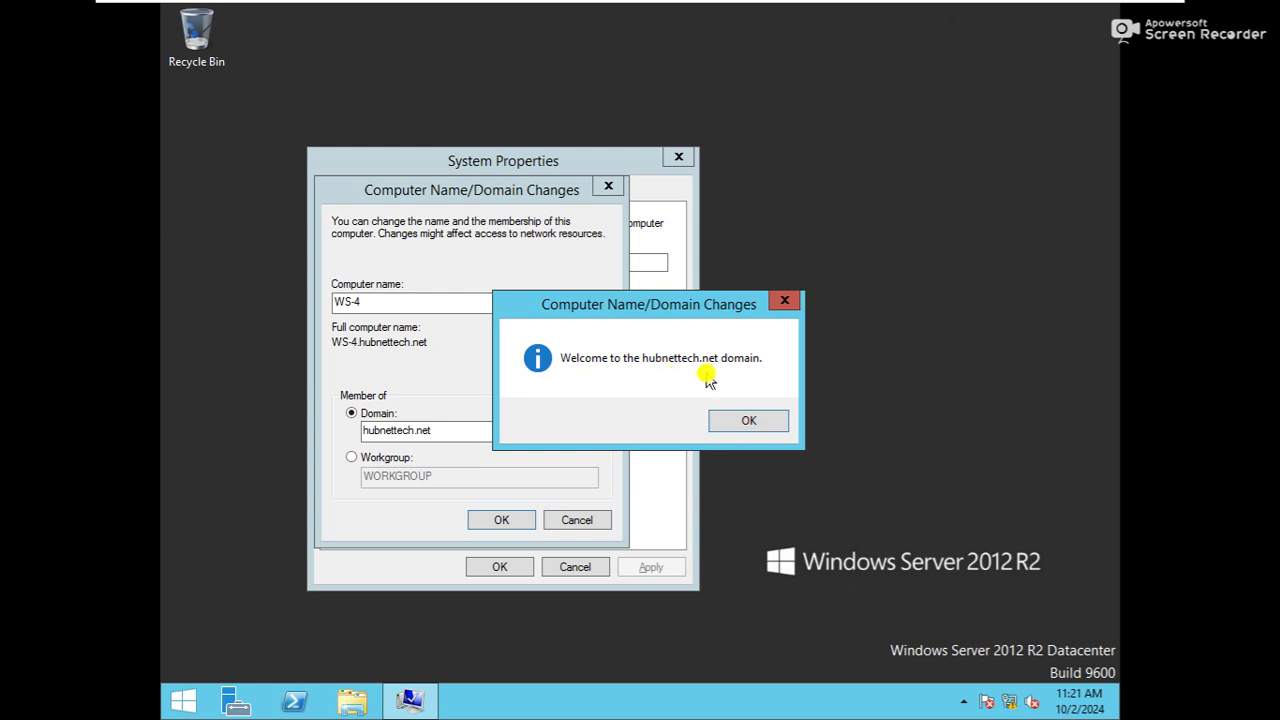
{"action": "left_click", "coordinate": [735, 423]}
{"action": "left_click", "coordinate": [742, 376]}
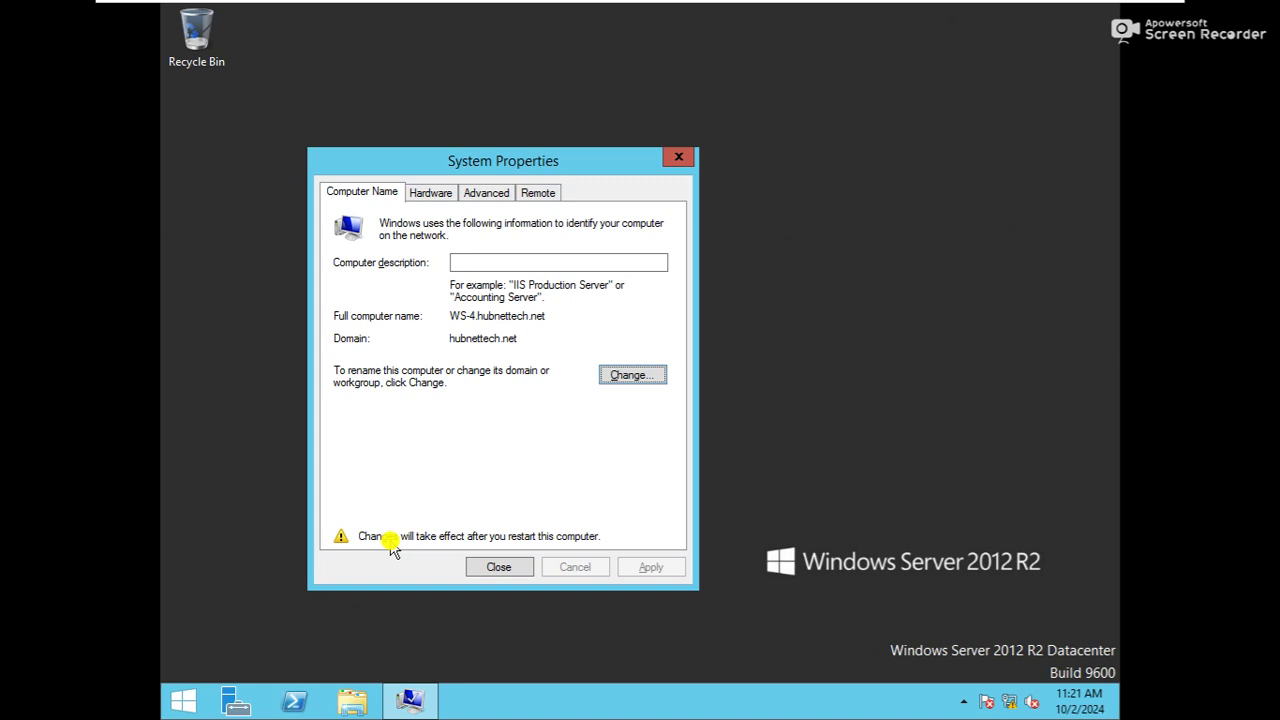
{"action": "left_click", "coordinate": [499, 567]}
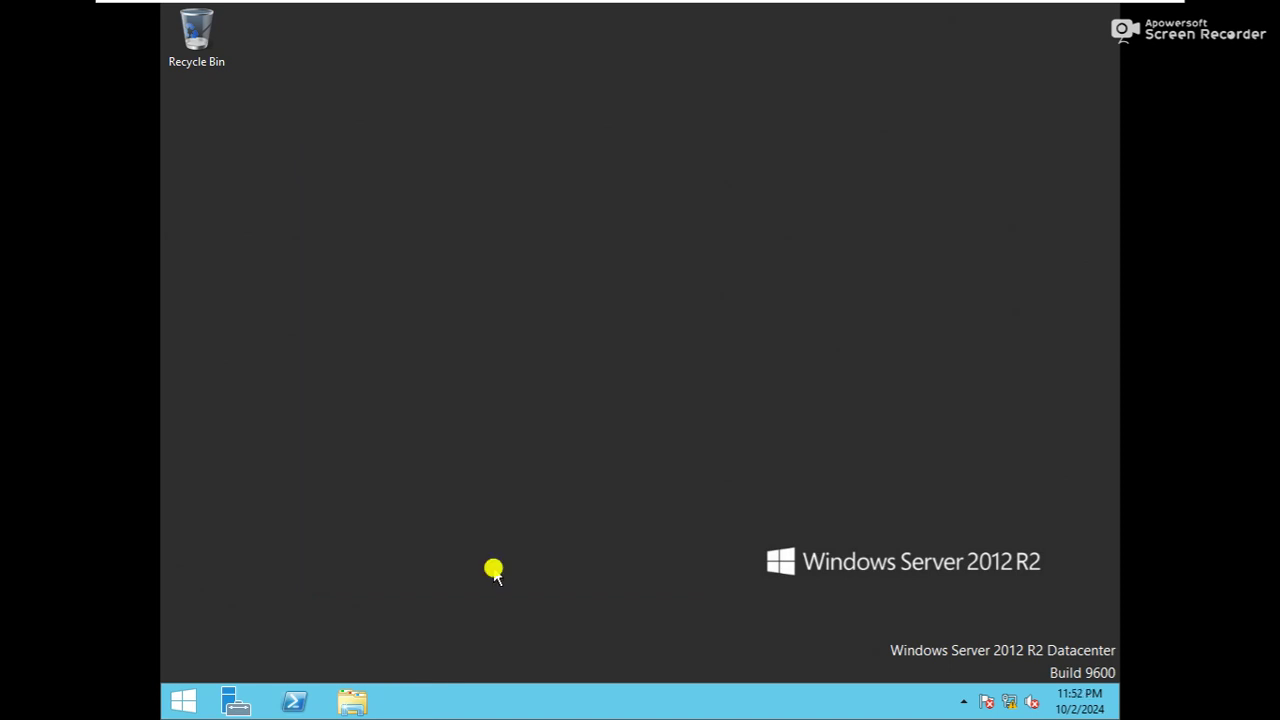
Restart WS-4 now to apply the domain join
{"action": "left_click", "coordinate": [634, 369]}
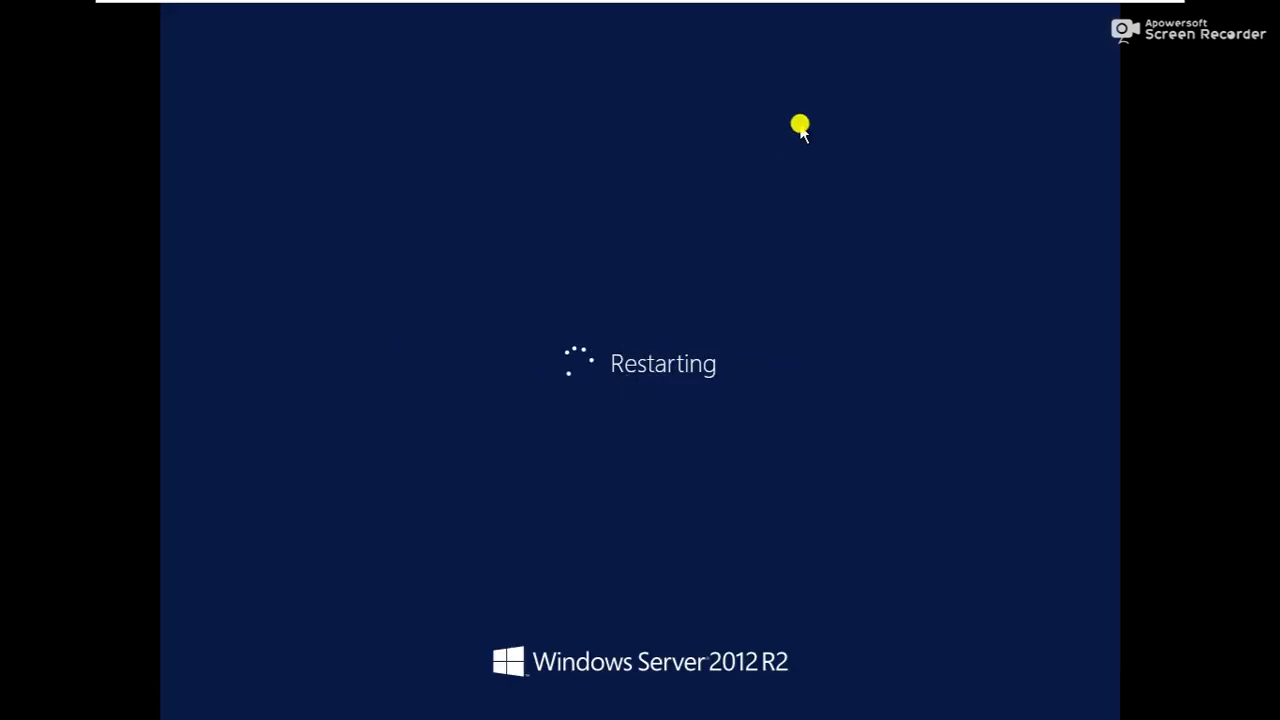
{"action": "mouse_move", "coordinate": [880, 14]}
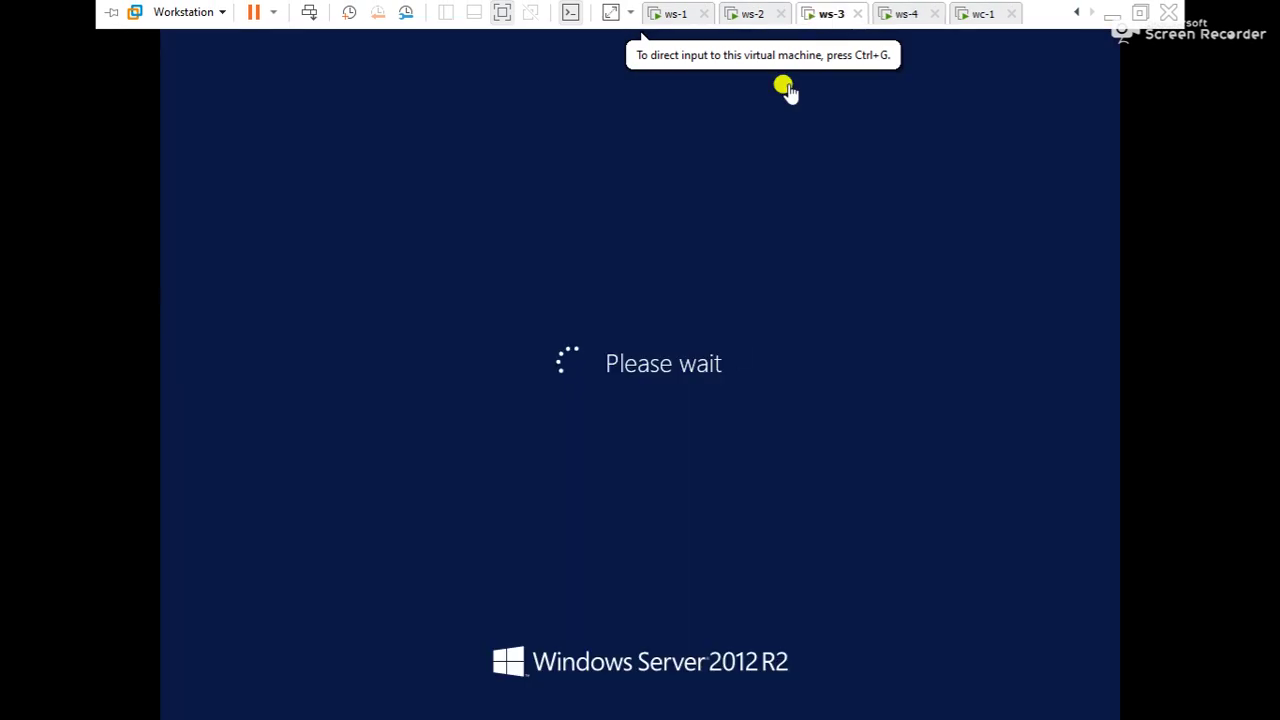
{"action": "left_click", "coordinate": [731, 346]}
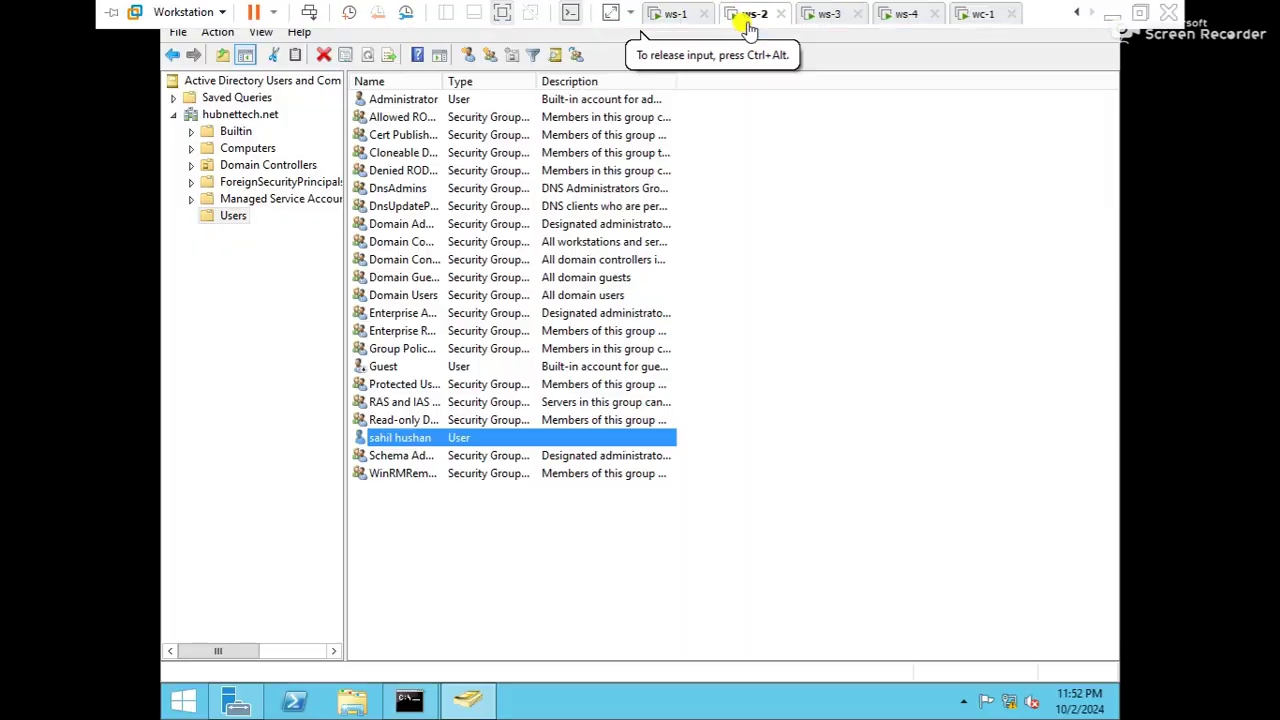
Check net accounts shows PRIMARY on ws-1 and BACKUP on ws-2, then return via ws-3 to ws-4
{"action": "left_click", "coordinate": [678, 18]}
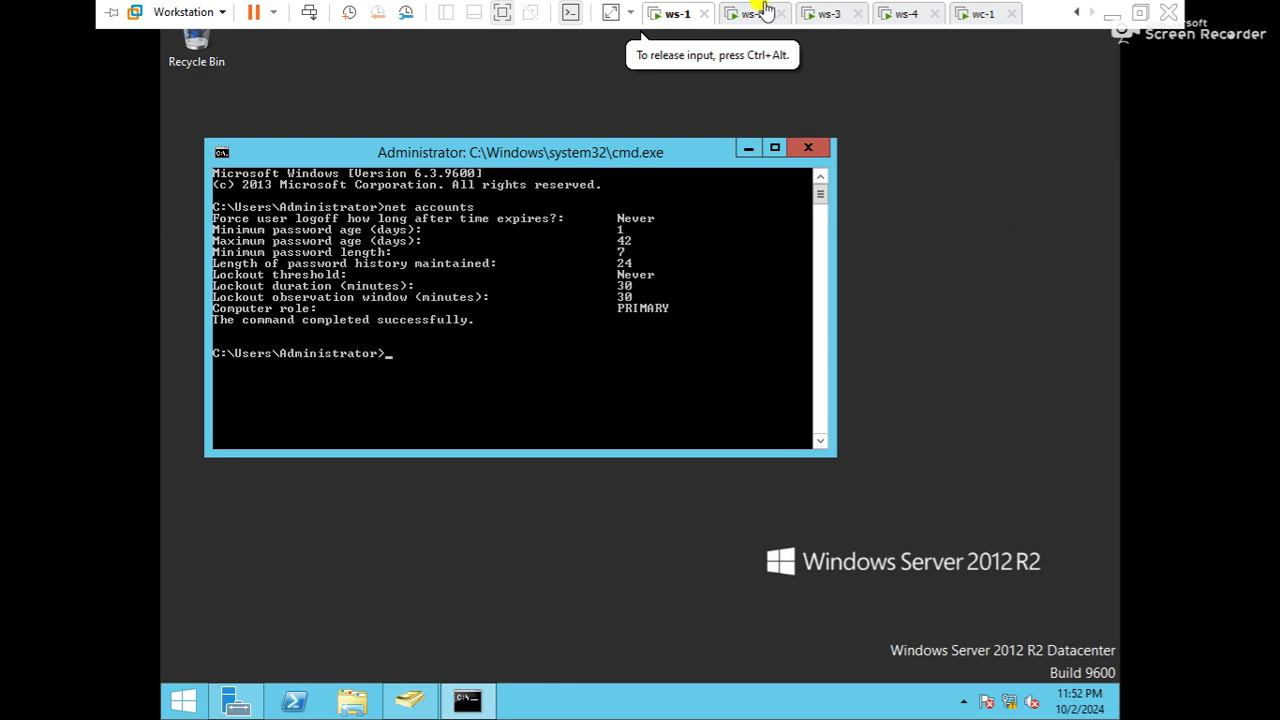
{"action": "left_click", "coordinate": [757, 18]}
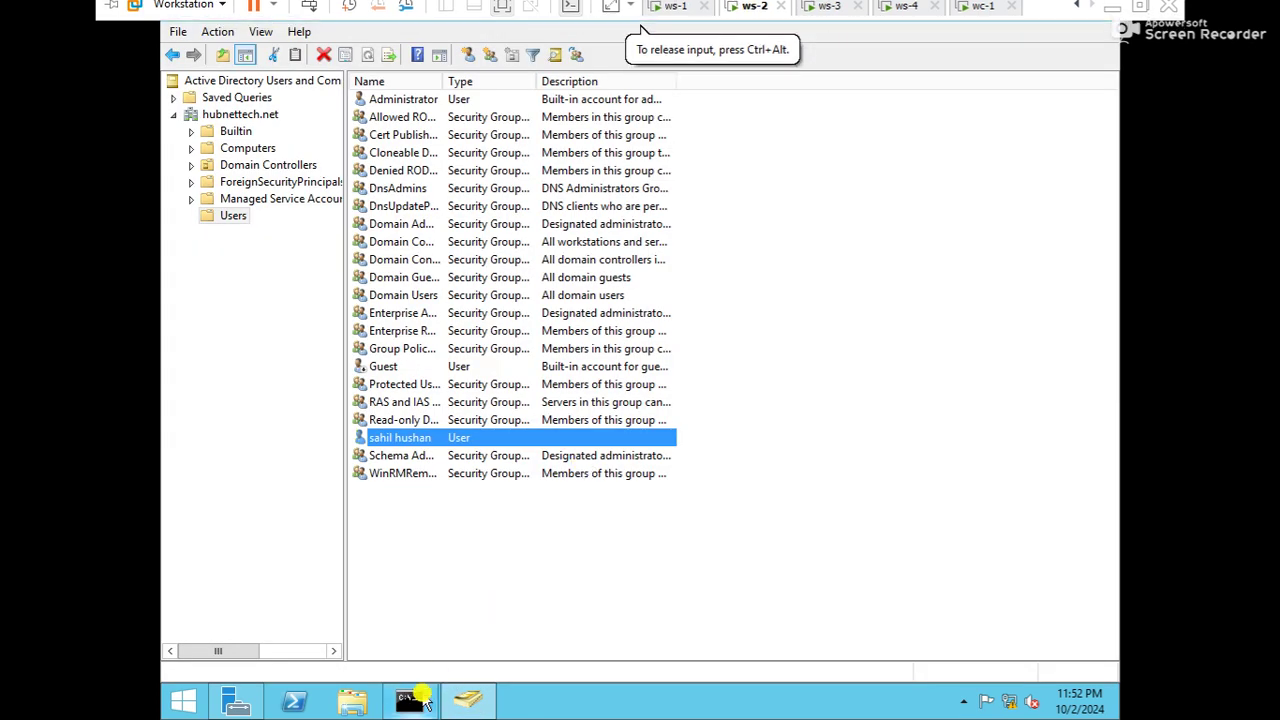
{"action": "left_click", "coordinate": [412, 700]}
{"action": "left_click", "coordinate": [671, 265]}
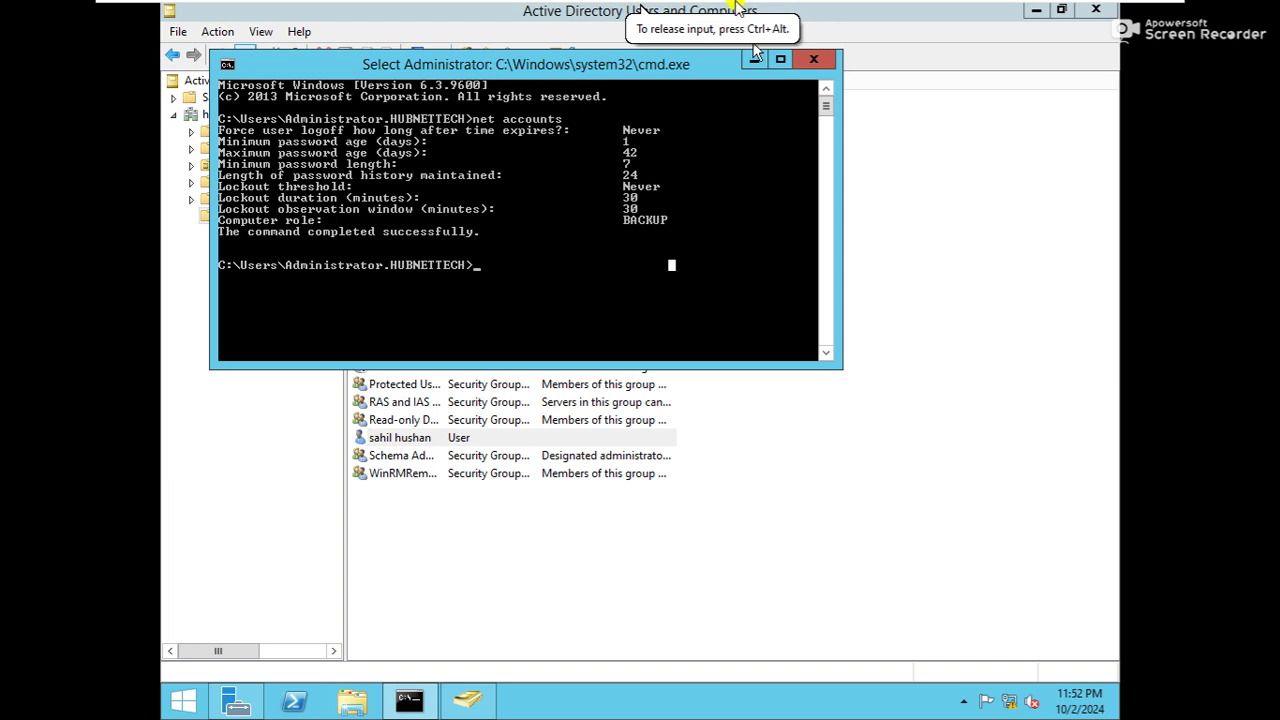
{"action": "mouse_move", "coordinate": [782, 8]}
{"action": "left_click", "coordinate": [822, 13]}
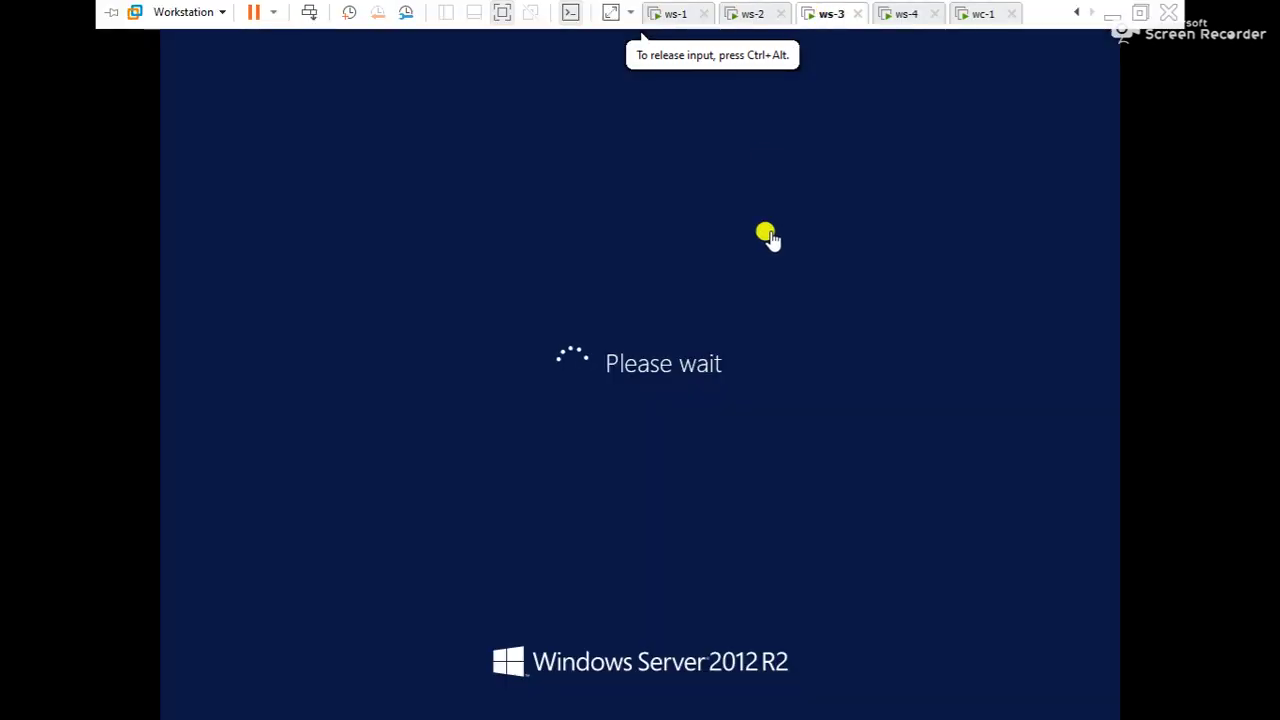
{"action": "key", "text": "ctrl+alt"}
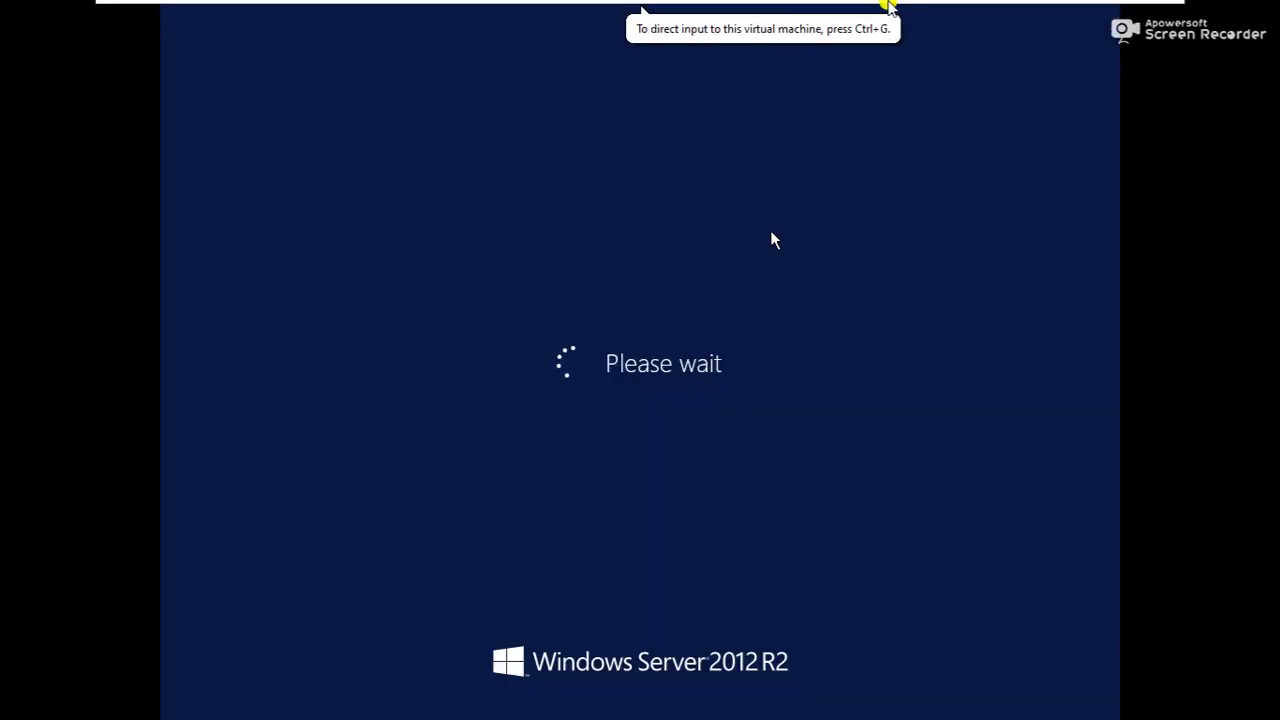
{"action": "left_click", "coordinate": [914, 12]}
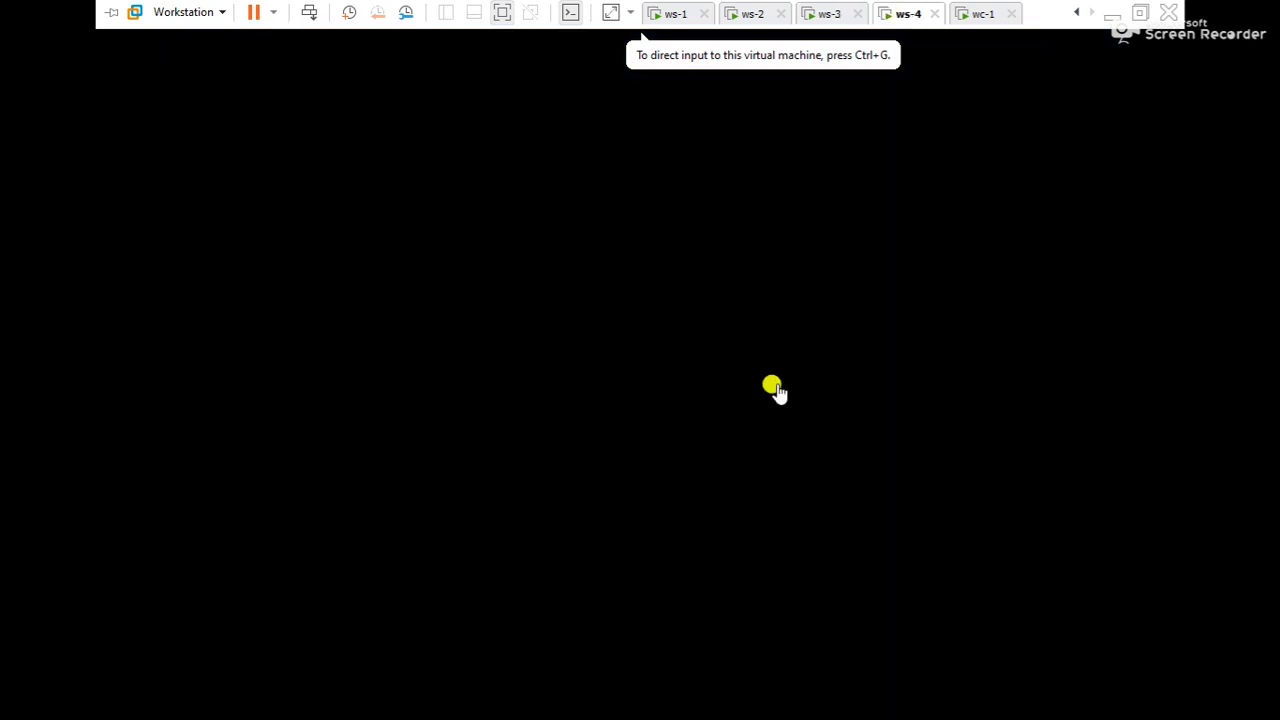
Switch to the wc-1 client and open Network Connections with ncpa
{"action": "left_click", "coordinate": [975, 13]}
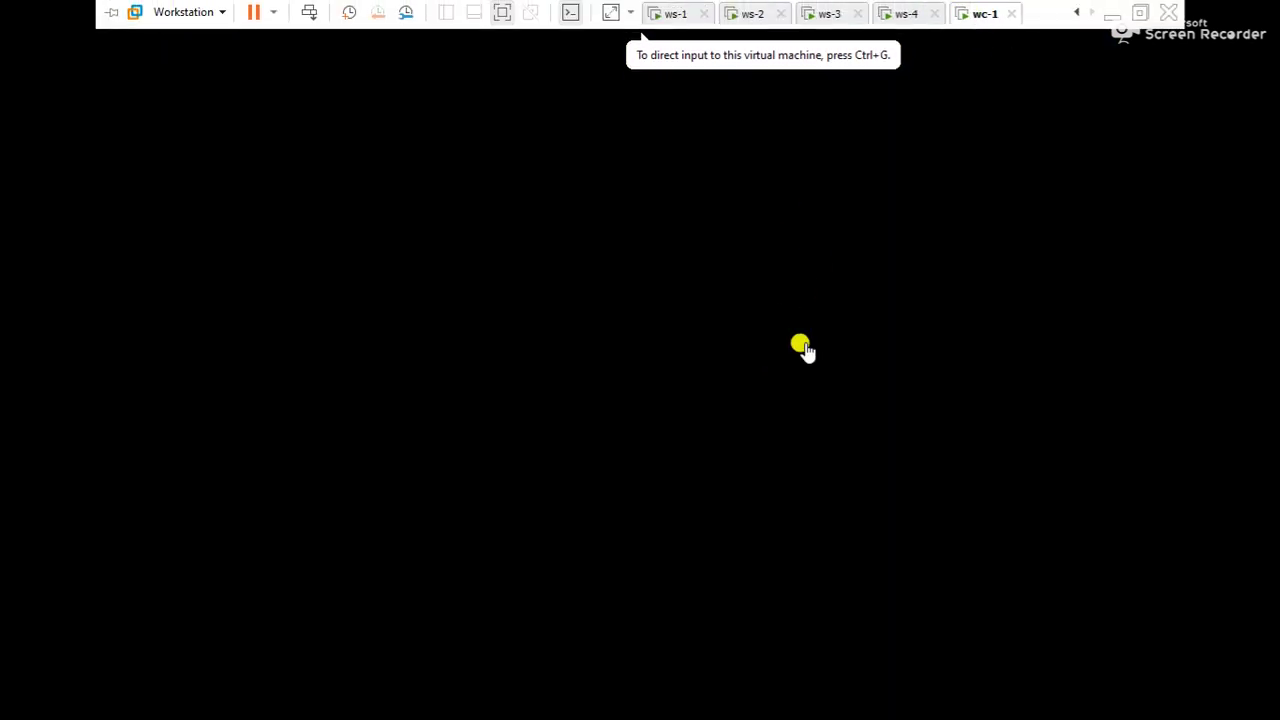
{"action": "left_click", "coordinate": [806, 345]}
{"action": "key", "text": "super+r"}
{"action": "type", "text": "cnpa"}
{"action": "key", "text": "BackSpace"}
{"action": "key", "text": "BackSpace"}
{"action": "key", "text": "BackSpace"}
{"action": "key", "text": "BackSpace"}
{"action": "type", "text": "ncpa"}
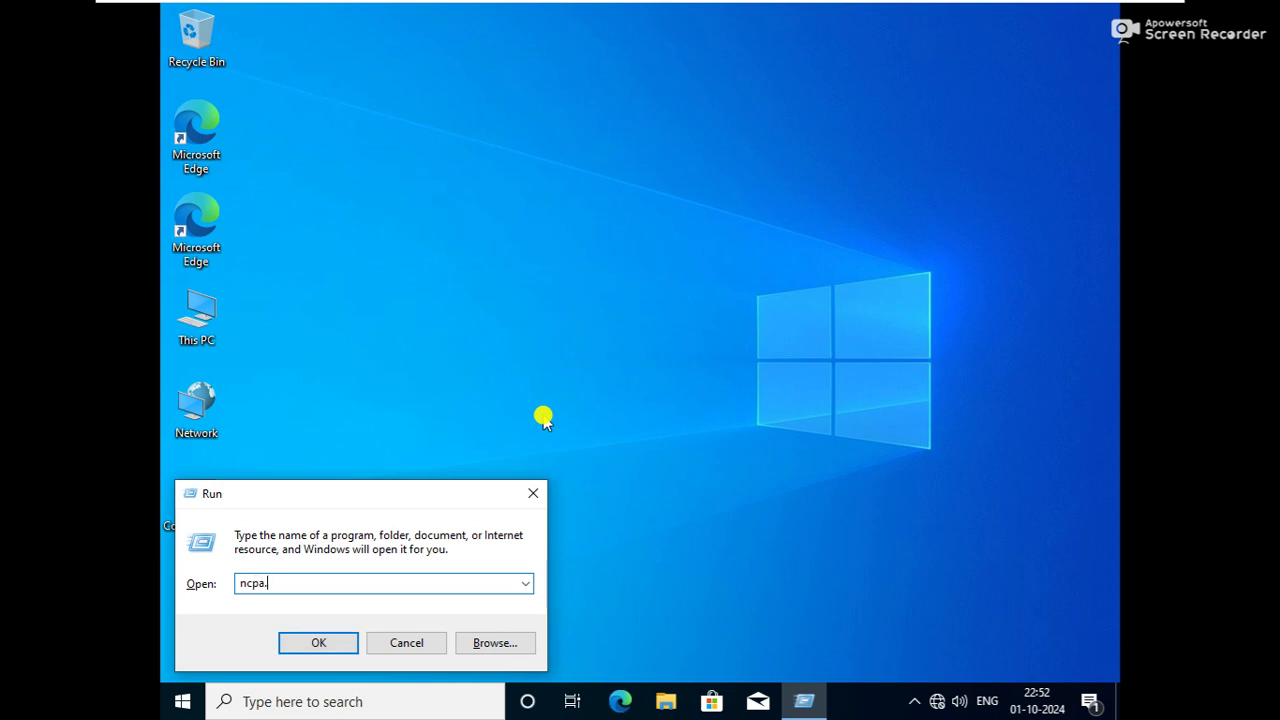
{"action": "key", "text": "Return"}
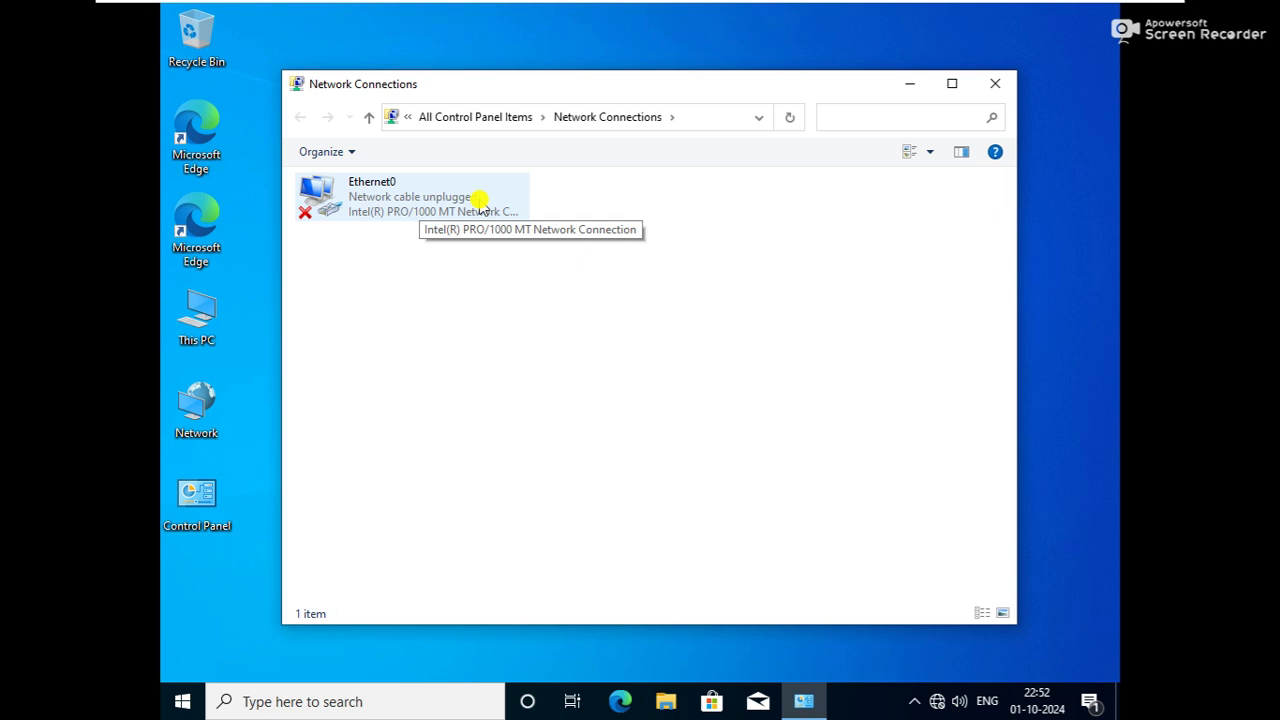
Set wc-1's VM network adapter to Connected and Connect at power on, then select Ethernet0
{"action": "mouse_move", "coordinate": [829, 3]}
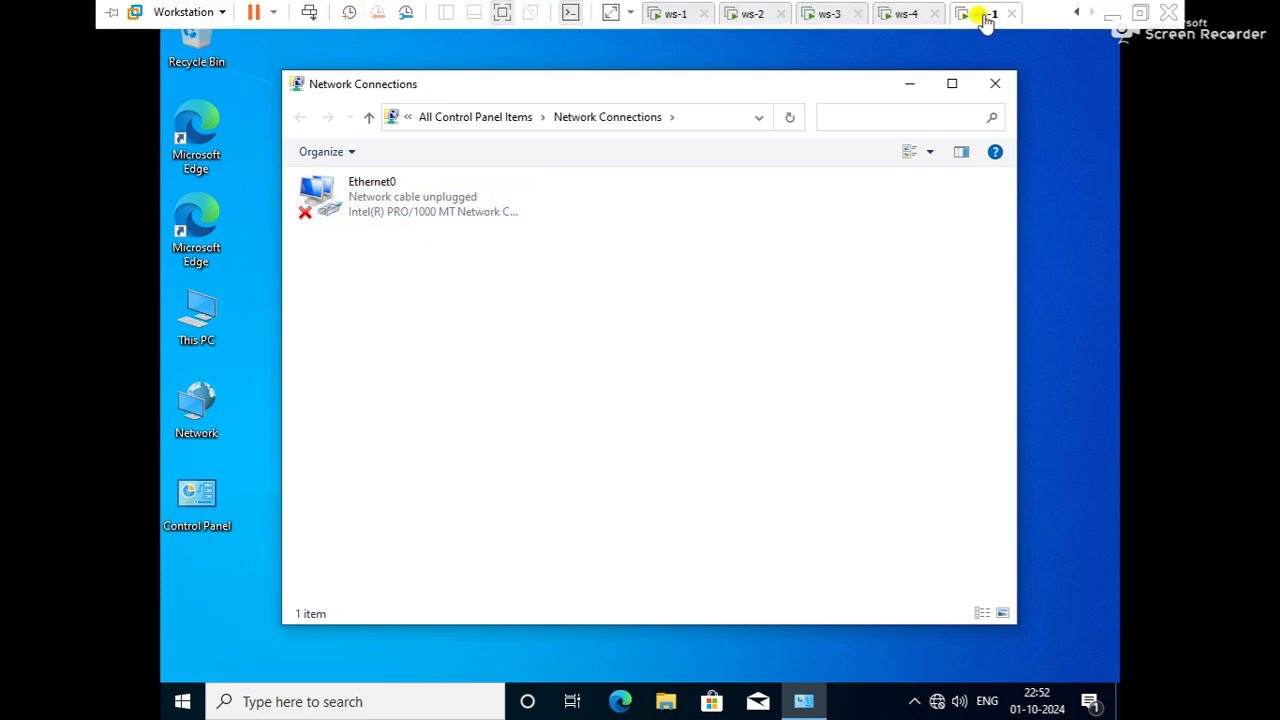
{"action": "right_click", "coordinate": [985, 14]}
{"action": "left_click", "coordinate": [1006, 265]}
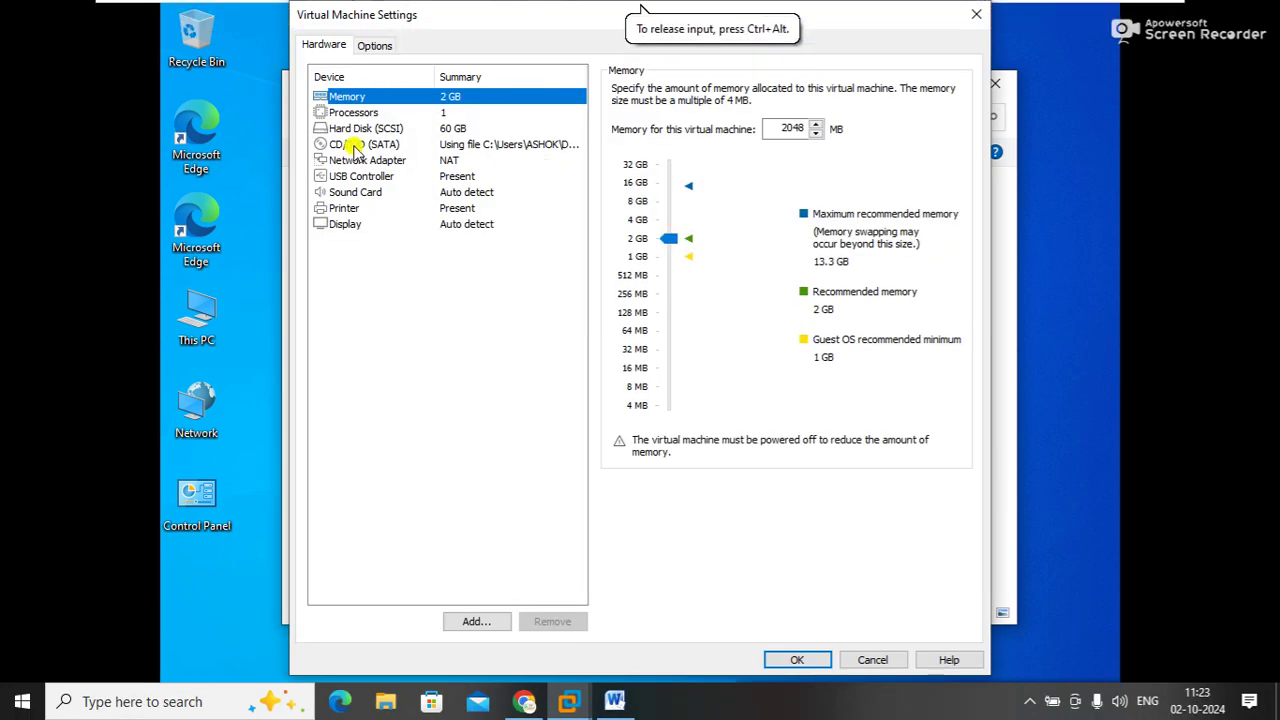
{"action": "left_click", "coordinate": [355, 160]}
{"action": "left_click", "coordinate": [617, 89]}
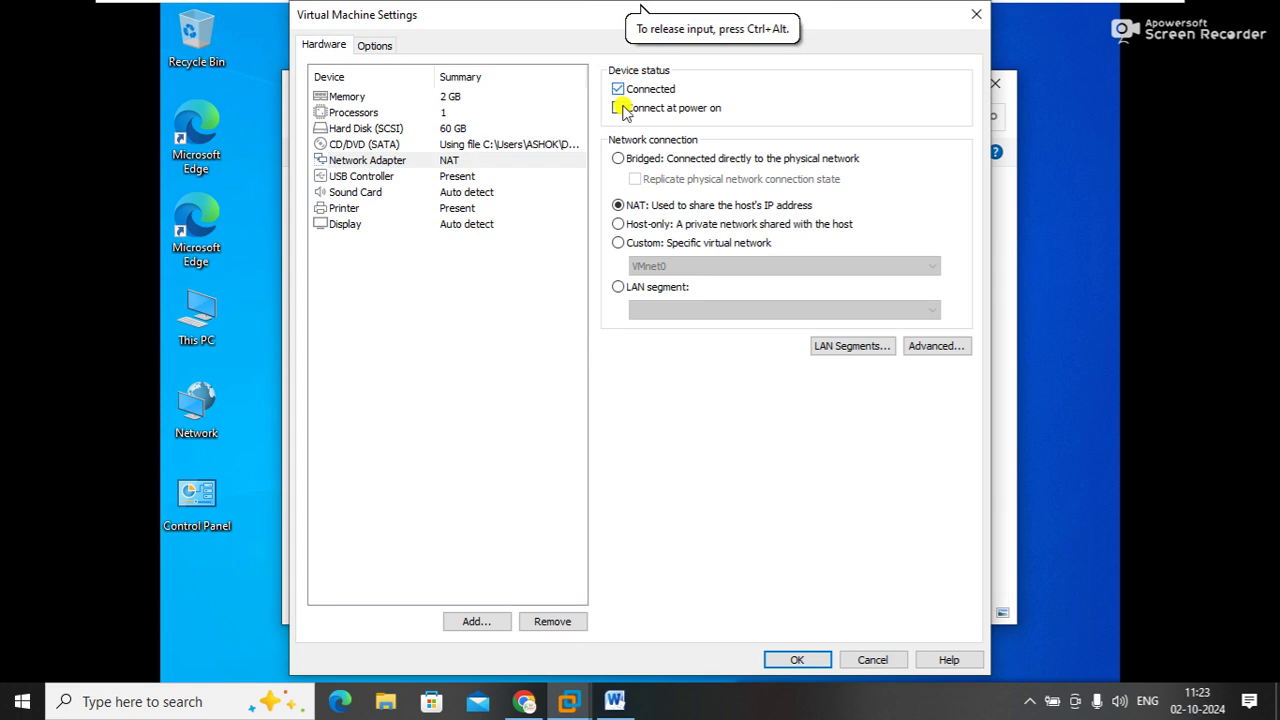
{"action": "left_click", "coordinate": [624, 112]}
{"action": "left_click", "coordinate": [792, 661]}
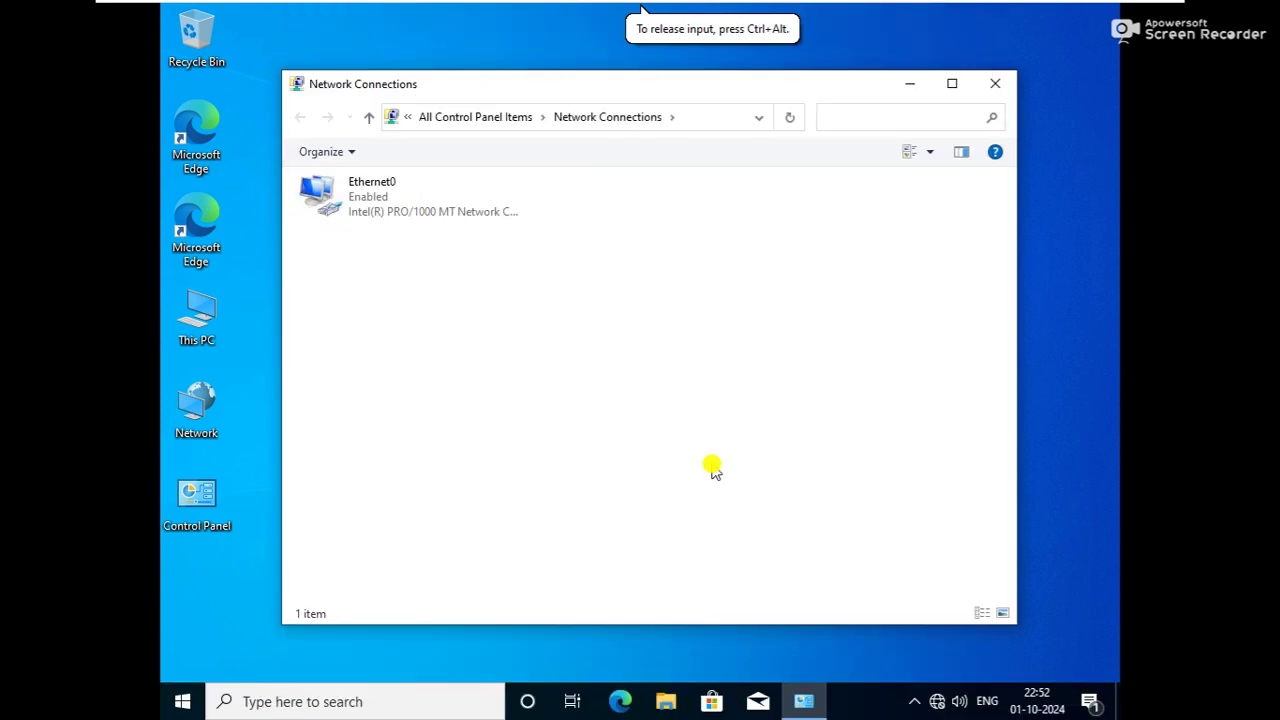
{"action": "left_click", "coordinate": [433, 207]}
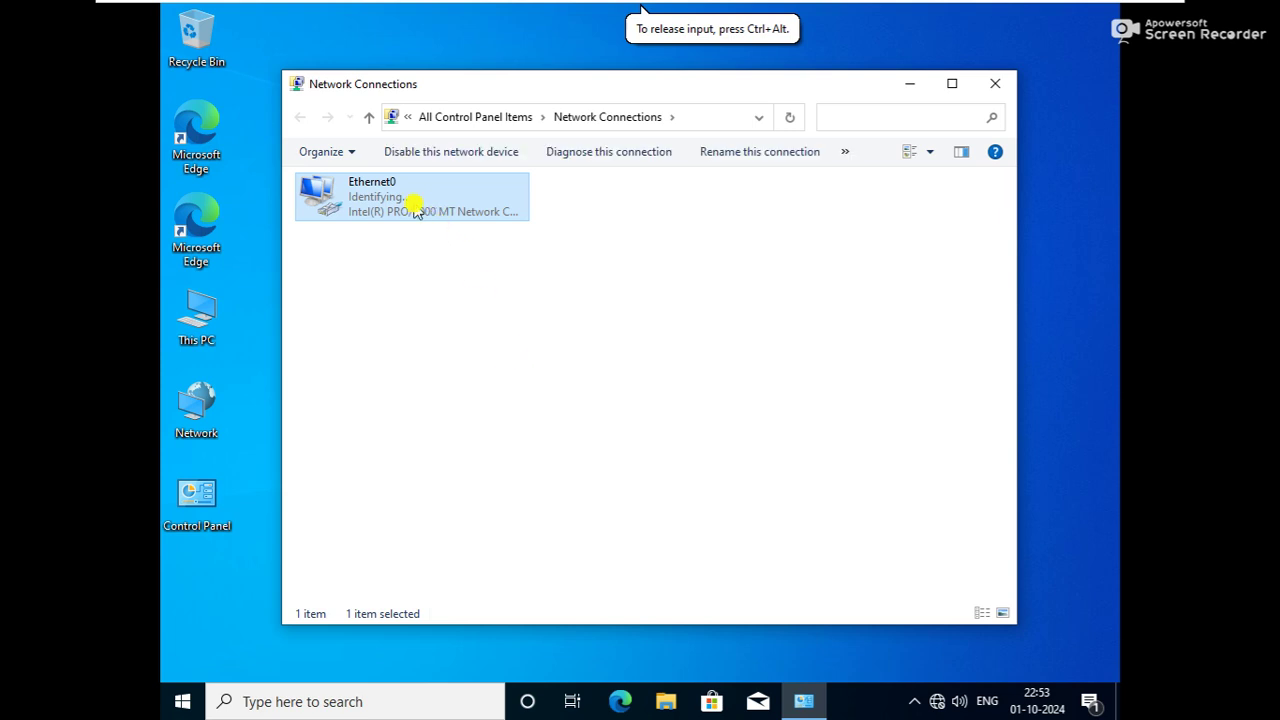
Open Ethernet0's status and properties, allowing the PC to be discoverable on the network
{"action": "double_click", "coordinate": [386, 204]}
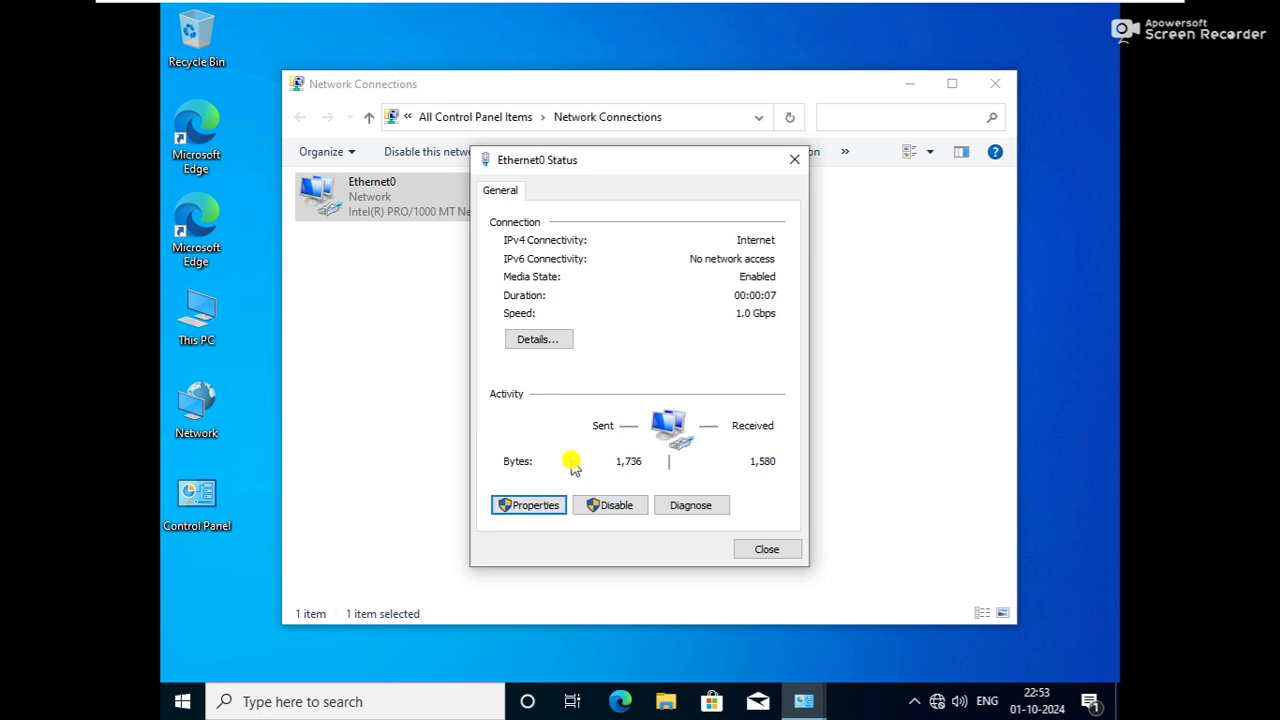
{"action": "key", "text": "shift+F10"}
{"action": "left_click", "coordinate": [500, 369]}
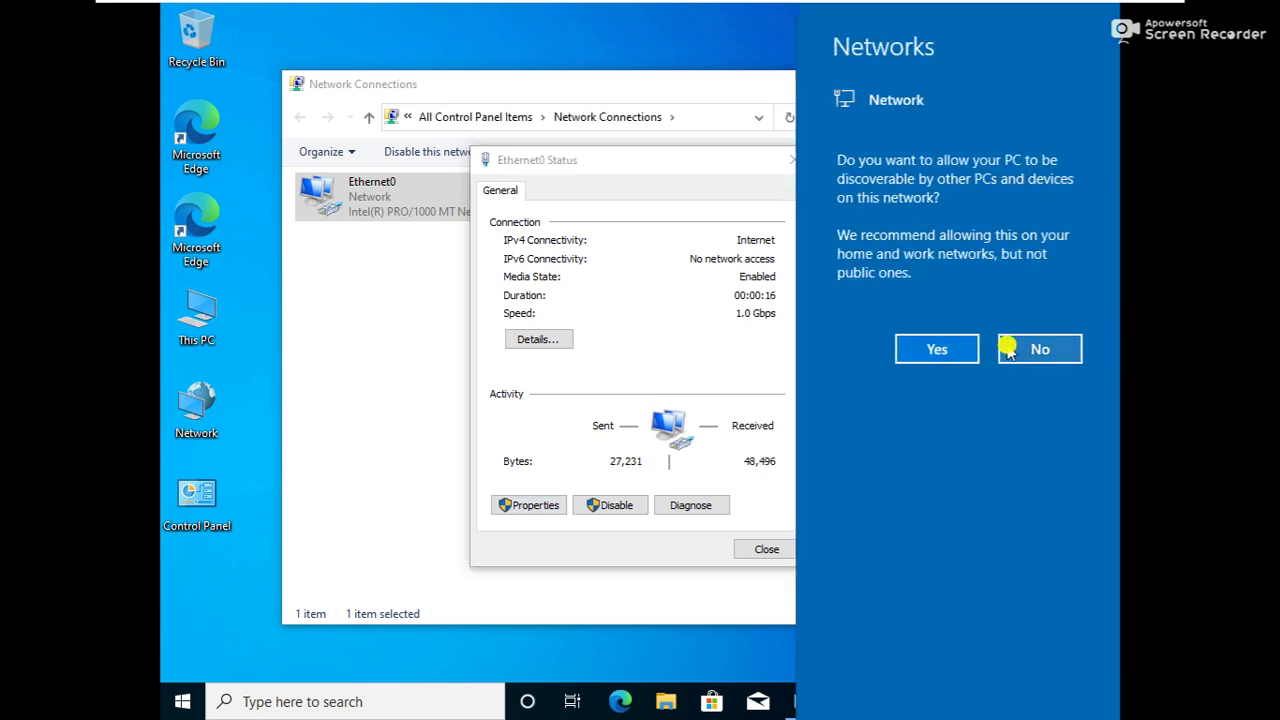
{"action": "left_click", "coordinate": [939, 355]}
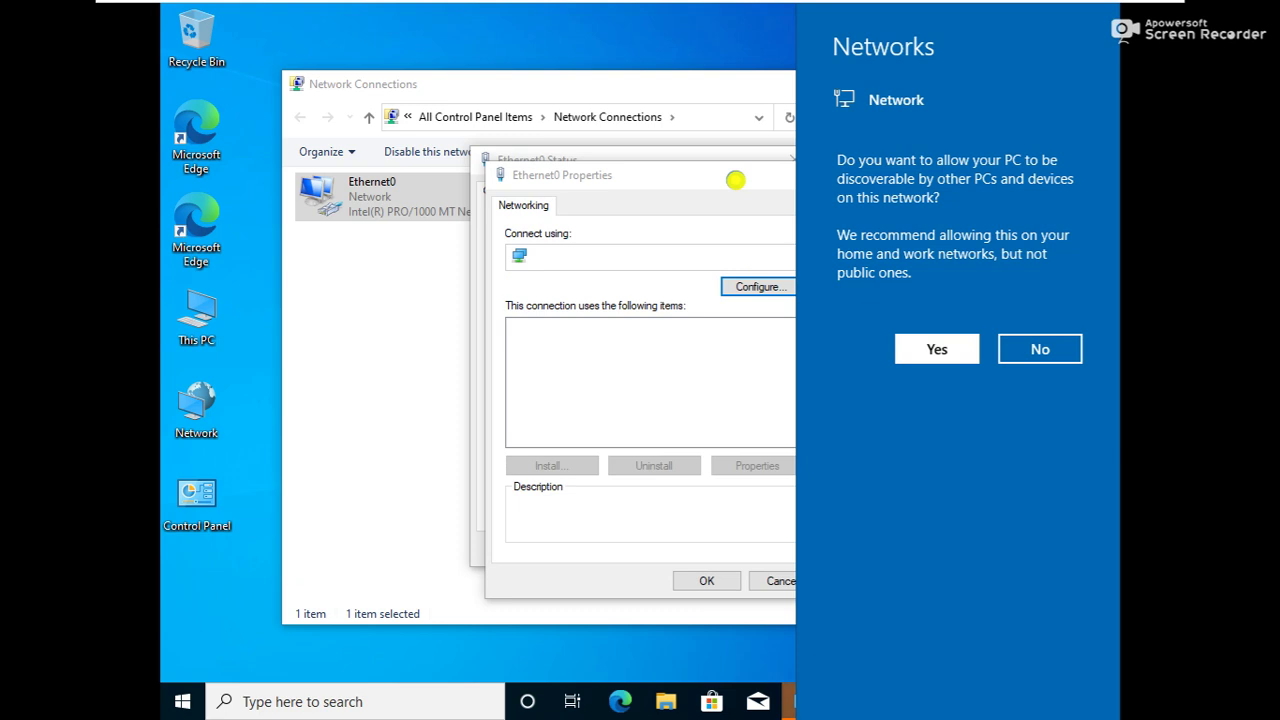
{"action": "left_click", "coordinate": [736, 182]}
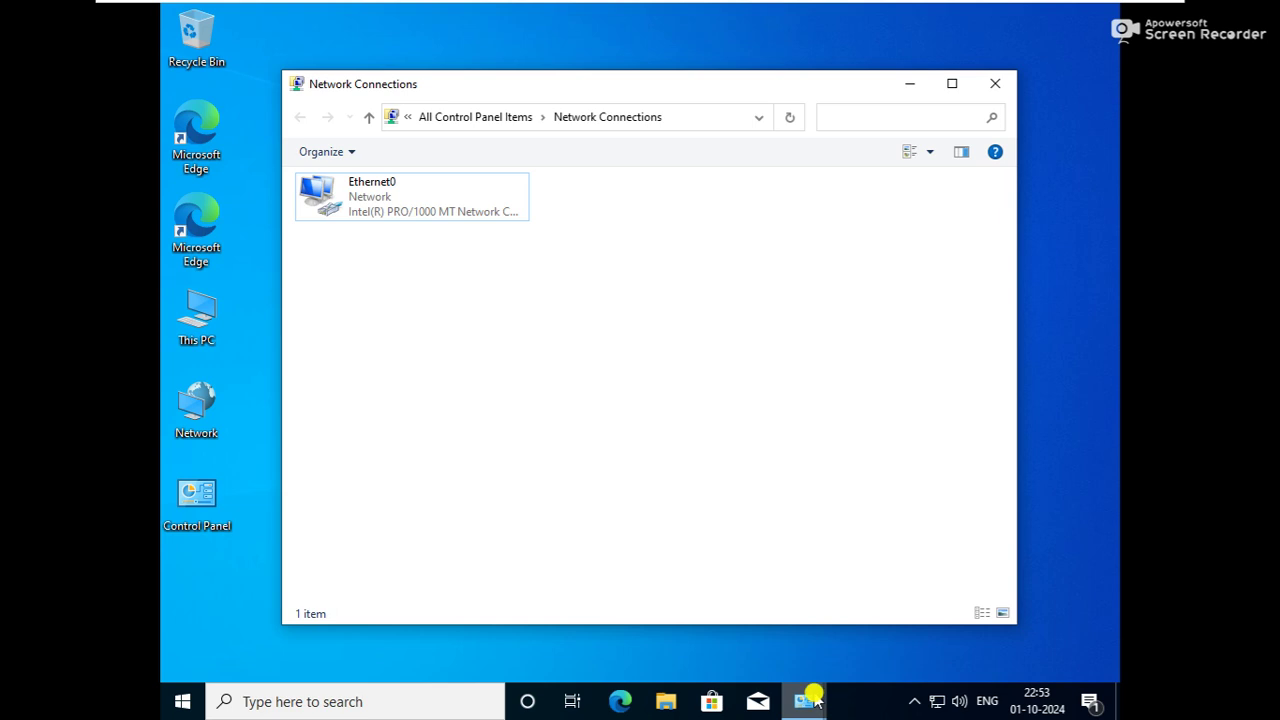
{"action": "mouse_move", "coordinate": [802, 706]}
{"action": "left_click", "coordinate": [921, 640]}
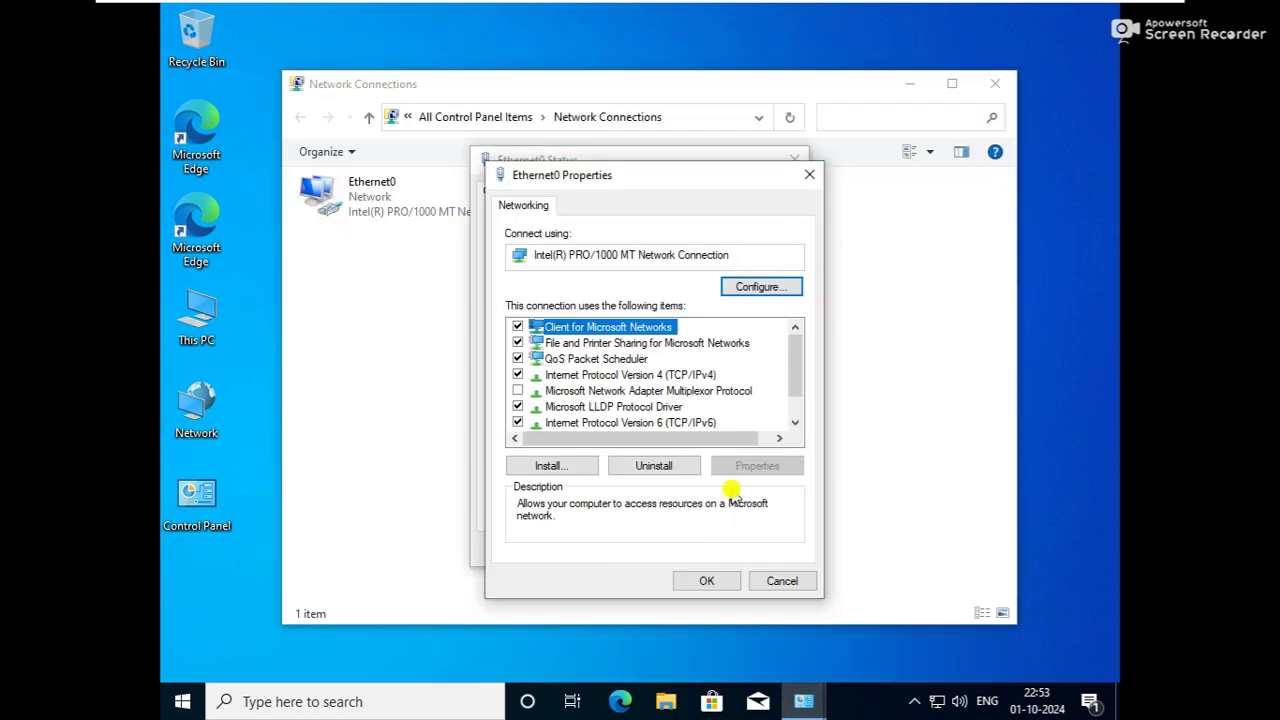
{"action": "left_click", "coordinate": [795, 422]}
Set static IP 192.168.100.5, mask 255.255.255.0, DNS 192.168.100.1, then close the network windows
{"action": "double_click", "coordinate": [684, 360]}
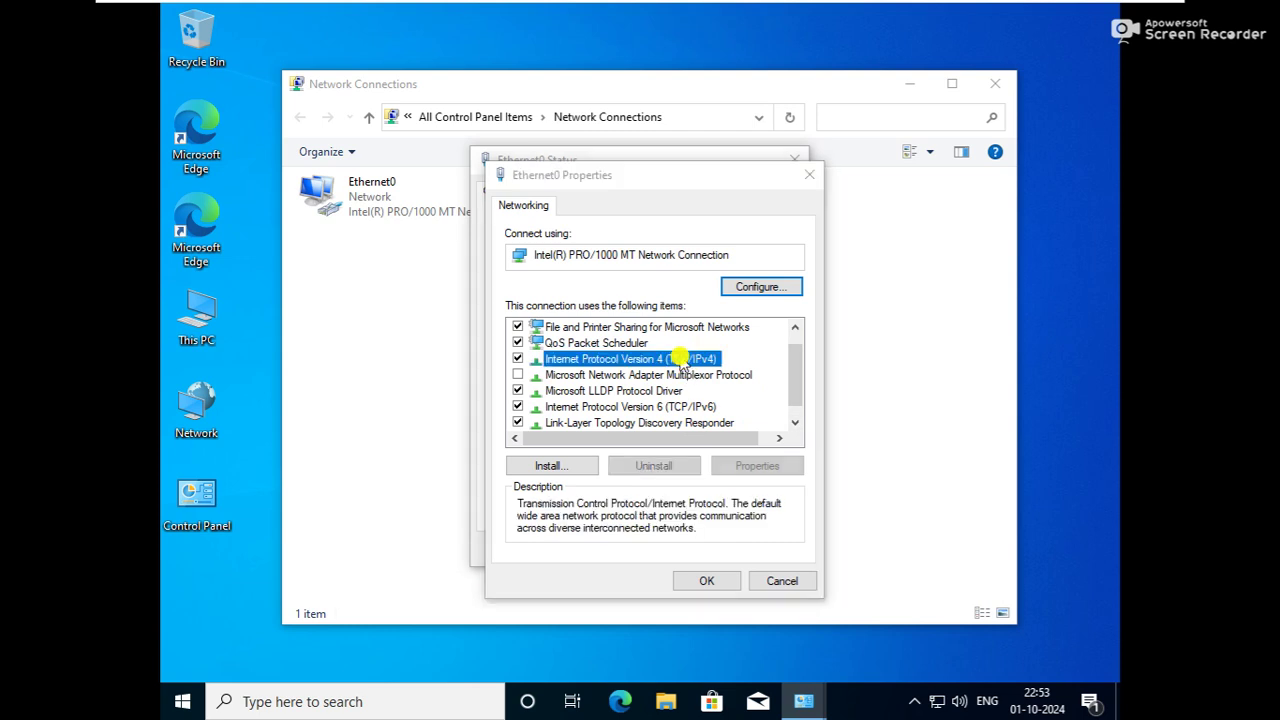
{"action": "left_click", "coordinate": [634, 385]}
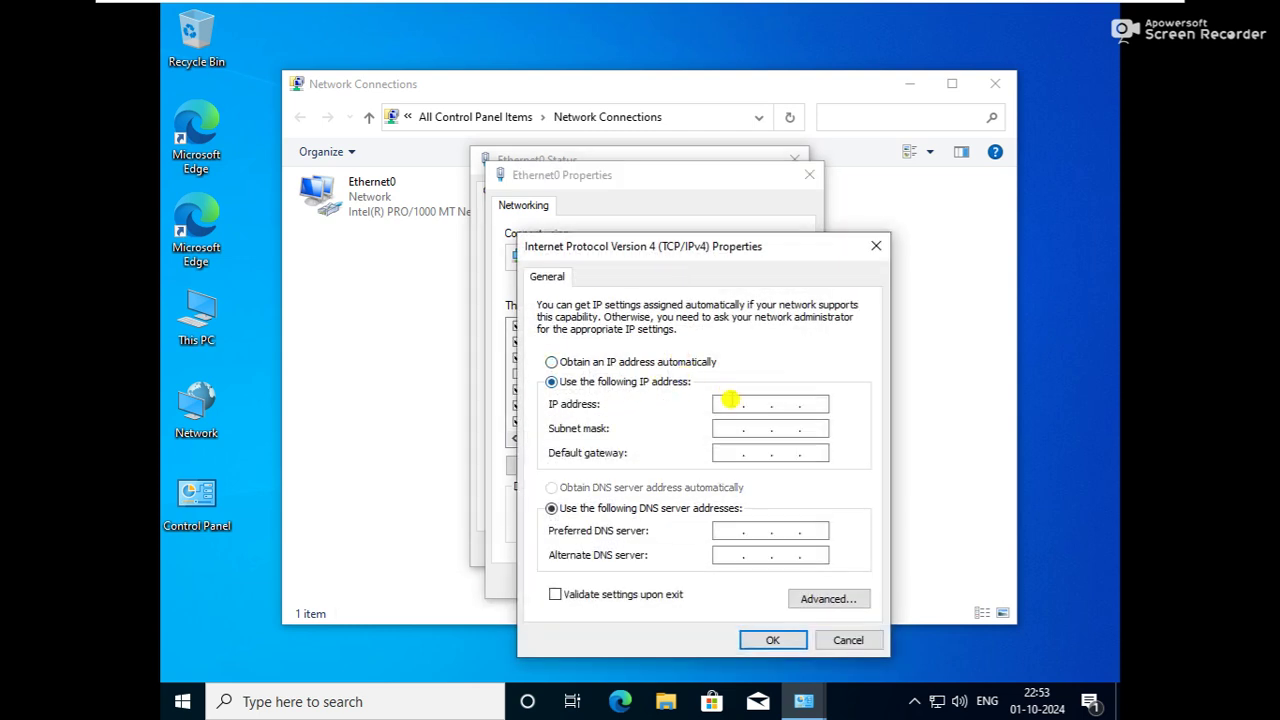
{"action": "left_click", "coordinate": [729, 402]}
{"action": "type", "text": "192.168"}
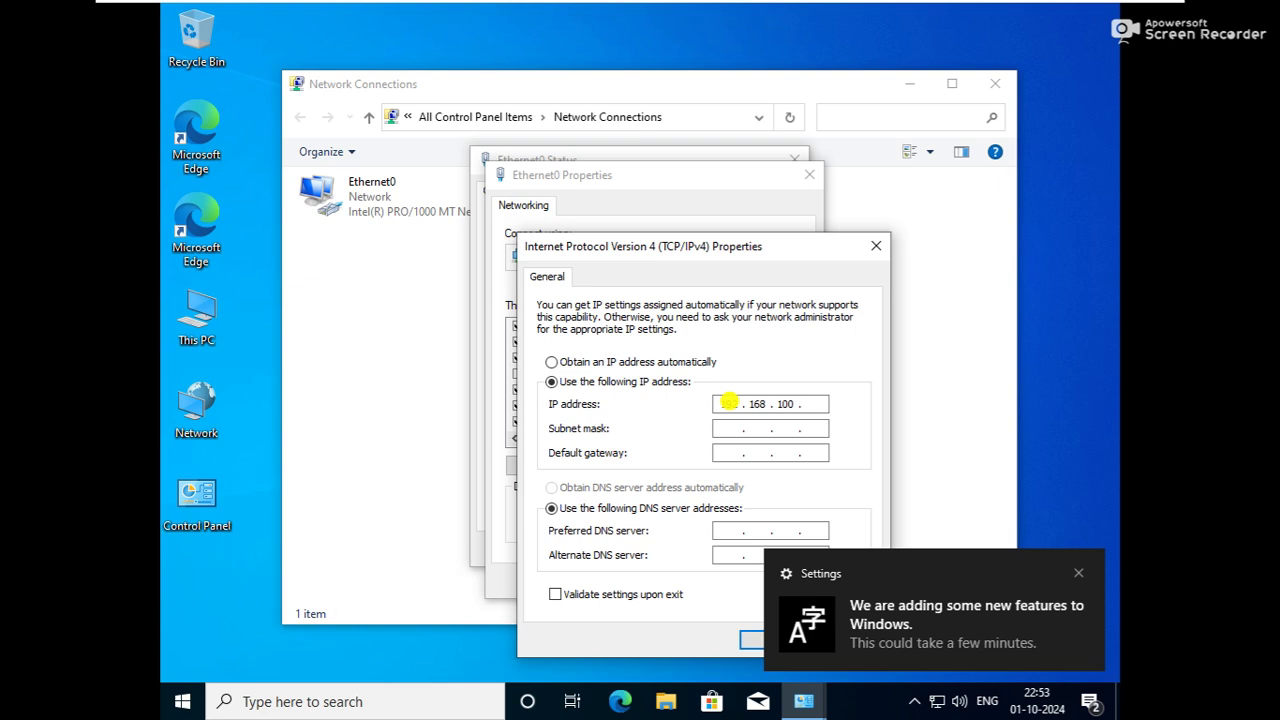
{"action": "type", "text": "5"}
{"action": "key", "text": "Tab"}
{"action": "key", "text": "Tab"}
{"action": "key", "text": "Tab"}
{"action": "key", "text": "Tab"}
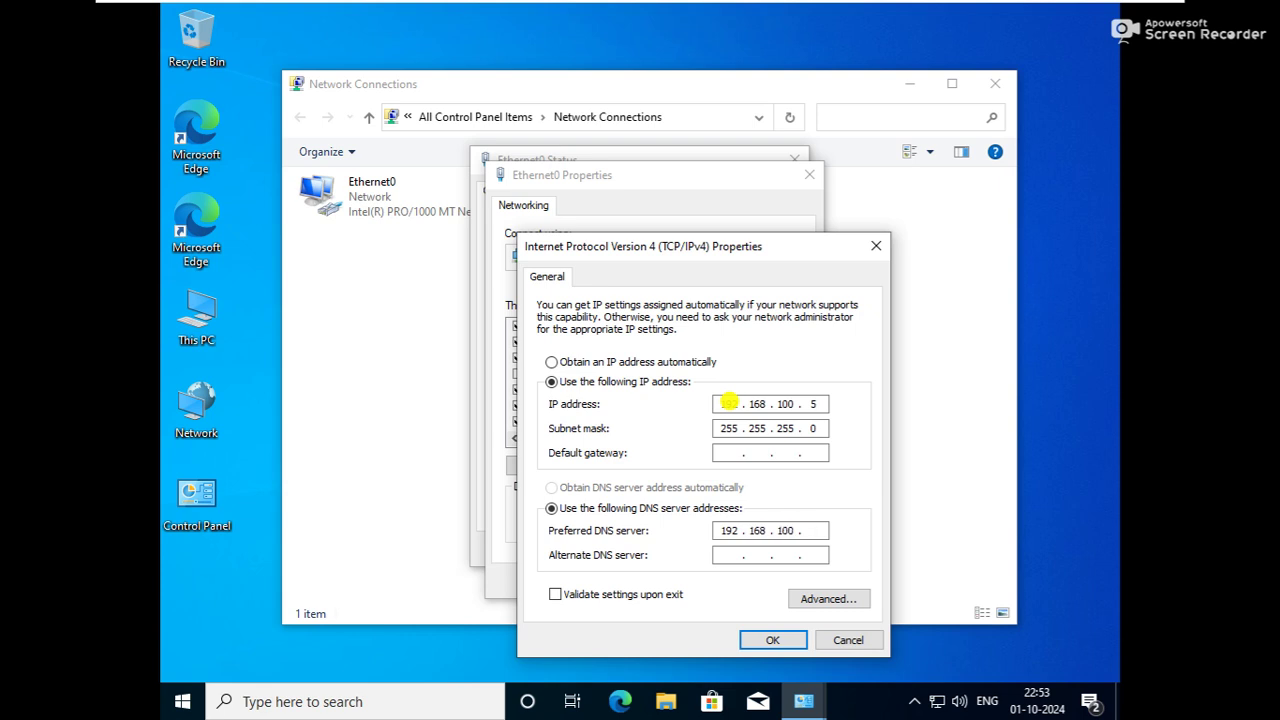
{"action": "type", "text": "192.168.100.1"}
{"action": "left_click", "coordinate": [768, 640]}
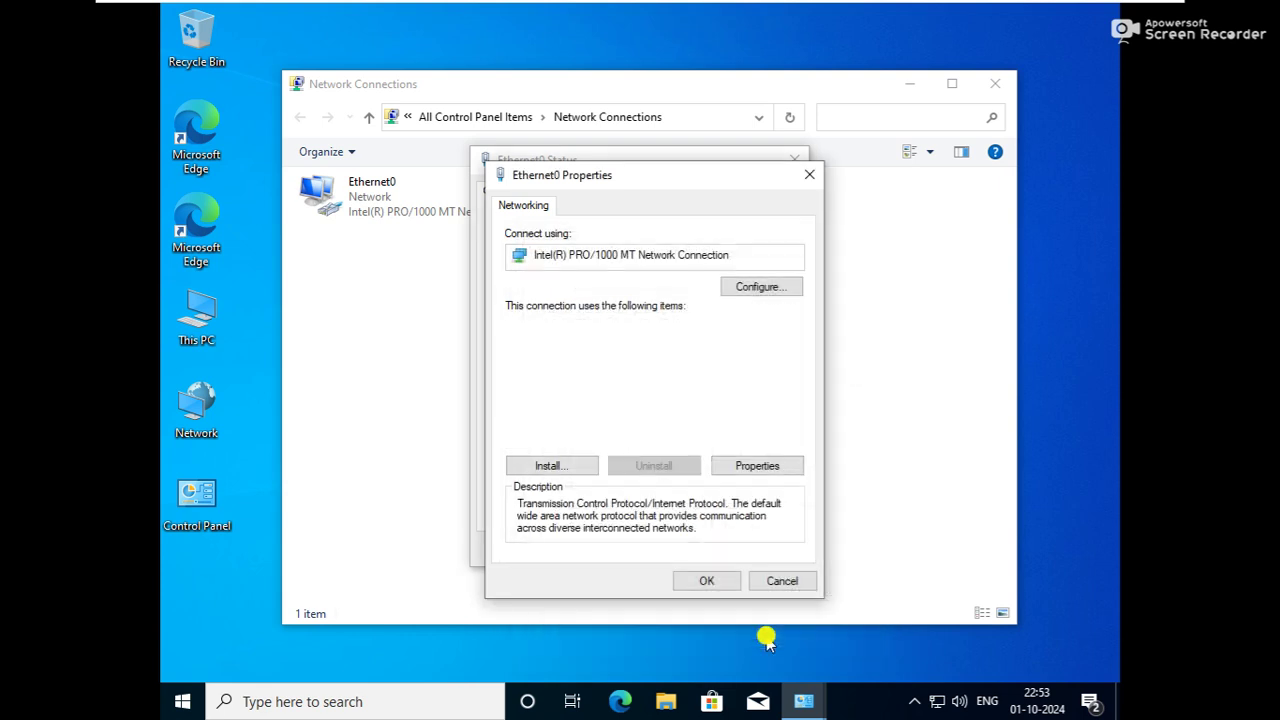
{"action": "left_click", "coordinate": [712, 581]}
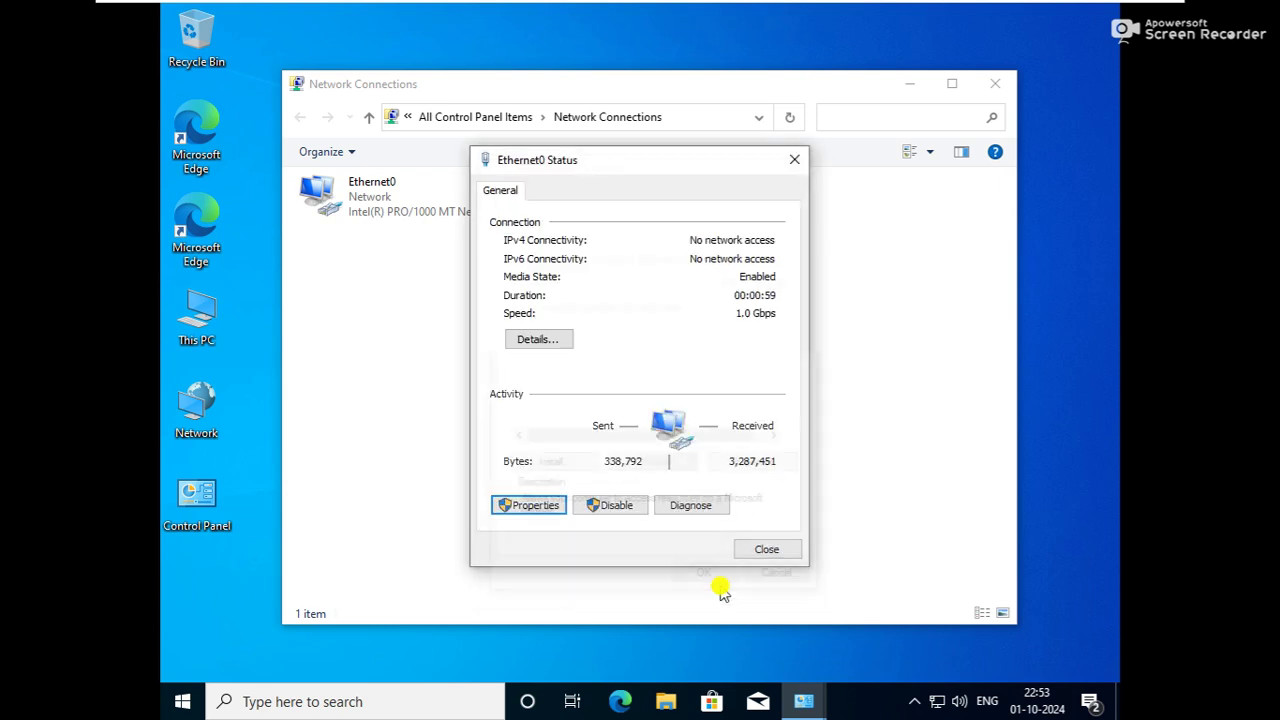
{"action": "left_click", "coordinate": [768, 541]}
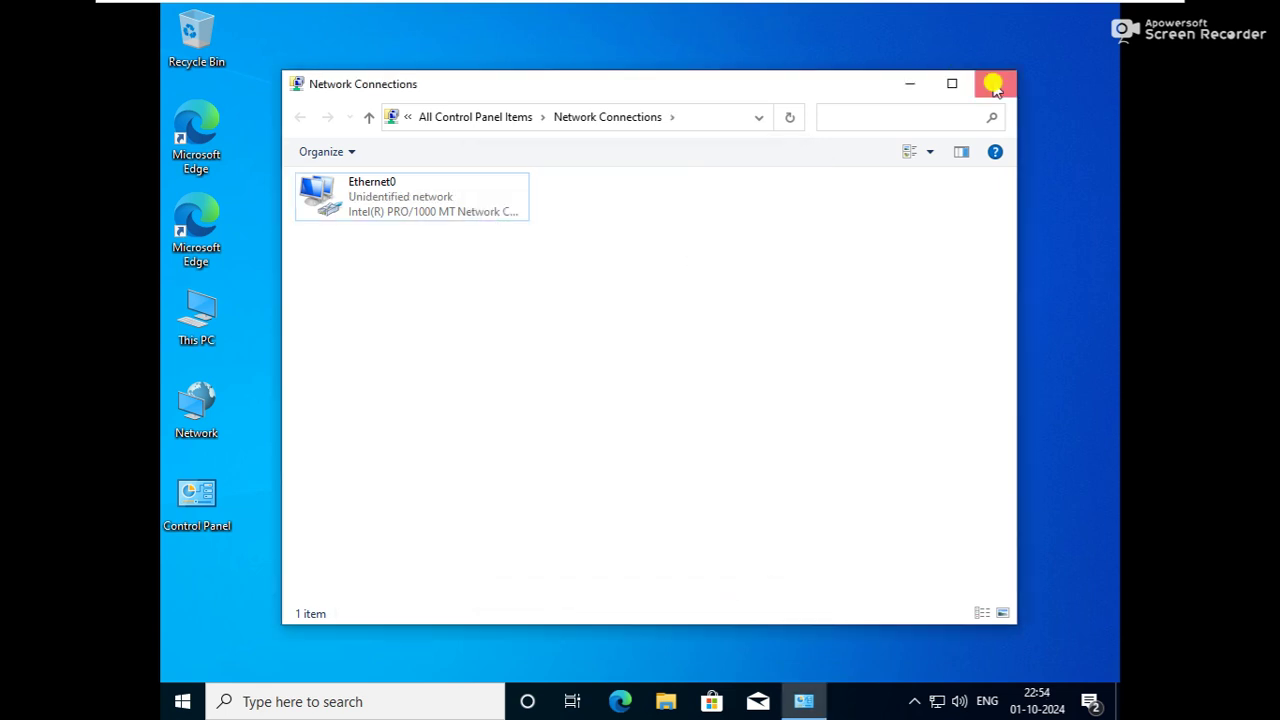
{"action": "left_click", "coordinate": [996, 84]}
Ping the DNS server 192.168.100.1 from wc-1
{"action": "key", "text": "super+r"}
{"action": "type", "text": "p"}
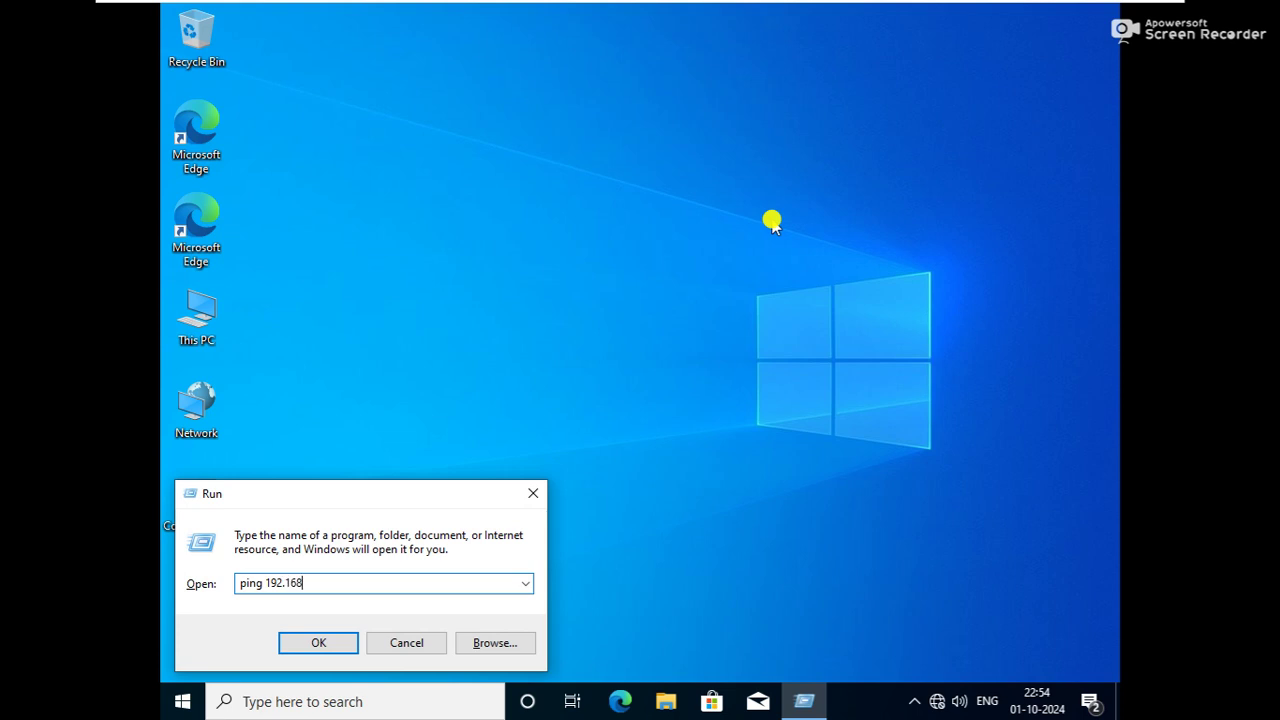
{"action": "key", "text": "Return"}
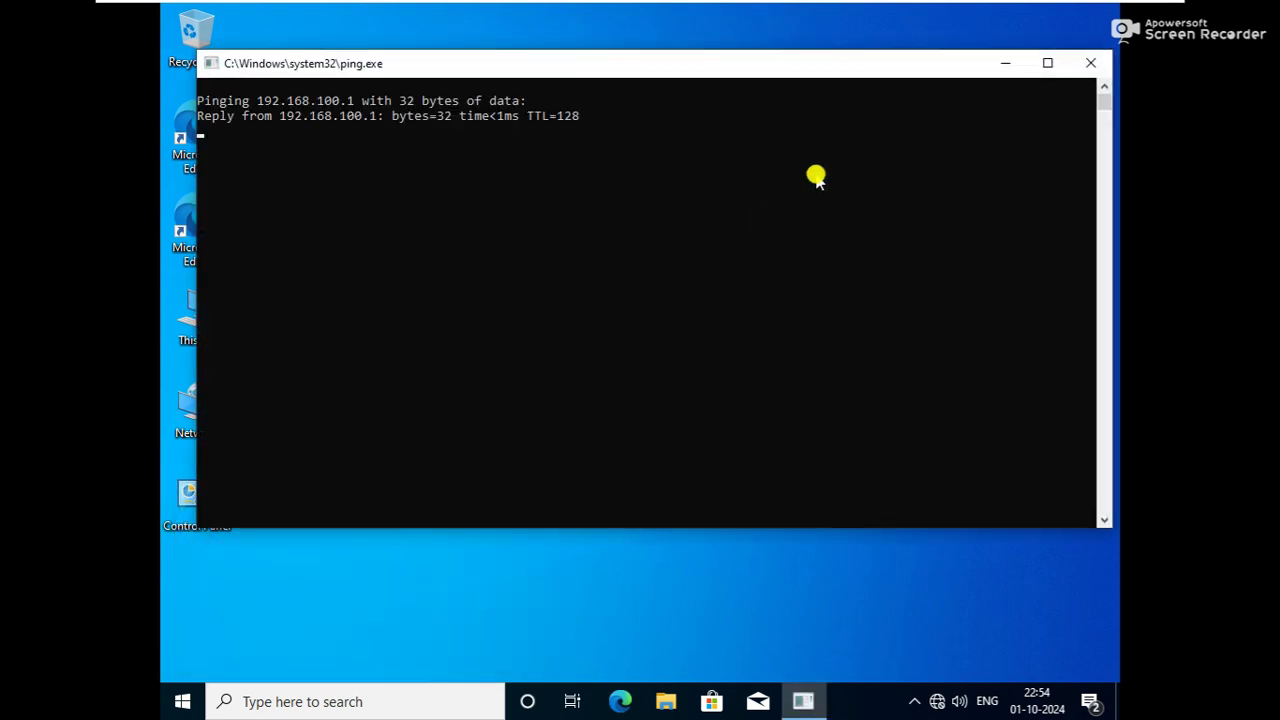
Check the Windows version shows 21H1 (OS Build 19043.928), then dismiss it
{"action": "key", "text": "super+r"}
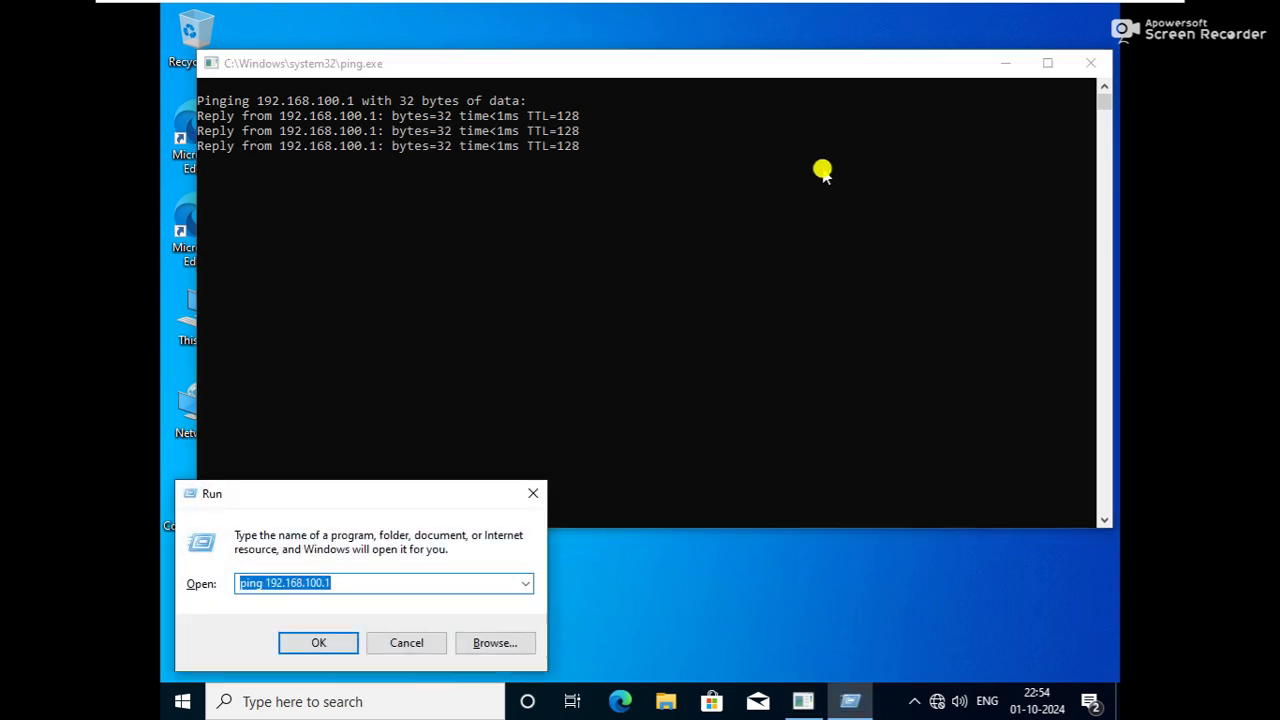
{"action": "type", "text": "win"}
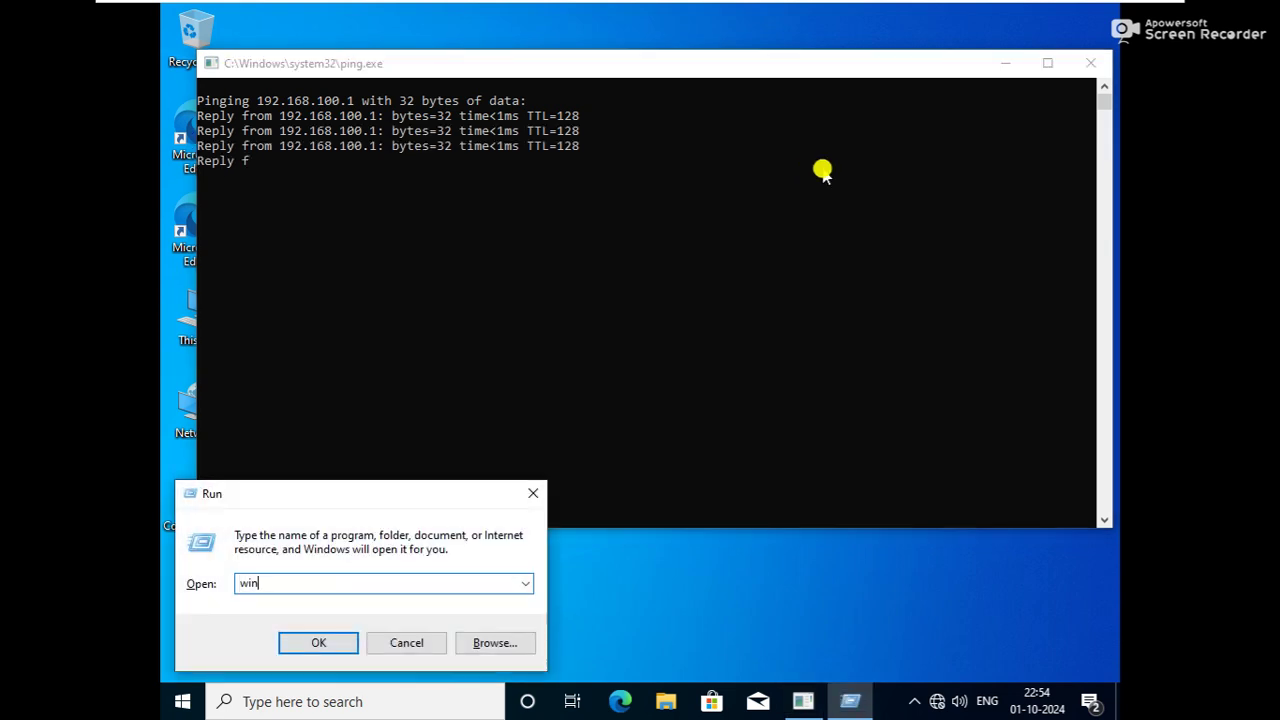
{"action": "type", "text": "control"}
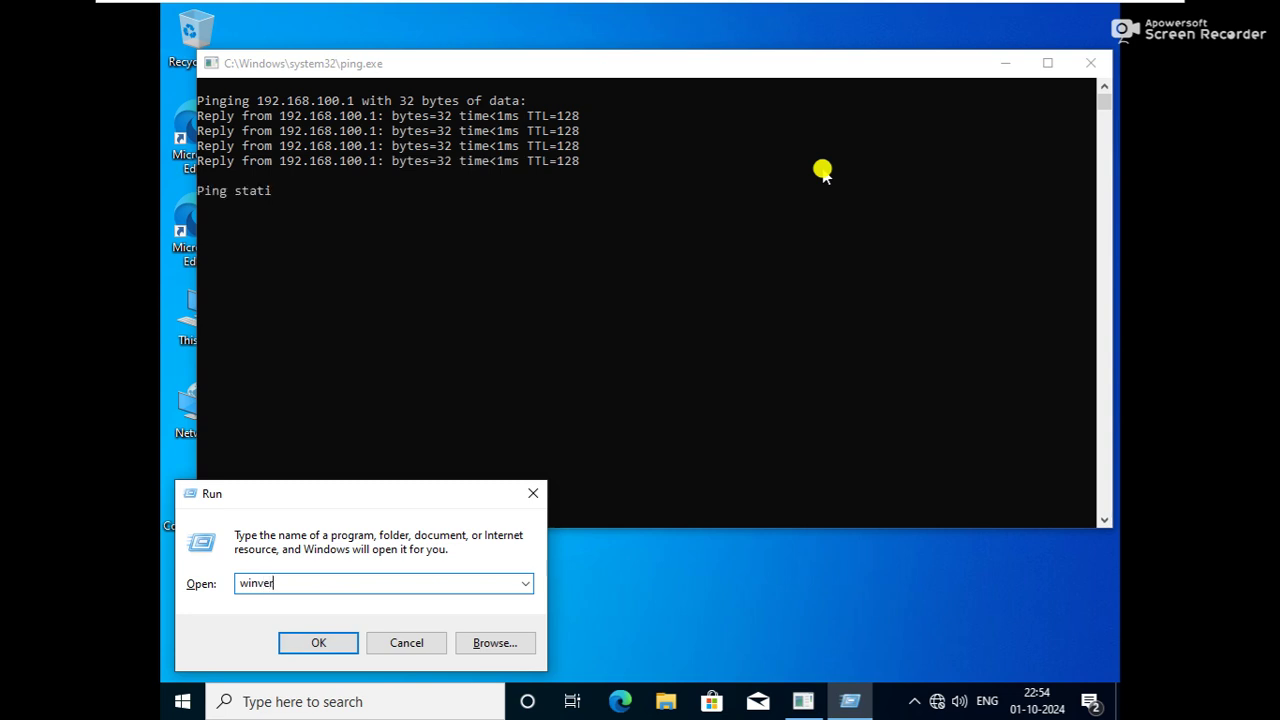
{"action": "key", "text": "Return"}
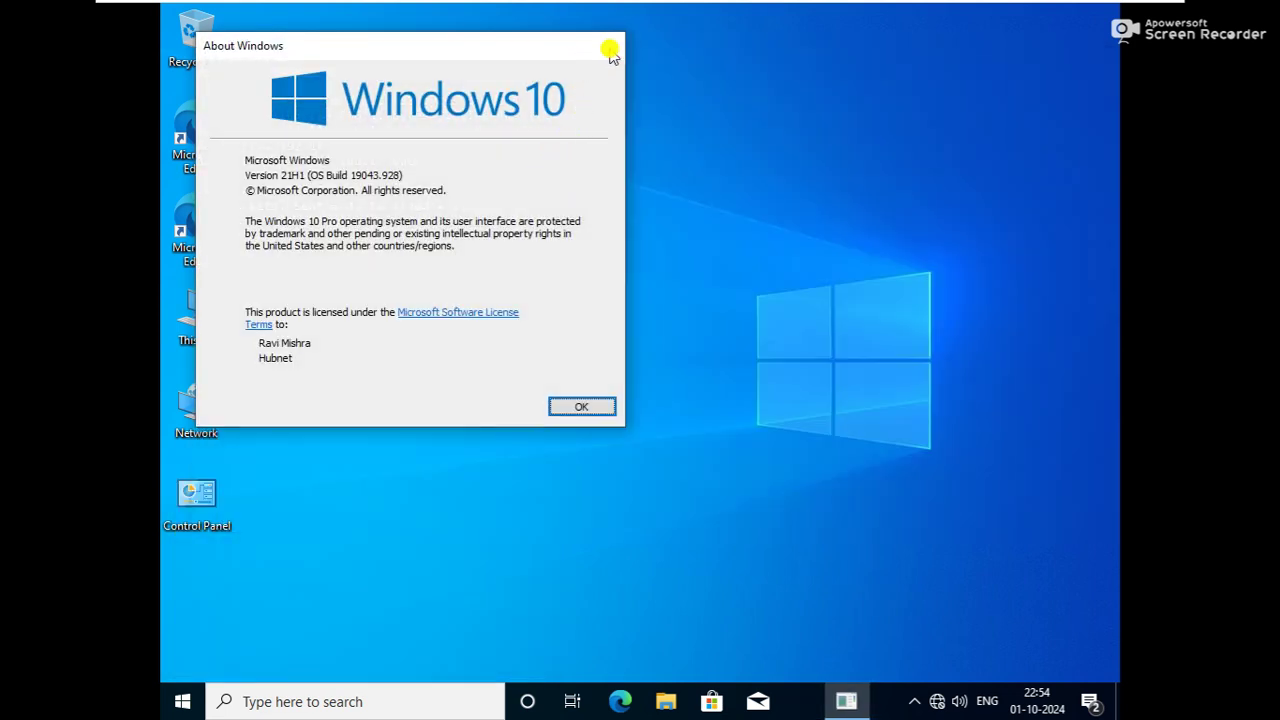
{"action": "left_click", "coordinate": [609, 45]}
{"action": "key", "text": "super+r"}
Set WC-1's primary DNS suffix to hubnettech.net in System Properties via sysdm.cpl
{"action": "type", "text": "sys"}
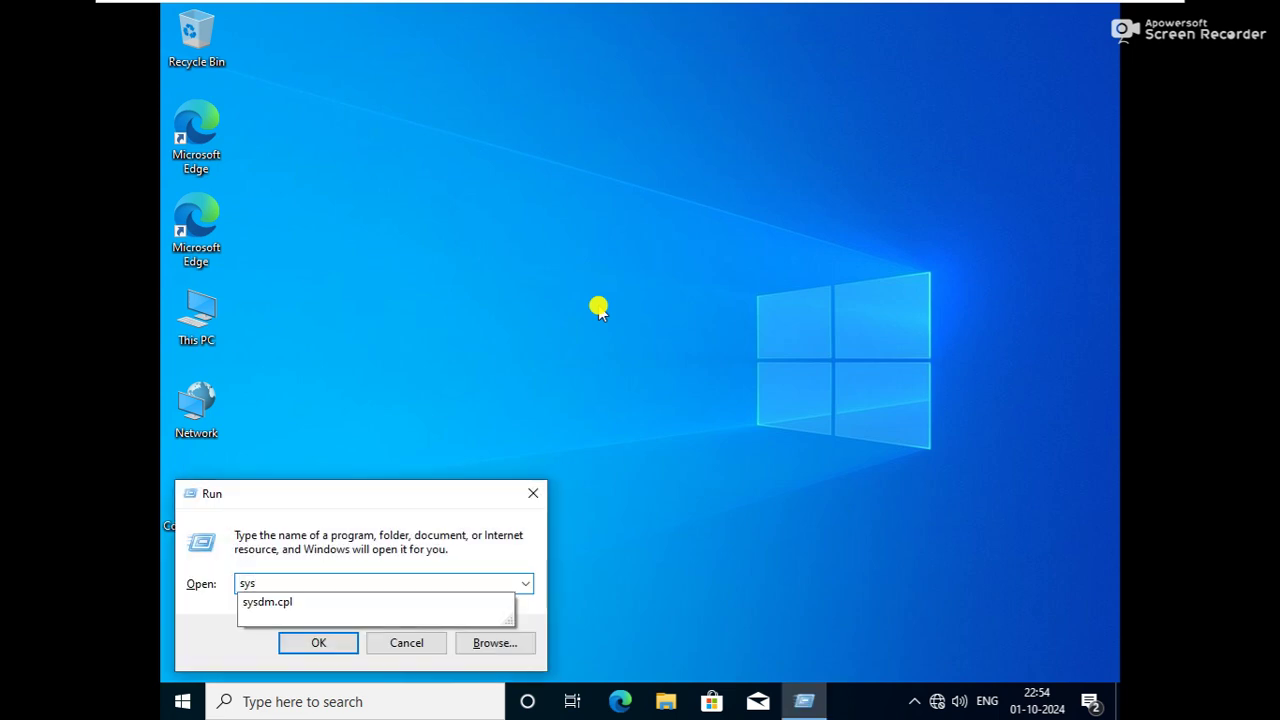
{"action": "key", "text": "Down"}
{"action": "key", "text": "Return"}
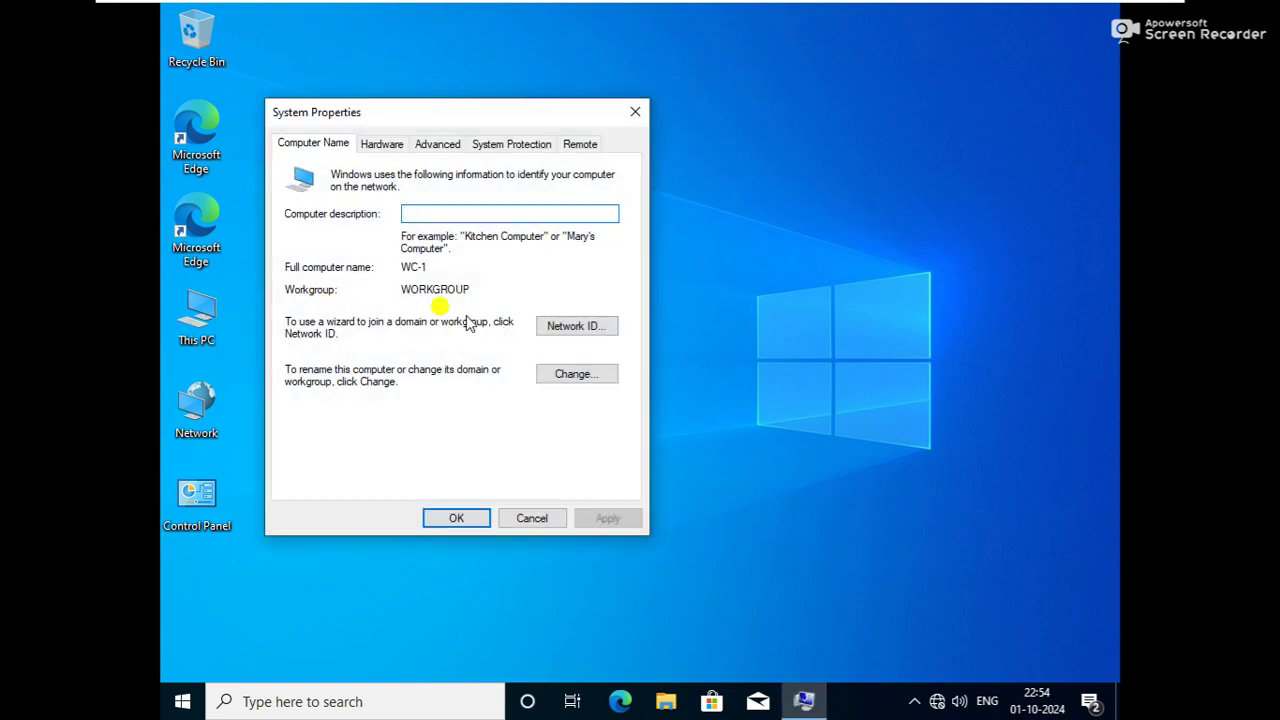
{"action": "left_click", "coordinate": [552, 374]}
{"action": "left_click", "coordinate": [525, 322]}
{"action": "type", "text": "hu"}
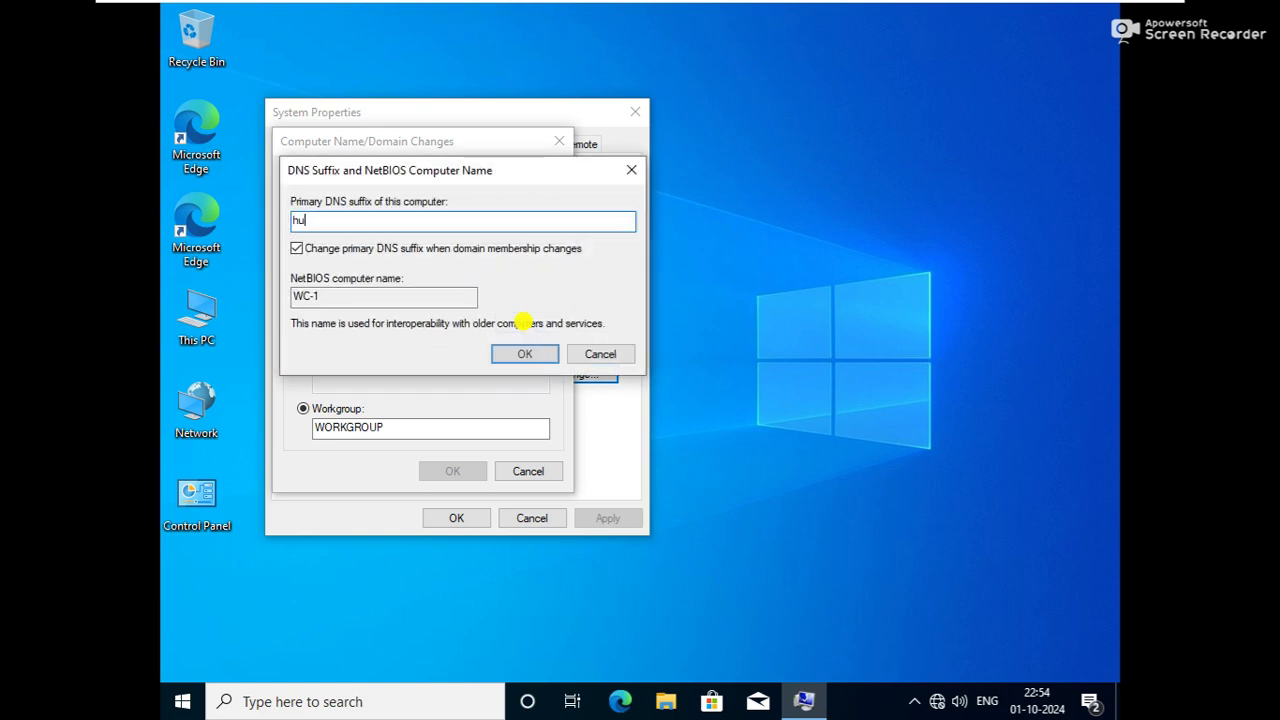
{"action": "type", "text": "bnettech.net"}
{"action": "key", "text": "Return"}
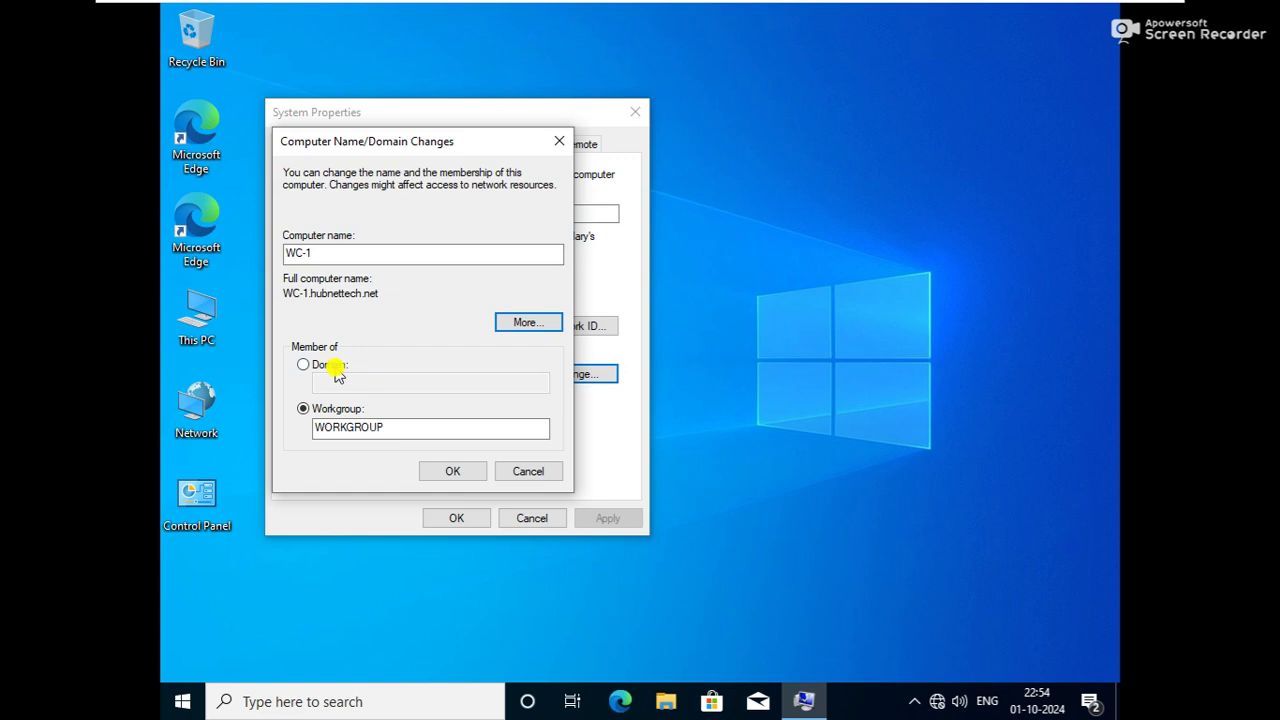
Join the hubnettech.net domain using the domain administrator account's user name and password
{"action": "left_click", "coordinate": [334, 364]}
{"action": "left_click", "coordinate": [346, 378]}
{"action": "type", "text": "hubnettech.net"}
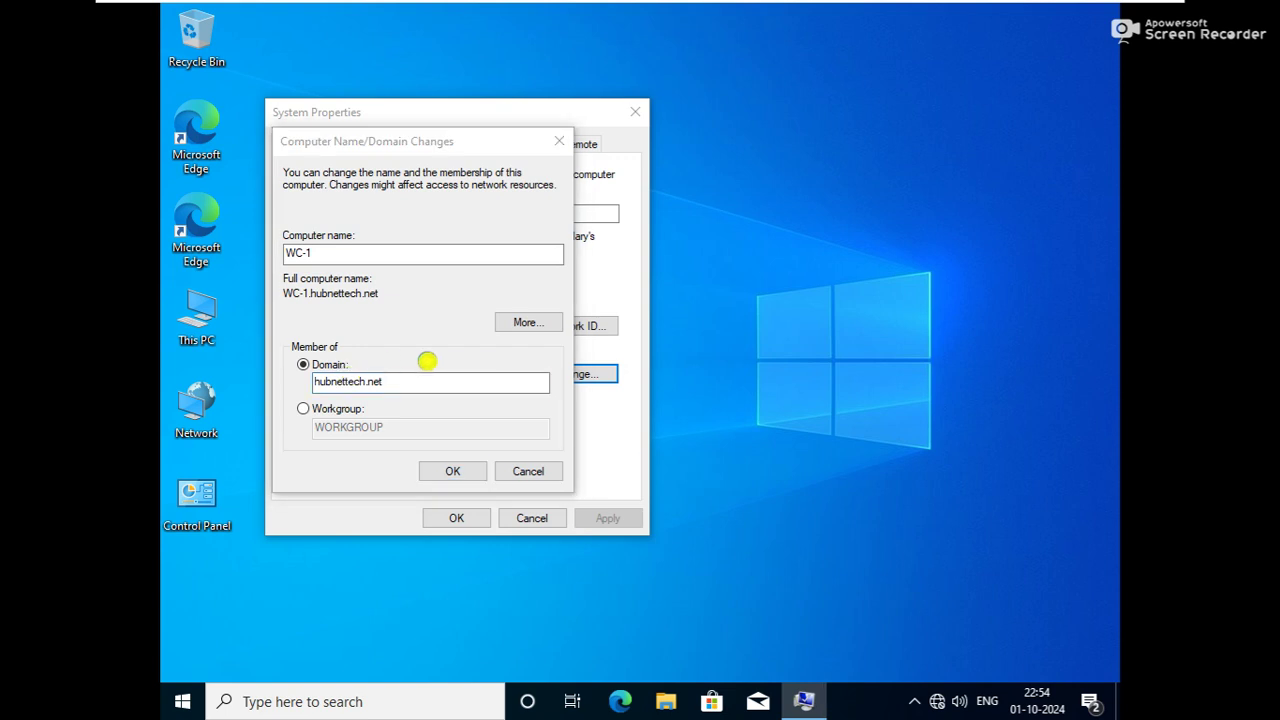
{"action": "key", "text": "Return"}
{"action": "type", "text": "administrator"}
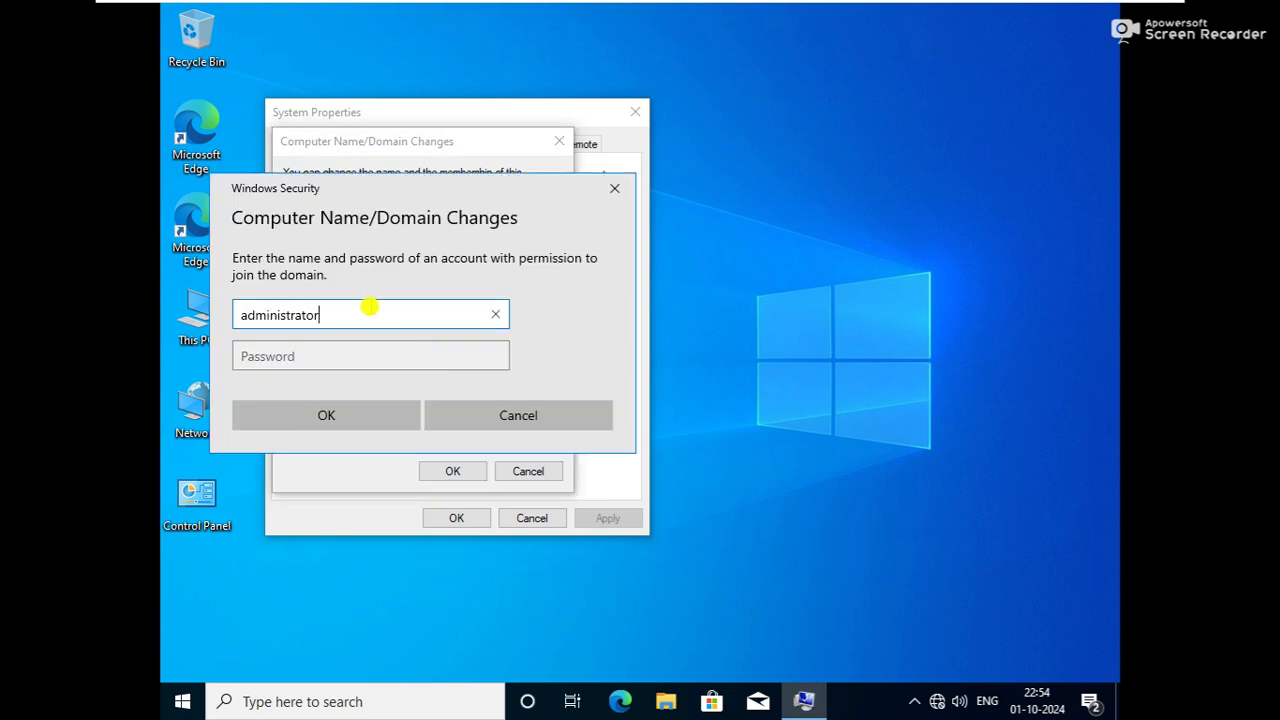
{"action": "key", "text": "Tab"}
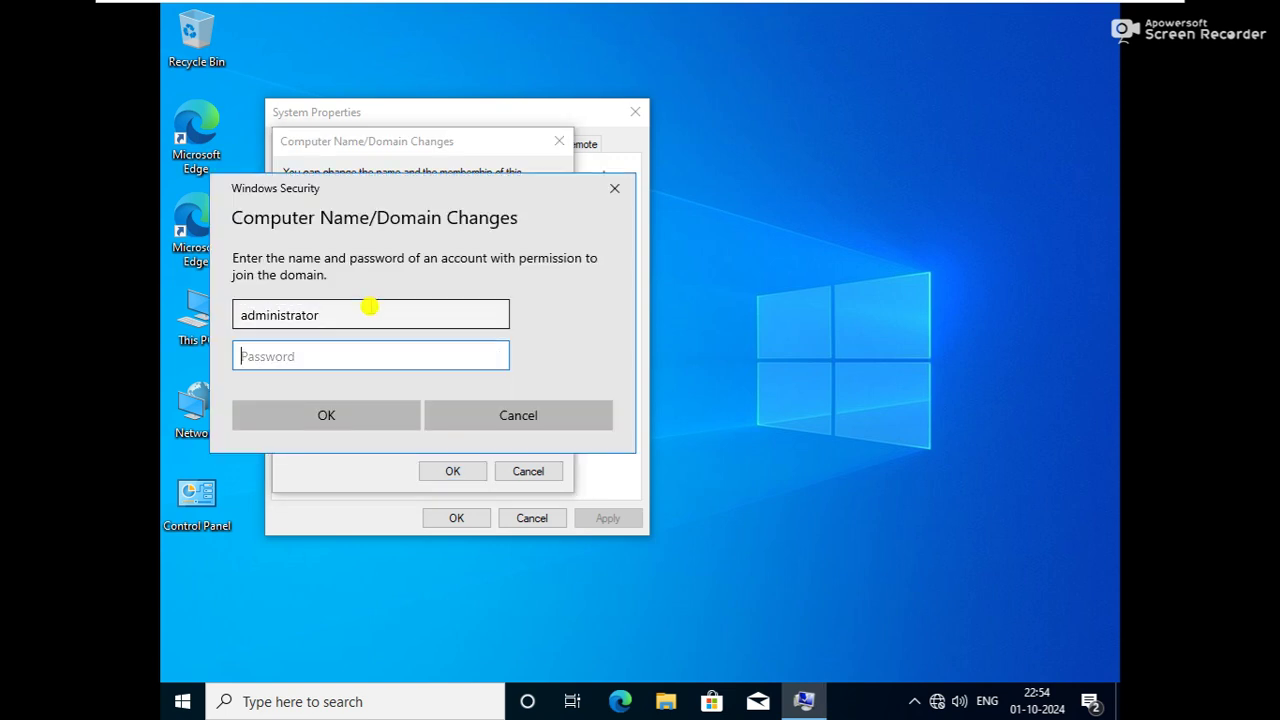
{"action": "left_click", "coordinate": [370, 307]}
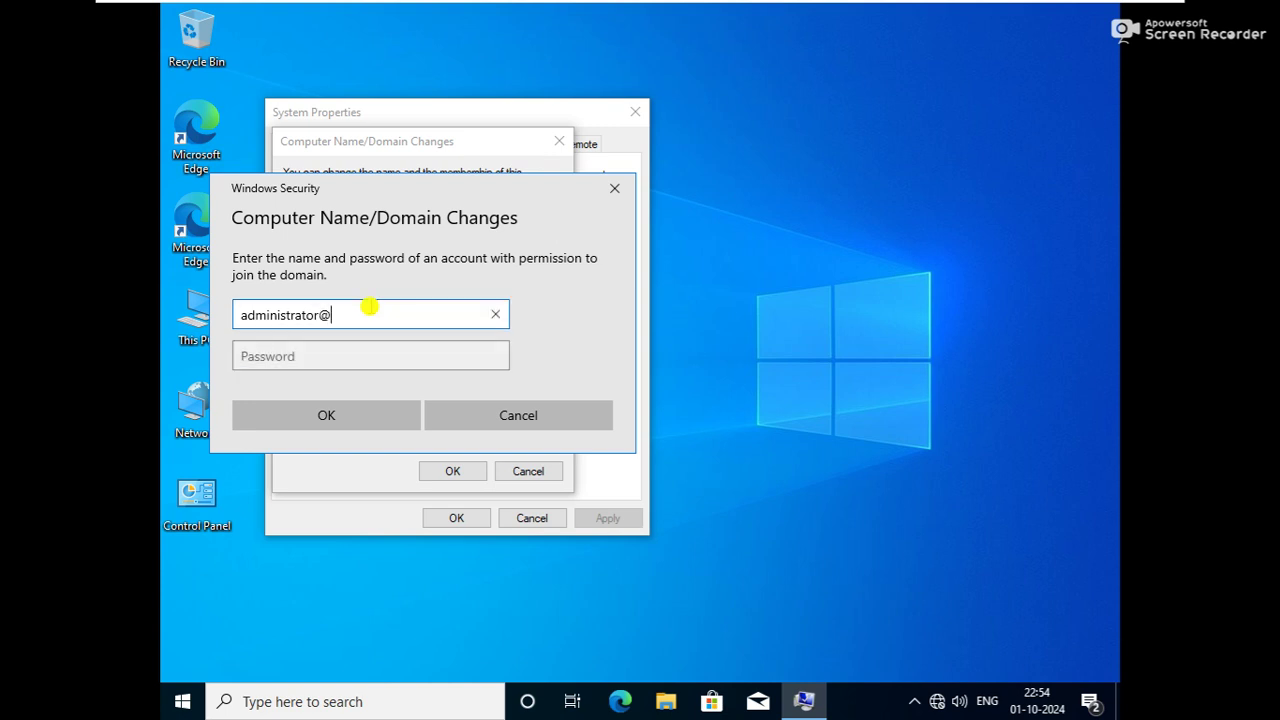
{"action": "type", "text": "@hubnettech.net"}
{"action": "key", "text": "Tab"}
{"action": "type", "text": "•"}
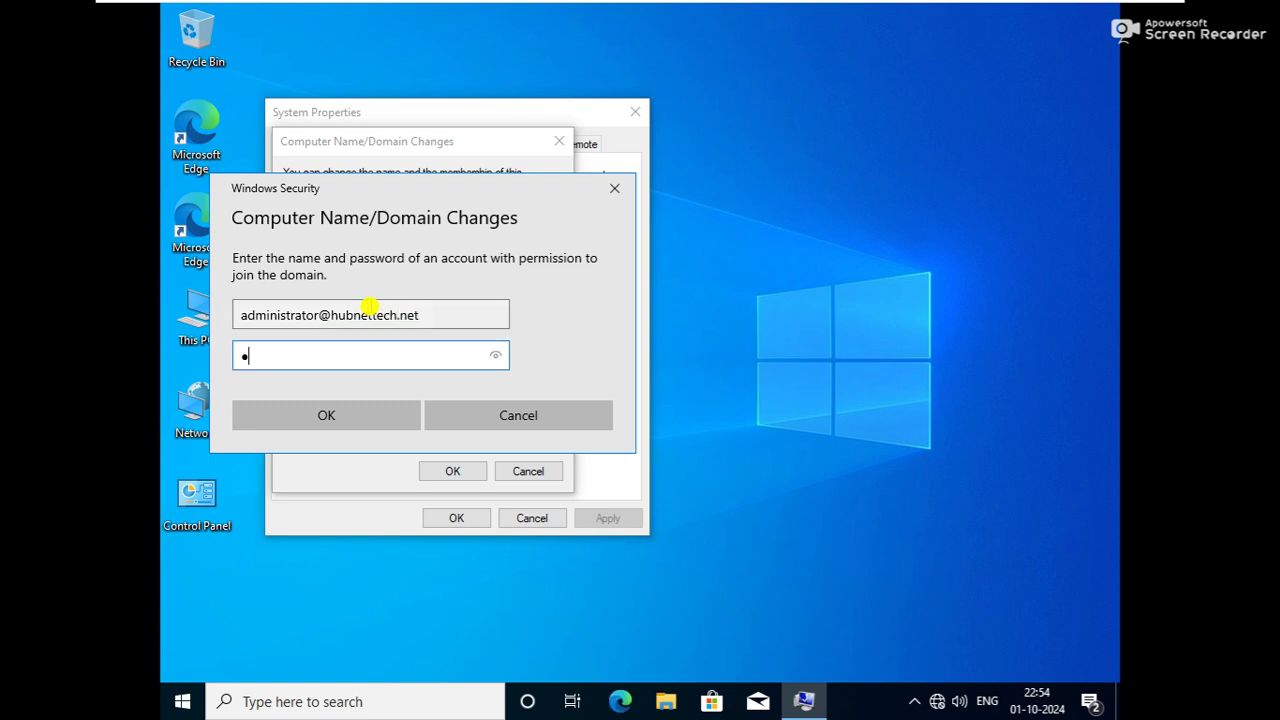
{"action": "type", "text": "••••••"}
{"action": "left_click", "coordinate": [369, 423]}
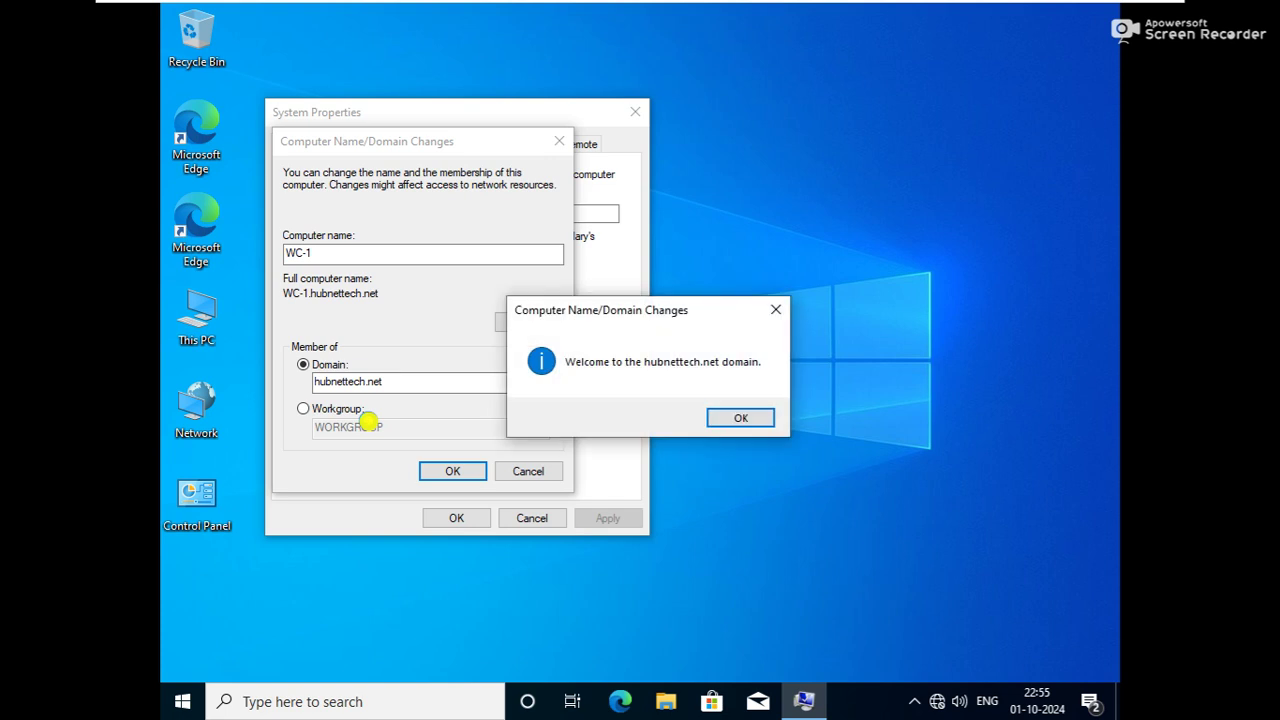
Acknowledge the welcome and restart notices, close System Properties and restart WC-1 now
{"action": "left_click", "coordinate": [740, 417]}
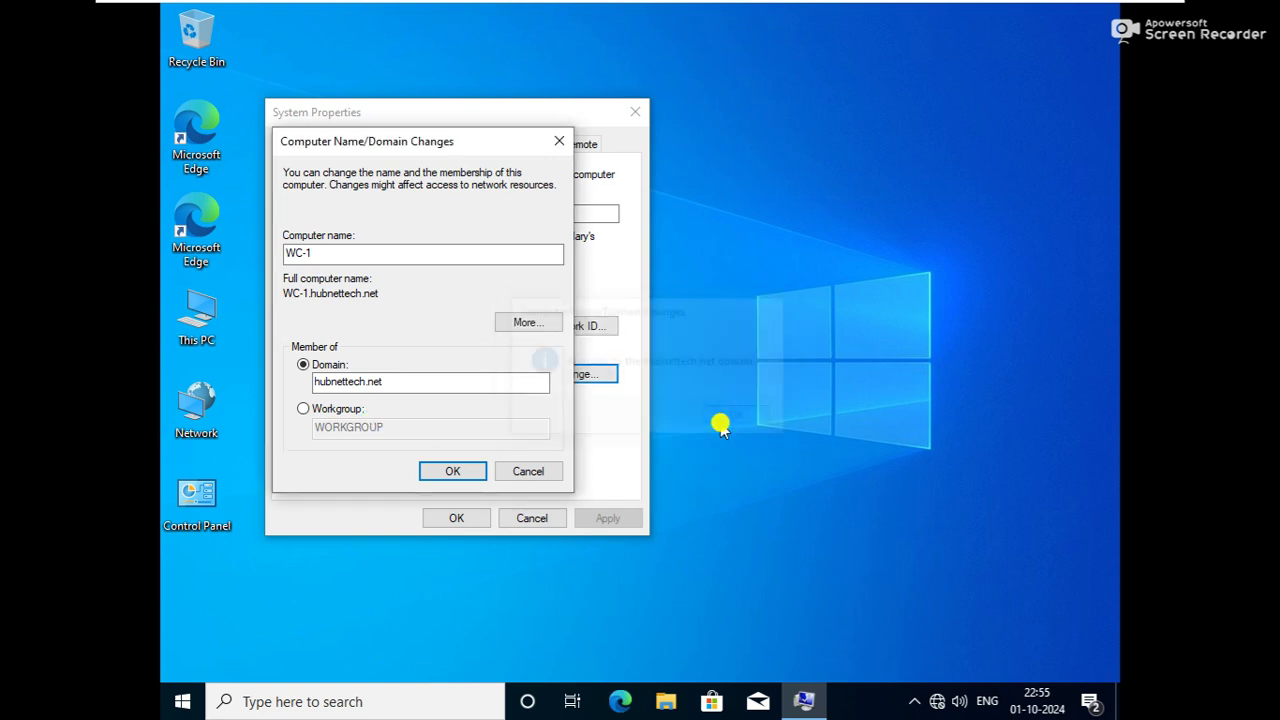
{"action": "left_click", "coordinate": [740, 375]}
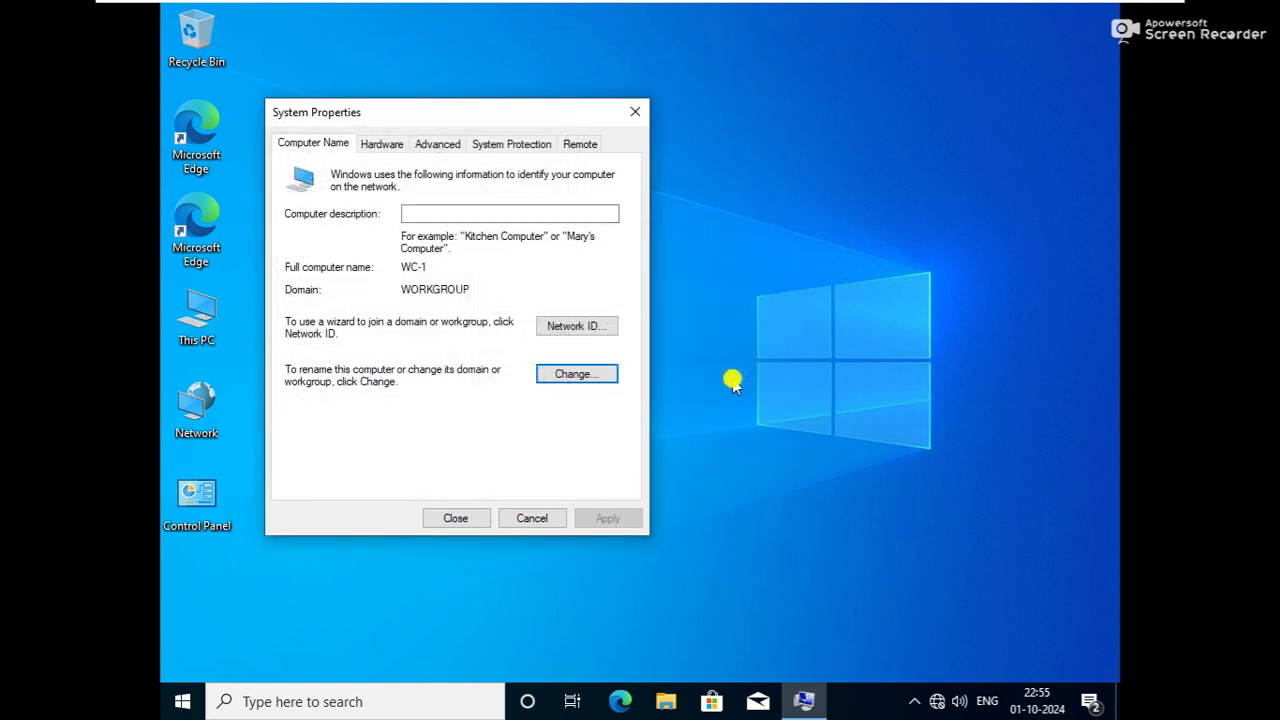
{"action": "left_click", "coordinate": [474, 519]}
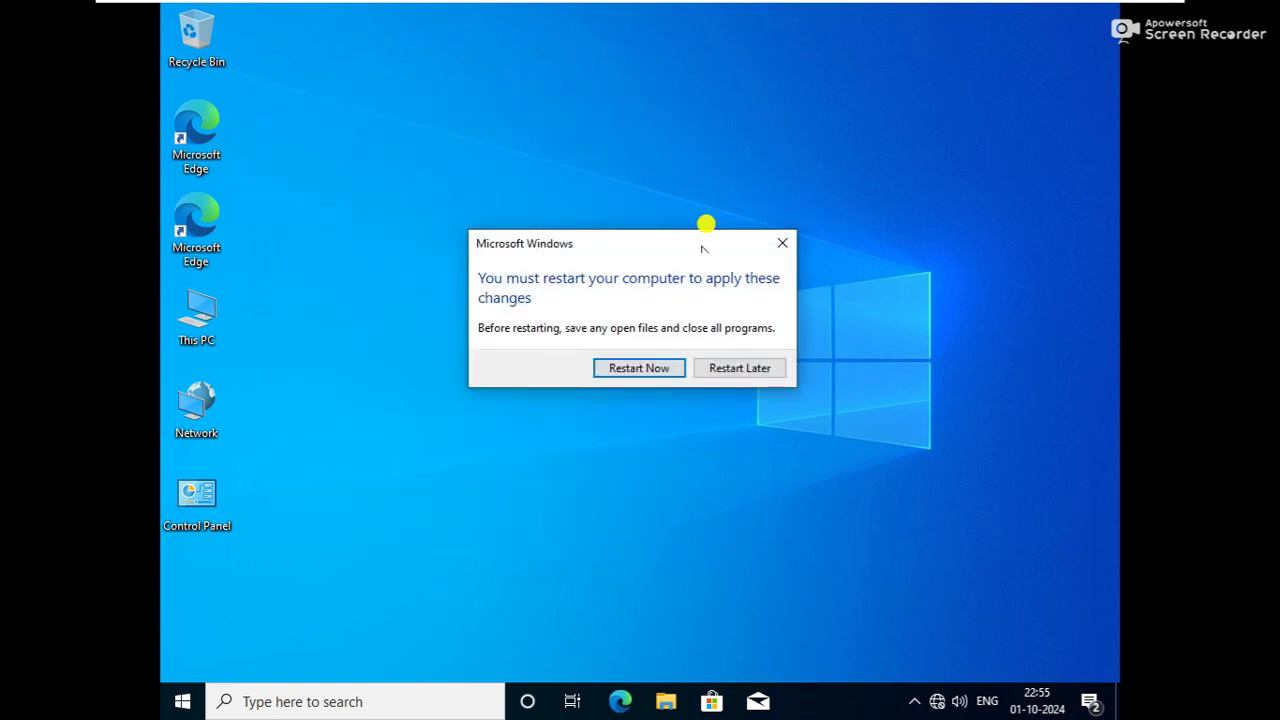
{"action": "left_click", "coordinate": [648, 370]}
{"action": "mouse_move", "coordinate": [837, 8]}
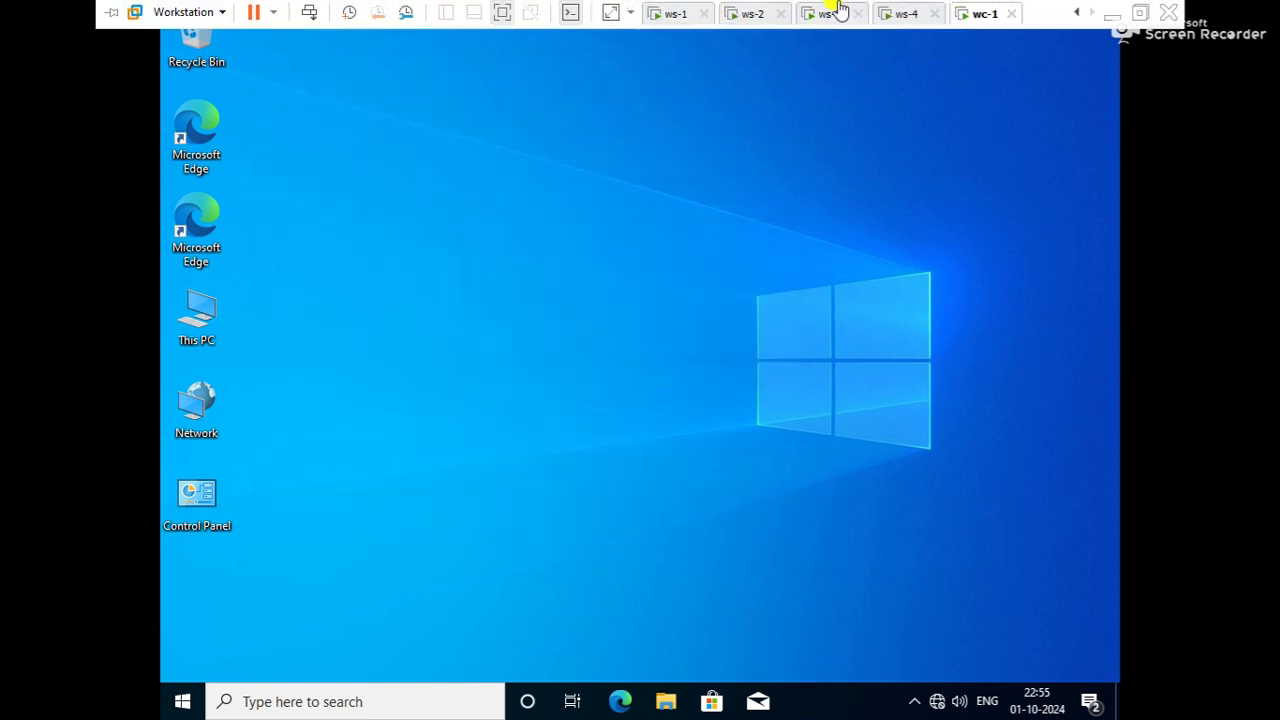
{"action": "left_click", "coordinate": [907, 17]}
{"action": "left_click", "coordinate": [720, 297]}
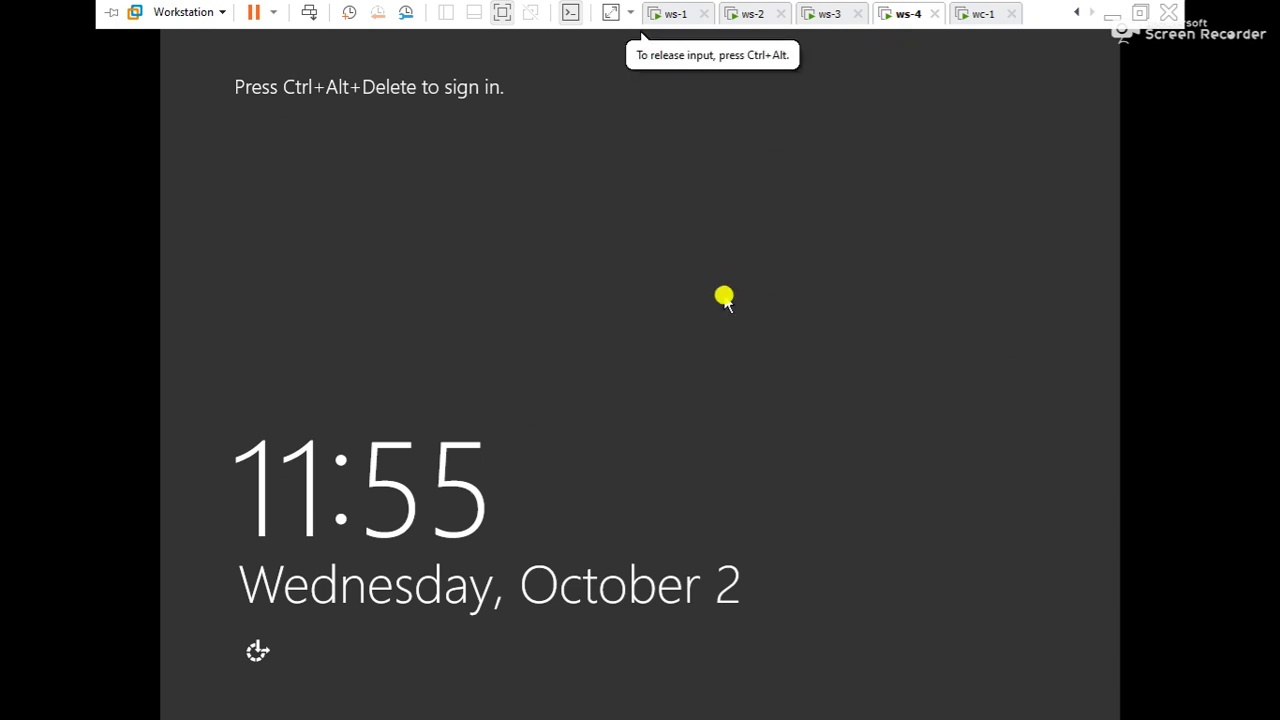
{"action": "key", "text": "ctrl+alt+Insert"}
{"action": "type", "text": "P"}
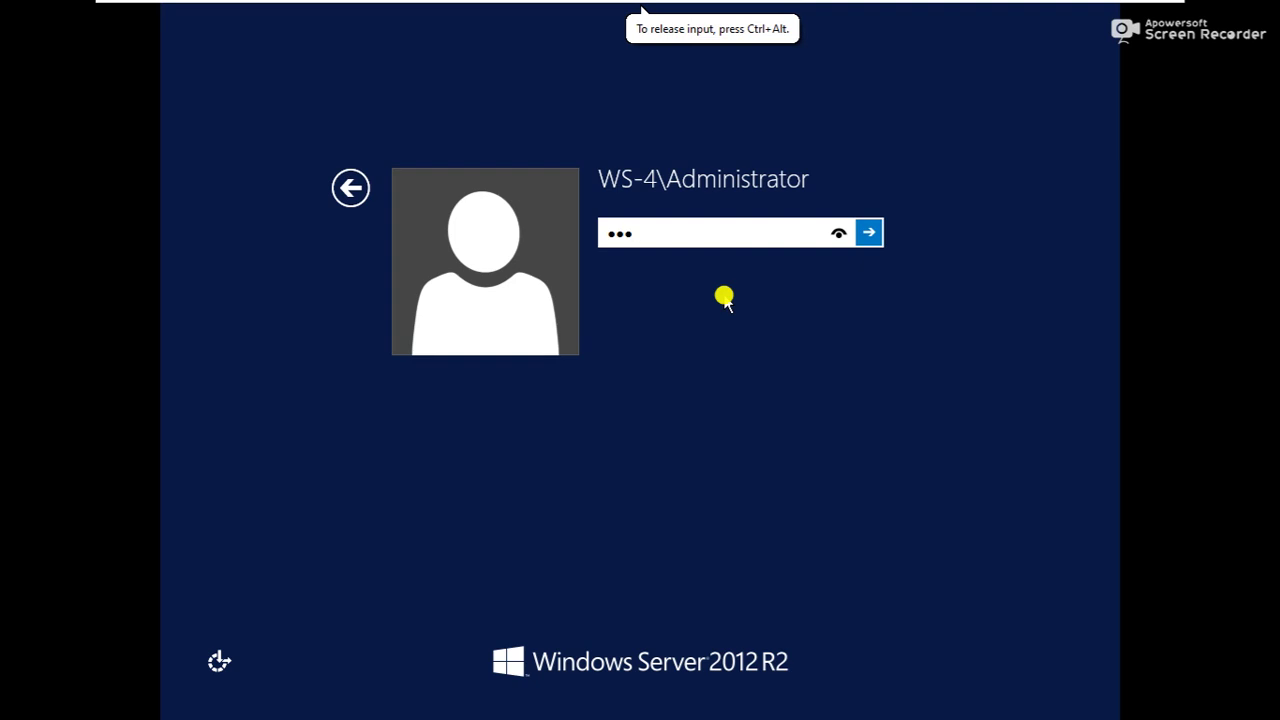
{"action": "type", "text": "0r"}
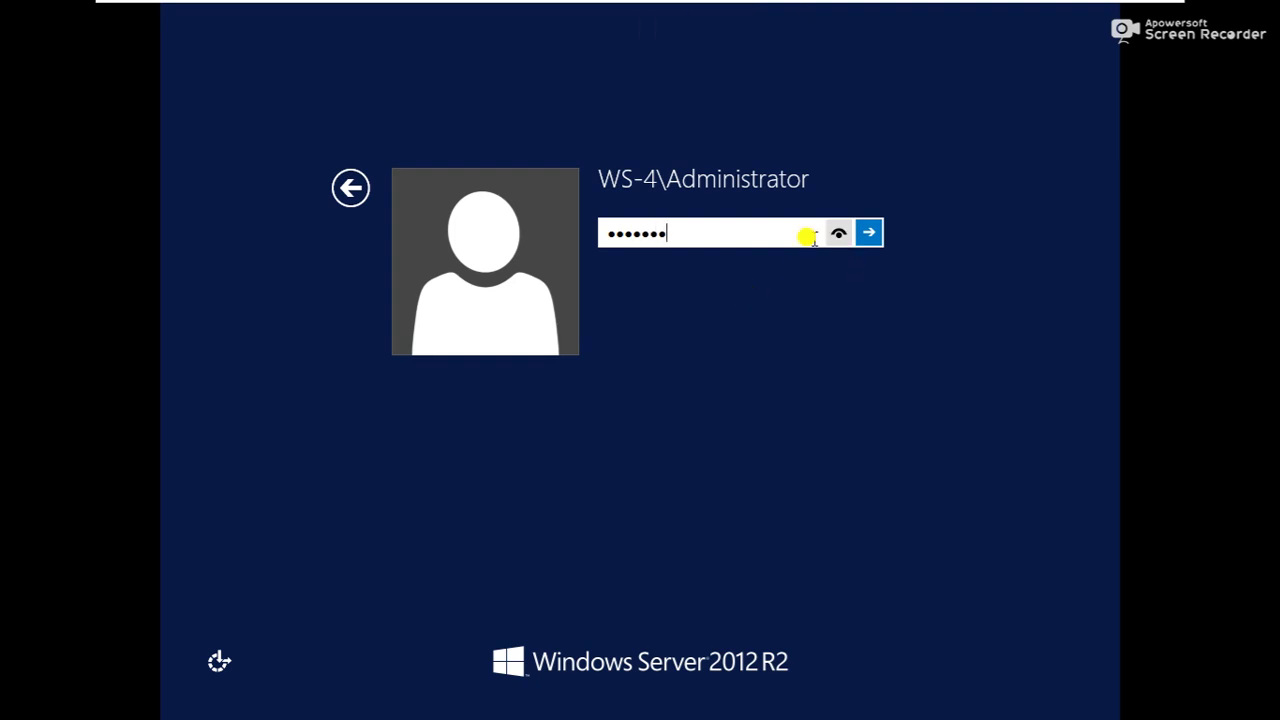
{"action": "left_click", "coordinate": [351, 188]}
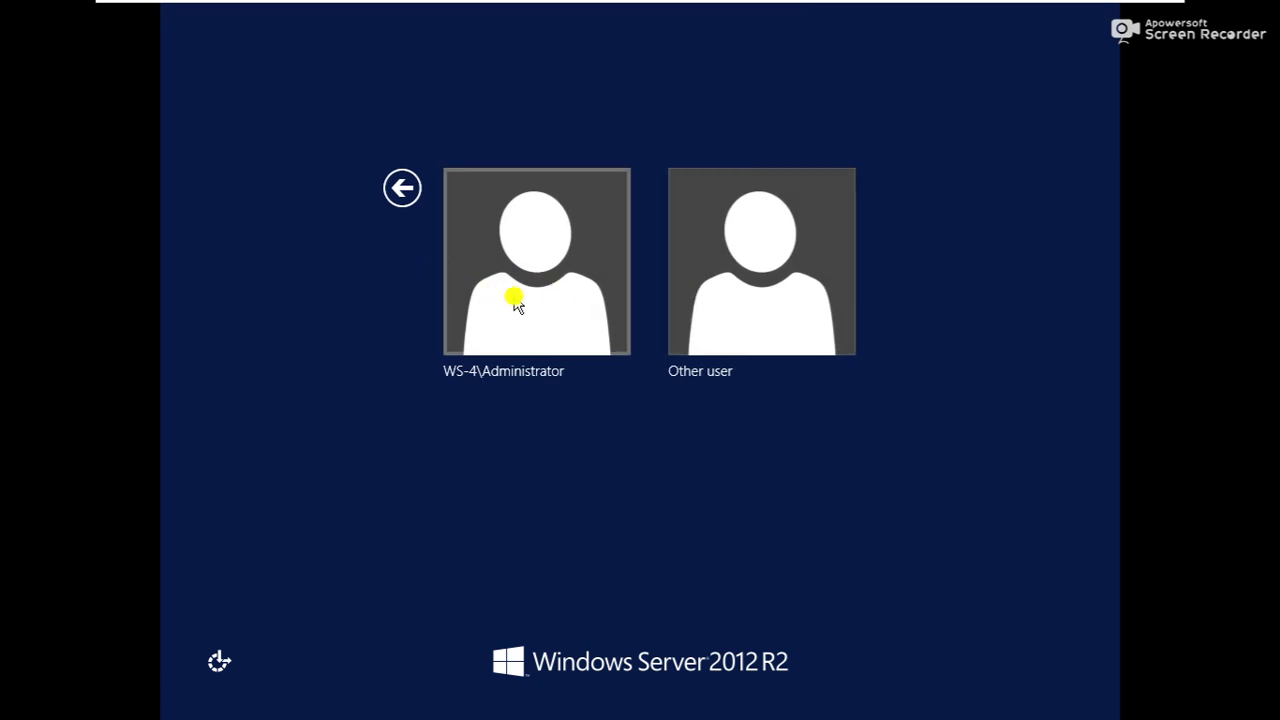
{"action": "left_click", "coordinate": [724, 312]}
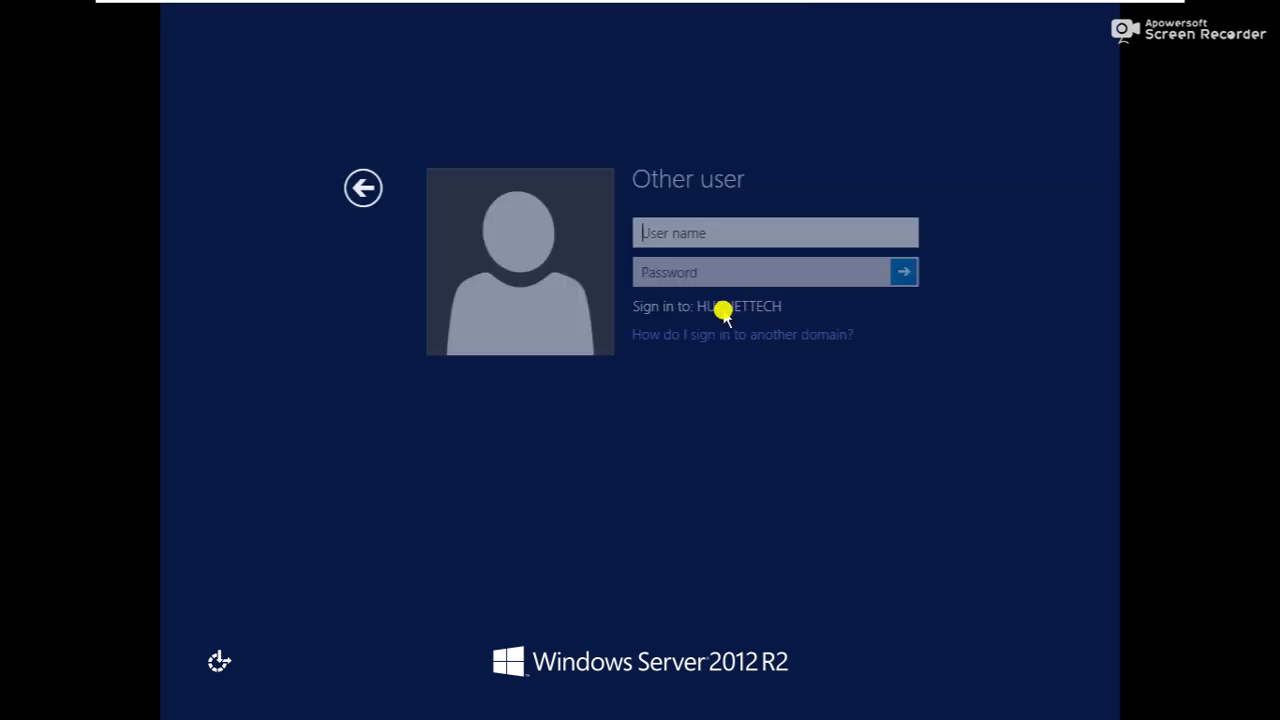
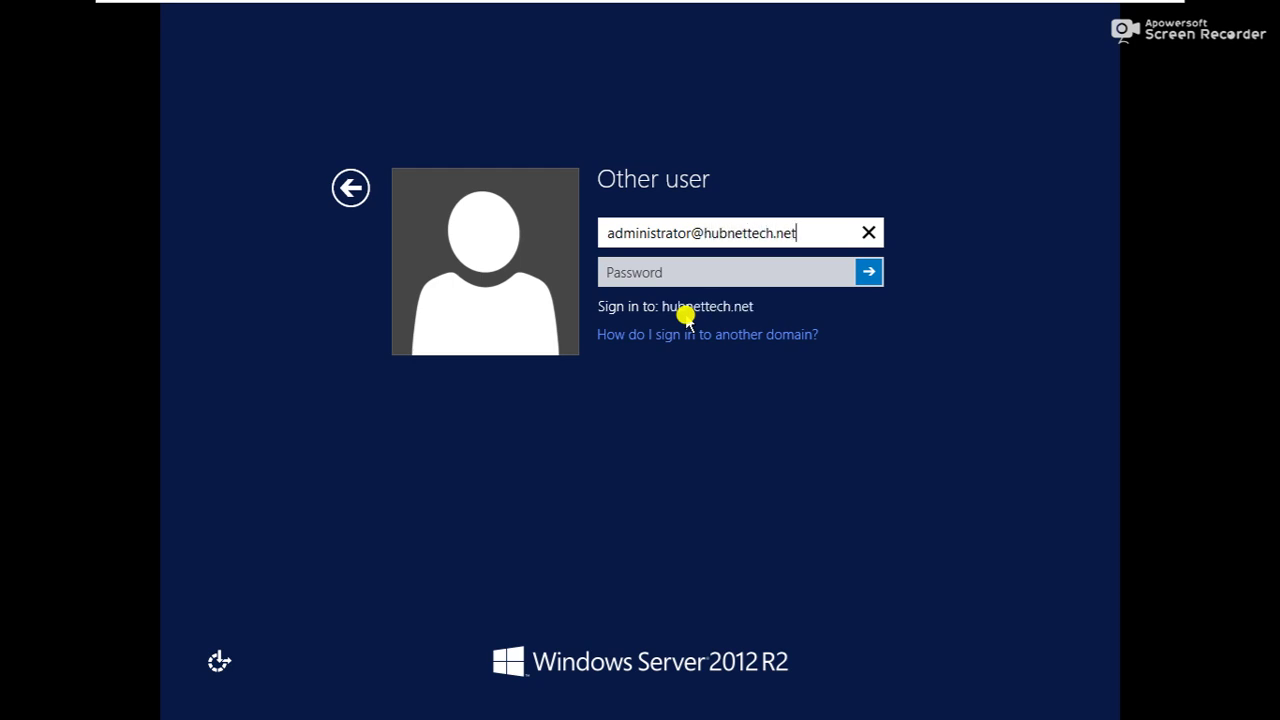
{"action": "key", "text": "Tab"}
{"action": "type", "text": "P"}
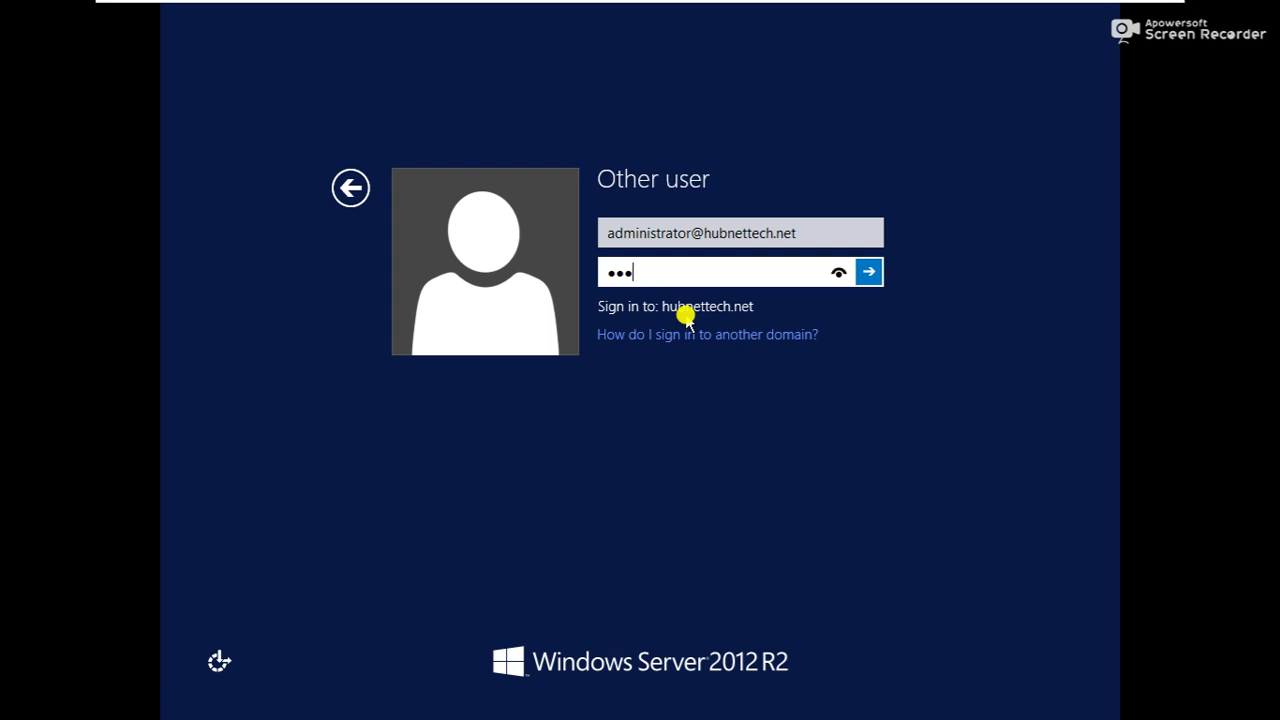
{"action": "key", "text": "Return"}
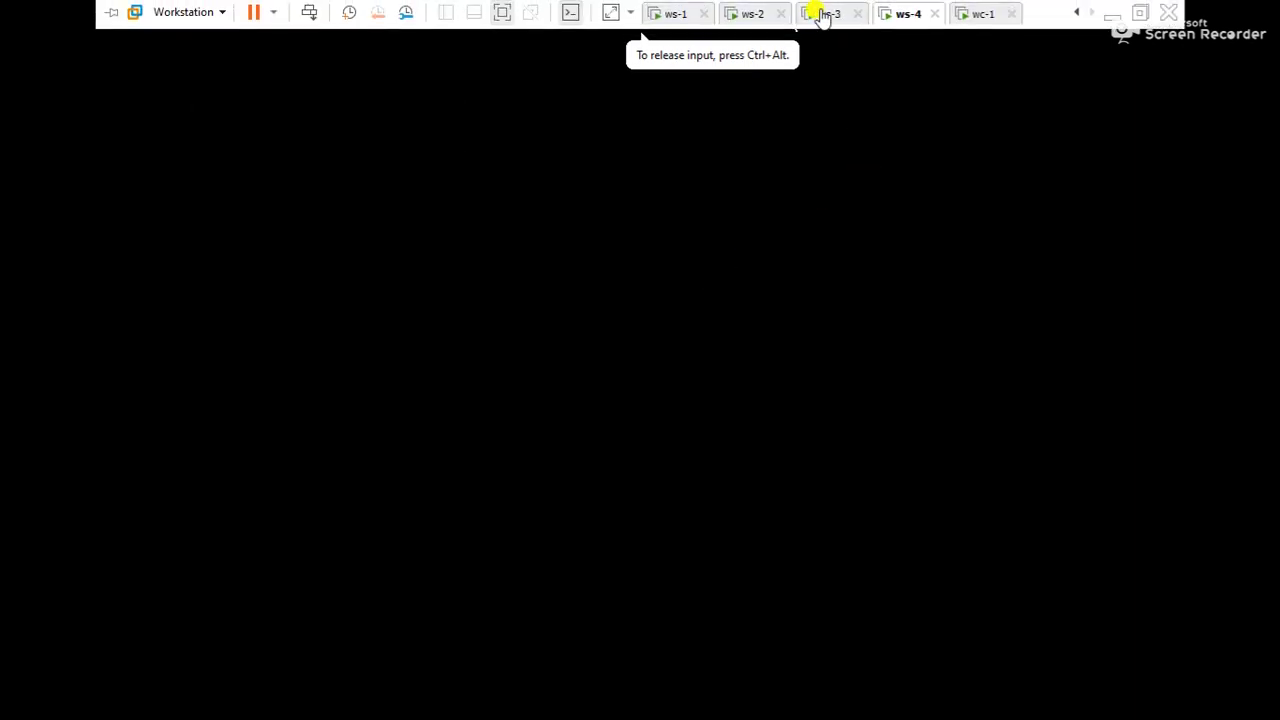
Sign in to ws-3 with Ctrl+Alt+Delete and its password
{"action": "left_click", "coordinate": [820, 14]}
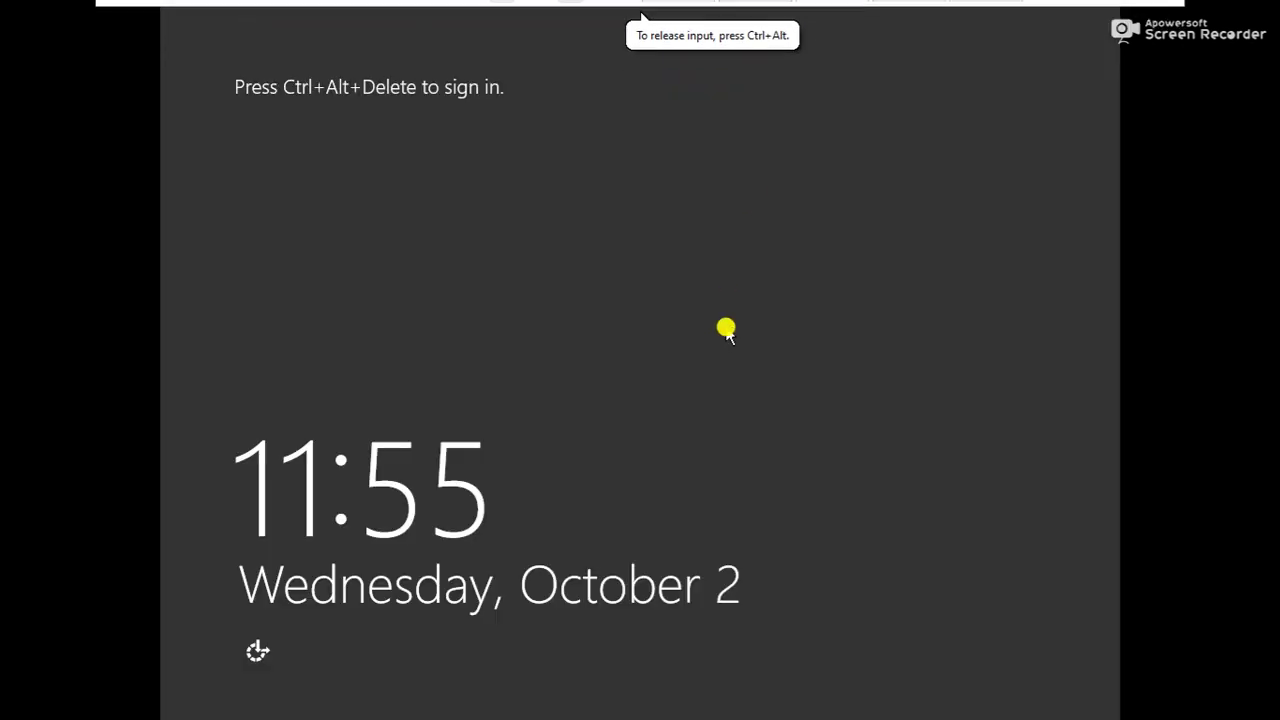
{"action": "key", "text": "ctrl+alt+Insert"}
{"action": "type", "text": "P"}
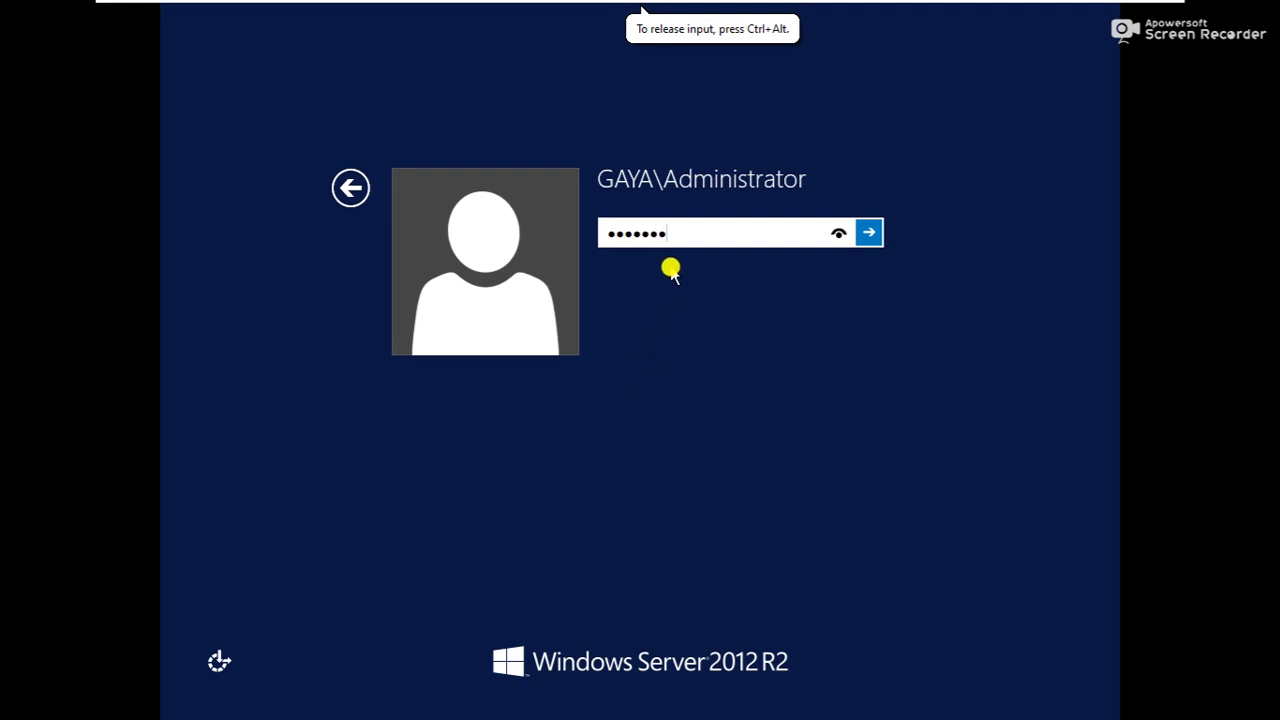
{"action": "key", "text": "Return"}
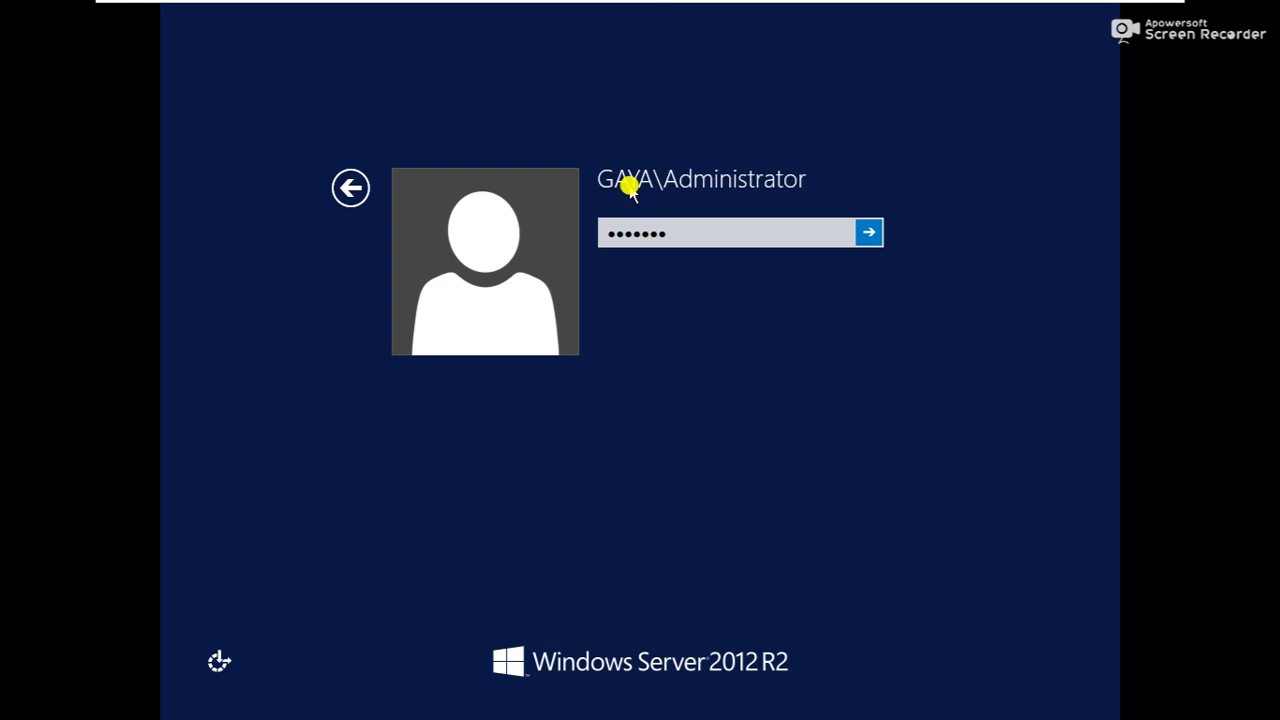
{"action": "left_click", "coordinate": [867, 233]}
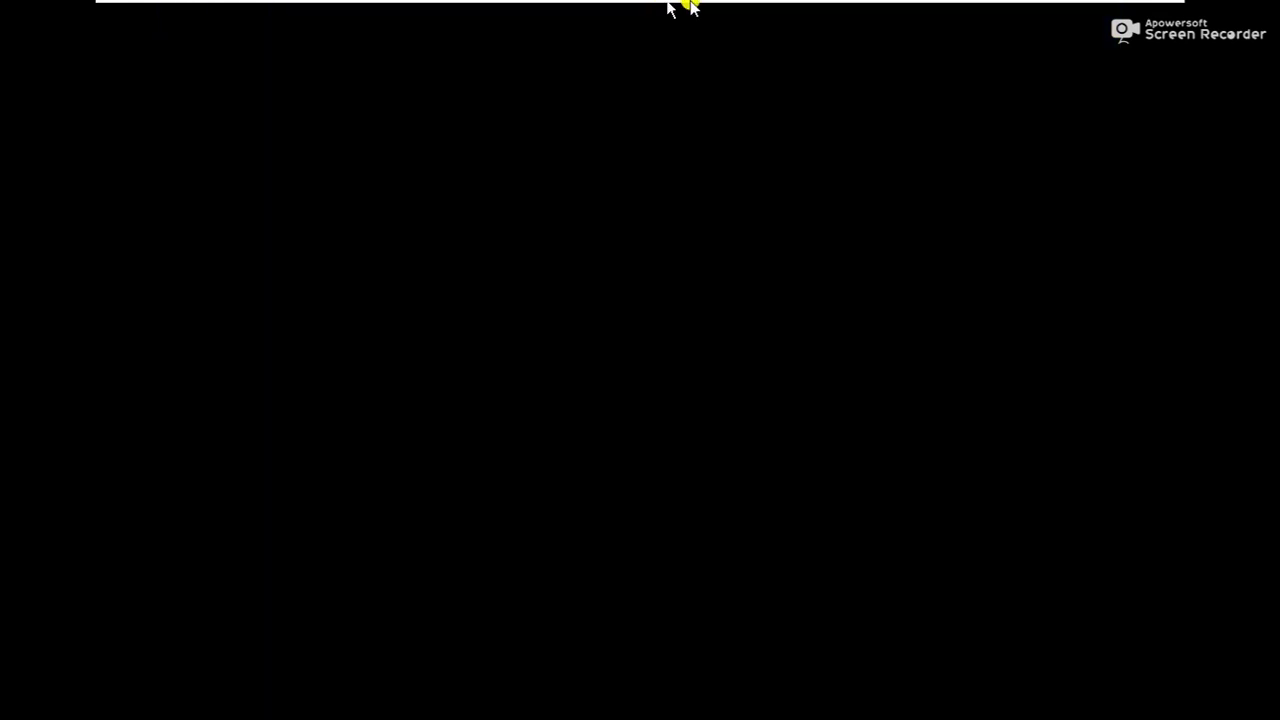
Sign out of ws-2 by running the logoff command from Run
{"action": "mouse_move", "coordinate": [772, 5]}
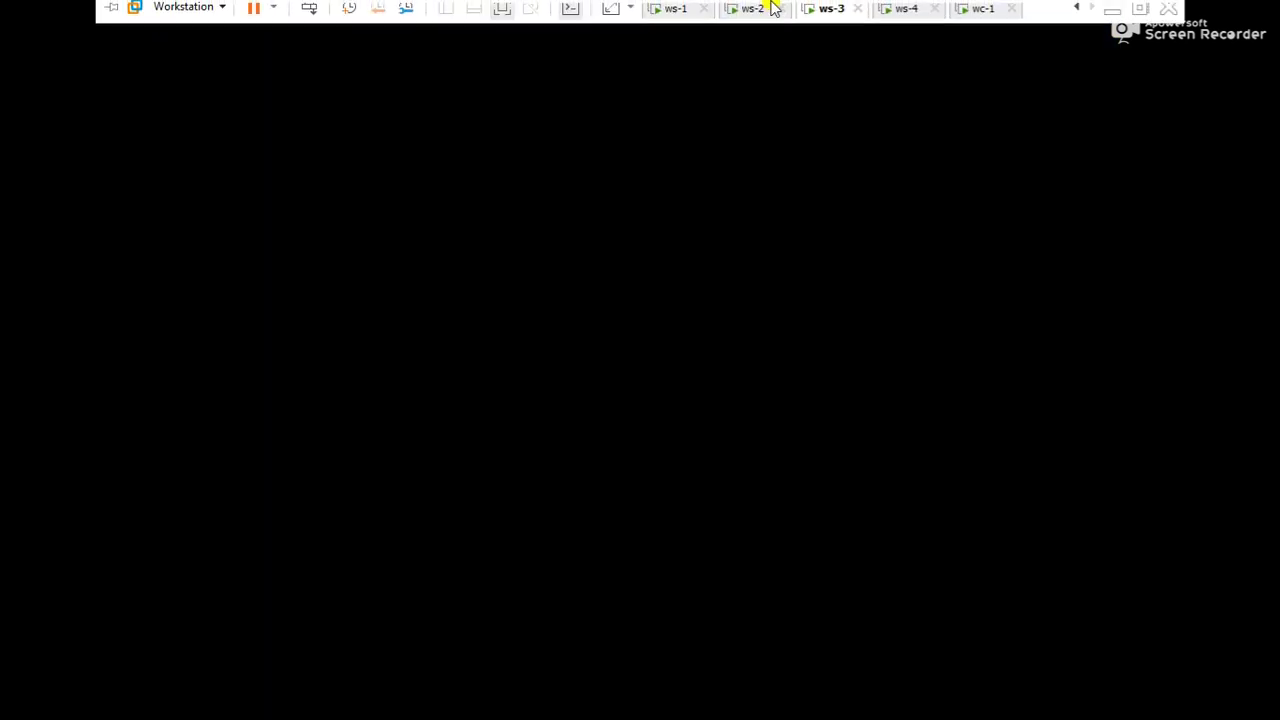
{"action": "left_click", "coordinate": [752, 20]}
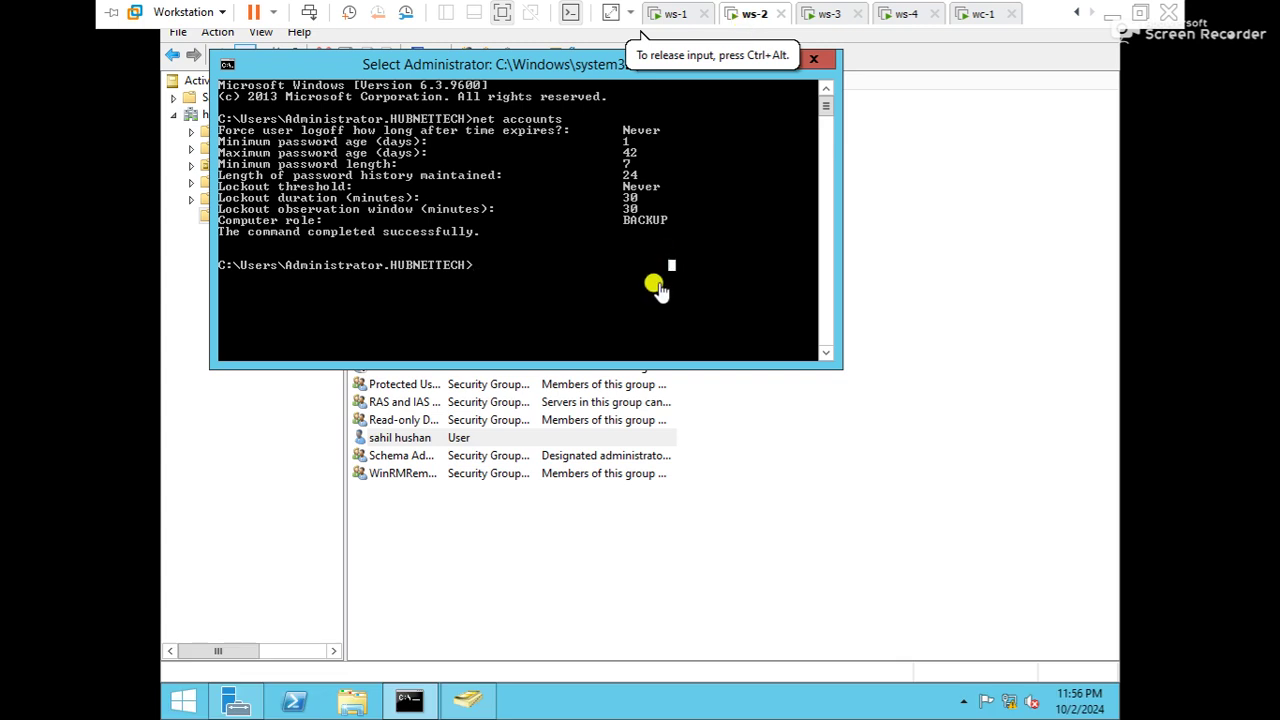
{"action": "key", "text": "super+r"}
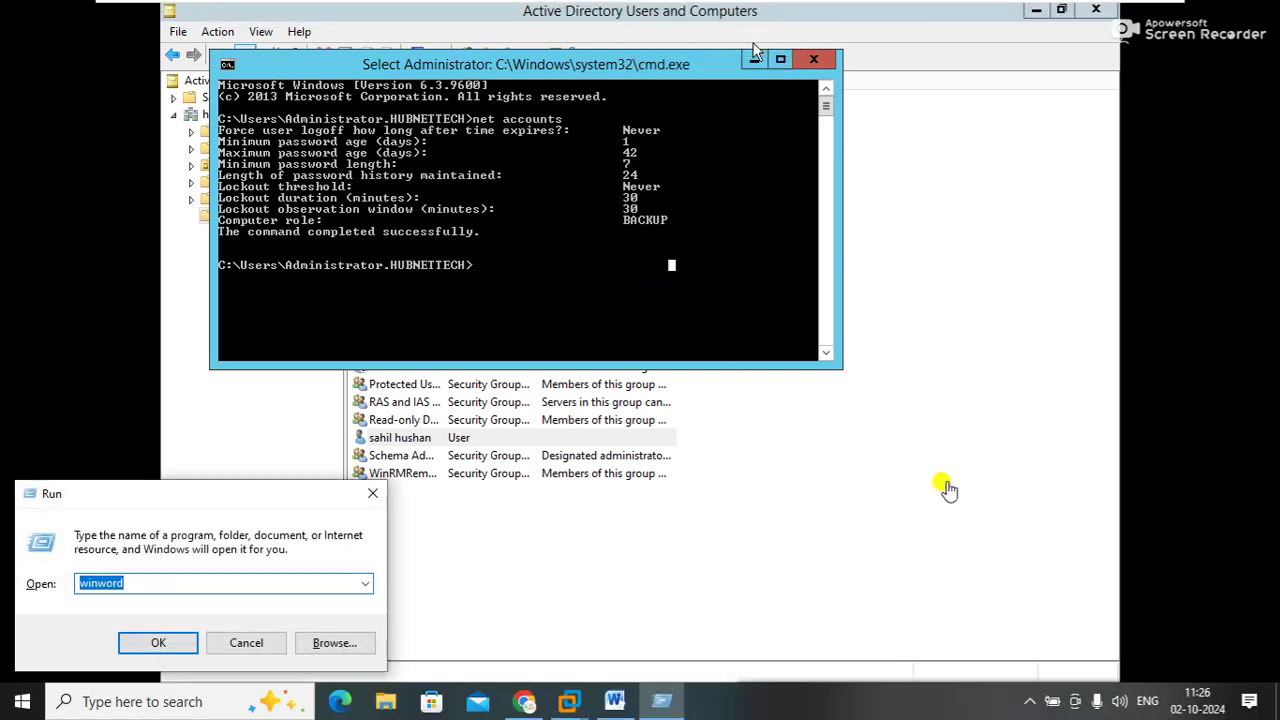
{"action": "left_click", "coordinate": [943, 495]}
{"action": "key", "text": "super+r"}
{"action": "type", "text": "lo"}
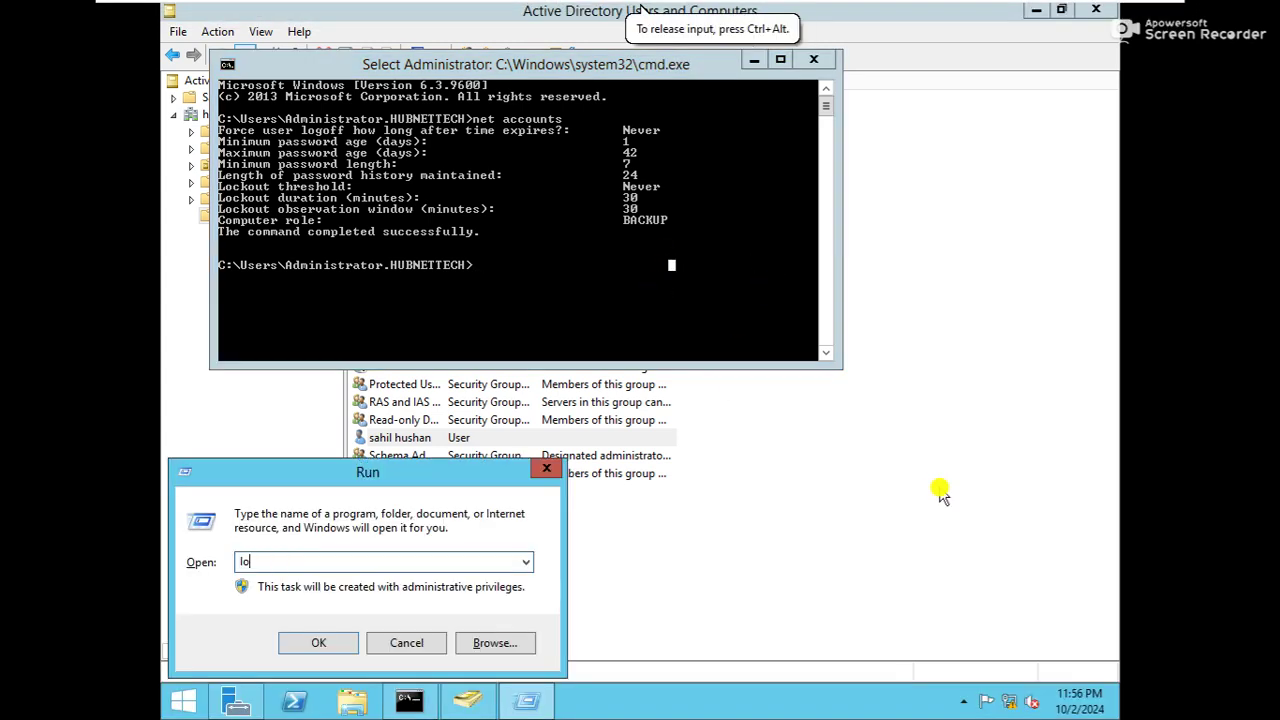
{"action": "key", "text": "Return"}
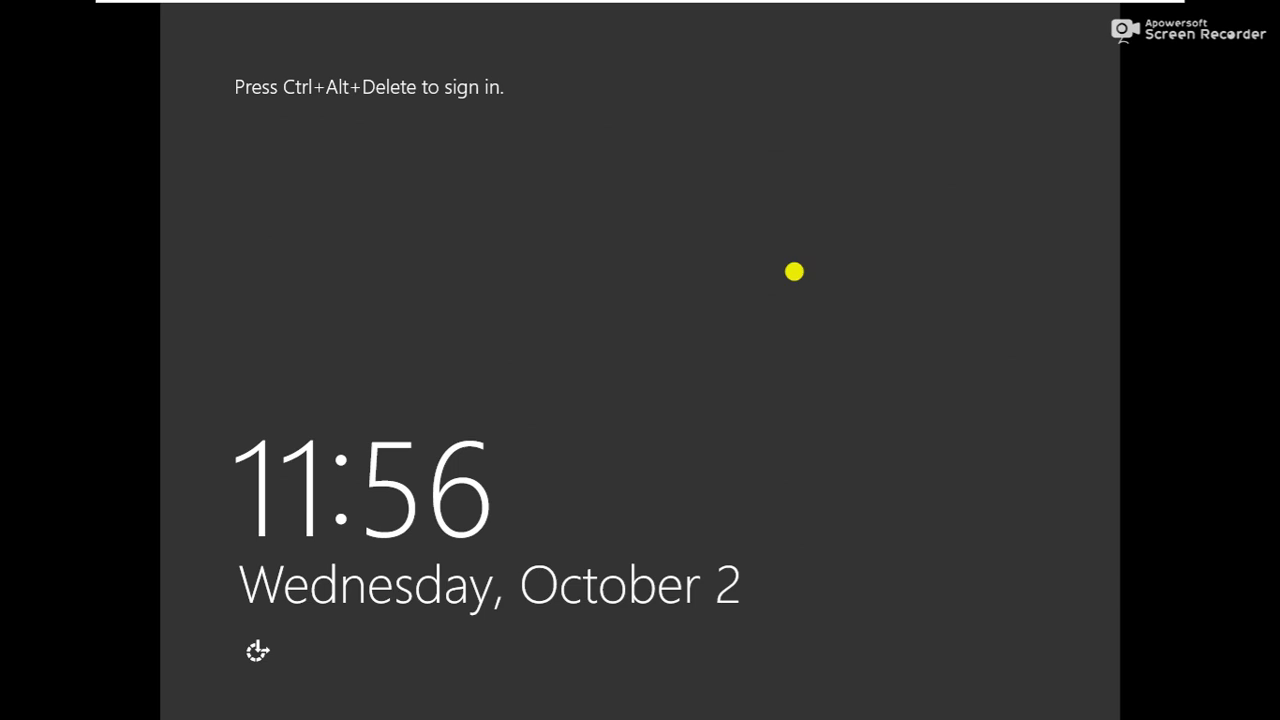
Sign back in to ws-2 as the HUBNETTECH administrator
{"action": "key", "text": "ctrl+alt+Delete"}
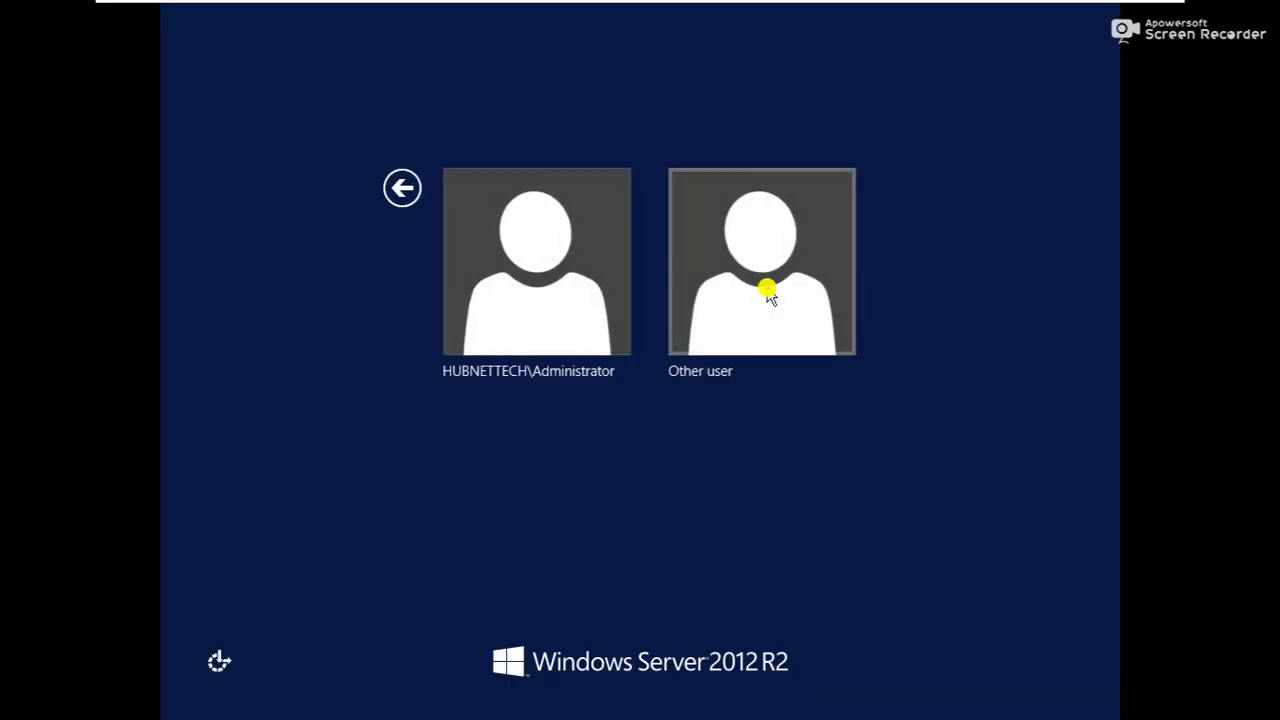
{"action": "left_click", "coordinate": [685, 321]}
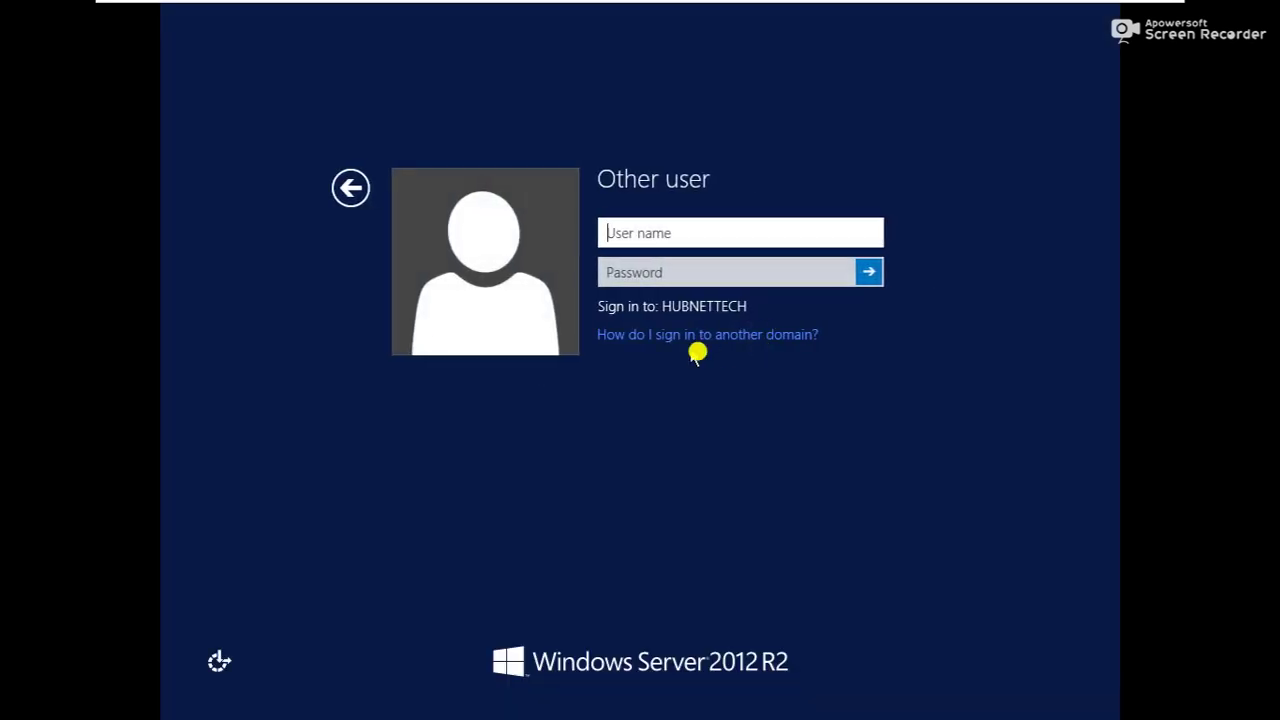
{"action": "type", "text": "administrator"}
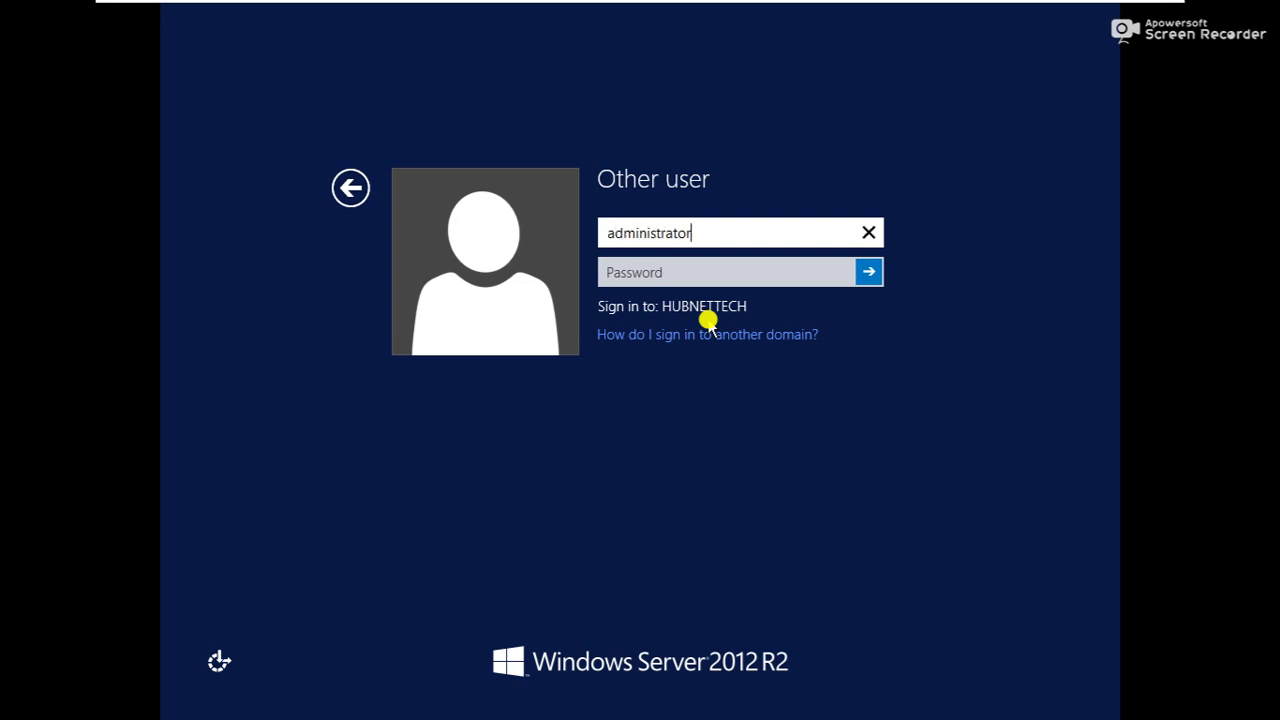
{"action": "key", "text": "Tab"}
{"action": "type", "text": "P"}
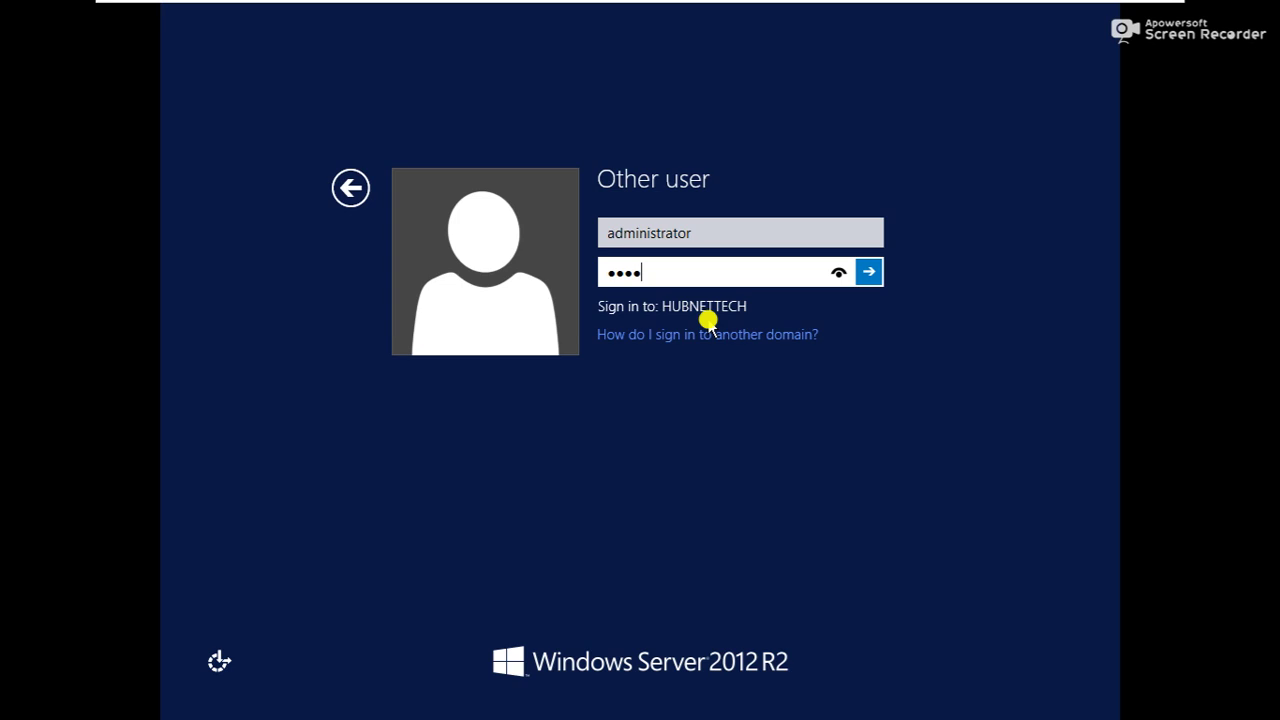
{"action": "key", "text": "Return"}
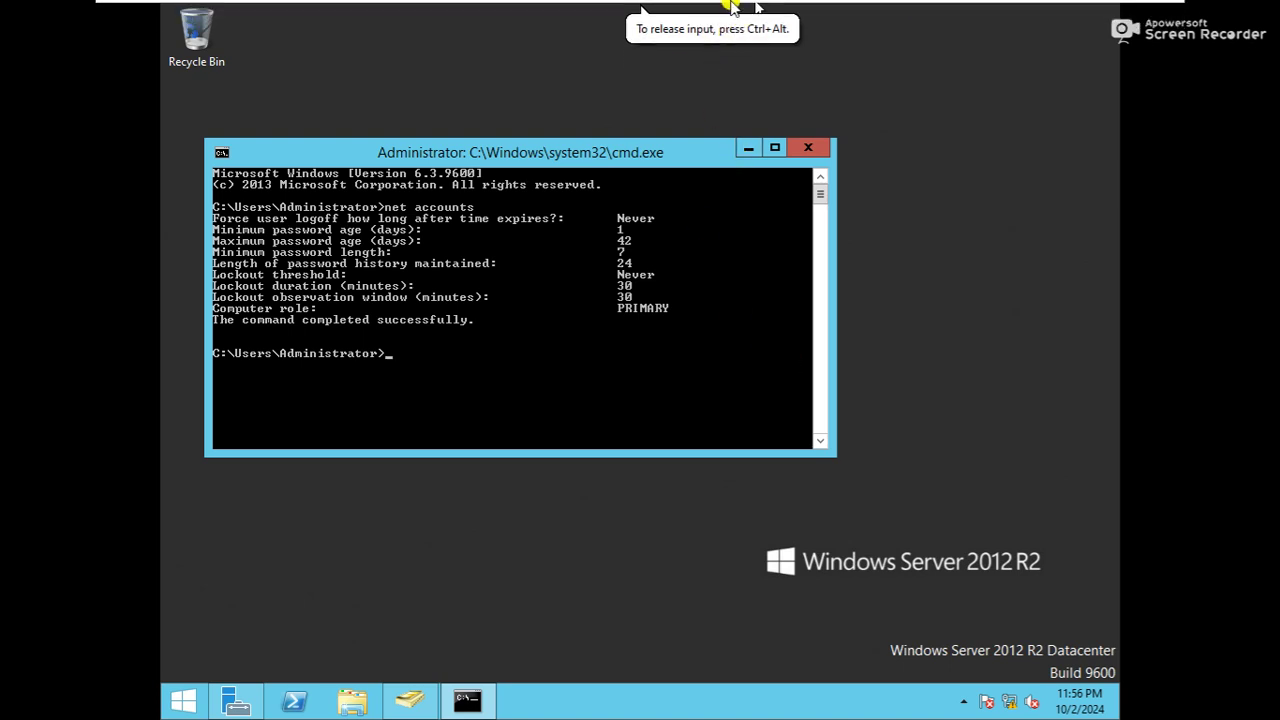
Run 'net accounts' in a cmd prompt on ws-4 to show its computer role
{"action": "left_click", "coordinate": [755, 18]}
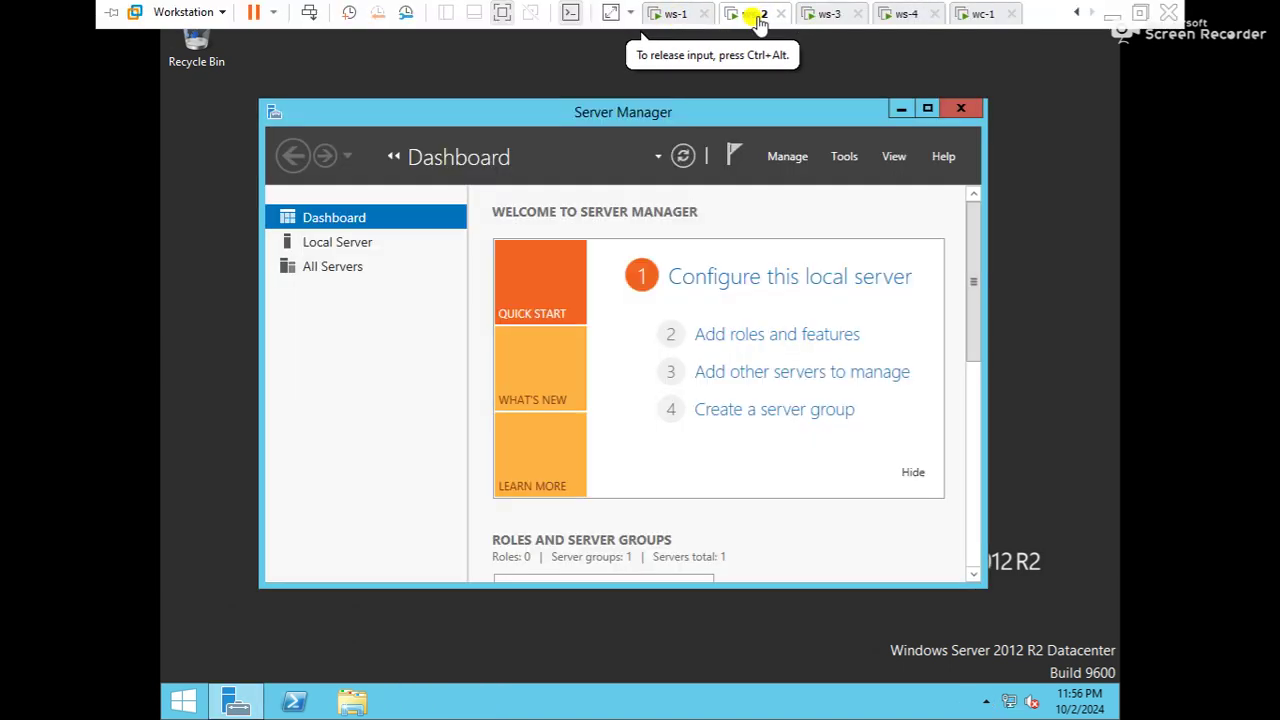
{"action": "left_click", "coordinate": [828, 14]}
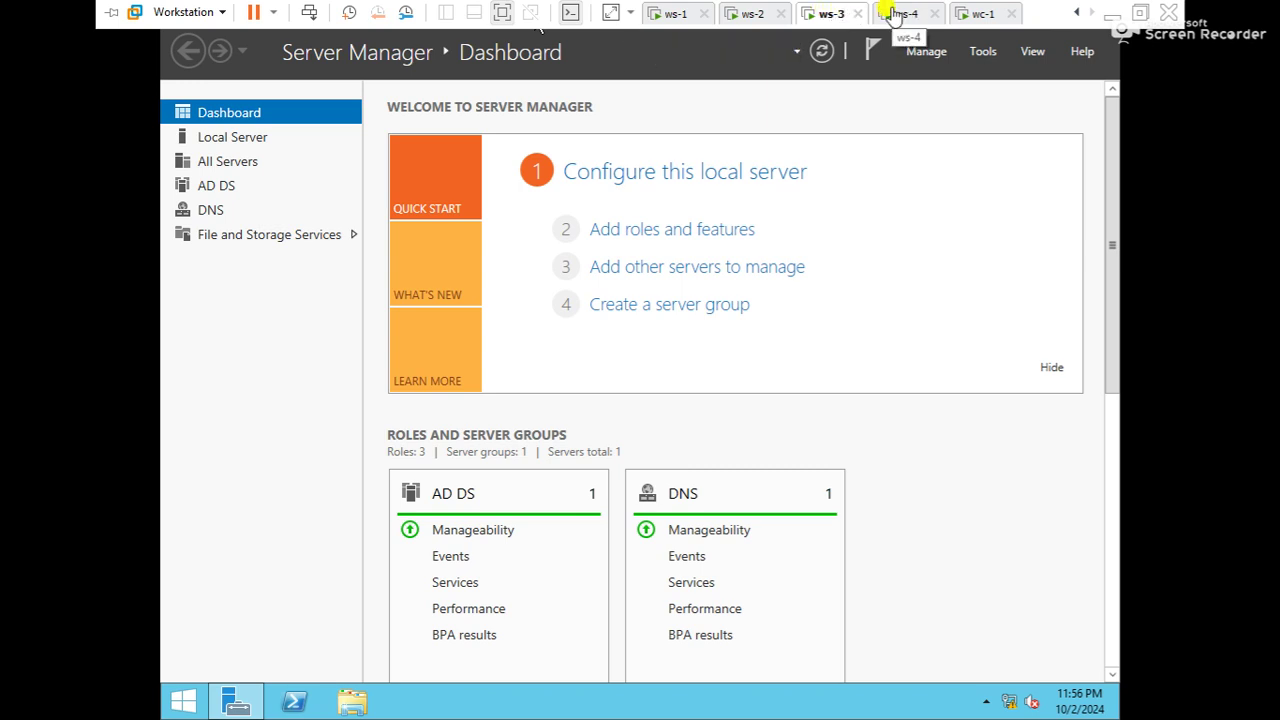
{"action": "left_click", "coordinate": [893, 14]}
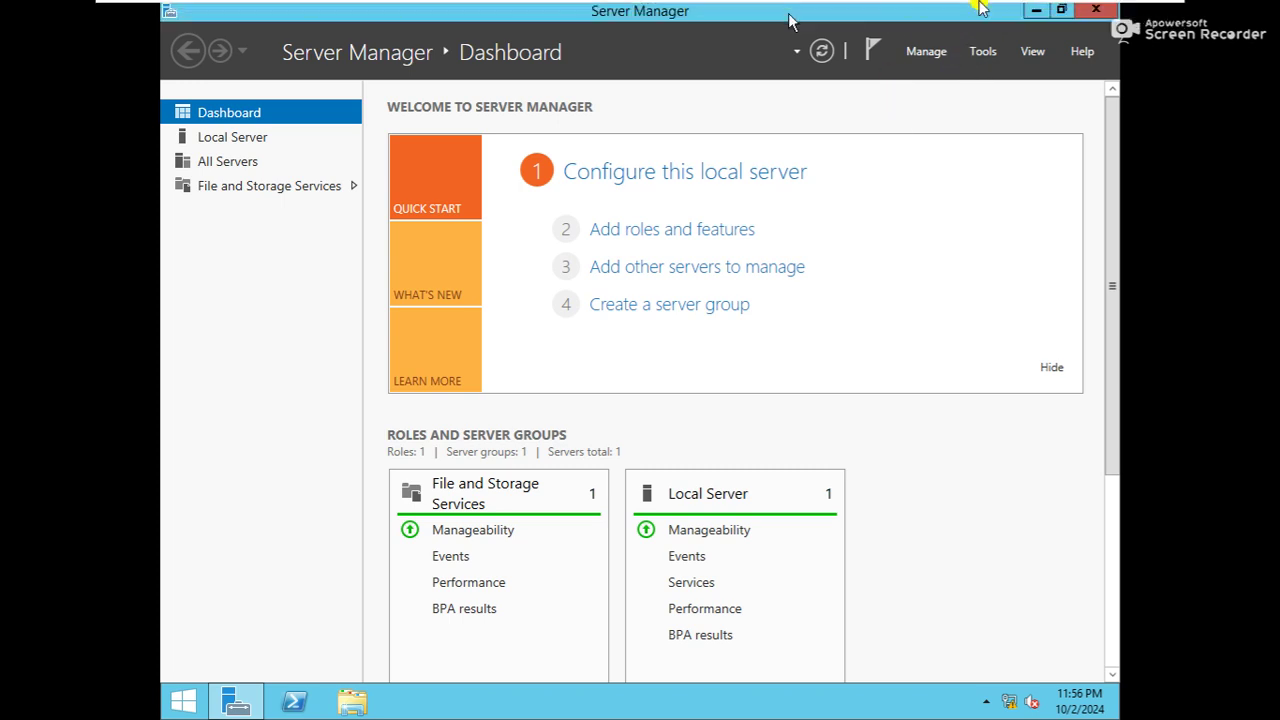
{"action": "left_click", "coordinate": [980, 14]}
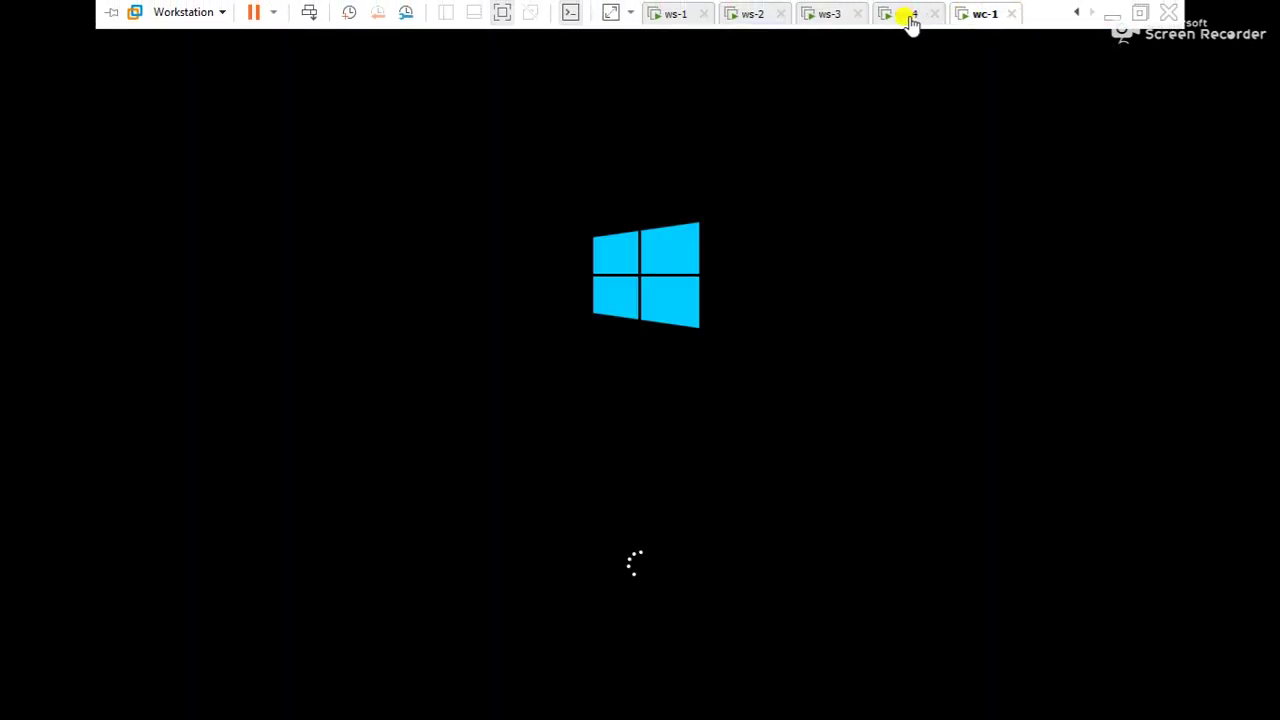
{"action": "left_click", "coordinate": [910, 18]}
{"action": "key", "text": "super+r"}
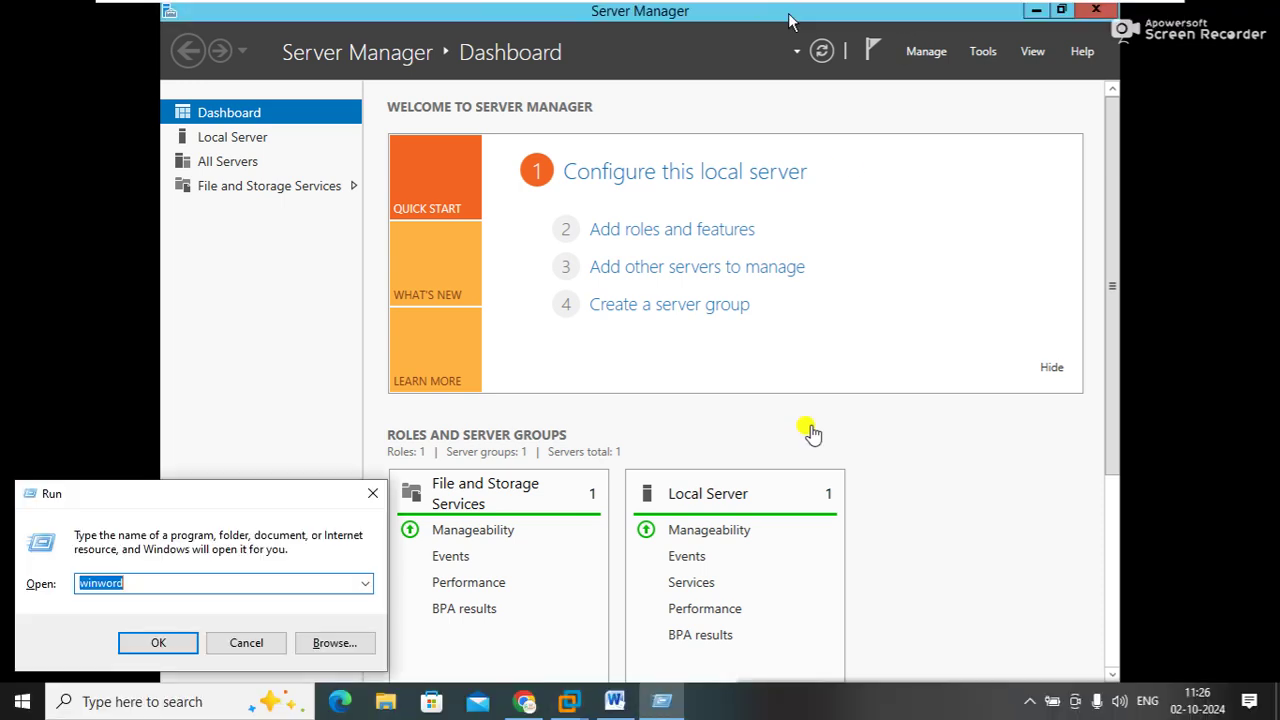
{"action": "left_click", "coordinate": [946, 516]}
{"action": "key", "text": "super+r"}
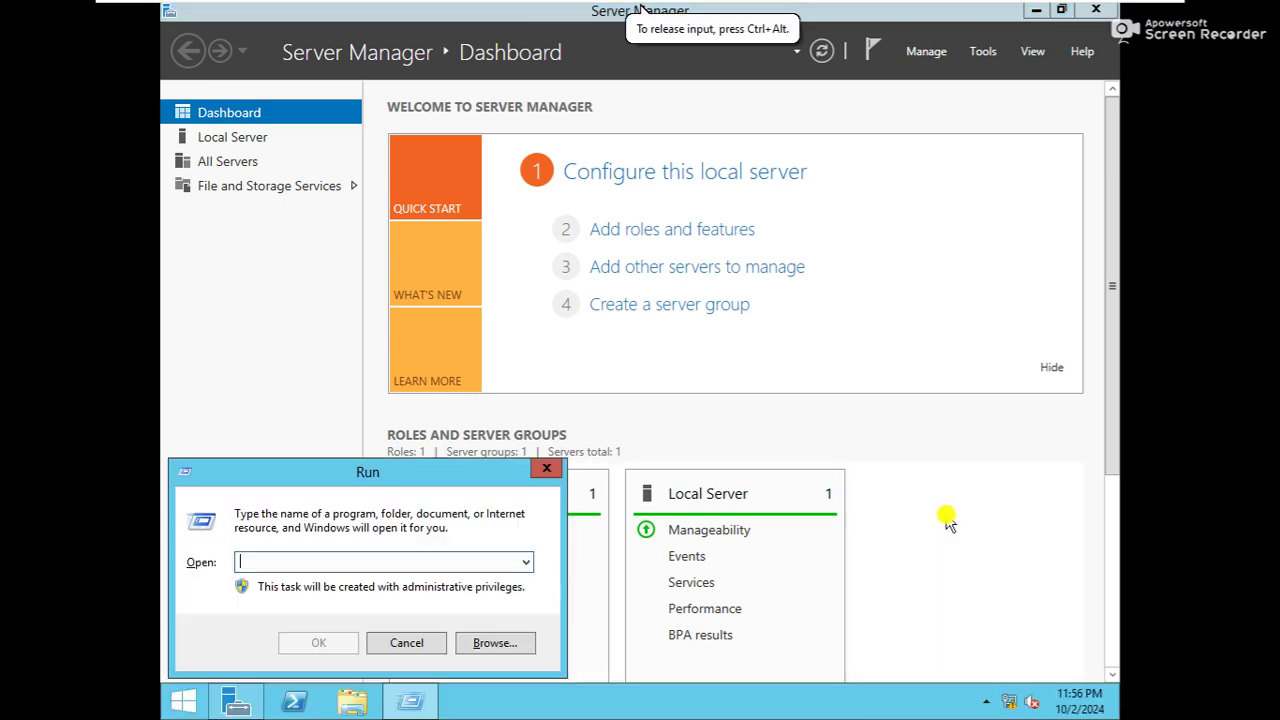
{"action": "type", "text": "cmd"}
{"action": "key", "text": "Return"}
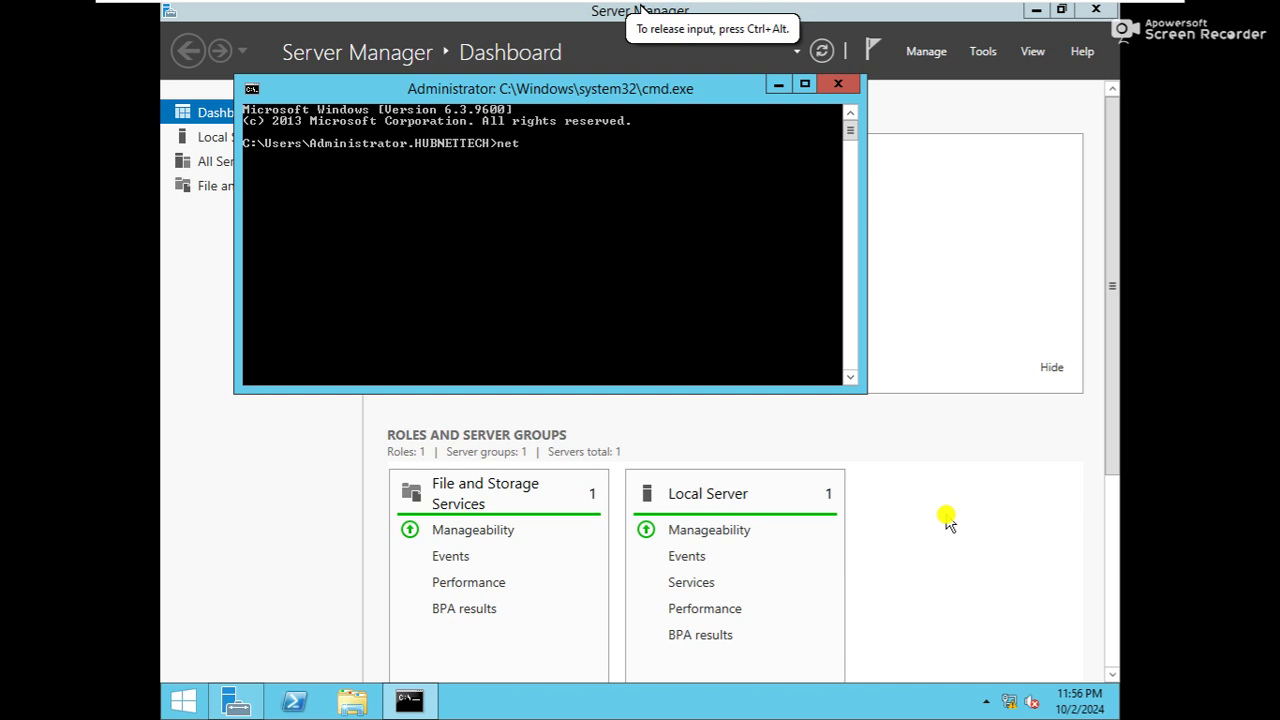
{"action": "type", "text": "net accounts"}
{"action": "key", "text": "Return"}
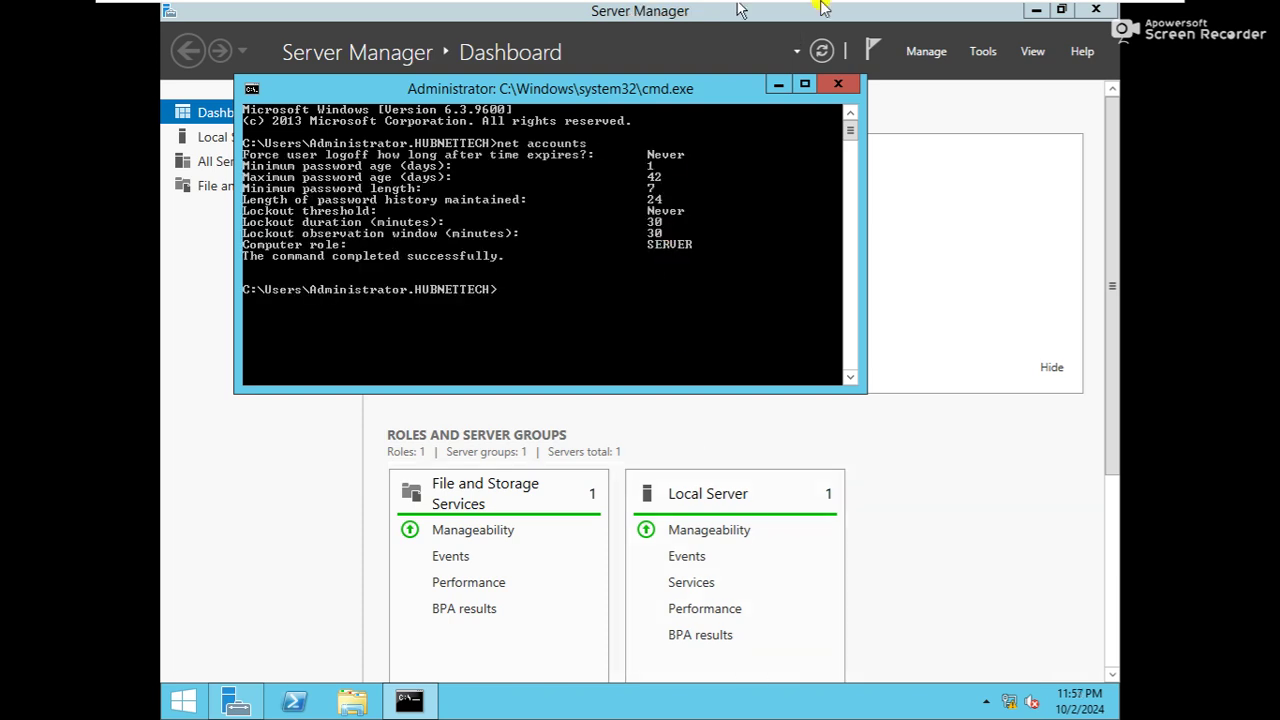
Run 'net accounts' in a command prompt on ws-3 to see its role
{"action": "left_click", "coordinate": [830, 13]}
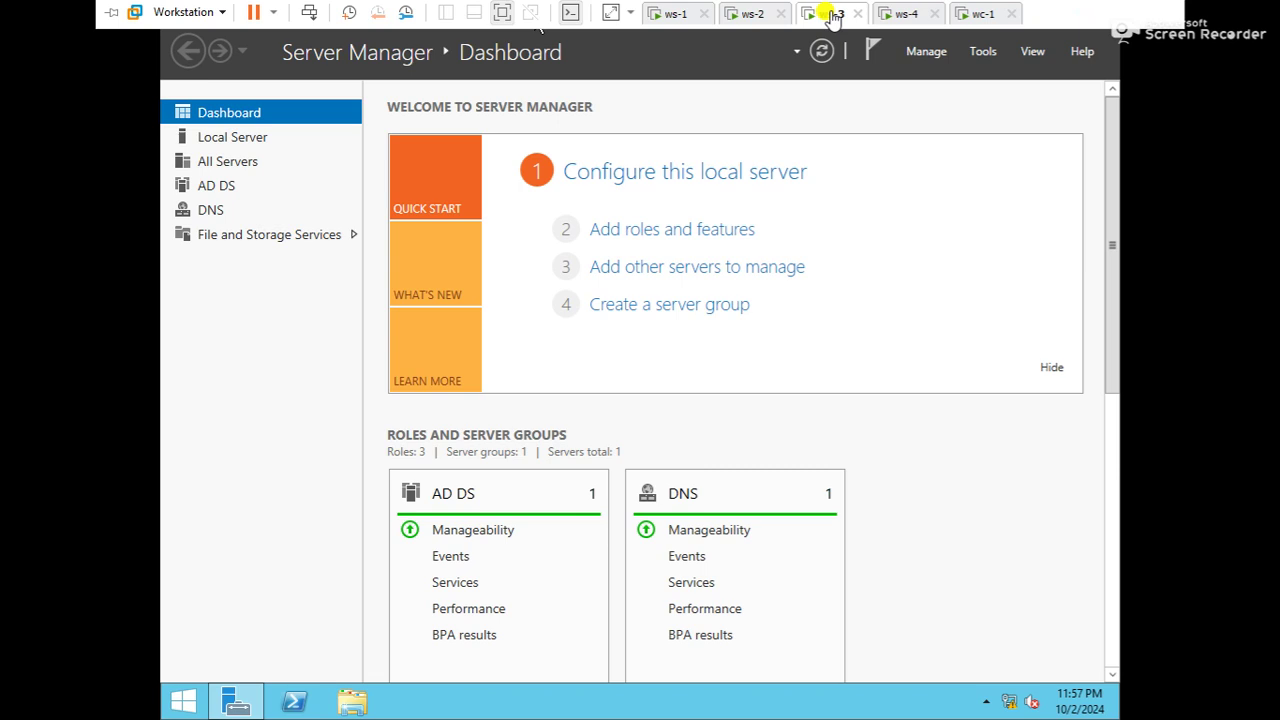
{"action": "left_click", "coordinate": [700, 401]}
{"action": "key", "text": "super+r"}
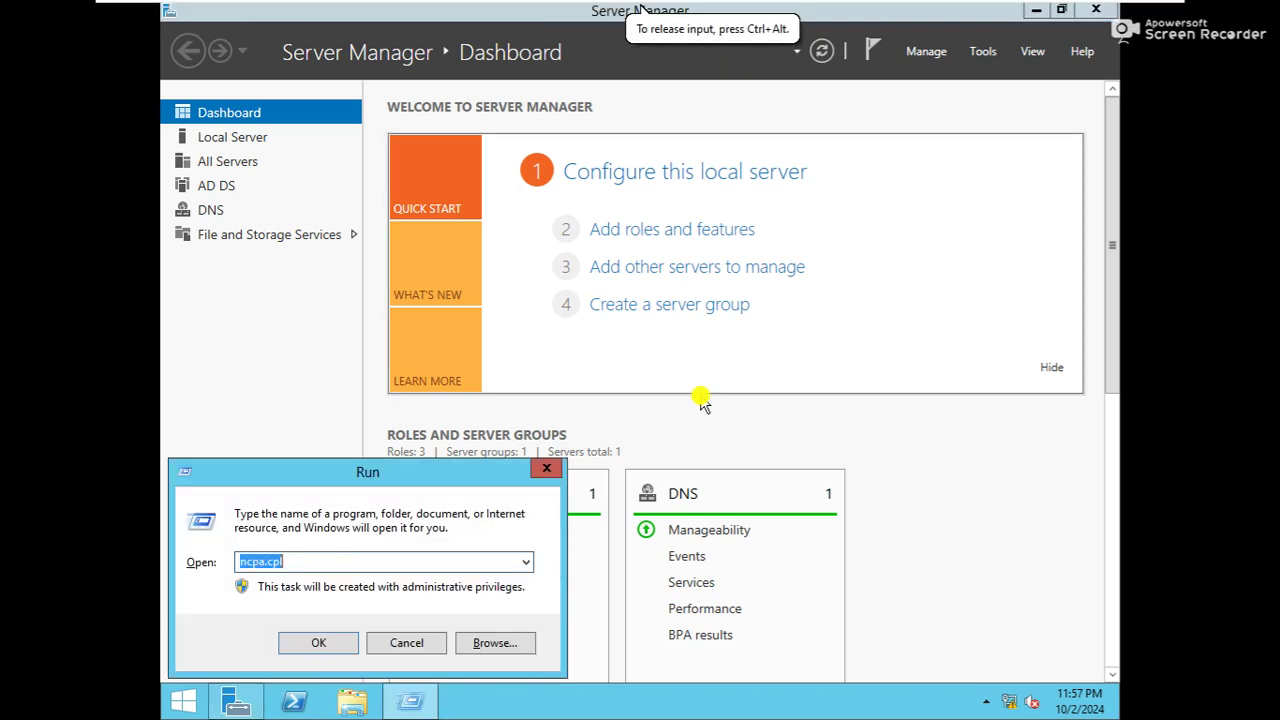
{"action": "key", "text": "Return"}
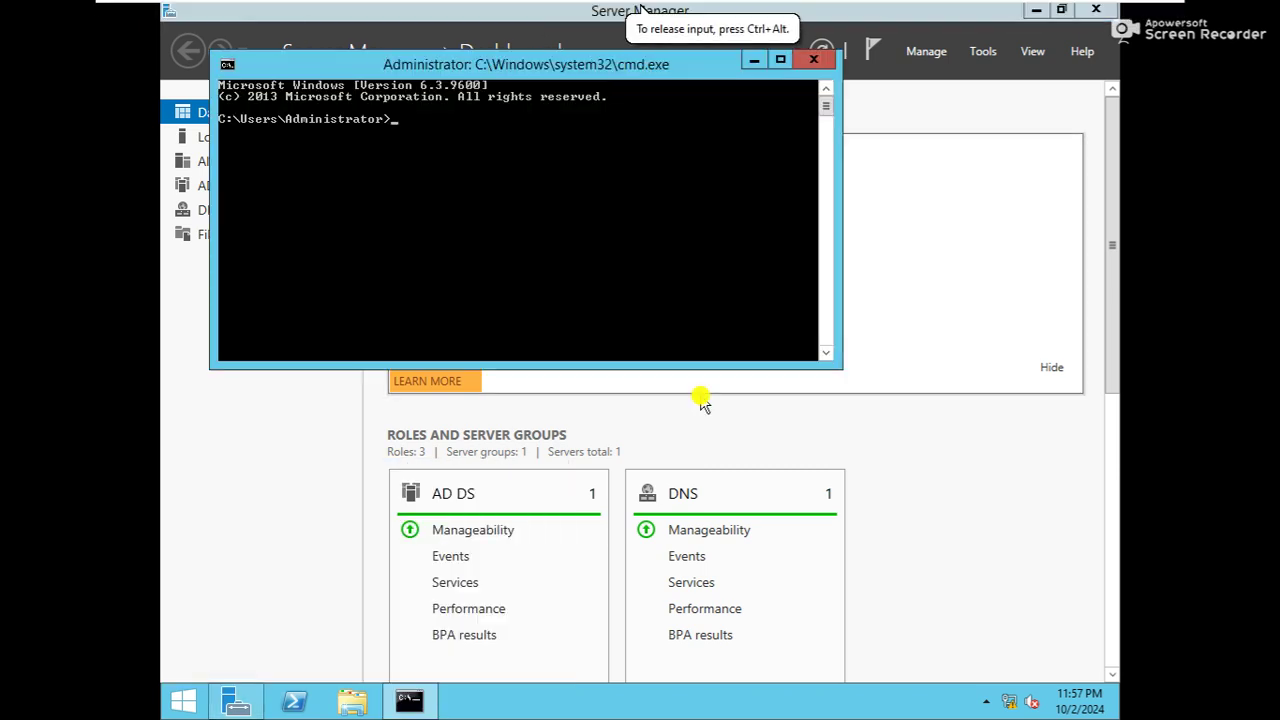
{"action": "type", "text": "net accounts"}
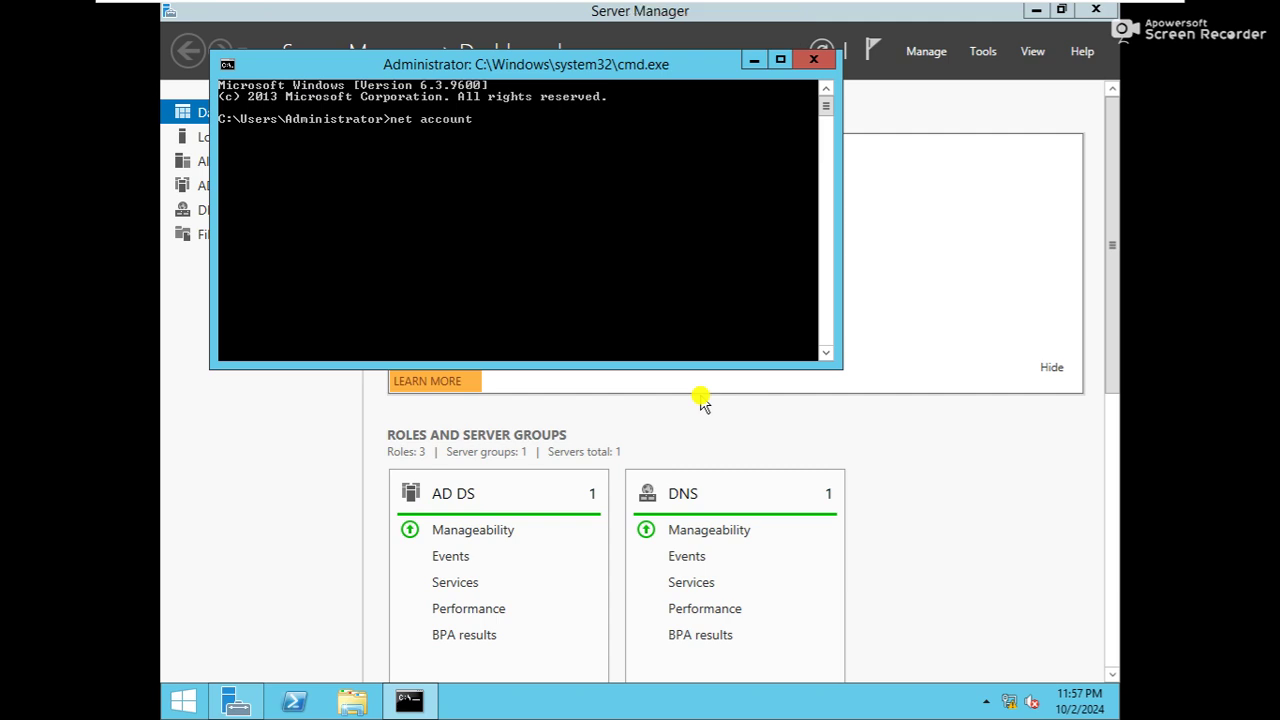
{"action": "key", "text": "Return"}
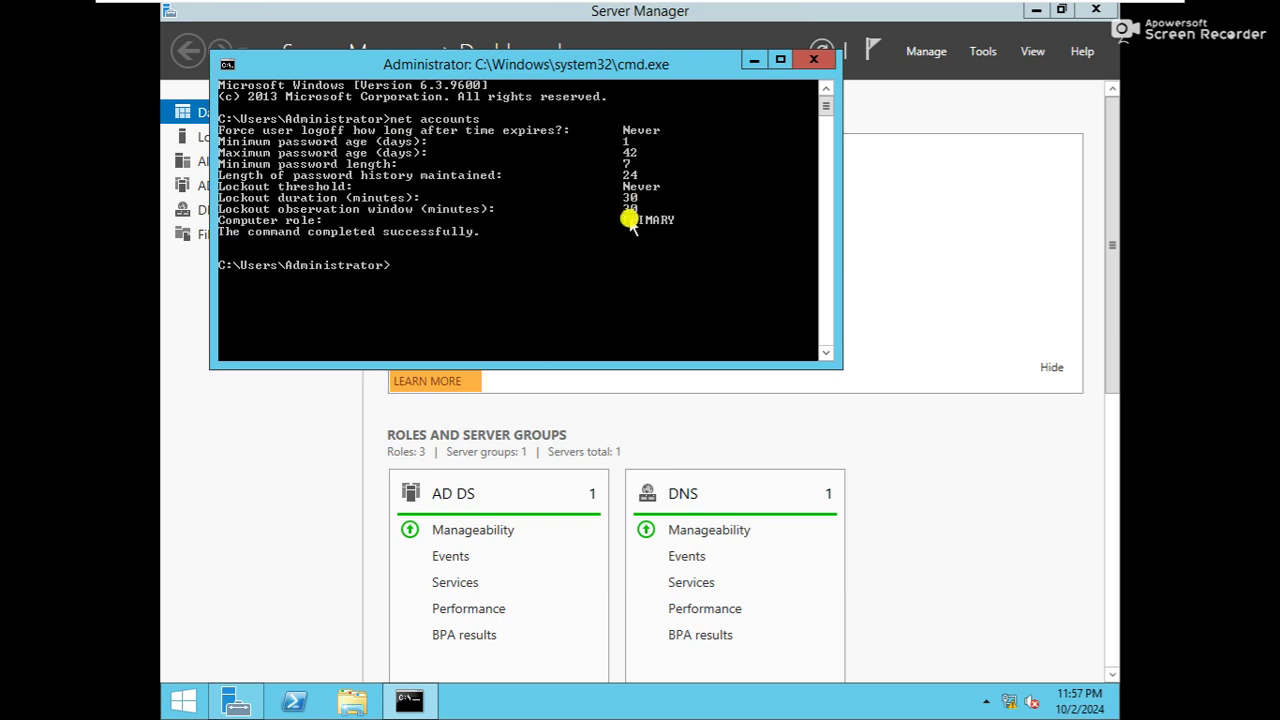
Run 'net accounts' in a cmd prompt on ws-2 to show its role
{"action": "left_click", "coordinate": [757, 15]}
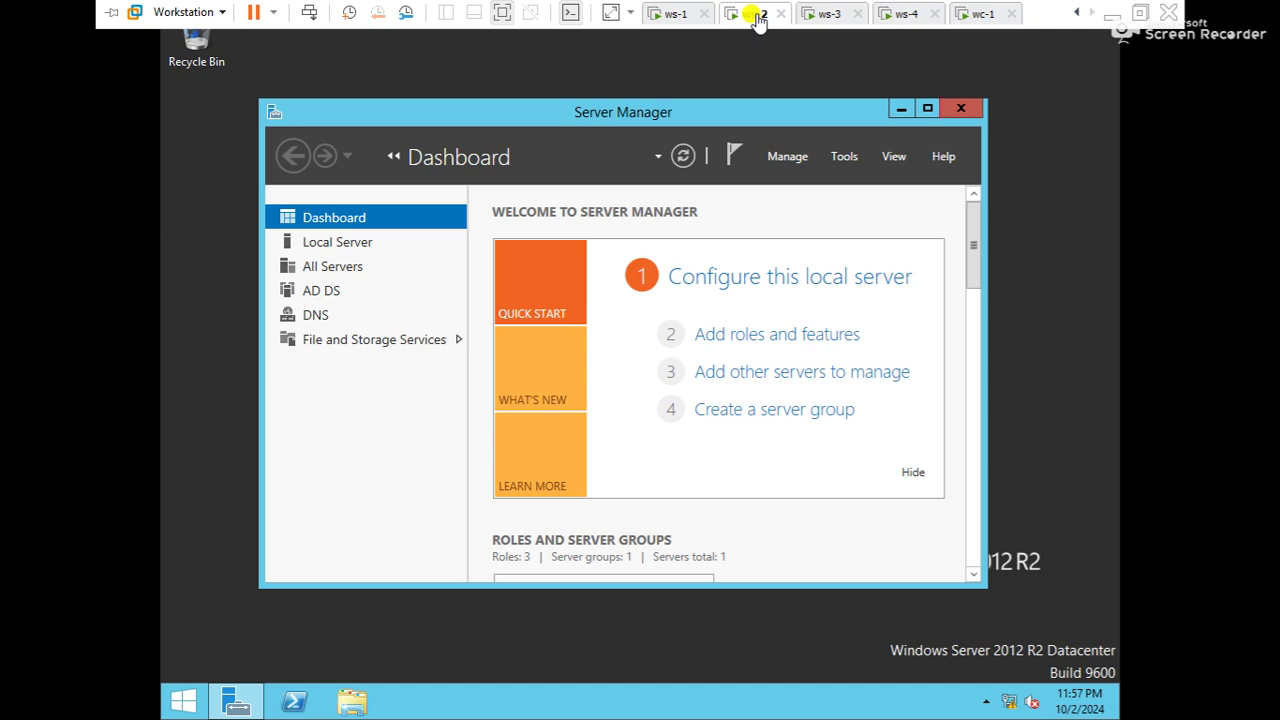
{"action": "key", "text": "super+r"}
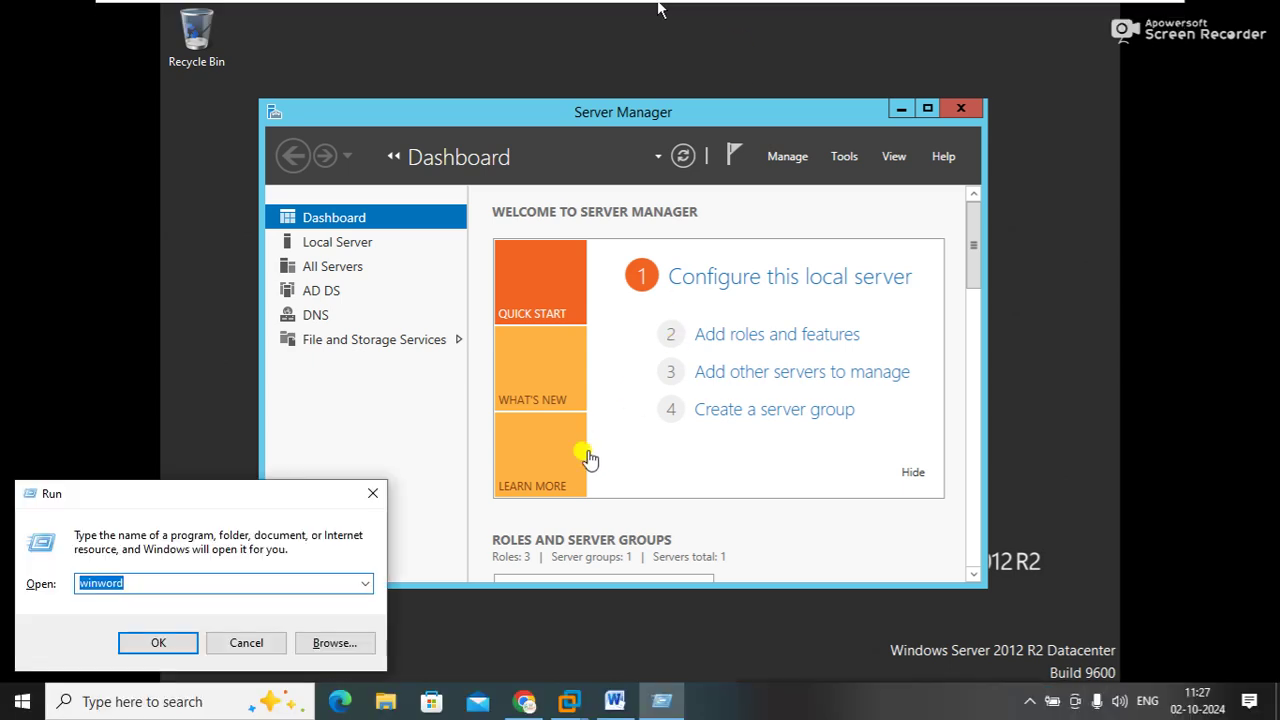
{"action": "left_click", "coordinate": [677, 480]}
{"action": "key", "text": "super+r"}
{"action": "type", "text": "cmd"}
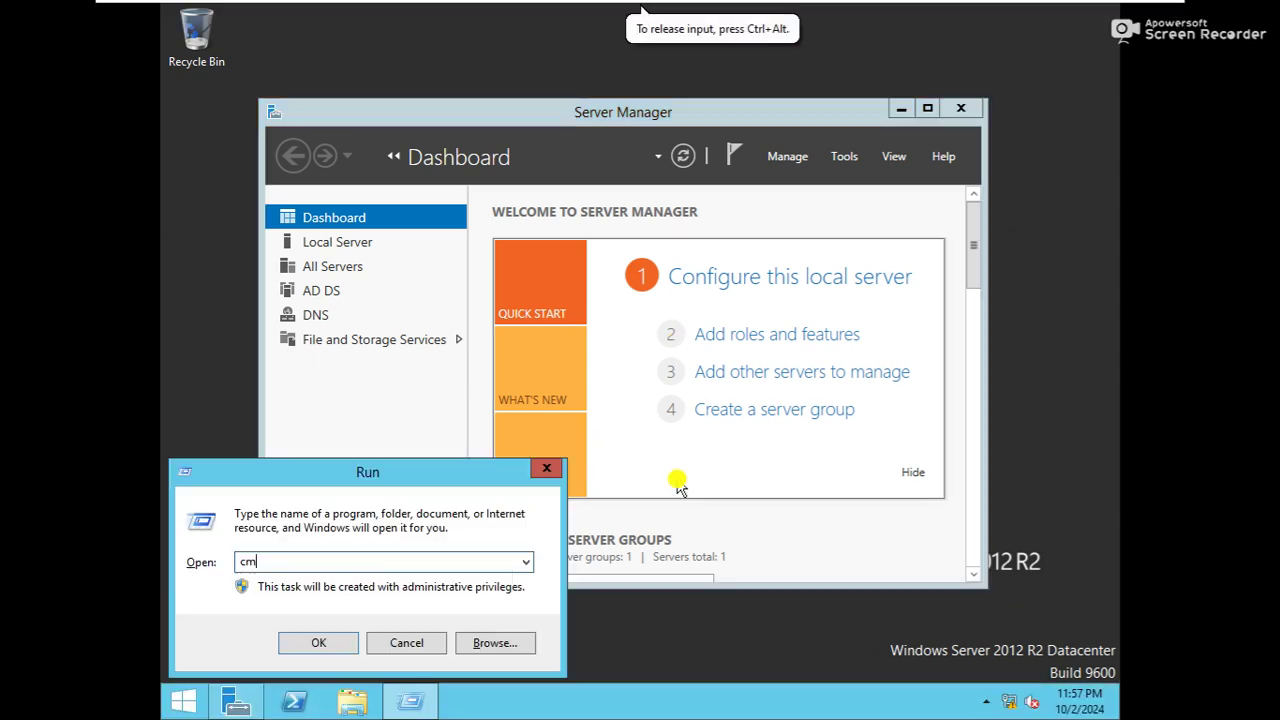
{"action": "key", "text": "Return"}
{"action": "type", "text": "net accoun"}
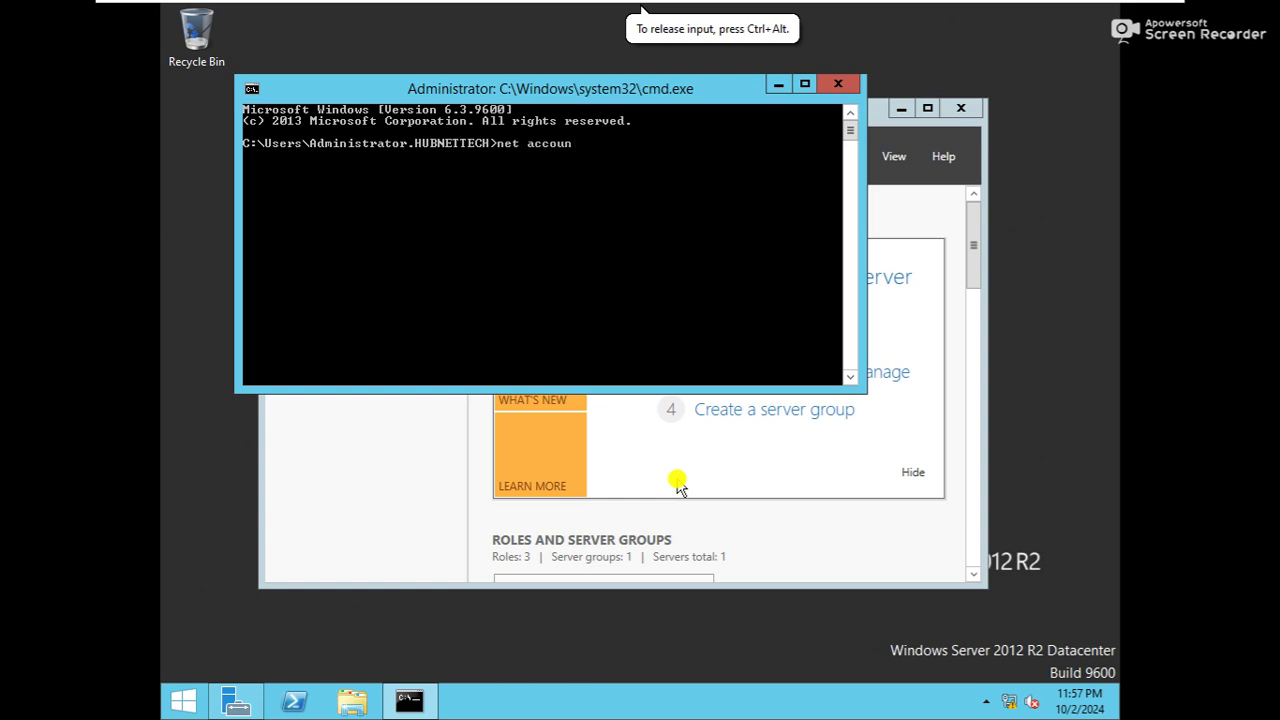
{"action": "type", "text": "ts"}
{"action": "key", "text": "Return"}
Rerun 'net accounts' on ws-1 showing PRIMARY, then exit VMware full-screen view
{"action": "mouse_move", "coordinate": [737, 3]}
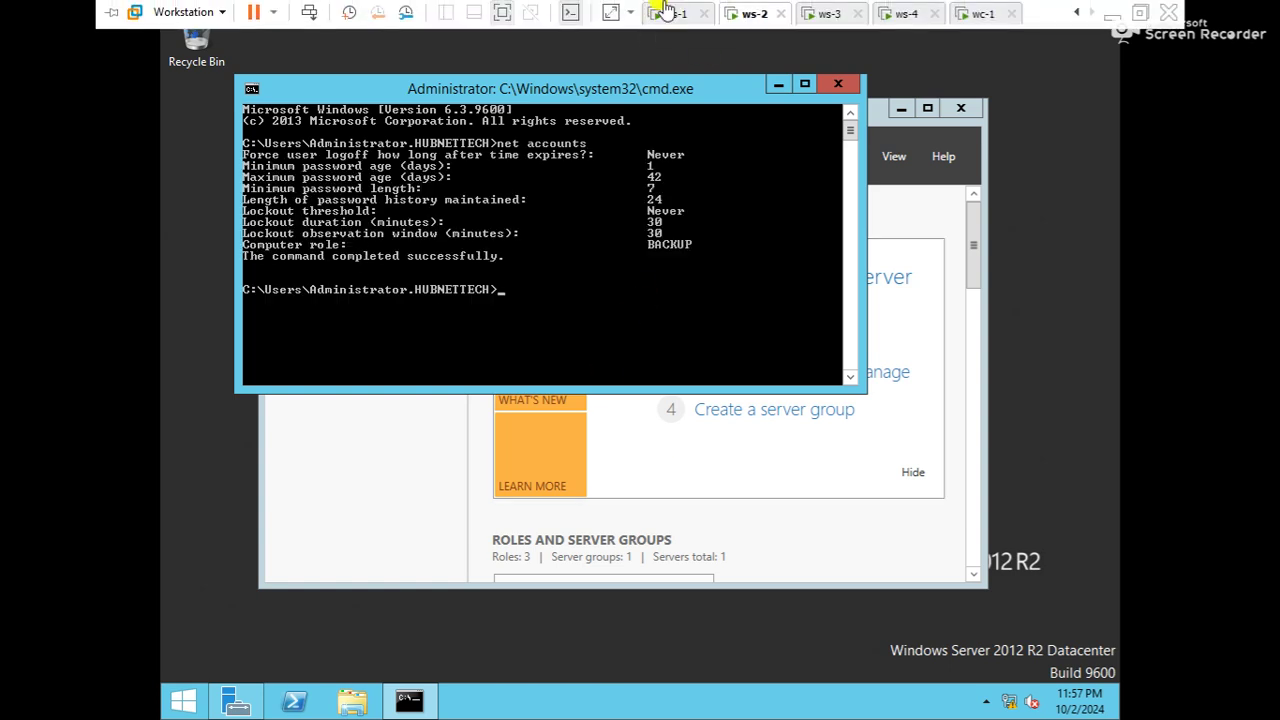
{"action": "left_click", "coordinate": [663, 10]}
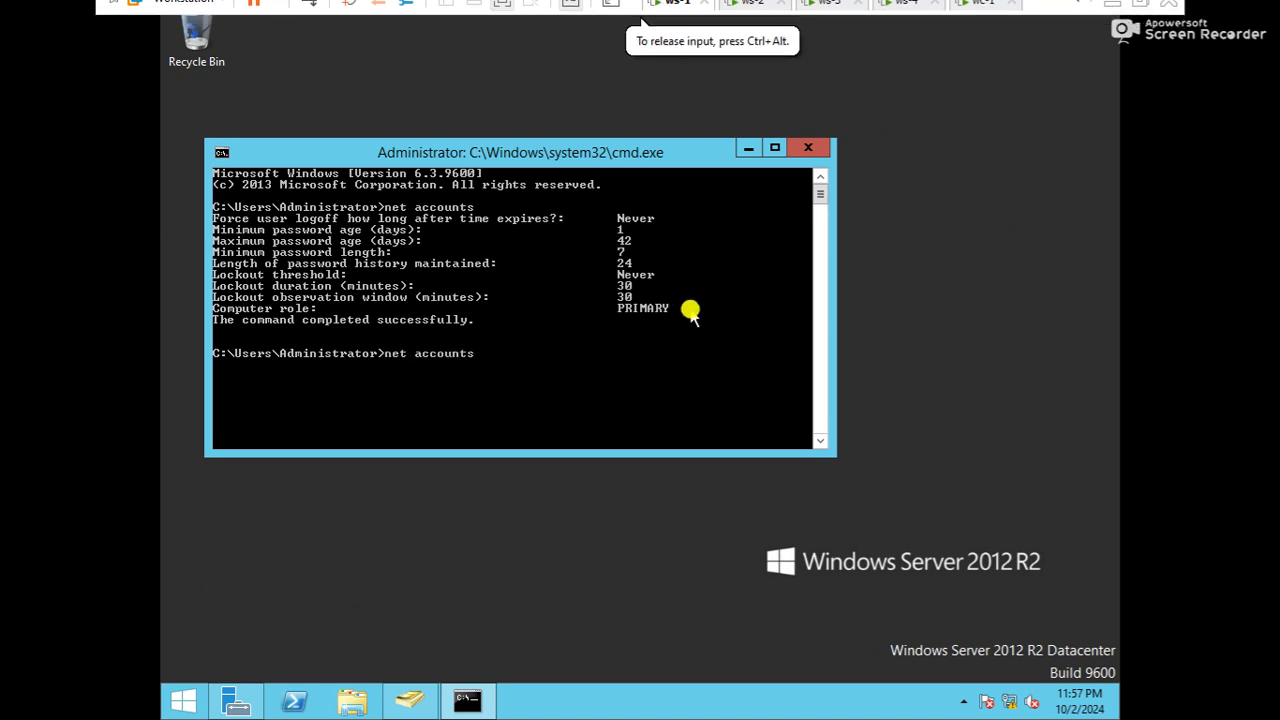
{"action": "key", "text": "Return"}
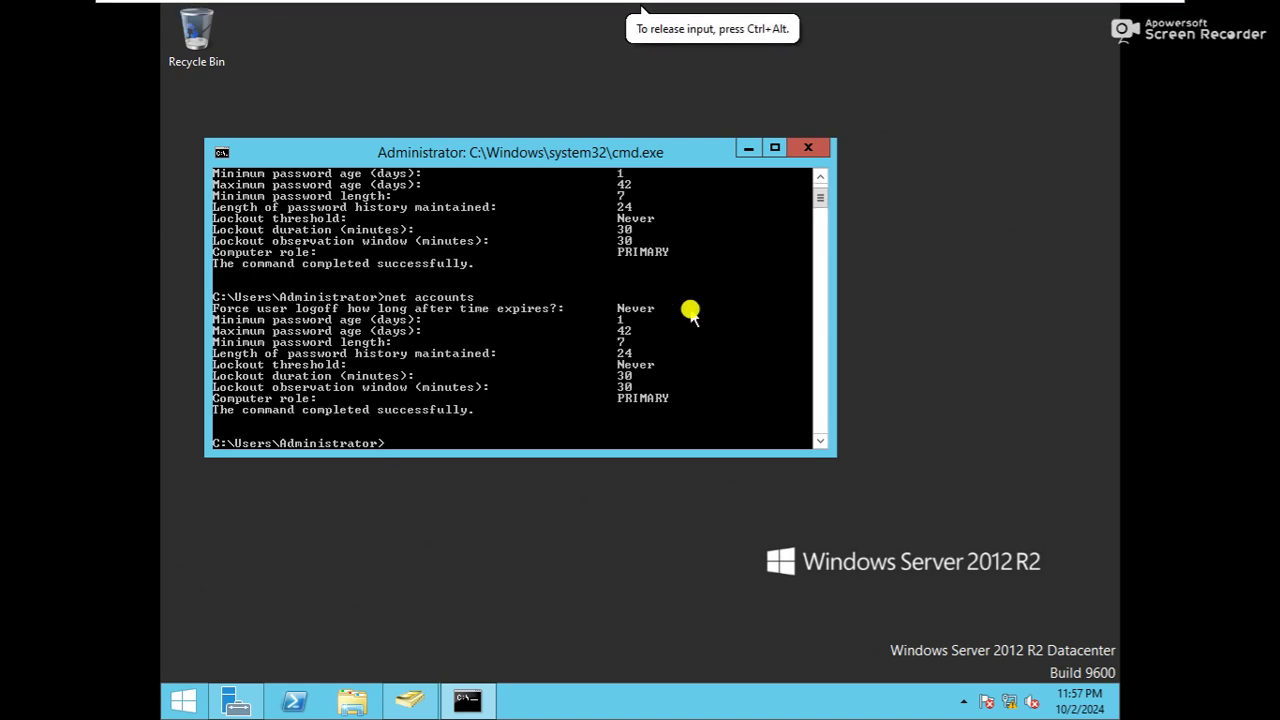
{"action": "key", "text": "ctrl+alt"}
{"action": "mouse_move", "coordinate": [1002, 9]}
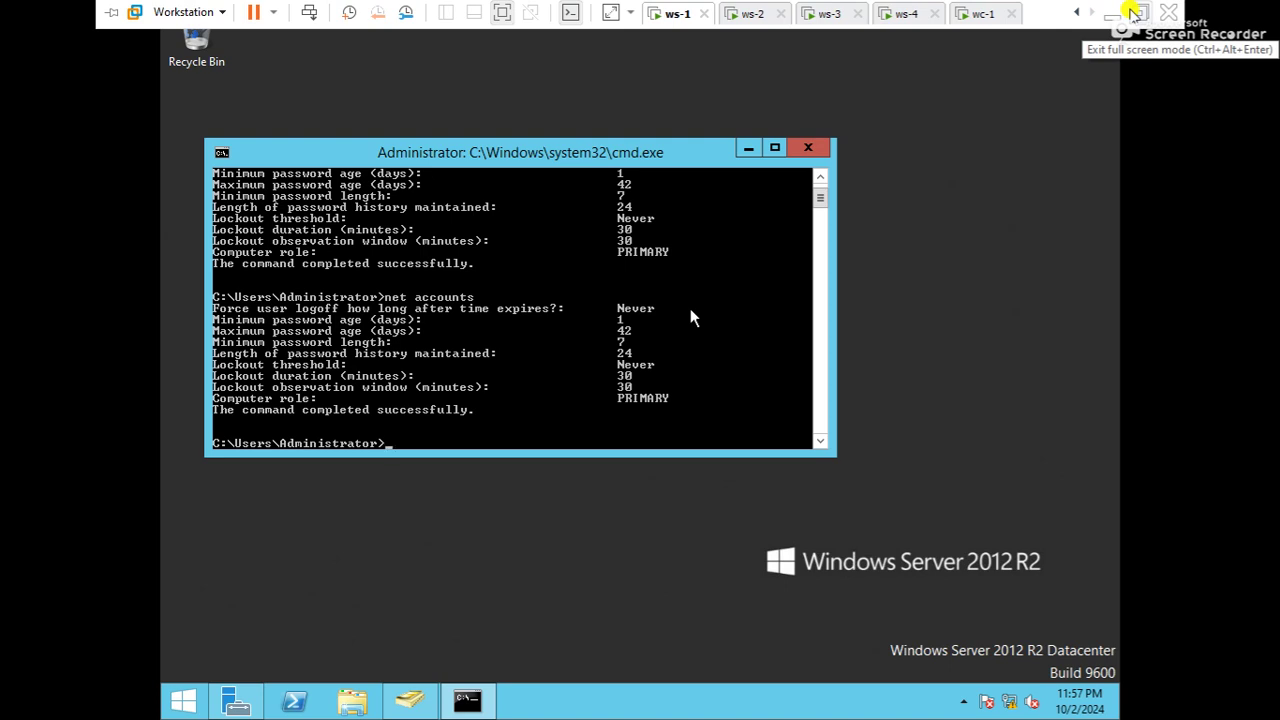
{"action": "left_click", "coordinate": [1133, 12]}
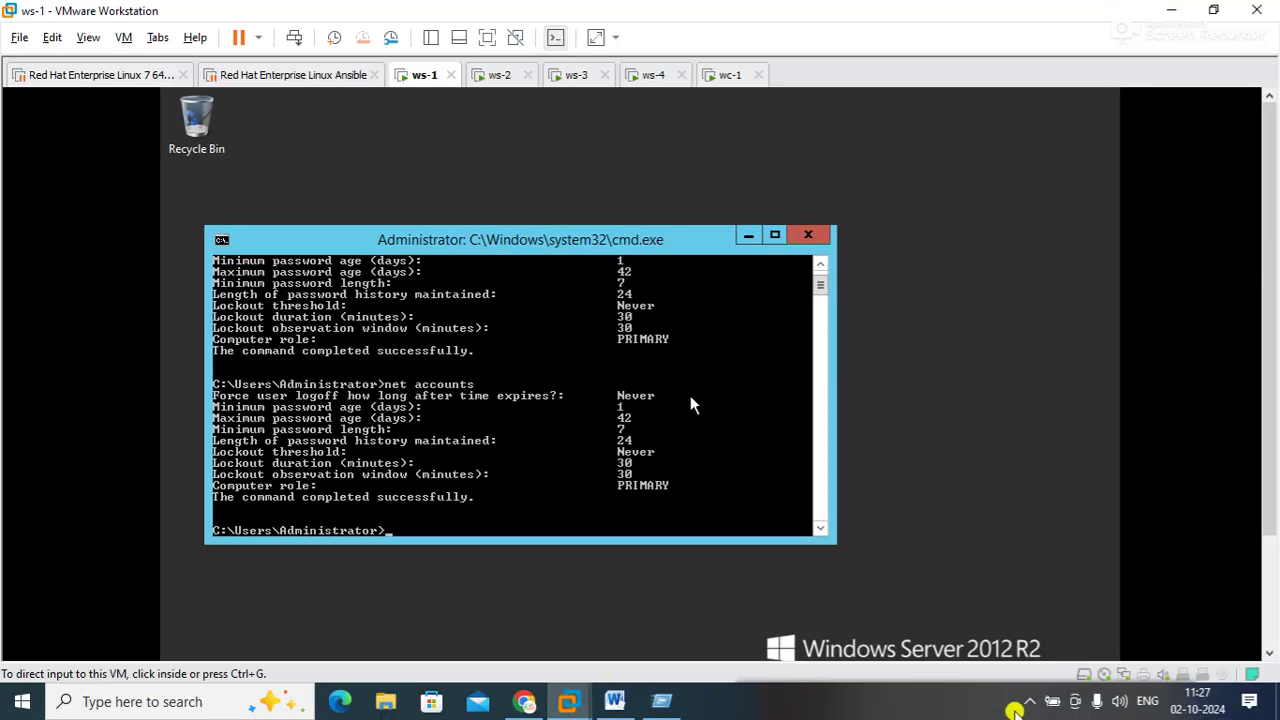
{"action": "left_click", "coordinate": [1030, 701]}
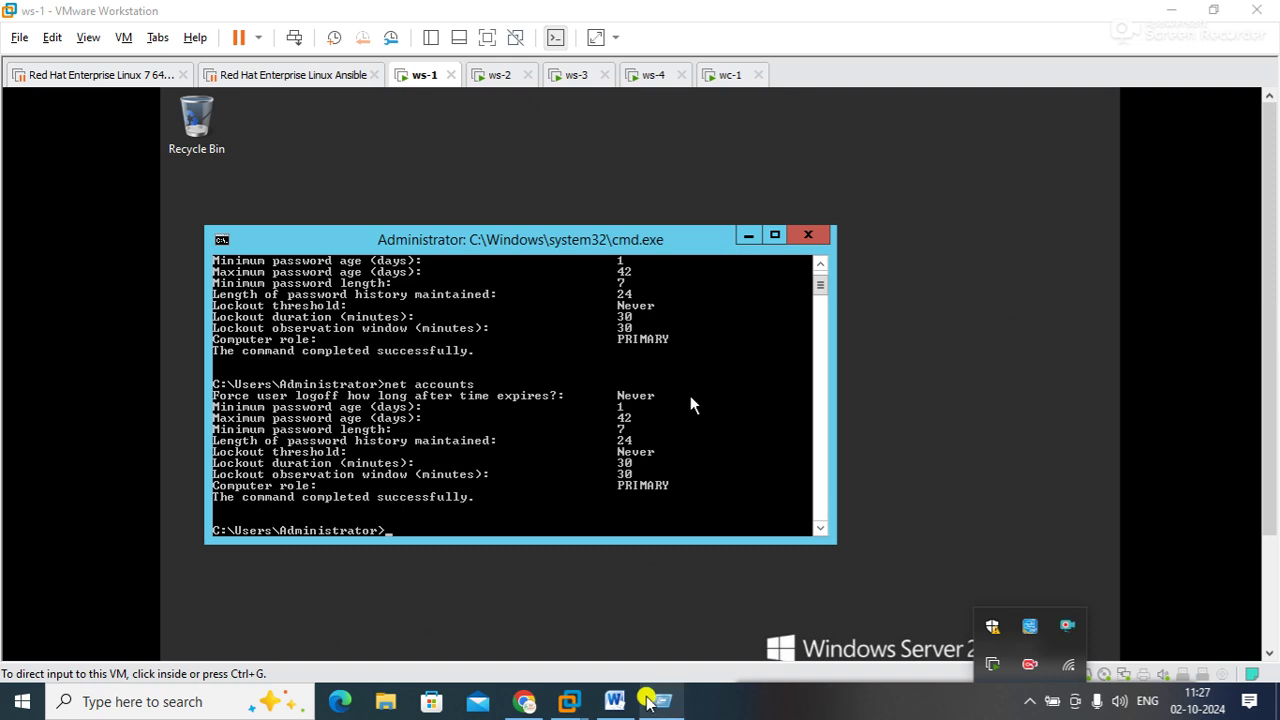
{"action": "left_click", "coordinate": [614, 701]}
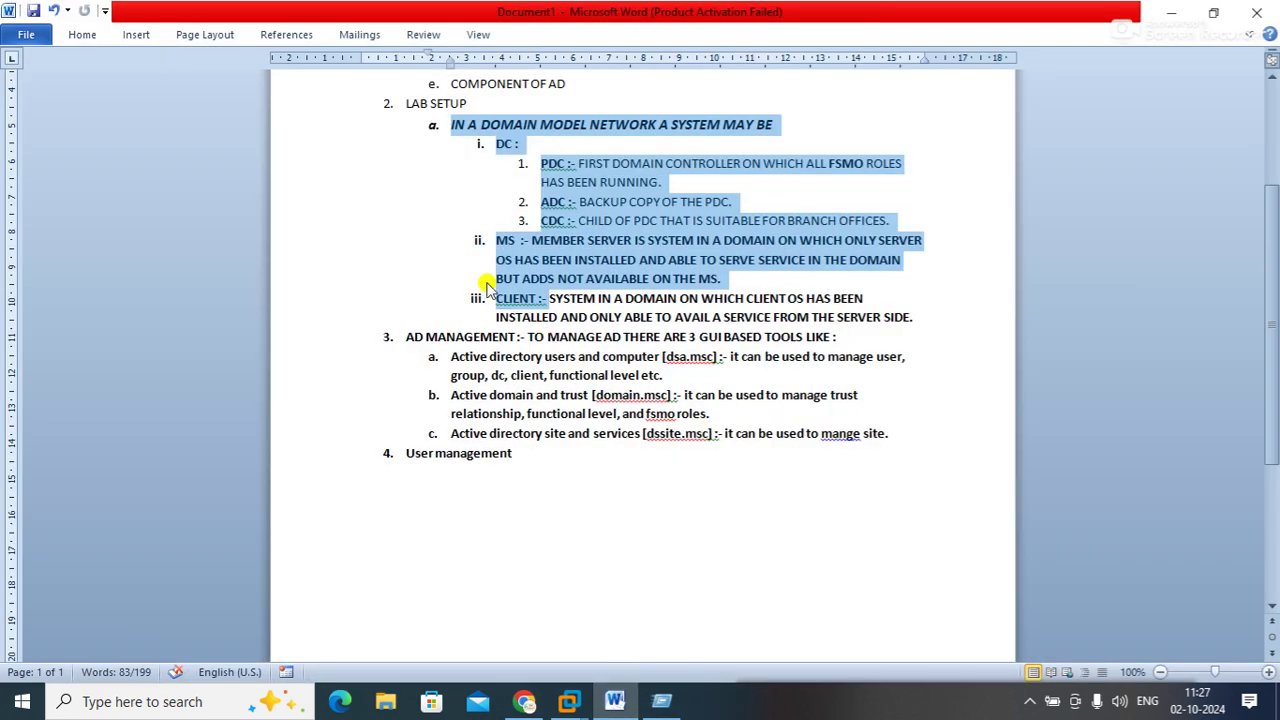
{"action": "left_click", "coordinate": [396, 224]}
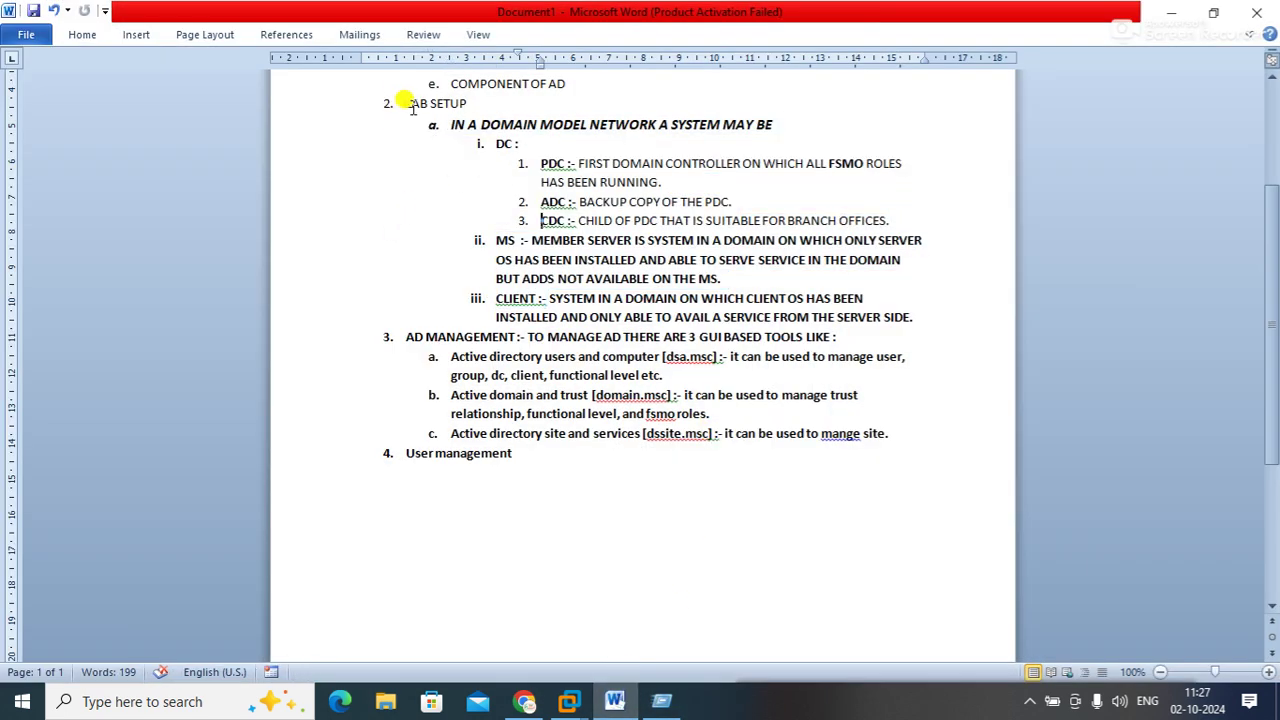
{"action": "left_click_drag", "start_coordinate": [404, 103], "coordinate": [913, 316]}
{"action": "left_click_drag", "start_coordinate": [490, 143], "coordinate": [610, 211]}
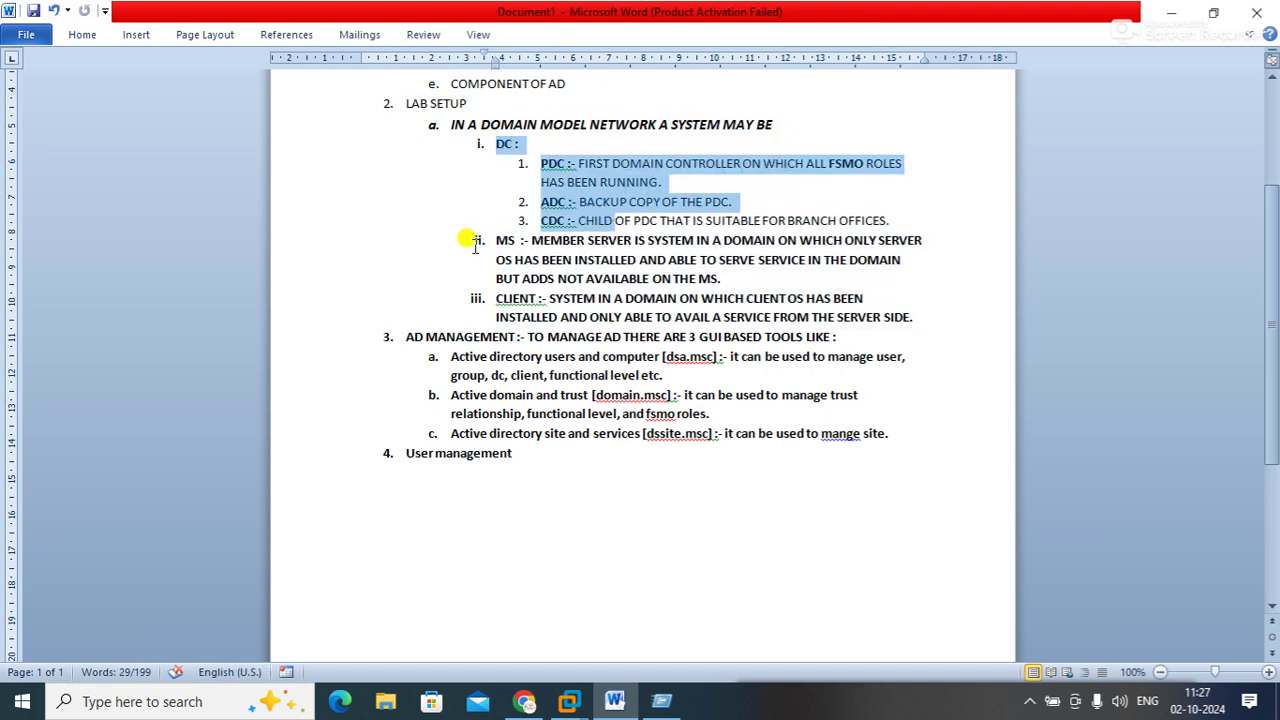
{"action": "mouse_move", "coordinate": [486, 240]}
{"action": "left_mouse_down"}
{"action": "mouse_move", "coordinate": [518, 262]}
{"action": "mouse_move", "coordinate": [531, 318]}
{"action": "left_mouse_up"}
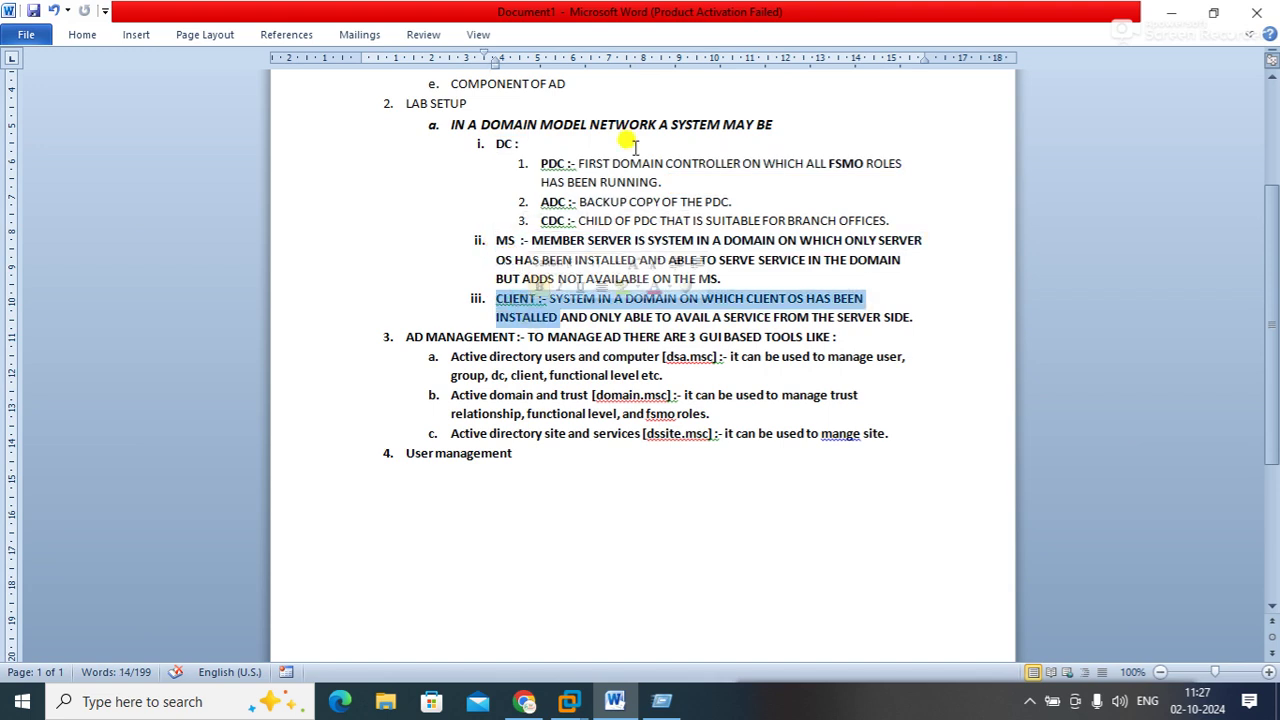
{"action": "left_click", "coordinate": [1170, 13]}
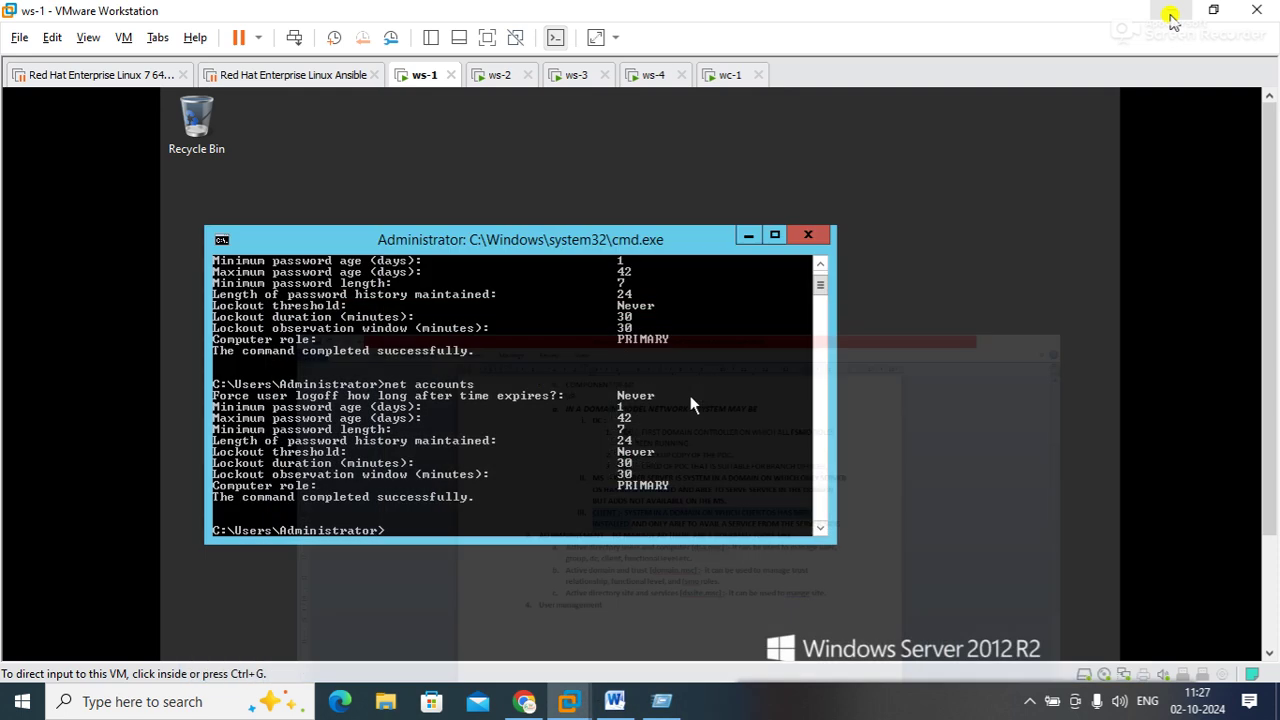
{"action": "left_click", "coordinate": [1029, 701]}
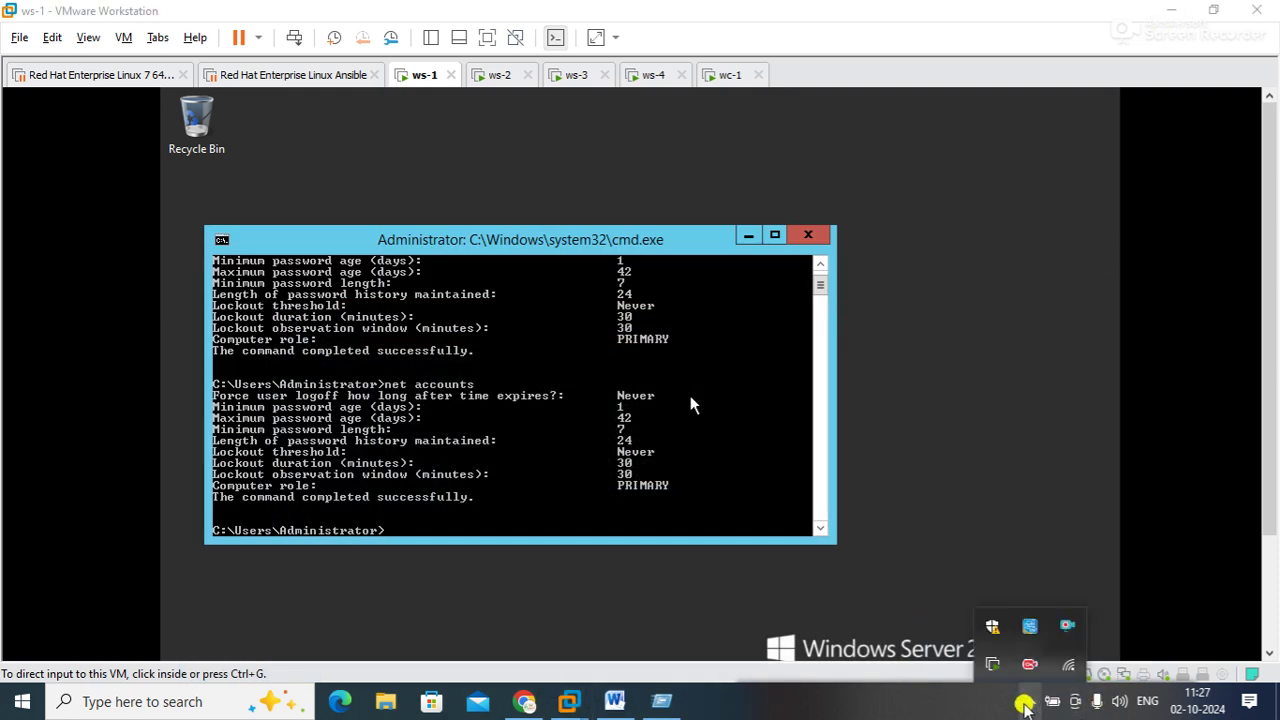
{"action": "left_click", "coordinate": [1066, 625]}
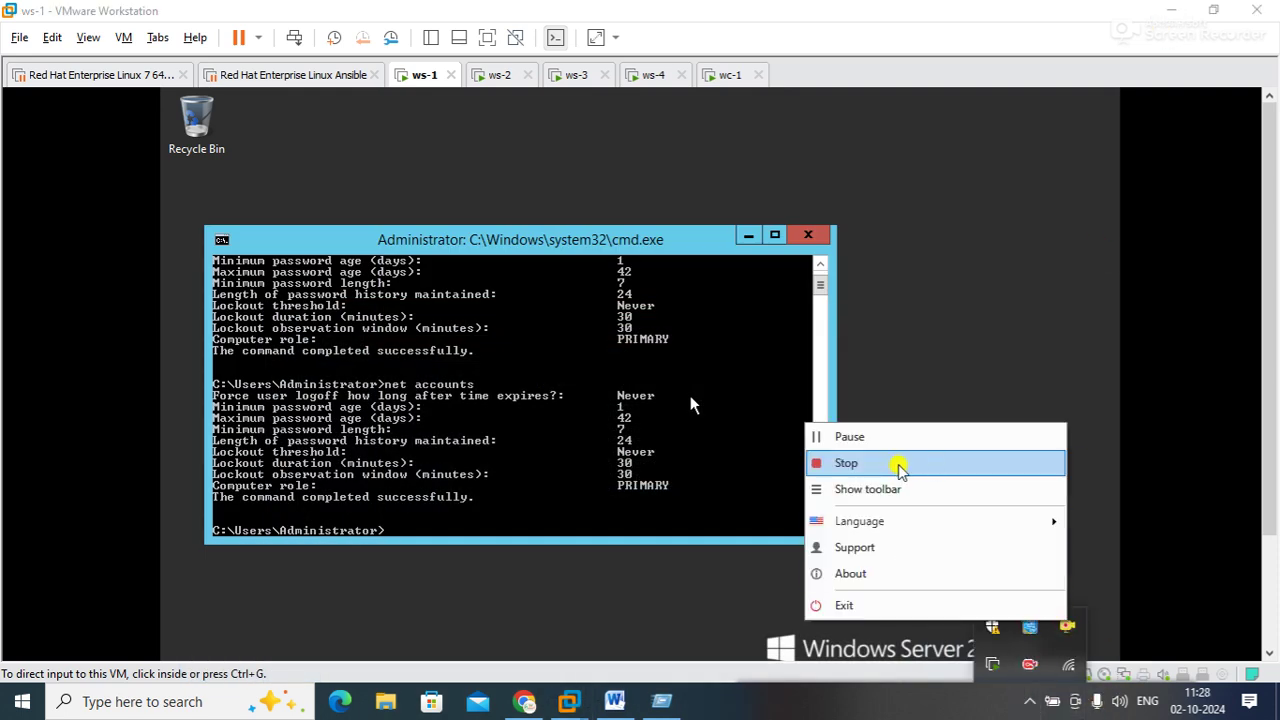